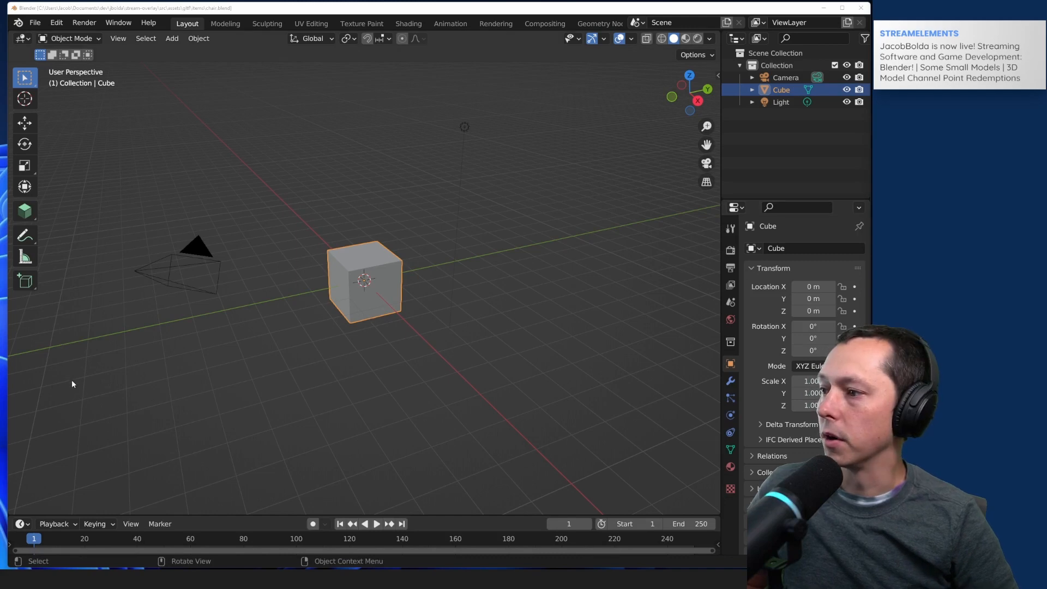
- Widen the Blender window so it reaches the far edge of the screen again
{"action": "left_click_drag", "start_coordinate": [6, 397], "coordinate": [1, 401]}
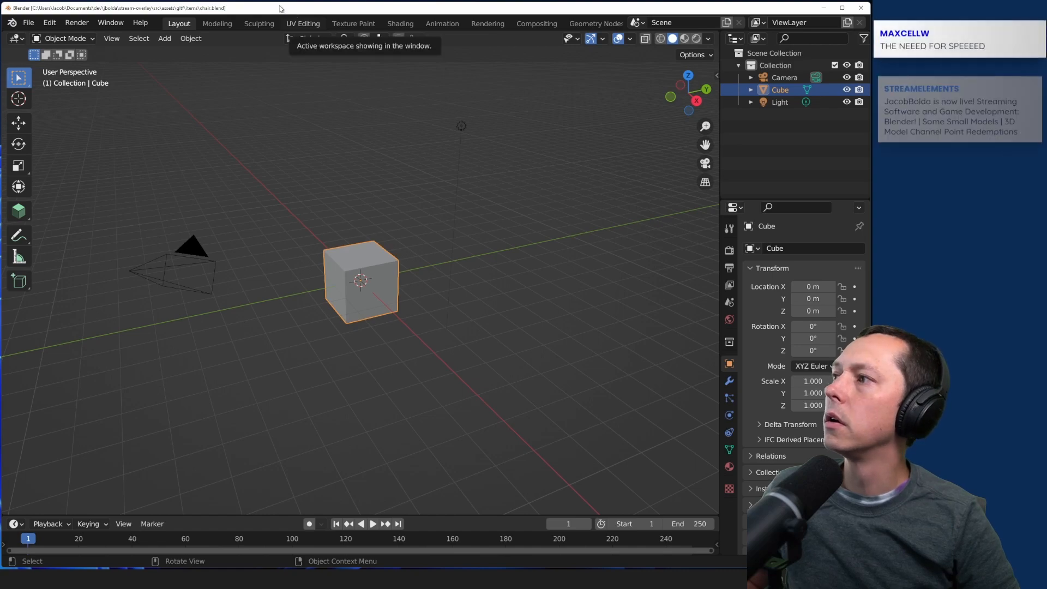
{"action": "left_click_drag", "start_coordinate": [281, 9], "coordinate": [581, 266]}
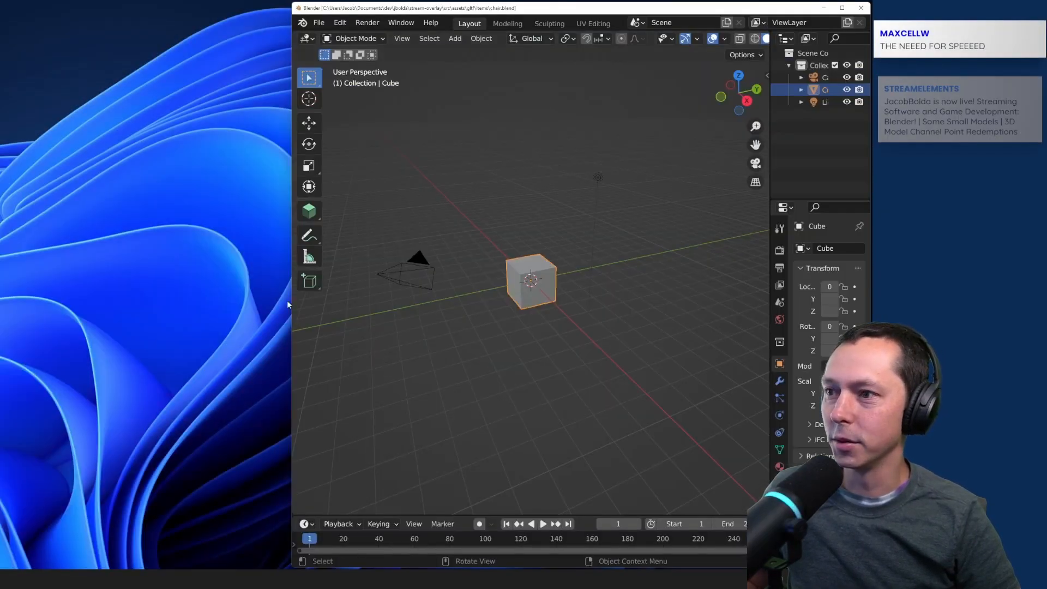
{"action": "left_click_drag", "start_coordinate": [289, 303], "coordinate": [0, 300]}
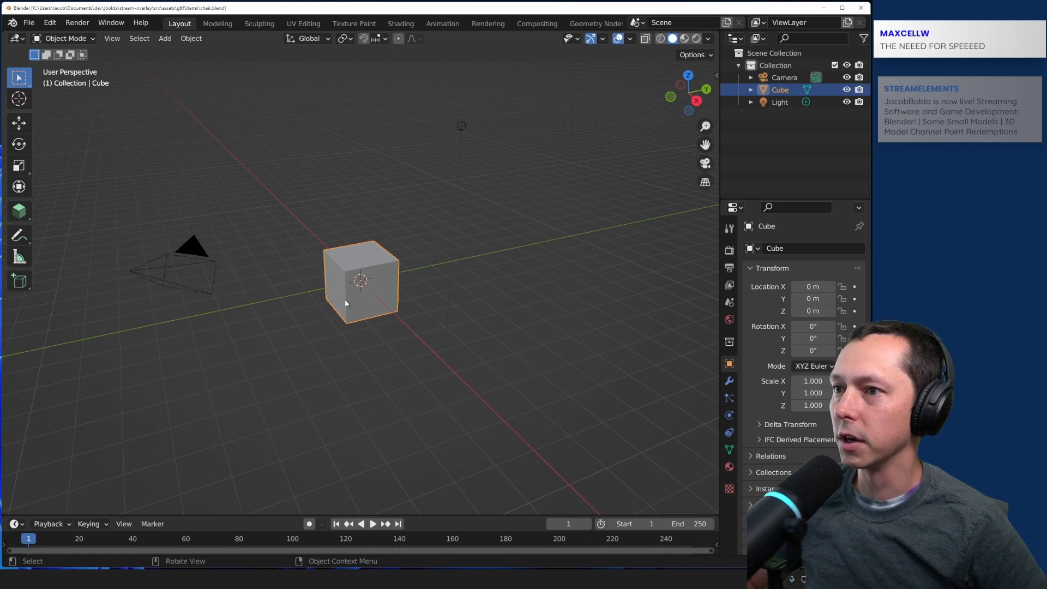
- Delete the default cube from the scene
{"action": "key", "text": "x"}
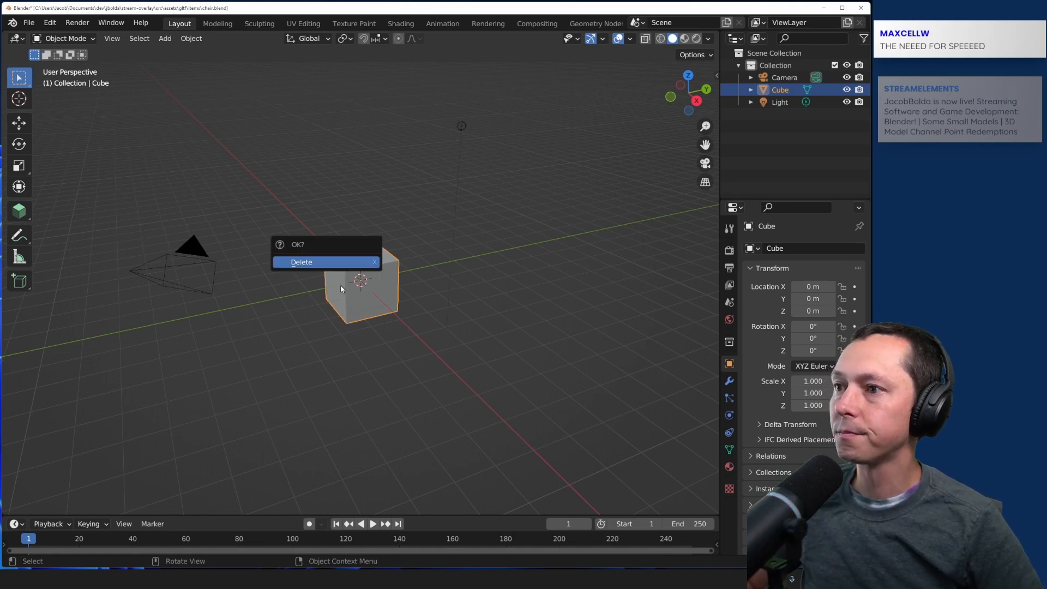
{"action": "left_click", "coordinate": [301, 262]}
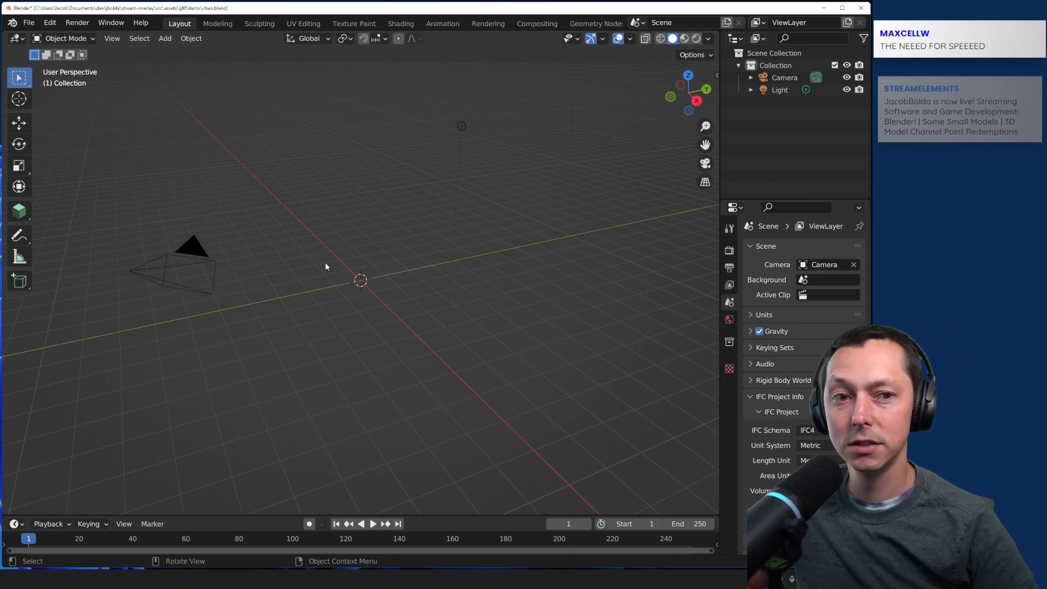
{"action": "left_click", "coordinate": [29, 24]}
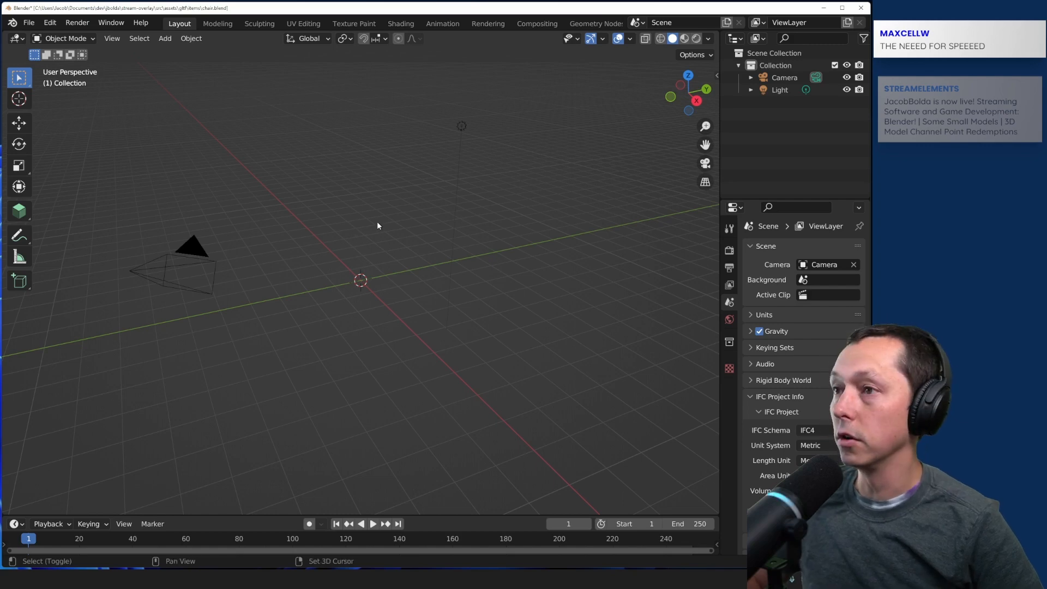
- Add a UV sphere mesh at the world origin
{"action": "key", "text": "shift+a"}
{"action": "mouse_move", "coordinate": [348, 229]}
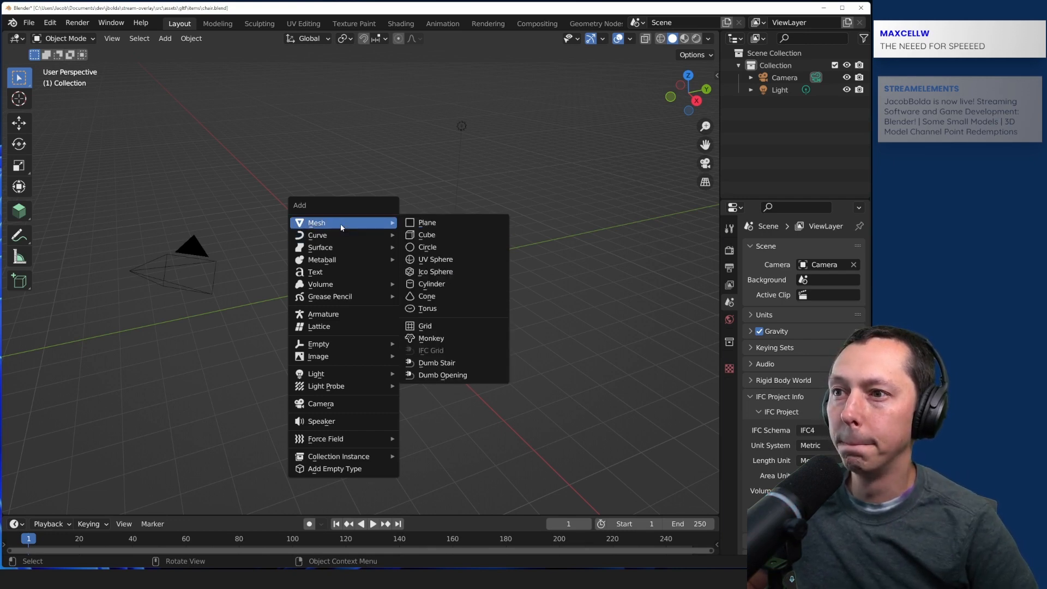
{"action": "left_click", "coordinate": [444, 260]}
{"action": "scroll", "coordinate": [388, 286], "scroll_direction": "up", "scroll_amount": 2}
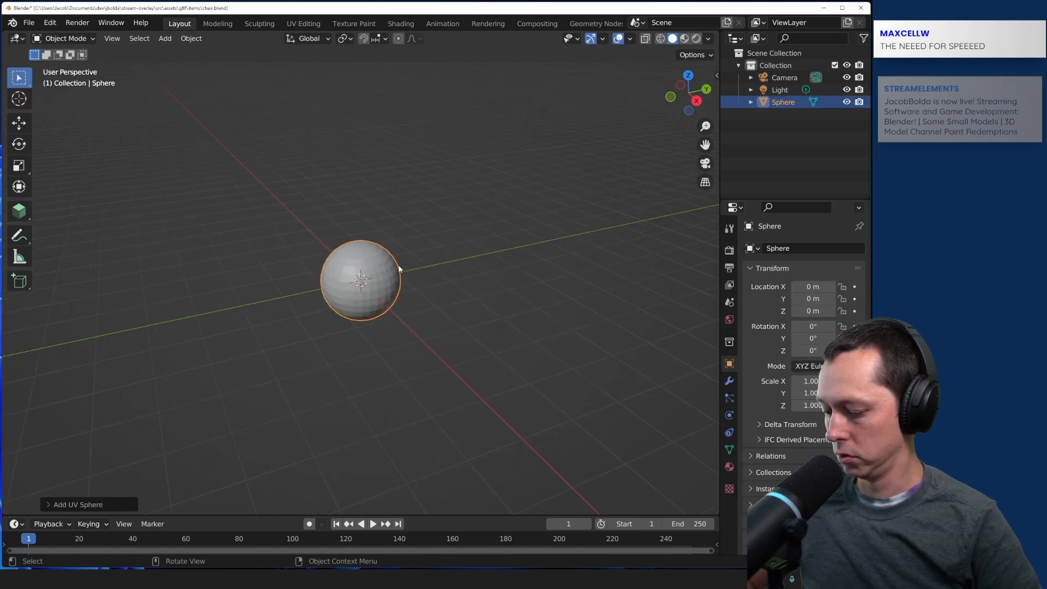
- Move the sphere straight up along the global Z axis to a height of about 2.09 m
{"action": "key", "text": "m"}
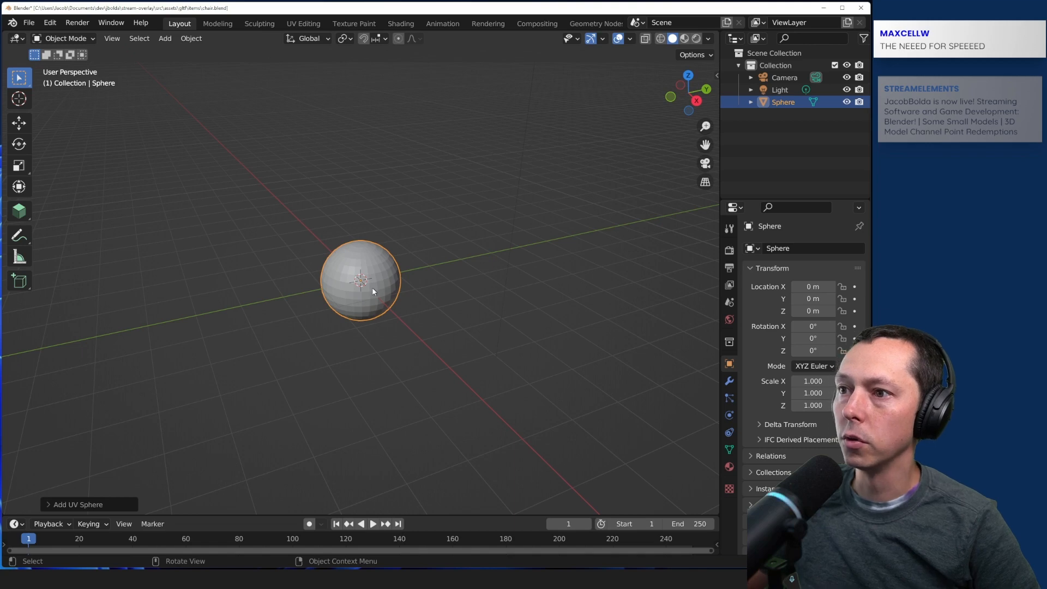
{"action": "left_click", "coordinate": [131, 182]}
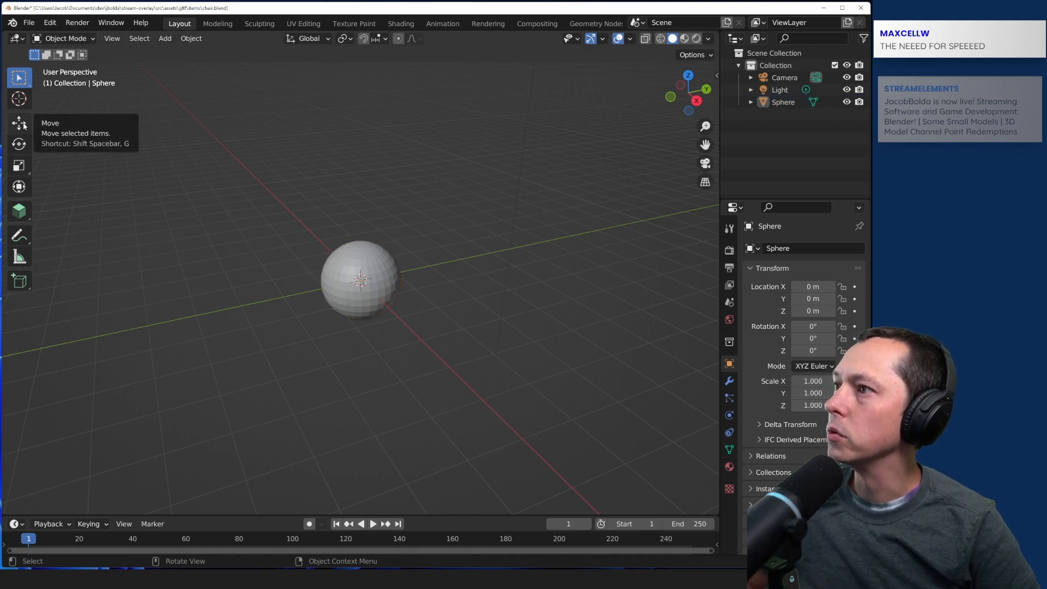
{"action": "left_click", "coordinate": [362, 258]}
{"action": "key", "text": "g"}
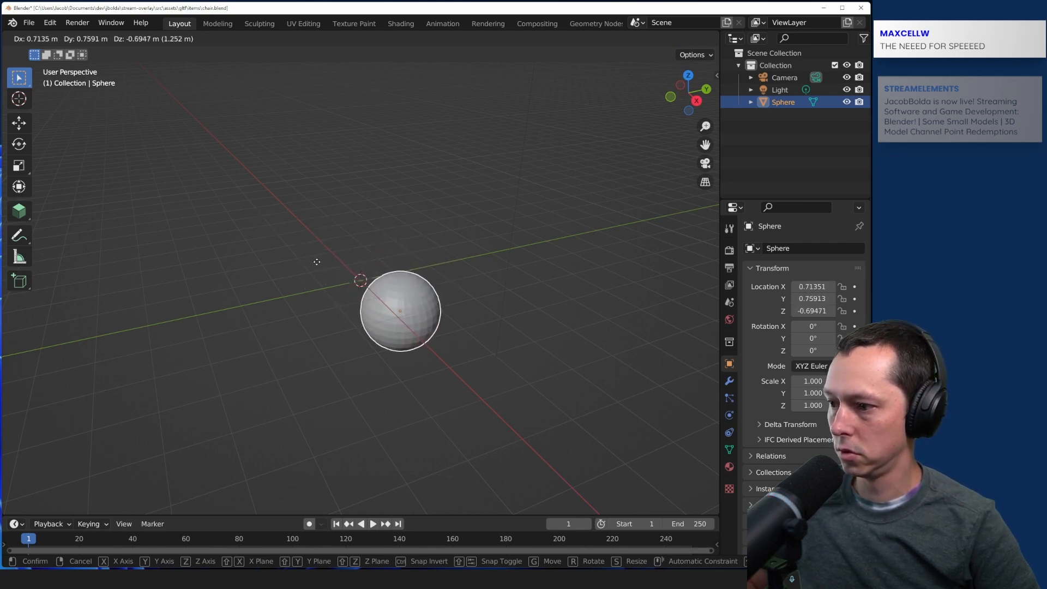
{"action": "key", "text": "x"}
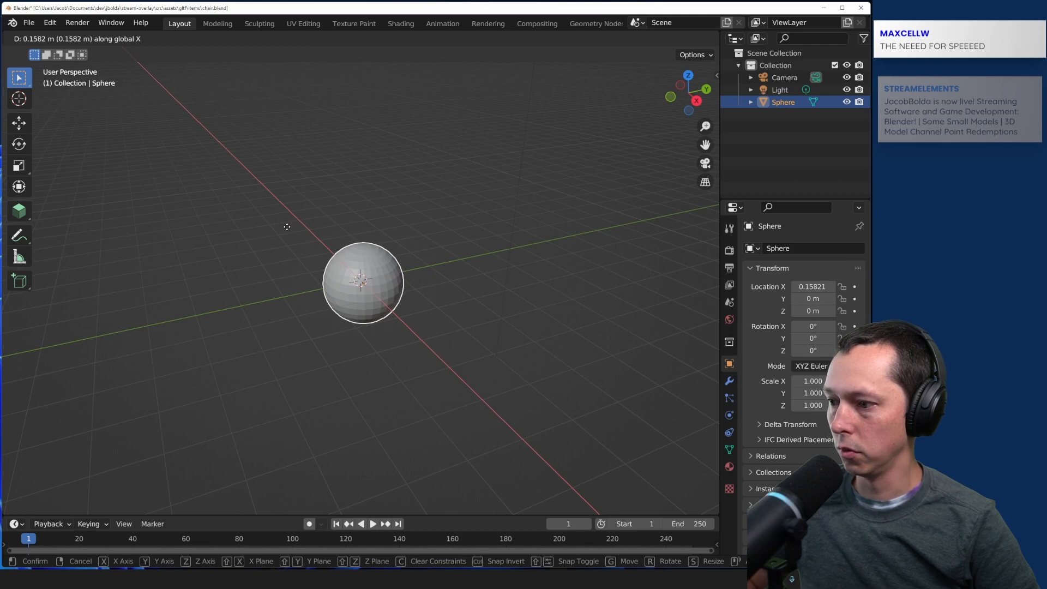
{"action": "key", "text": "y"}
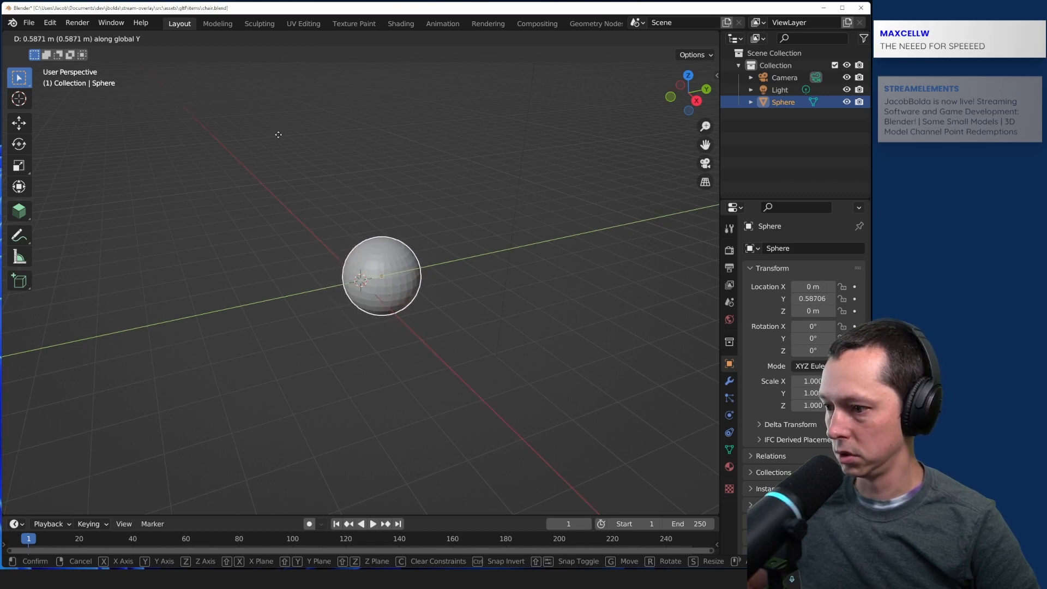
{"action": "key", "text": "z"}
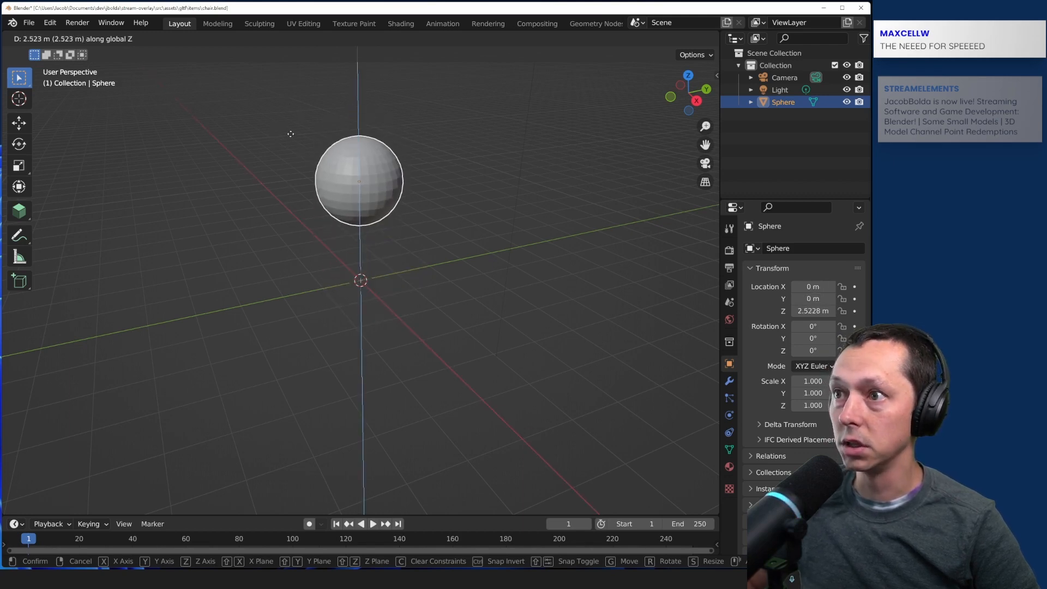
{"action": "left_click", "coordinate": [284, 159]}
{"action": "middle_click_drag", "start_coordinate": [273, 271], "coordinate": [277, 307], "text": "shift"}
{"action": "mouse_move", "coordinate": [276, 307]}
{"action": "middle_mouse_down"}
{"action": "mouse_move", "coordinate": [278, 319]}
{"action": "mouse_move", "coordinate": [342, 250]}
{"action": "mouse_move", "coordinate": [265, 309]}
{"action": "middle_mouse_up"}
{"action": "left_click", "coordinate": [267, 309]}
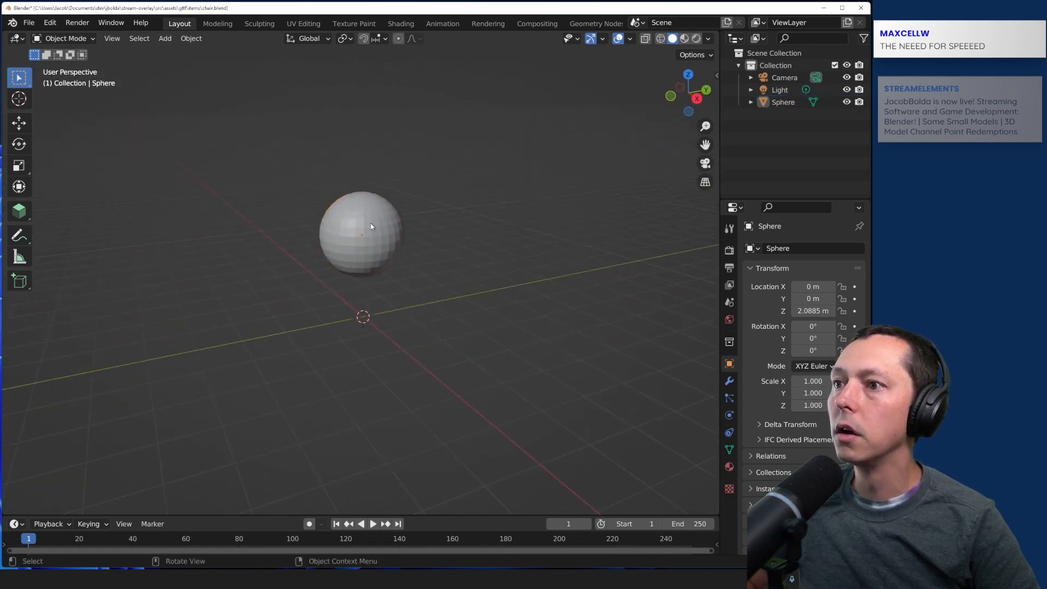
- Select the sphere's vertices in Edit Mode with the Scale tool active, and return to Object Mode
{"action": "left_click", "coordinate": [371, 227]}
{"action": "key", "text": "Tab"}
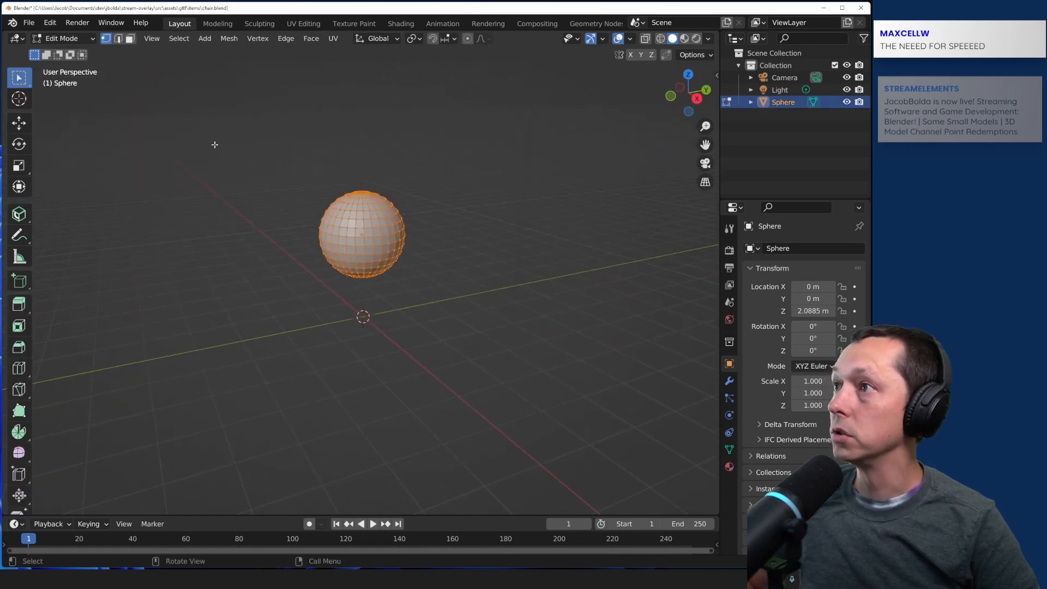
{"action": "scroll", "coordinate": [306, 182], "scroll_direction": "up", "scroll_amount": 2}
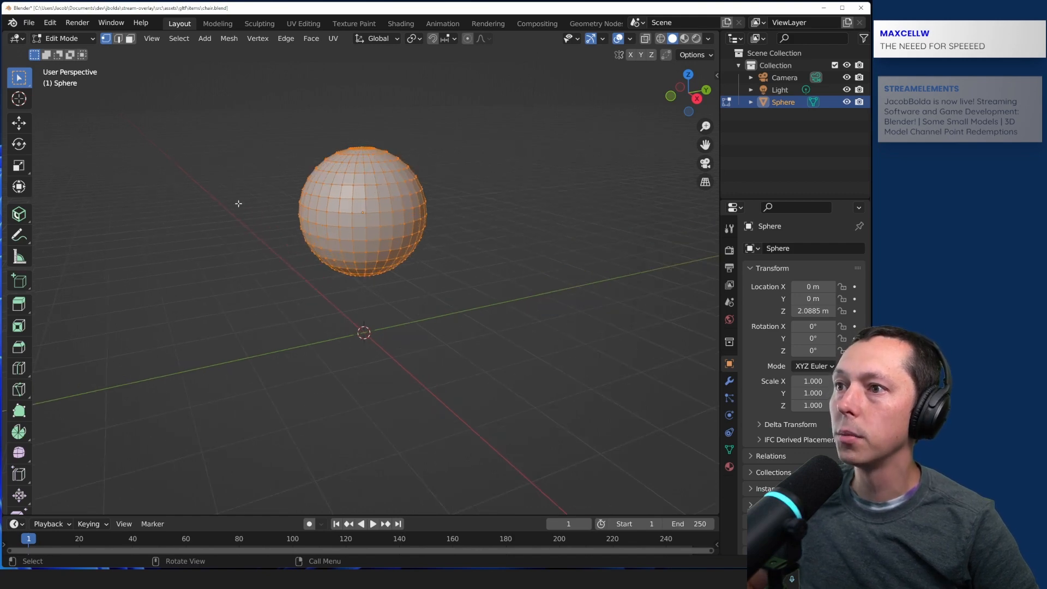
{"action": "key", "text": "alt+a"}
{"action": "middle_click_drag", "start_coordinate": [285, 144], "coordinate": [262, 173]}
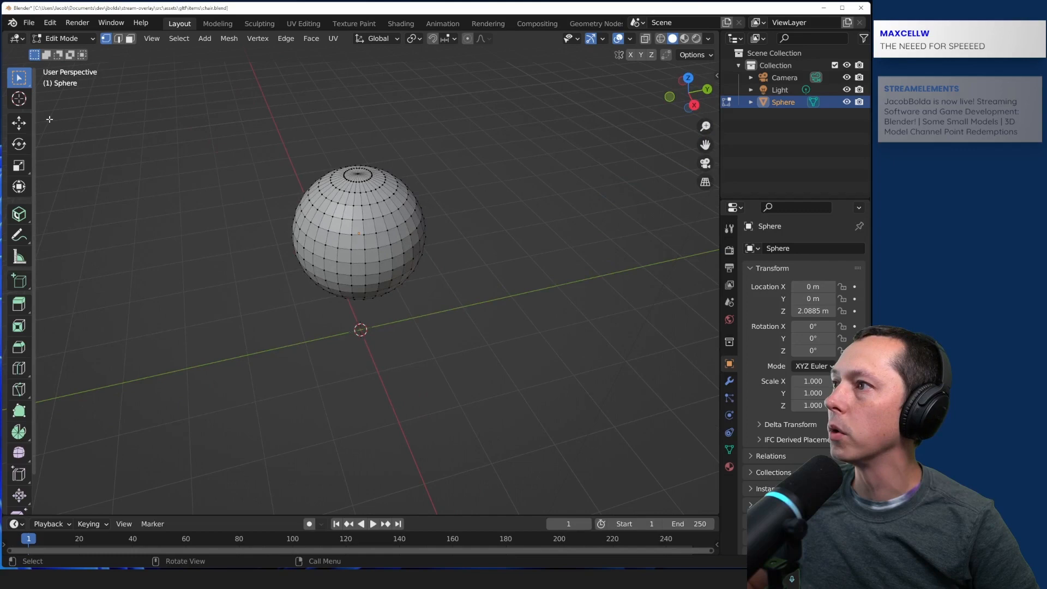
{"action": "left_click", "coordinate": [19, 126]}
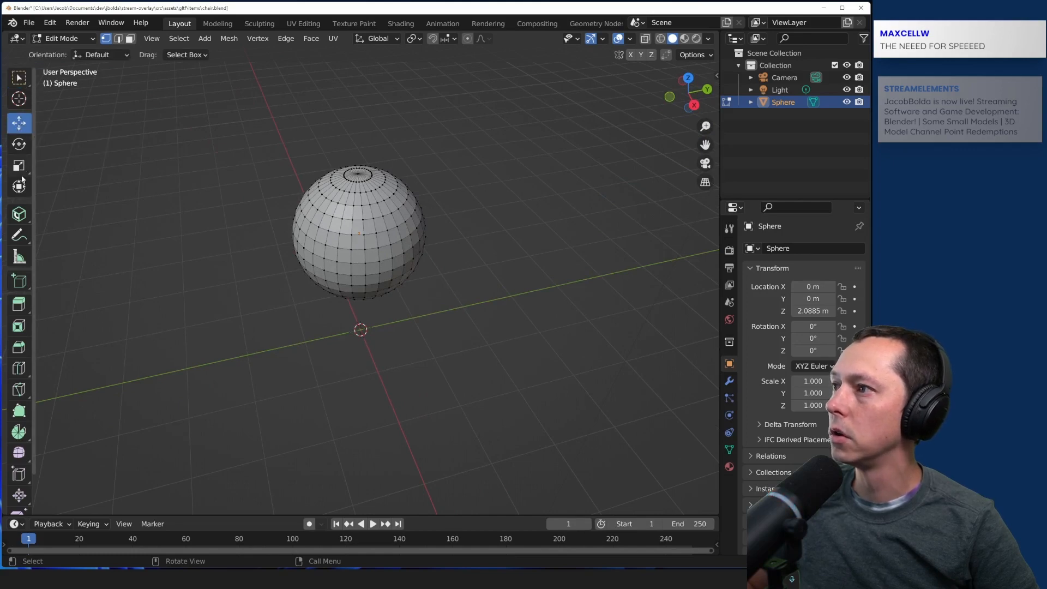
{"action": "left_click", "coordinate": [21, 169]}
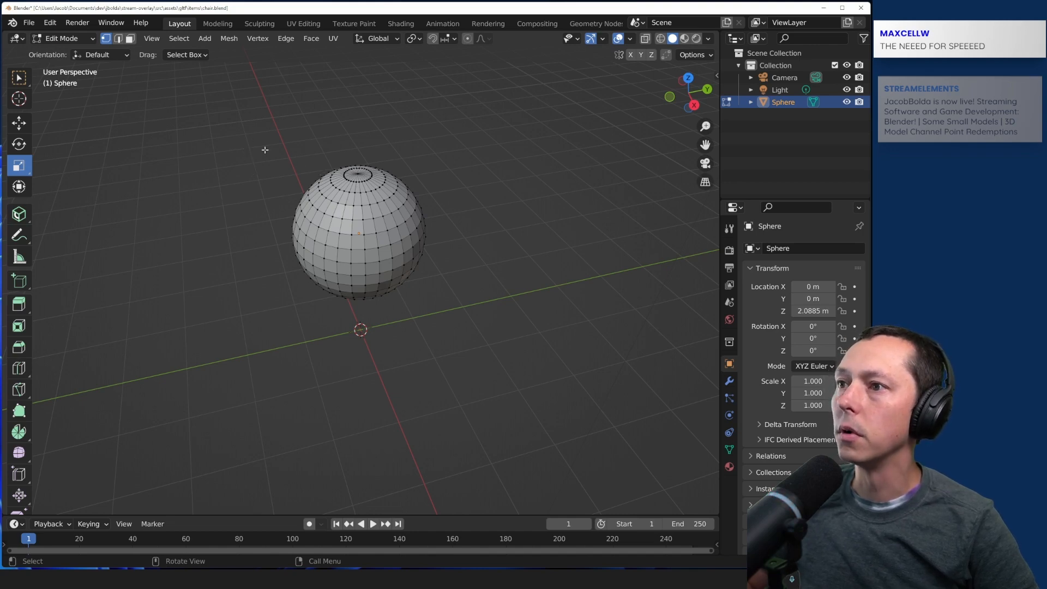
{"action": "left_click_drag", "start_coordinate": [265, 150], "coordinate": [492, 338]}
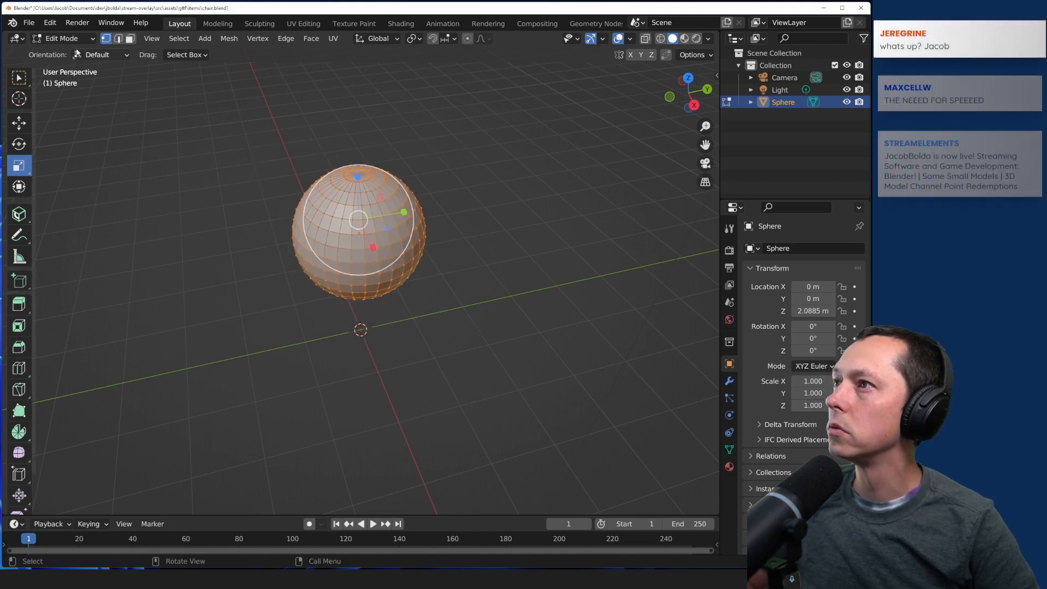
{"action": "key", "text": "Tab"}
{"action": "middle_click_drag", "start_coordinate": [256, 279], "coordinate": [283, 275]}
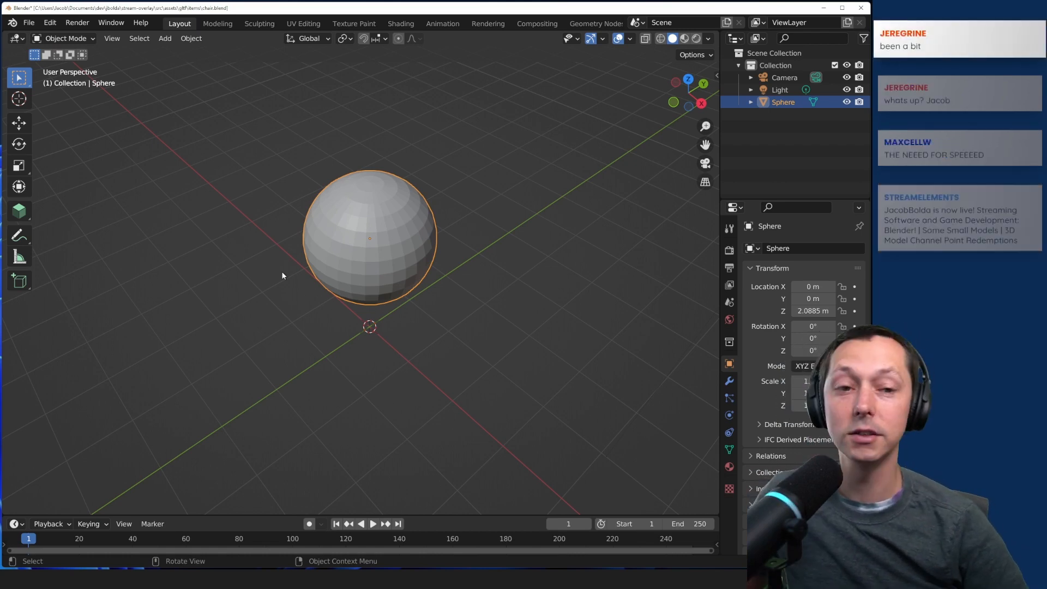
{"action": "left_click", "coordinate": [251, 266]}
{"action": "middle_click_drag", "start_coordinate": [250, 266], "coordinate": [280, 266]}
{"action": "scroll", "coordinate": [301, 218], "scroll_direction": "up", "scroll_amount": 2}
{"action": "scroll", "coordinate": [247, 235], "scroll_direction": "down", "scroll_amount": 2}
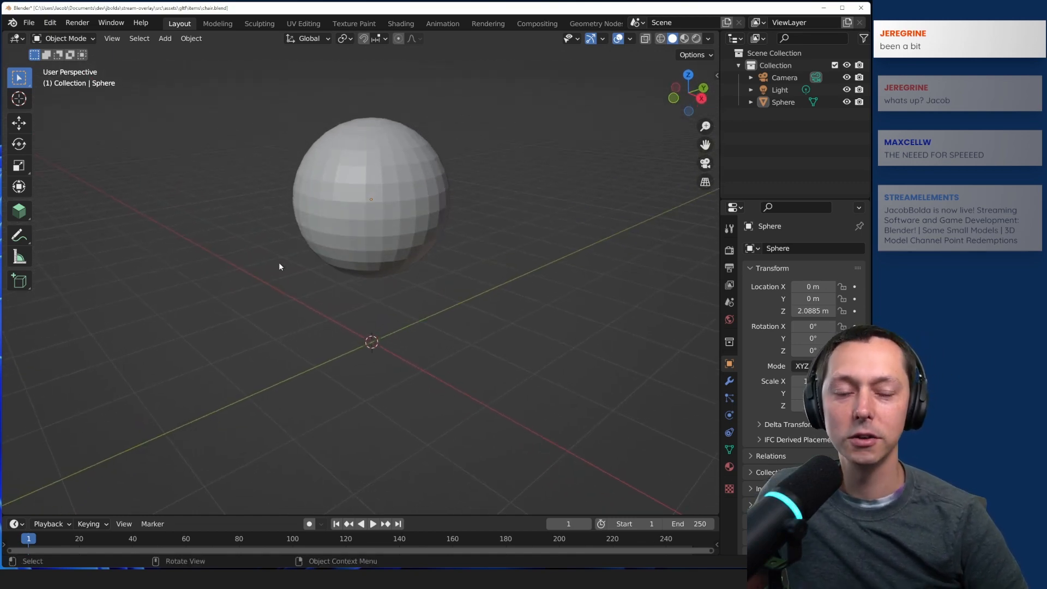
{"action": "left_click", "coordinate": [298, 181]}
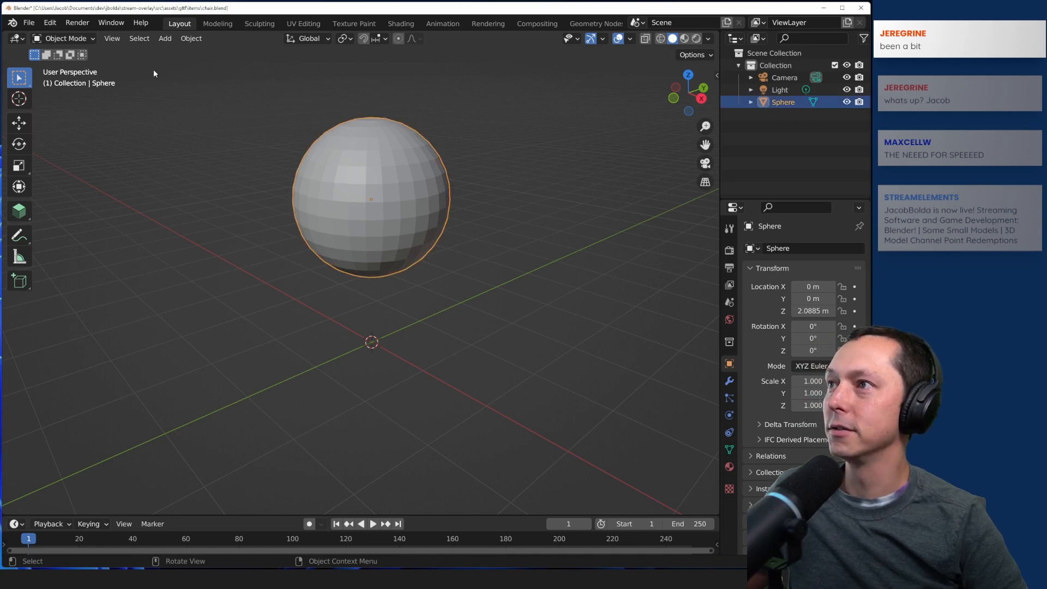
{"action": "key", "text": "s"}
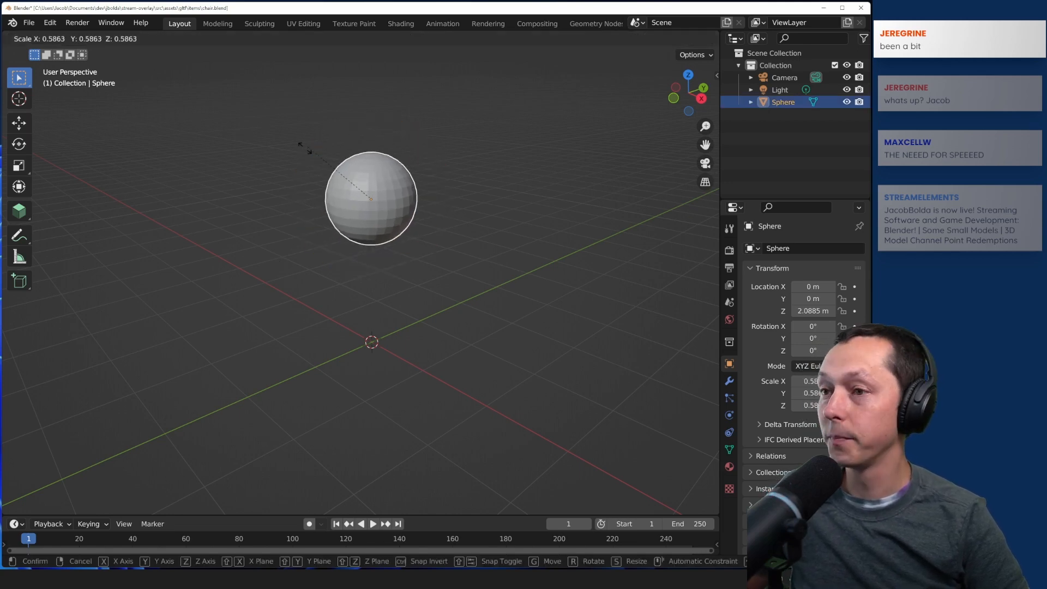
{"action": "key", "text": "Escape"}
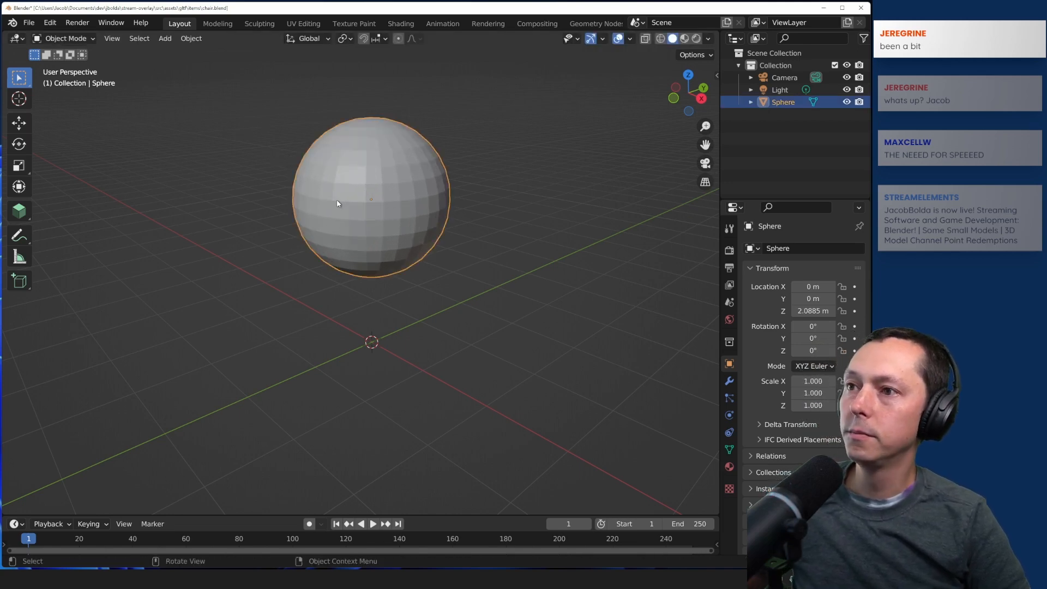
- Flatten the sphere into a thin disc with the Scale tool, reducing its Z scale to about 0.163
{"action": "middle_click_drag", "start_coordinate": [300, 171], "coordinate": [317, 192]}
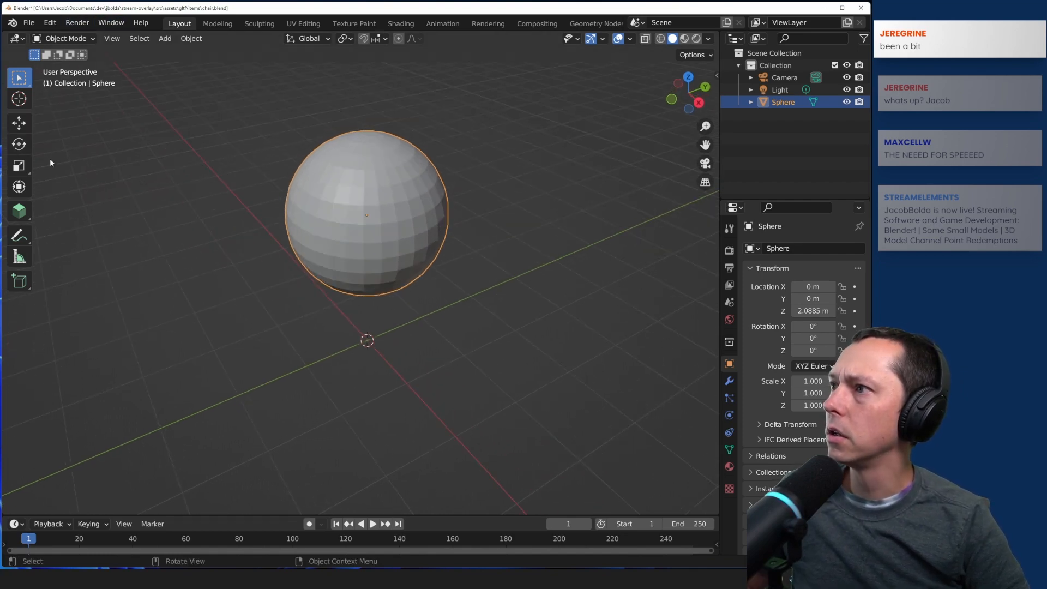
{"action": "left_click", "coordinate": [19, 164]}
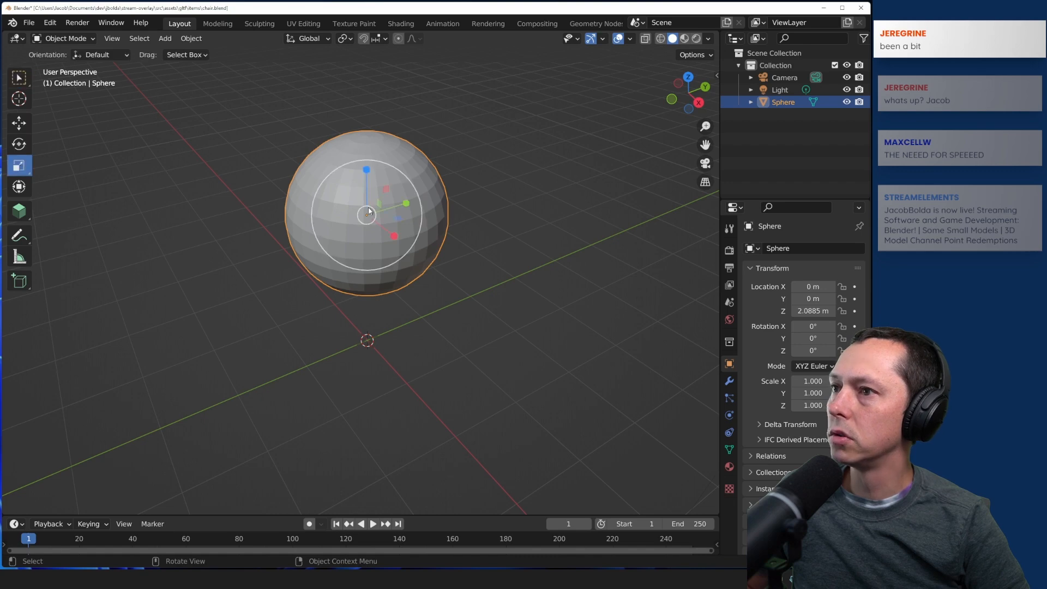
{"action": "left_click_drag", "start_coordinate": [366, 169], "coordinate": [362, 203]}
{"action": "middle_click_drag", "start_coordinate": [362, 203], "coordinate": [247, 269]}
{"action": "left_click_drag", "start_coordinate": [368, 144], "coordinate": [363, 163]}
{"action": "left_click", "coordinate": [243, 122]}
{"action": "middle_click_drag", "start_coordinate": [243, 121], "coordinate": [341, 262]}
{"action": "left_click", "coordinate": [191, 38]}
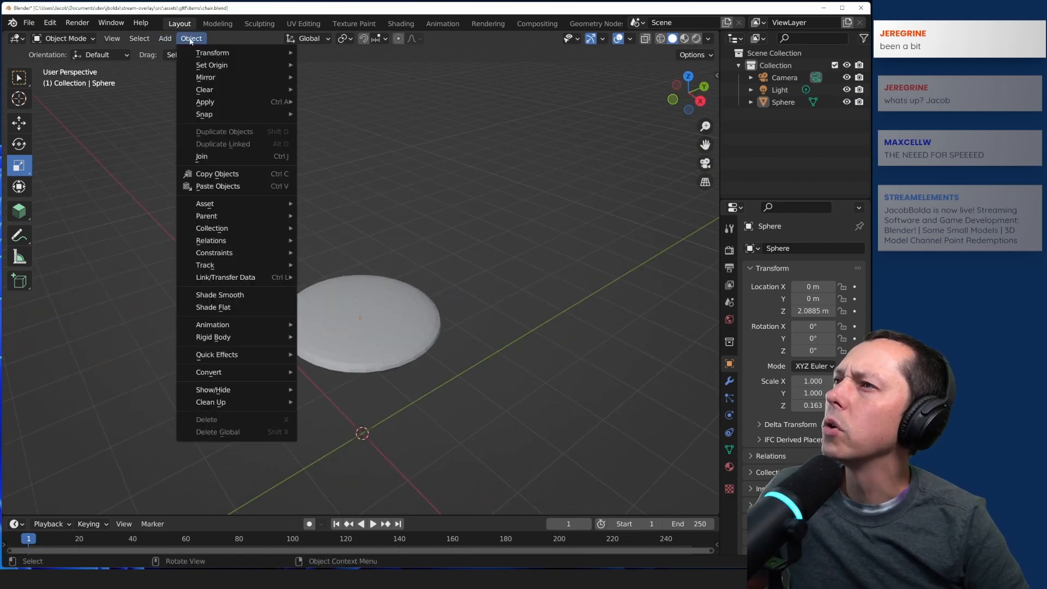
{"action": "mouse_move", "coordinate": [211, 102]}
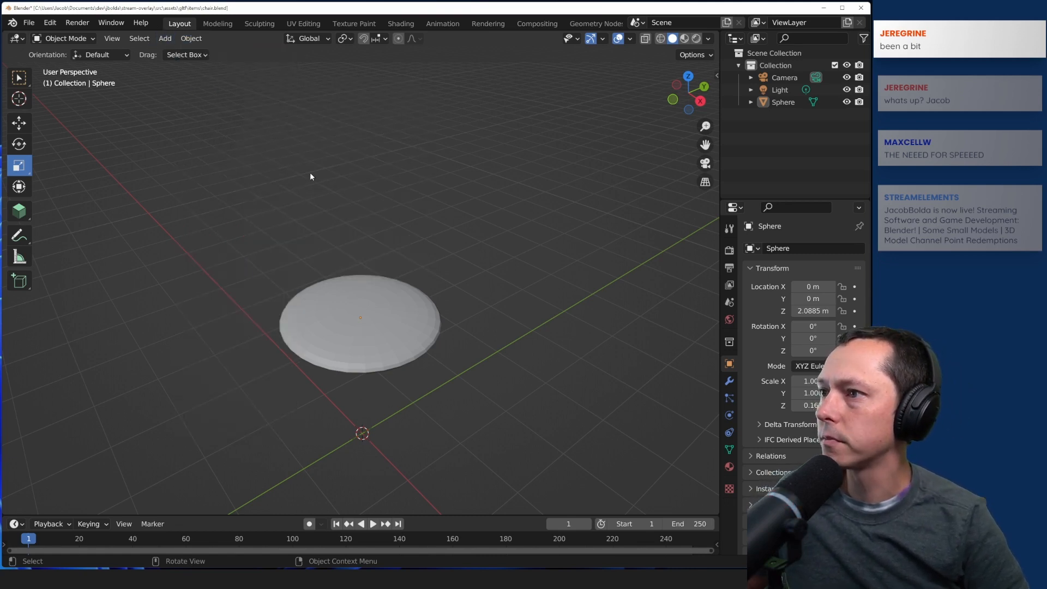
- Enter Edit Mode on the flattened sphere, clear the selection, and select the second edge loop out from the disc's top centre
{"action": "key", "text": "Tab"}
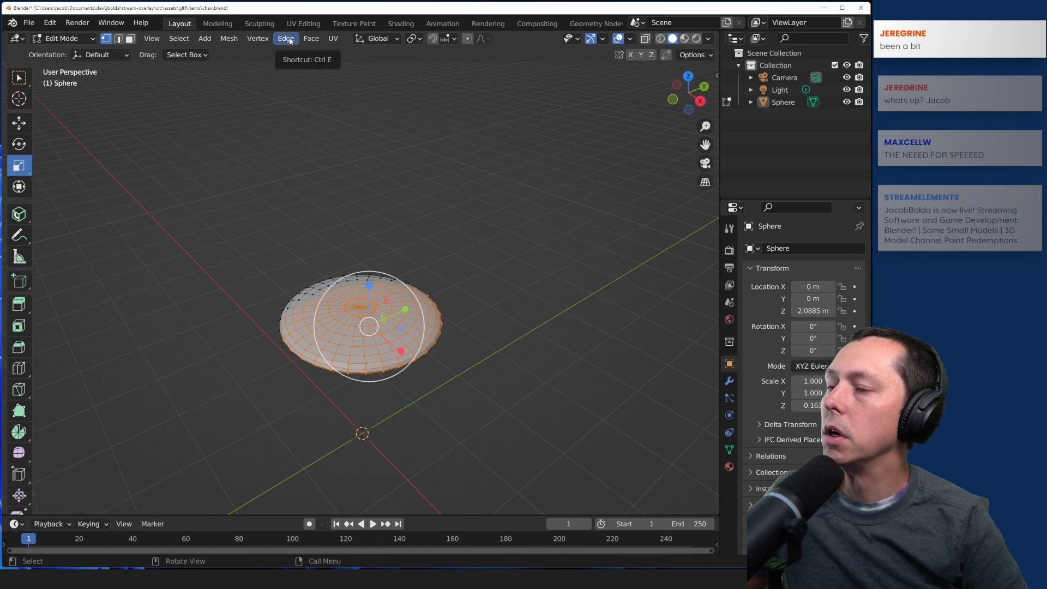
{"action": "left_click", "coordinate": [469, 284]}
{"action": "middle_click_drag", "start_coordinate": [470, 295], "coordinate": [441, 315]}
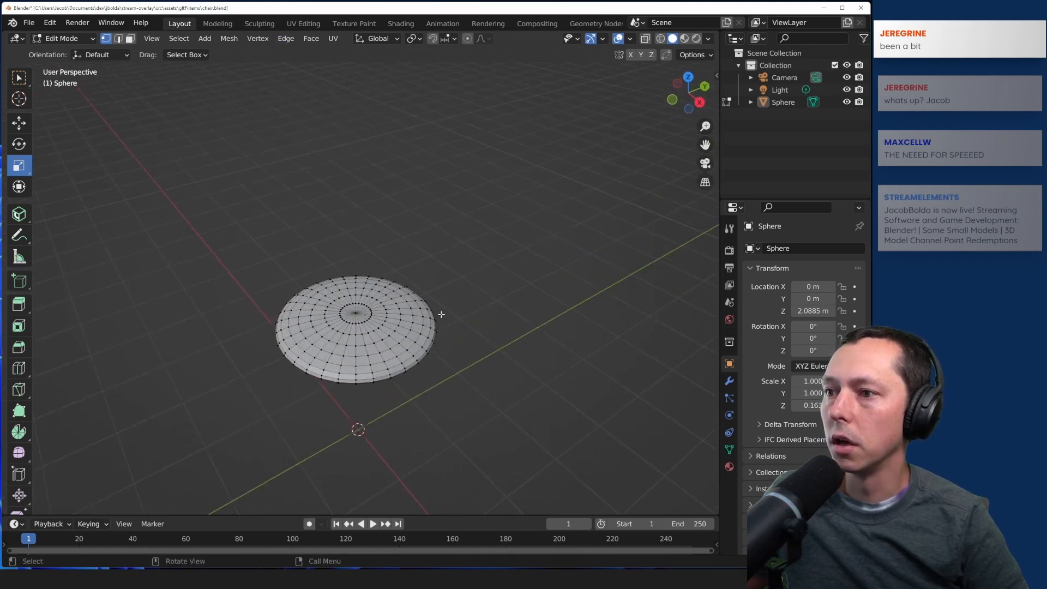
{"action": "left_click", "coordinate": [333, 330], "text": "alt"}
{"action": "scroll", "coordinate": [340, 429], "scroll_direction": "up", "scroll_amount": 3}
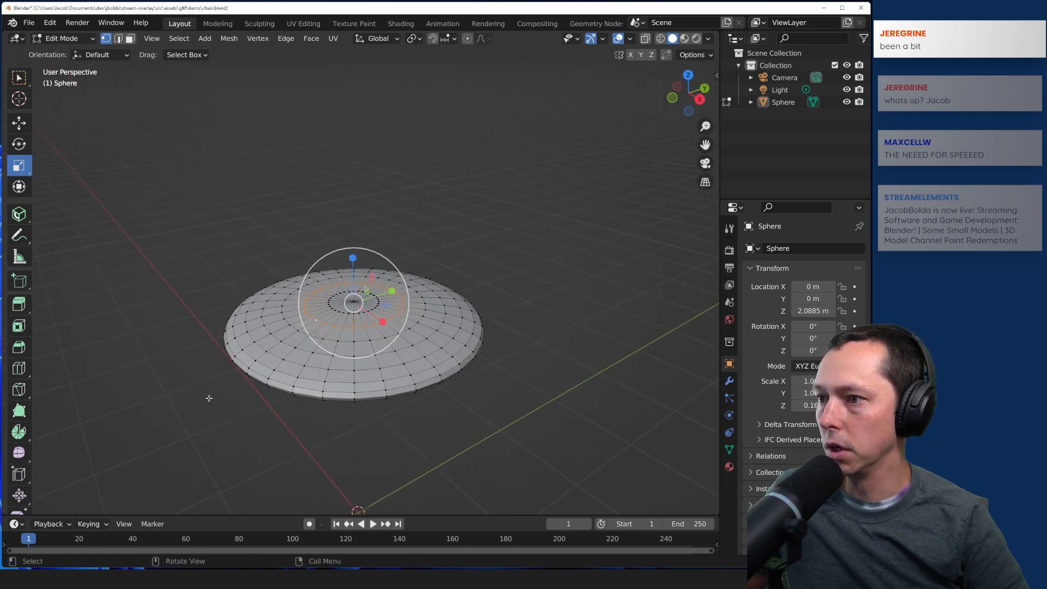
- Select the edge loop just above the disc's rim instead and try to scale it along the Z axis
{"action": "middle_click_drag", "start_coordinate": [209, 398], "coordinate": [270, 343]}
{"action": "left_click", "coordinate": [277, 324]}
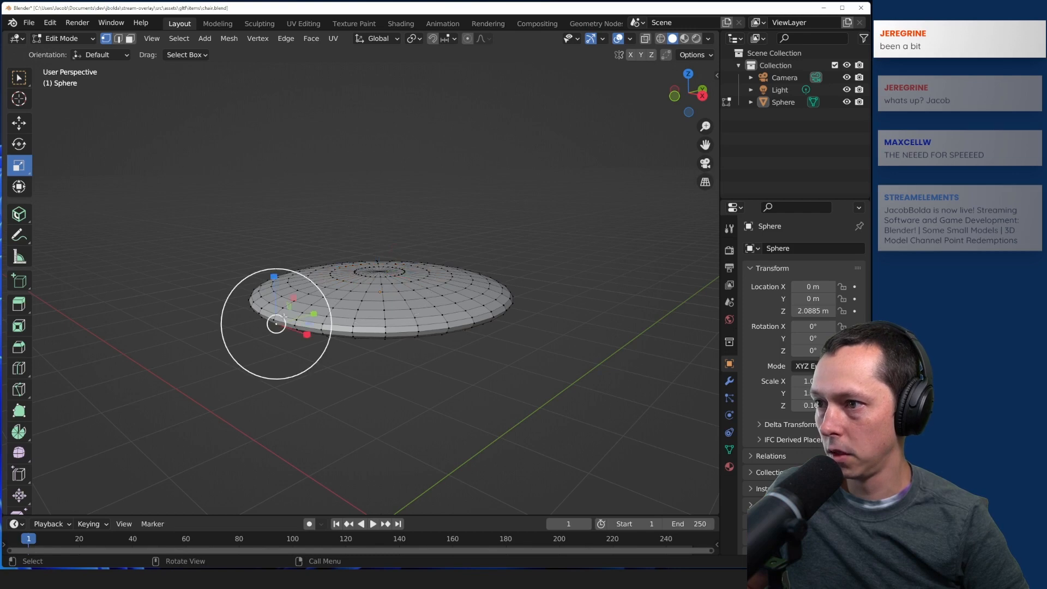
{"action": "left_click", "coordinate": [225, 411]}
{"action": "left_click", "coordinate": [288, 318], "text": "alt"}
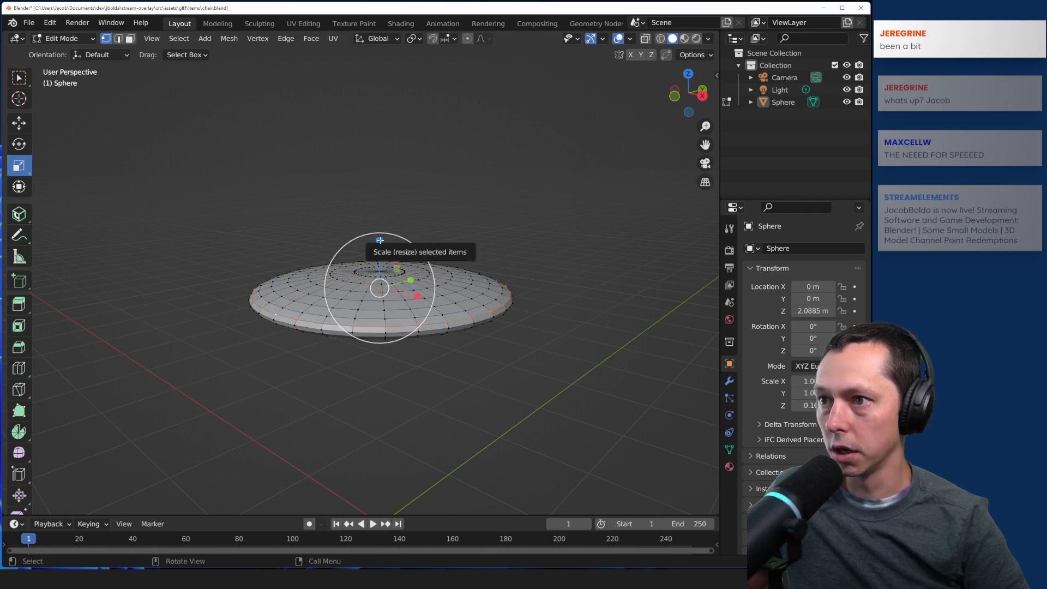
{"action": "left_click_drag", "start_coordinate": [379, 240], "coordinate": [378, 230]}
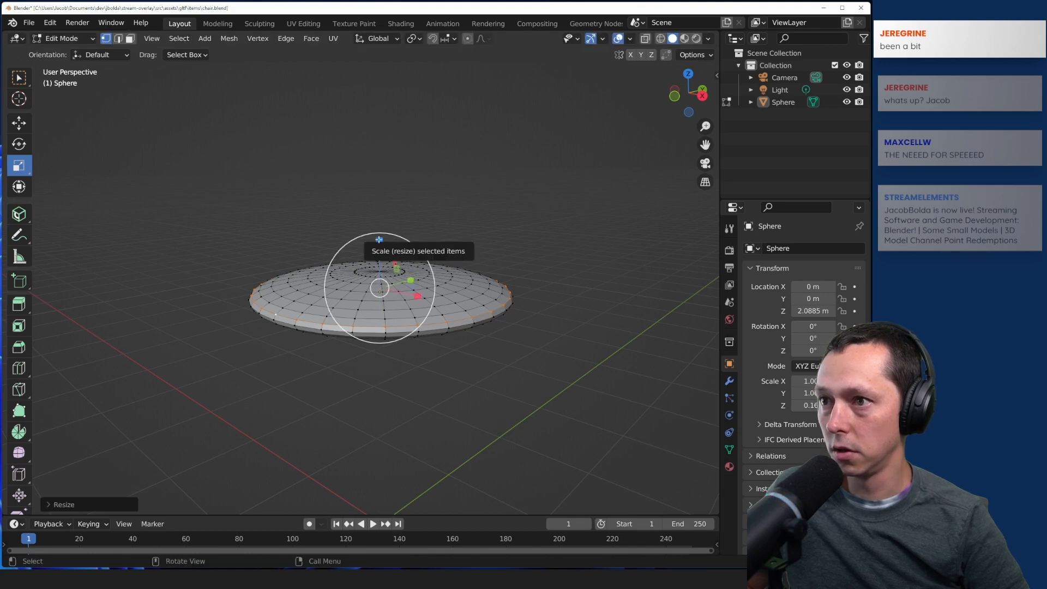
{"action": "middle_click_drag", "start_coordinate": [350, 286], "coordinate": [296, 398]}
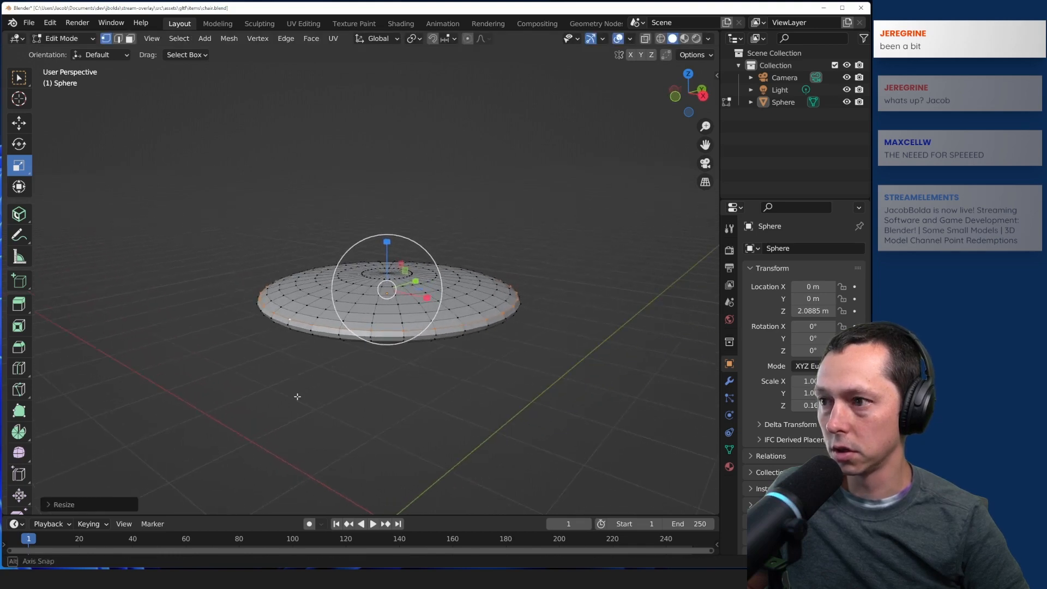
{"action": "left_click", "coordinate": [297, 40]}
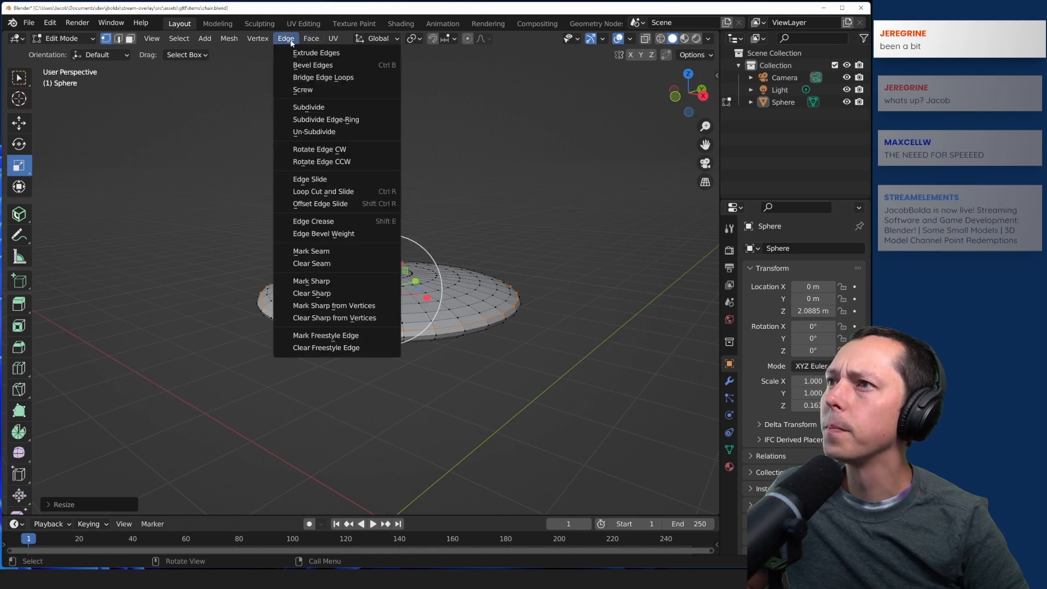
{"action": "mouse_move", "coordinate": [260, 43]}
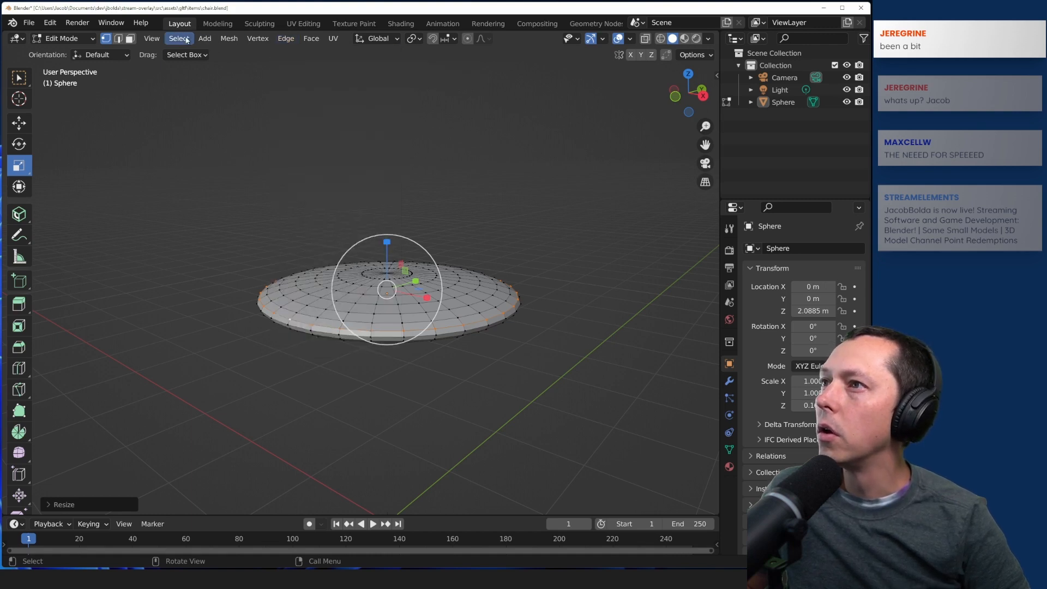
{"action": "left_click", "coordinate": [149, 39]}
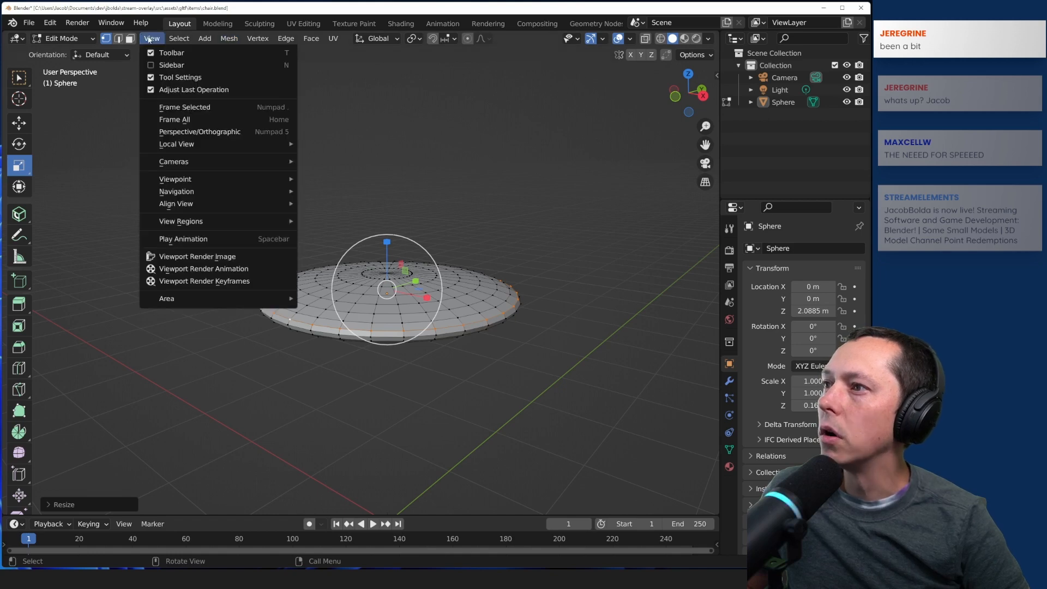
{"action": "mouse_move", "coordinate": [176, 41]}
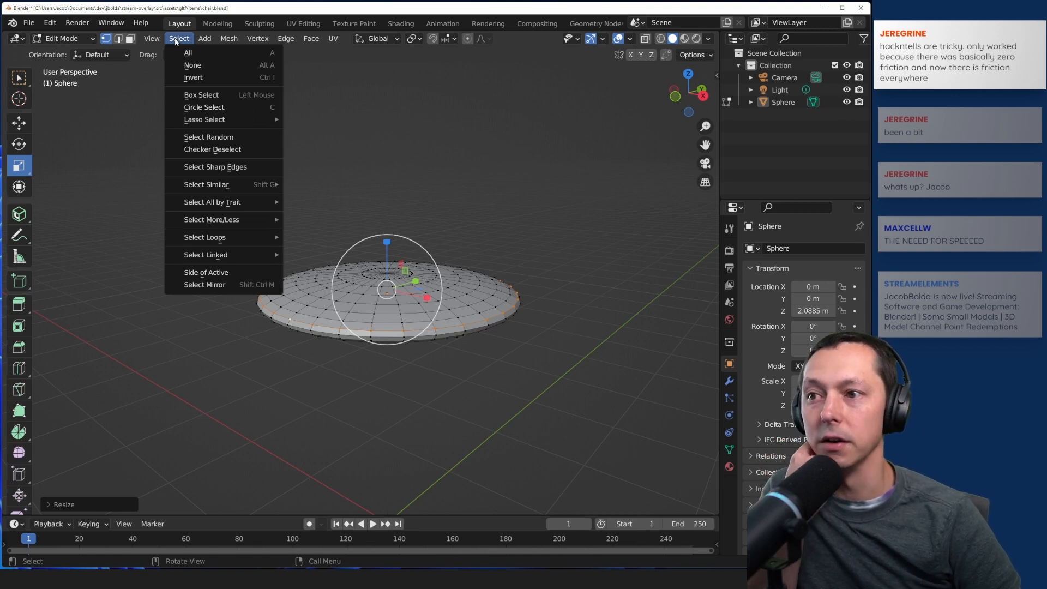
{"action": "mouse_move", "coordinate": [212, 43]}
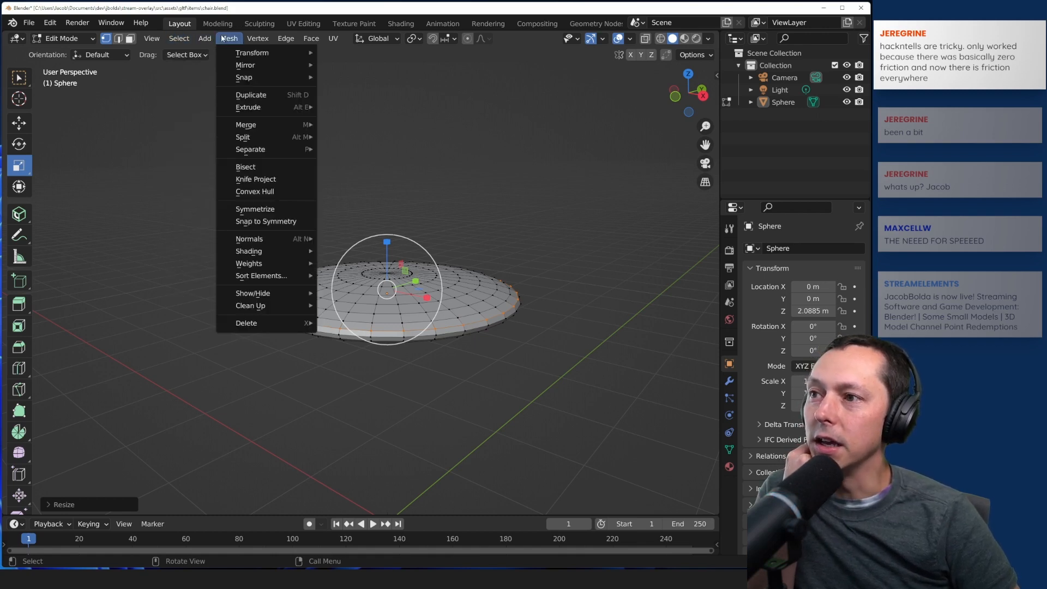
{"action": "mouse_move", "coordinate": [319, 39]}
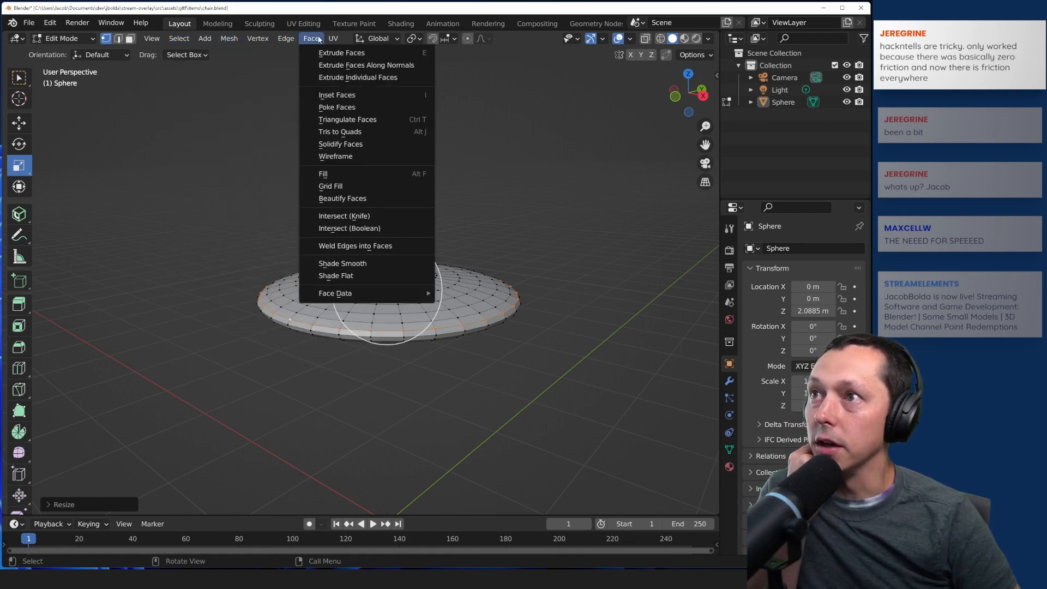
{"action": "mouse_move", "coordinate": [274, 33]}
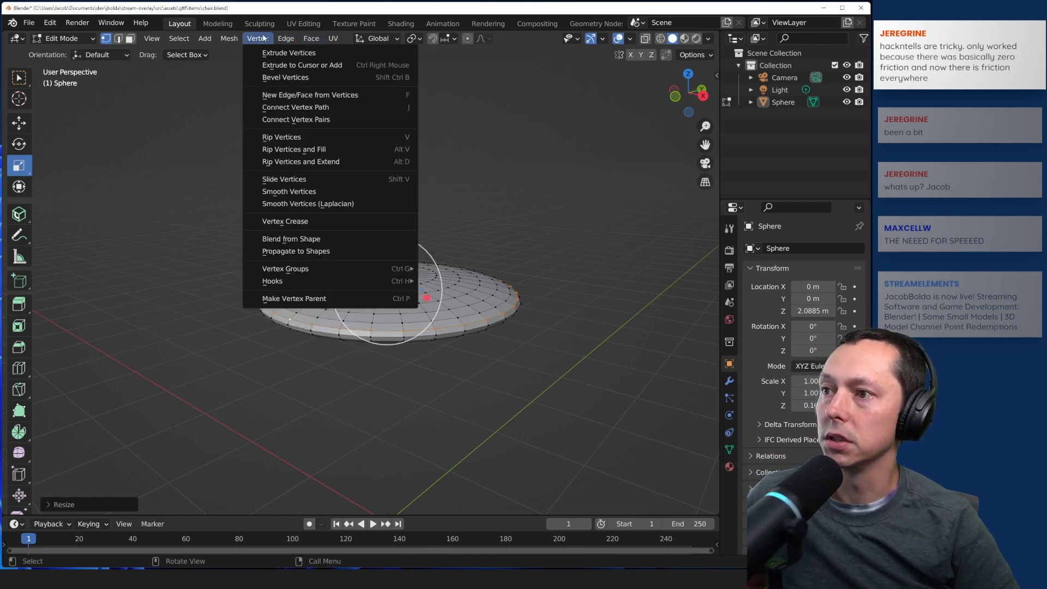
{"action": "mouse_move", "coordinate": [228, 40]}
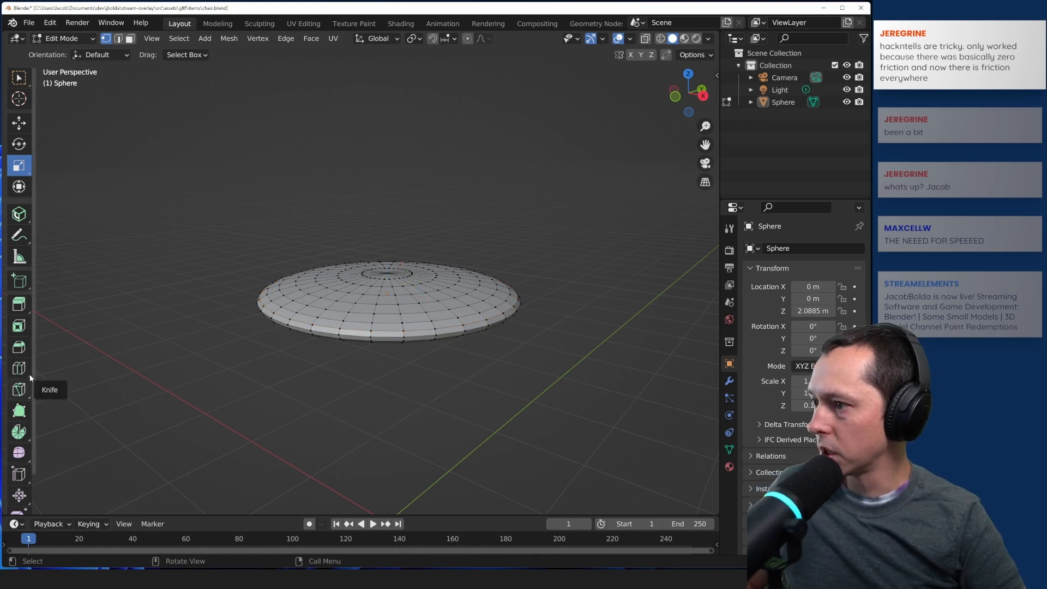
{"action": "key", "text": "Tab"}
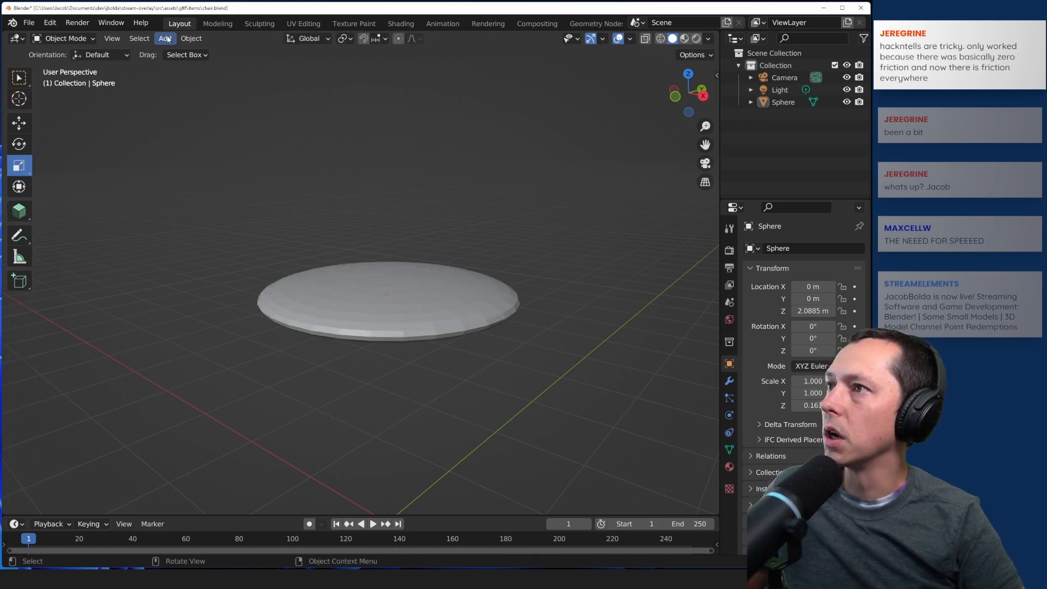
{"action": "left_click", "coordinate": [193, 38]}
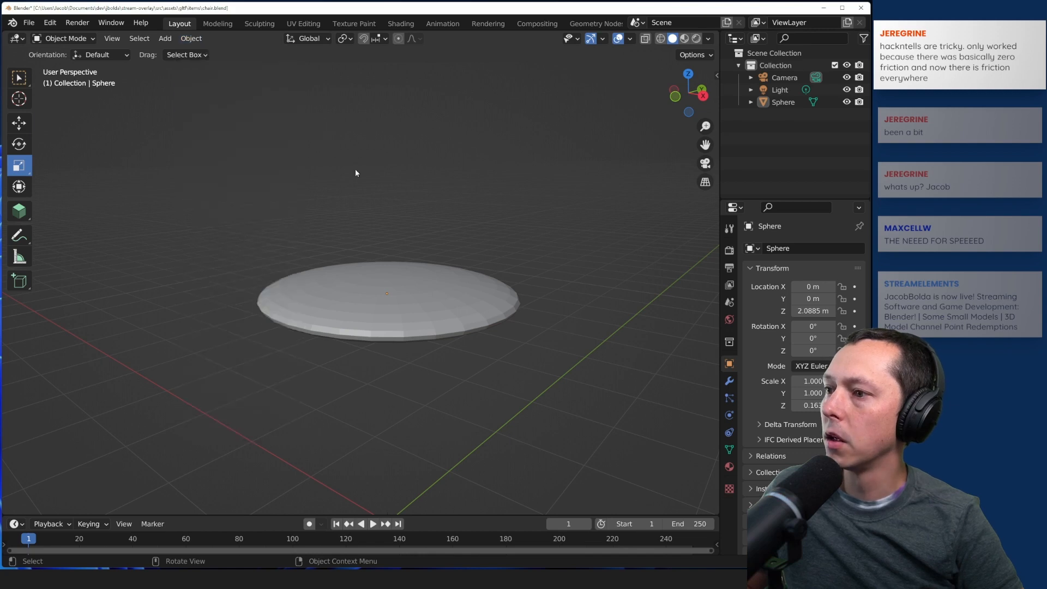
{"action": "left_click", "coordinate": [415, 295]}
{"action": "left_click", "coordinate": [255, 178]}
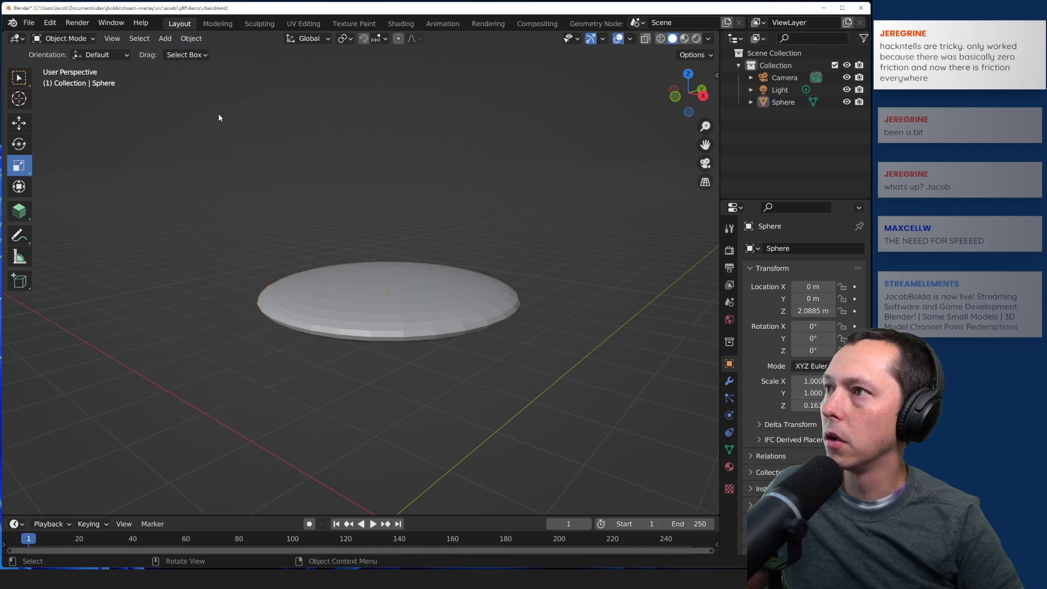
{"action": "key", "text": "Tab"}
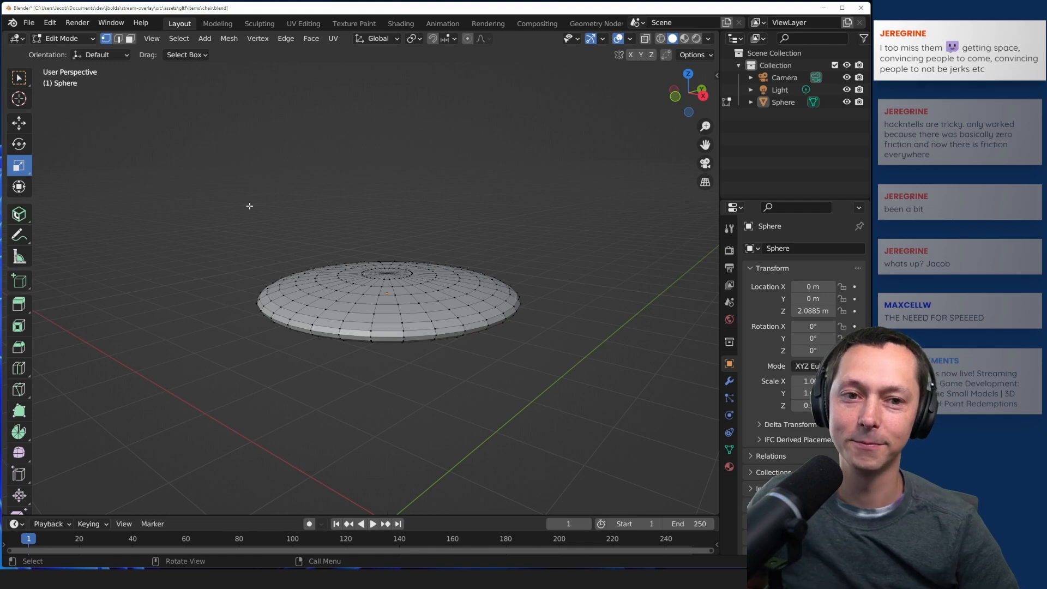
{"action": "left_click", "coordinate": [292, 41]}
{"action": "mouse_move", "coordinate": [269, 41]}
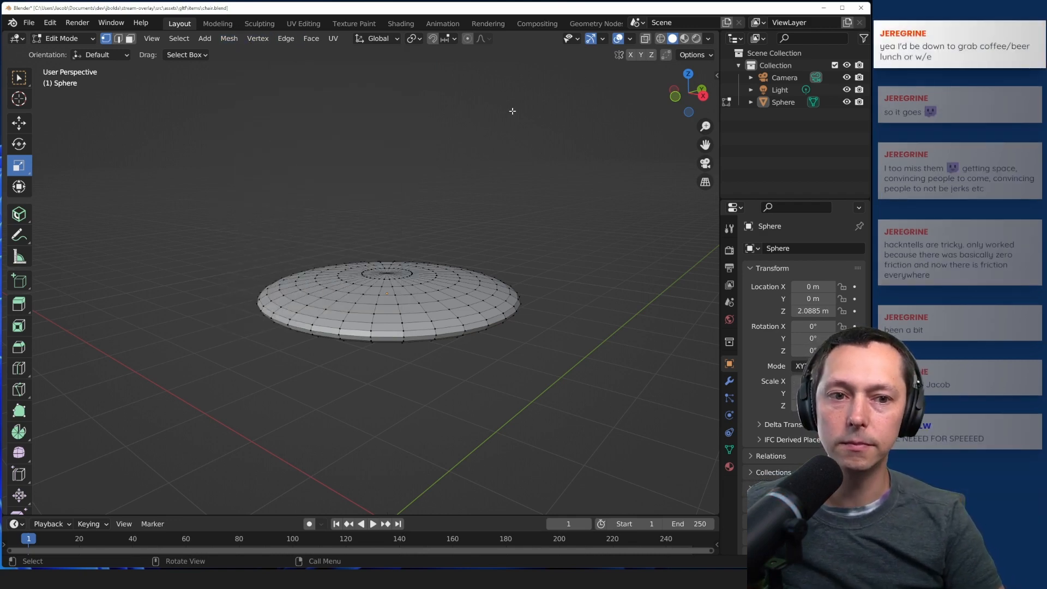
{"action": "left_click", "coordinate": [229, 38]}
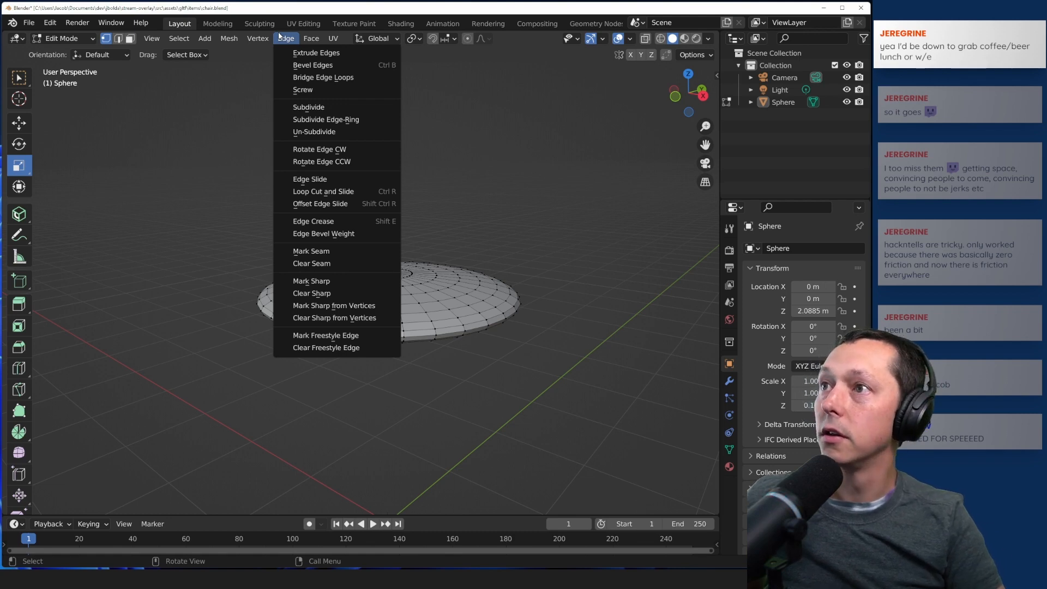
{"action": "mouse_move", "coordinate": [176, 38]}
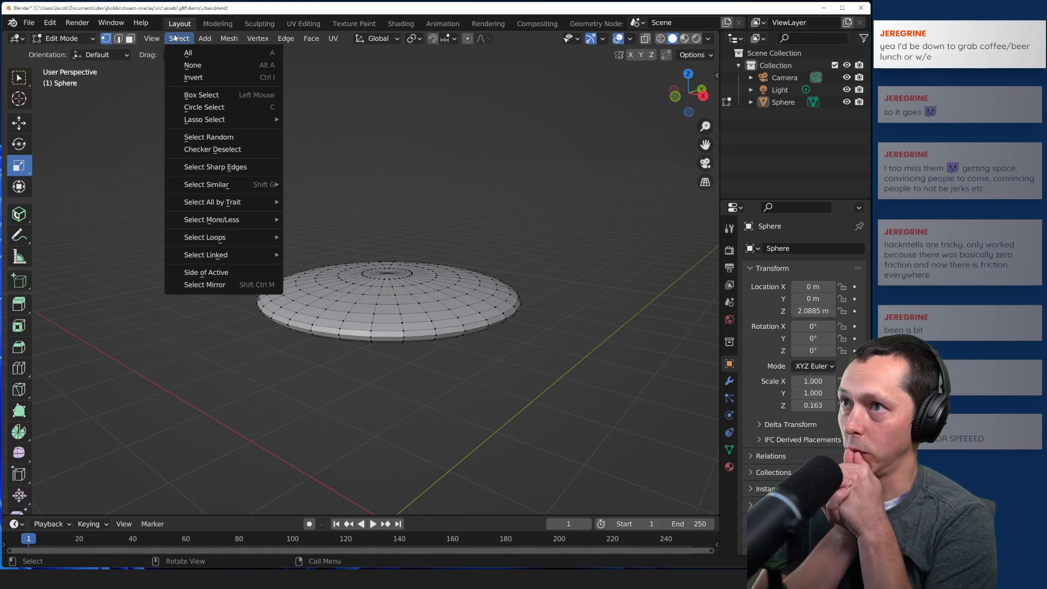
{"action": "mouse_move", "coordinate": [229, 38]}
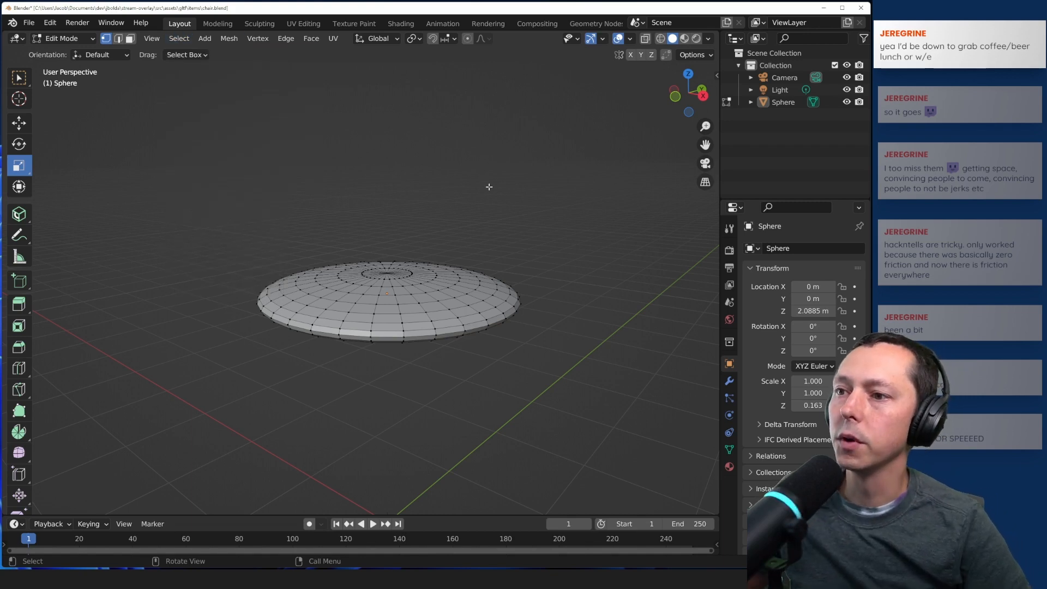
- Select the edge loop just above the disc's rim and raise it slightly along the Z axis with the Move tool
{"action": "middle_click_drag", "start_coordinate": [647, 107], "coordinate": [578, 183]}
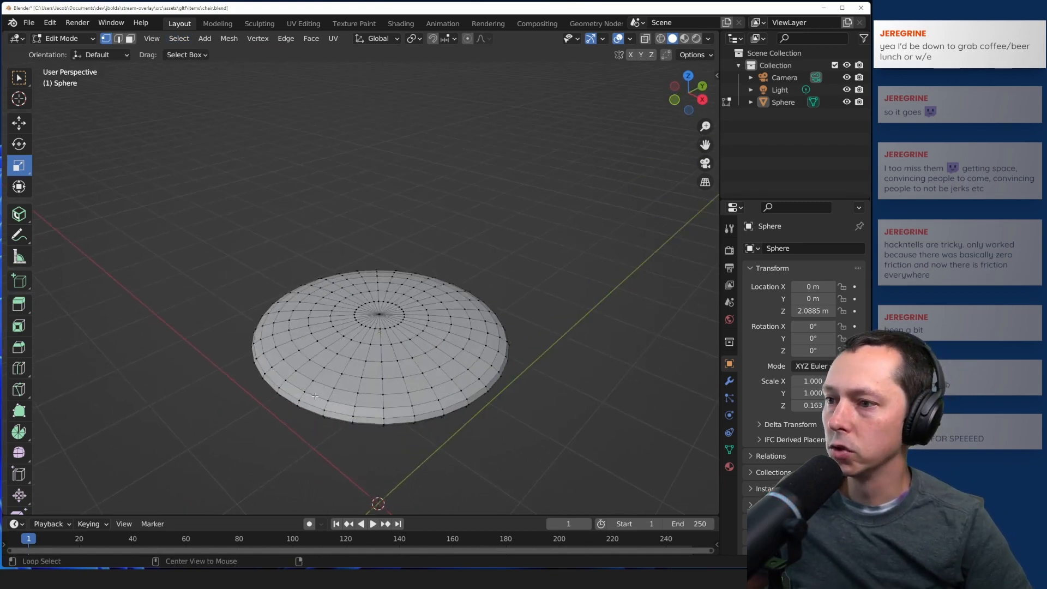
{"action": "left_click", "coordinate": [314, 396], "text": "alt"}
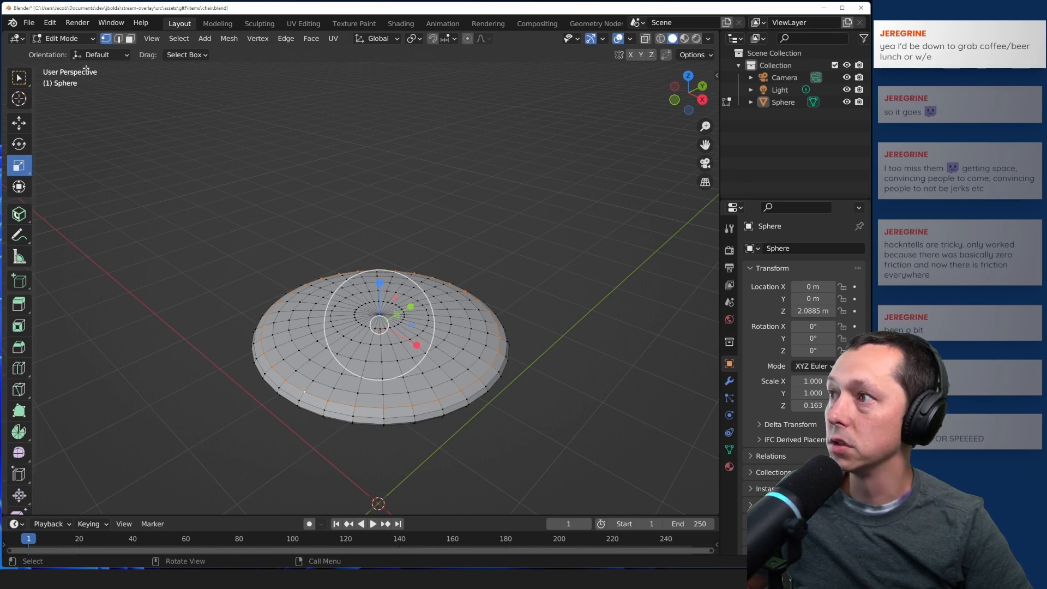
{"action": "left_click", "coordinate": [21, 124]}
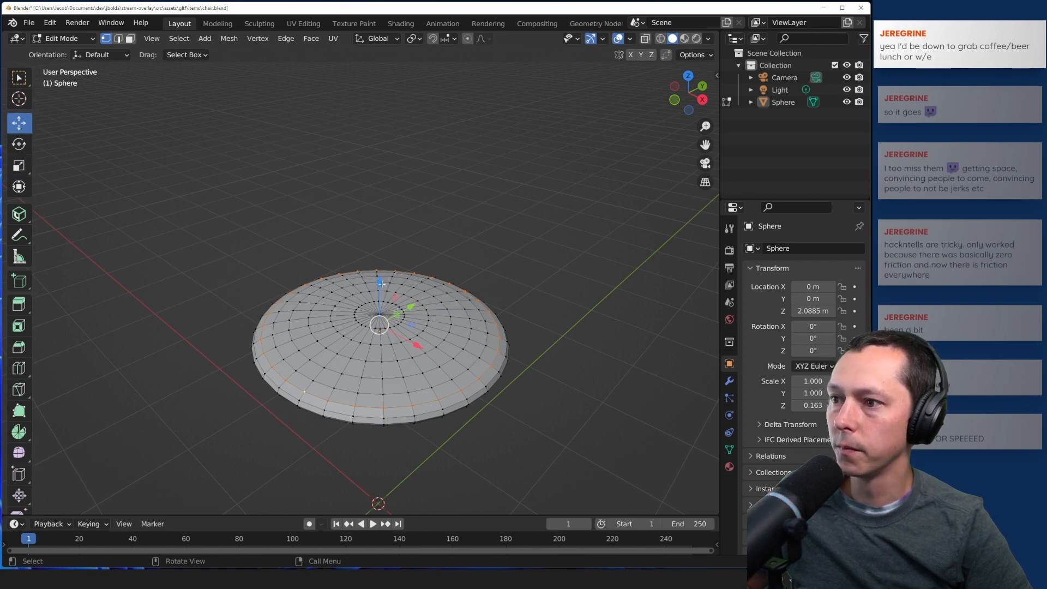
{"action": "left_click_drag", "start_coordinate": [381, 284], "coordinate": [381, 282]}
{"action": "left_click", "coordinate": [217, 339]}
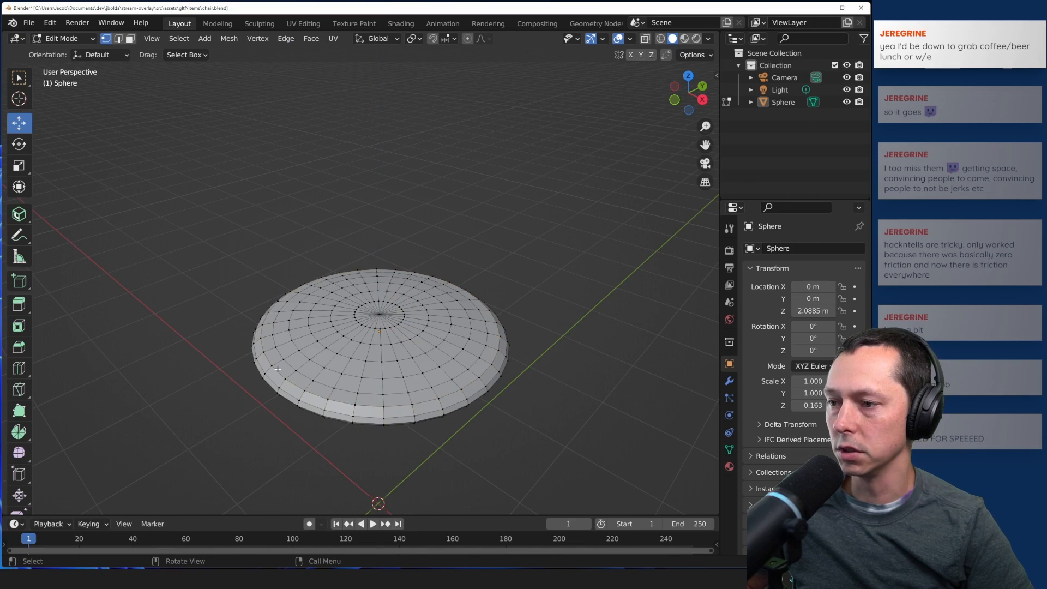
- Restore the selection of the upper rim loop, raise the loop slightly further along Z, and deselect it
{"action": "middle_click_drag", "start_coordinate": [237, 371], "coordinate": [235, 354]}
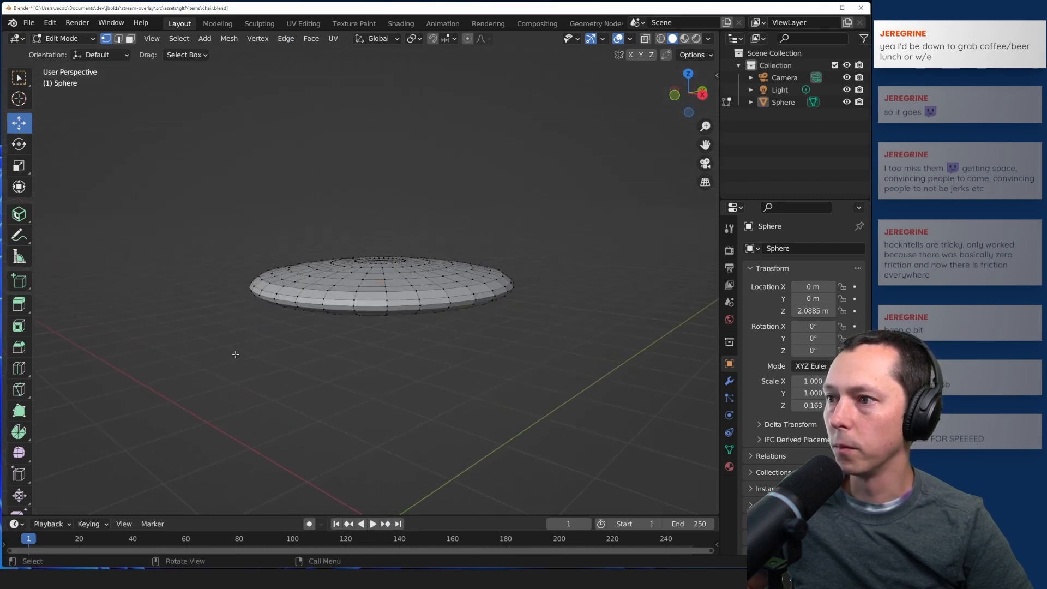
{"action": "key", "text": "ctrl+z"}
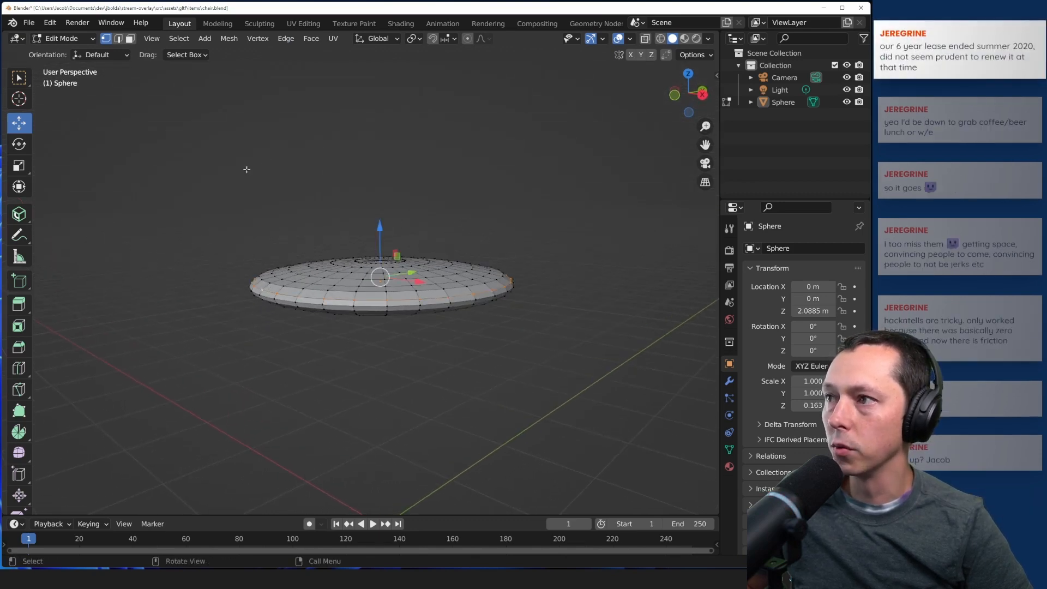
{"action": "left_click_drag", "start_coordinate": [380, 226], "coordinate": [380, 222]}
{"action": "left_click", "coordinate": [264, 346]}
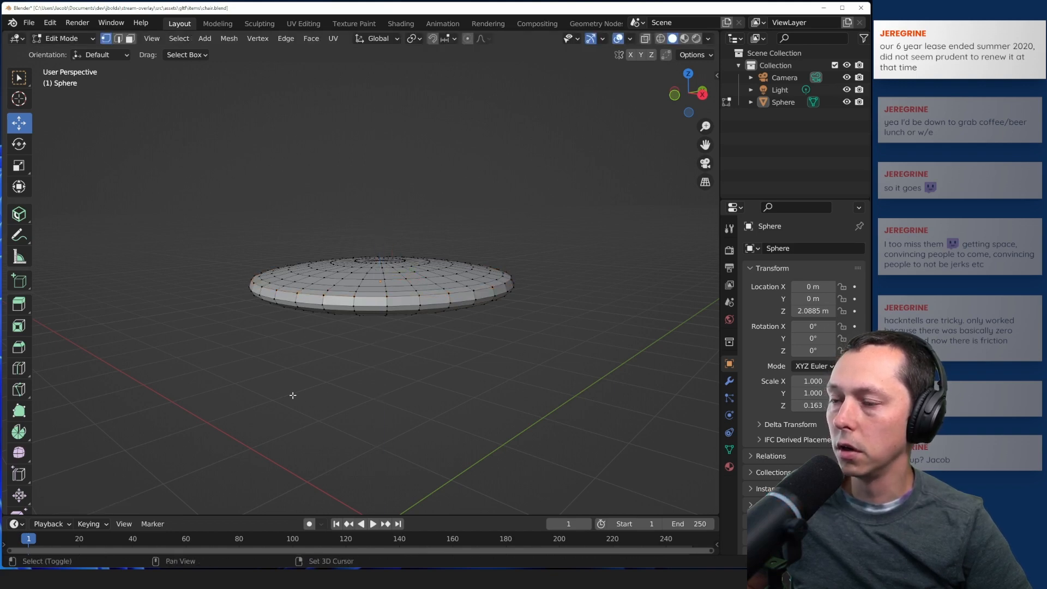
- Select the edge loop near the rim on the disc's underside, move it along the Z axis, and deselect it
{"action": "middle_click_drag", "start_coordinate": [292, 392], "coordinate": [298, 484]}
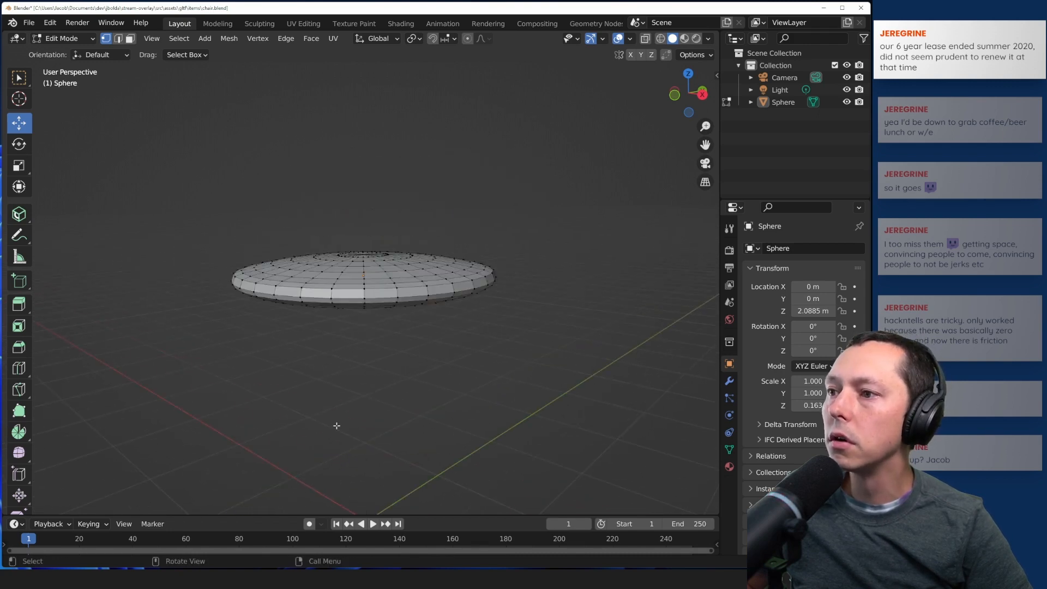
{"action": "middle_click_drag", "start_coordinate": [334, 423], "coordinate": [261, 256]}
{"action": "left_click", "coordinate": [257, 238], "text": "alt"}
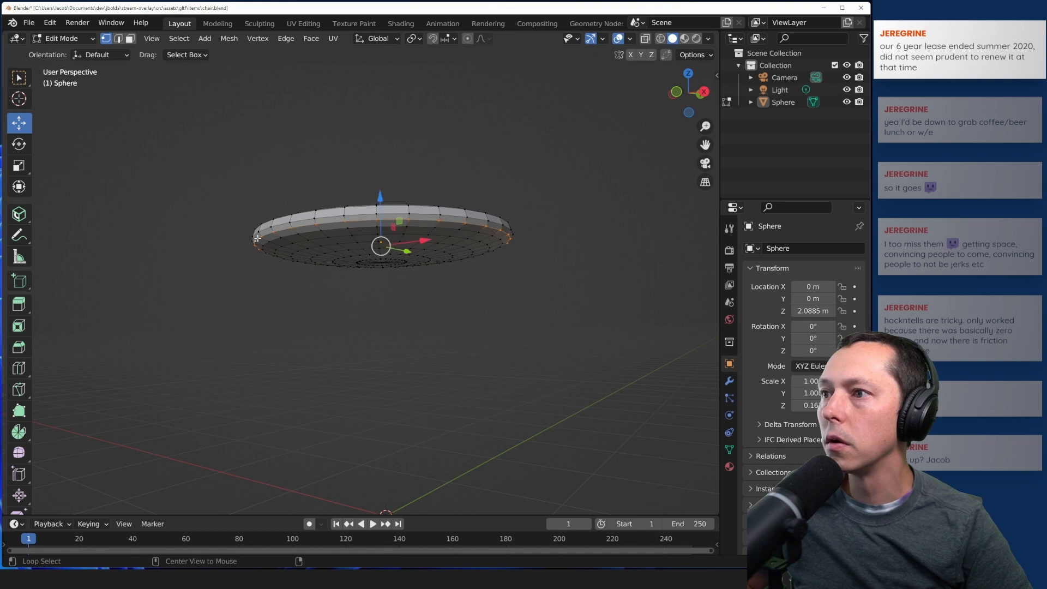
{"action": "left_click_drag", "start_coordinate": [379, 195], "coordinate": [269, 164]}
{"action": "left_click", "coordinate": [269, 164]}
- Lower the innermost edge loop and the centre vertex on the disc's top slightly along the Z axis
{"action": "middle_click_drag", "start_coordinate": [229, 170], "coordinate": [175, 234]}
{"action": "scroll", "coordinate": [251, 376], "scroll_direction": "up", "scroll_amount": 5}
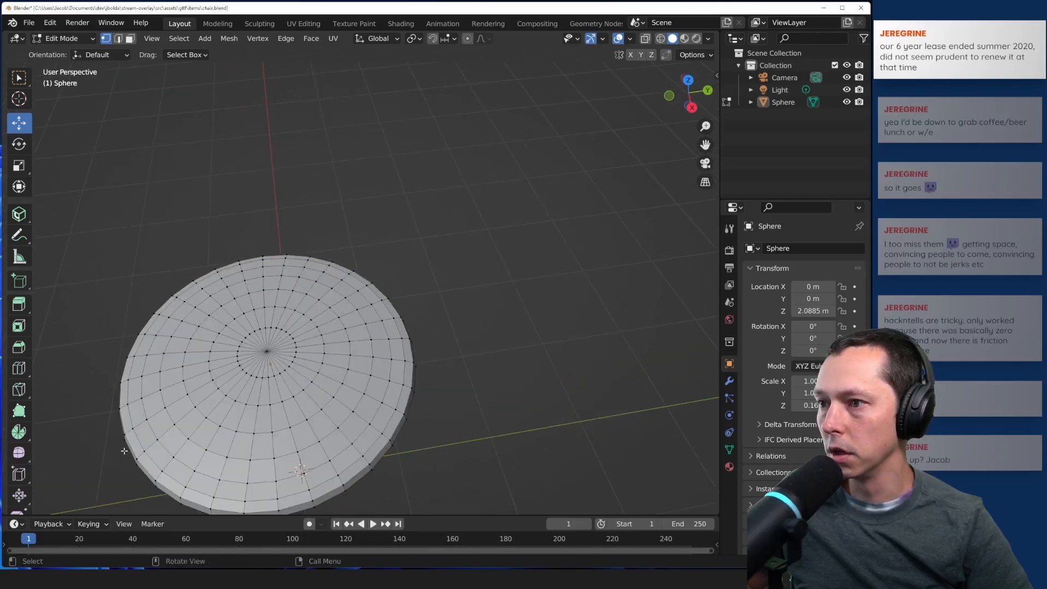
{"action": "middle_click_drag", "start_coordinate": [251, 425], "coordinate": [460, 315]}
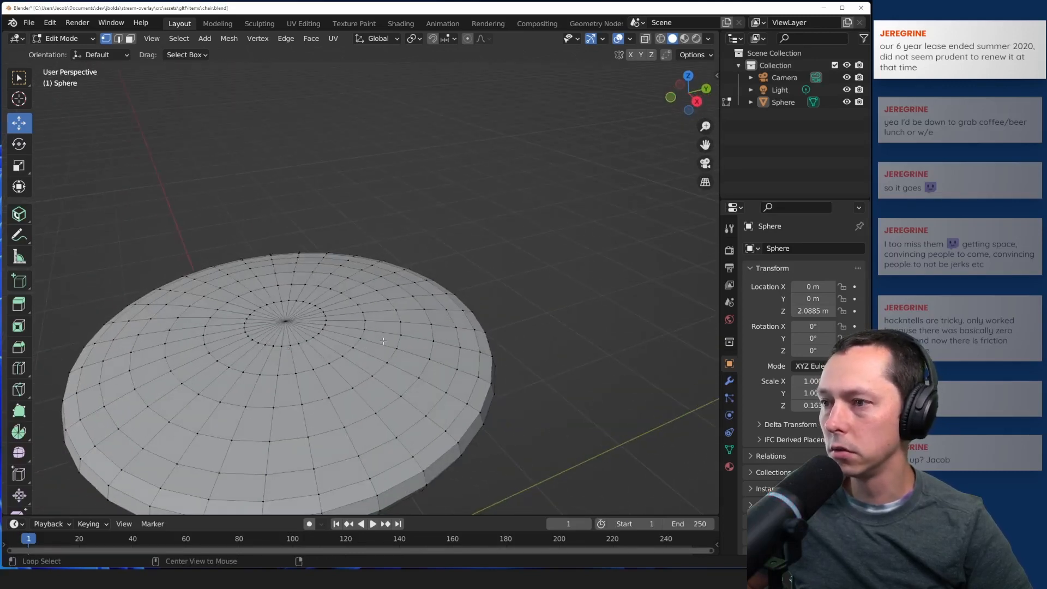
{"action": "middle_click_drag", "start_coordinate": [231, 240], "coordinate": [295, 185], "text": "shift"}
{"action": "middle_click_drag", "start_coordinate": [323, 148], "coordinate": [298, 175]}
{"action": "left_click", "coordinate": [324, 318], "text": "alt"}
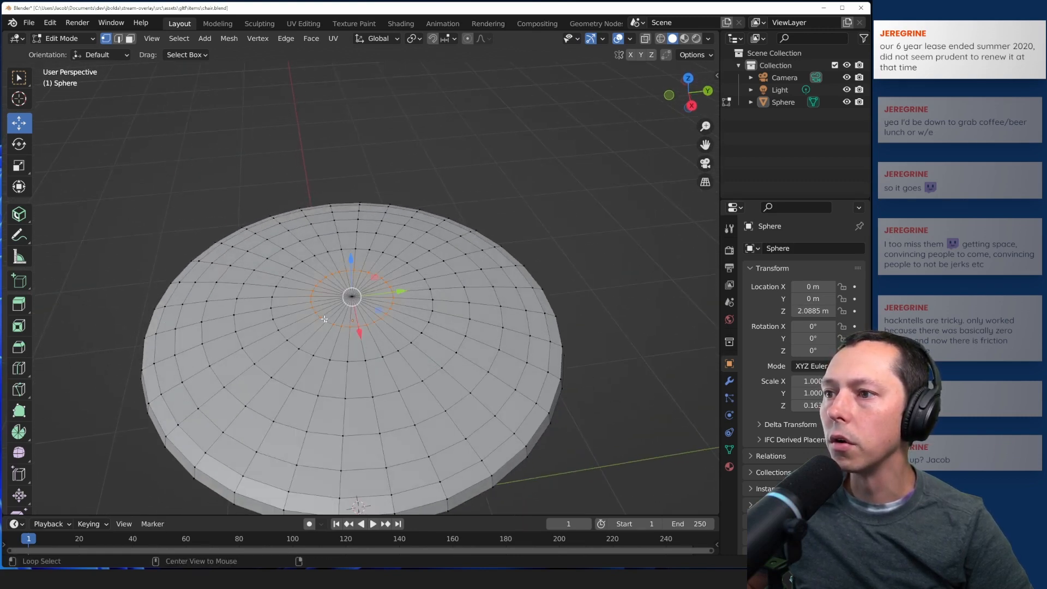
{"action": "left_click_drag", "start_coordinate": [352, 255], "coordinate": [350, 261]}
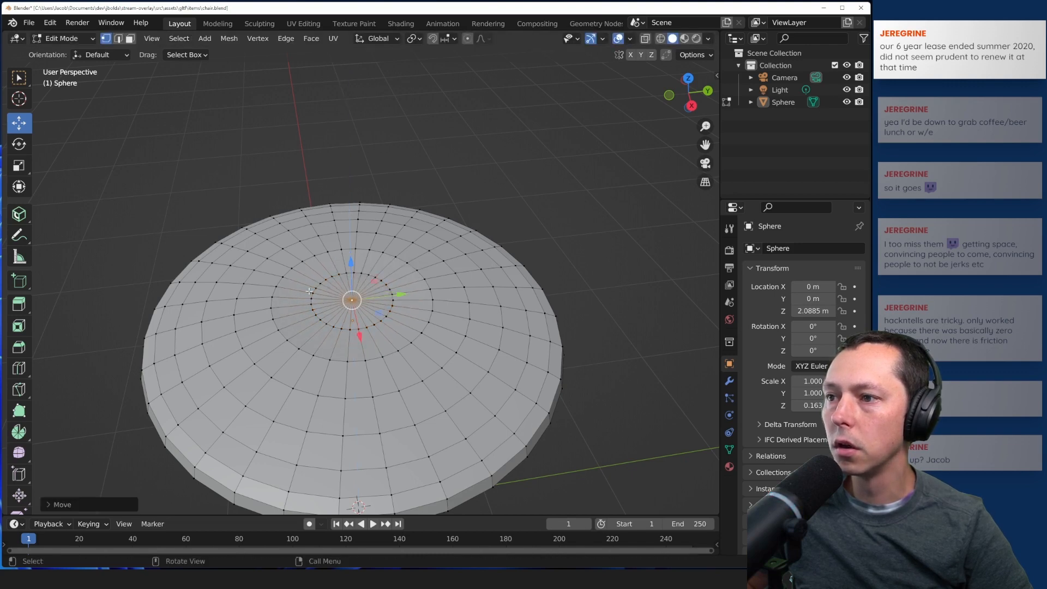
- Select the second and third edge loops from the centre of the disc's top, lower them slightly along Z, and deselect
{"action": "left_click", "coordinate": [273, 320]}
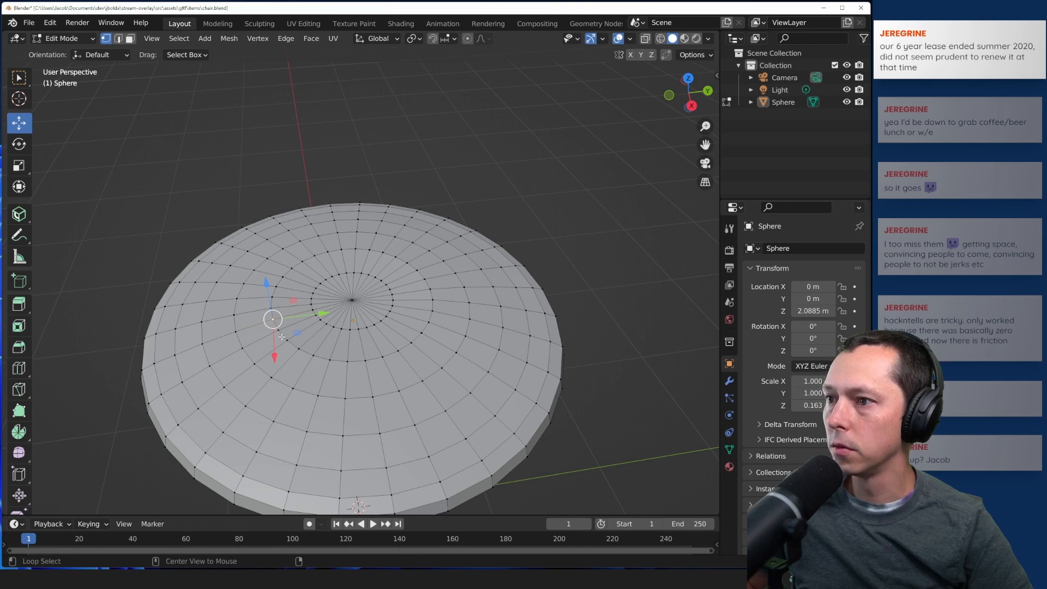
{"action": "left_click", "coordinate": [281, 332], "text": "alt"}
{"action": "left_click", "coordinate": [252, 351], "text": "alt"}
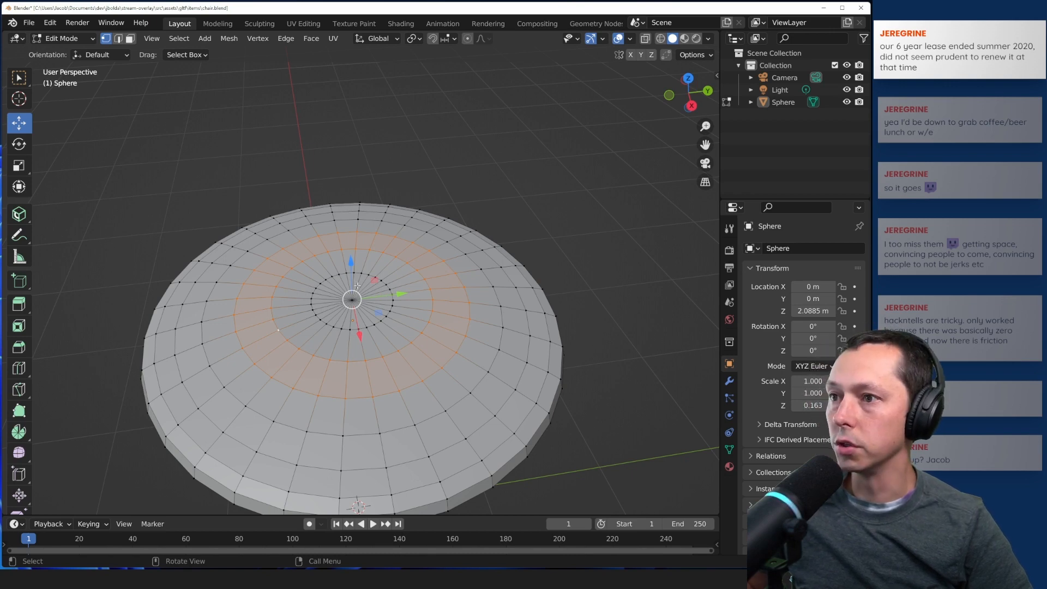
{"action": "left_click_drag", "start_coordinate": [352, 262], "coordinate": [354, 269]}
{"action": "left_click", "coordinate": [180, 226]}
- Switch the viewport to wireframe shading and view the disc's profile in the right orthographic view
{"action": "mouse_move", "coordinate": [175, 238]}
{"action": "middle_mouse_down"}
{"action": "mouse_move", "coordinate": [178, 224]}
{"action": "mouse_move", "coordinate": [175, 240]}
{"action": "middle_mouse_up"}
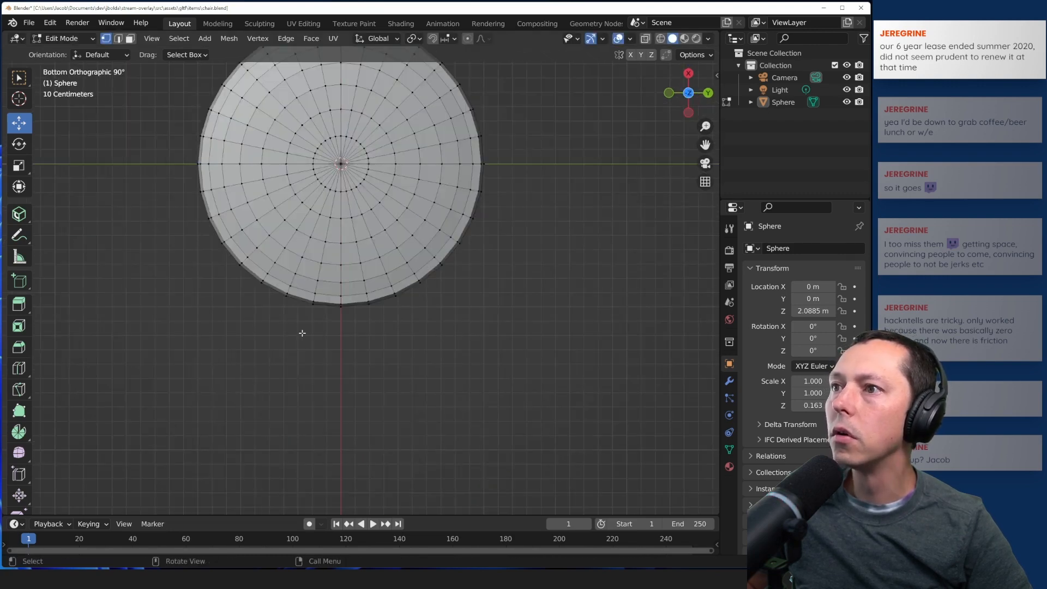
{"action": "middle_click_drag", "start_coordinate": [302, 332], "coordinate": [453, 442]}
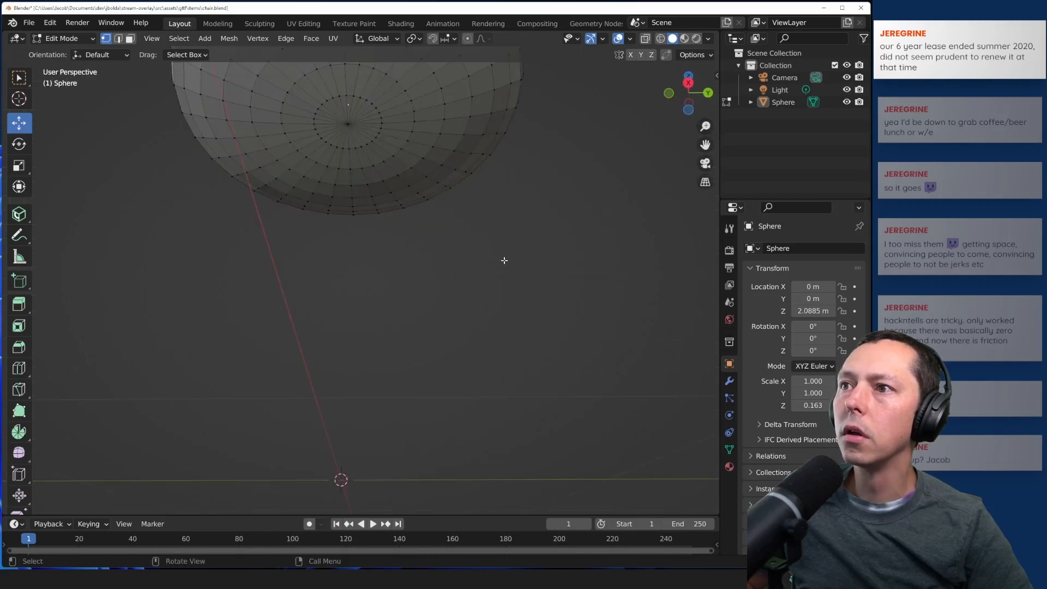
{"action": "left_click", "coordinate": [660, 38]}
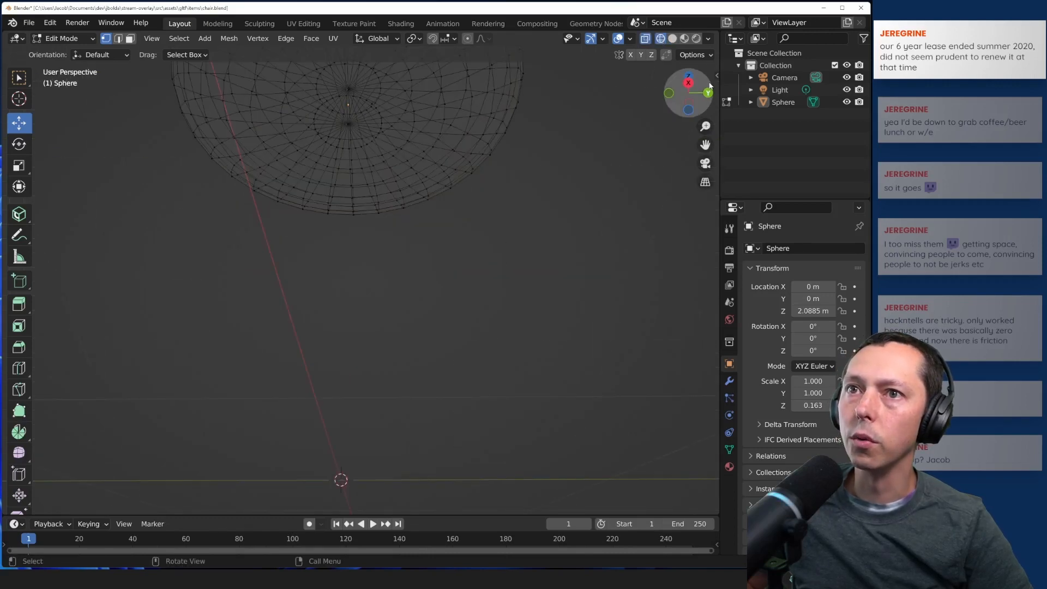
{"action": "left_click", "coordinate": [688, 82]}
{"action": "scroll", "coordinate": [339, 145], "scroll_direction": "up", "scroll_amount": 3}
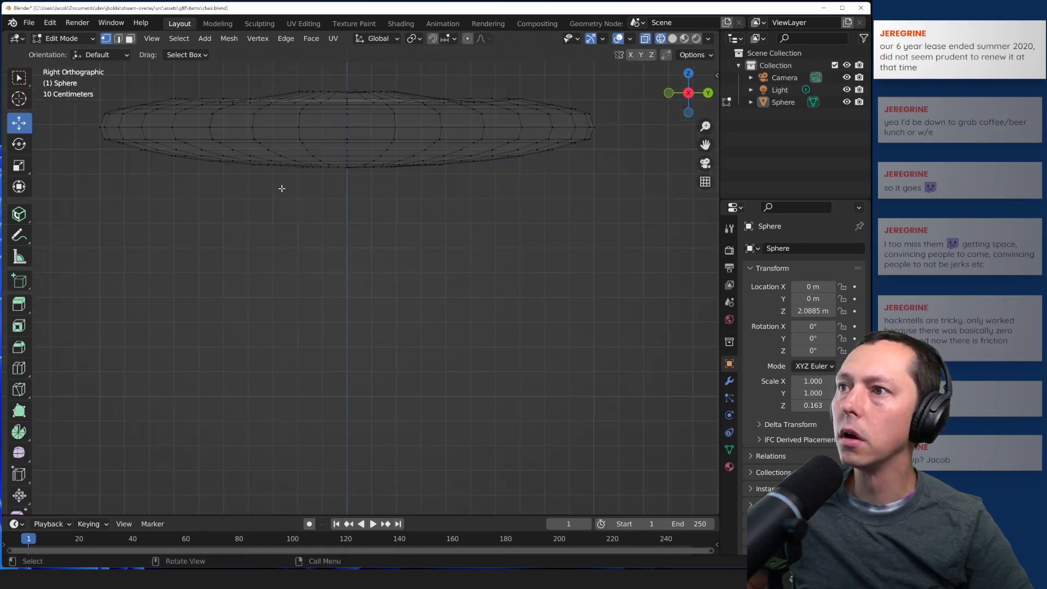
{"action": "middle_click_drag", "start_coordinate": [281, 188], "coordinate": [325, 187]}
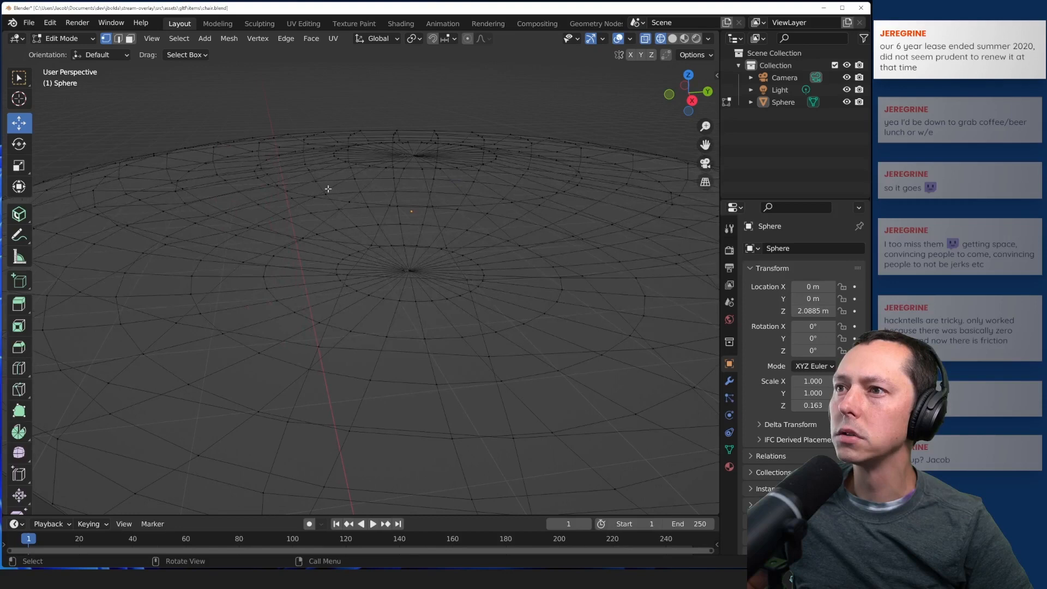
- Select the innermost edge loop around the top's centre, lower it along Z, and deselect it
{"action": "left_click", "coordinate": [364, 166], "text": "shift"}
{"action": "key", "text": "ctrl+z"}
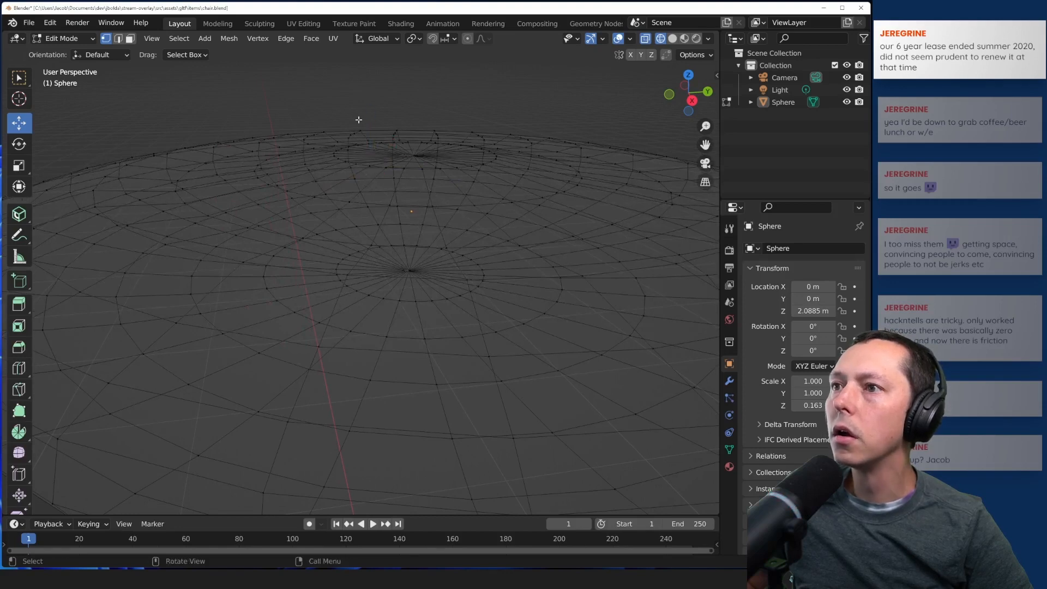
{"action": "left_click", "coordinate": [361, 165], "text": "alt"}
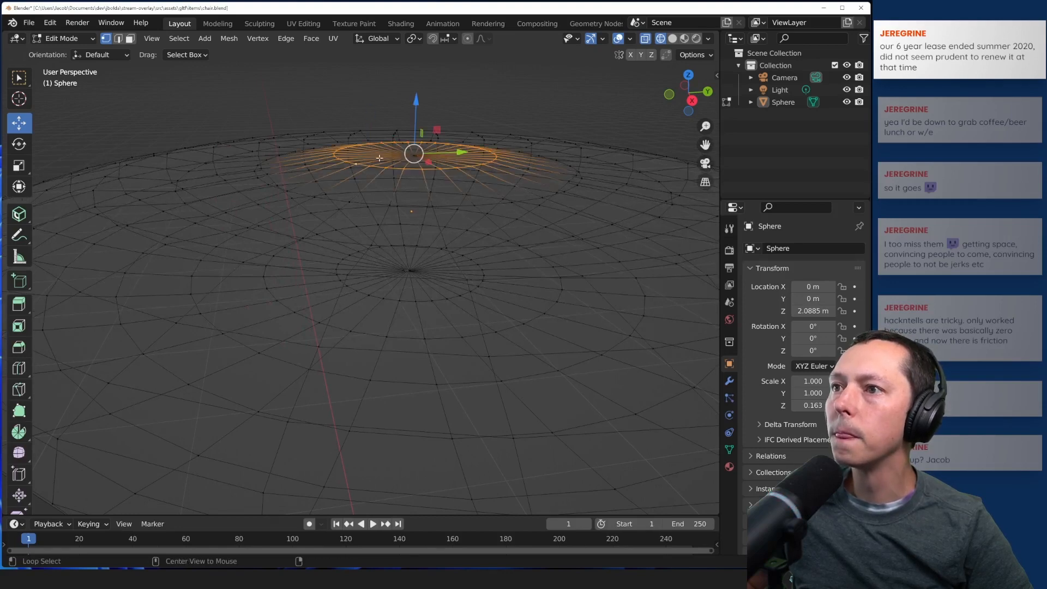
{"action": "left_click_drag", "start_coordinate": [415, 101], "coordinate": [426, 113]}
{"action": "left_click", "coordinate": [434, 103]}
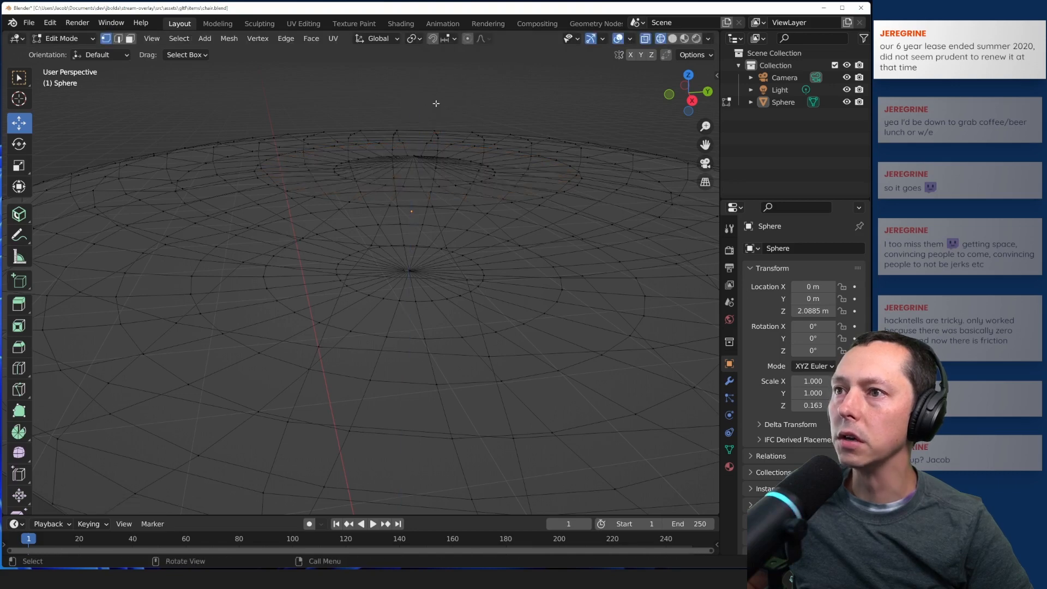
- Select the centre vertex of the disc's top, lower it along the Z axis, and deselect it
{"action": "left_click", "coordinate": [413, 154], "text": "alt"}
{"action": "left_click_drag", "start_coordinate": [417, 106], "coordinate": [415, 119]}
{"action": "left_click", "coordinate": [293, 86]}
- Select the edge loop on the top just inside the upper rim, lower it slightly along Z, and deselect it
{"action": "scroll", "coordinate": [293, 85], "scroll_direction": "down", "scroll_amount": 2}
{"action": "middle_click_drag", "start_coordinate": [249, 156], "coordinate": [241, 148]}
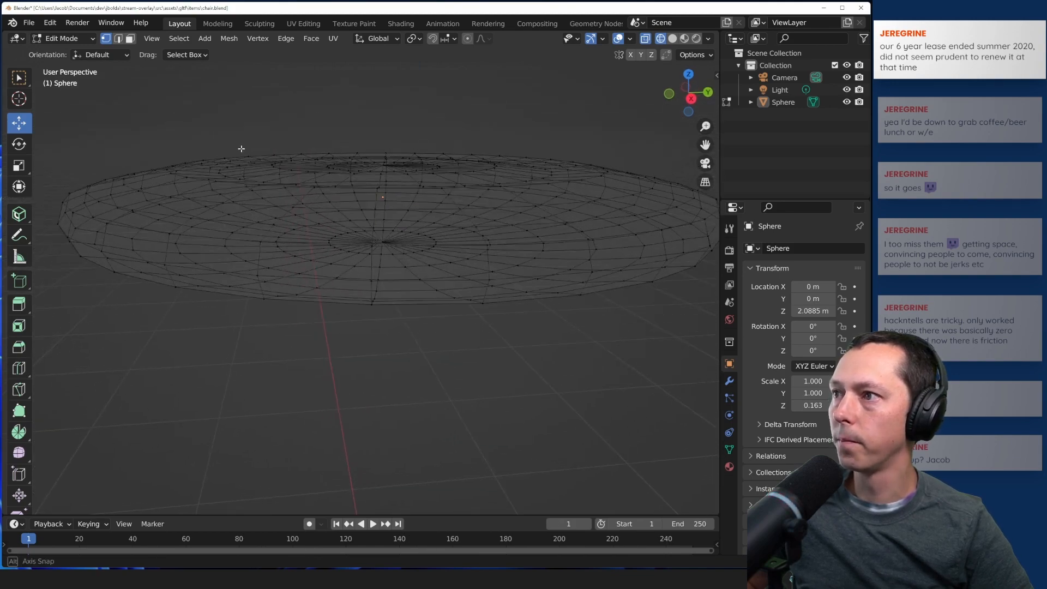
{"action": "left_click", "coordinate": [124, 185], "text": "alt"}
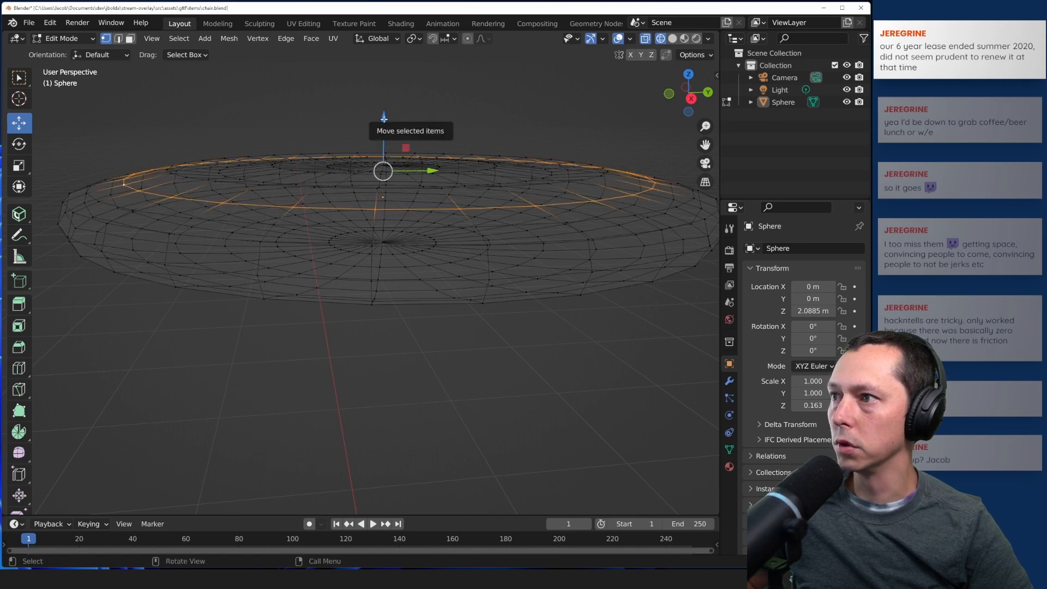
{"action": "left_click_drag", "start_coordinate": [384, 117], "coordinate": [385, 125]}
{"action": "left_click", "coordinate": [121, 127]}
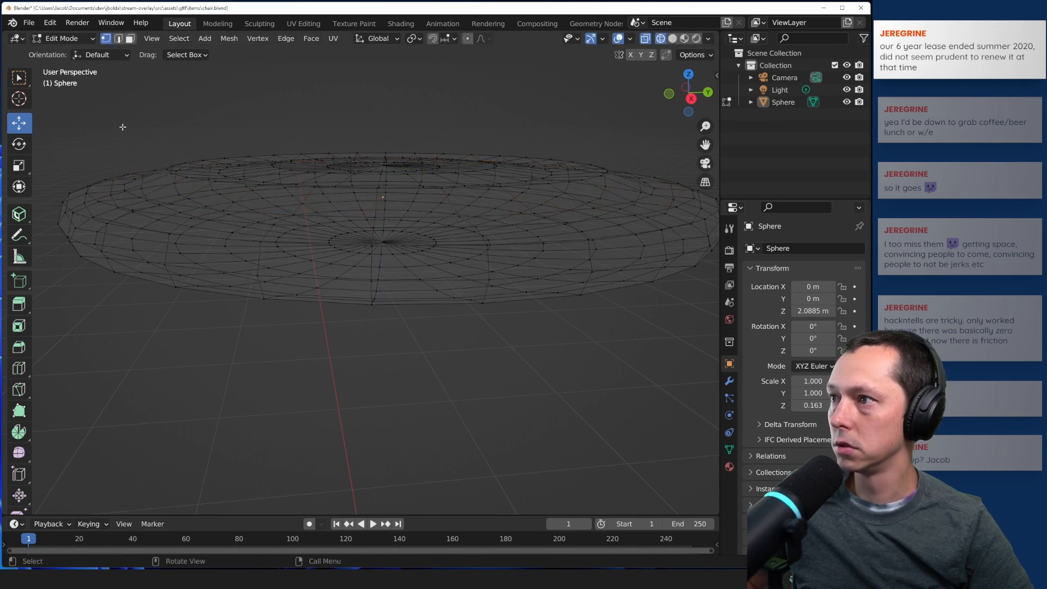
- Select the next edge loop inward on the disc's top, lower it along the Z axis, and deselect it
{"action": "middle_click_drag", "start_coordinate": [121, 127], "coordinate": [129, 125]}
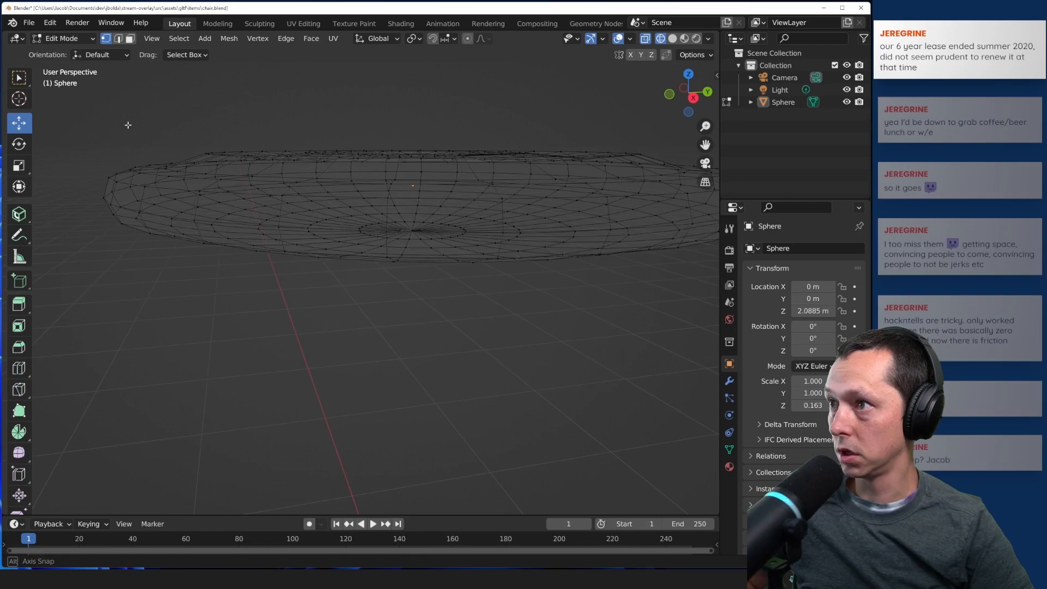
{"action": "left_click", "coordinate": [213, 155], "text": "alt"}
{"action": "left_click", "coordinate": [202, 101]}
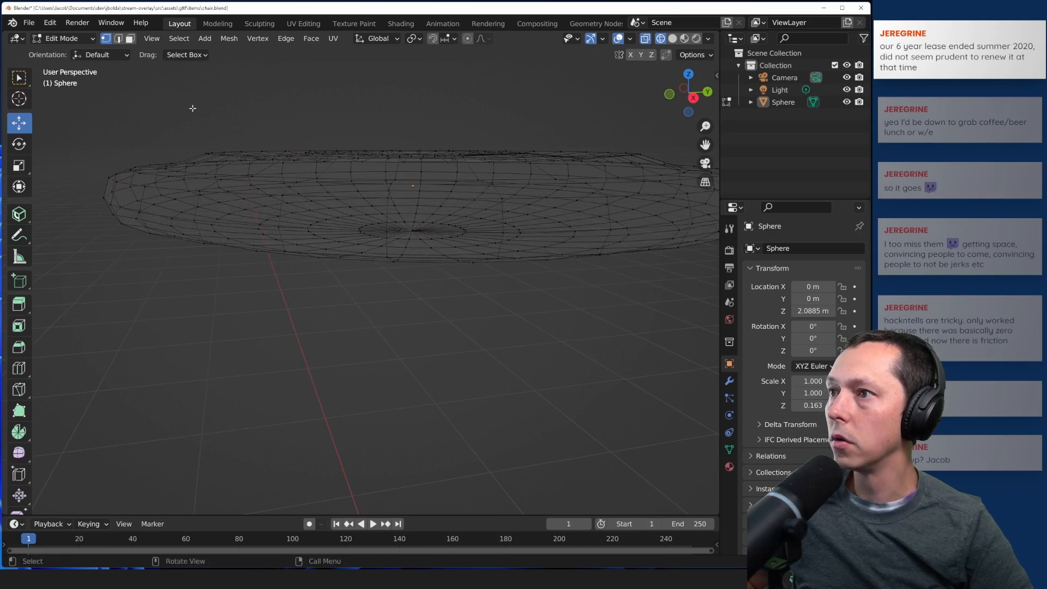
{"action": "middle_click_drag", "start_coordinate": [192, 107], "coordinate": [205, 126]}
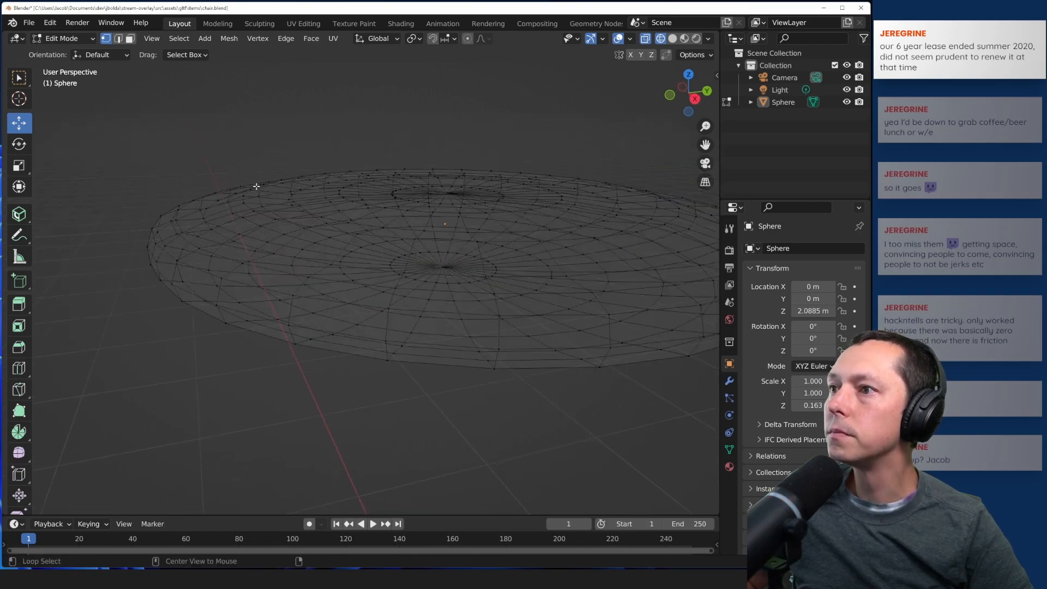
{"action": "left_click", "coordinate": [264, 214], "text": "alt"}
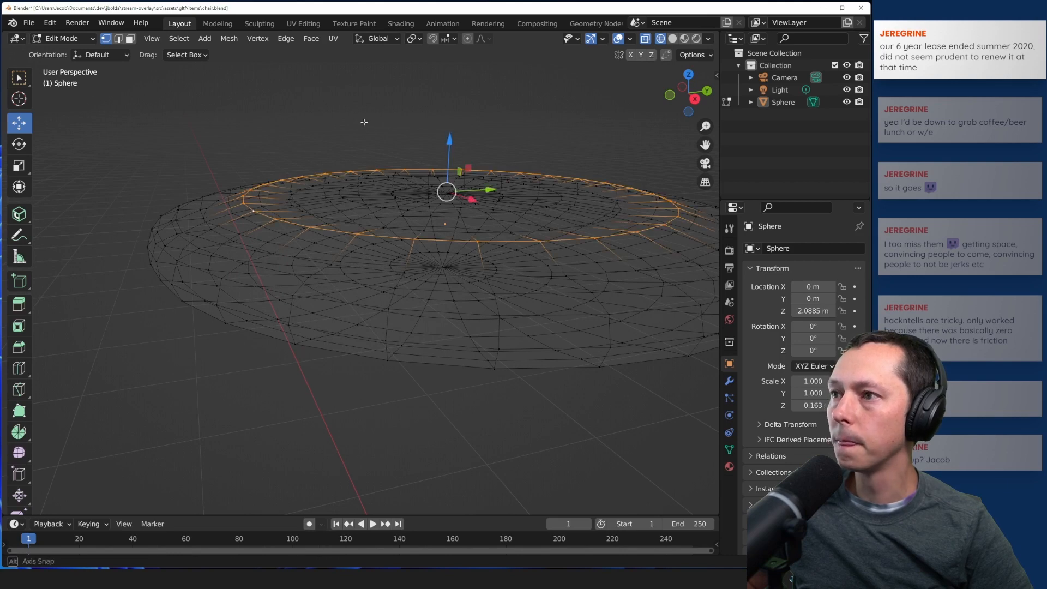
{"action": "middle_click_drag", "start_coordinate": [363, 122], "coordinate": [414, 116]}
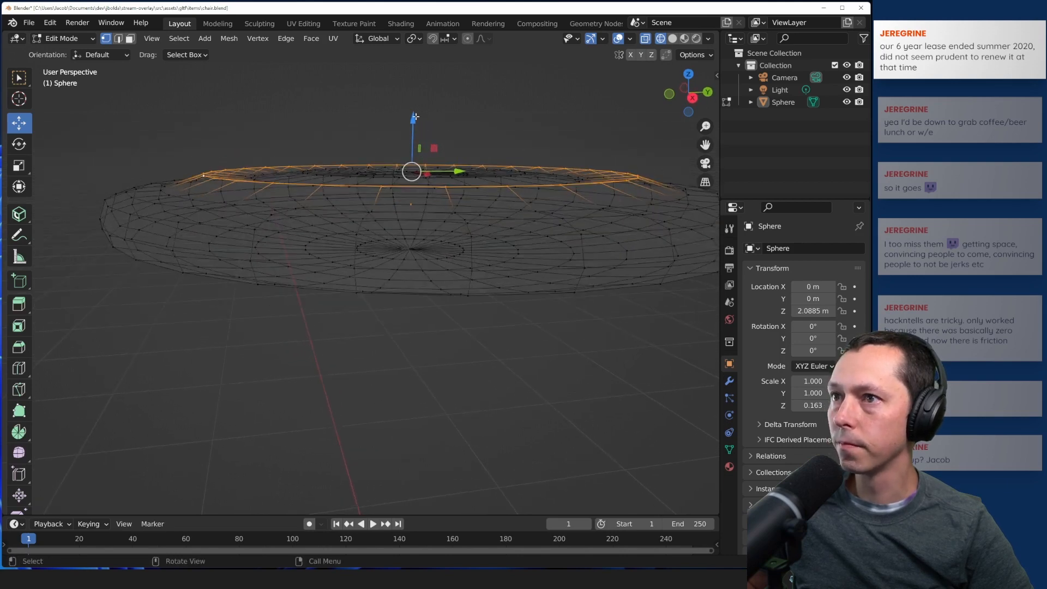
{"action": "left_click_drag", "start_coordinate": [414, 116], "coordinate": [412, 127]}
{"action": "left_click_drag", "start_coordinate": [412, 131], "coordinate": [412, 131]}
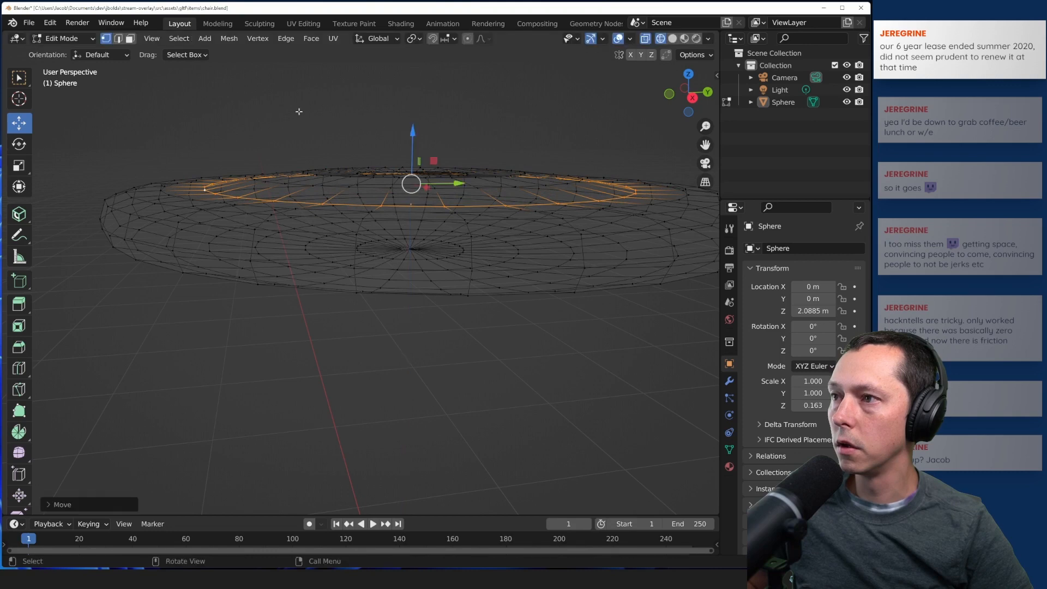
{"action": "left_click", "coordinate": [300, 112]}
- Select the third edge loop from the centre of the top, move it slightly down along Z, and deselect it
{"action": "middle_click_drag", "start_coordinate": [309, 125], "coordinate": [316, 129]}
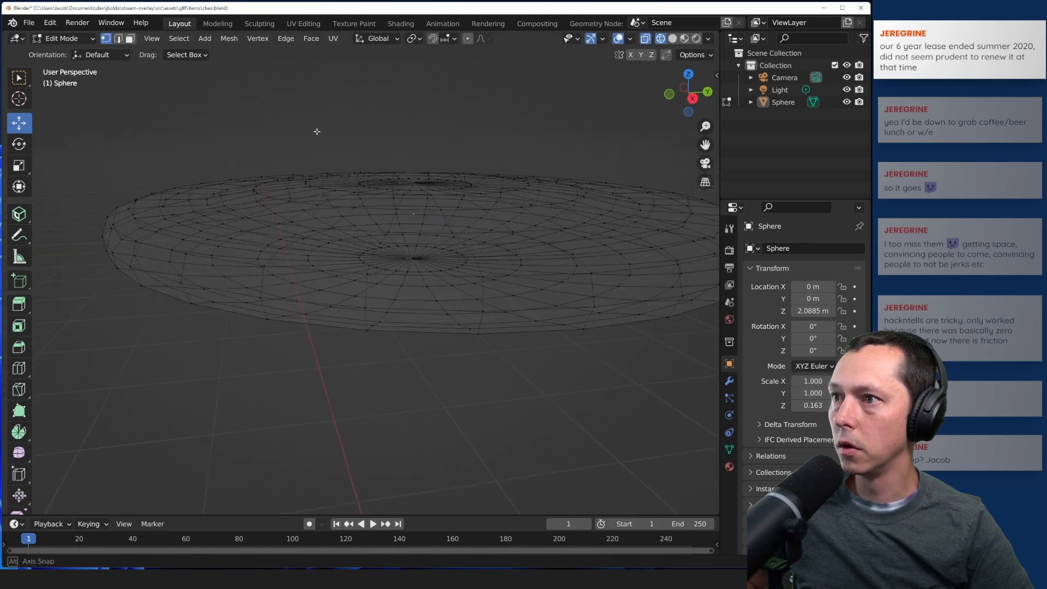
{"action": "left_click", "coordinate": [377, 171], "text": "alt"}
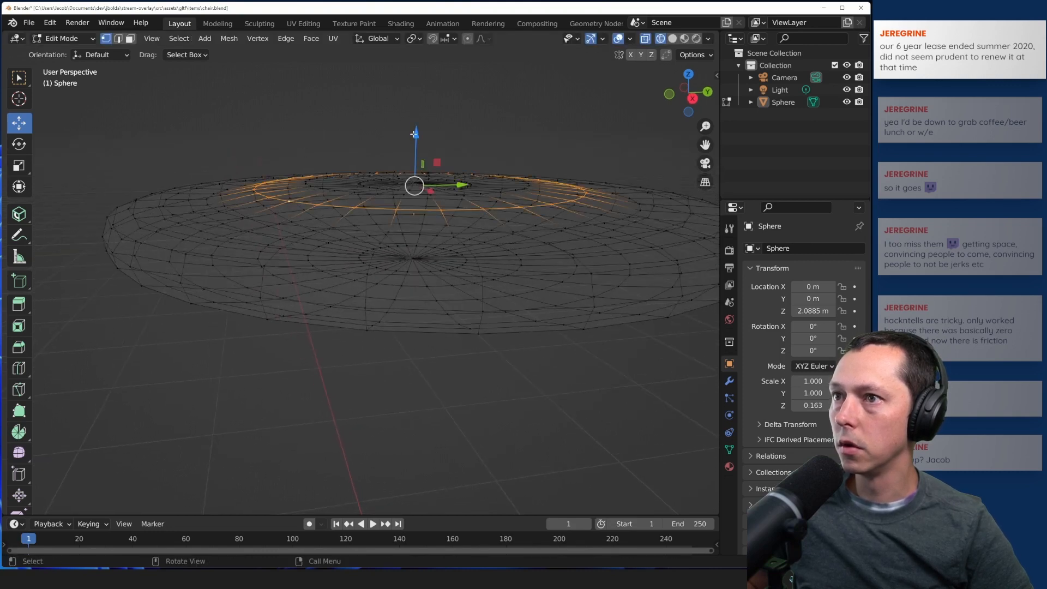
{"action": "left_click_drag", "start_coordinate": [414, 135], "coordinate": [417, 142]}
{"action": "left_click", "coordinate": [243, 133]}
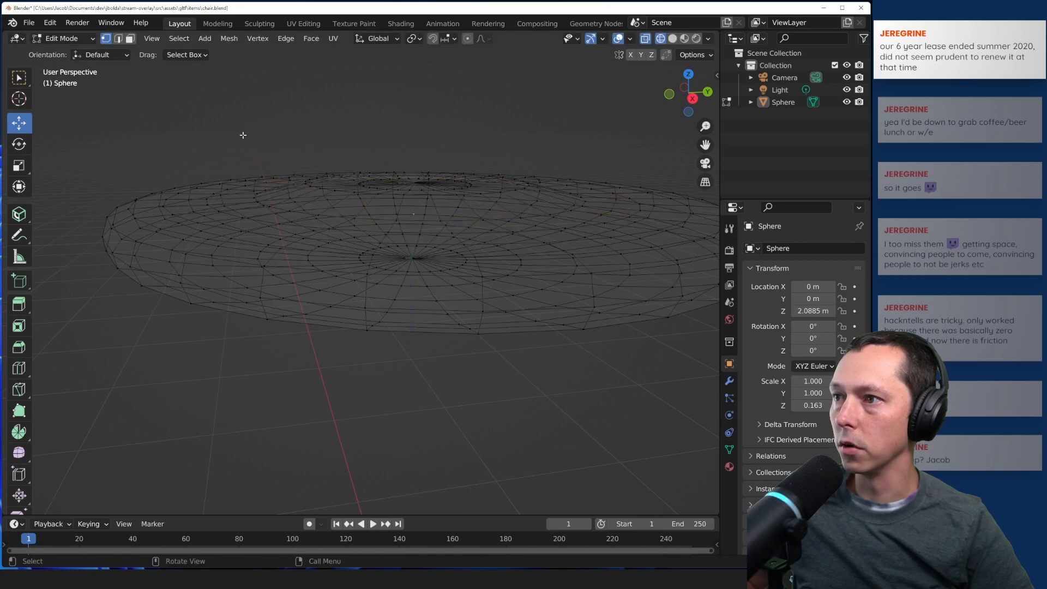
- Select the second edge loop from the top's centre, lower it along the Z axis, and deselect it
{"action": "middle_click_drag", "start_coordinate": [242, 133], "coordinate": [338, 174]}
{"action": "left_click", "coordinate": [400, 192], "text": "alt"}
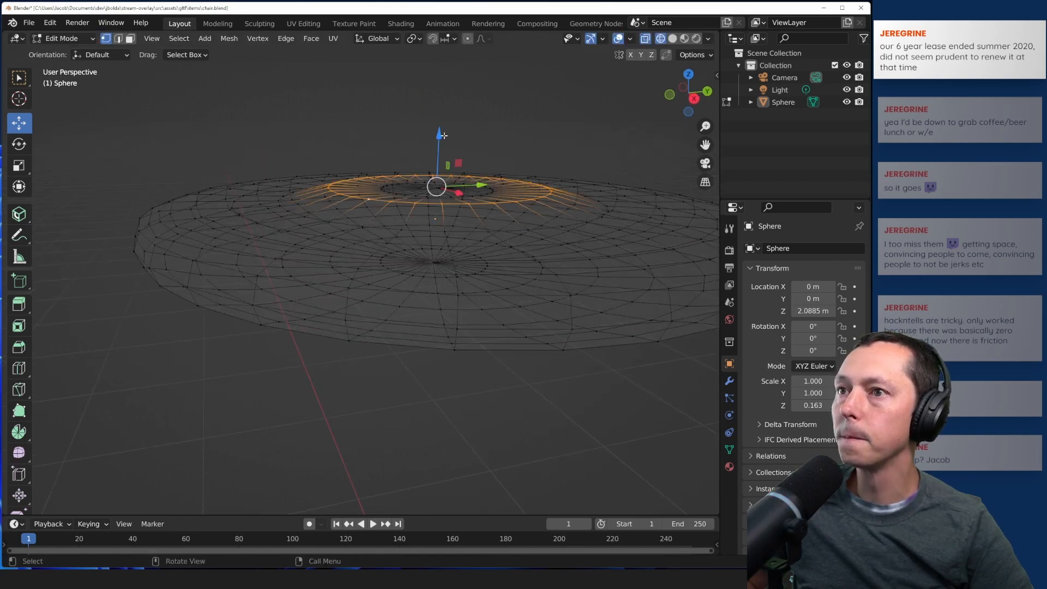
{"action": "left_click_drag", "start_coordinate": [440, 135], "coordinate": [439, 147]}
{"action": "left_click", "coordinate": [414, 125]}
- Lower the top's innermost edge loop and centre vertex further along Z to follow the surrounding loops, and deselect them
{"action": "left_click", "coordinate": [425, 196], "text": "alt"}
{"action": "left_click", "coordinate": [417, 134]}
{"action": "left_click", "coordinate": [437, 186]}
{"action": "left_click", "coordinate": [375, 155]}
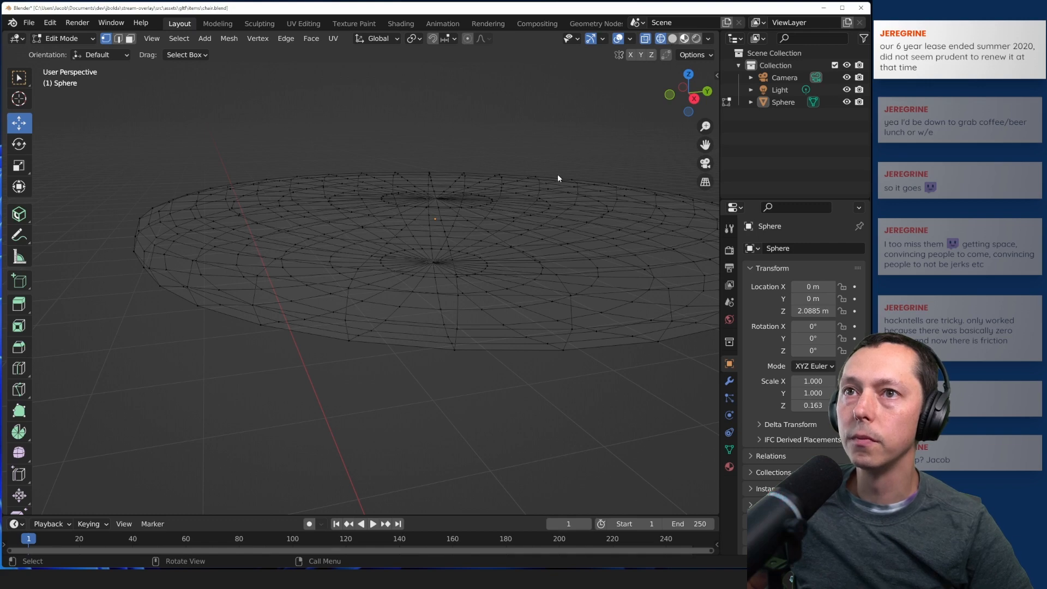
- Switch the viewport back to solid shading and look over the reshaped seat from above
{"action": "key", "text": "shift+z"}
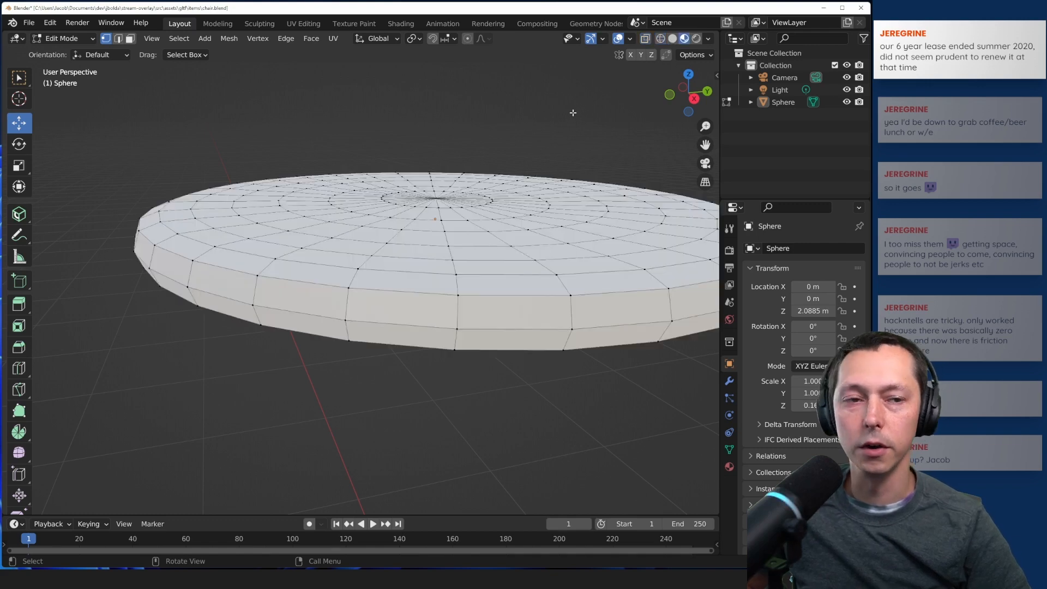
{"action": "left_click", "coordinate": [672, 38]}
{"action": "middle_click_drag", "start_coordinate": [509, 91], "coordinate": [456, 130]}
{"action": "scroll", "coordinate": [456, 131], "scroll_direction": "down", "scroll_amount": 6}
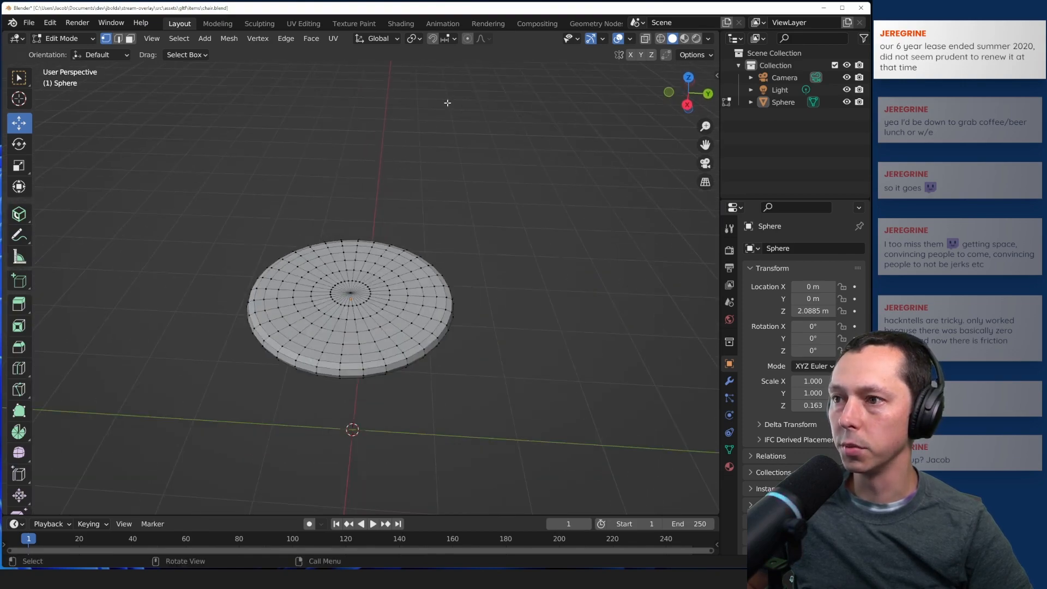
{"action": "middle_click_drag", "start_coordinate": [391, 195], "coordinate": [426, 239]}
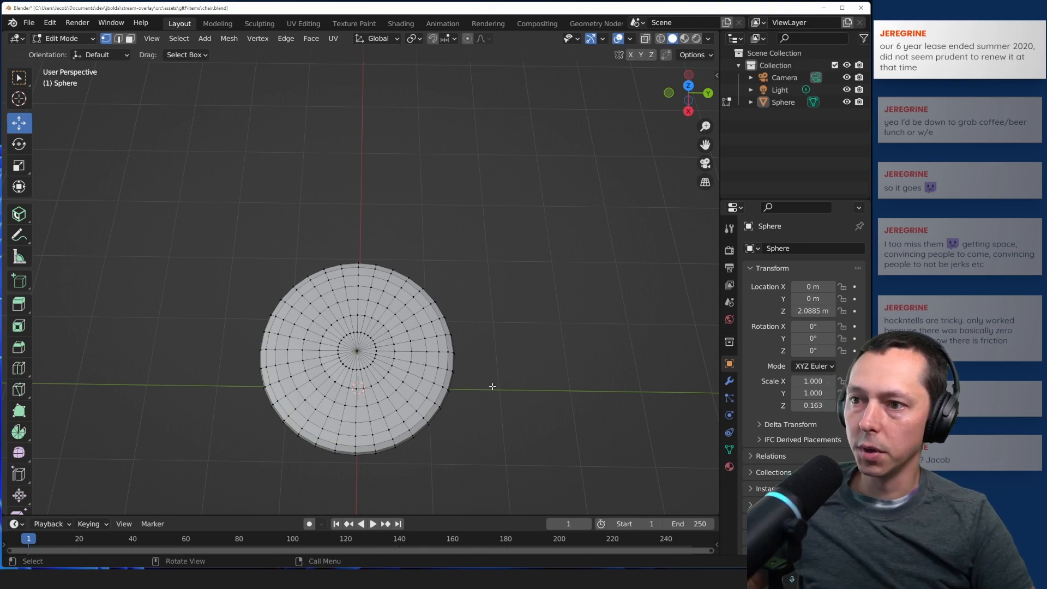
- Examine the seat's circular outline in the top orthographic view
{"action": "left_click", "coordinate": [688, 86]}
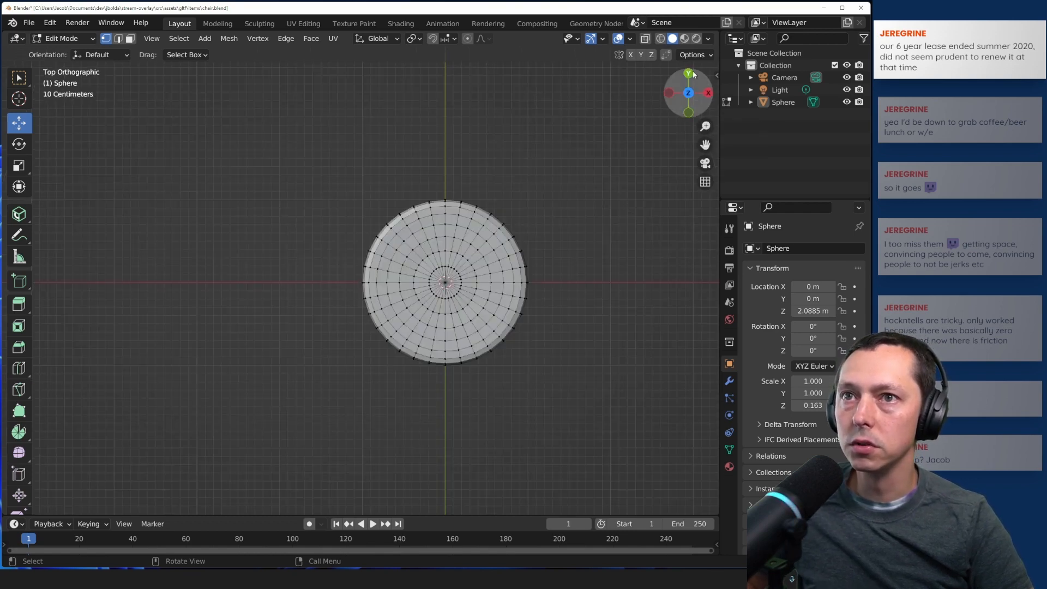
{"action": "scroll", "coordinate": [568, 154], "scroll_direction": "down", "scroll_amount": 4}
{"action": "scroll", "coordinate": [532, 180], "scroll_direction": "down", "scroll_amount": 2}
{"action": "scroll", "coordinate": [523, 183], "scroll_direction": "up", "scroll_amount": 5}
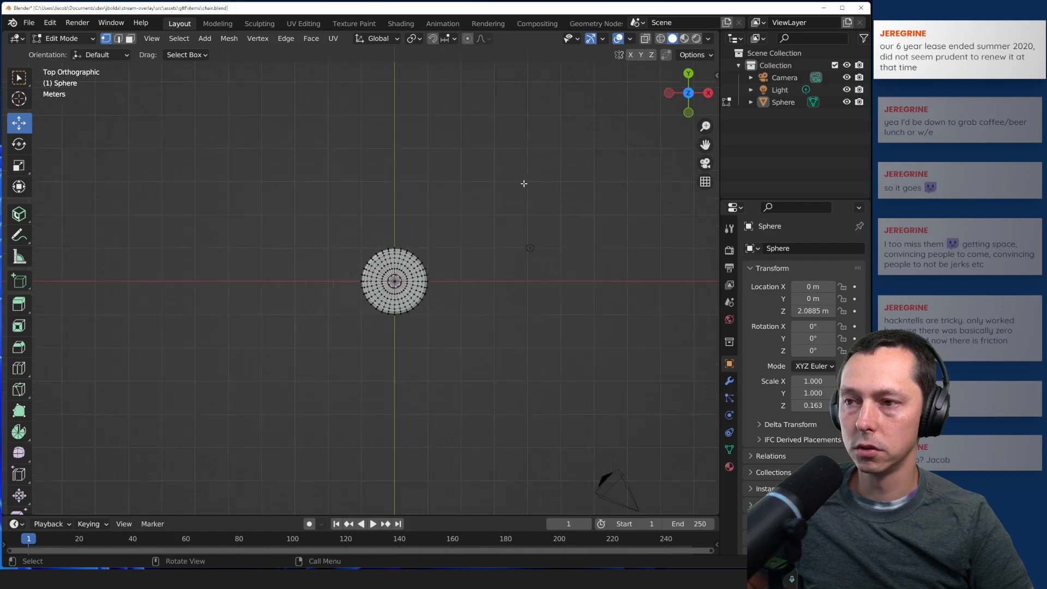
{"action": "scroll", "coordinate": [642, 234], "scroll_direction": "up", "scroll_amount": 2}
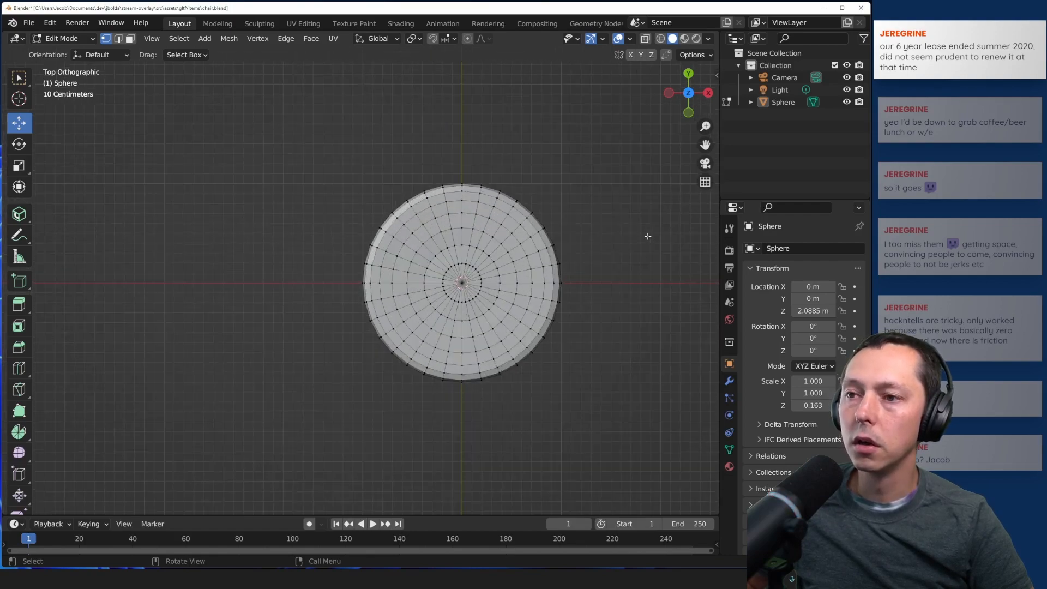
{"action": "middle_click_drag", "start_coordinate": [648, 236], "coordinate": [499, 161]}
{"action": "left_click", "coordinate": [688, 80]}
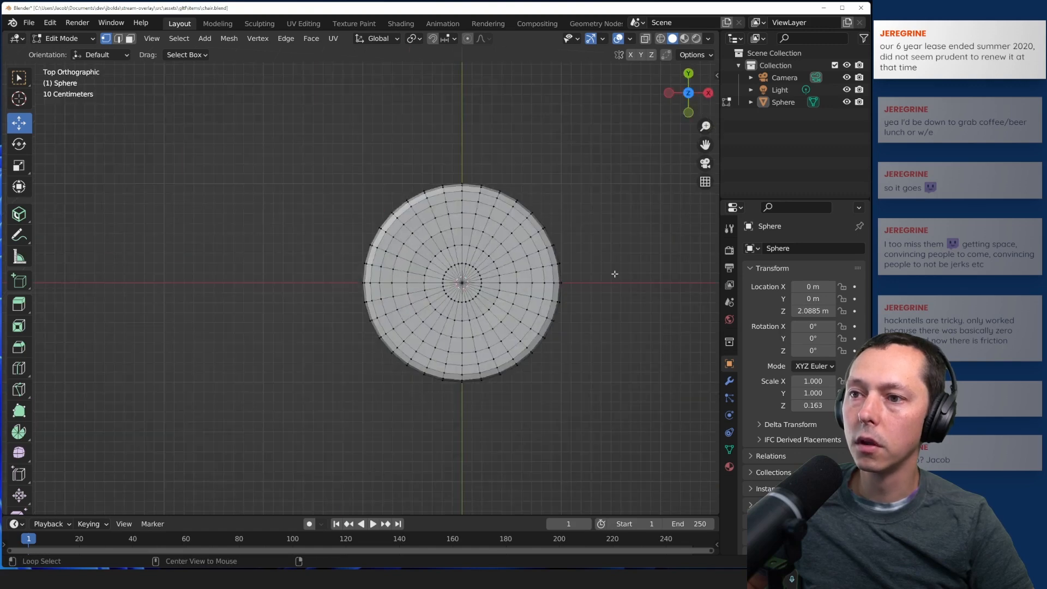
- Show the seat mesh in wireframe shading from the top orthographic view with nothing selected
{"action": "mouse_move", "coordinate": [614, 274]}
{"action": "middle_mouse_down"}
{"action": "mouse_move", "coordinate": [587, 264]}
{"action": "mouse_move", "coordinate": [611, 279]}
{"action": "middle_mouse_up"}
{"action": "left_click", "coordinate": [688, 74]}
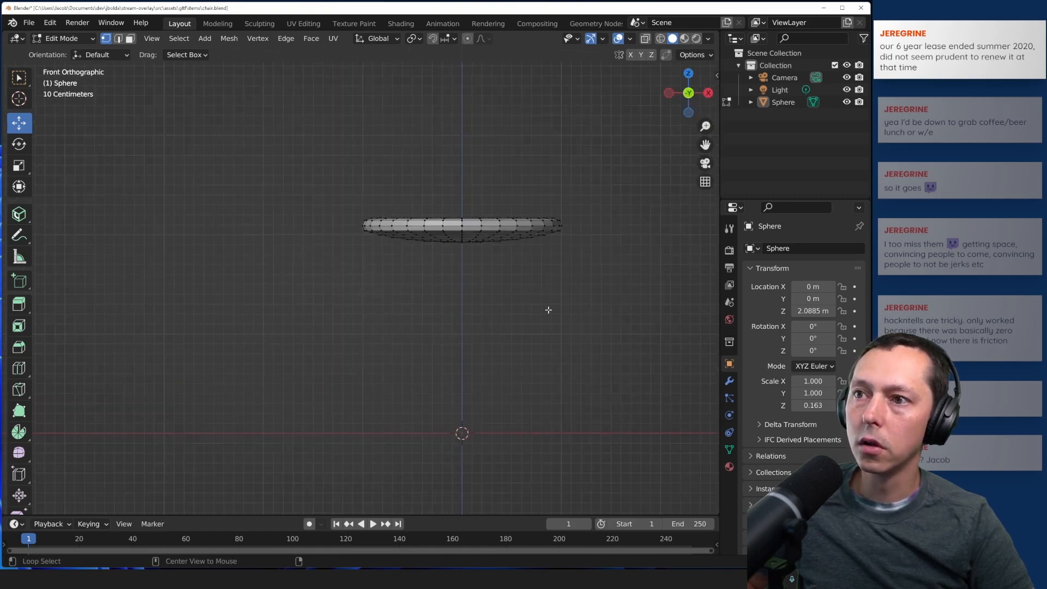
{"action": "middle_click_drag", "start_coordinate": [548, 310], "coordinate": [529, 239], "text": "alt"}
{"action": "scroll", "coordinate": [486, 264], "scroll_direction": "up", "scroll_amount": 1}
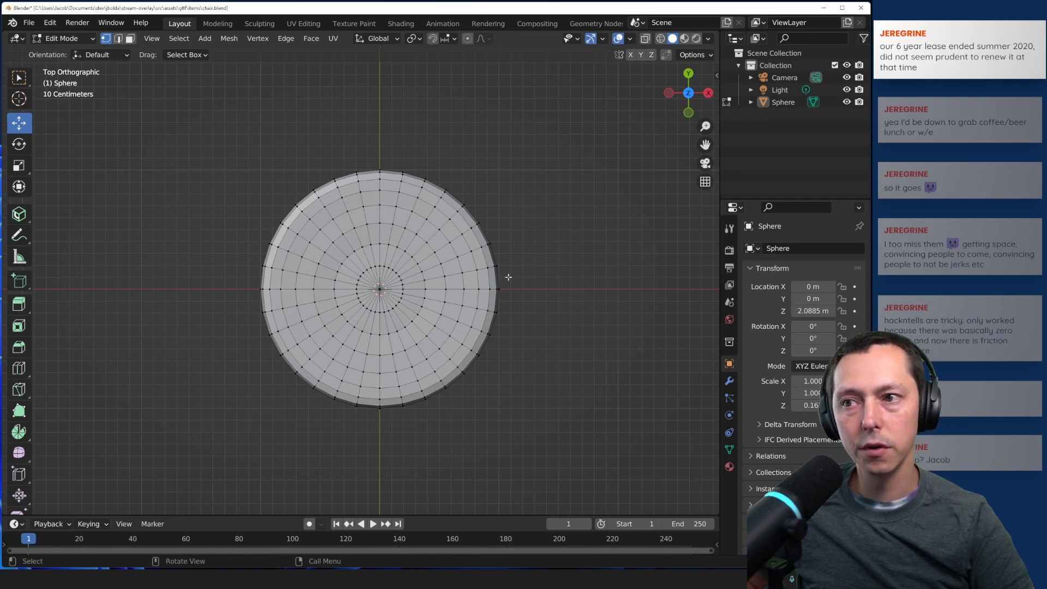
{"action": "scroll", "coordinate": [492, 366], "scroll_direction": "up", "scroll_amount": 1}
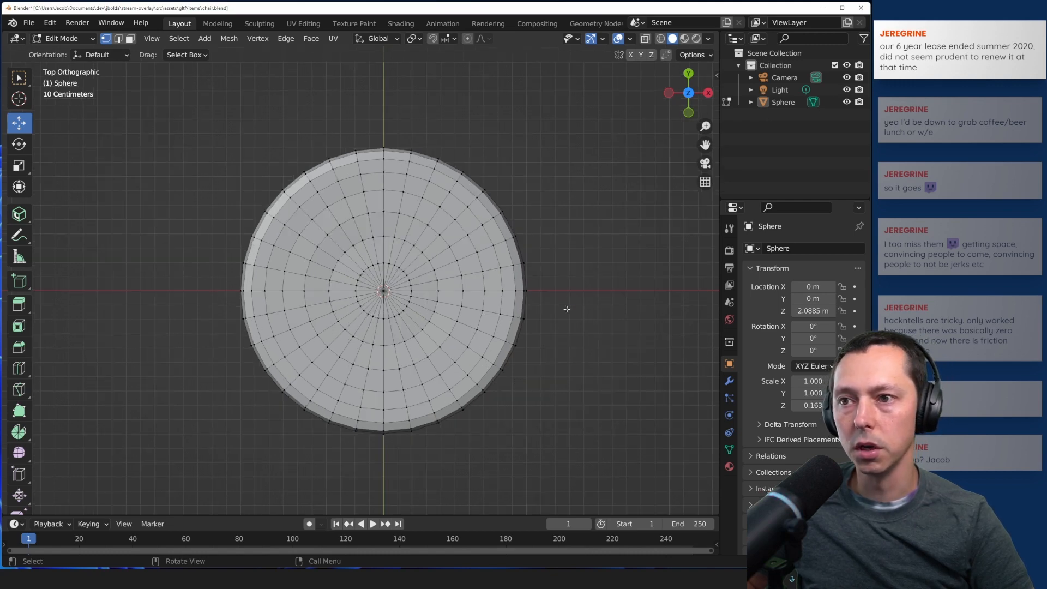
{"action": "left_click", "coordinate": [660, 39]}
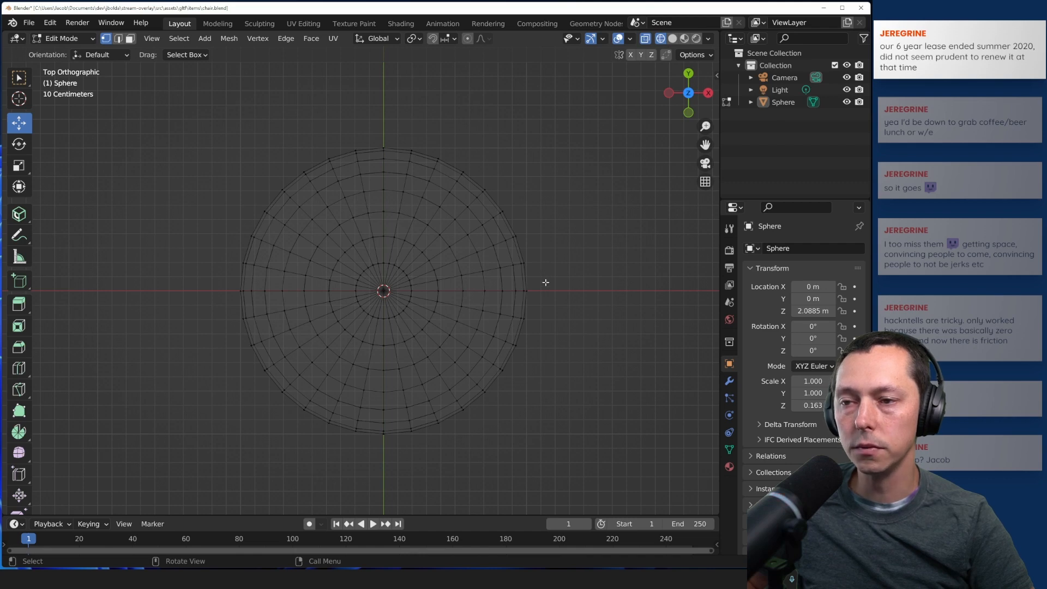
{"action": "left_click_drag", "start_coordinate": [545, 283], "coordinate": [507, 409]}
{"action": "left_click", "coordinate": [563, 348]}
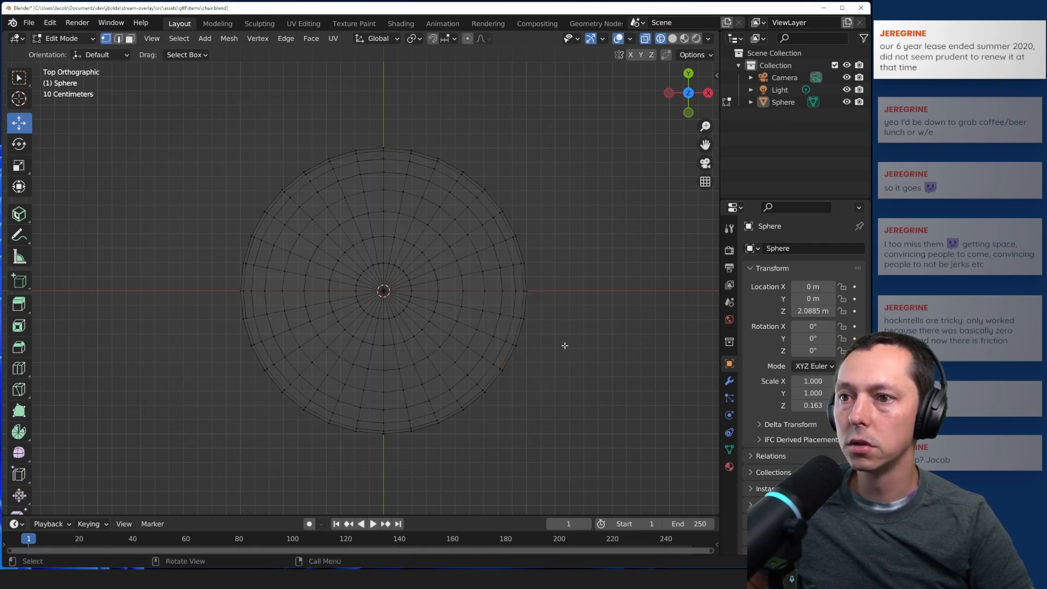
- Turn on Y-axis mirroring for the mesh edits
{"action": "left_click", "coordinate": [705, 55]}
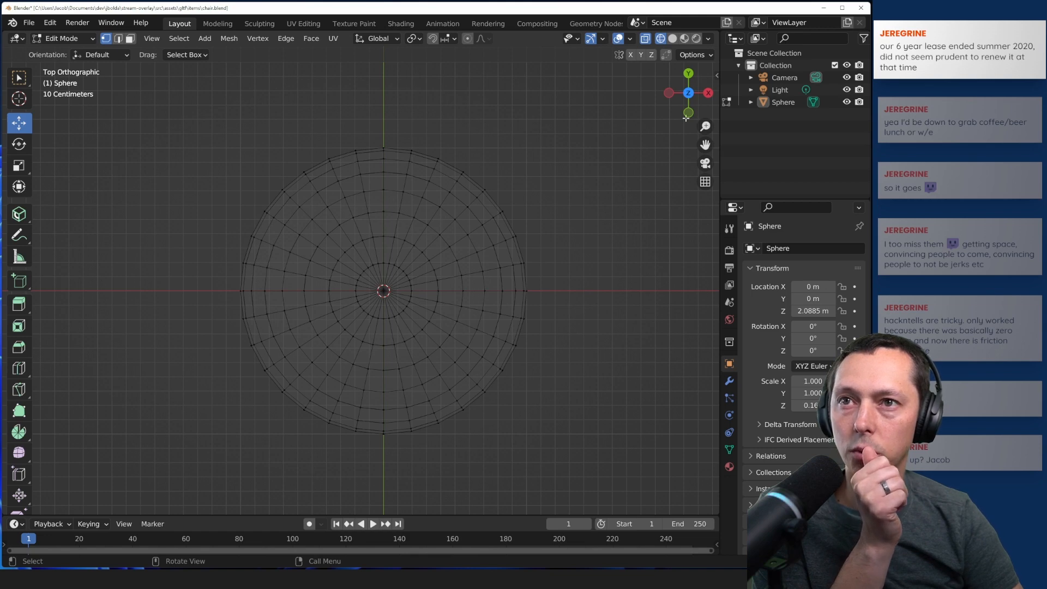
{"action": "left_click", "coordinate": [694, 55]}
{"action": "left_click", "coordinate": [723, 124]}
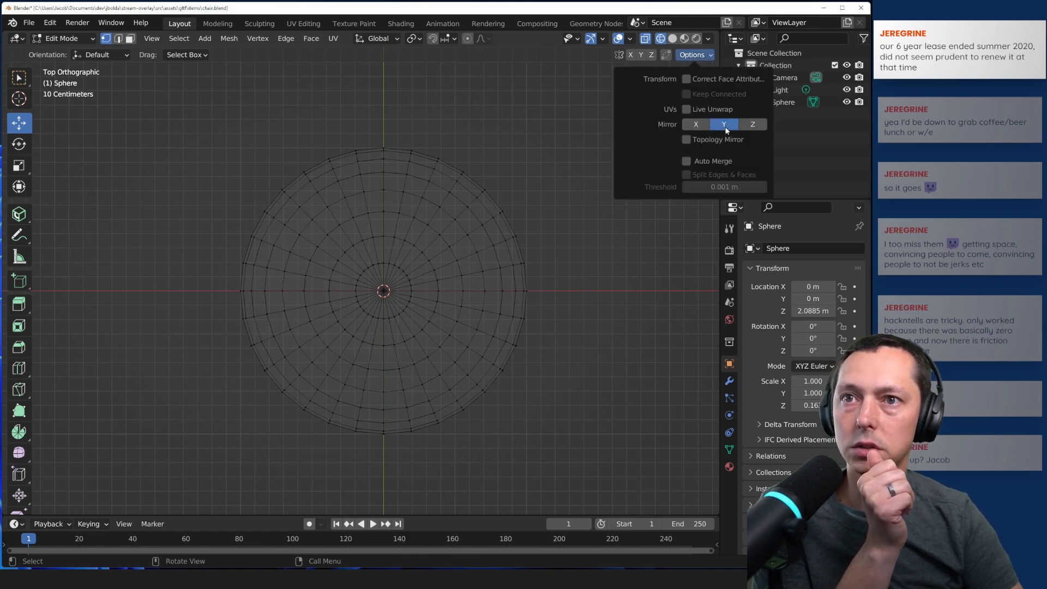
{"action": "left_click", "coordinate": [693, 55]}
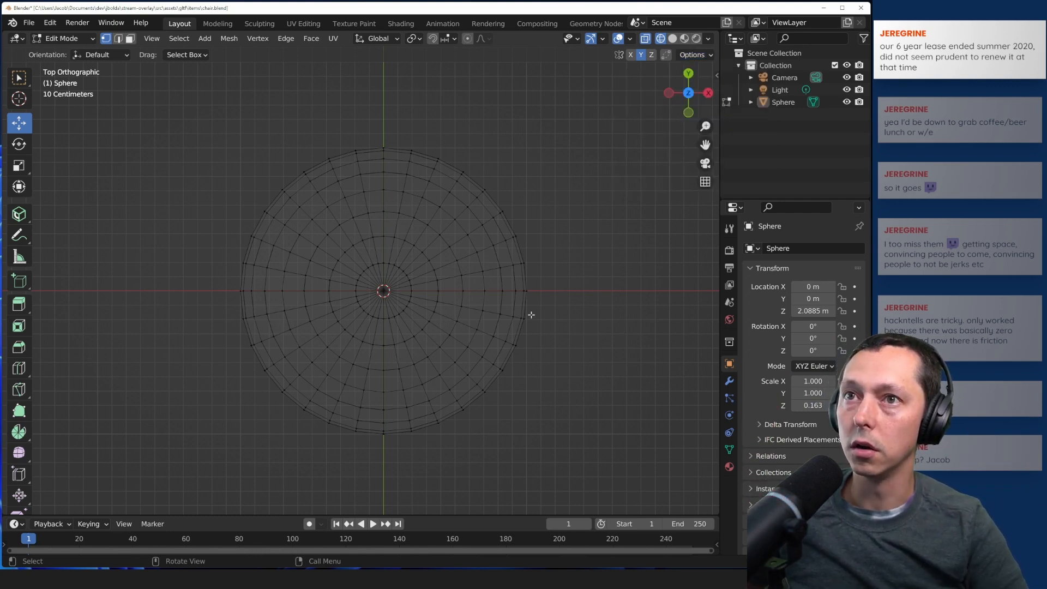
- Select the +X rim vertices on and just below the X axis, try pulling them outward along X, and undo the move
{"action": "left_click_drag", "start_coordinate": [536, 316], "coordinate": [519, 340]}
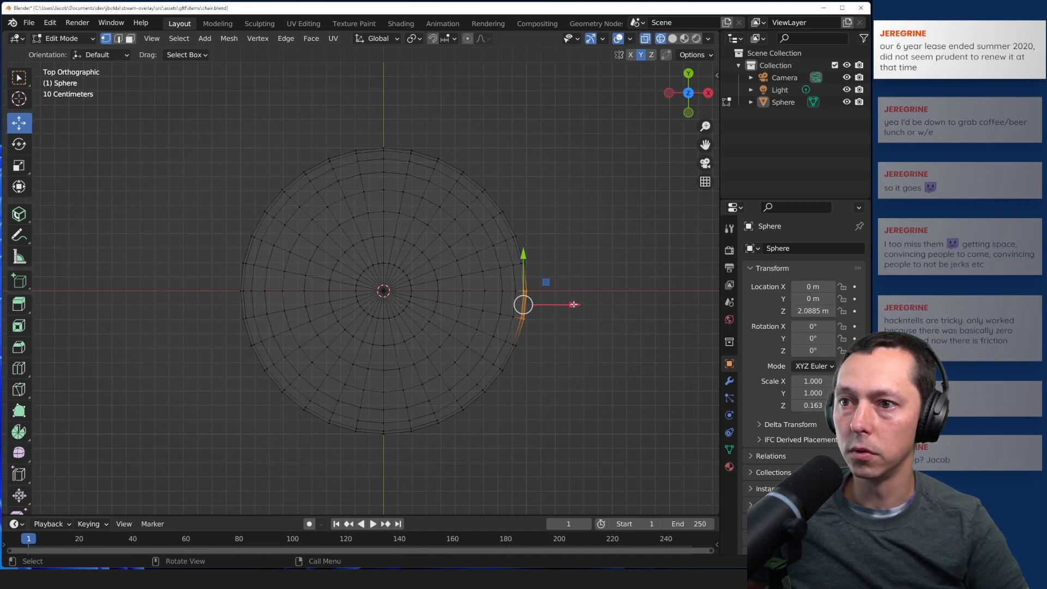
{"action": "left_click_drag", "start_coordinate": [573, 304], "coordinate": [645, 340]}
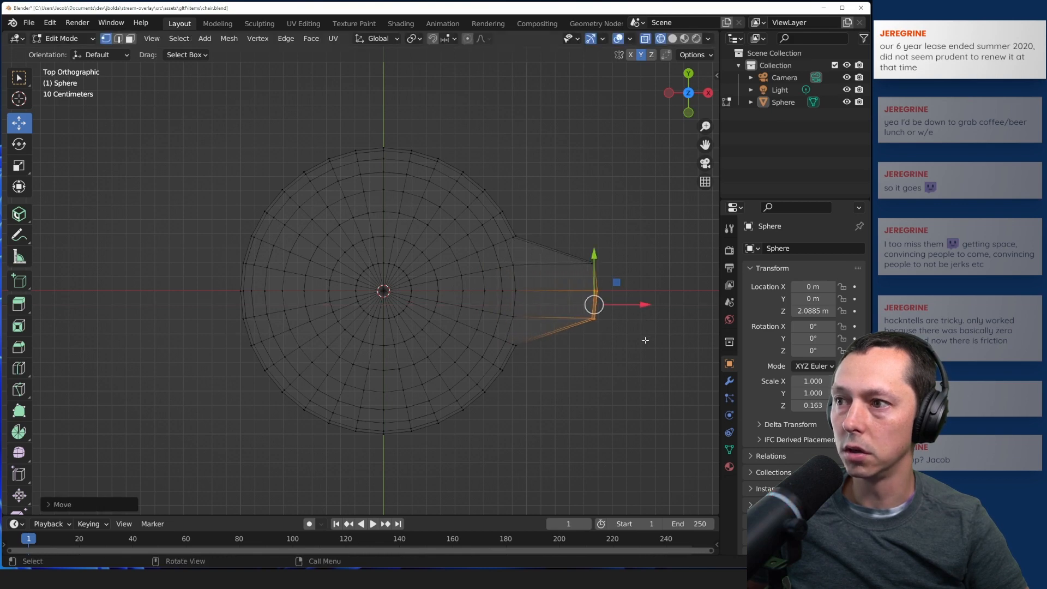
{"action": "key", "text": "ctrl+z"}
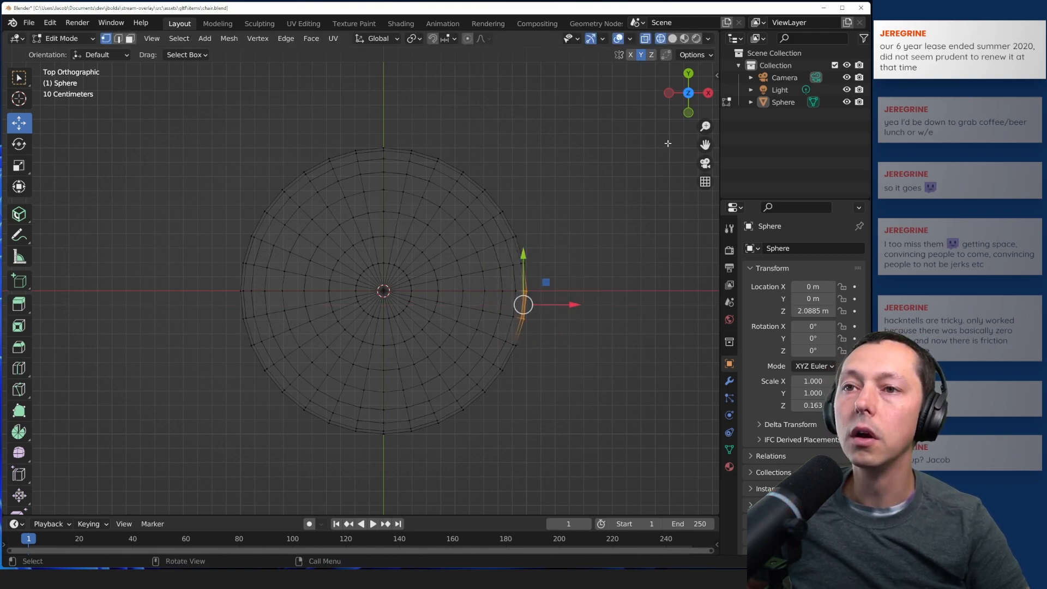
- Switch mirroring to Z only, try pulling the selected rim vertices outward along X, and undo the move
{"action": "left_click", "coordinate": [705, 55]}
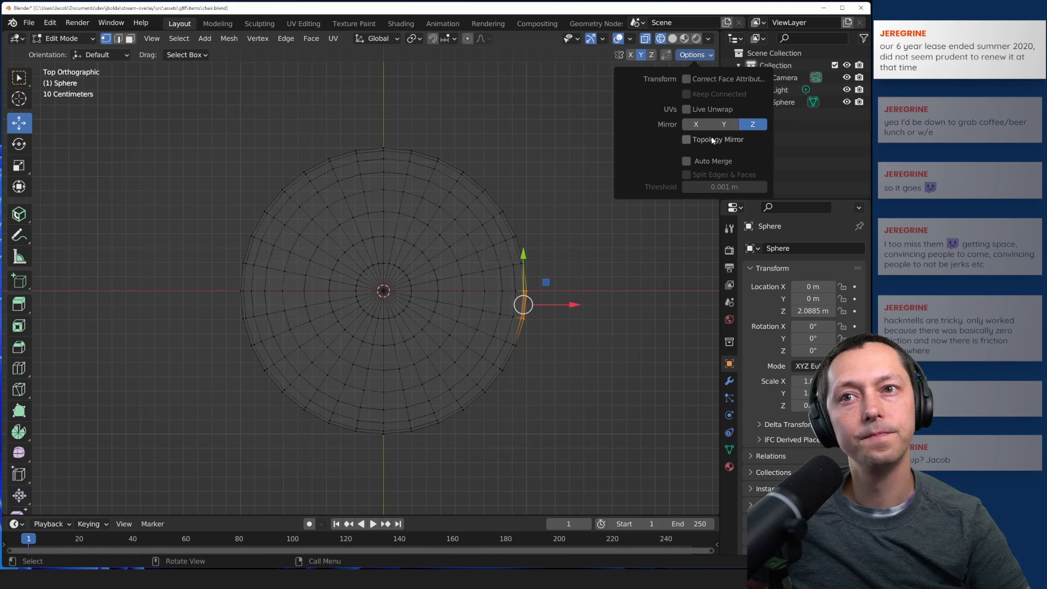
{"action": "left_click_drag", "start_coordinate": [573, 305], "coordinate": [618, 306]}
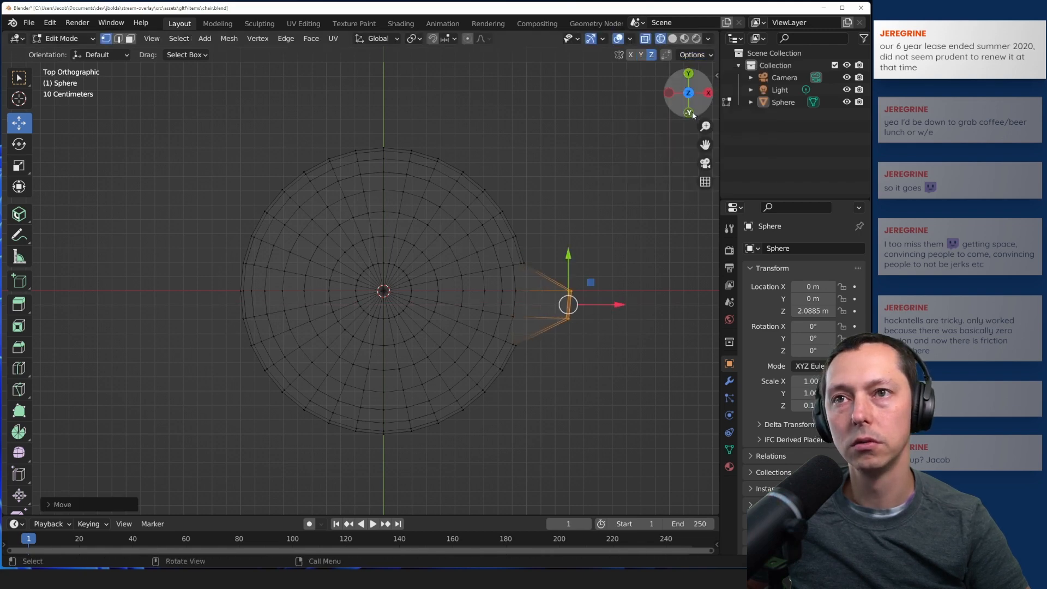
{"action": "key", "text": "ctrl+z"}
- Test X, Y and Z mirroring with an outward nudge of the rim vertices, undo it, and leave only X mirroring on
{"action": "left_click", "coordinate": [705, 56]}
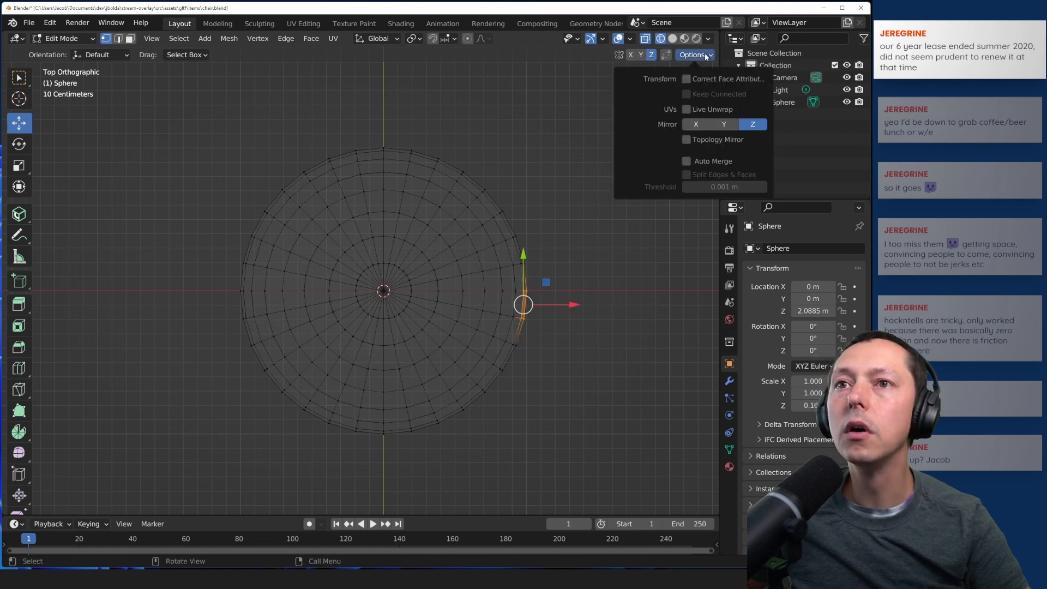
{"action": "left_click", "coordinate": [729, 124]}
{"action": "left_click", "coordinate": [696, 124]}
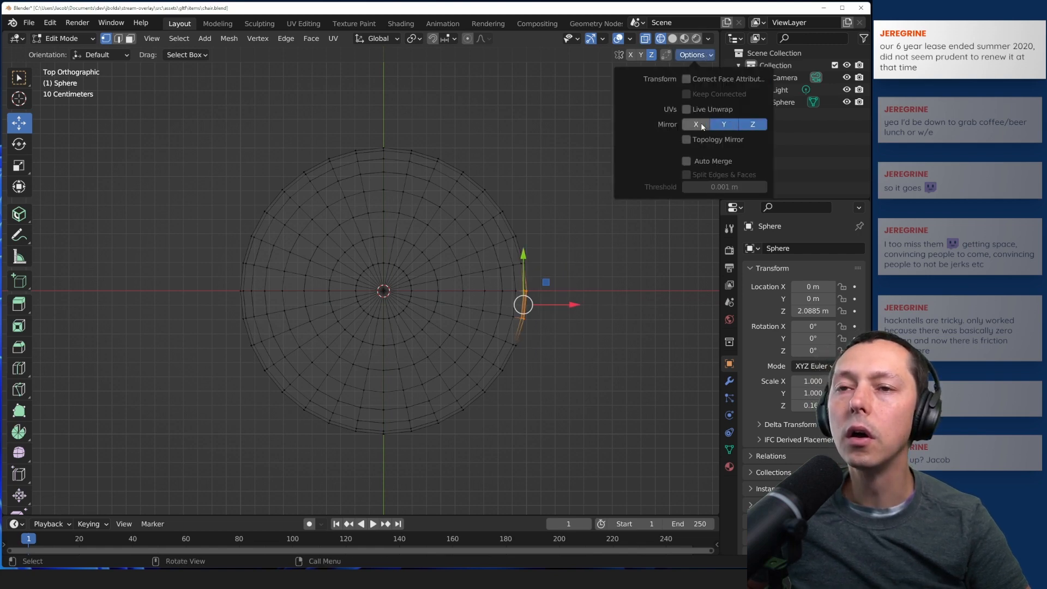
{"action": "mouse_move", "coordinate": [582, 308]}
{"action": "left_mouse_down"}
{"action": "mouse_move", "coordinate": [565, 304]}
{"action": "mouse_move", "coordinate": [579, 307]}
{"action": "left_mouse_up"}
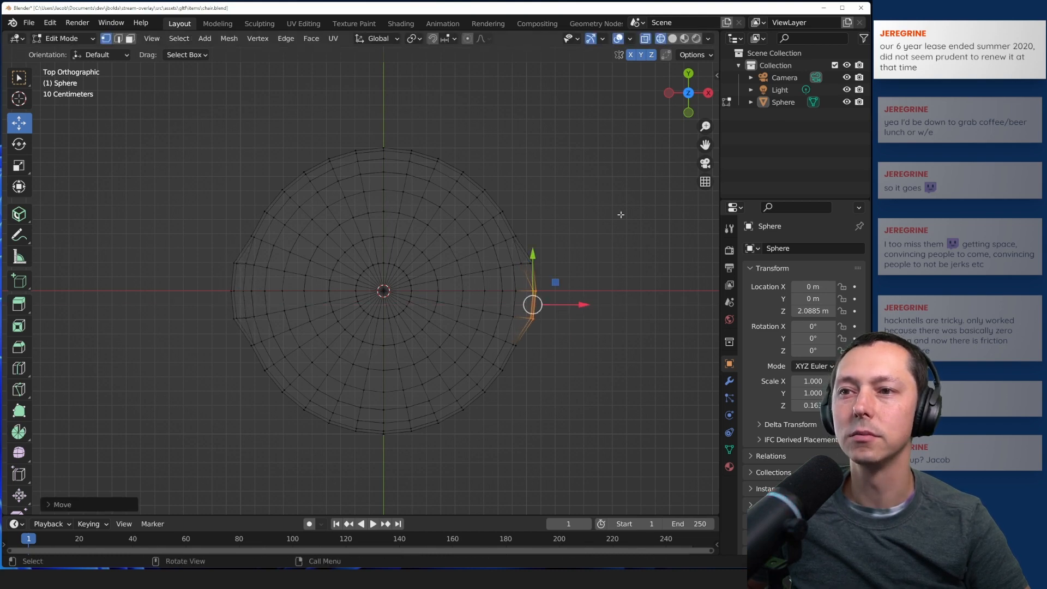
{"action": "left_click", "coordinate": [704, 54]}
{"action": "left_click", "coordinate": [753, 130]}
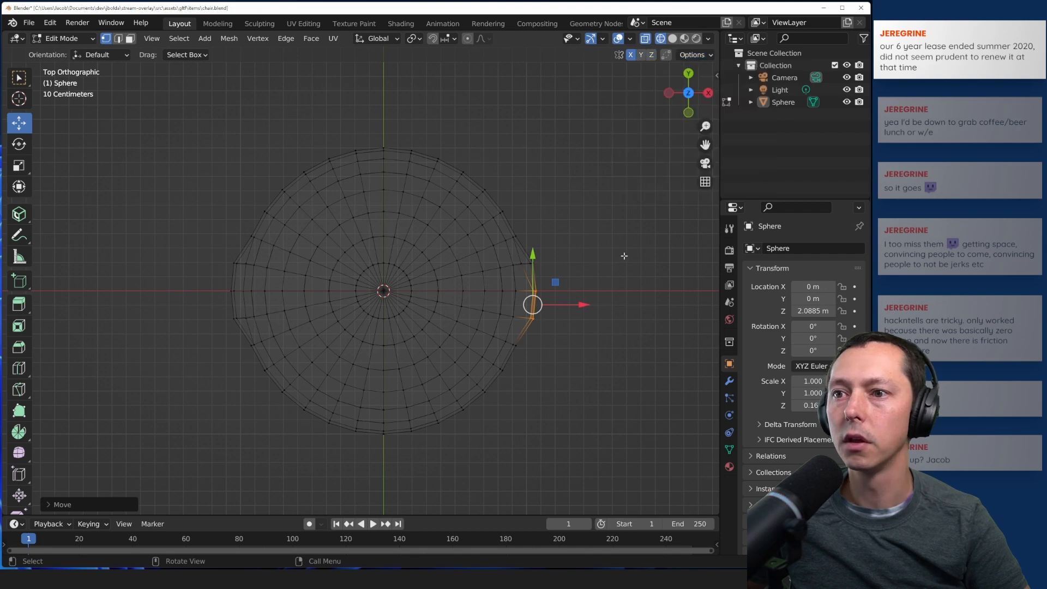
{"action": "key", "text": "ctrl+z"}
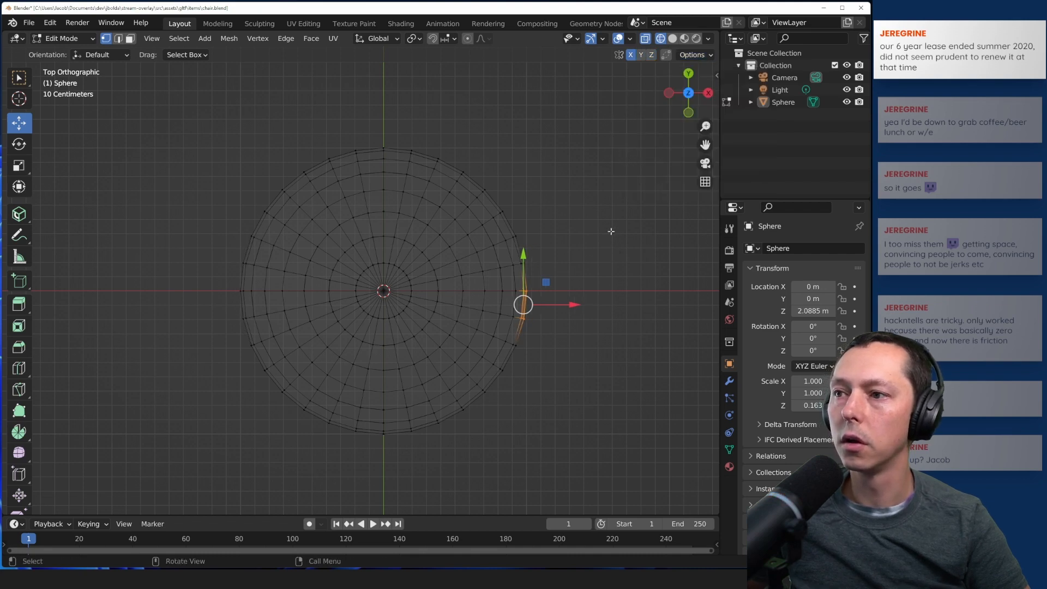
- Move the selected +X rim vertices slightly inward along X with mirroring, and deselect them
{"action": "left_click", "coordinate": [692, 55]}
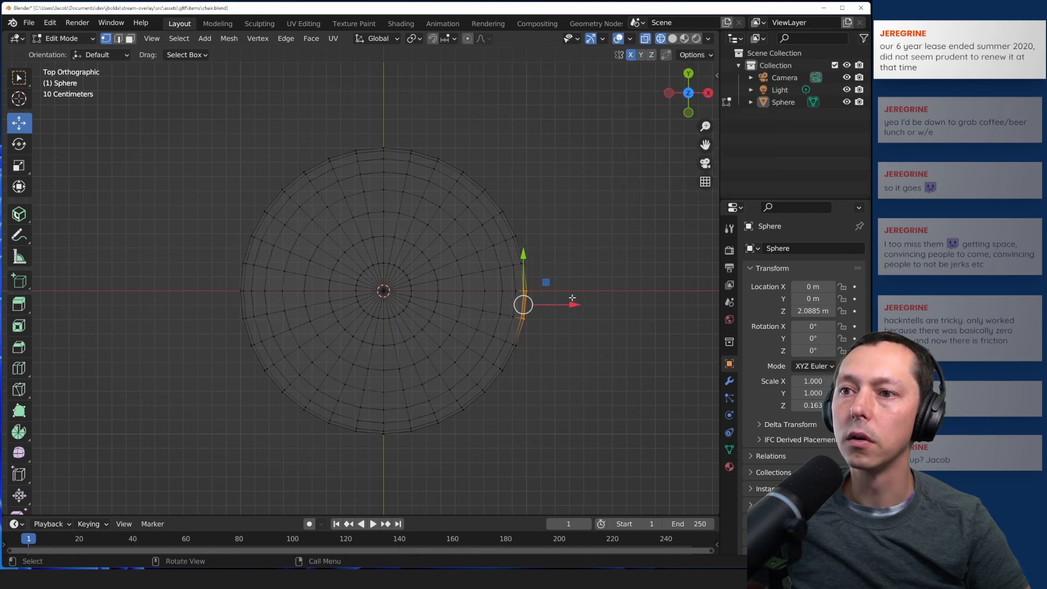
{"action": "left_click_drag", "start_coordinate": [577, 308], "coordinate": [561, 362]}
{"action": "mouse_move", "coordinate": [561, 362]}
{"action": "middle_mouse_down"}
{"action": "mouse_move", "coordinate": [544, 289]}
{"action": "mouse_move", "coordinate": [486, 258]}
{"action": "mouse_move", "coordinate": [560, 355]}
{"action": "mouse_move", "coordinate": [564, 343]}
{"action": "middle_mouse_up"}
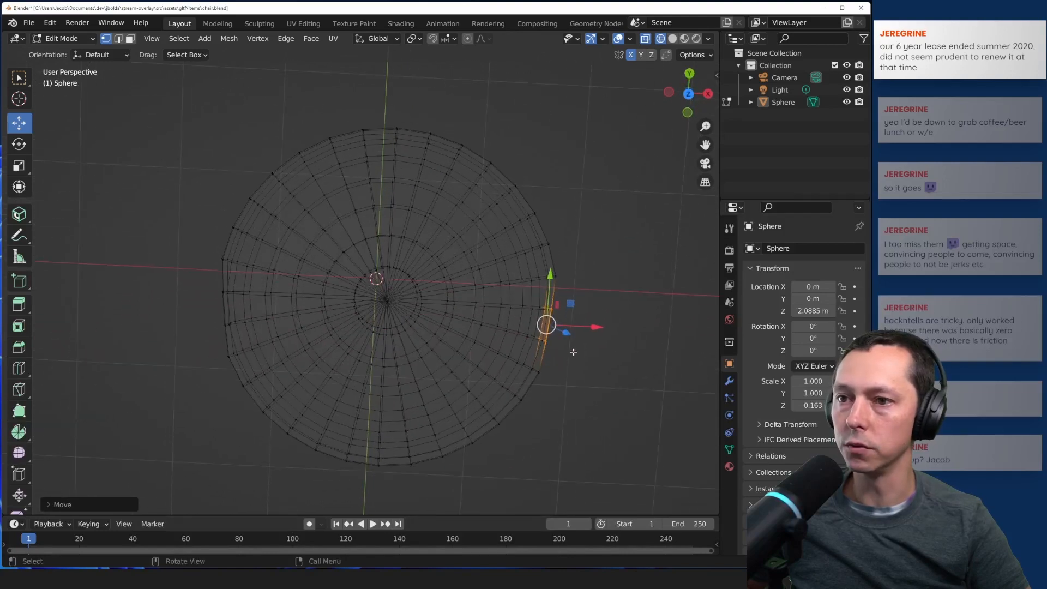
{"action": "left_click", "coordinate": [690, 97]}
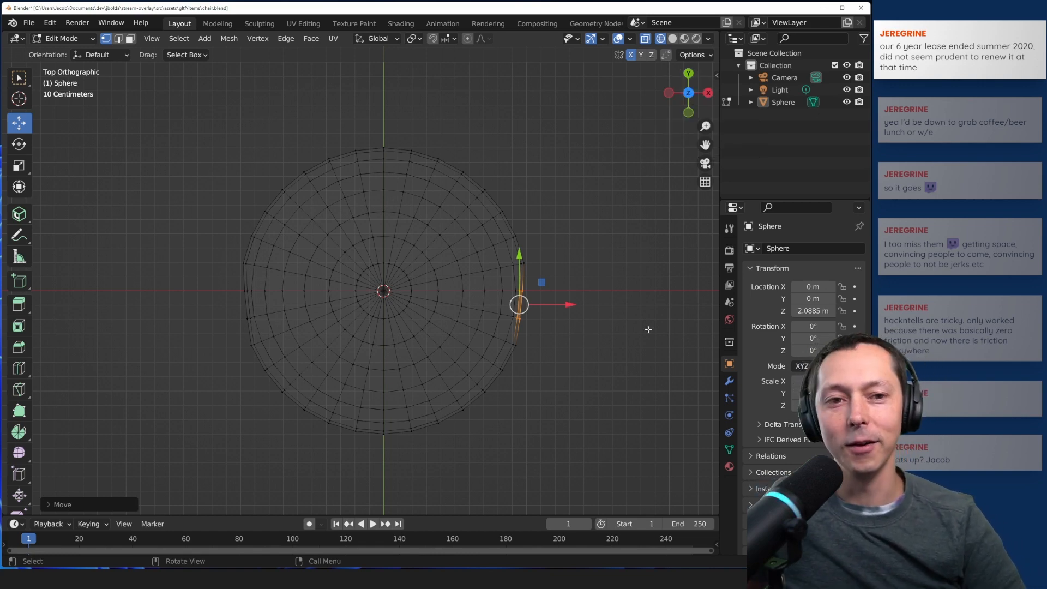
{"action": "left_click", "coordinate": [552, 384]}
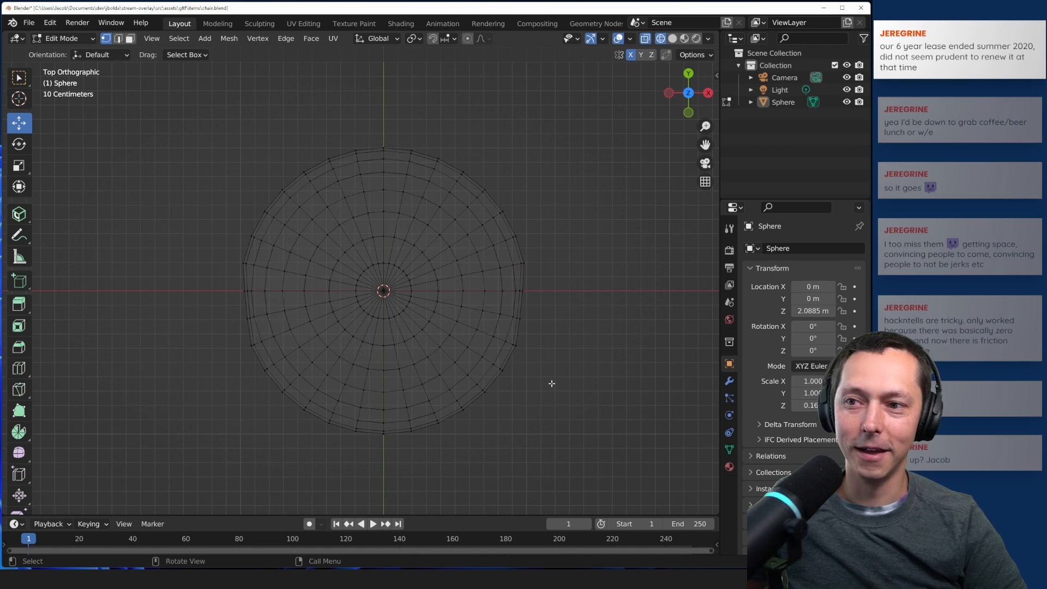
- Select the next rim vertices towards the -Y side of the +X edge, shift them slightly inward along X, and deselect them
{"action": "middle_click_drag", "start_coordinate": [551, 383], "coordinate": [552, 389]}
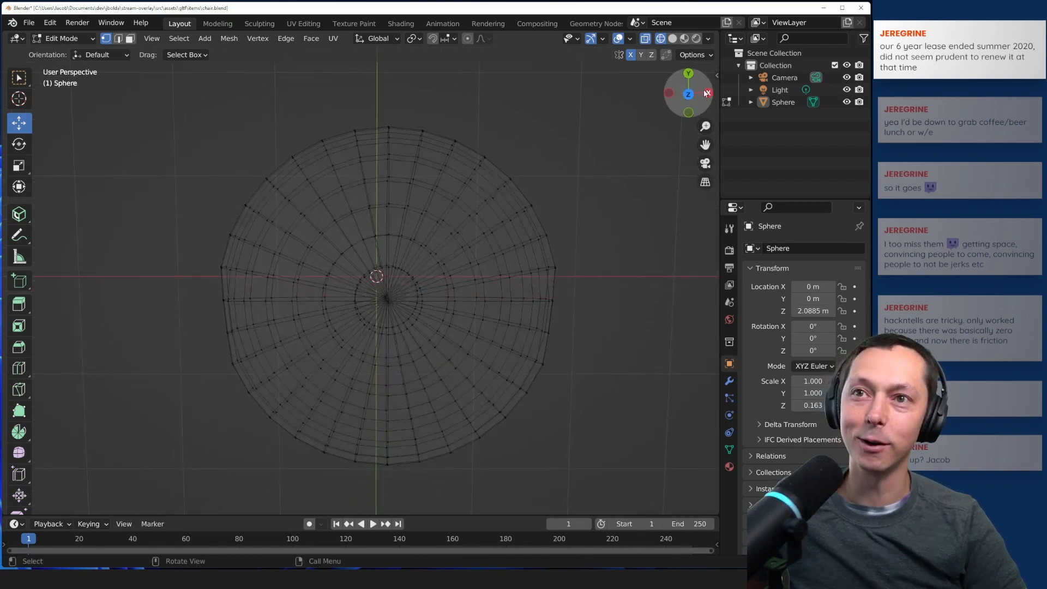
{"action": "left_click", "coordinate": [687, 94]}
{"action": "left_click", "coordinate": [687, 94]}
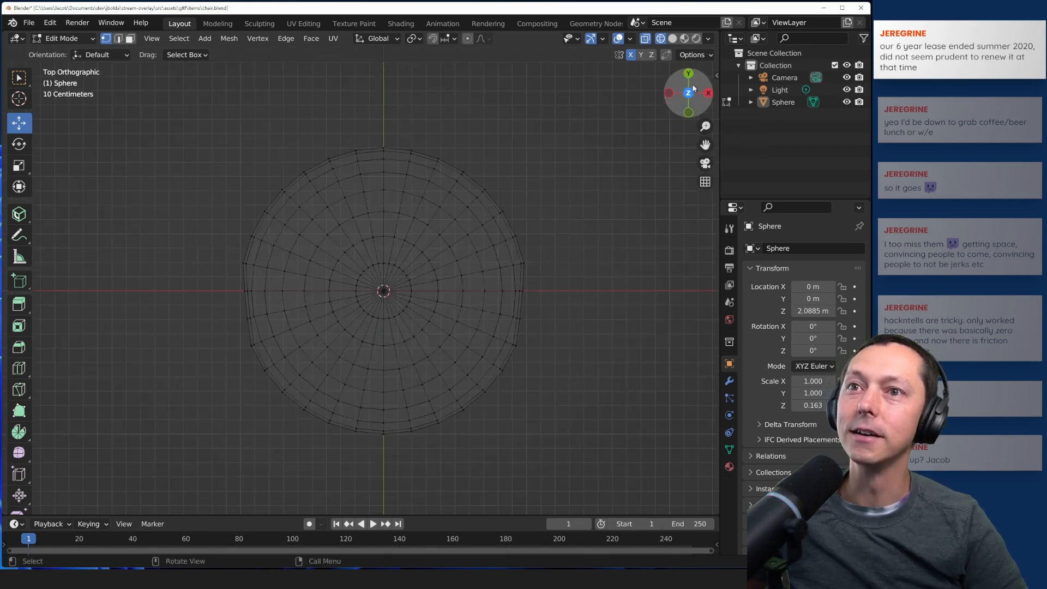
{"action": "middle_click_drag", "start_coordinate": [561, 404], "coordinate": [476, 321], "text": "shift"}
{"action": "scroll", "coordinate": [426, 337], "scroll_direction": "up", "scroll_amount": 1}
{"action": "scroll", "coordinate": [427, 337], "scroll_direction": "up", "scroll_amount": 1}
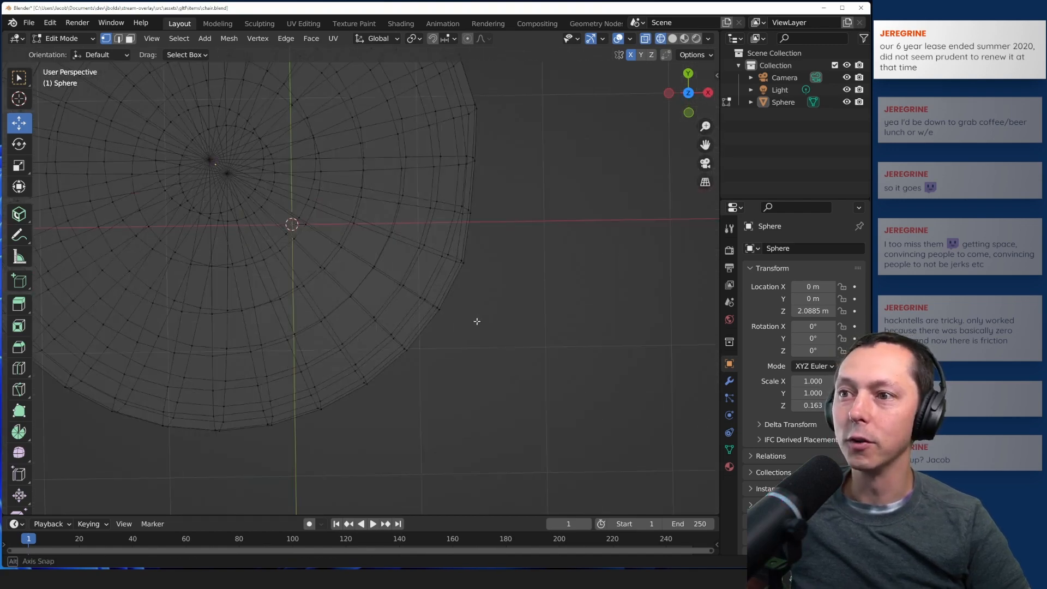
{"action": "left_click", "coordinate": [689, 93]}
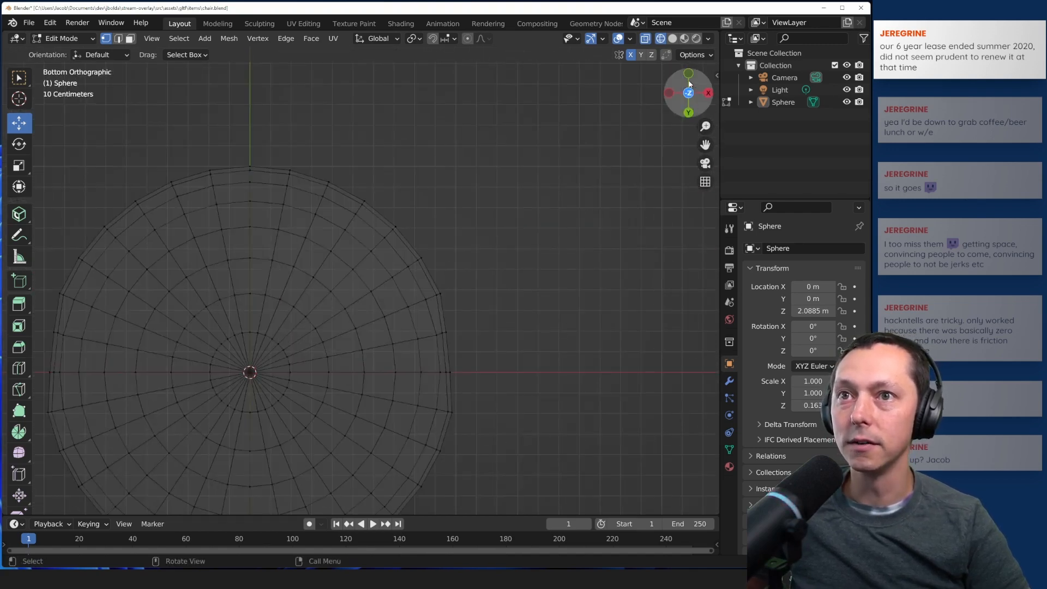
{"action": "left_click", "coordinate": [689, 89]}
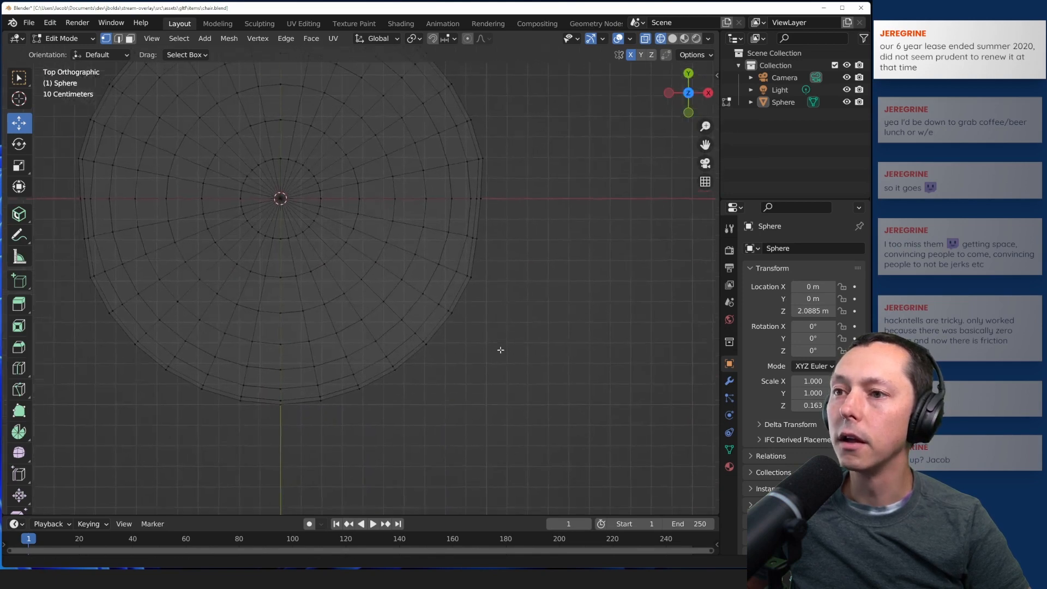
{"action": "middle_click_drag", "start_coordinate": [500, 350], "coordinate": [528, 402], "text": "shift"}
{"action": "left_click_drag", "start_coordinate": [509, 322], "coordinate": [490, 352]}
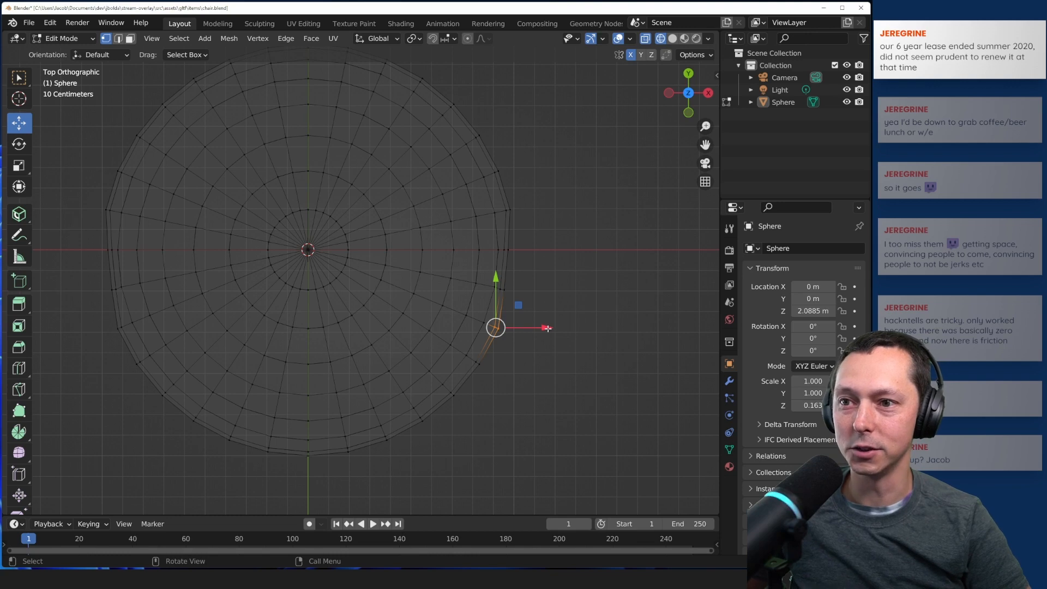
{"action": "left_click_drag", "start_coordinate": [548, 328], "coordinate": [541, 328]}
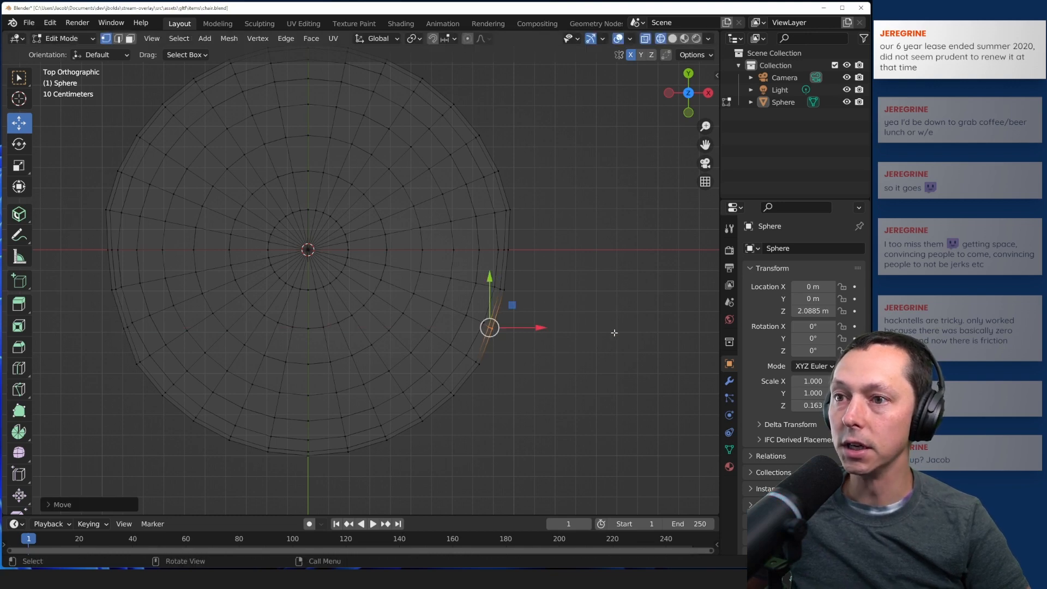
{"action": "left_click", "coordinate": [614, 332]}
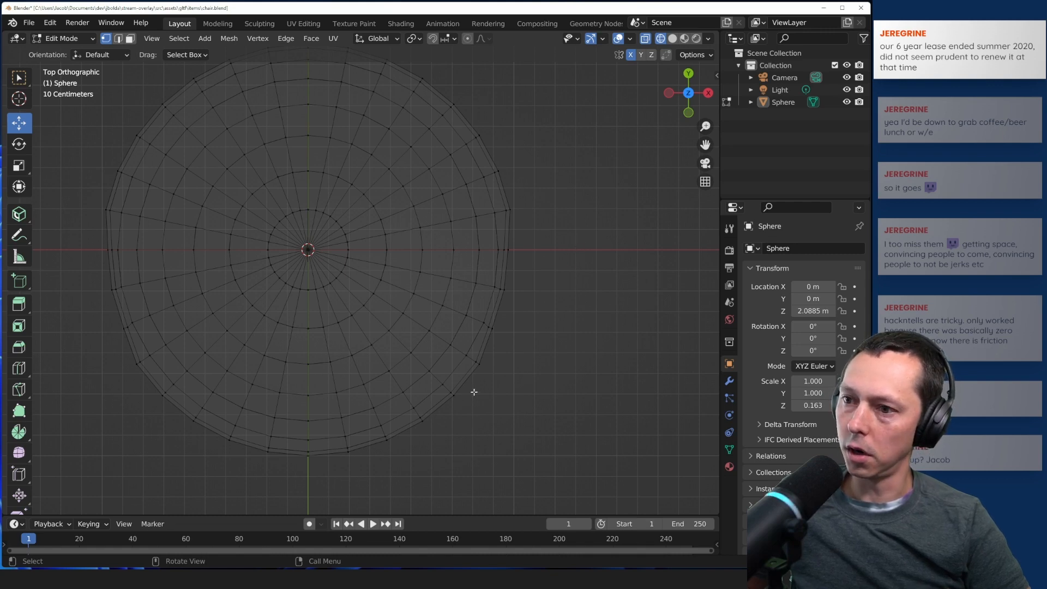
- Select the rim vertices on the diagonal between +X and -Y, move them slightly inward along X and up along Y, and deselect them
{"action": "left_click_drag", "start_coordinate": [474, 392], "coordinate": [443, 416]}
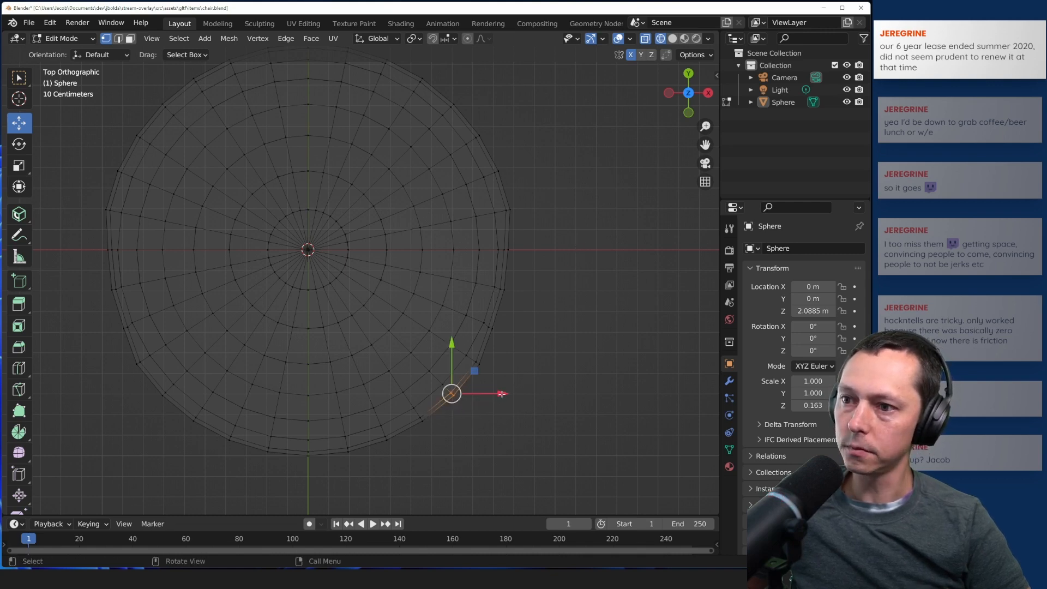
{"action": "left_click_drag", "start_coordinate": [501, 393], "coordinate": [493, 395]}
{"action": "left_click_drag", "start_coordinate": [446, 342], "coordinate": [446, 338]}
{"action": "left_click", "coordinate": [545, 361]}
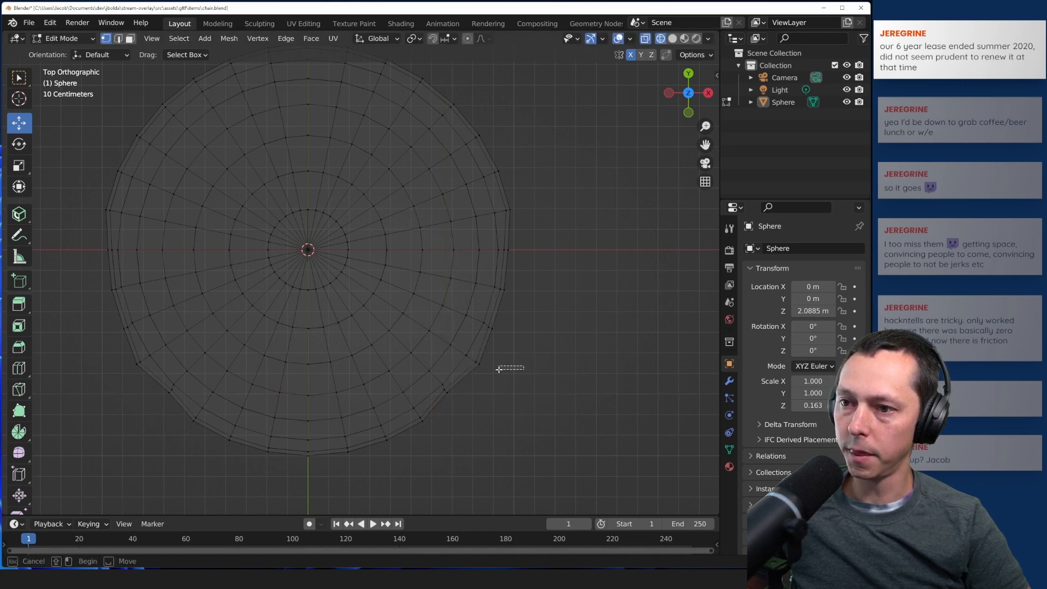
- Pull the protruding rim vertices just above that diagonal inward along X and up along Y to even the outline, and deselect them
{"action": "left_click_drag", "start_coordinate": [508, 350], "coordinate": [464, 380]}
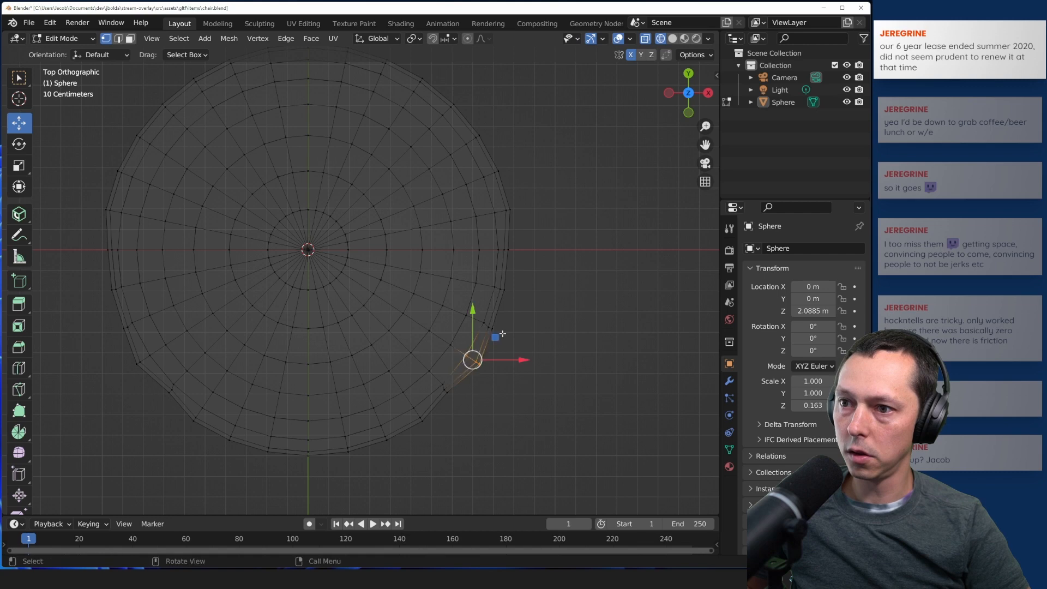
{"action": "left_click_drag", "start_coordinate": [521, 361], "coordinate": [513, 361]}
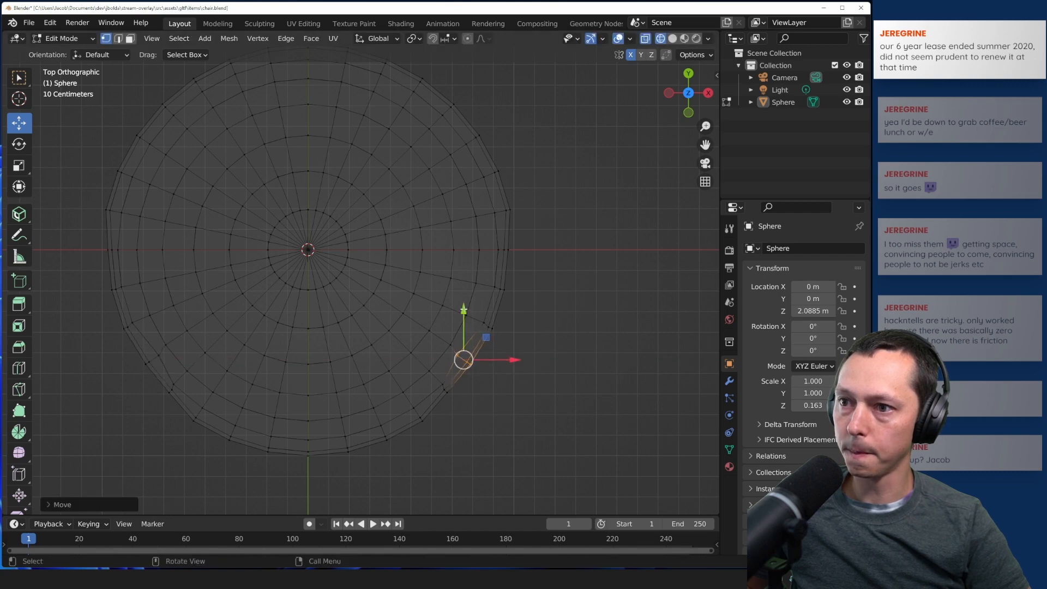
{"action": "left_click_drag", "start_coordinate": [463, 310], "coordinate": [463, 302]}
{"action": "left_click", "coordinate": [535, 313]}
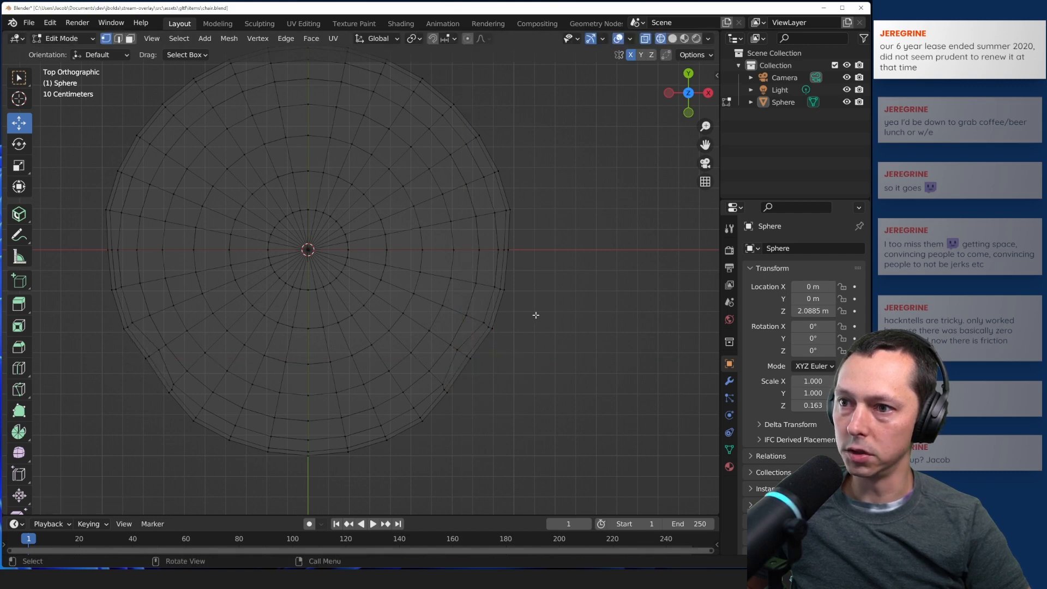
- Select the two adjacent rim vertex groups just below the X axis on the +X side, move each slightly inward along X, and deselect
{"action": "left_click_drag", "start_coordinate": [534, 313], "coordinate": [486, 348]}
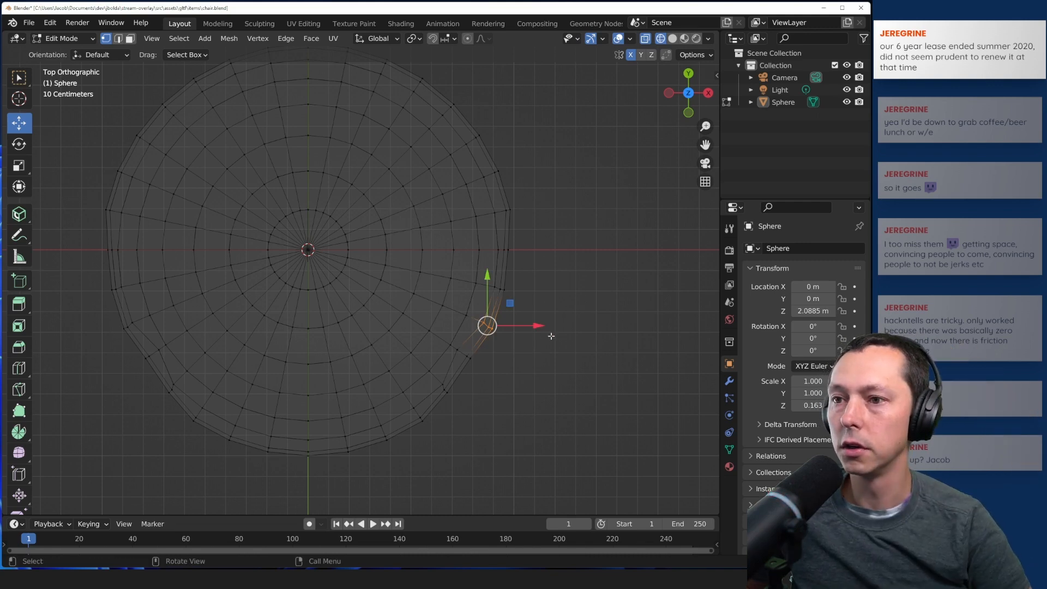
{"action": "left_click_drag", "start_coordinate": [538, 325], "coordinate": [524, 322]}
{"action": "left_click_drag", "start_coordinate": [479, 279], "coordinate": [541, 289]}
{"action": "left_click", "coordinate": [535, 290]}
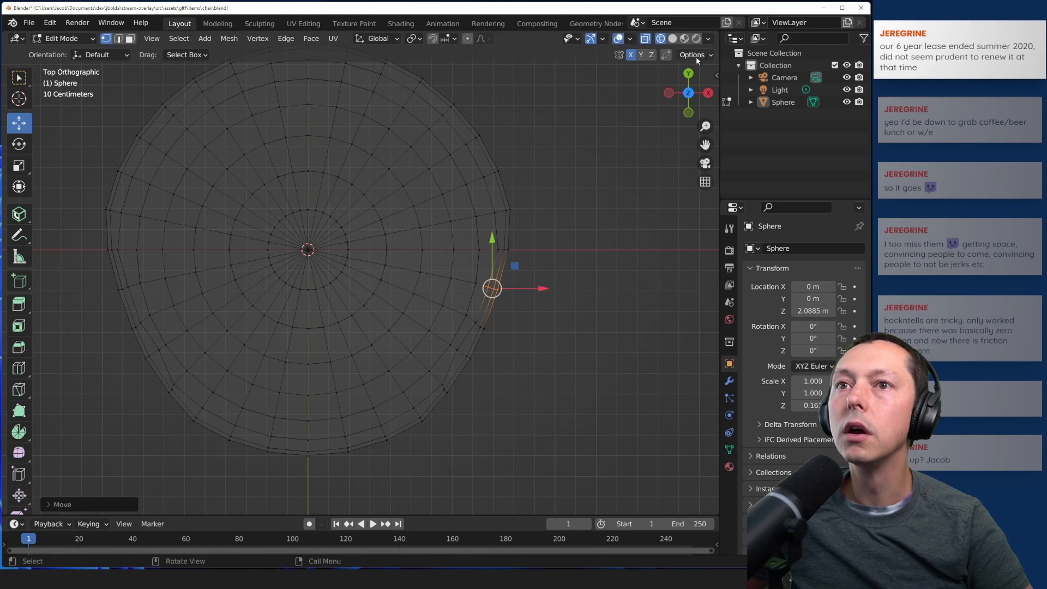
{"action": "left_click", "coordinate": [697, 56]}
{"action": "left_click", "coordinate": [697, 57]}
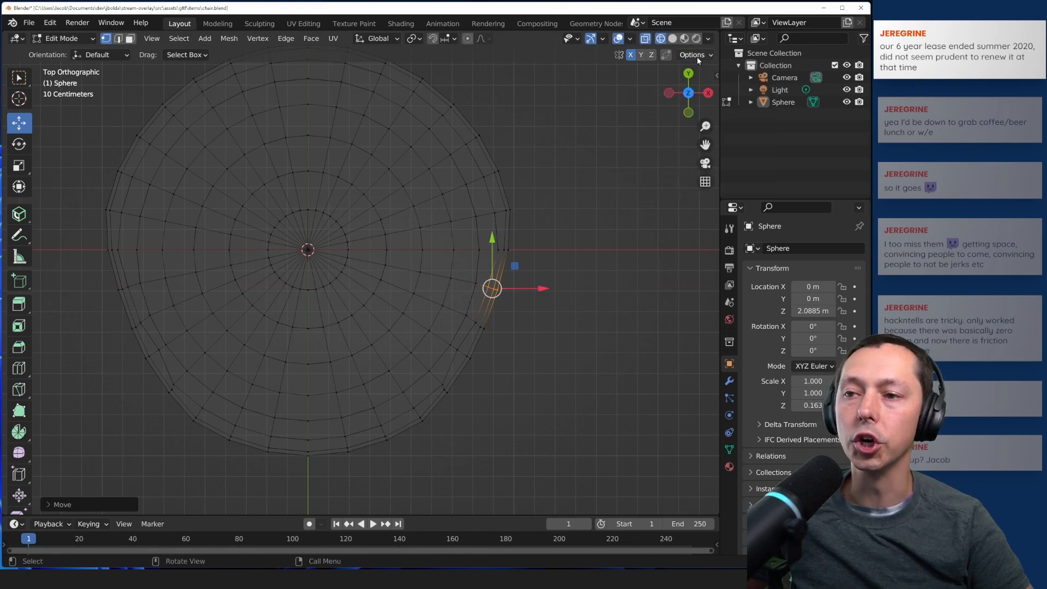
{"action": "left_click", "coordinate": [592, 329]}
{"action": "scroll", "coordinate": [540, 359], "scroll_direction": "down", "scroll_amount": 3}
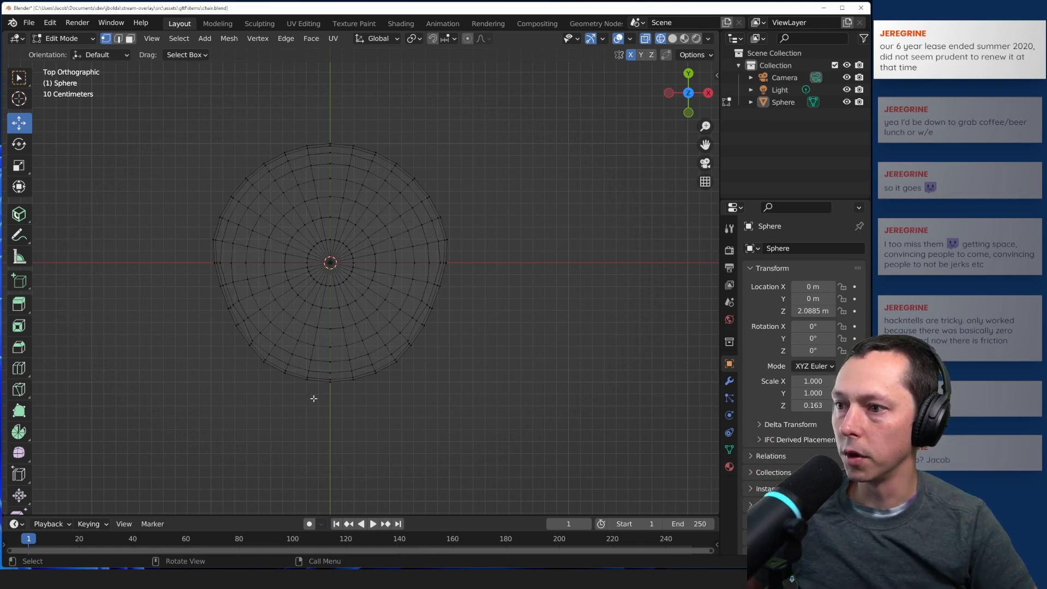
- Select the rim vertices along the -Y edge, move them slightly inward along Y, and clear the selection
{"action": "scroll", "coordinate": [313, 399], "scroll_direction": "up", "scroll_amount": 1}
{"action": "left_click_drag", "start_coordinate": [266, 407], "coordinate": [361, 398]}
{"action": "left_click_drag", "start_coordinate": [323, 347], "coordinate": [324, 341]}
{"action": "left_click", "coordinate": [412, 396]}
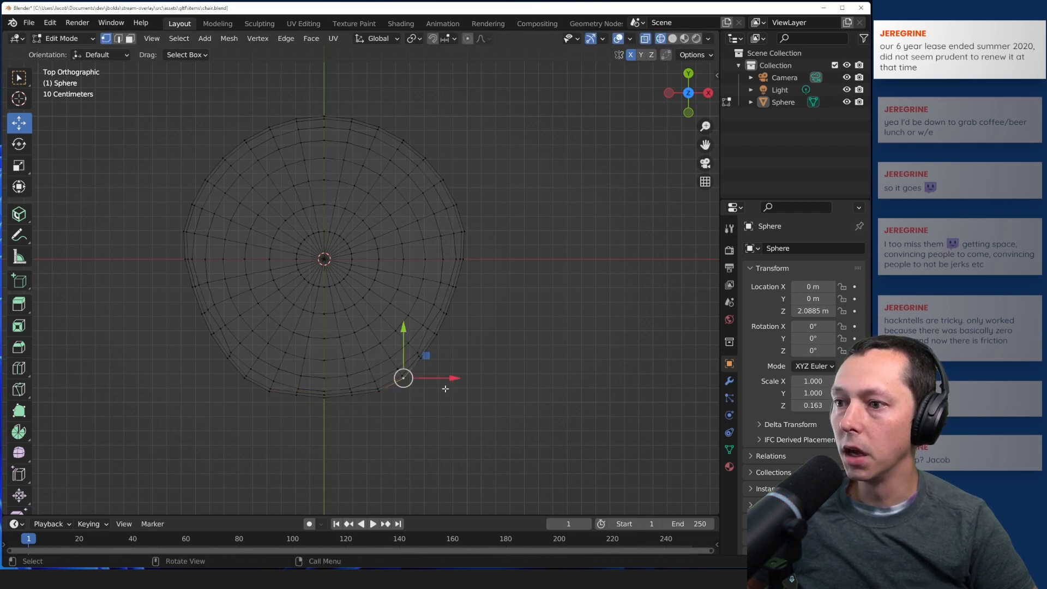
{"action": "left_click", "coordinate": [582, 273]}
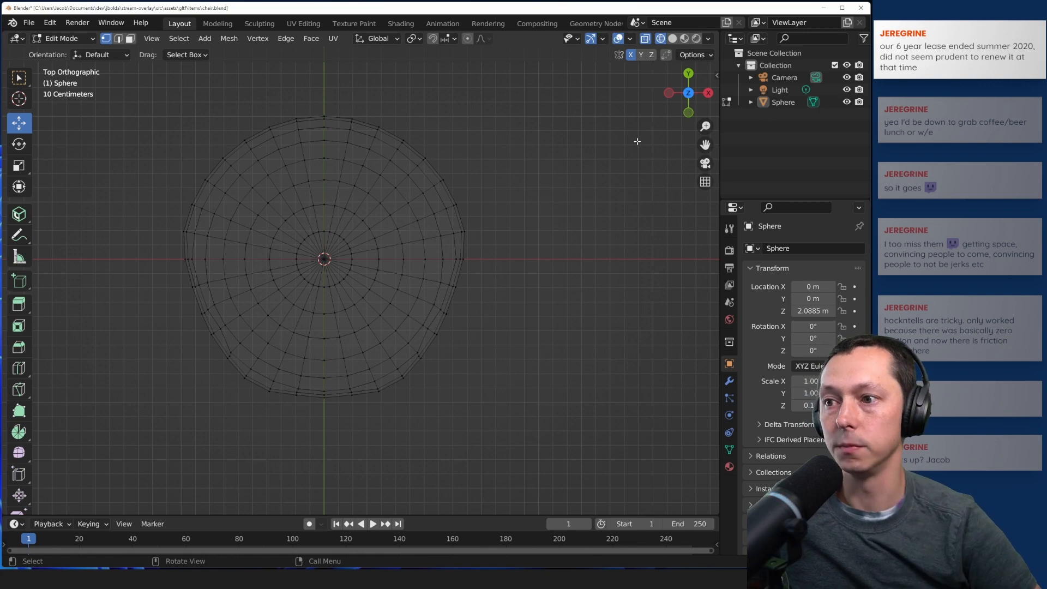
- Select the centre rim vertices at the -Y end, nudge them inward along Y to flatten the edge, and deselect them
{"action": "scroll", "coordinate": [287, 459], "scroll_direction": "up", "scroll_amount": 2}
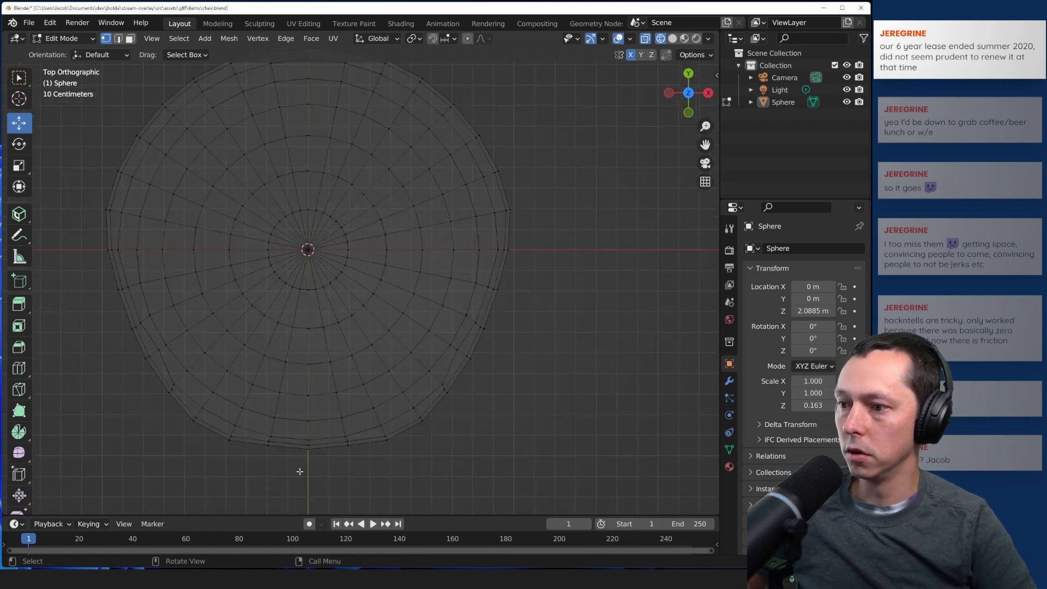
{"action": "scroll", "coordinate": [299, 471], "scroll_direction": "up", "scroll_amount": 1}
{"action": "key", "text": "b"}
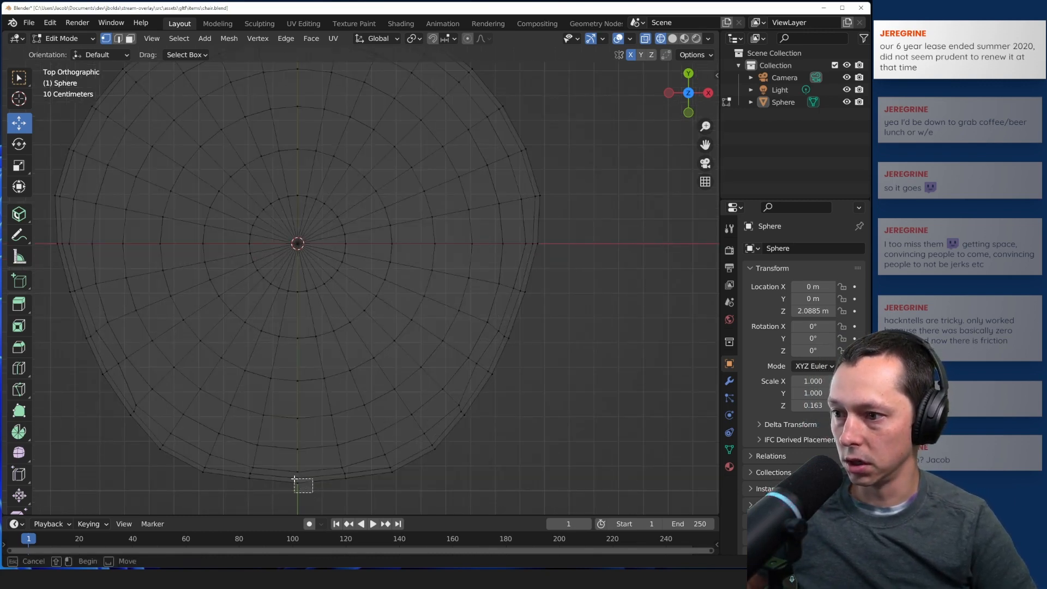
{"action": "left_click_drag", "start_coordinate": [293, 477], "coordinate": [303, 485]}
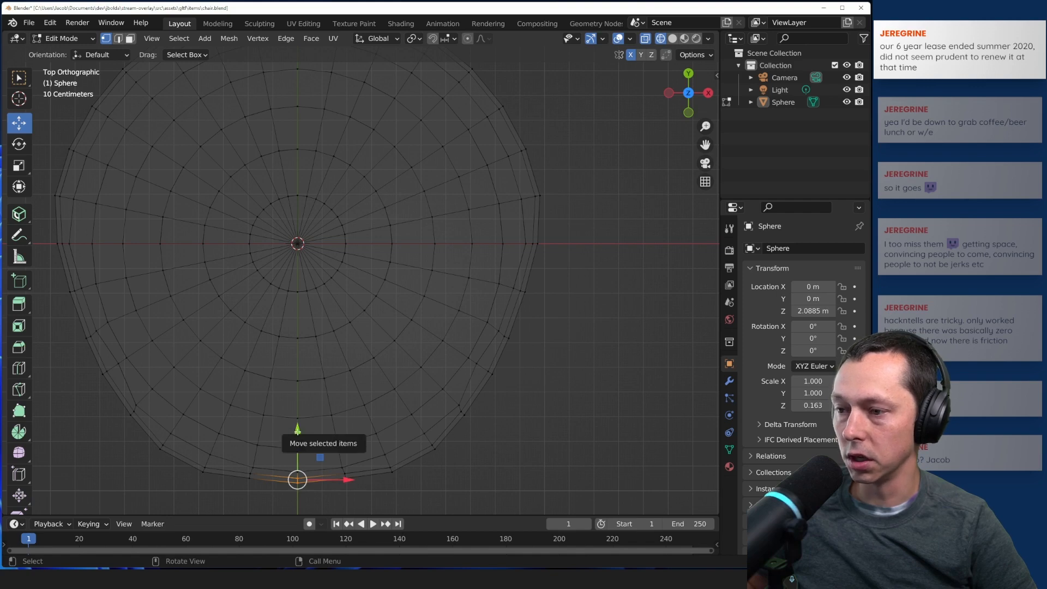
{"action": "left_click_drag", "start_coordinate": [296, 430], "coordinate": [298, 427]}
{"action": "scroll", "coordinate": [472, 461], "scroll_direction": "down", "scroll_amount": 3}
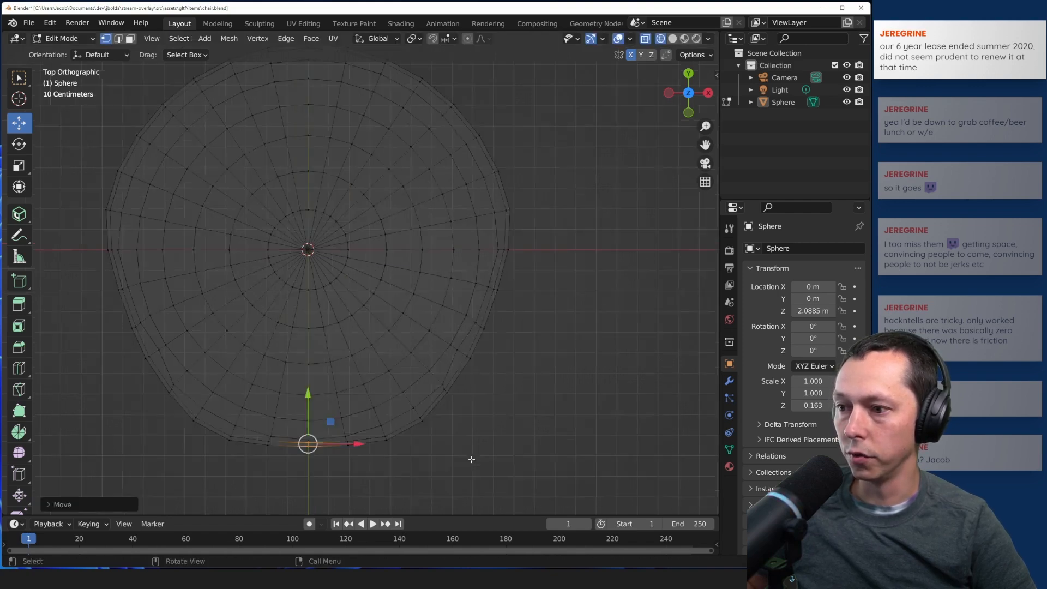
{"action": "middle_click_drag", "start_coordinate": [341, 446], "coordinate": [278, 301]}
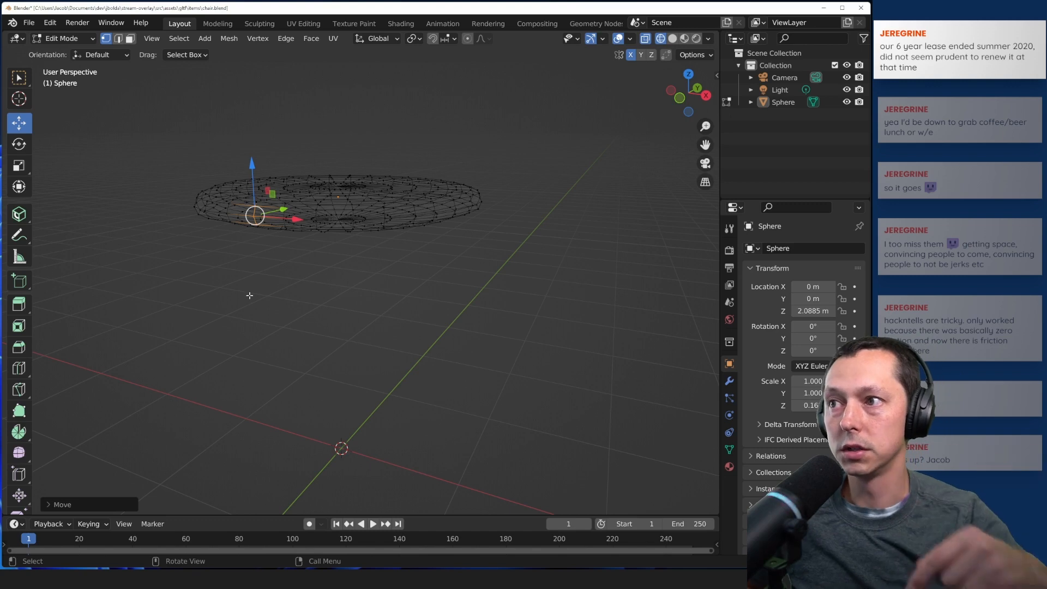
{"action": "key", "text": "KP_7"}
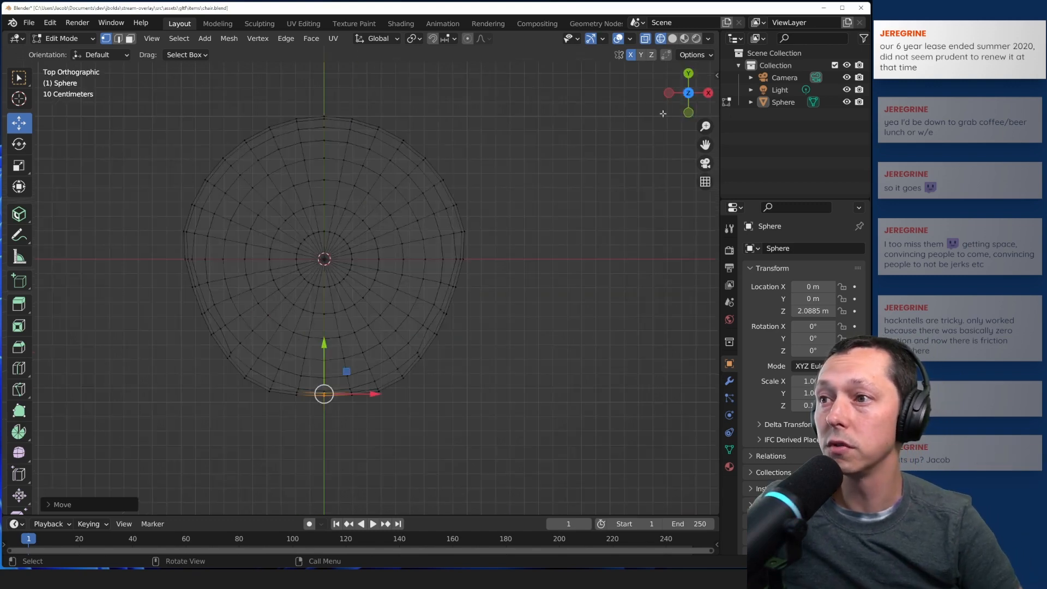
{"action": "left_click", "coordinate": [353, 438]}
- Move the whole strip of rim vertices on the -Y edge further inward along Y, deselect it, and check the outline in solid shading
{"action": "scroll", "coordinate": [302, 435], "scroll_direction": "up", "scroll_amount": 1}
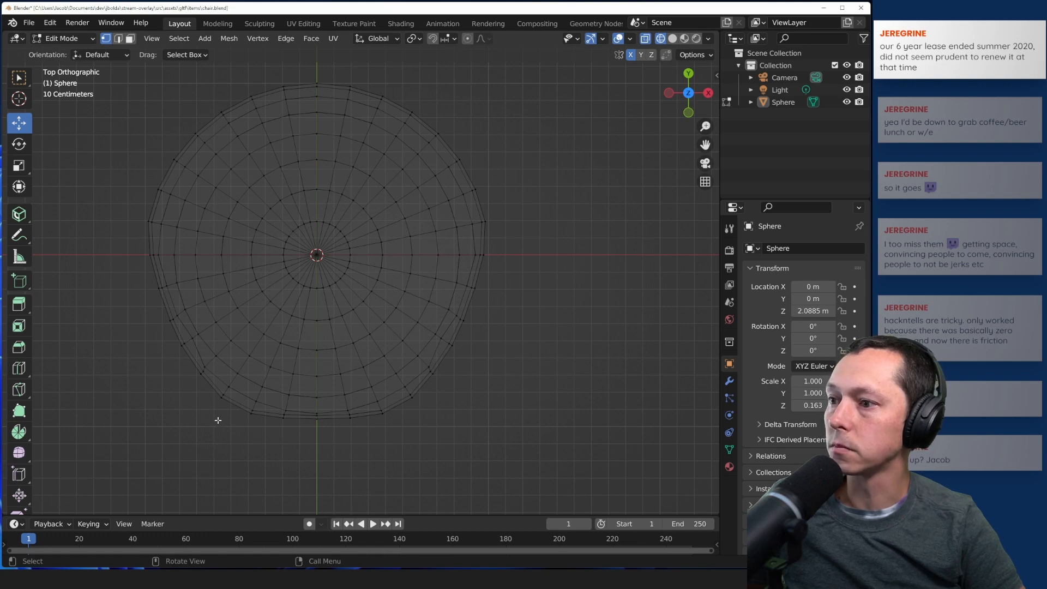
{"action": "left_click_drag", "start_coordinate": [237, 419], "coordinate": [388, 399]}
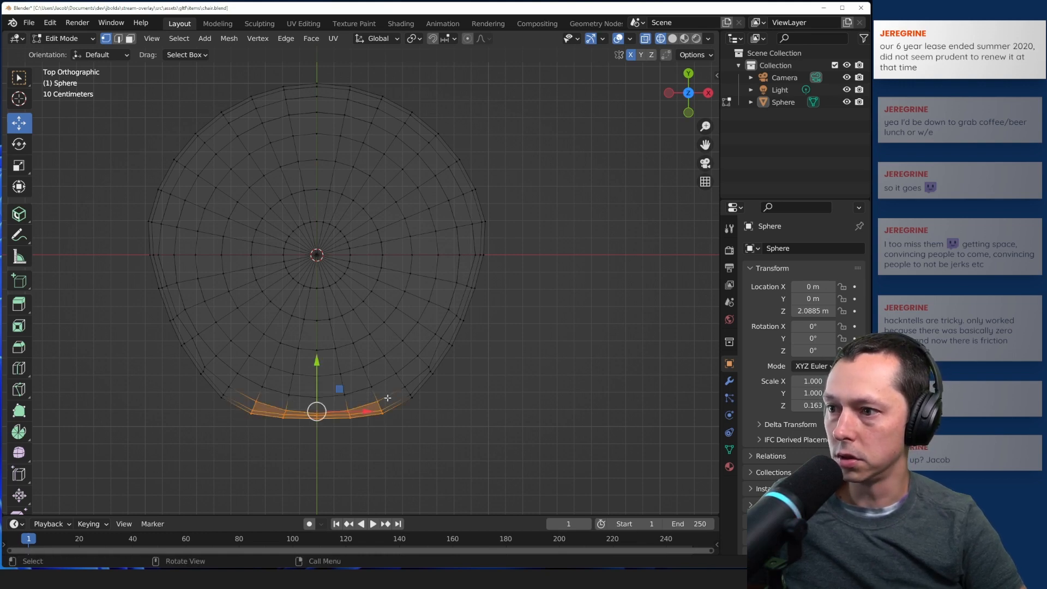
{"action": "left_click_drag", "start_coordinate": [317, 362], "coordinate": [318, 352]}
{"action": "left_click", "coordinate": [472, 416]}
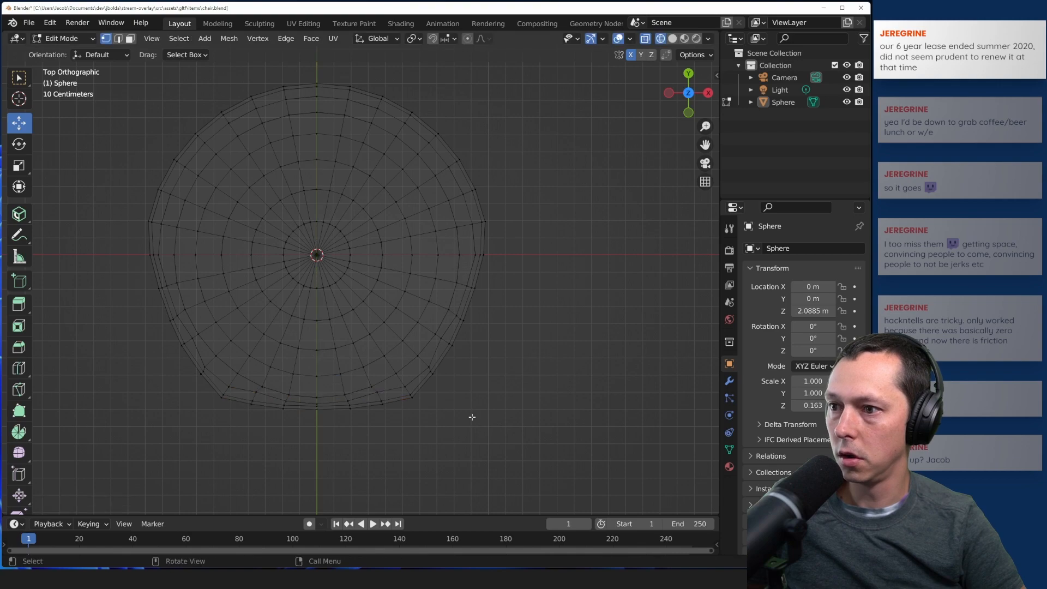
{"action": "scroll", "coordinate": [463, 370], "scroll_direction": "down", "scroll_amount": 2}
{"action": "left_click", "coordinate": [672, 39]}
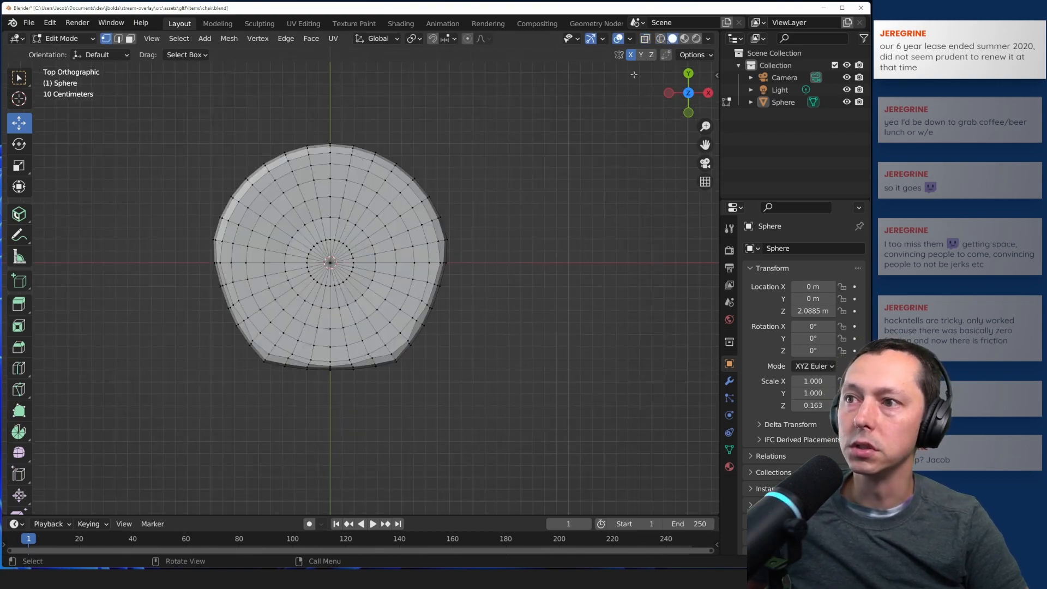
{"action": "mouse_move", "coordinate": [545, 328]}
{"action": "middle_mouse_down"}
{"action": "mouse_move", "coordinate": [354, 194]}
{"action": "mouse_move", "coordinate": [528, 320]}
{"action": "middle_mouse_up"}
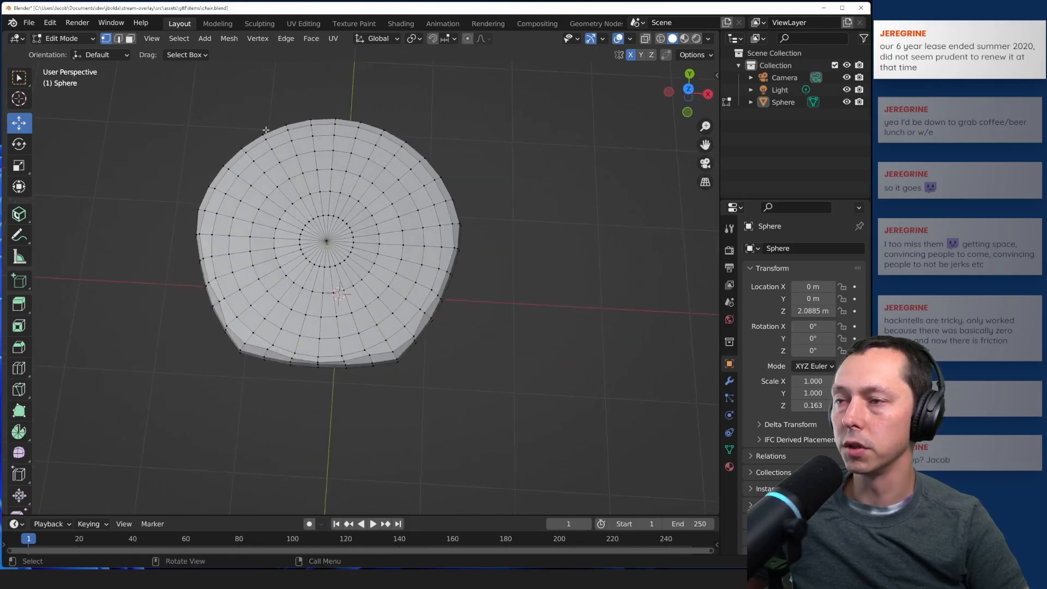
- Return to the wireframe top view, select the outer rim vertices on the +Y edge, move them inward along Y, and deselect them
{"action": "left_click", "coordinate": [660, 39]}
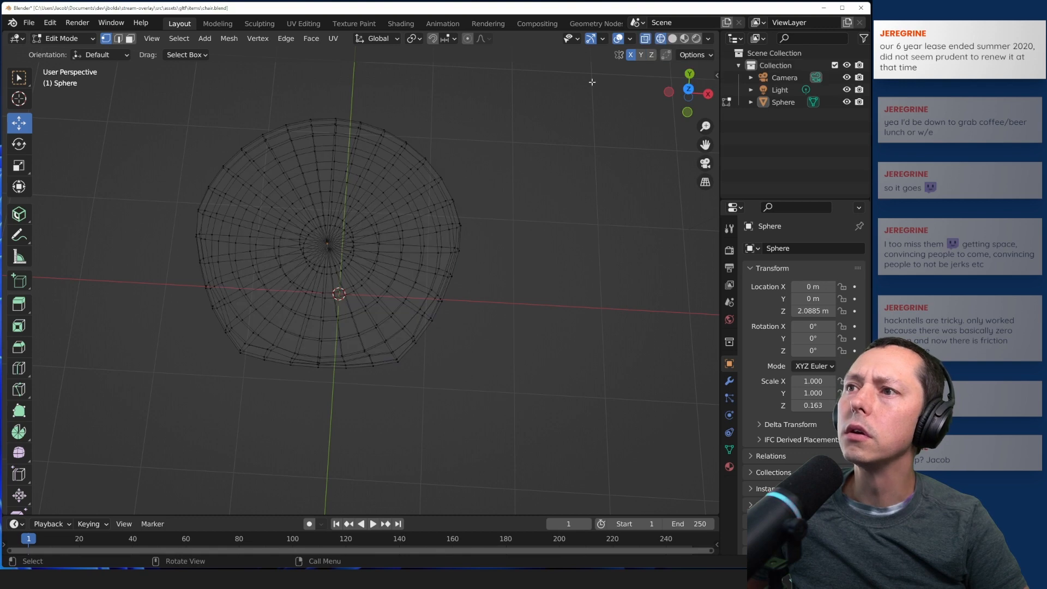
{"action": "left_click", "coordinate": [688, 91]}
{"action": "scroll", "coordinate": [333, 124], "scroll_direction": "up", "scroll_amount": 1}
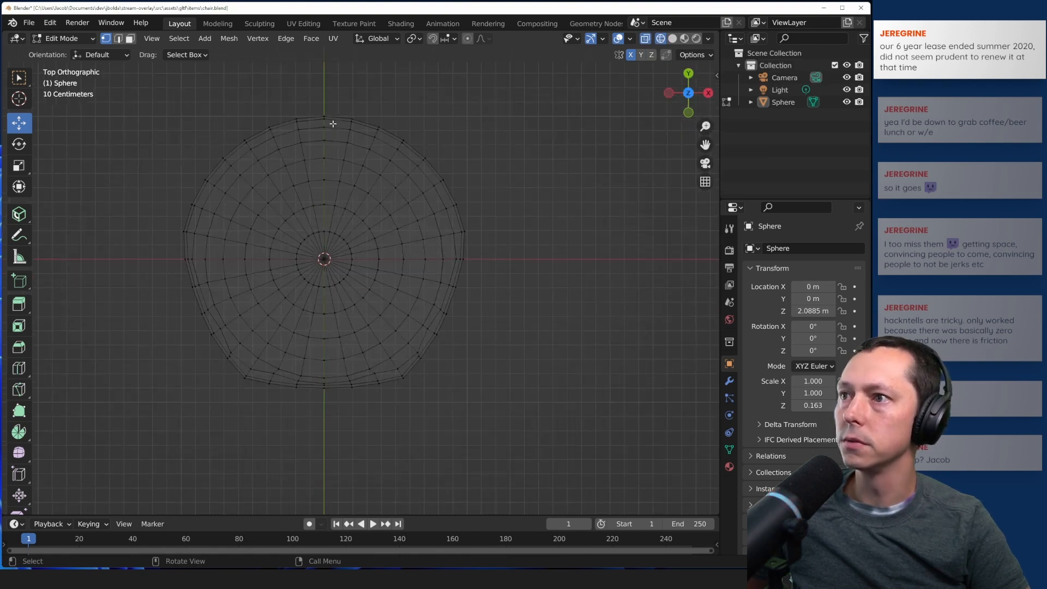
{"action": "left_click_drag", "start_coordinate": [230, 99], "coordinate": [413, 151]}
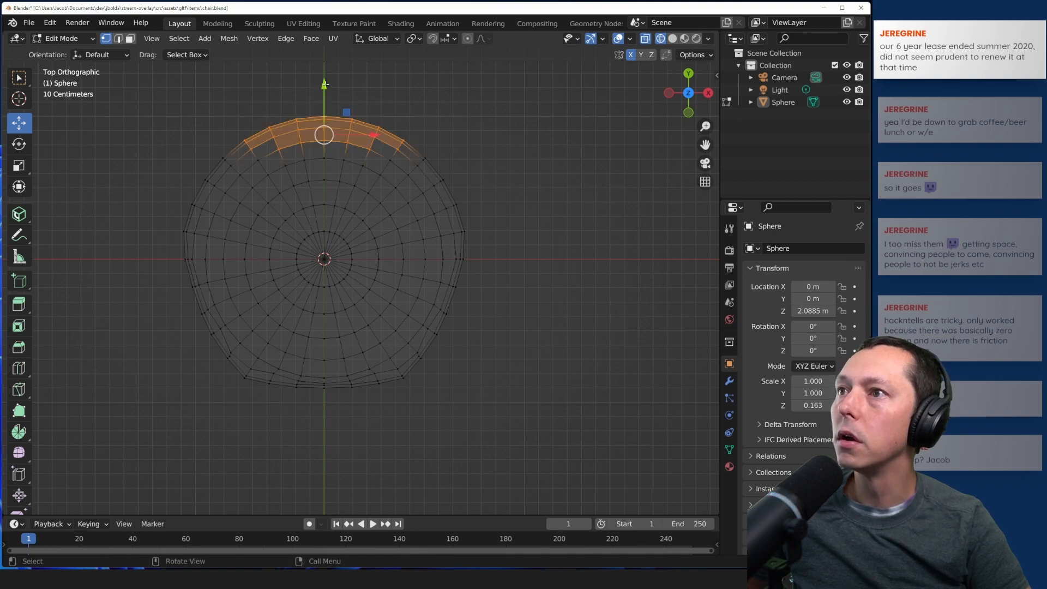
{"action": "left_click_drag", "start_coordinate": [324, 82], "coordinate": [328, 97]}
{"action": "left_click", "coordinate": [277, 89]}
- Select the rim vertices on the diagonal between -X and +Y, move them slightly inward along Y with mirroring, and deselect them
{"action": "left_click_drag", "start_coordinate": [206, 143], "coordinate": [237, 171]}
{"action": "left_click_drag", "start_coordinate": [227, 112], "coordinate": [227, 118]}
{"action": "left_click", "coordinate": [163, 107]}
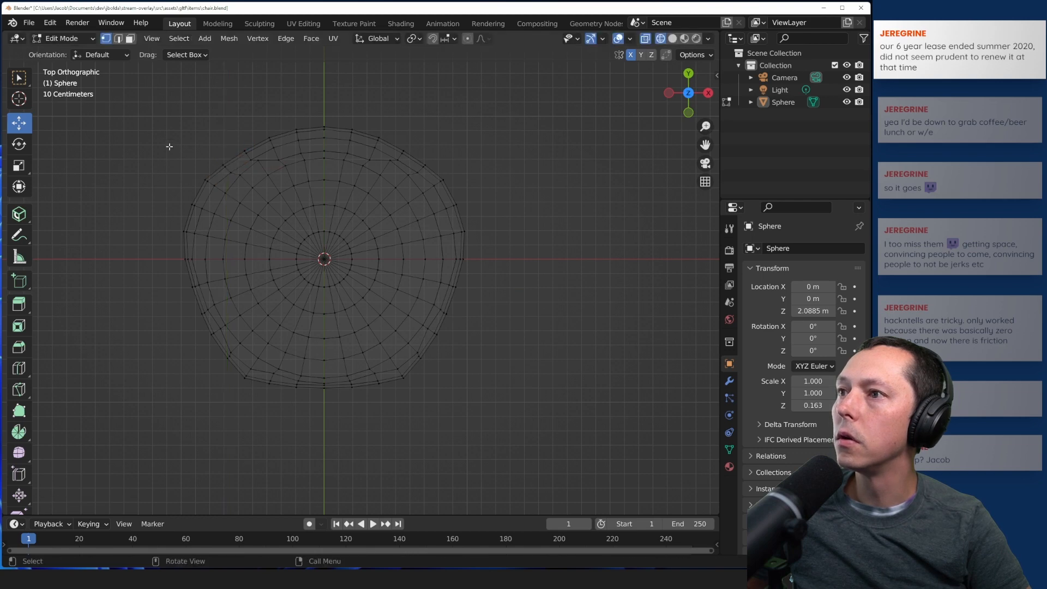
{"action": "scroll", "coordinate": [155, 218], "scroll_direction": "down", "scroll_amount": 3}
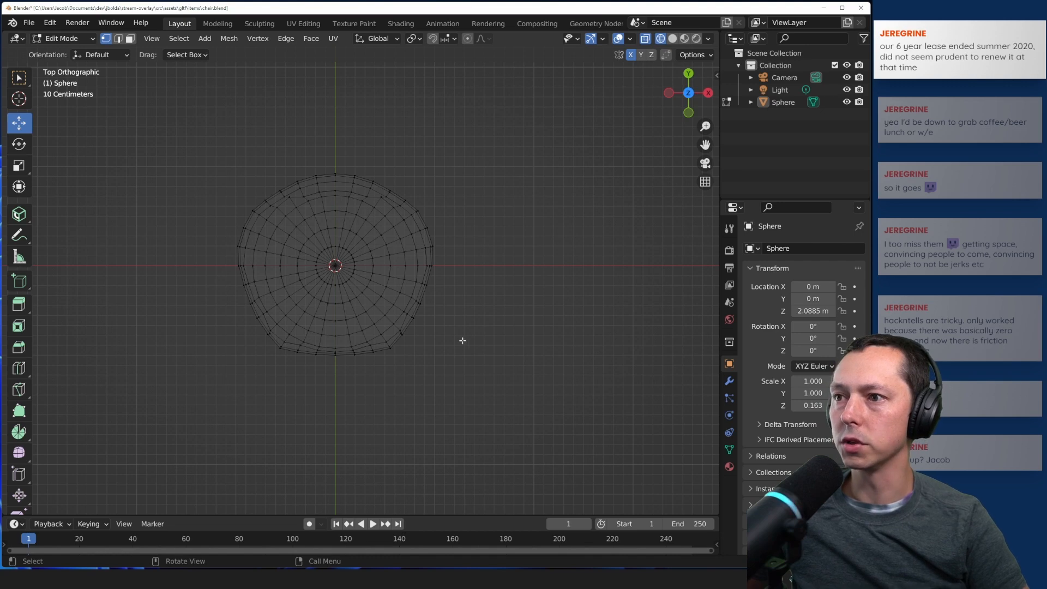
- Switch to solid shading and, from below, raise the outer edge loop of the underside and the next loop inside it slightly along Z
{"action": "left_click", "coordinate": [673, 38]}
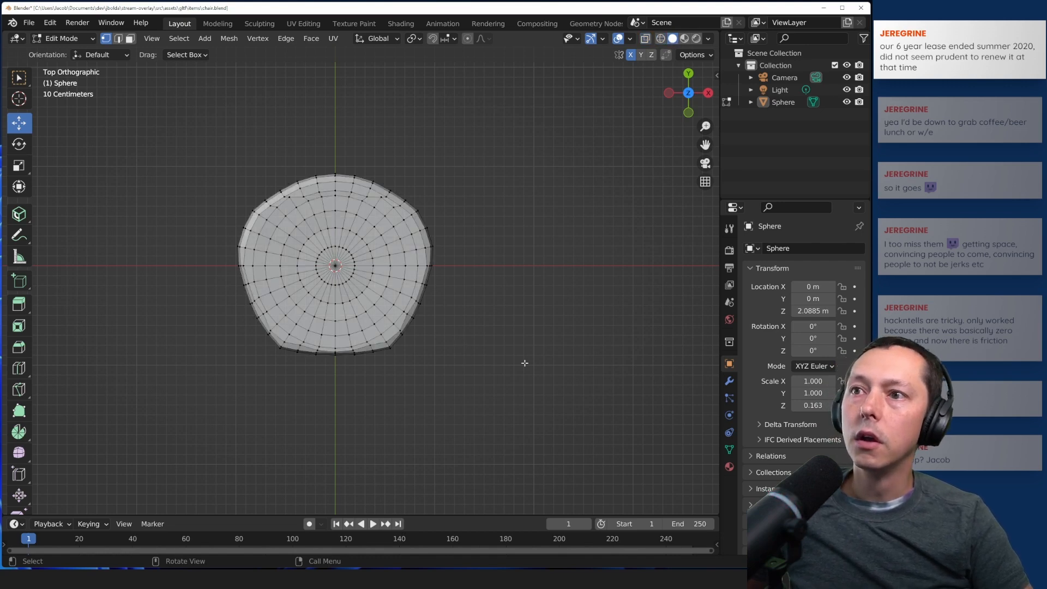
{"action": "mouse_move", "coordinate": [523, 362]}
{"action": "middle_mouse_down"}
{"action": "mouse_move", "coordinate": [463, 252]}
{"action": "mouse_move", "coordinate": [465, 261]}
{"action": "mouse_move", "coordinate": [479, 234]}
{"action": "mouse_move", "coordinate": [542, 232]}
{"action": "mouse_move", "coordinate": [518, 267]}
{"action": "mouse_move", "coordinate": [505, 241]}
{"action": "mouse_move", "coordinate": [483, 257]}
{"action": "mouse_move", "coordinate": [506, 224]}
{"action": "mouse_move", "coordinate": [496, 229]}
{"action": "middle_mouse_up"}
{"action": "scroll", "coordinate": [318, 337], "scroll_direction": "up", "scroll_amount": 3}
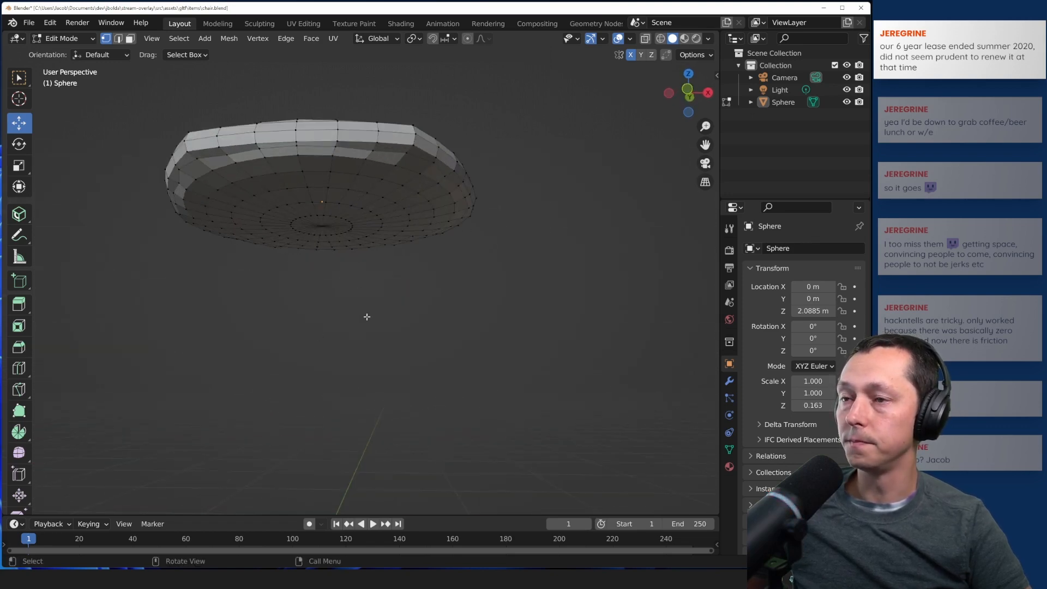
{"action": "left_click", "coordinate": [432, 179], "text": "alt"}
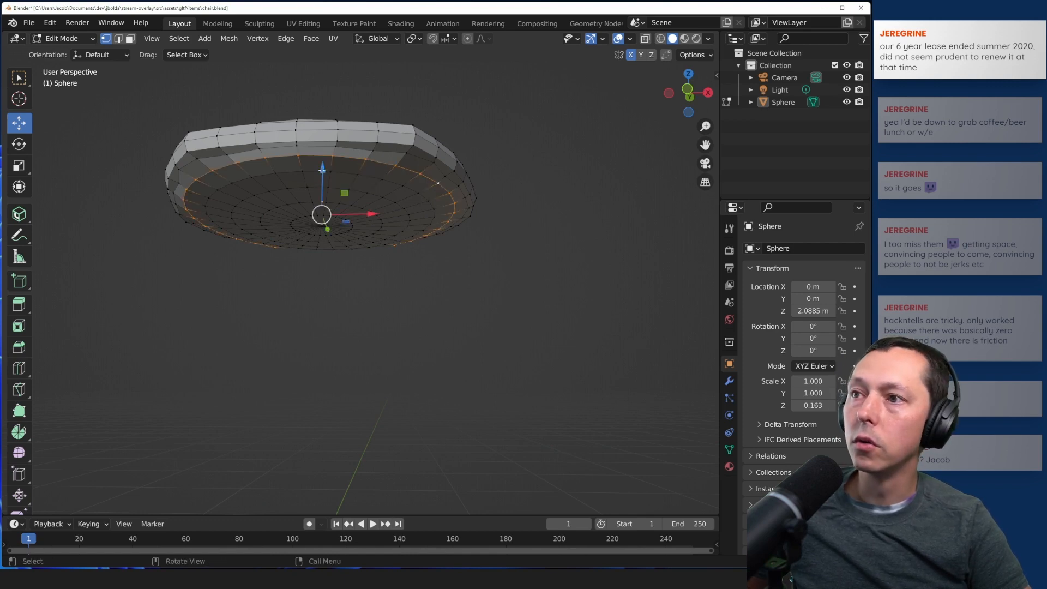
{"action": "left_click_drag", "start_coordinate": [323, 170], "coordinate": [326, 165]}
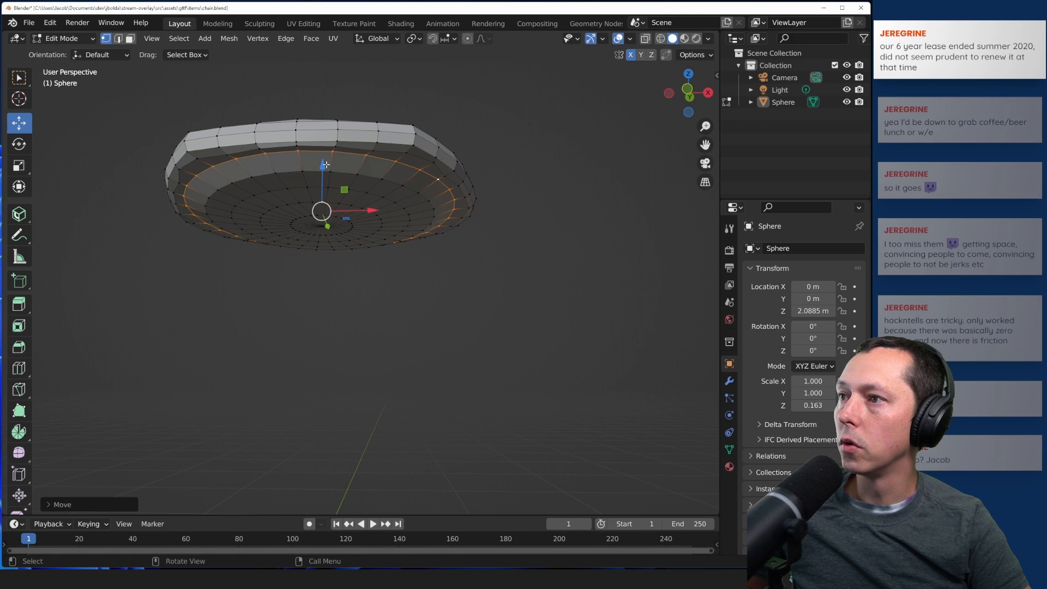
{"action": "left_click", "coordinate": [283, 172], "text": "alt"}
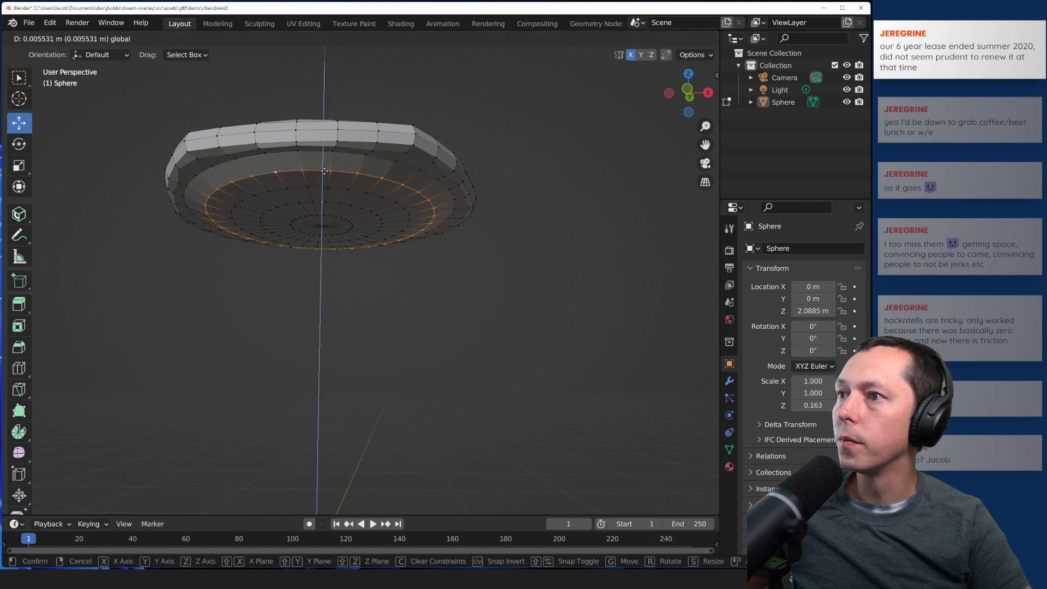
{"action": "left_click_drag", "start_coordinate": [323, 172], "coordinate": [328, 166]}
- Select the third edge loop inward on the seat's underside, raise it along Z, and deselect it
{"action": "middle_click_drag", "start_coordinate": [188, 247], "coordinate": [201, 320]}
{"action": "left_click", "coordinate": [281, 198], "text": "alt"}
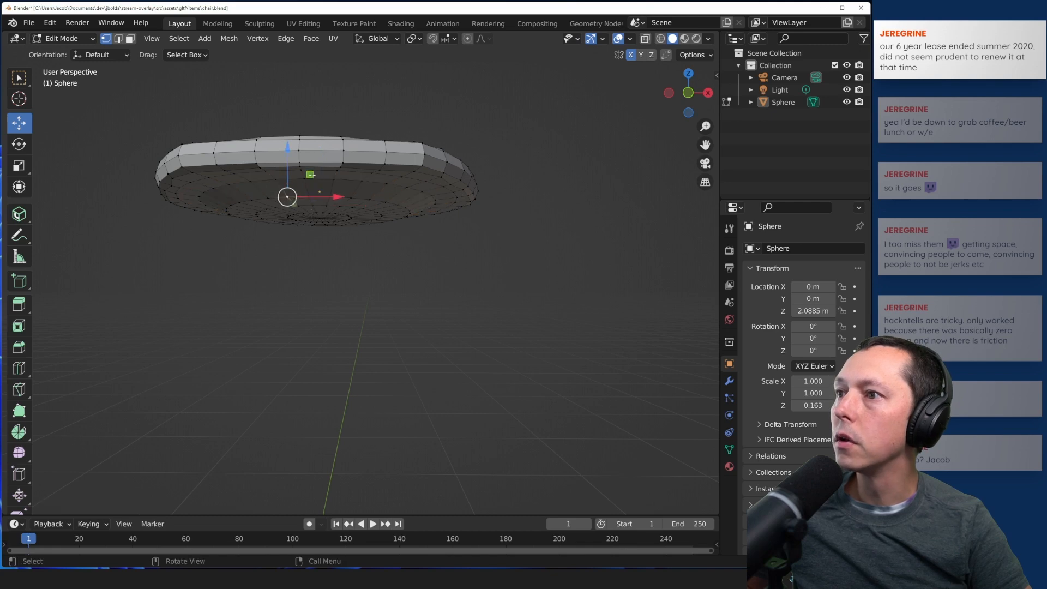
{"action": "left_click", "coordinate": [268, 192], "text": "alt"}
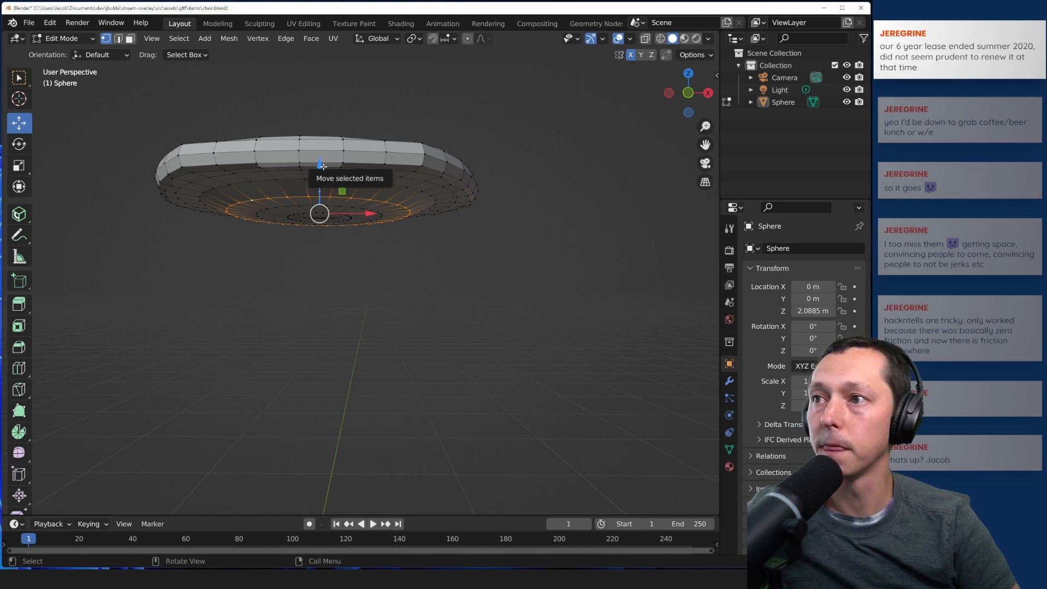
{"action": "left_click_drag", "start_coordinate": [320, 165], "coordinate": [319, 154]}
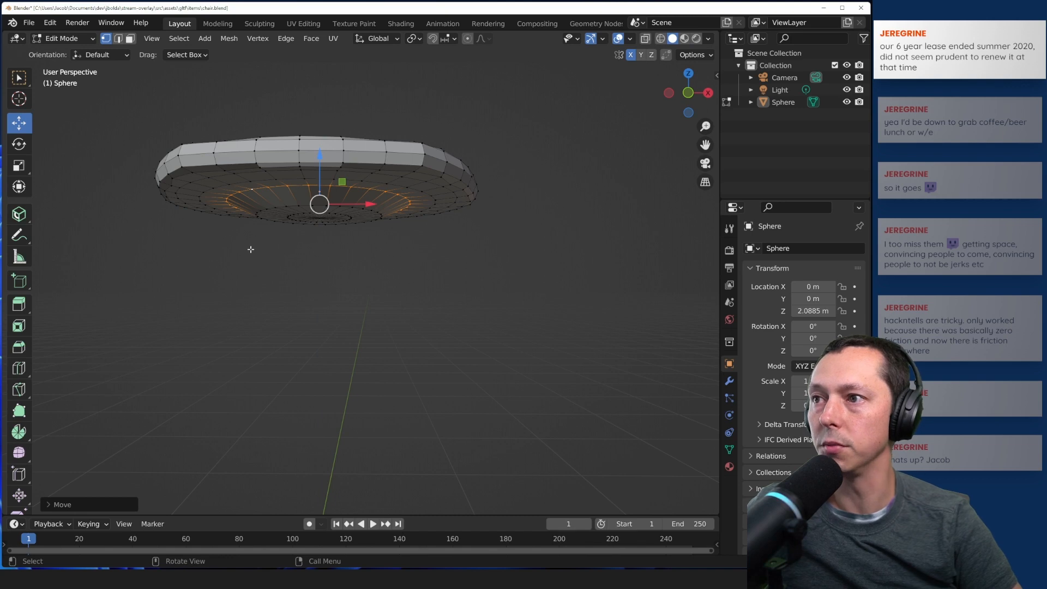
{"action": "key", "text": "alt+a"}
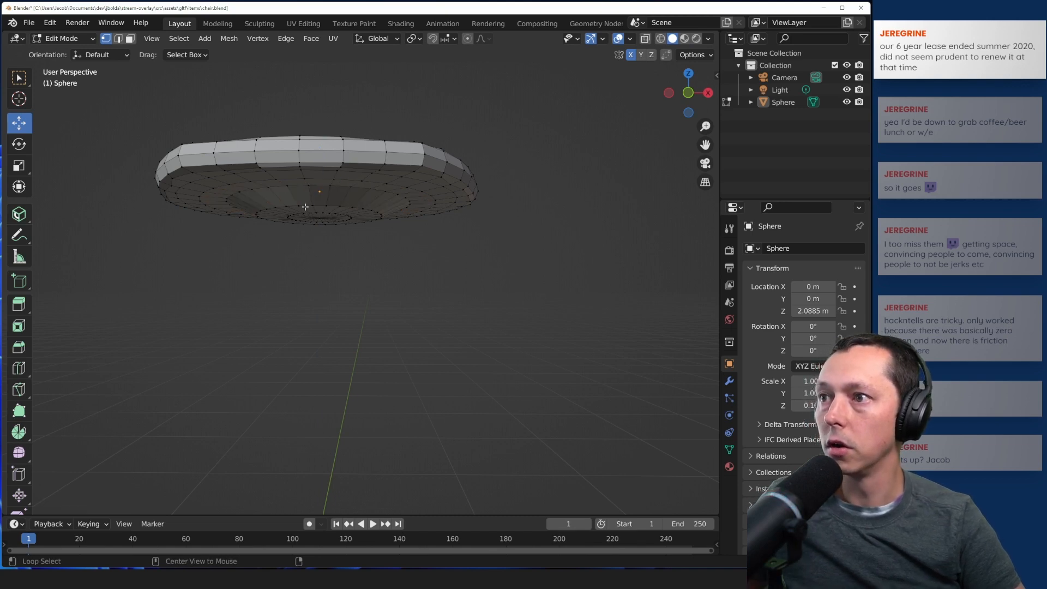
- Raise the second-innermost edge loop of the underside along Z to match the hollow, and deselect it
{"action": "left_click", "coordinate": [304, 205], "text": "alt"}
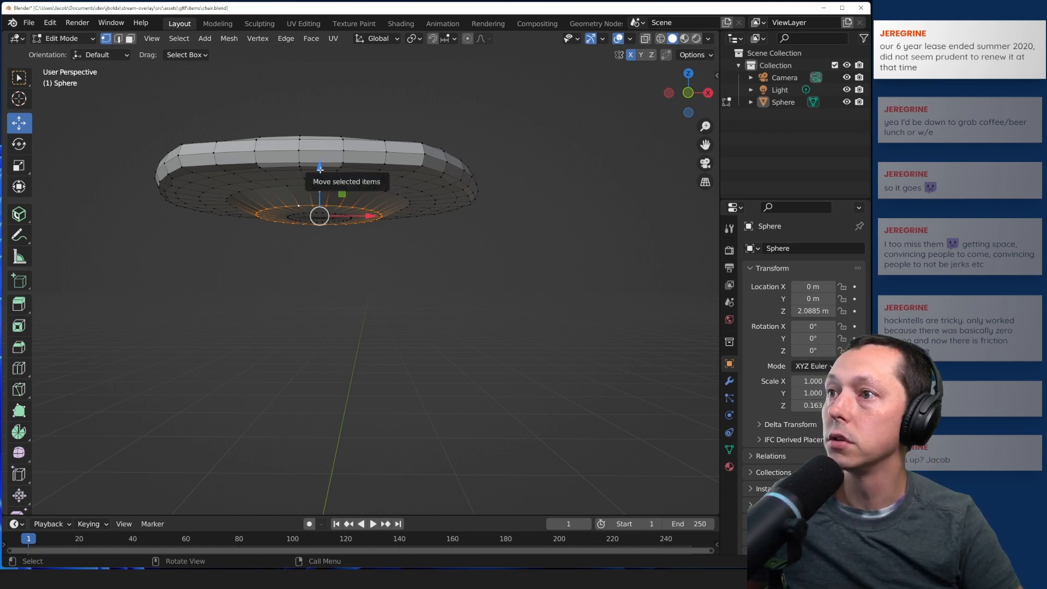
{"action": "left_click_drag", "start_coordinate": [320, 168], "coordinate": [325, 158]}
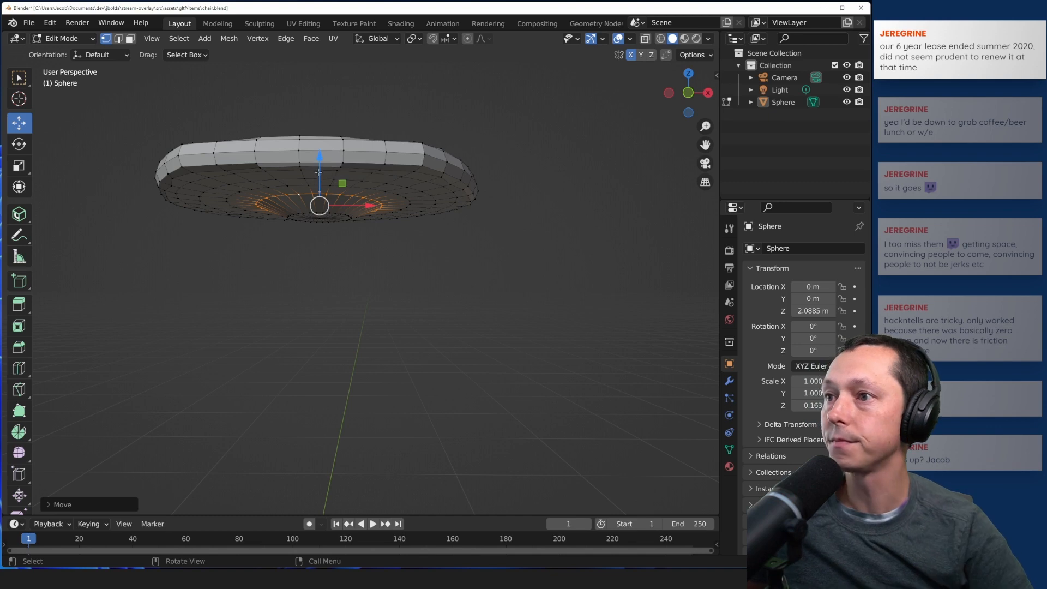
{"action": "key", "text": "alt+a"}
- Raise the innermost edge loop of the seat's underside along Z, and raise the centre vertex to match the hollow
{"action": "scroll", "coordinate": [341, 163], "scroll_direction": "up", "scroll_amount": 3}
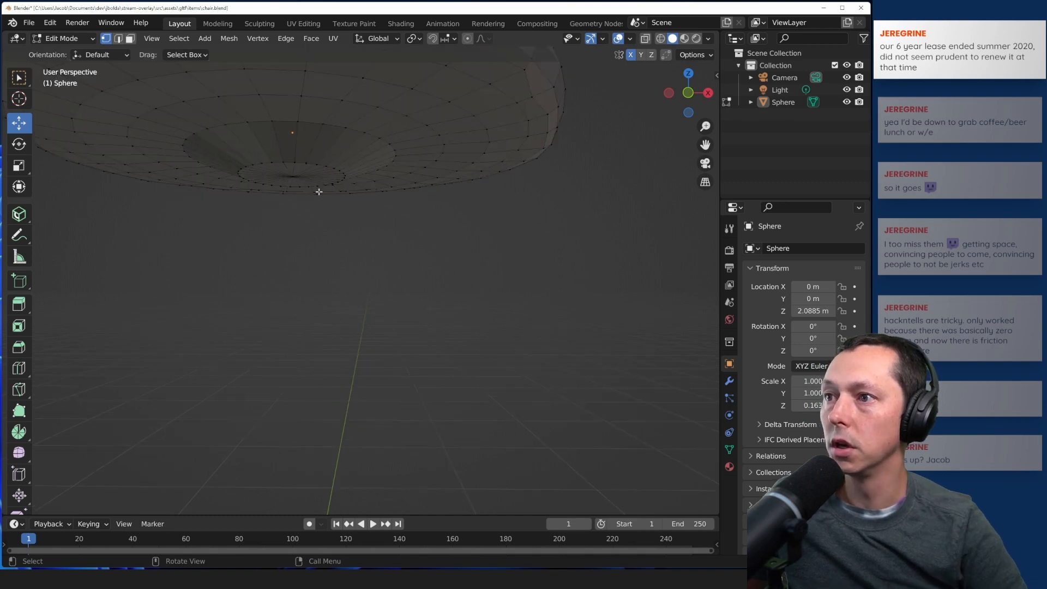
{"action": "left_click", "coordinate": [290, 162], "text": "alt"}
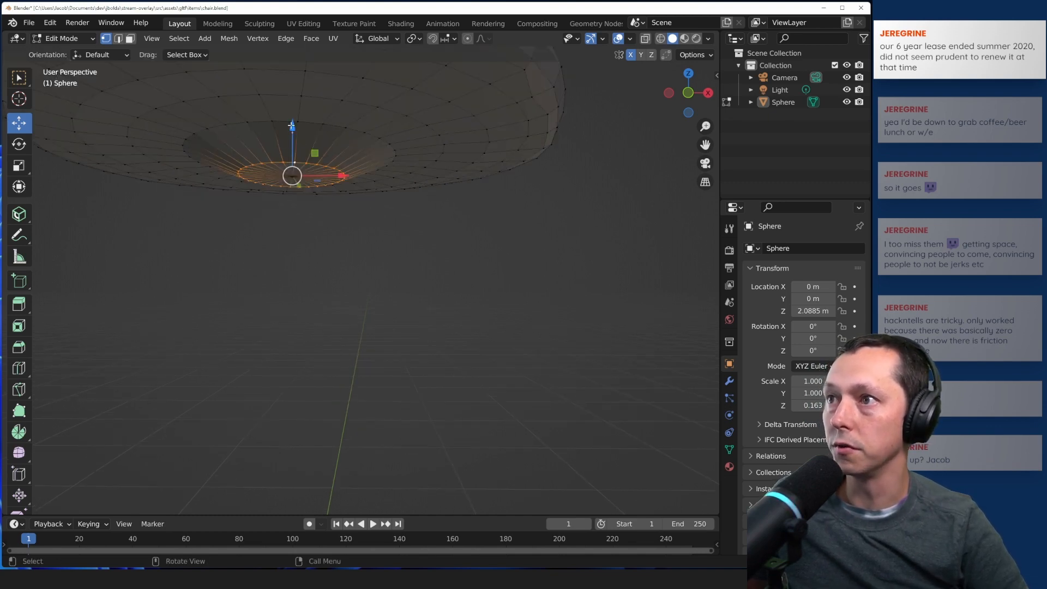
{"action": "left_click_drag", "start_coordinate": [293, 124], "coordinate": [293, 100]}
{"action": "left_click", "coordinate": [270, 214]}
{"action": "left_click", "coordinate": [292, 179]}
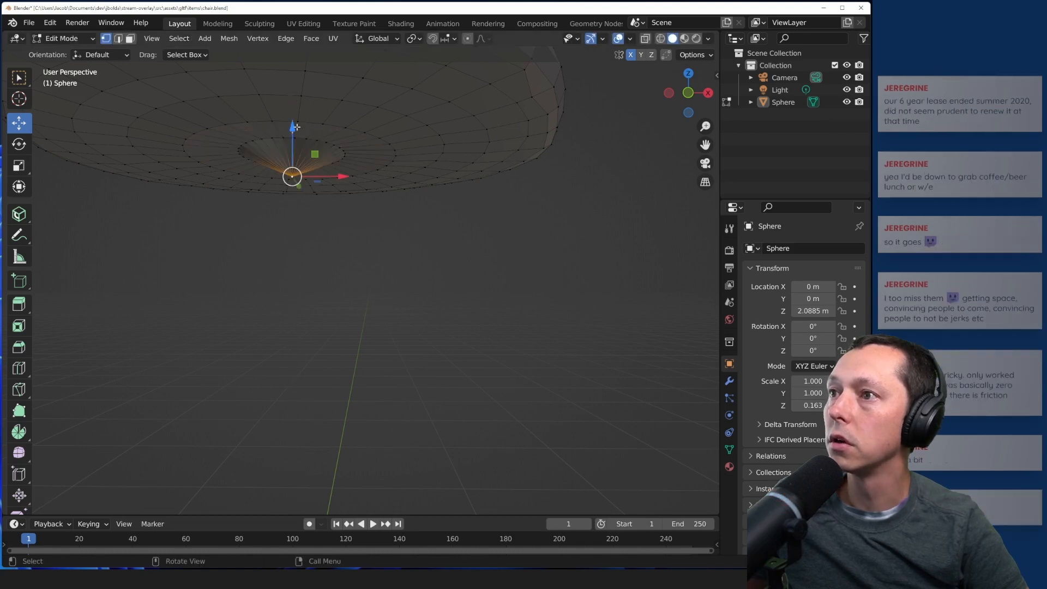
{"action": "left_click_drag", "start_coordinate": [293, 125], "coordinate": [296, 106]}
{"action": "middle_click_drag", "start_coordinate": [297, 136], "coordinate": [471, 277]}
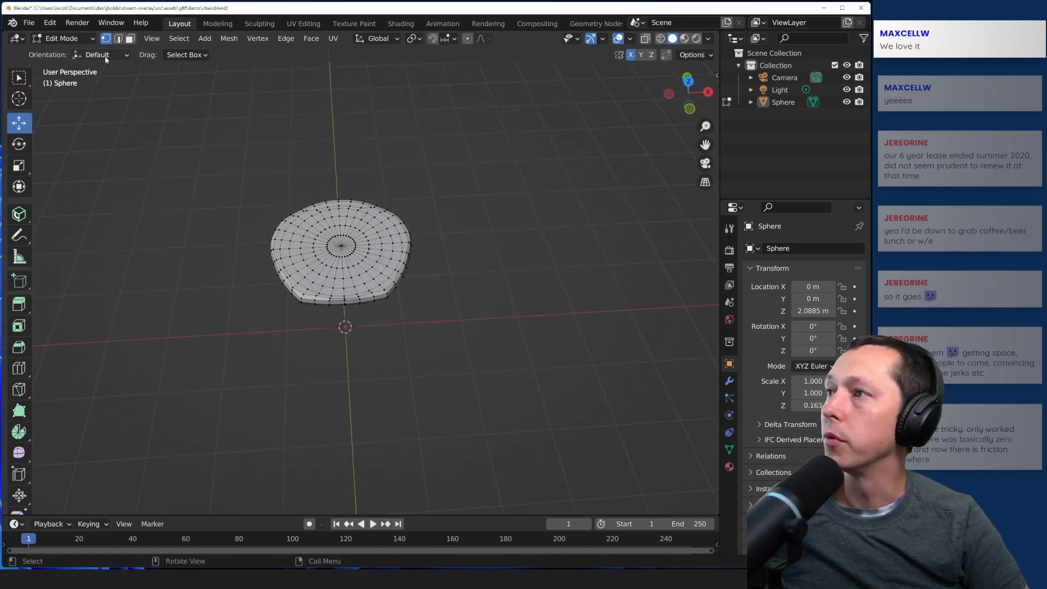
- Return to Object Mode and rename the Sphere object as Seat
{"action": "key", "text": "Tab"}
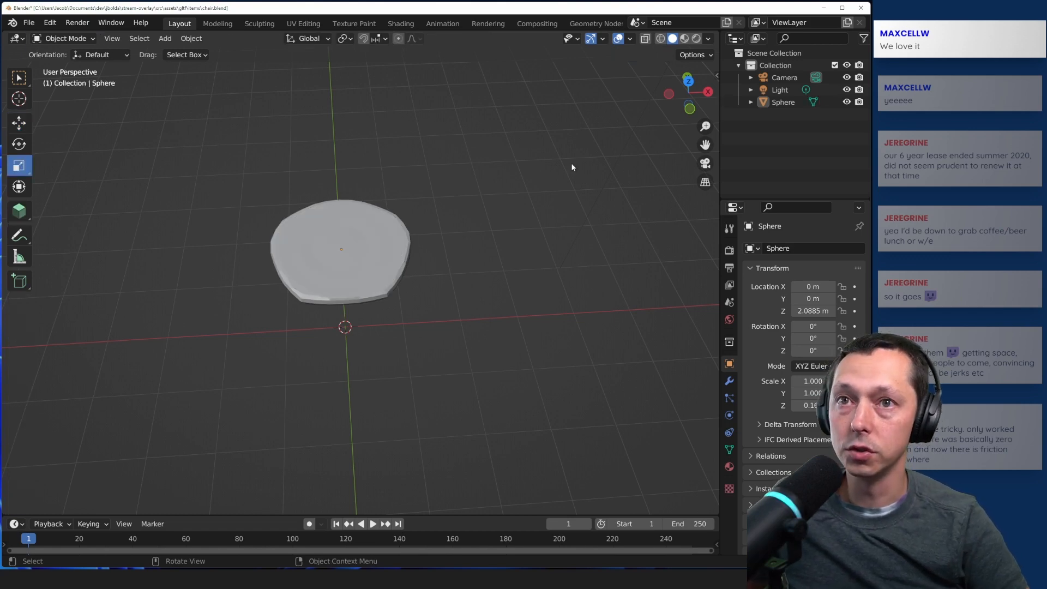
{"action": "double_click", "coordinate": [782, 102]}
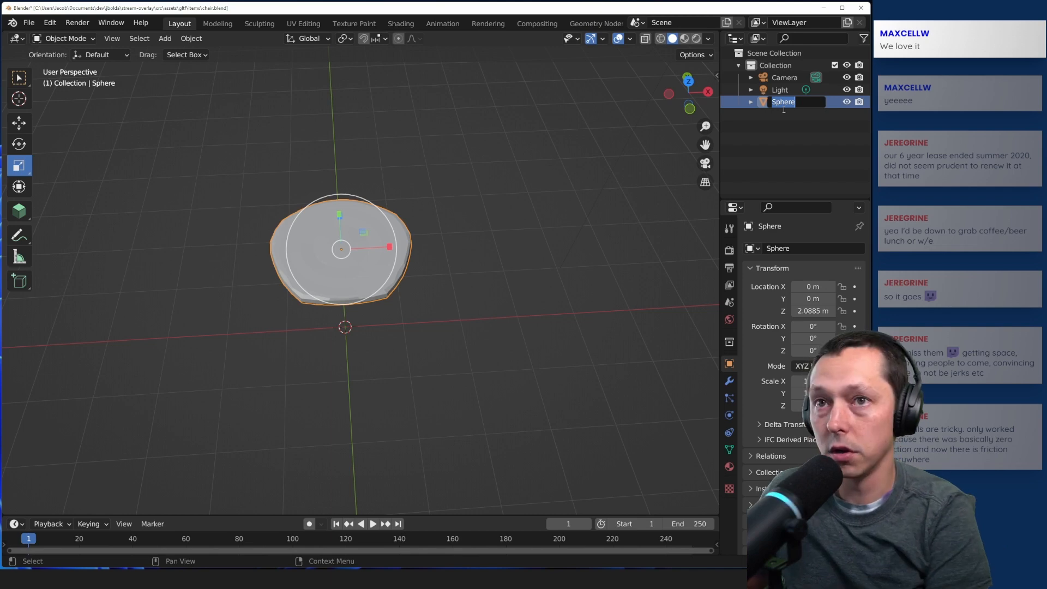
{"action": "type", "text": "Seat"}
{"action": "key", "text": "Return"}
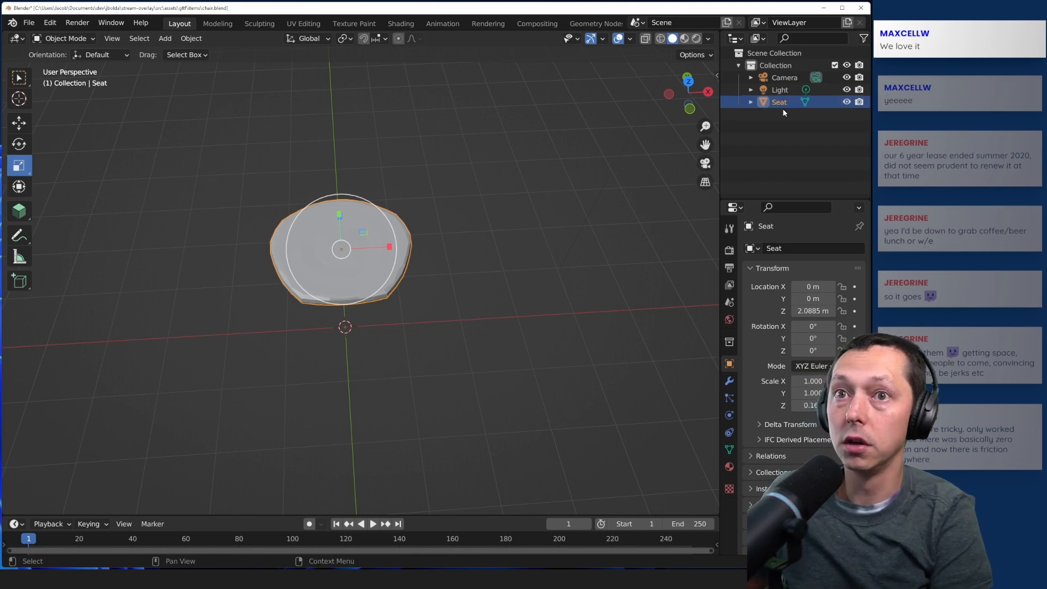
- Create a new collection alongside the existing one in the scene
{"action": "left_click", "coordinate": [776, 116]}
{"action": "right_click", "coordinate": [770, 123]}
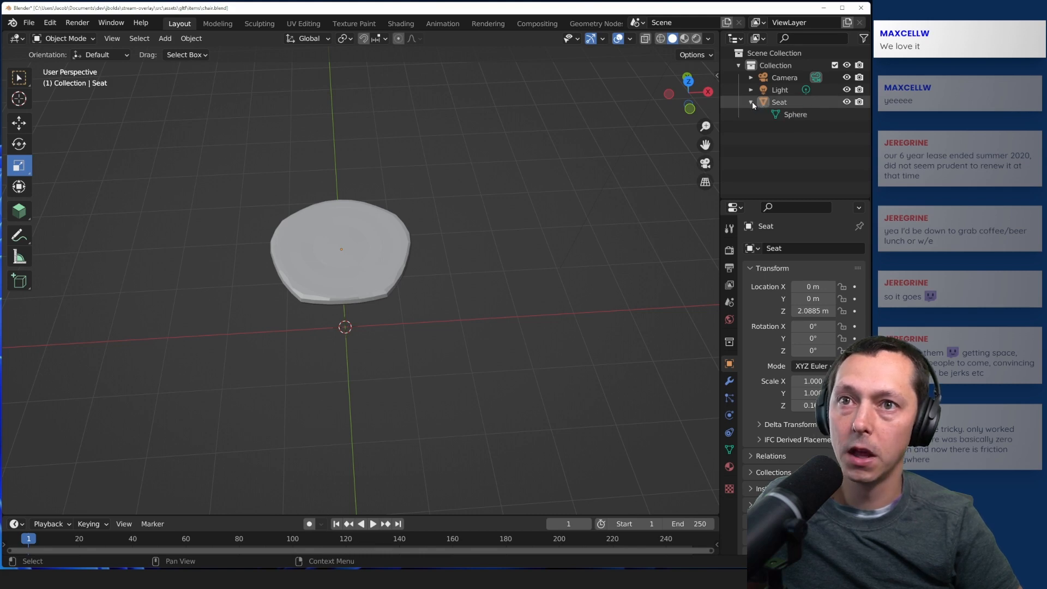
{"action": "left_click", "coordinate": [749, 103]}
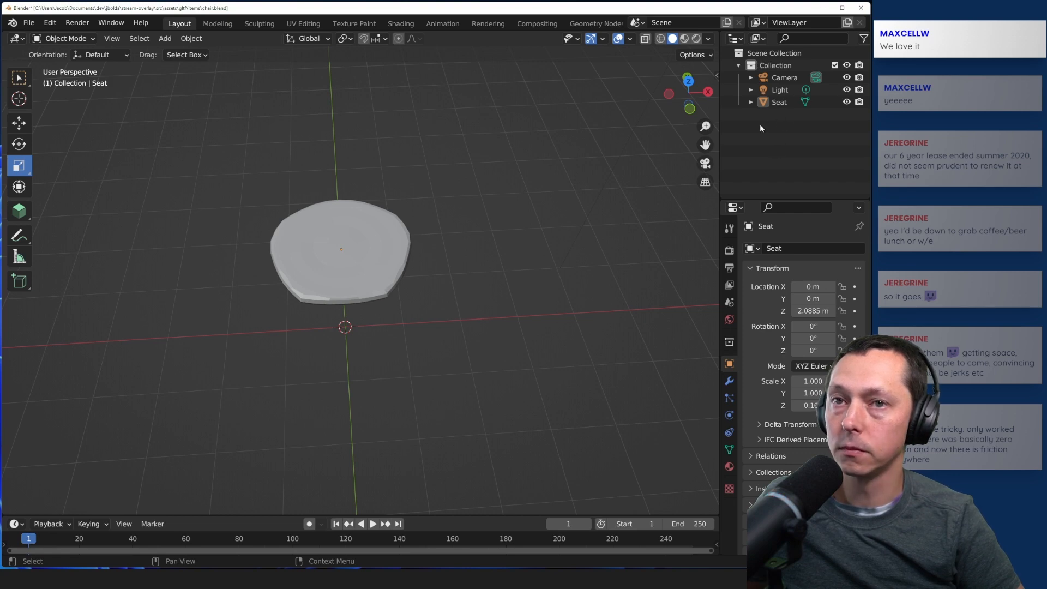
{"action": "right_click", "coordinate": [760, 123]}
{"action": "left_click", "coordinate": [769, 128]}
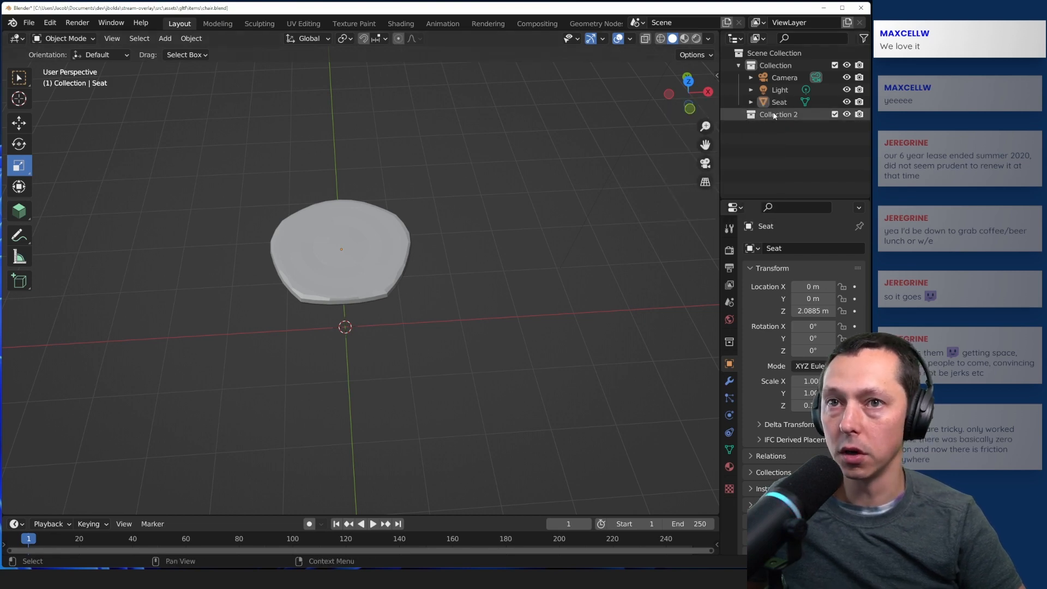
- Rename the new collection as Chair and move the Seat object into it
{"action": "double_click", "coordinate": [778, 114]}
{"action": "left_click", "coordinate": [739, 66]}
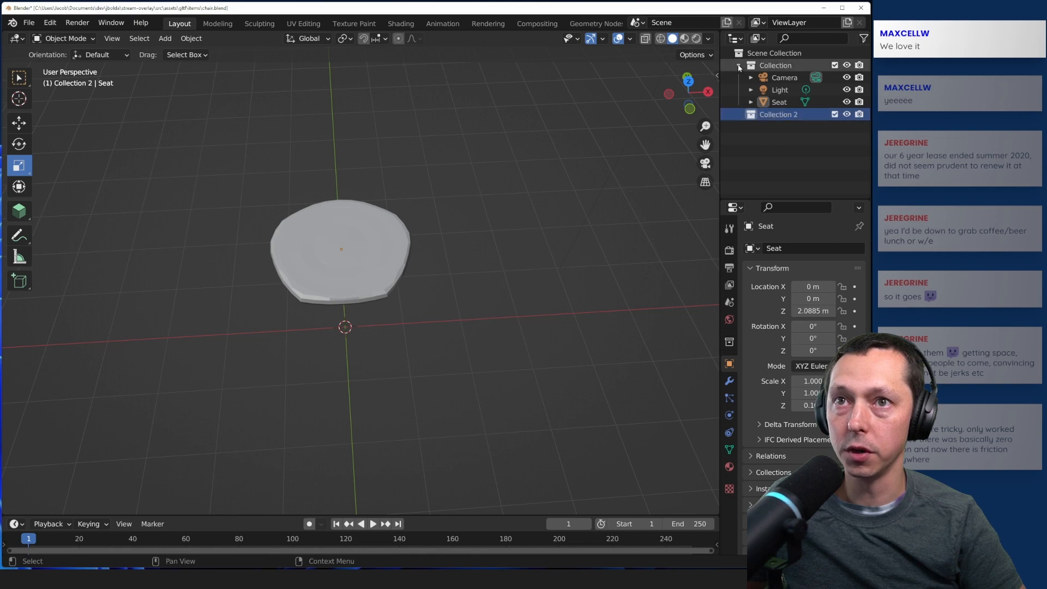
{"action": "left_click", "coordinate": [739, 66]}
{"action": "left_click", "coordinate": [740, 66]}
{"action": "double_click", "coordinate": [777, 115]}
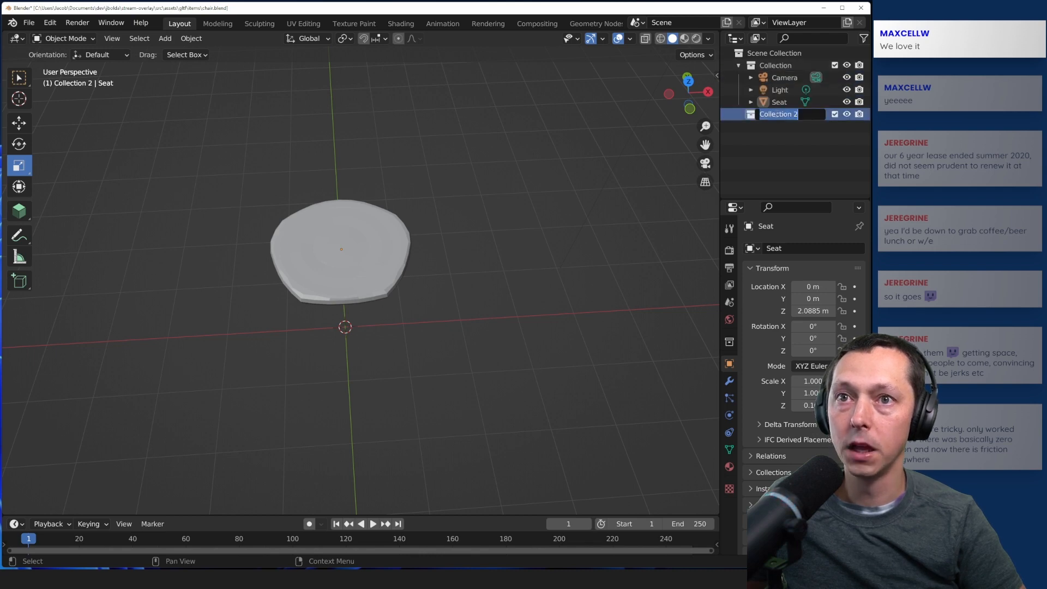
{"action": "type", "text": "Chair"}
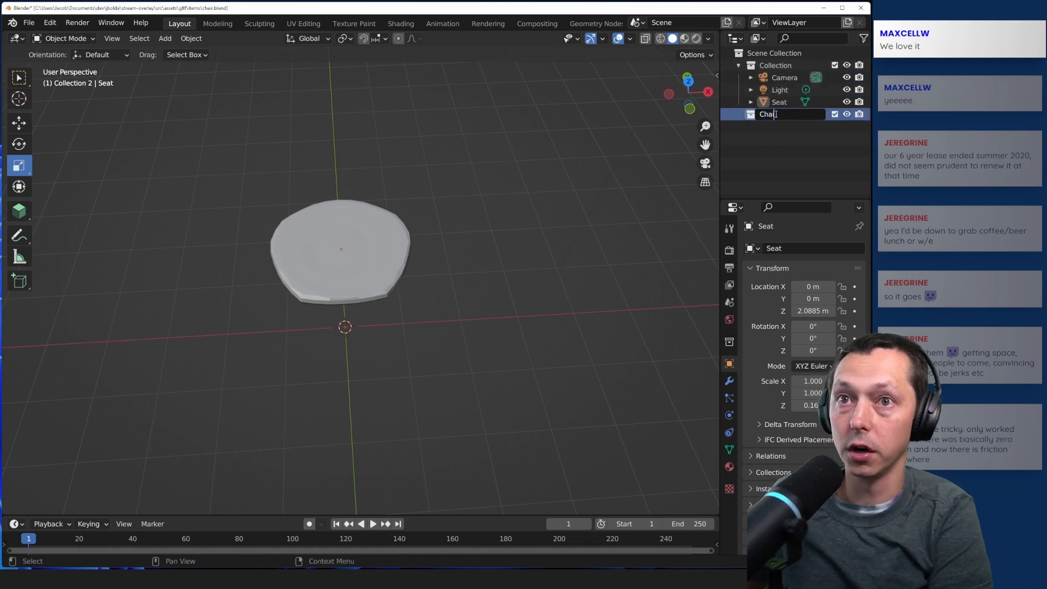
{"action": "key", "text": "Return"}
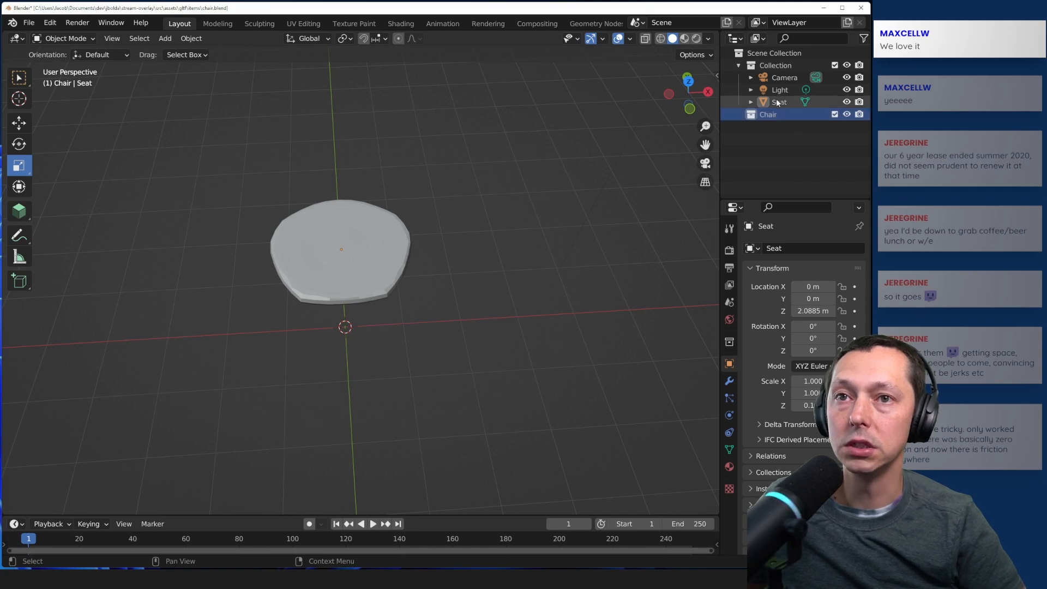
{"action": "left_click_drag", "start_coordinate": [778, 102], "coordinate": [772, 115]}
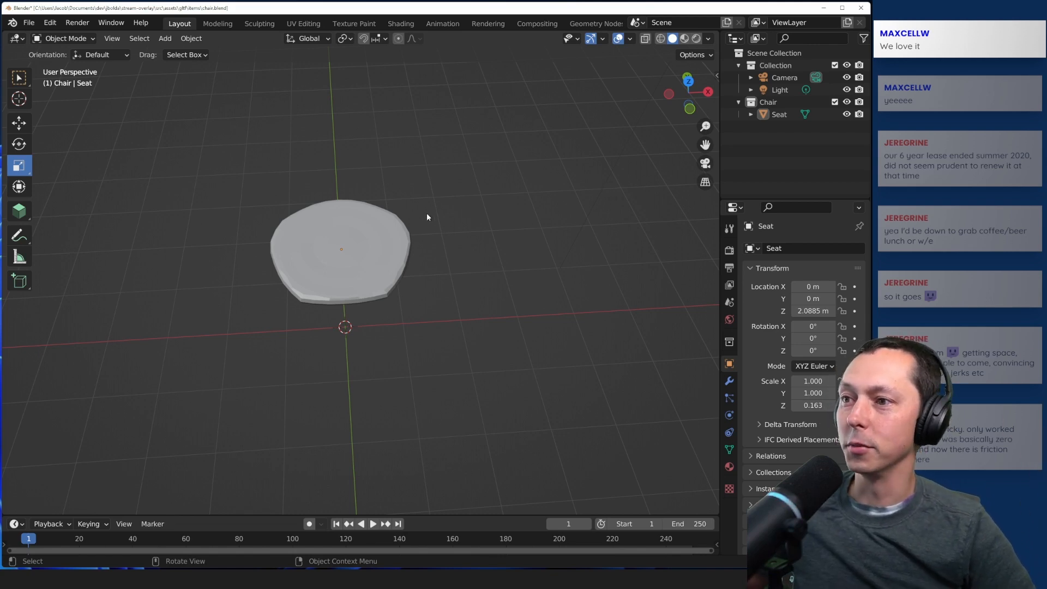
- Enter Edit Mode on the seat, box-select its visible vertices and apply Shade Smooth to the selected faces
{"action": "middle_click_drag", "start_coordinate": [427, 217], "coordinate": [408, 199]}
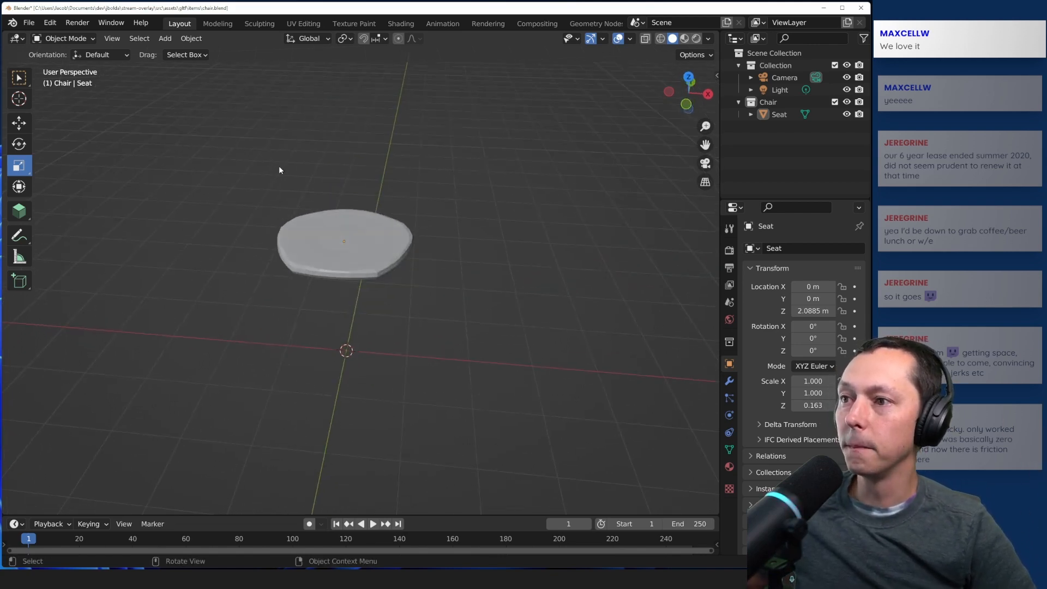
{"action": "left_click", "coordinate": [324, 216]}
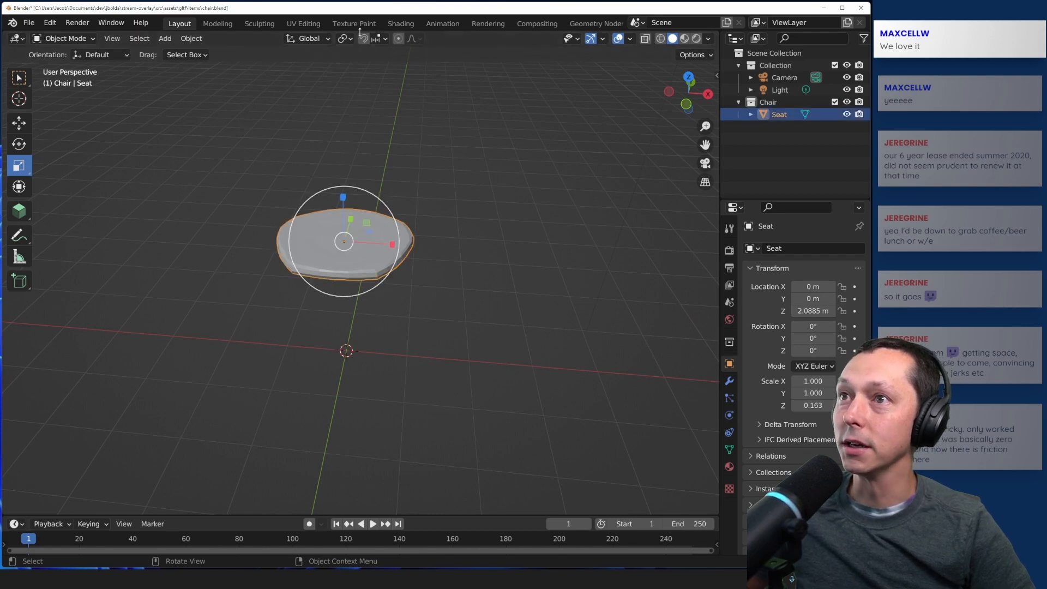
{"action": "left_click", "coordinate": [191, 38]}
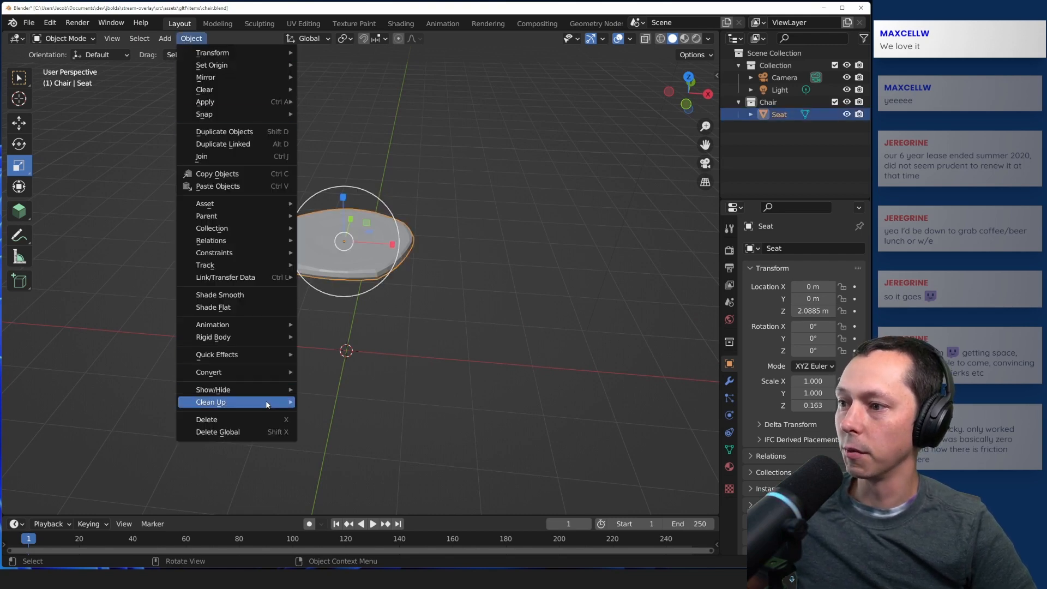
{"action": "mouse_move", "coordinate": [262, 396]}
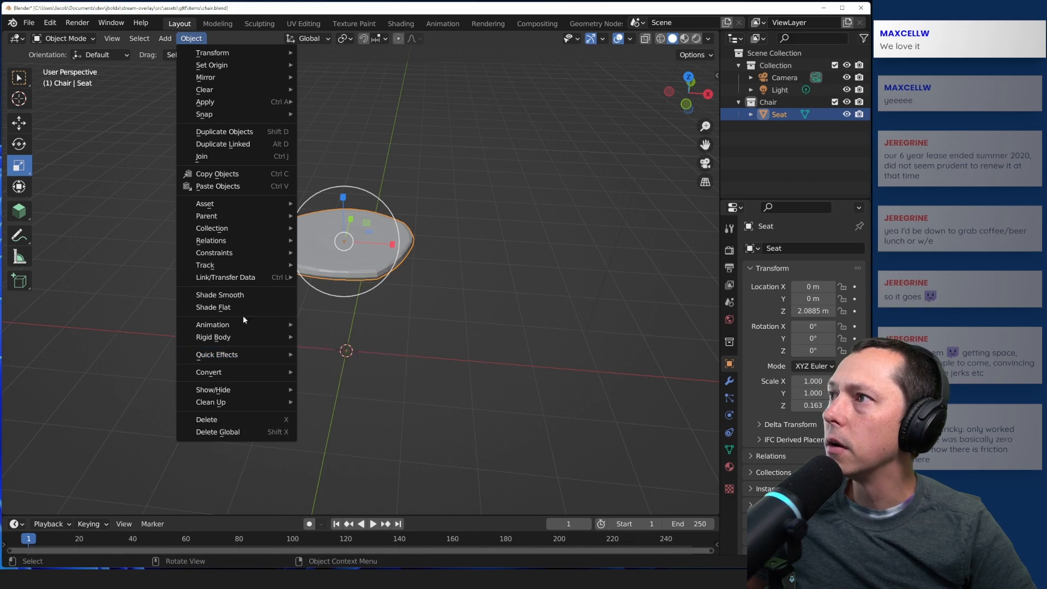
{"action": "left_click", "coordinate": [119, 103]}
{"action": "key", "text": "ctrl+z"}
{"action": "key", "text": "Tab"}
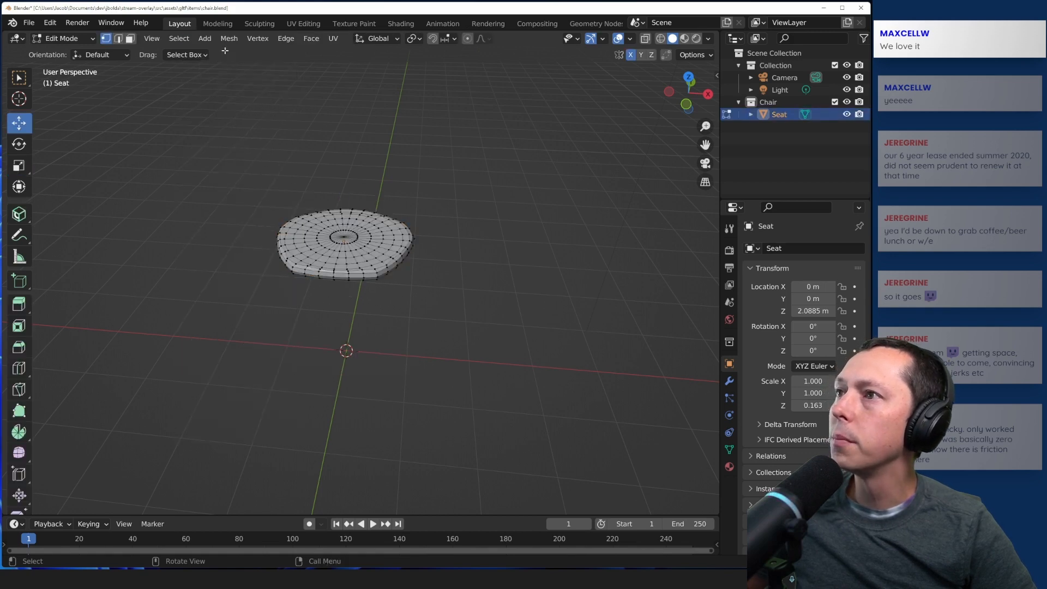
{"action": "left_click", "coordinate": [313, 39]}
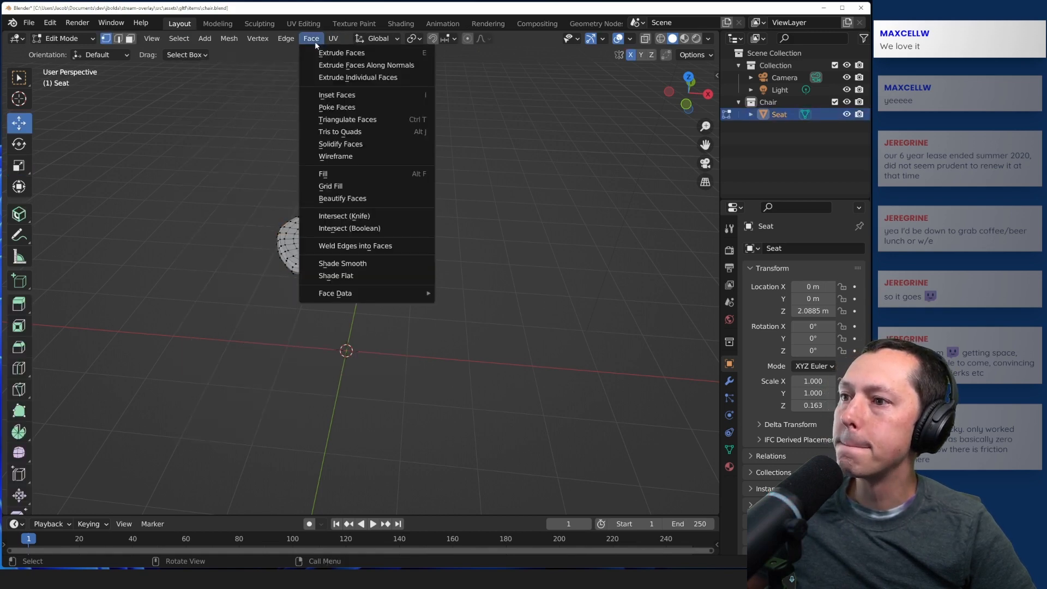
{"action": "left_click_drag", "start_coordinate": [229, 118], "coordinate": [467, 358]}
{"action": "left_click", "coordinate": [312, 38]}
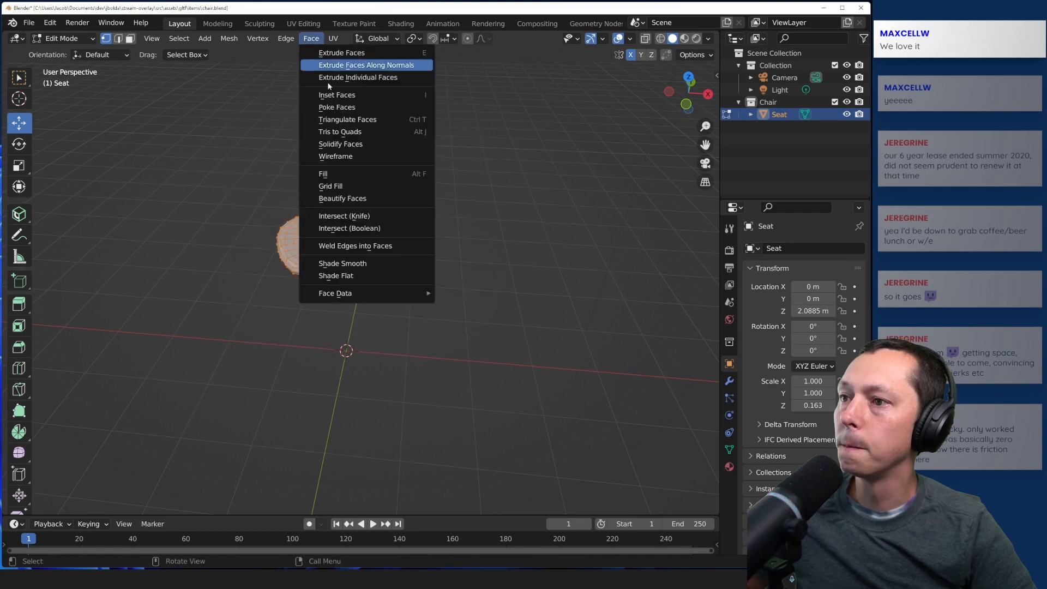
{"action": "left_click", "coordinate": [400, 275]}
- In wireframe shading, select the seat's entire mesh and apply Shade Smooth, then return to solid shading and Object Mode with the seat deselected
{"action": "left_click", "coordinate": [660, 39]}
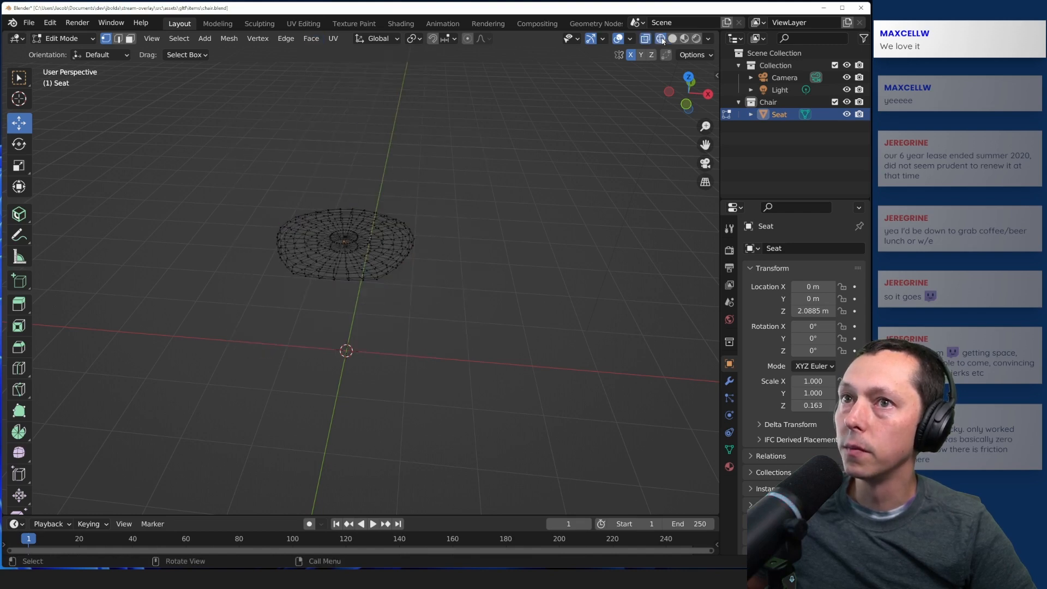
{"action": "left_click_drag", "start_coordinate": [233, 148], "coordinate": [501, 300]}
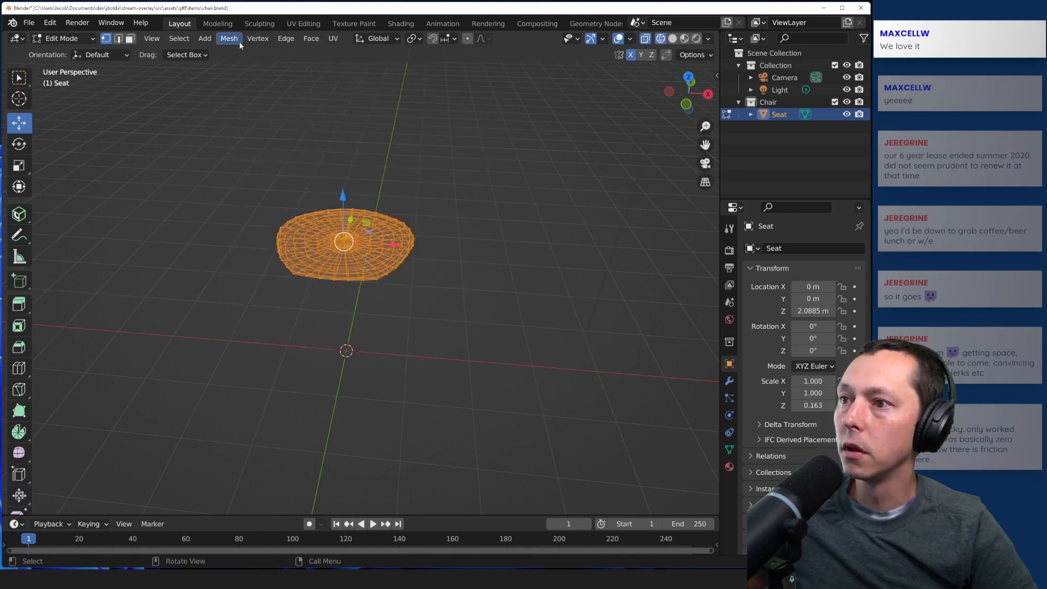
{"action": "left_click", "coordinate": [311, 39]}
{"action": "left_click", "coordinate": [378, 276]}
{"action": "left_click", "coordinate": [501, 255]}
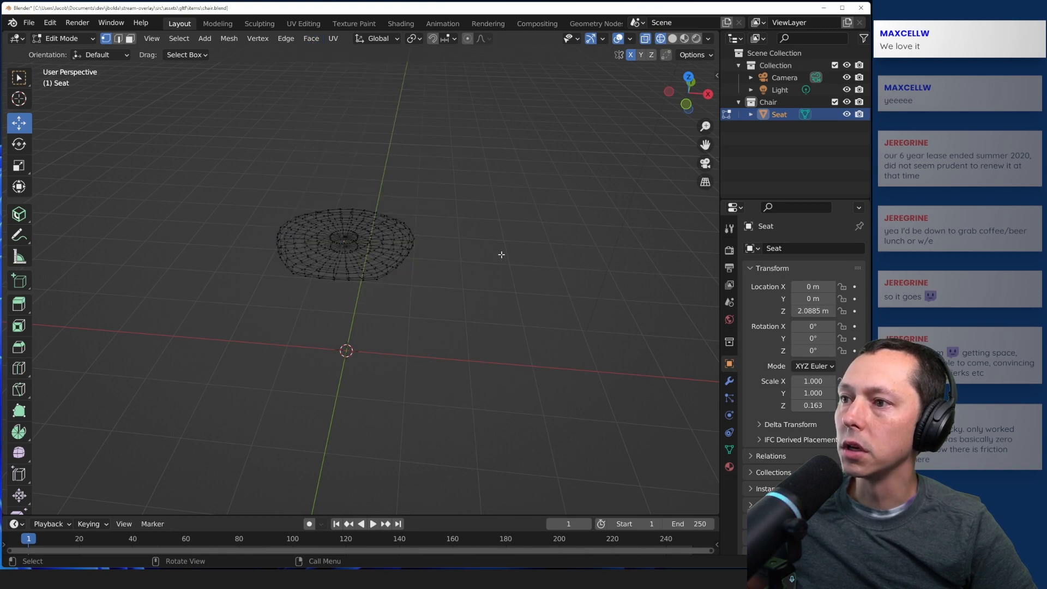
{"action": "left_click", "coordinate": [672, 39]}
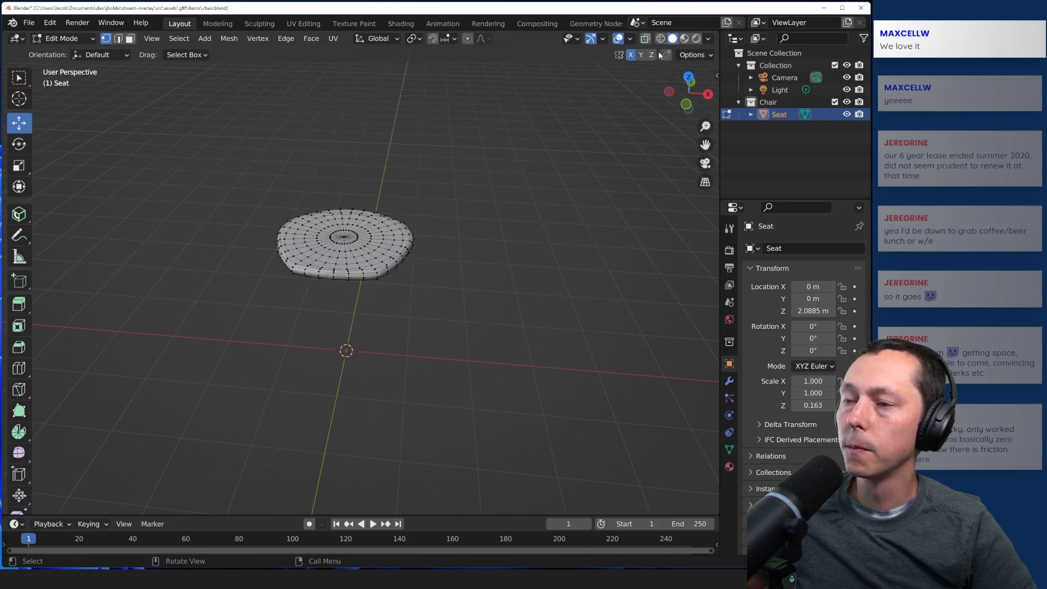
{"action": "key", "text": "Tab"}
{"action": "left_click", "coordinate": [222, 266]}
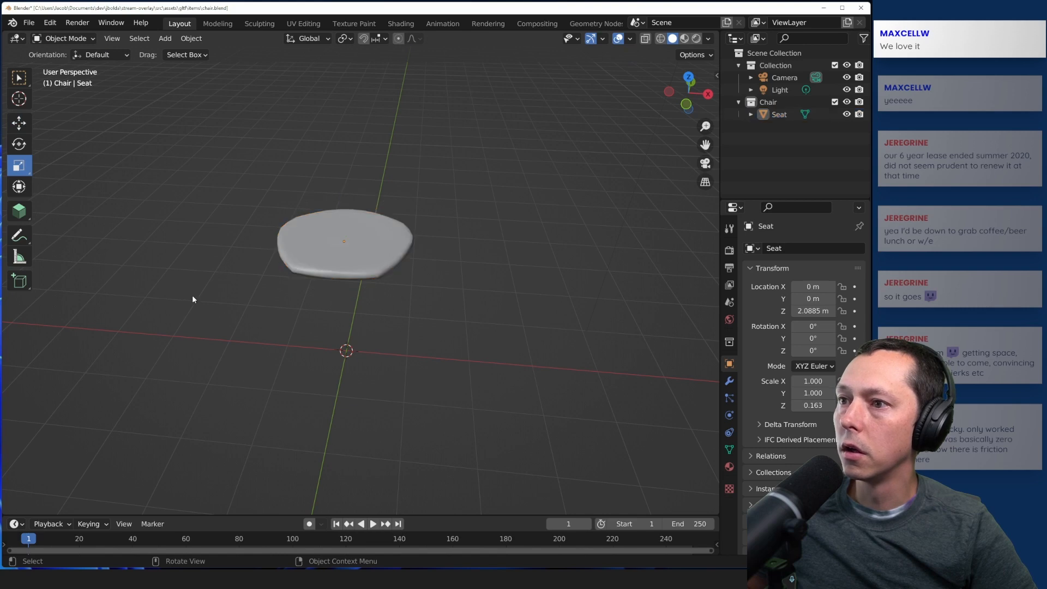
- Add a cylinder mesh at the world origin below the seat, inside the Chair collection
{"action": "middle_click_drag", "start_coordinate": [193, 296], "coordinate": [449, 213]}
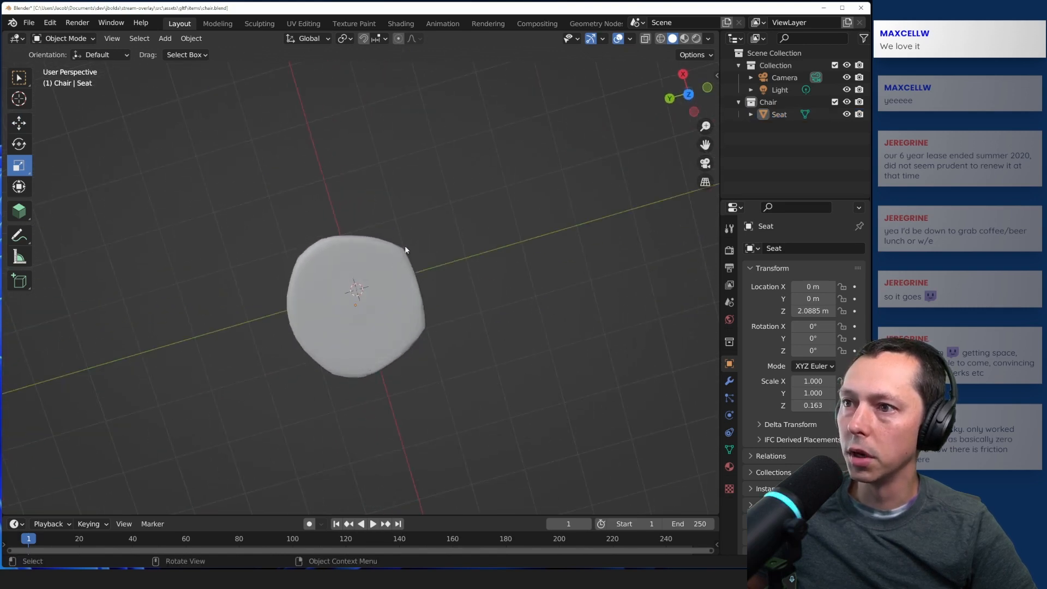
{"action": "middle_click_drag", "start_coordinate": [450, 372], "coordinate": [105, 311]}
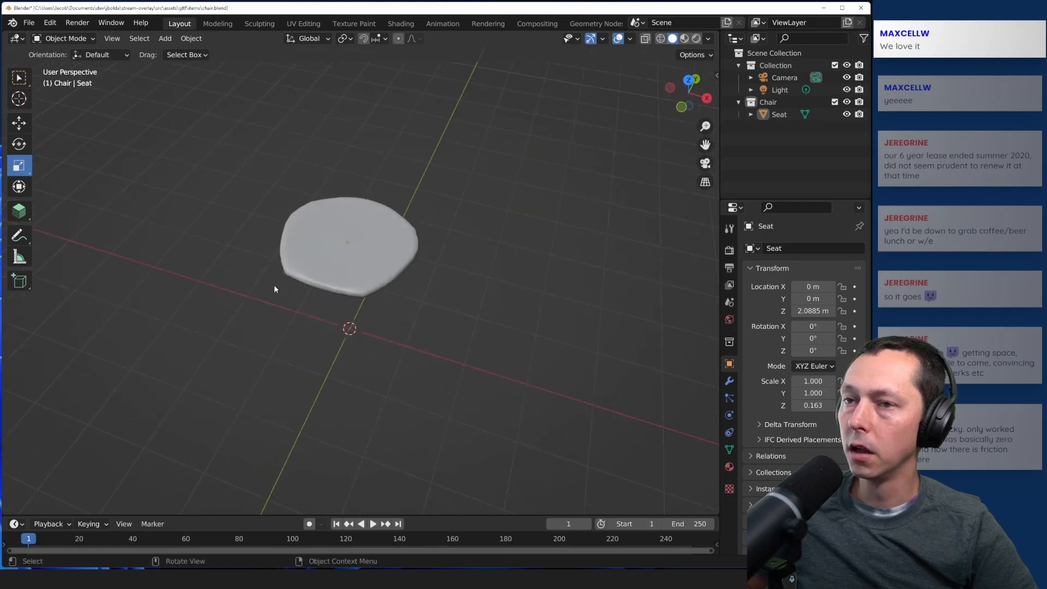
{"action": "left_click", "coordinate": [688, 80]}
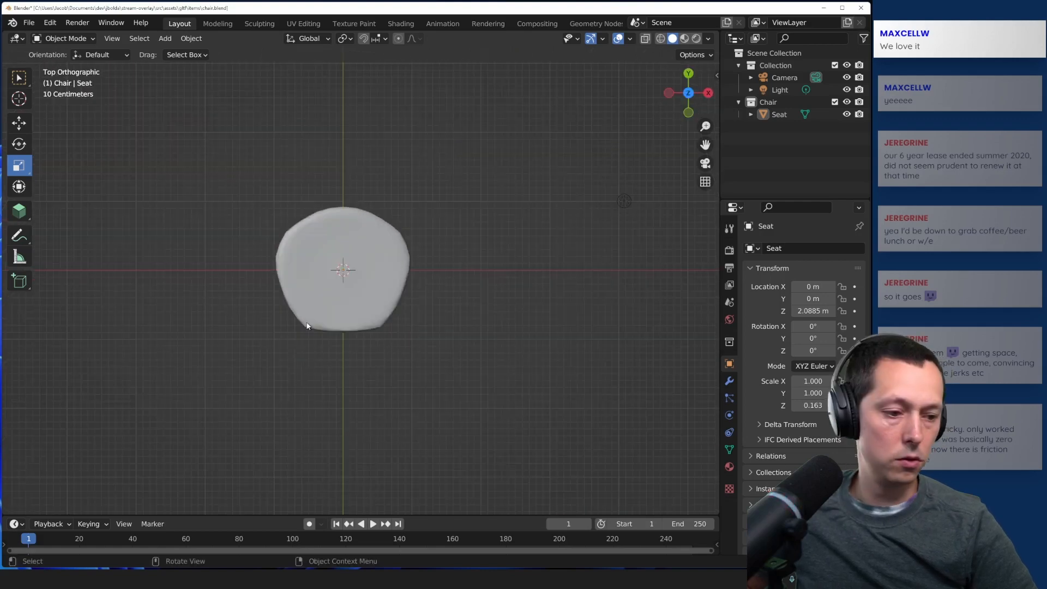
{"action": "middle_click_drag", "start_coordinate": [287, 302], "coordinate": [211, 289]}
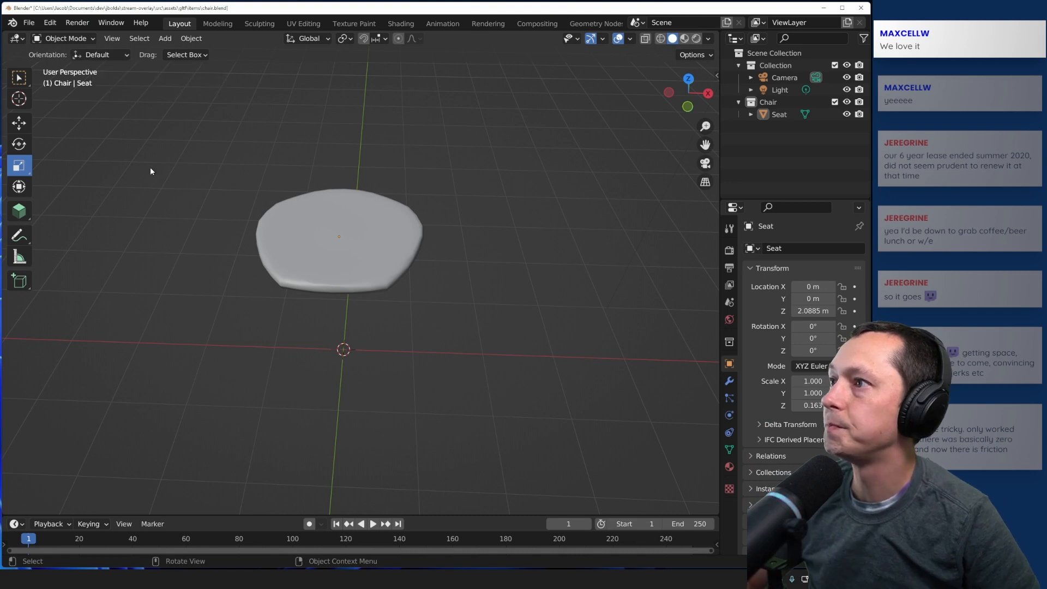
{"action": "middle_click_drag", "start_coordinate": [175, 304], "coordinate": [187, 276]}
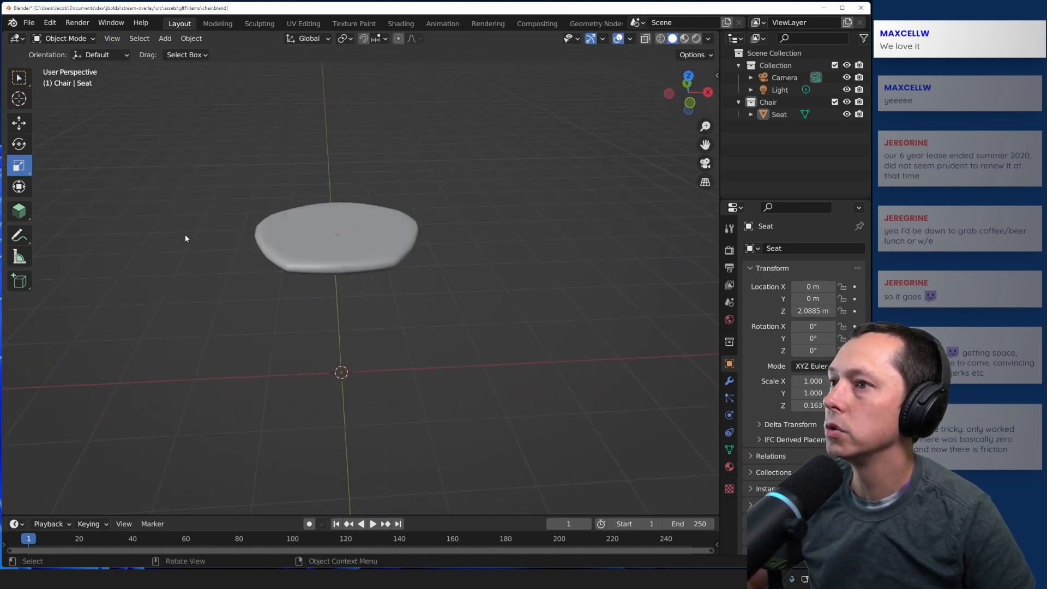
{"action": "key", "text": "shift+a"}
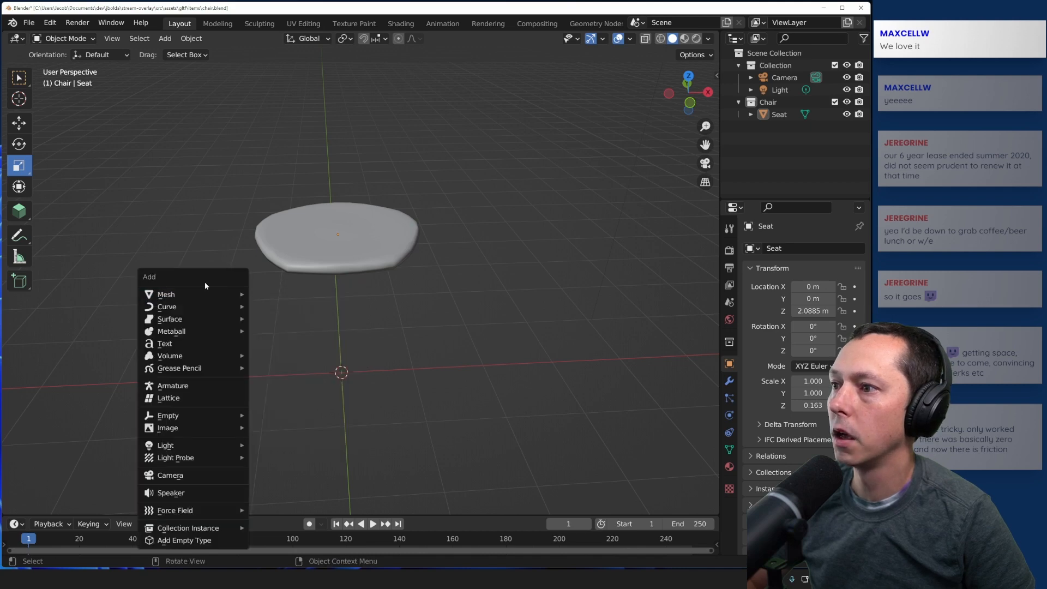
{"action": "mouse_move", "coordinate": [193, 297]}
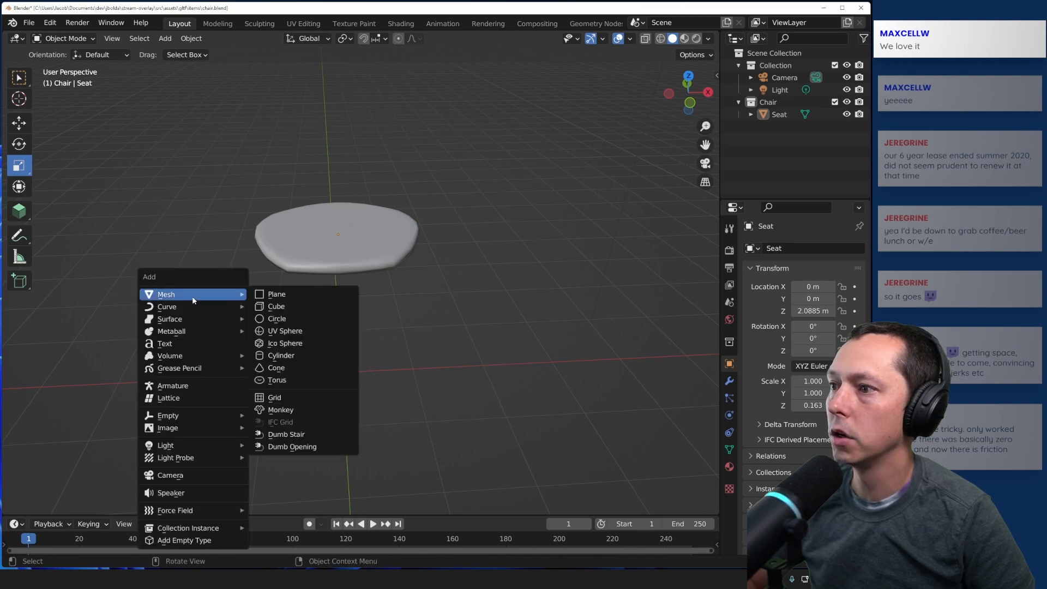
{"action": "left_click", "coordinate": [308, 355]}
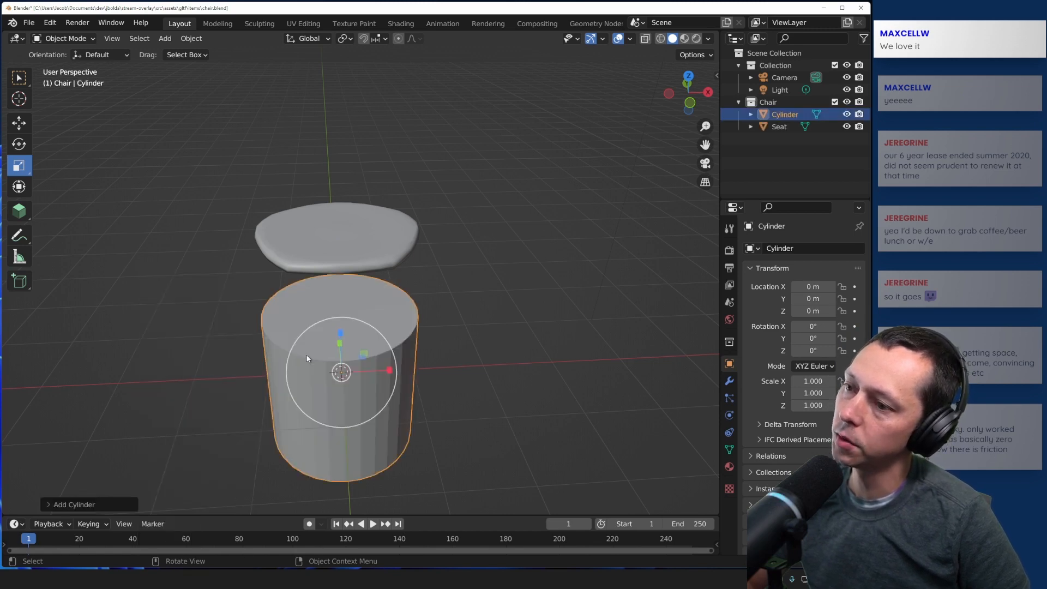
- Try scaling the cylinder along the X axis with the scale gizmo and undo the change
{"action": "middle_click_drag", "start_coordinate": [253, 342], "coordinate": [144, 347]}
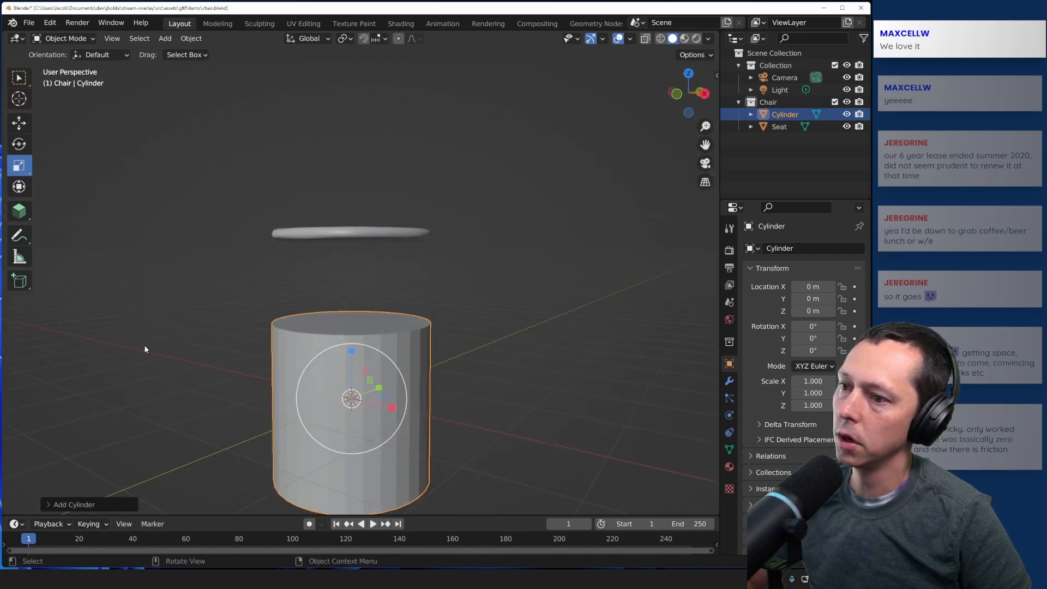
{"action": "left_click", "coordinate": [25, 146]}
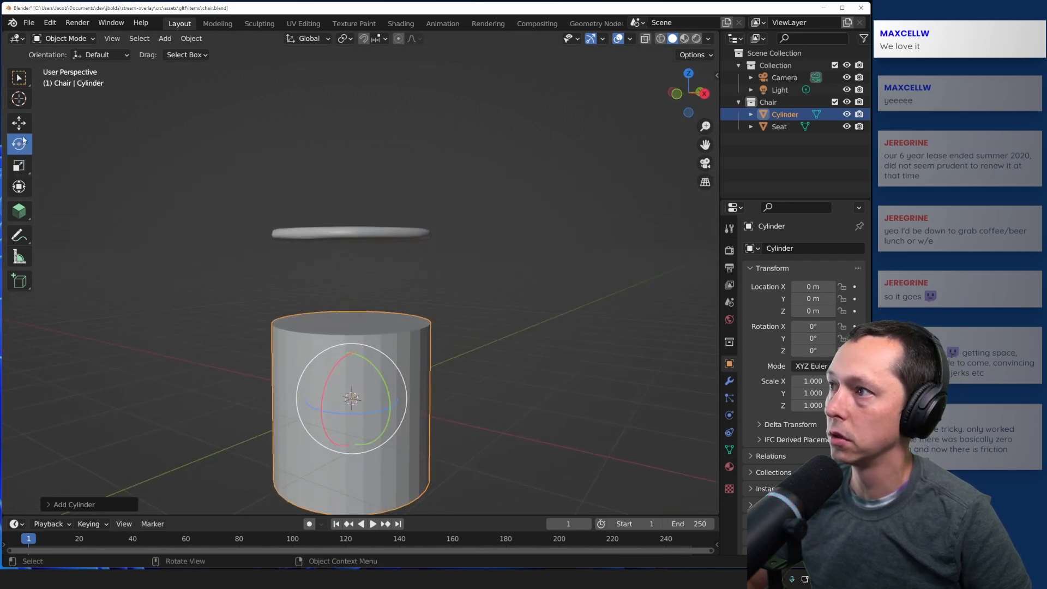
{"action": "left_click", "coordinate": [20, 165]}
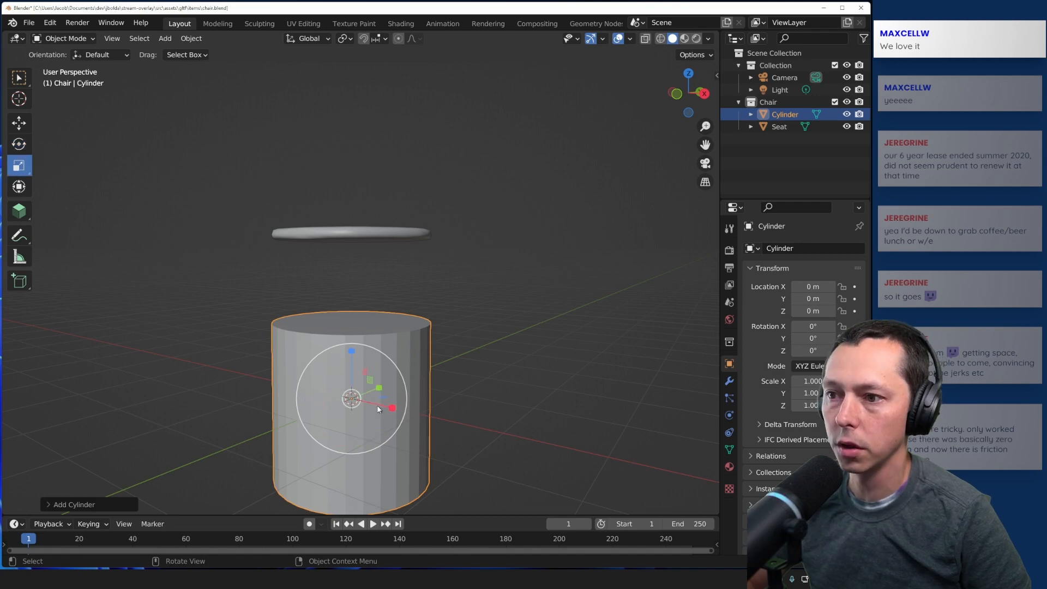
{"action": "mouse_move", "coordinate": [389, 408]}
{"action": "left_mouse_down"}
{"action": "mouse_move", "coordinate": [365, 410]}
{"action": "mouse_move", "coordinate": [400, 397]}
{"action": "mouse_move", "coordinate": [366, 395]}
{"action": "mouse_move", "coordinate": [383, 389]}
{"action": "left_mouse_up"}
{"action": "key", "text": "ctrl+z"}
{"action": "key", "text": "ctrl+z"}
{"action": "key", "text": "ctrl+z"}
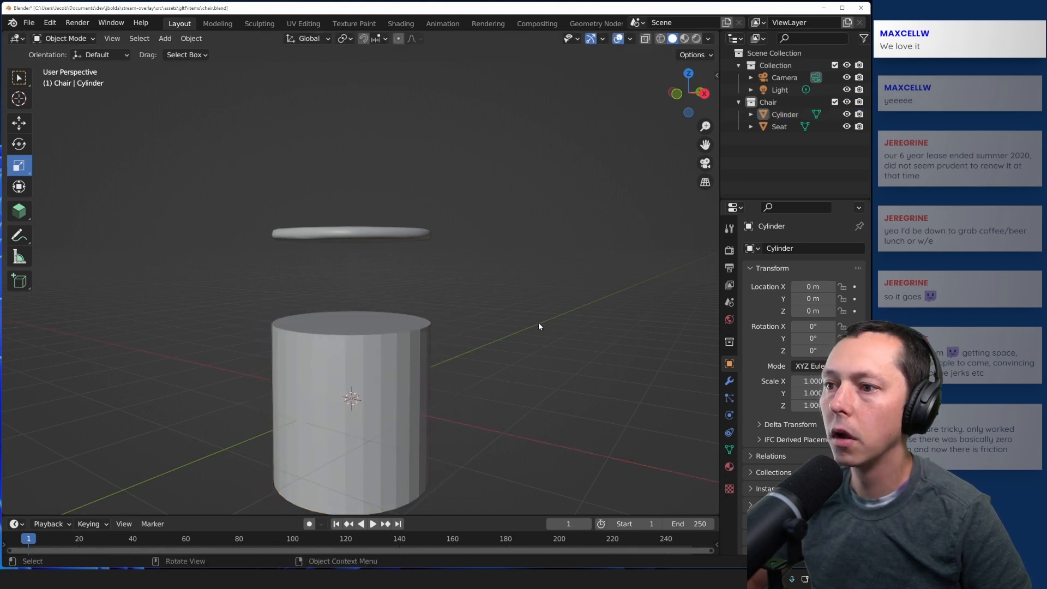
{"action": "middle_click_drag", "start_coordinate": [538, 326], "coordinate": [491, 344]}
{"action": "left_click", "coordinate": [377, 357], "text": "shift"}
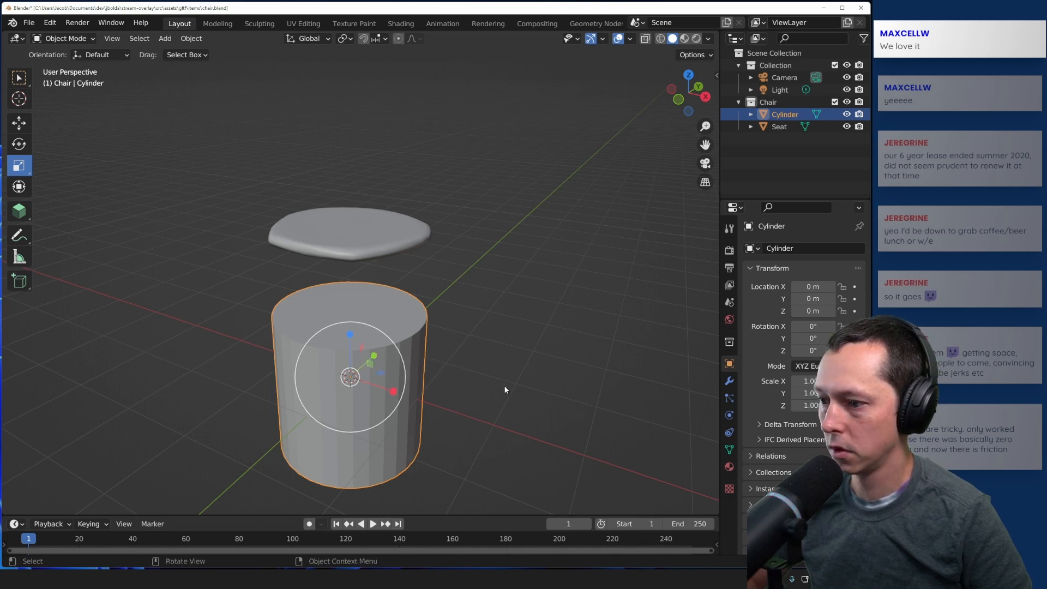
{"action": "key", "text": "s"}
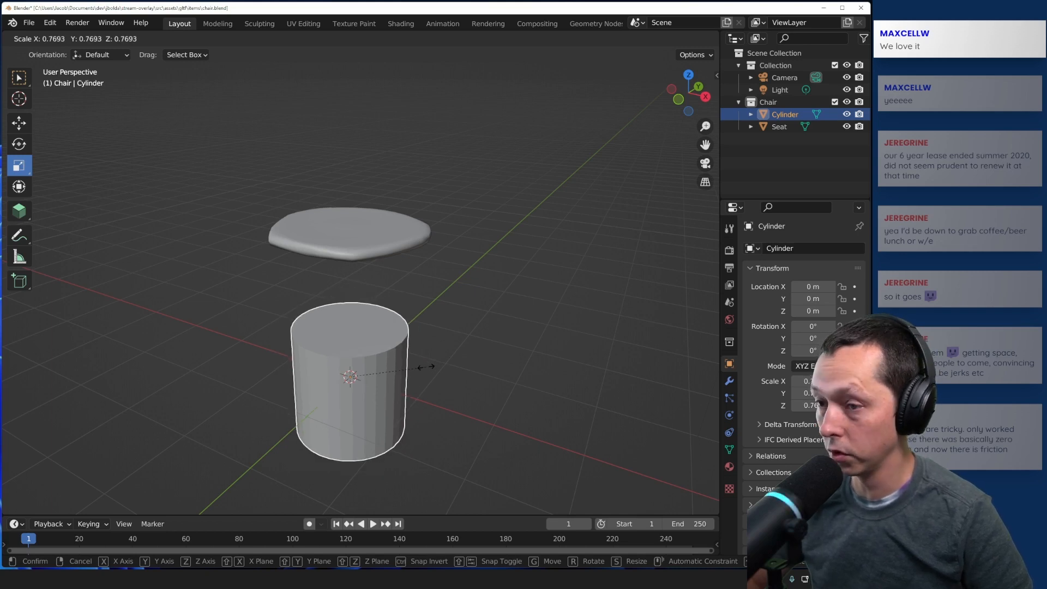
{"action": "key", "text": "x"}
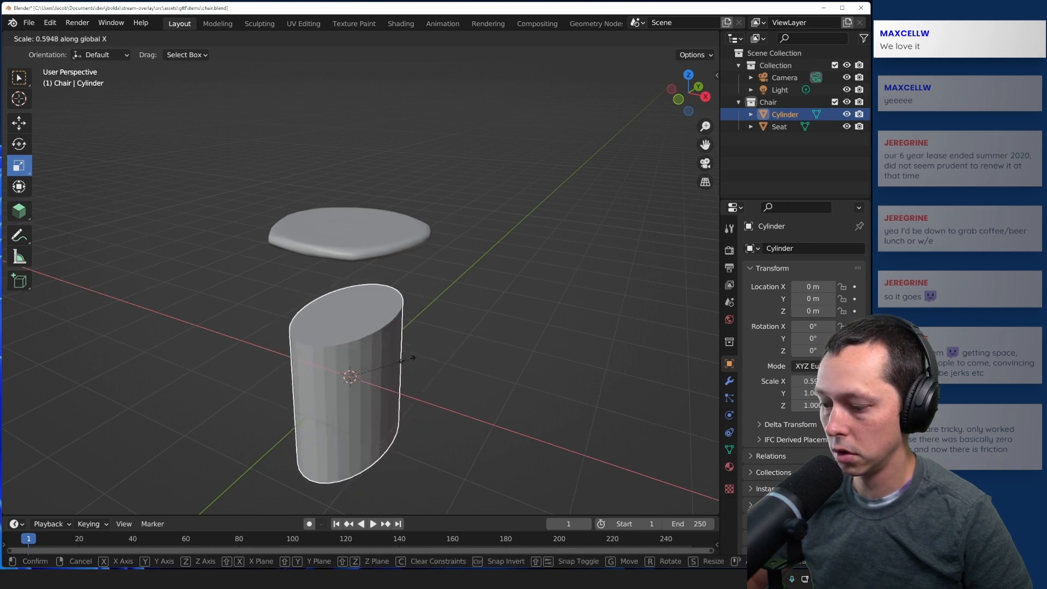
{"action": "key", "text": "y"}
{"action": "key", "text": "y"}
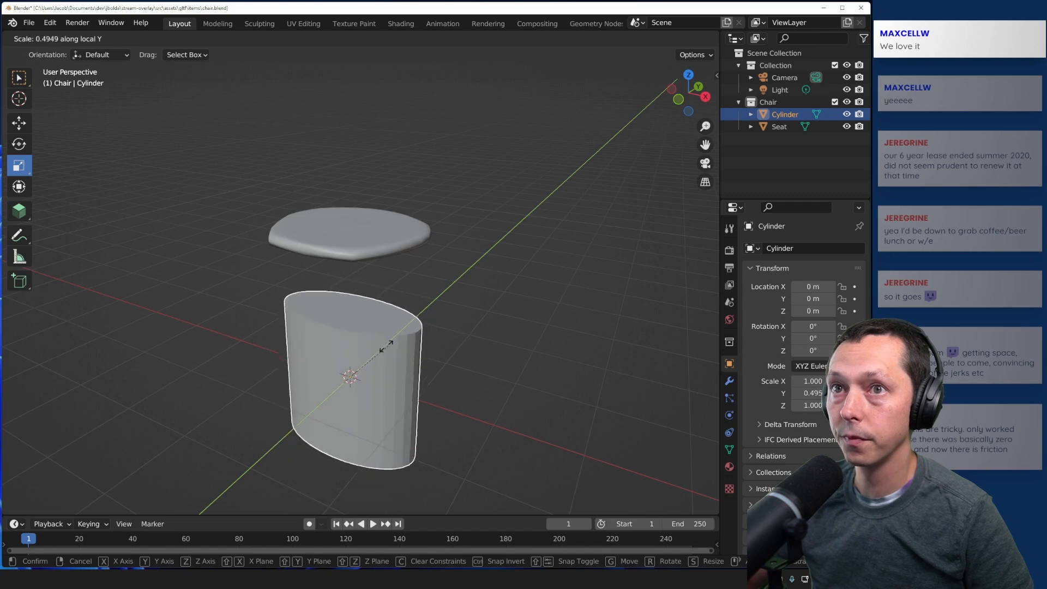
{"action": "key", "text": "x"}
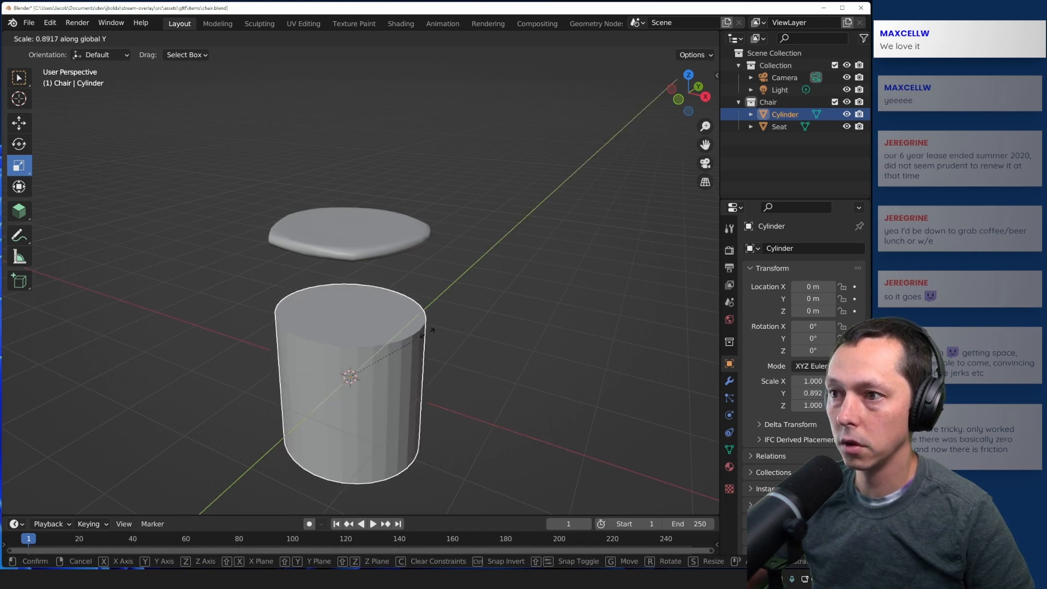
{"action": "key", "text": "y"}
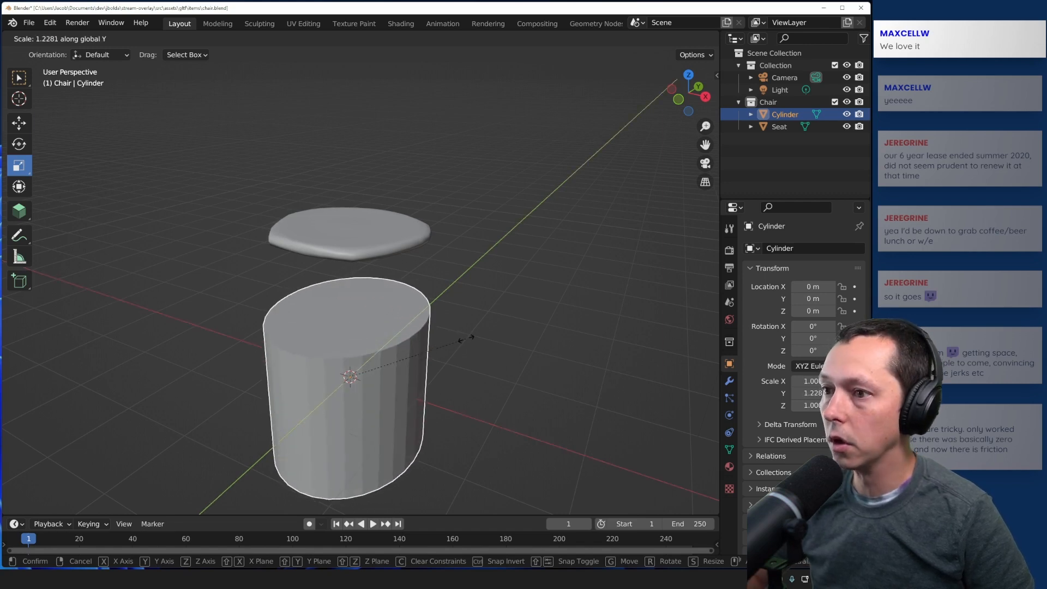
{"action": "key", "text": "Escape"}
{"action": "left_click", "coordinate": [462, 336]}
{"action": "key", "text": "ctrl+z"}
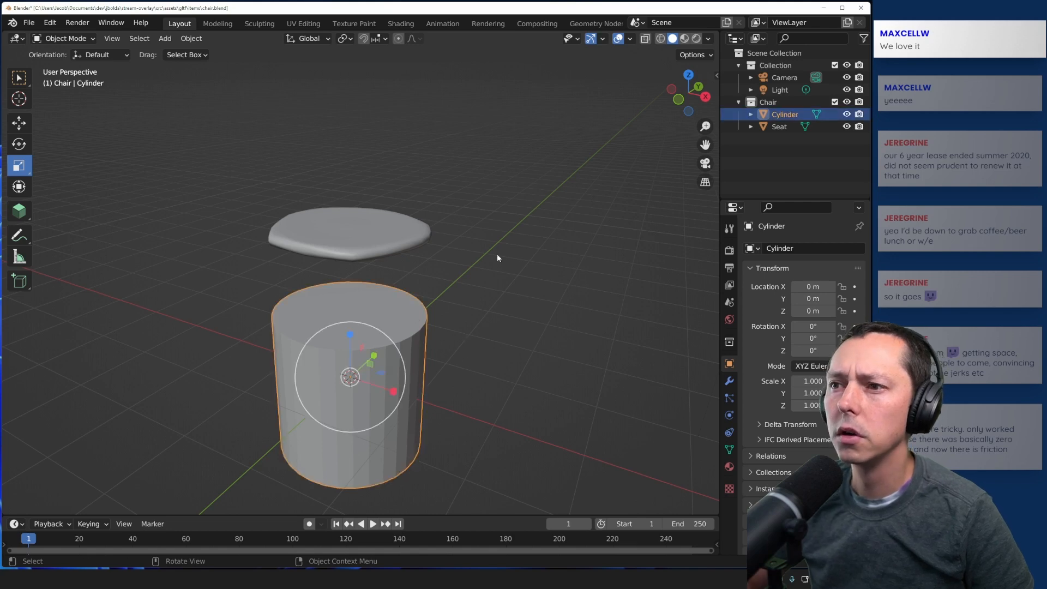
- Show the cylinder's transform values in the viewport and set its X and Y dimensions to 0.5 m
{"action": "key", "text": "n"}
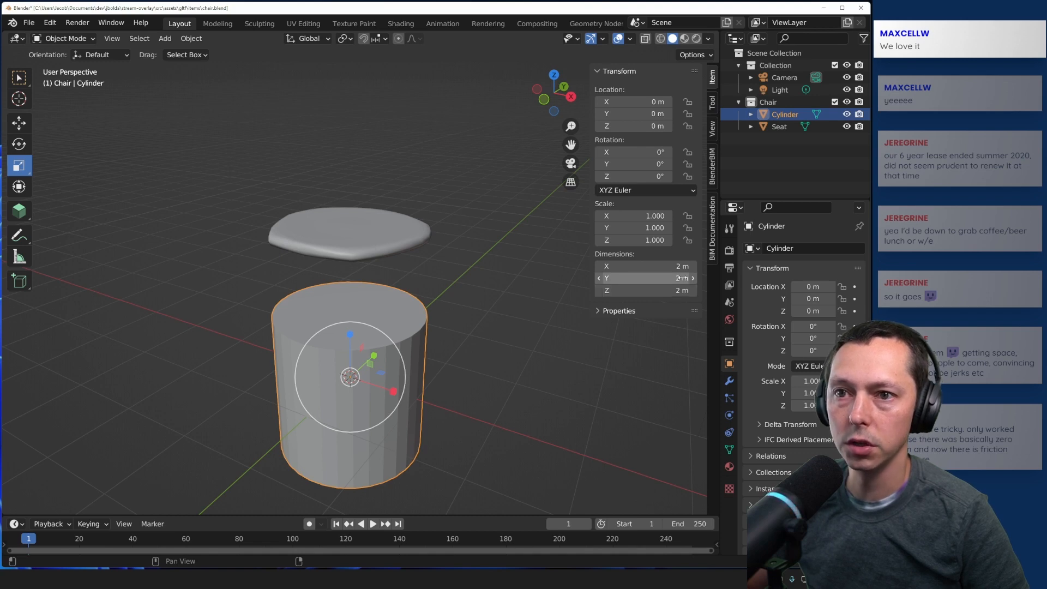
{"action": "left_click", "coordinate": [682, 278]}
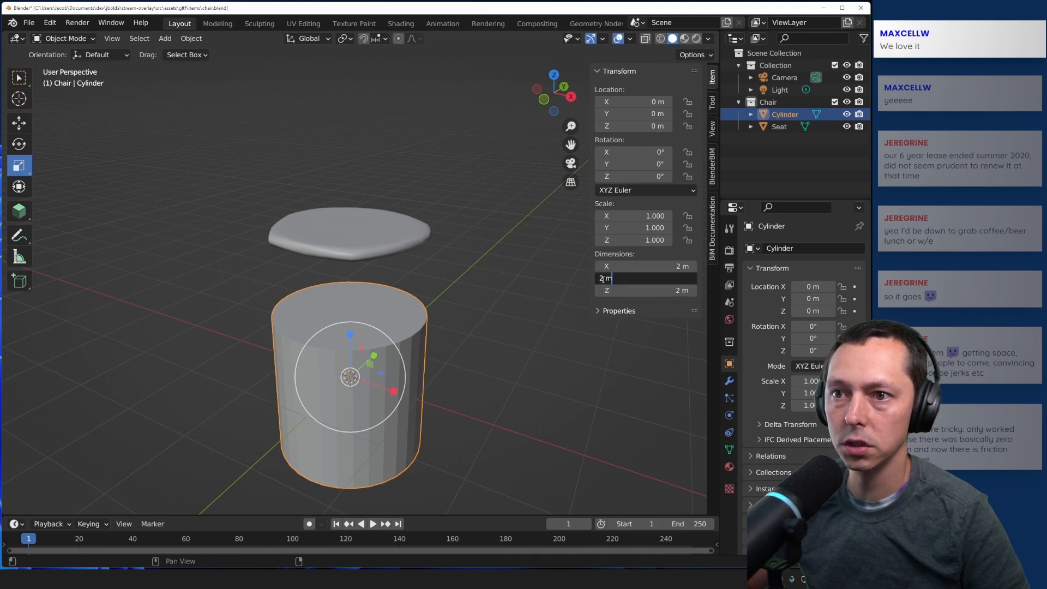
{"action": "type", "text": "0.5"}
{"action": "key", "text": "Return"}
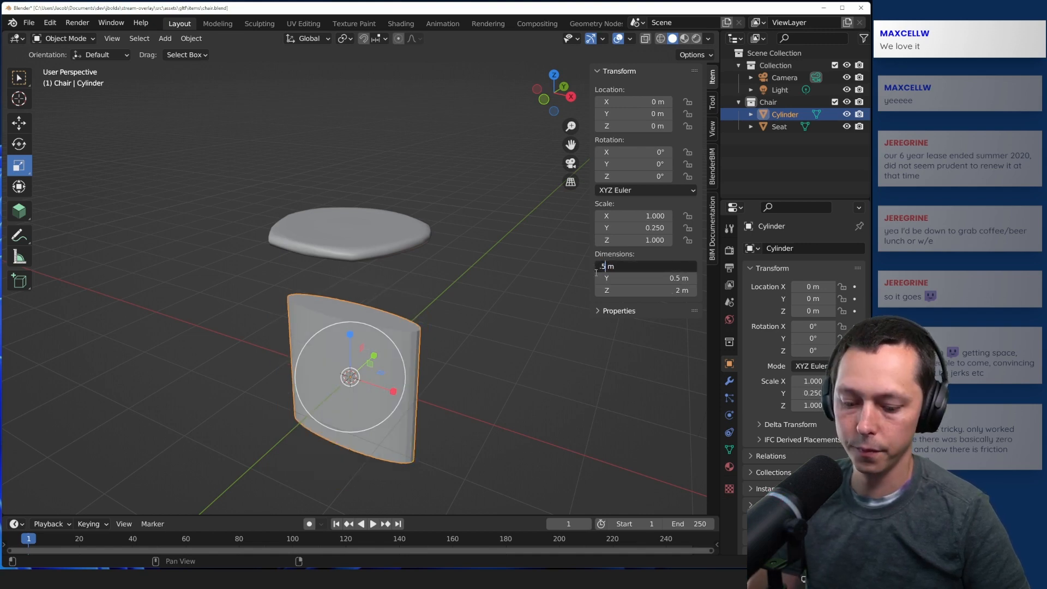
{"action": "key", "text": "Return"}
{"action": "left_click", "coordinate": [416, 343]}
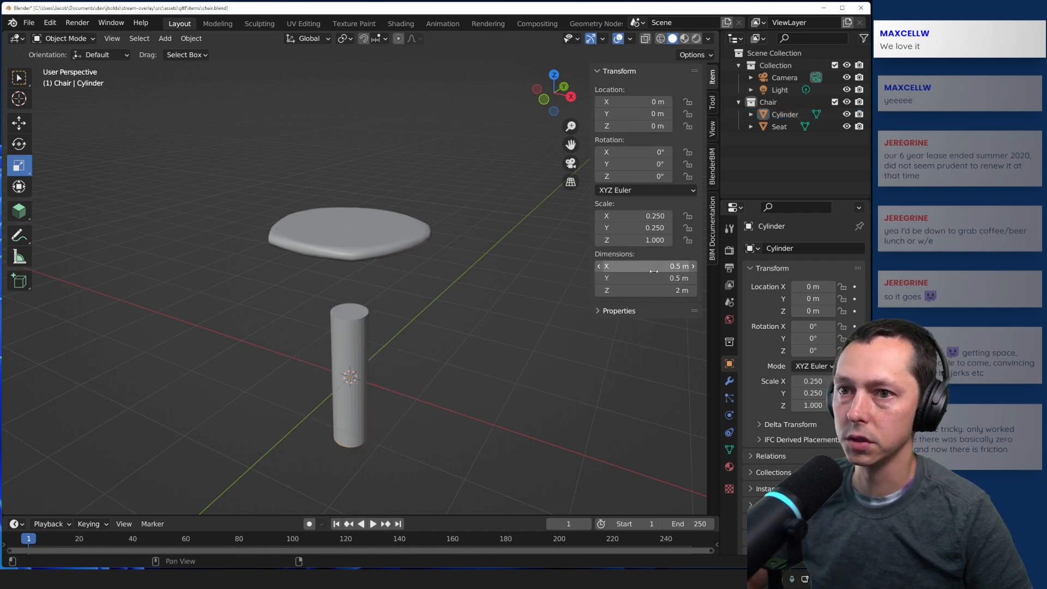
- Thin the cylinder into a leg by setting its X and Y dimensions to 0.15 m
{"action": "left_click", "coordinate": [672, 265]}
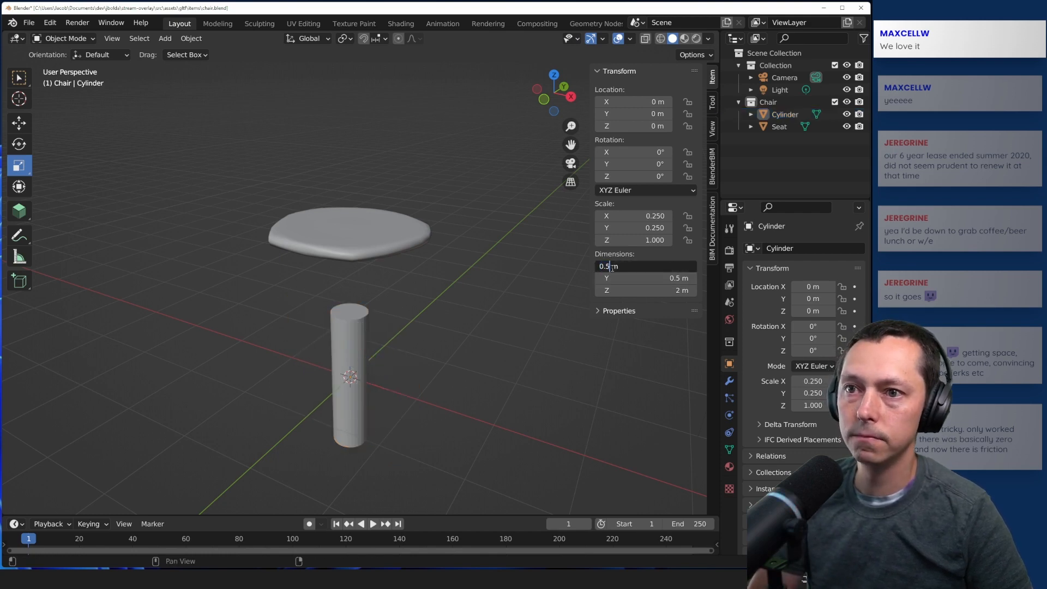
{"action": "key", "text": "Return"}
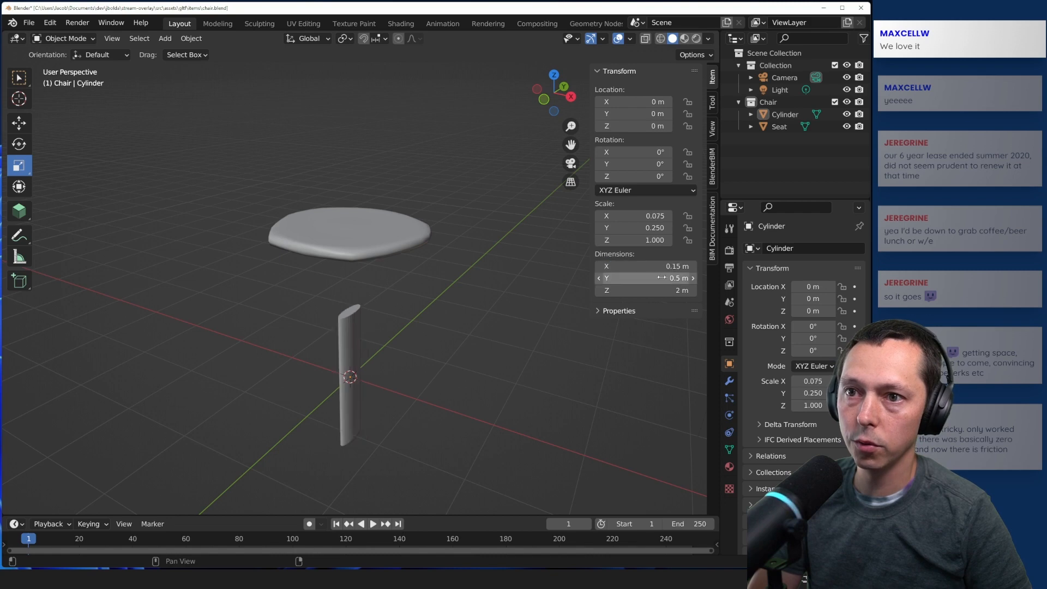
{"action": "double_click", "coordinate": [675, 278]}
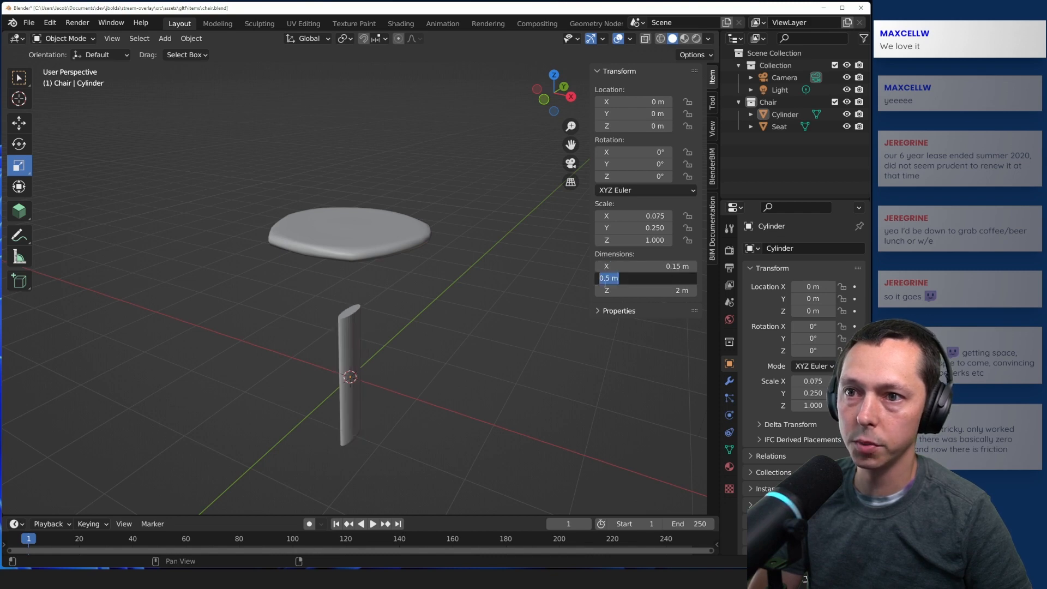
{"action": "type", "text": "1"}
{"action": "key", "text": "Return"}
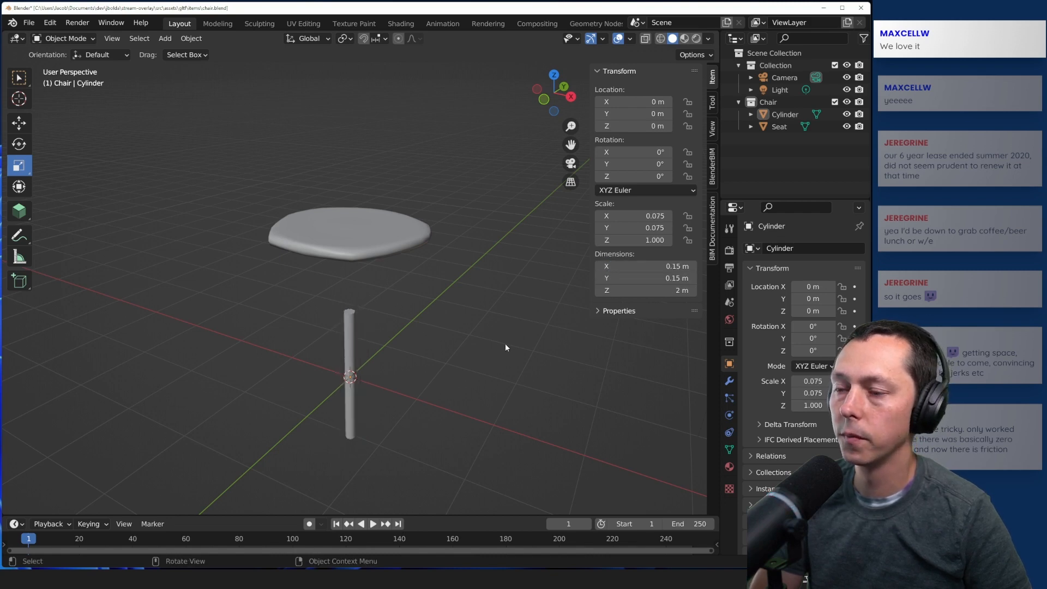
- Select the thin cylinder and set its Z dimension to 0.5 m
{"action": "middle_click_drag", "start_coordinate": [442, 412], "coordinate": [458, 396]}
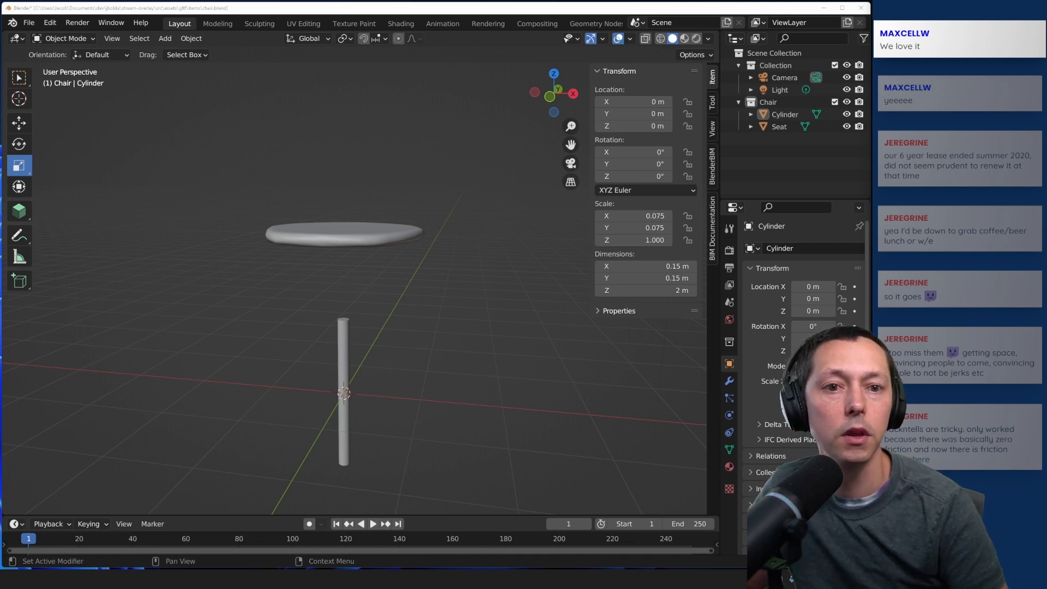
{"action": "left_click", "coordinate": [345, 337]}
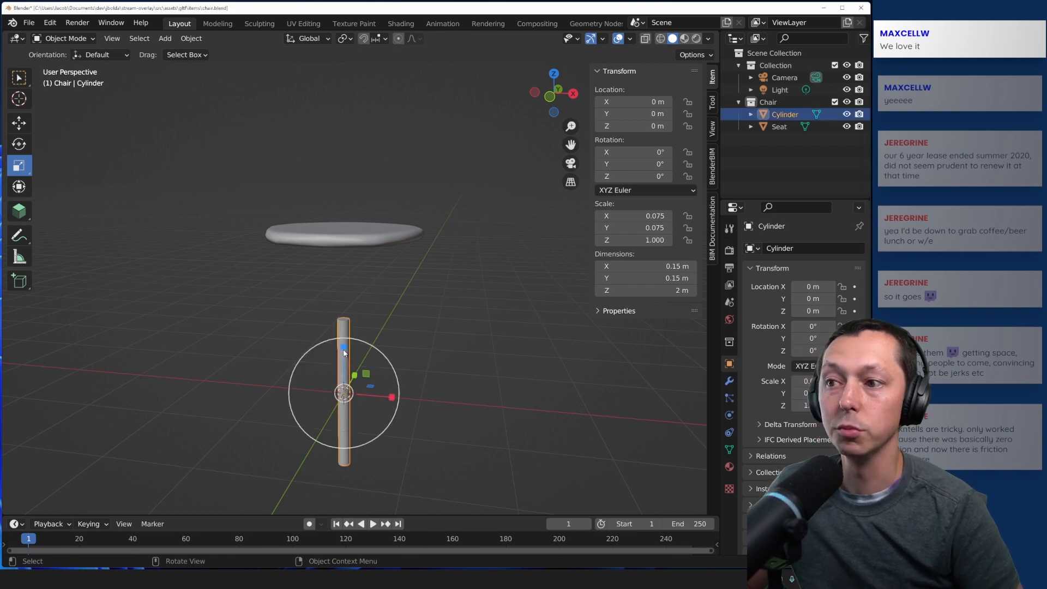
{"action": "left_click", "coordinate": [671, 289]}
{"action": "key", "text": "Home"}
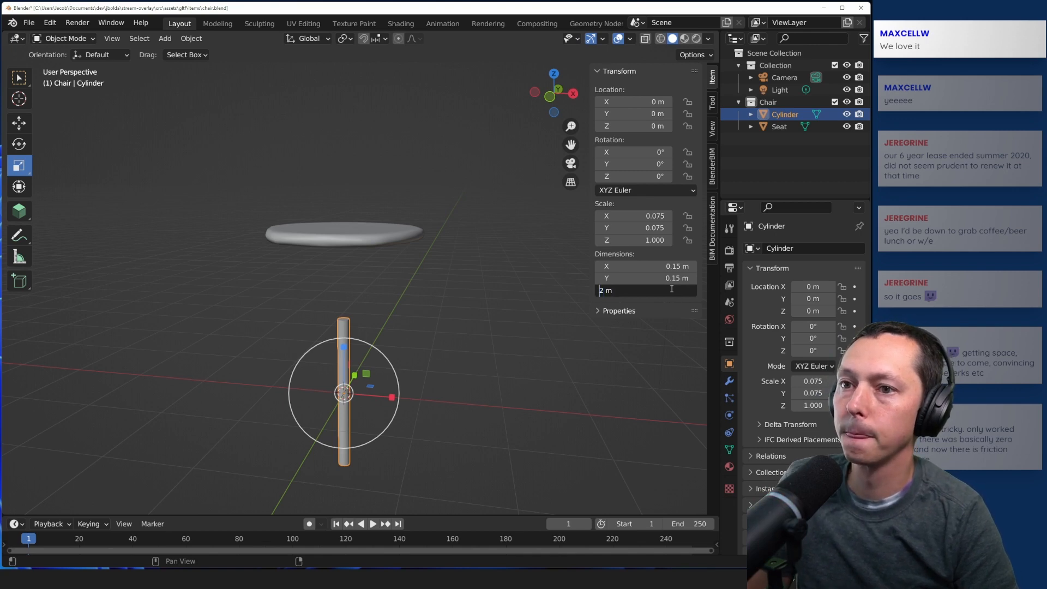
{"action": "type", "text": ".5"}
{"action": "key", "text": "Return"}
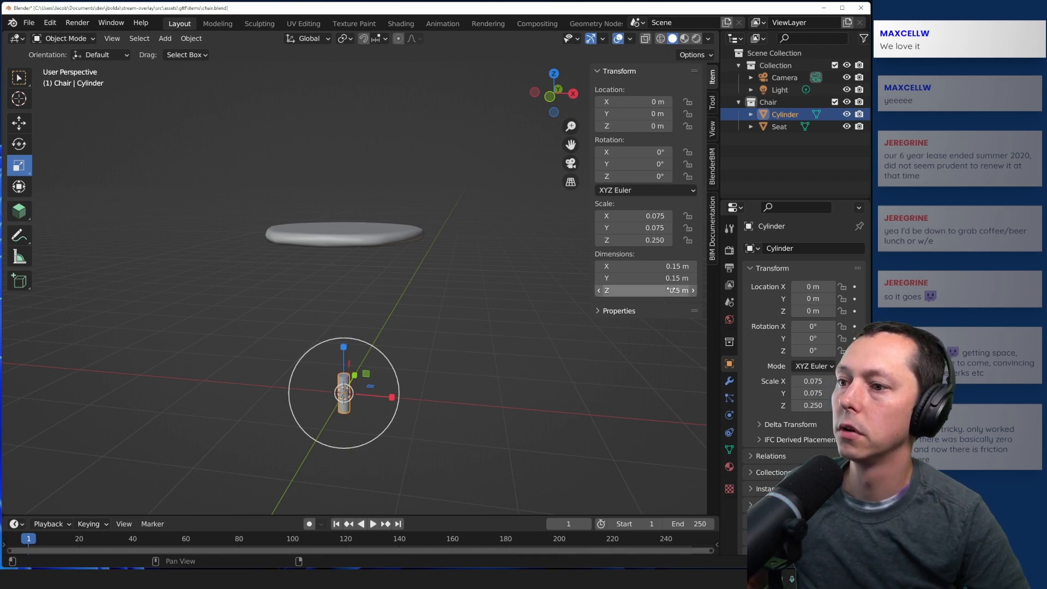
- Check the seat's dimensions, reselect the cylinder and set its Z dimension to 1 m
{"action": "left_click", "coordinate": [340, 243]}
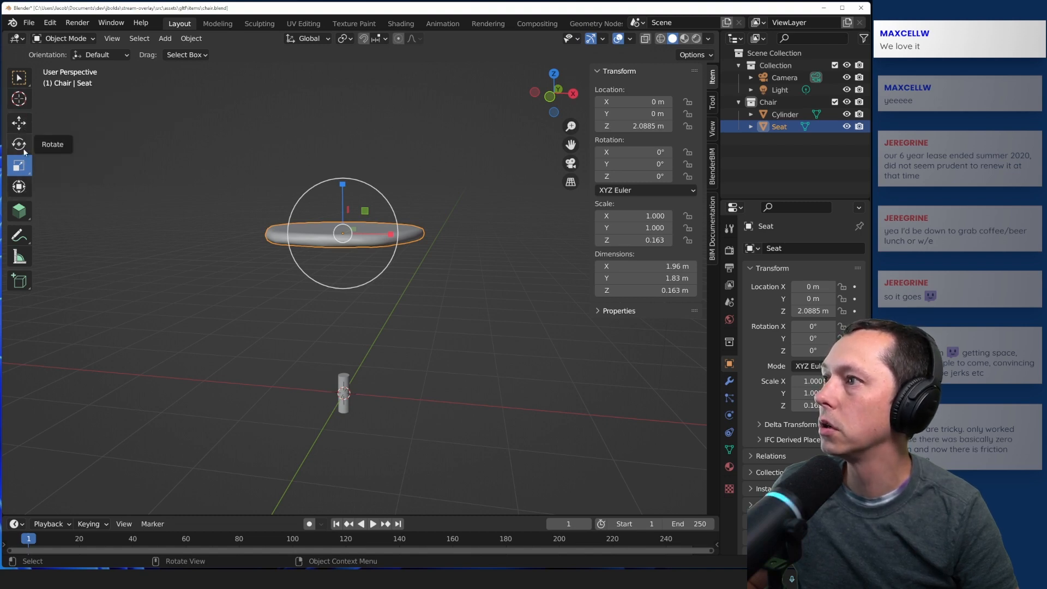
{"action": "left_click", "coordinate": [221, 304]}
{"action": "left_click", "coordinate": [340, 381]}
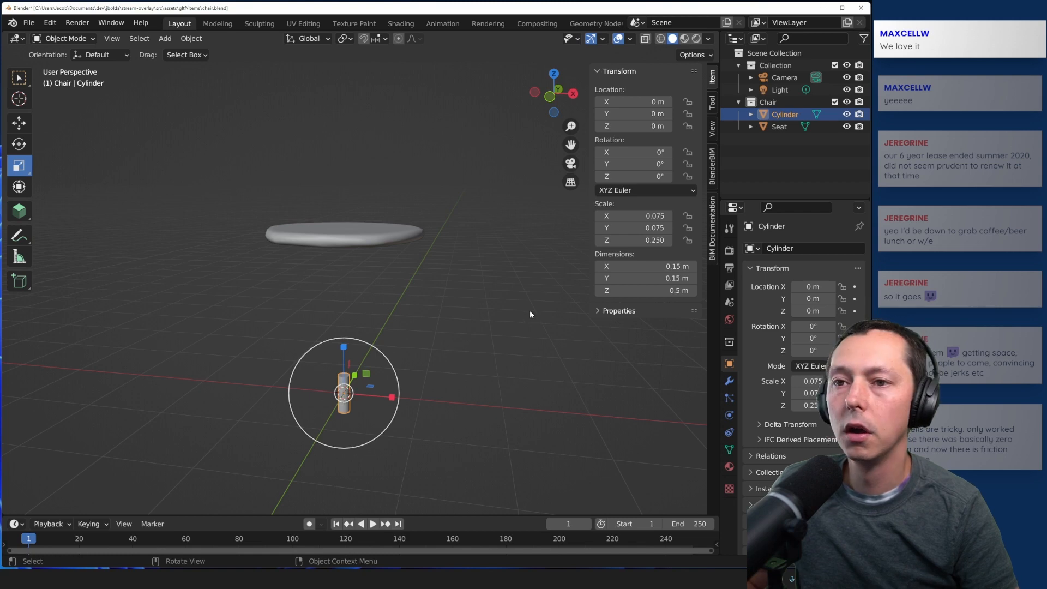
{"action": "left_click", "coordinate": [675, 290]}
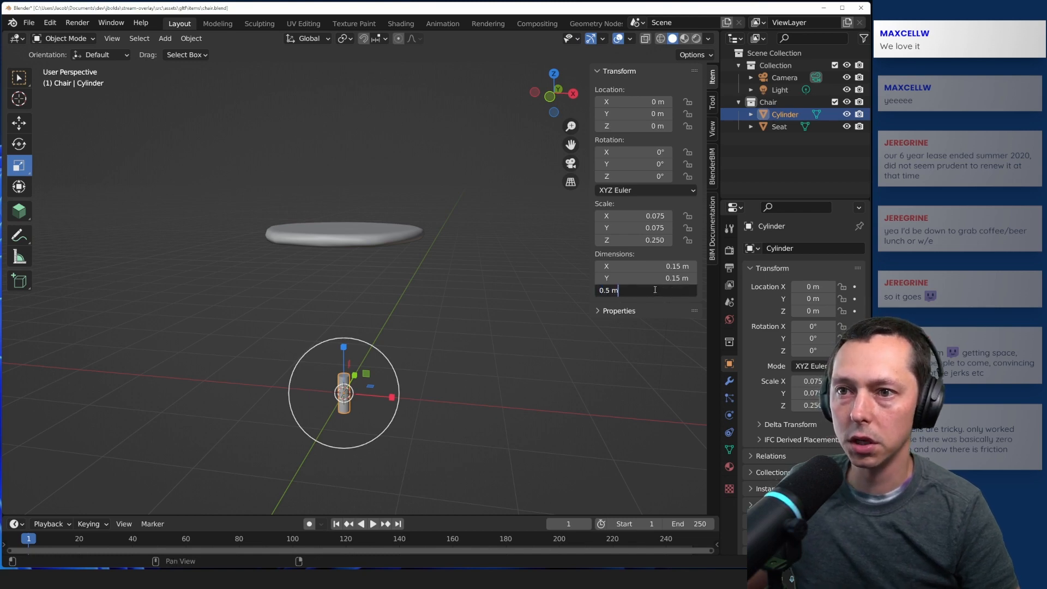
{"action": "type", "text": "1"}
{"action": "key", "text": "Return"}
{"action": "left_click", "coordinate": [349, 382]}
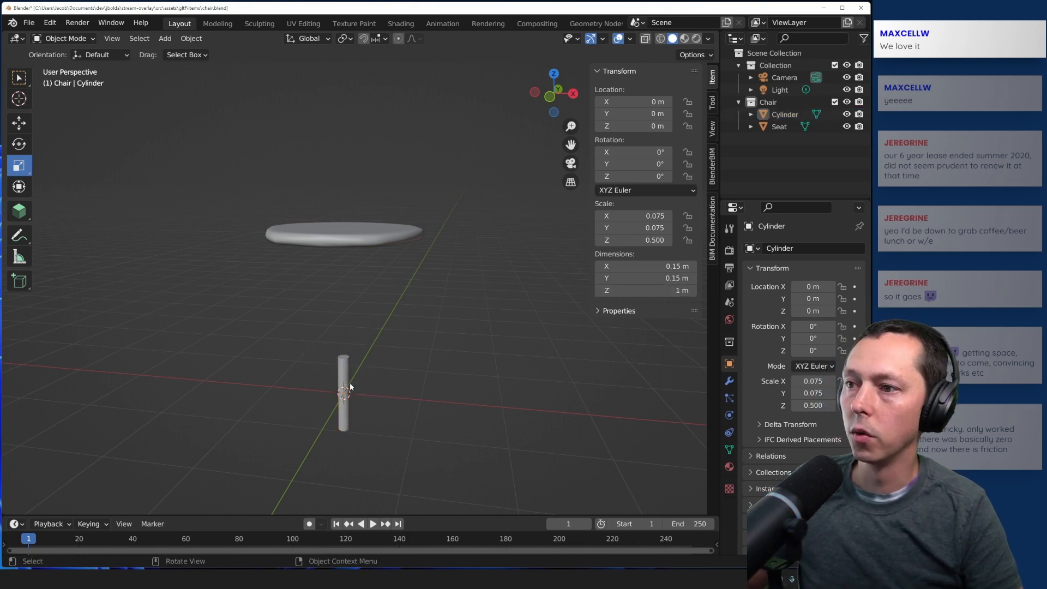
- Set the cylinder's Z dimension to 1.5 m and deselect it
{"action": "middle_click_drag", "start_coordinate": [391, 347], "coordinate": [351, 346]}
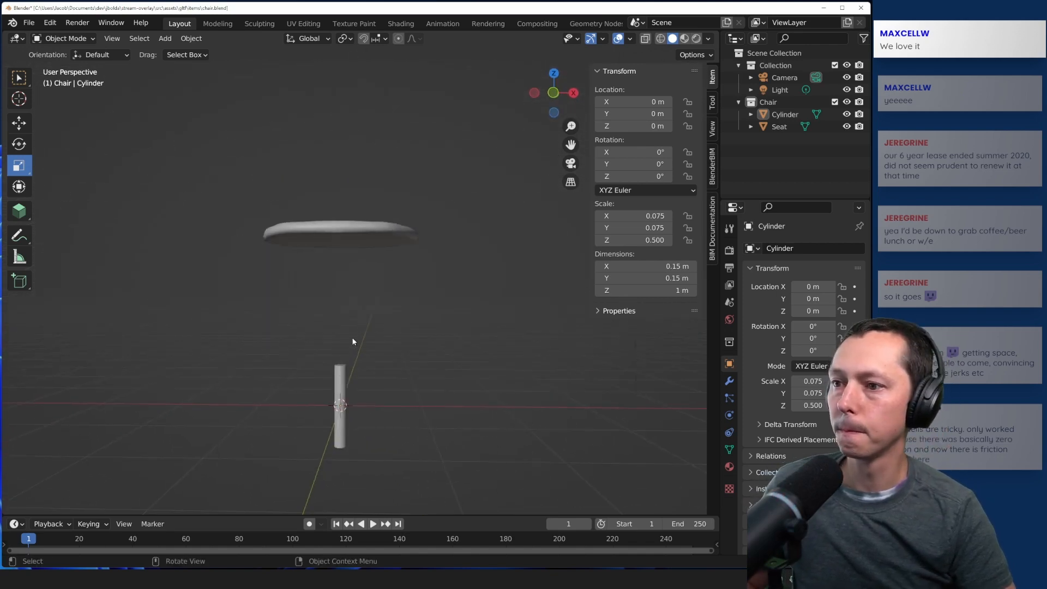
{"action": "left_click", "coordinate": [342, 359]}
{"action": "left_click", "coordinate": [648, 290]}
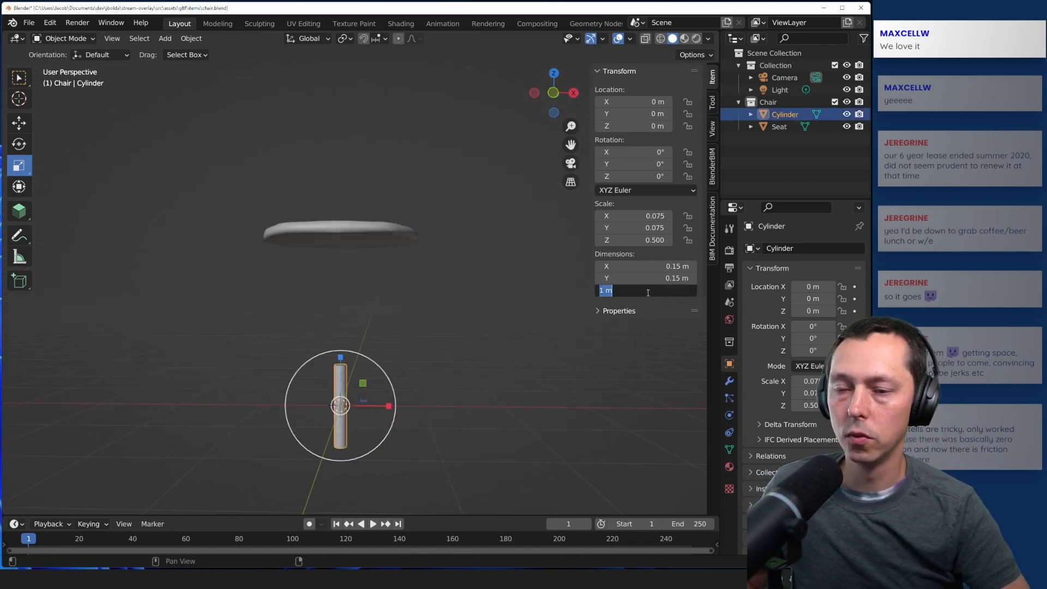
{"action": "key", "text": "Right"}
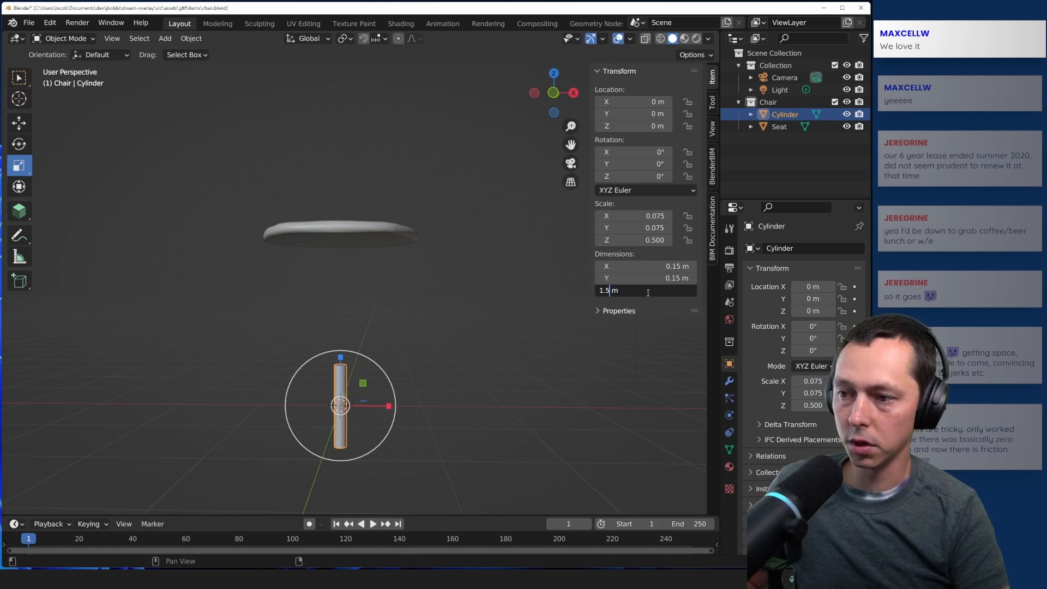
{"action": "type", "text": ".5"}
{"action": "key", "text": "Return"}
{"action": "left_click", "coordinate": [396, 339]}
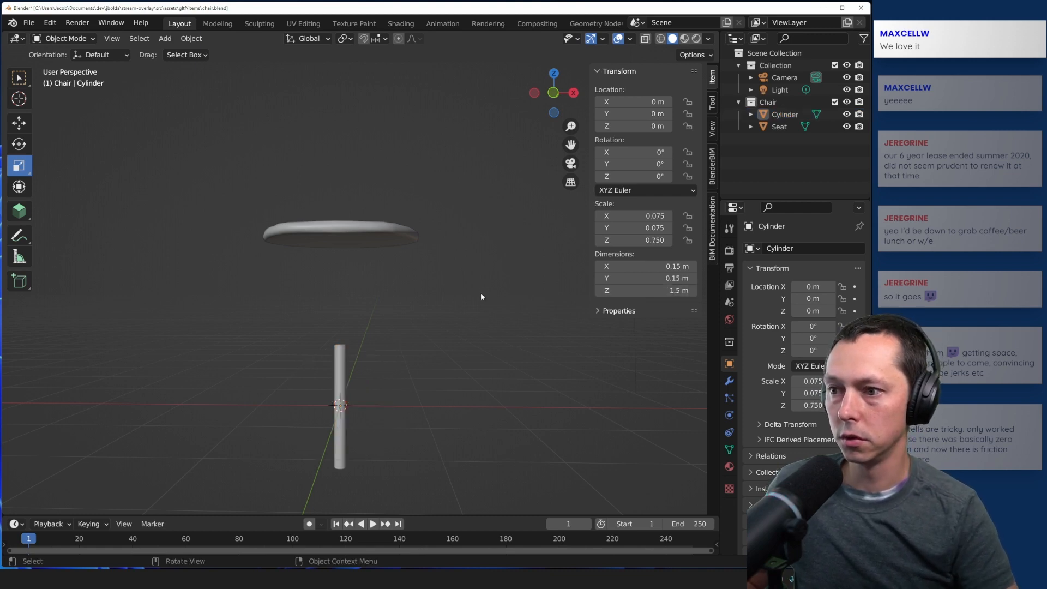
- Raise the cylinder along the Z axis to about 1.23 m so its top sits just beneath the seat, and deselect it
{"action": "middle_click_drag", "start_coordinate": [480, 292], "coordinate": [497, 370]}
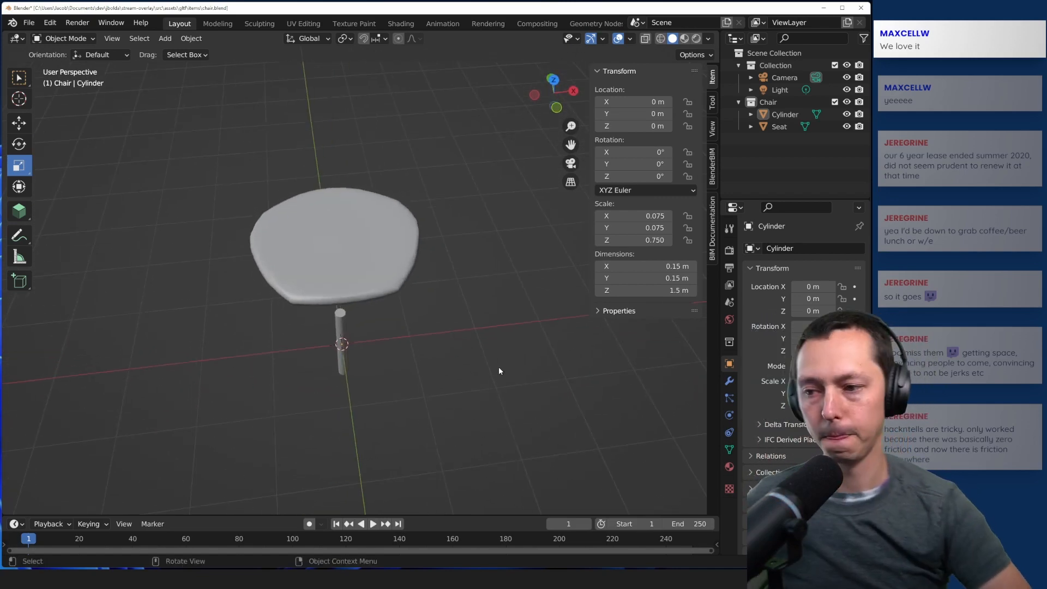
{"action": "scroll", "coordinate": [336, 332], "scroll_direction": "up", "scroll_amount": 4}
{"action": "middle_click_drag", "start_coordinate": [369, 339], "coordinate": [317, 419]}
{"action": "left_click", "coordinate": [321, 419]}
{"action": "key", "text": "m"}
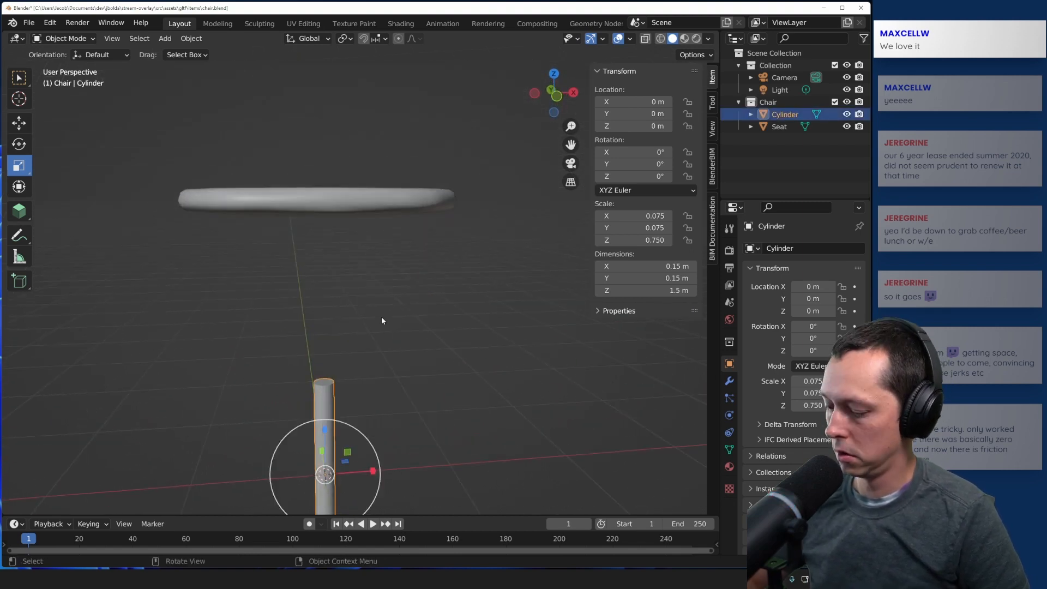
{"action": "key", "text": "g"}
{"action": "key", "text": "y"}
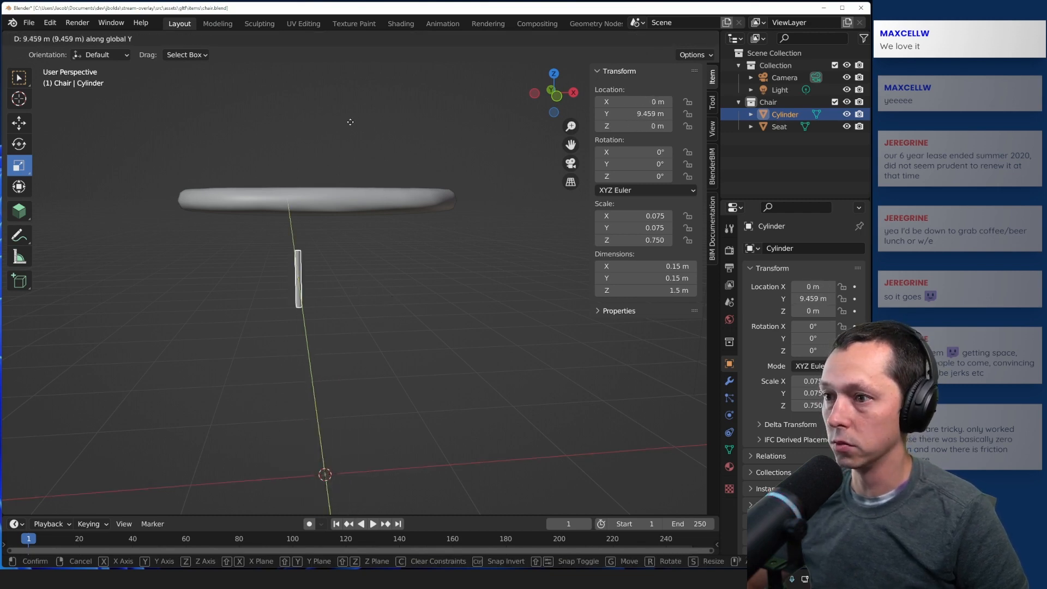
{"action": "key", "text": "z"}
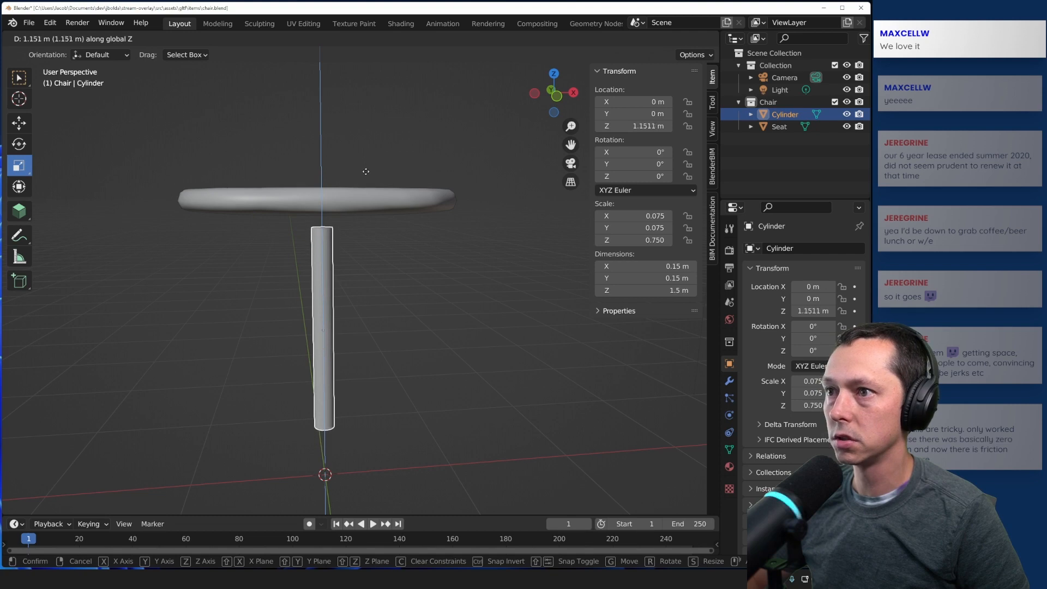
{"action": "left_click", "coordinate": [366, 160]}
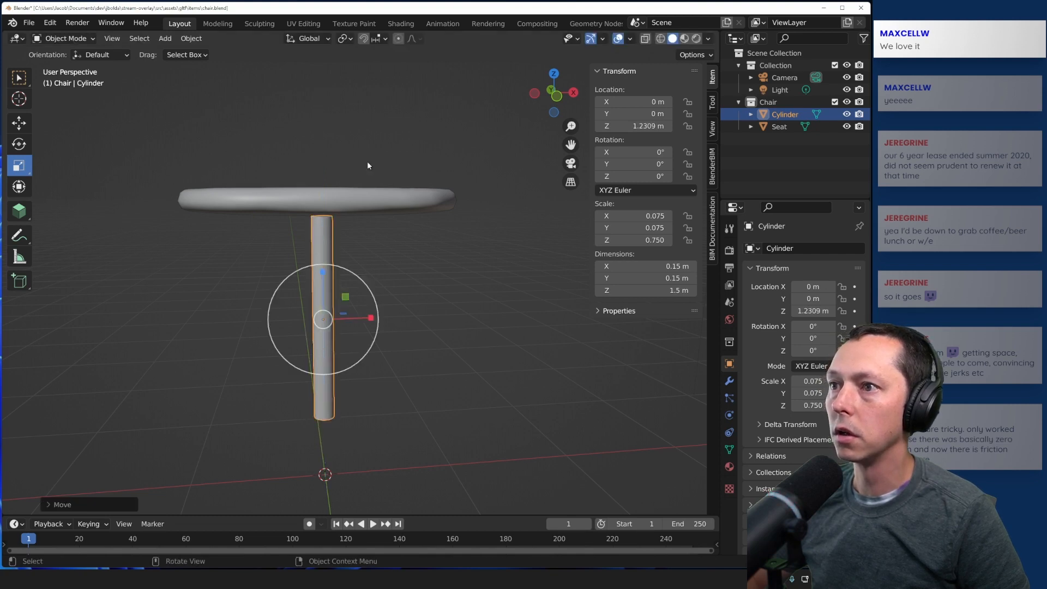
{"action": "left_click", "coordinate": [188, 374]}
- Reselect the cylinder and raise it slightly along the Z axis to about 1.27 m so it meets the seat's underside
{"action": "middle_click_drag", "start_coordinate": [188, 374], "coordinate": [199, 412]}
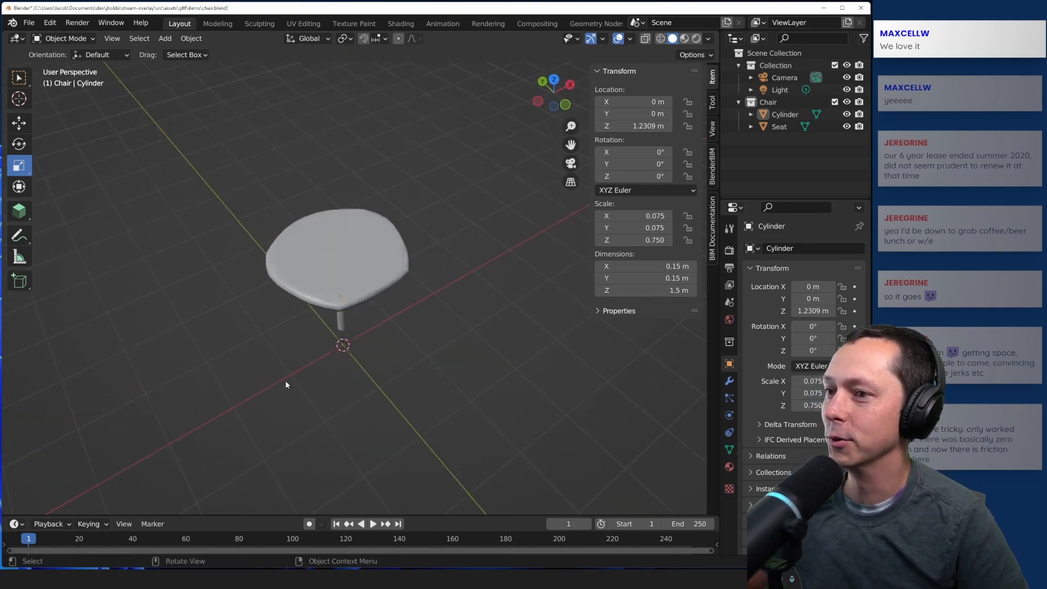
{"action": "middle_click_drag", "start_coordinate": [345, 331], "coordinate": [388, 334]}
{"action": "scroll", "coordinate": [384, 292], "scroll_direction": "up", "scroll_amount": 2}
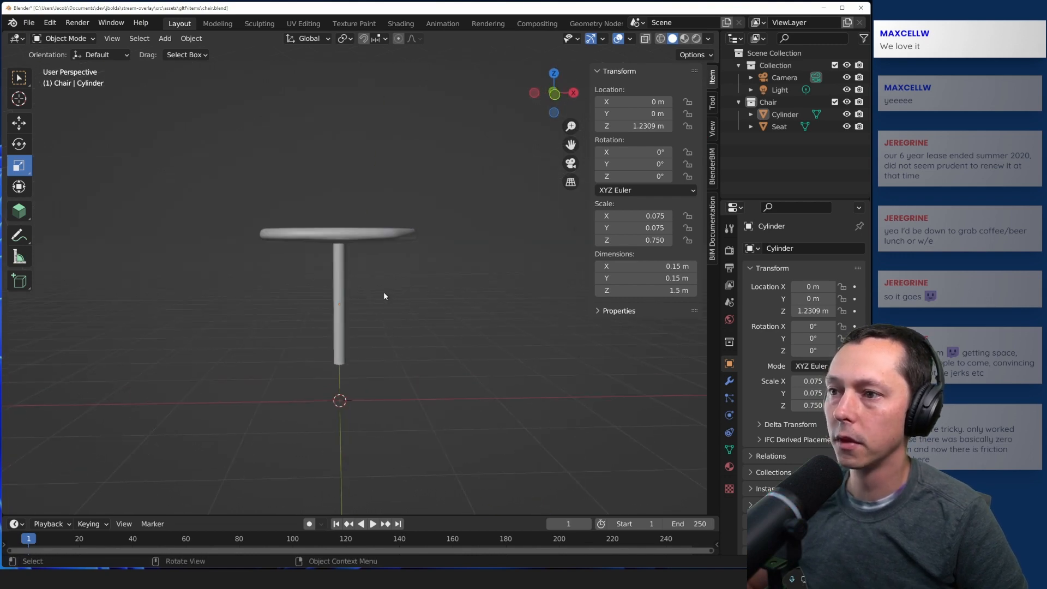
{"action": "mouse_move", "coordinate": [336, 280]}
{"action": "middle_mouse_down"}
{"action": "mouse_move", "coordinate": [364, 283]}
{"action": "mouse_move", "coordinate": [334, 264]}
{"action": "mouse_move", "coordinate": [299, 284]}
{"action": "mouse_move", "coordinate": [322, 287]}
{"action": "middle_mouse_up"}
{"action": "left_click", "coordinate": [347, 289]}
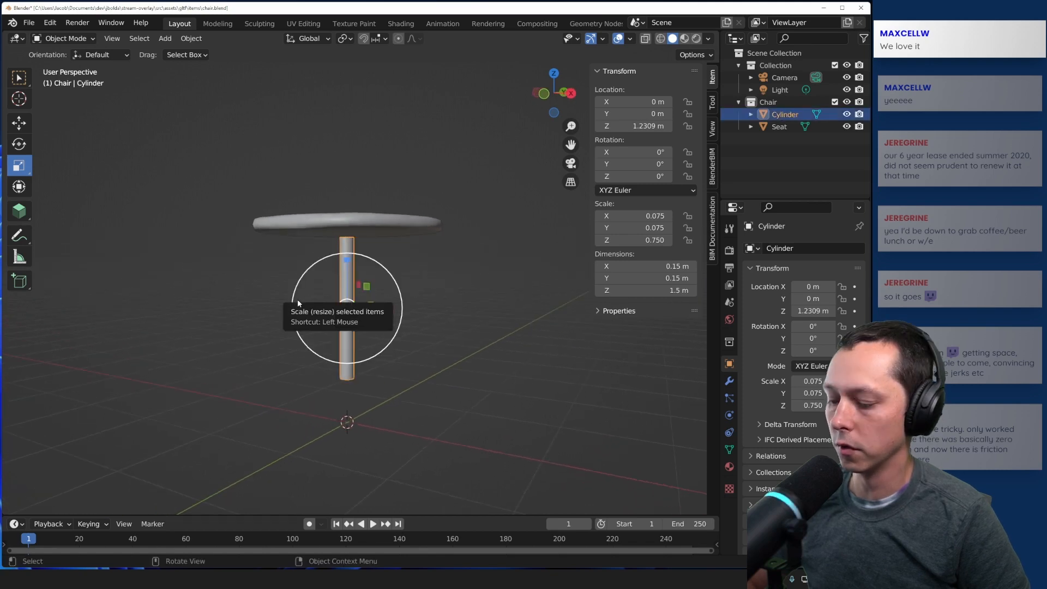
{"action": "key", "text": "h"}
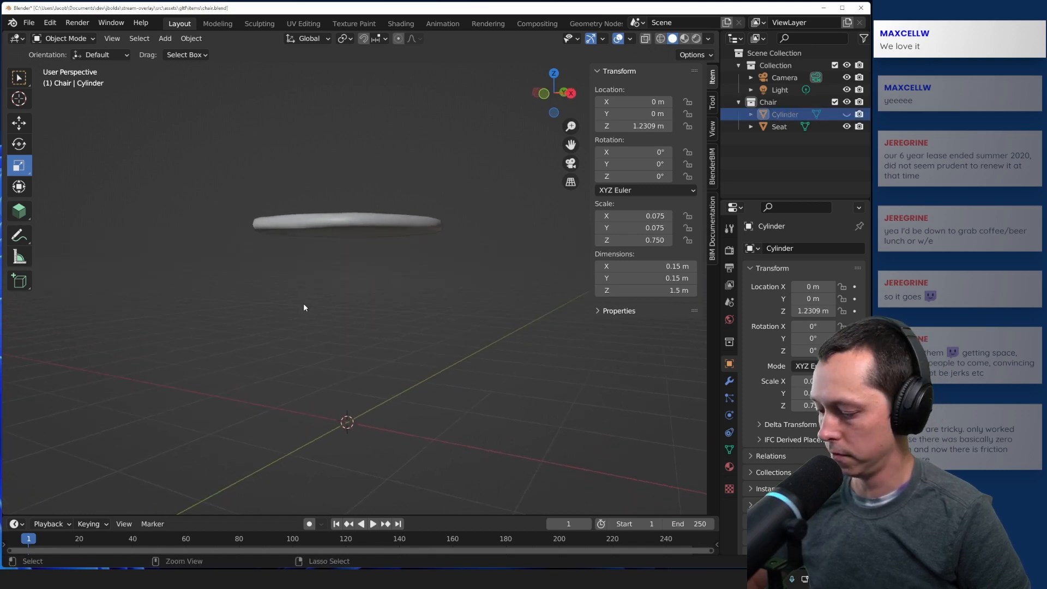
{"action": "key", "text": "alt+h"}
{"action": "key", "text": "g"}
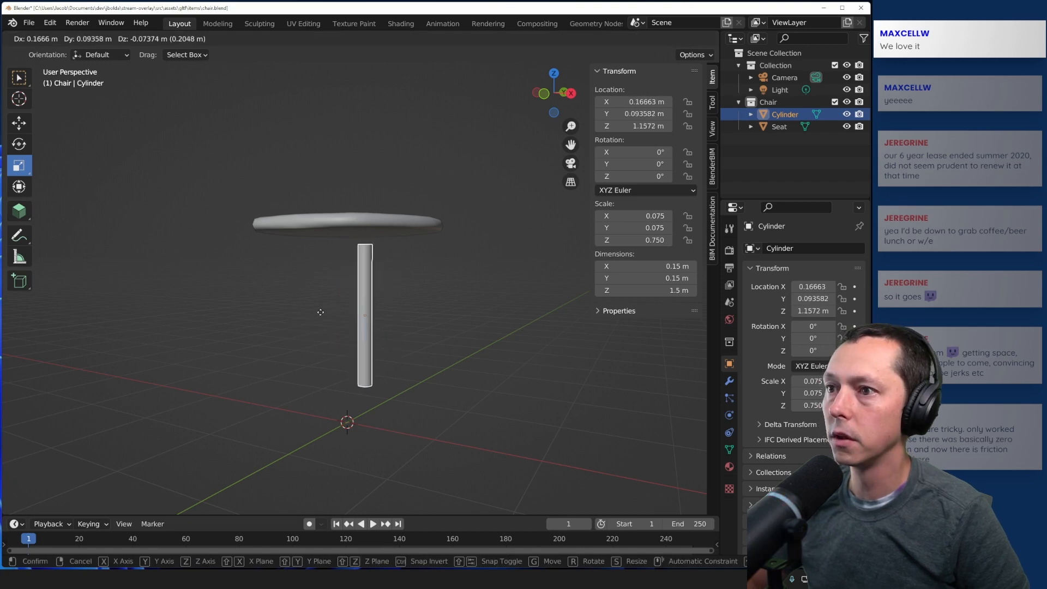
{"action": "key", "text": "z"}
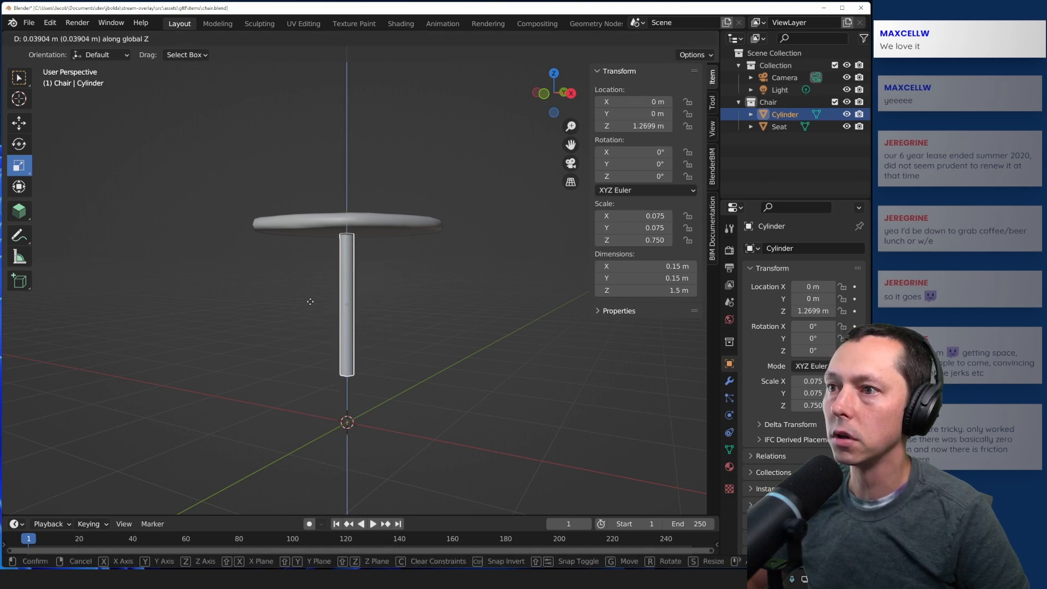
{"action": "left_click", "coordinate": [309, 302]}
{"action": "middle_click_drag", "start_coordinate": [306, 305], "coordinate": [340, 349]}
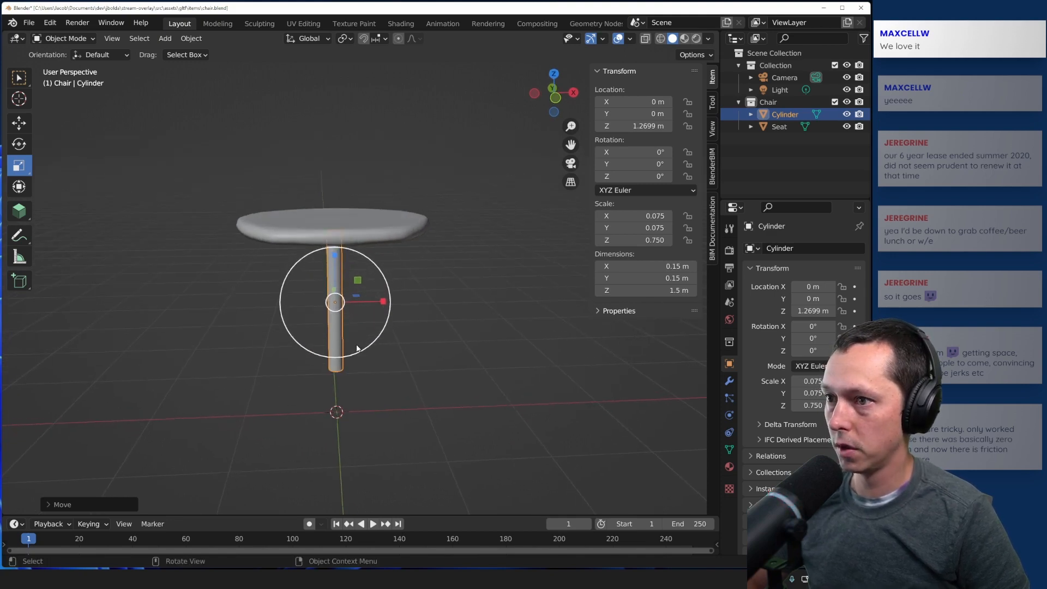
{"action": "key", "text": "g"}
{"action": "key", "text": "y"}
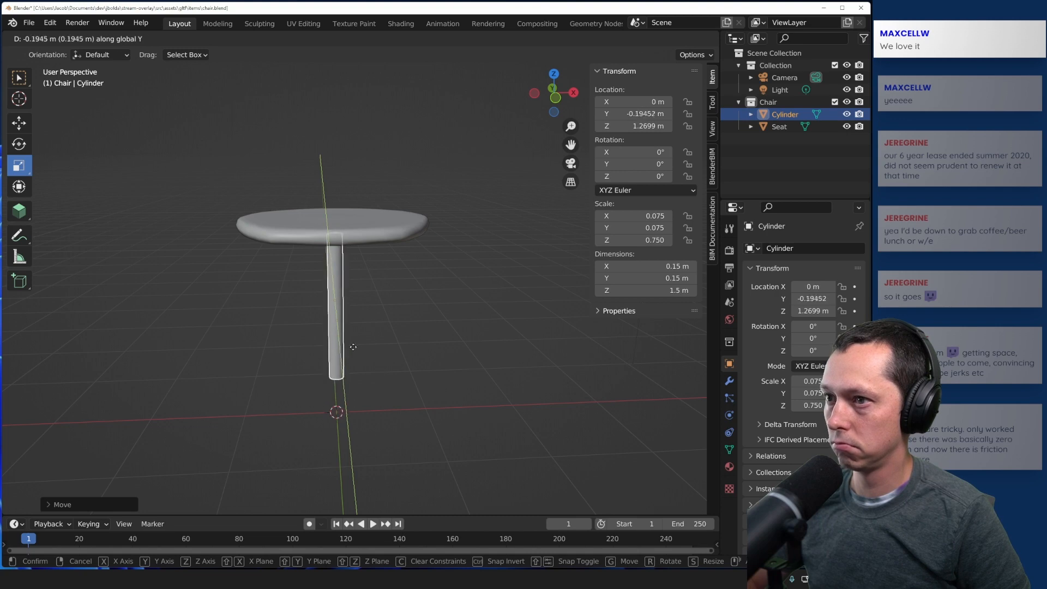
{"action": "key", "text": "x"}
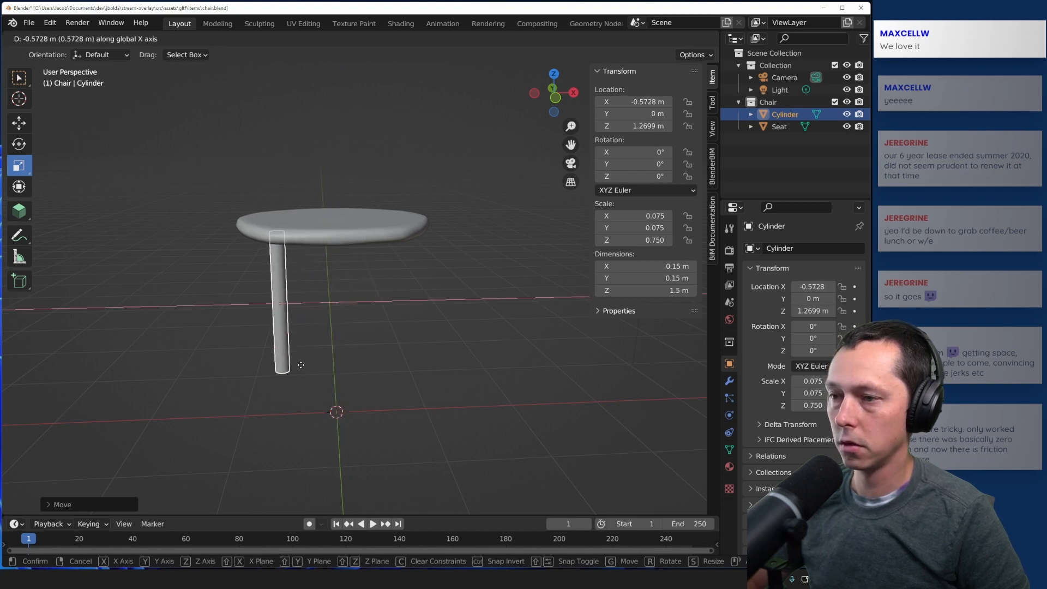
{"action": "right_click", "coordinate": [292, 368]}
{"action": "middle_click_drag", "start_coordinate": [286, 369], "coordinate": [321, 334]}
{"action": "left_click_drag", "start_coordinate": [298, 313], "coordinate": [278, 312]}
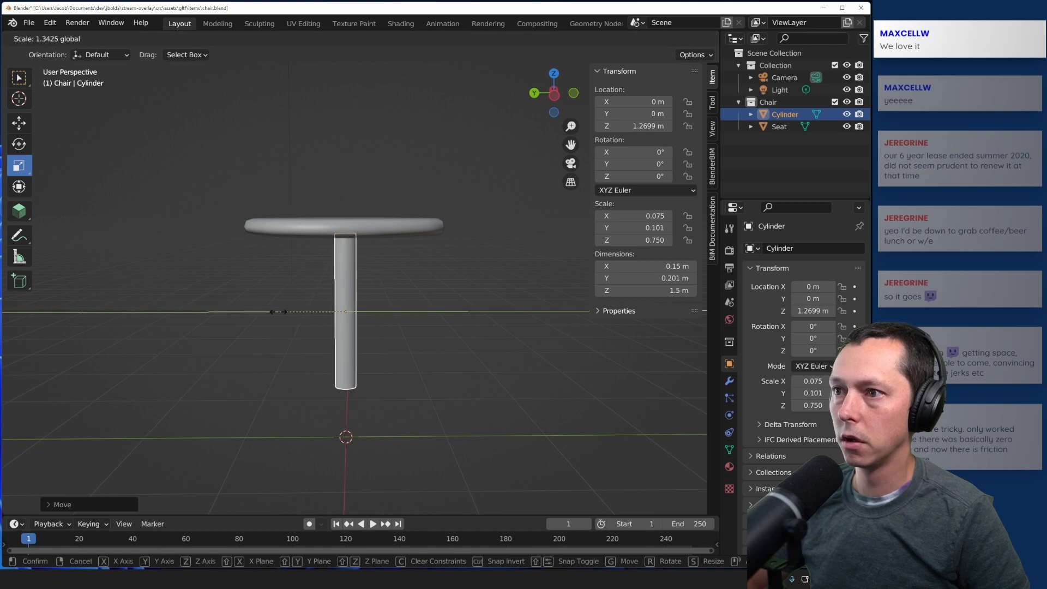
{"action": "right_click", "coordinate": [278, 312]}
- Move the cylinder along the Y axis to about 0.61 m, toward the seat's edge, and deselect it
{"action": "left_click", "coordinate": [269, 330]}
{"action": "left_click", "coordinate": [346, 304]}
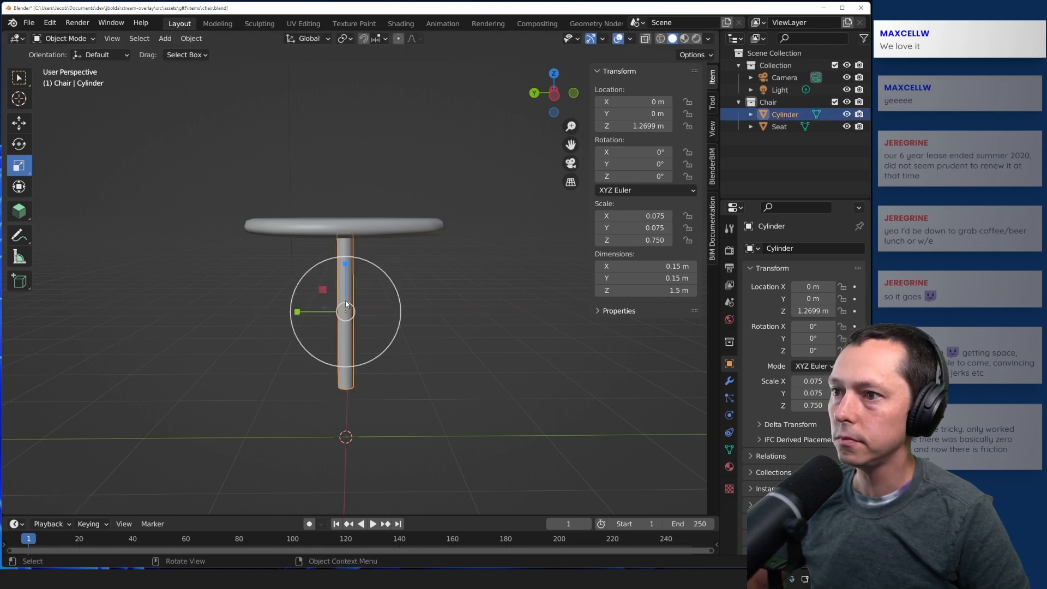
{"action": "key", "text": "g"}
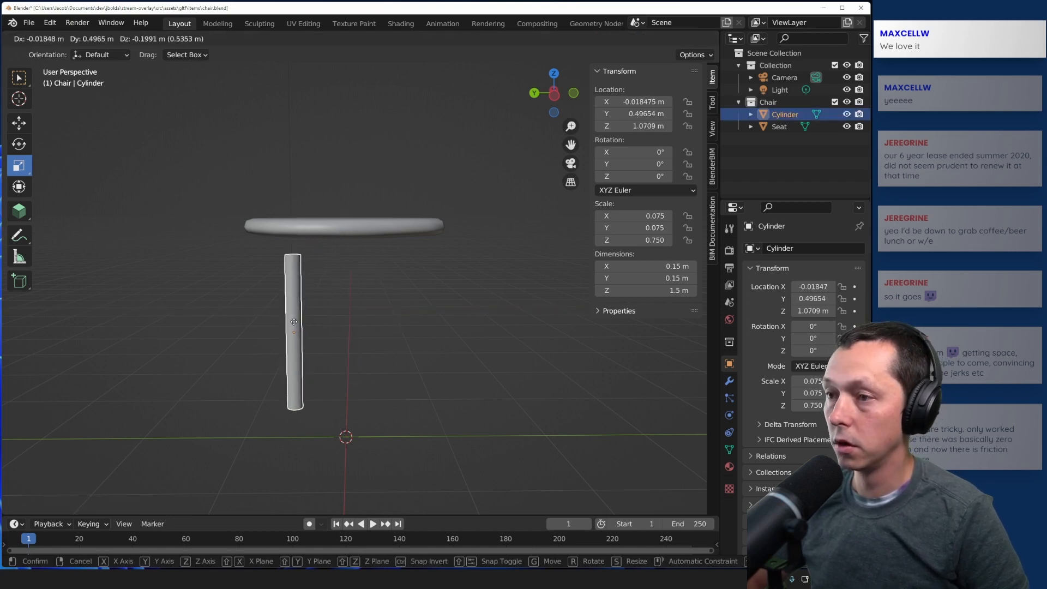
{"action": "key", "text": "y"}
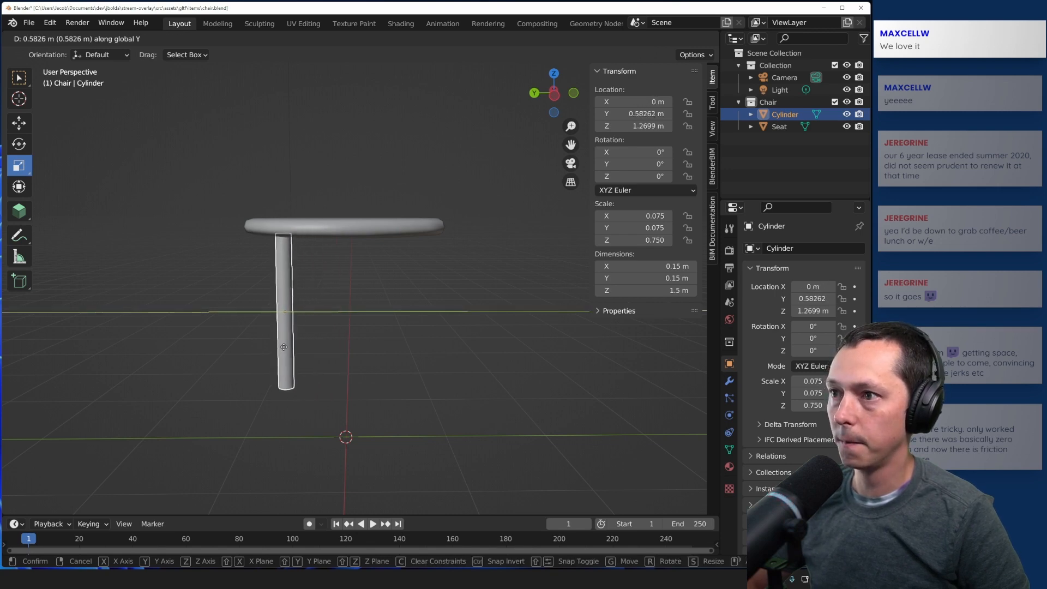
{"action": "left_click", "coordinate": [284, 343]}
{"action": "left_click", "coordinate": [194, 289]}
- Move the cylinder along the X axis to about 0.61 m, under the seat's corner, and deselect it
{"action": "middle_click_drag", "start_coordinate": [194, 289], "coordinate": [374, 280]}
{"action": "left_click", "coordinate": [375, 282]}
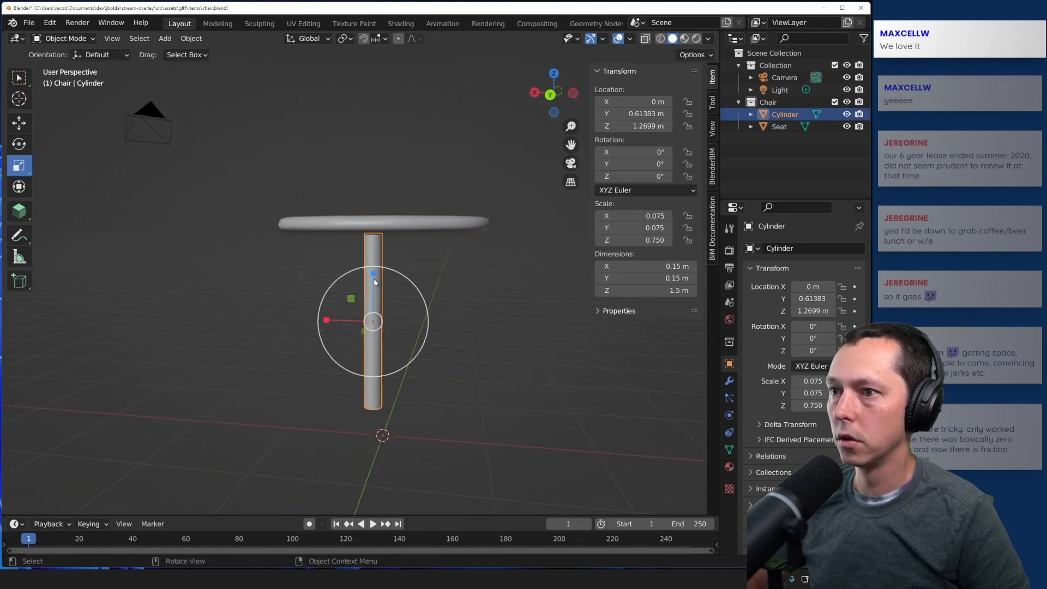
{"action": "key", "text": "g"}
{"action": "key", "text": "x"}
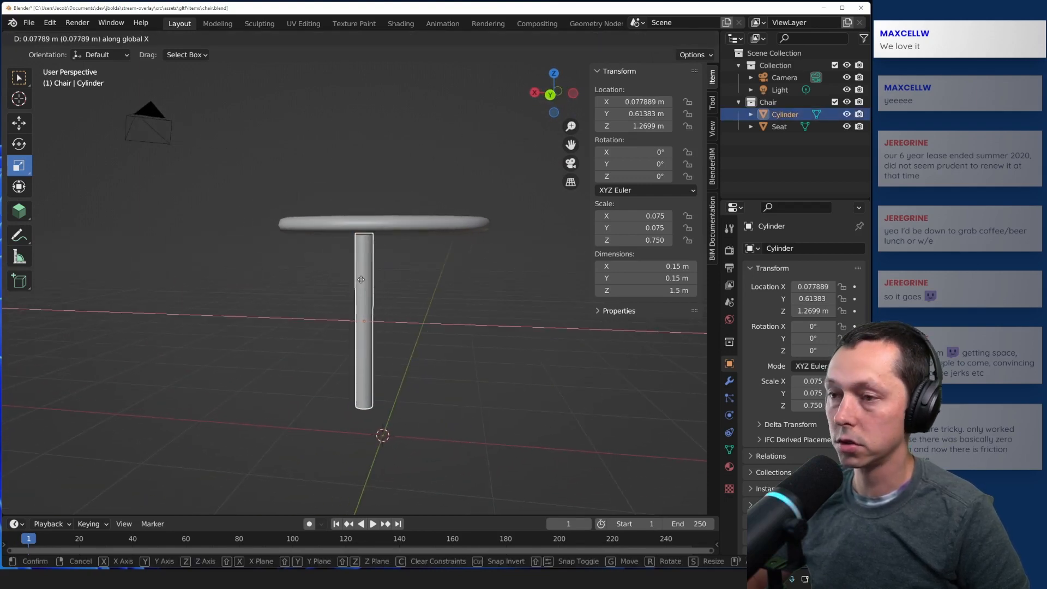
{"action": "left_click", "coordinate": [305, 292]}
{"action": "left_click", "coordinate": [174, 299]}
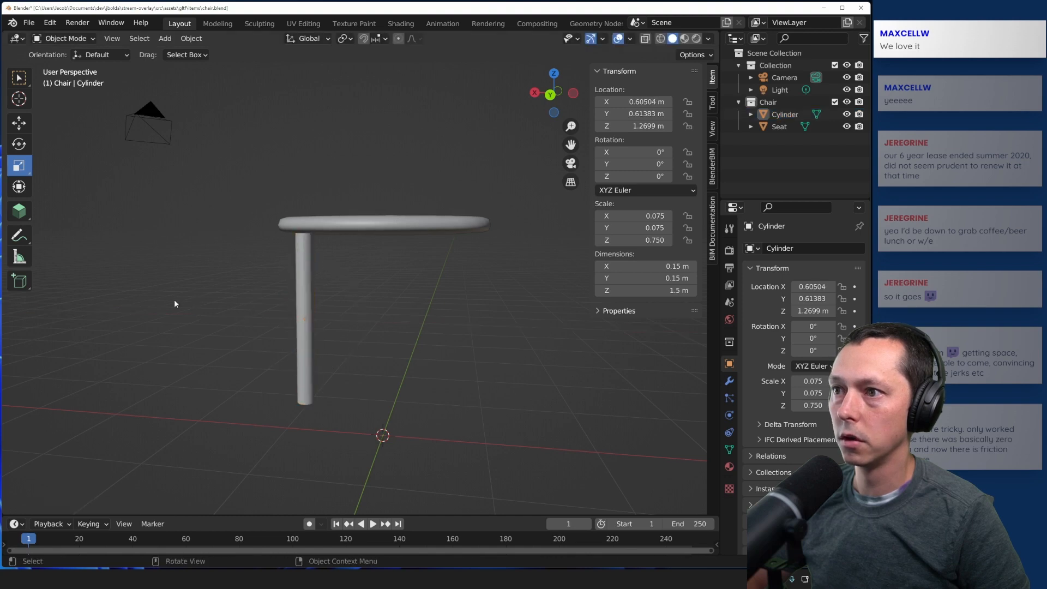
- Move the leg back inward along the Y axis to about 0.34 m
{"action": "middle_click_drag", "start_coordinate": [175, 300], "coordinate": [310, 360]}
{"action": "left_click", "coordinate": [354, 361]}
{"action": "key", "text": "g"}
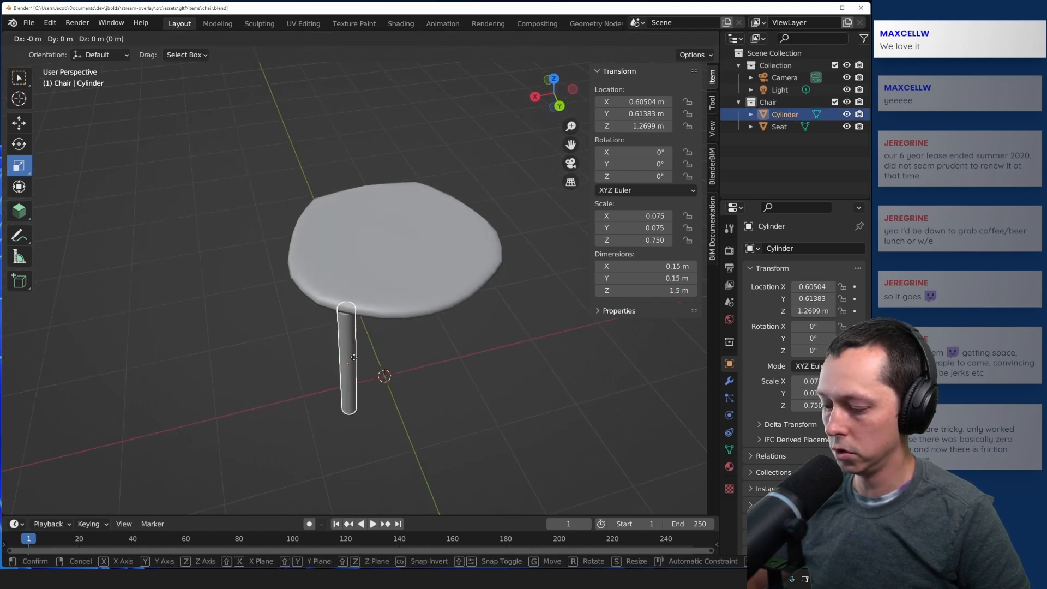
{"action": "key", "text": "y"}
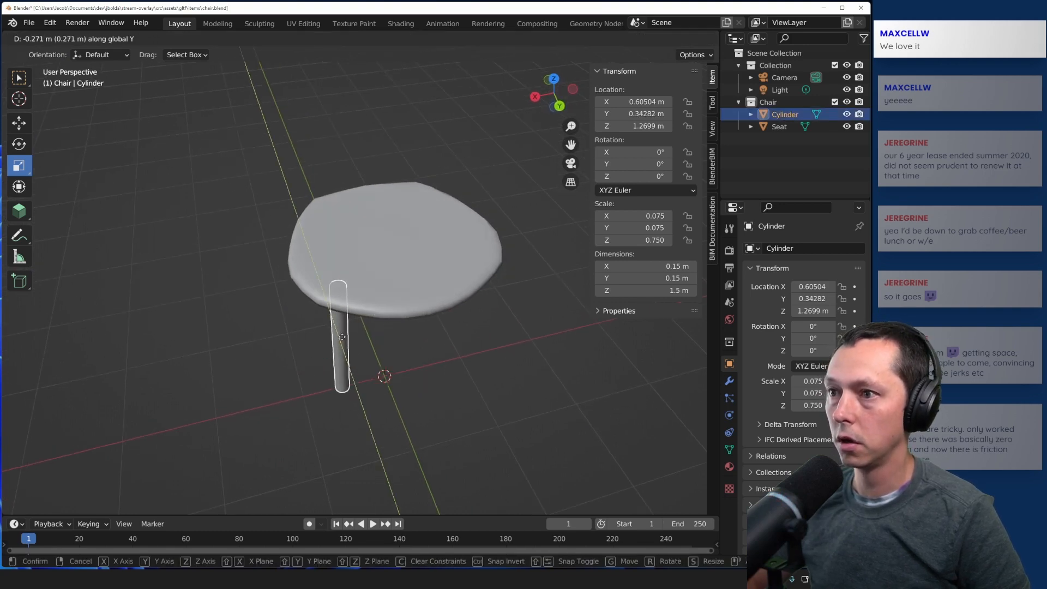
{"action": "left_click", "coordinate": [343, 339]}
- Viewed from the side, rotate the leg so its foot splays outward, with an X rotation of about 7.3°, and deselect it
{"action": "middle_click_drag", "start_coordinate": [341, 340], "coordinate": [378, 312]}
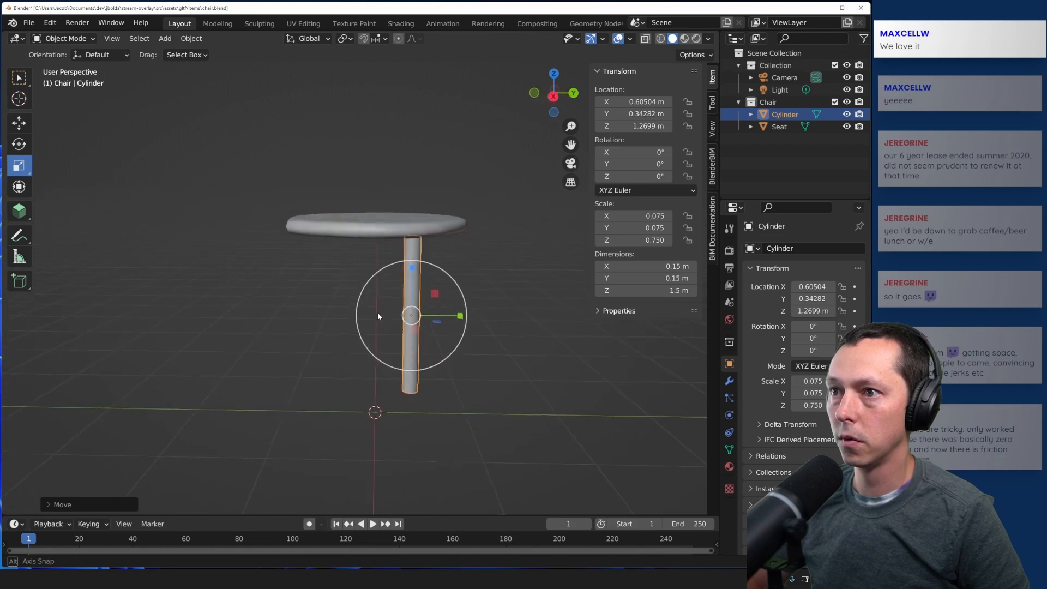
{"action": "left_click", "coordinate": [388, 334]}
{"action": "left_click", "coordinate": [411, 325]}
{"action": "key", "text": "r"}
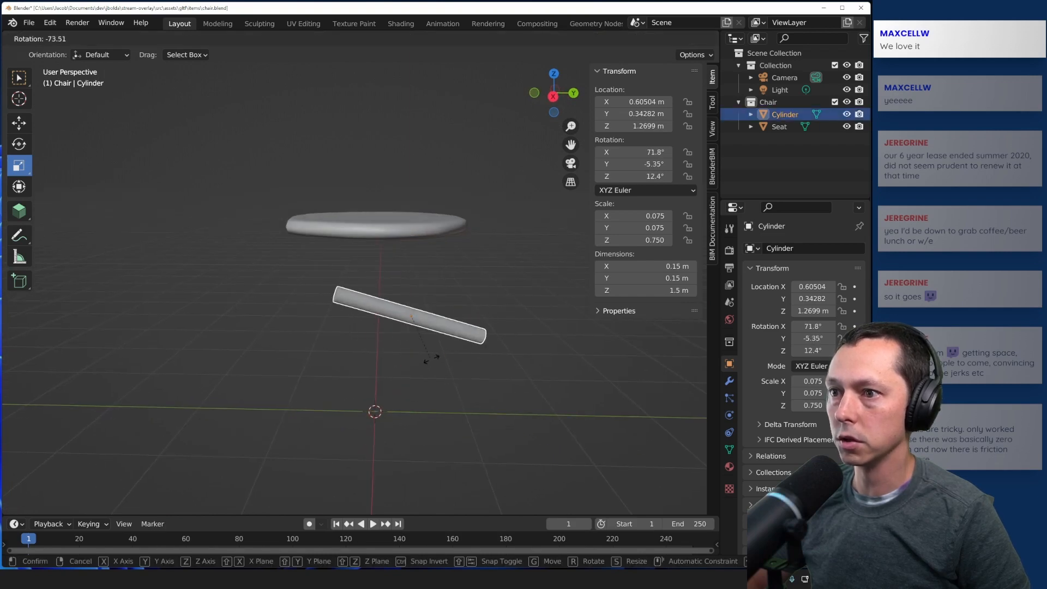
{"action": "left_click", "coordinate": [351, 381]}
{"action": "left_click", "coordinate": [302, 307]}
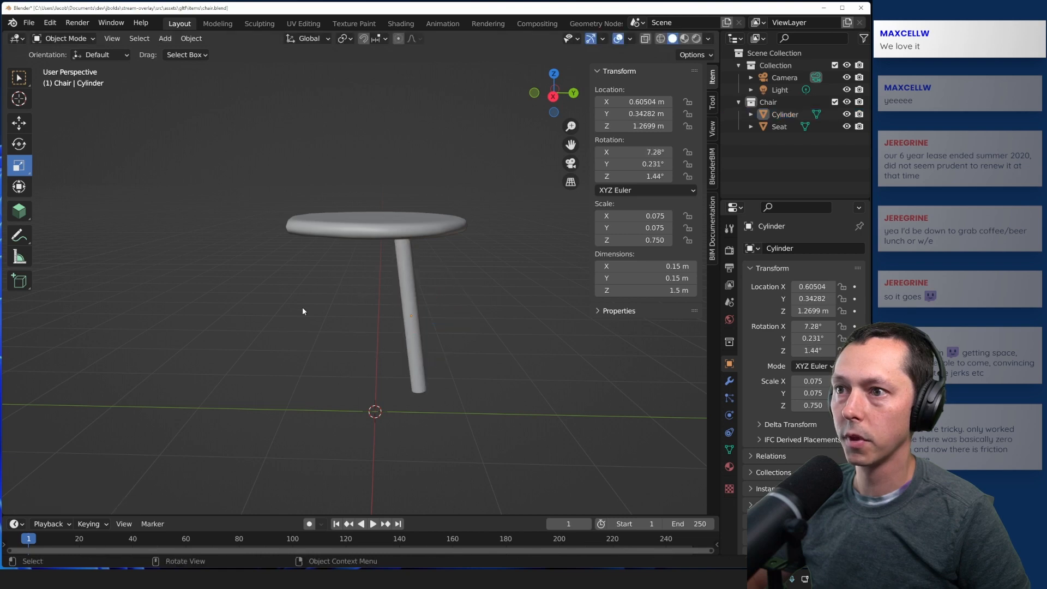
- From a corner view, rotate the leg to about 4.3° in X and -4.4° in Y, and deselect it
{"action": "middle_click_drag", "start_coordinate": [302, 306], "coordinate": [226, 305]}
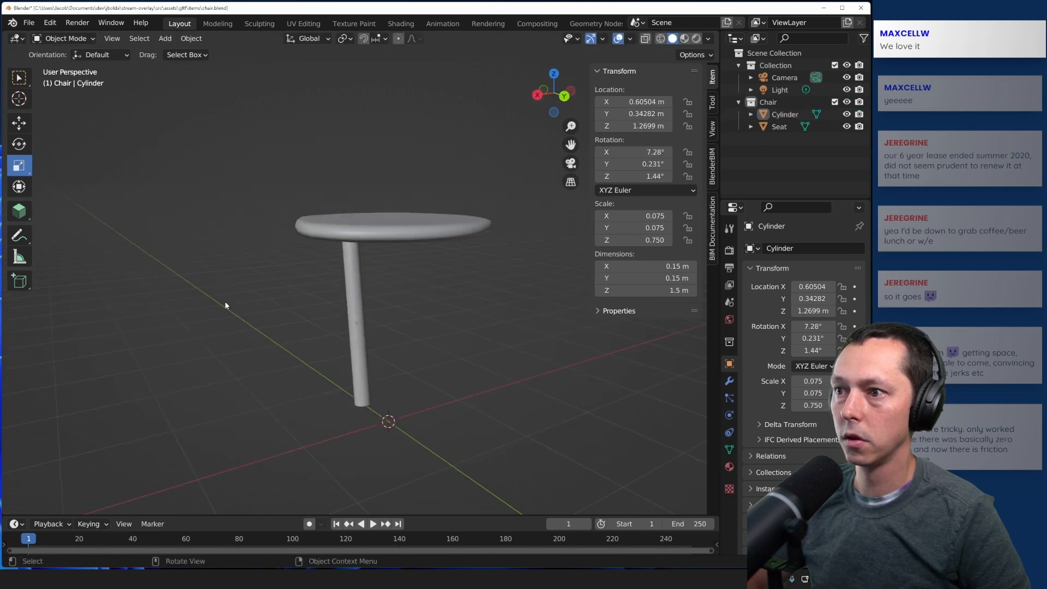
{"action": "left_click", "coordinate": [360, 330]}
{"action": "key", "text": "r"}
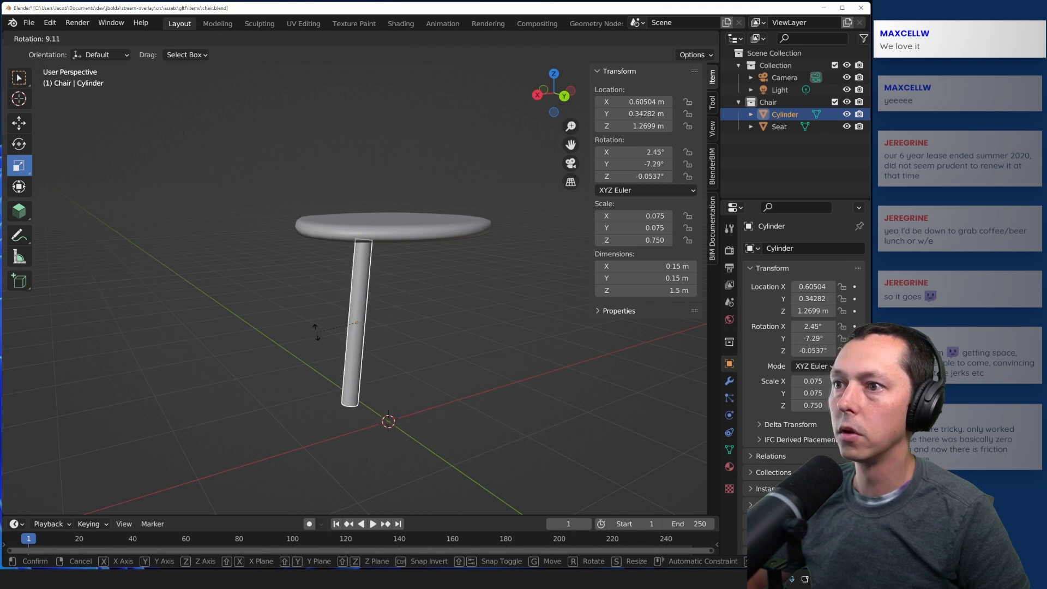
{"action": "left_click", "coordinate": [325, 335]}
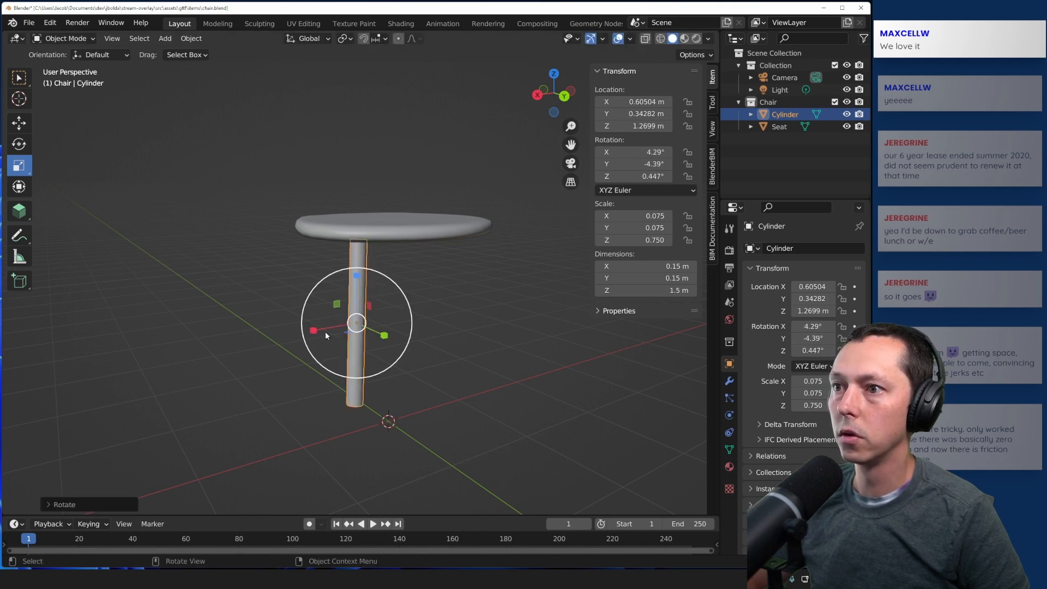
{"action": "left_click", "coordinate": [241, 249]}
{"action": "middle_click_drag", "start_coordinate": [268, 243], "coordinate": [457, 264]}
{"action": "left_click", "coordinate": [404, 305]}
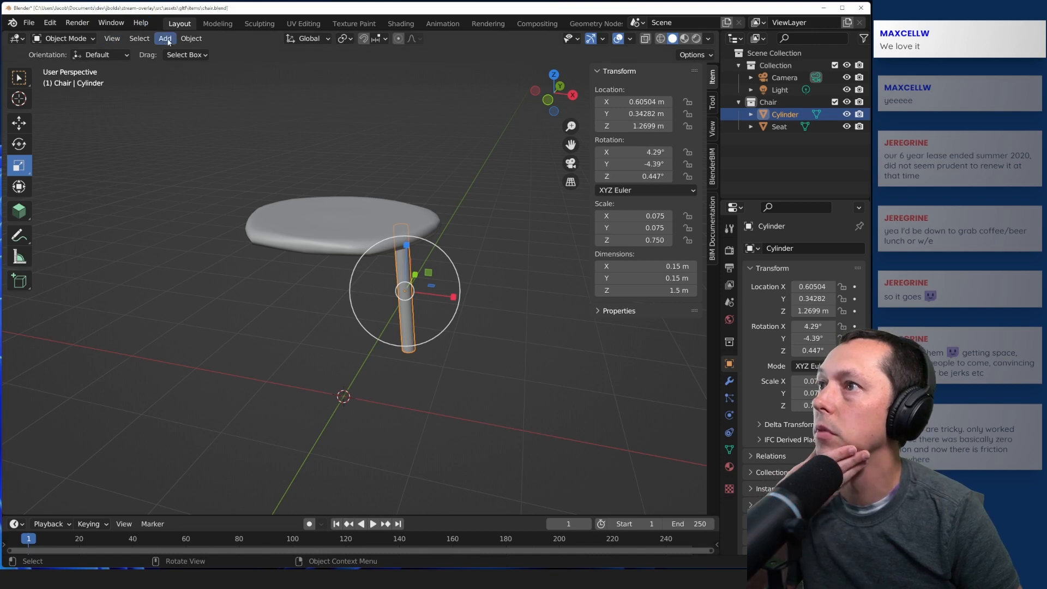
{"action": "left_click", "coordinate": [191, 38]}
{"action": "mouse_move", "coordinate": [195, 53]}
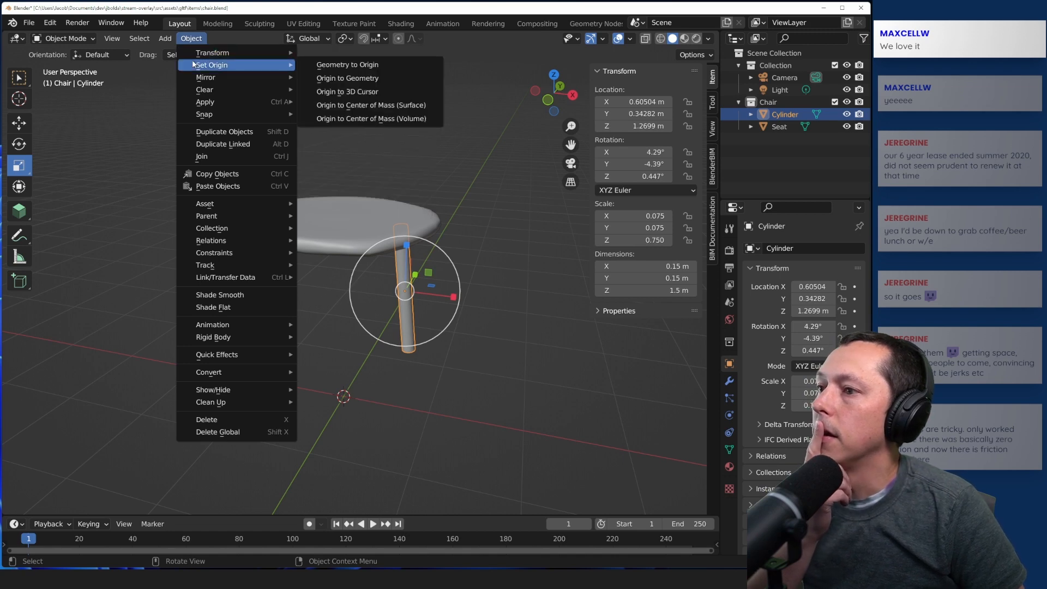
{"action": "left_click", "coordinate": [107, 39]}
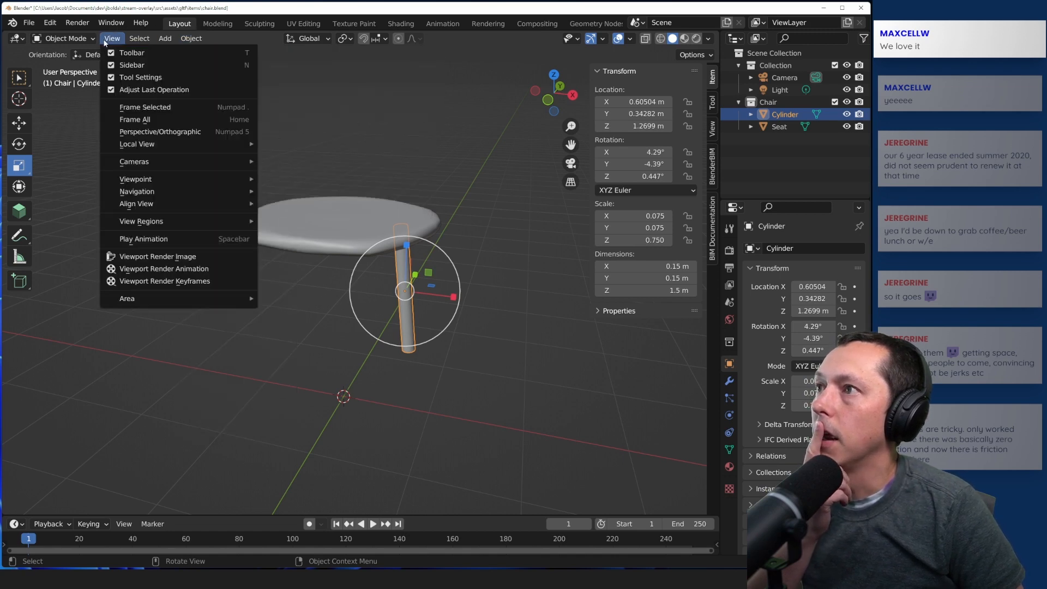
{"action": "mouse_move", "coordinate": [157, 41]}
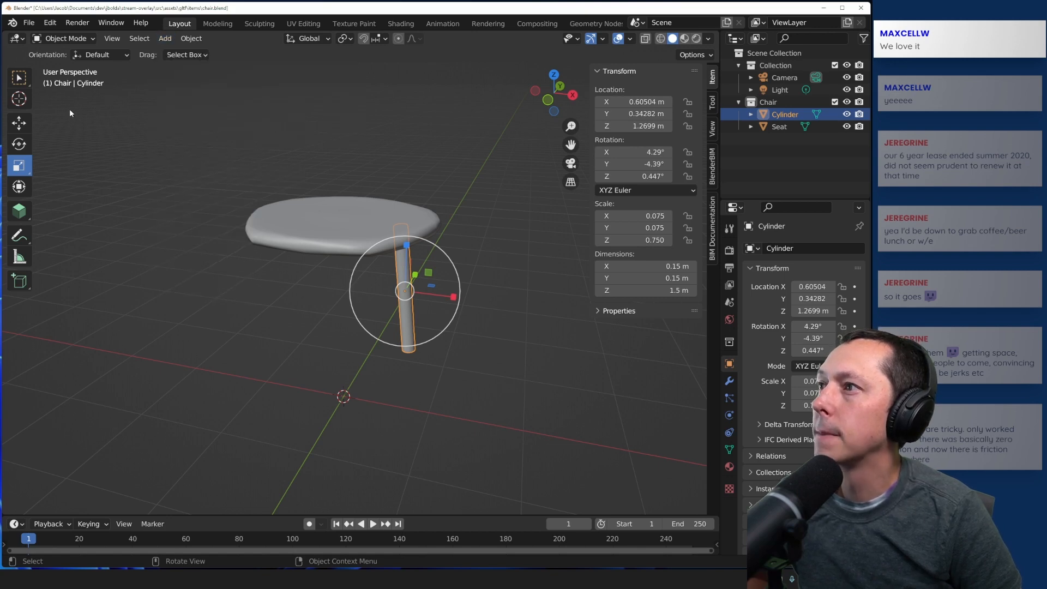
{"action": "left_click", "coordinate": [168, 41]}
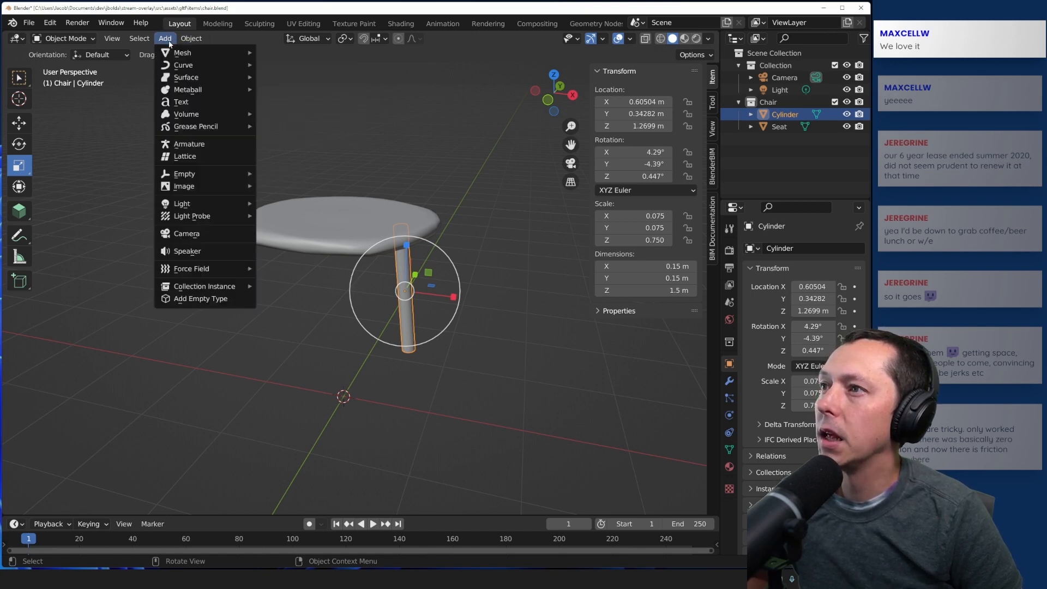
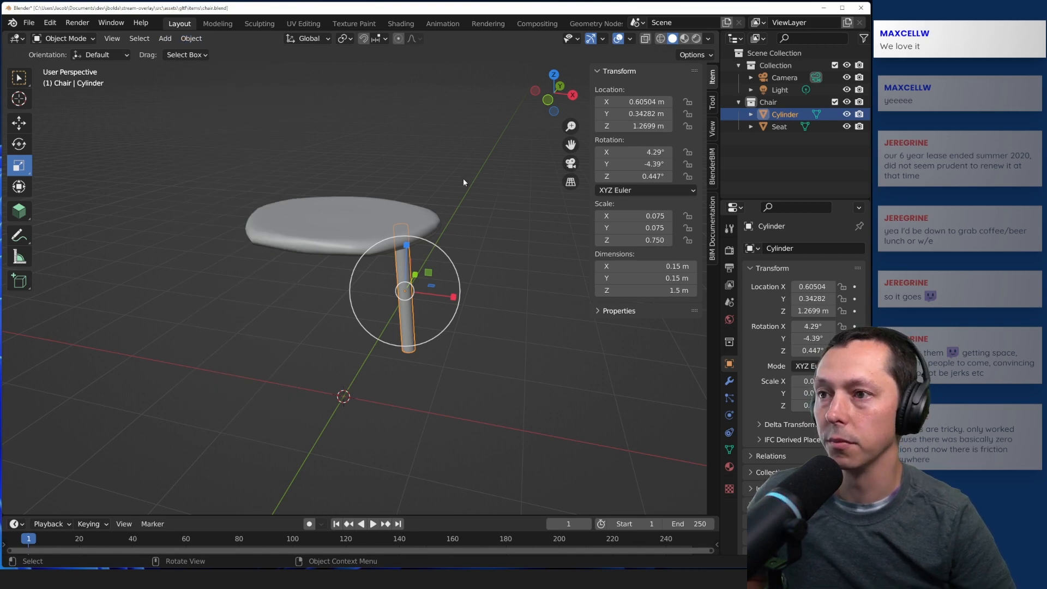
- Examine the commands available for adding objects and for transforming, parenting, grouping or clearing the selected leg cylinder
{"action": "middle_click_drag", "start_coordinate": [463, 180], "coordinate": [414, 202]}
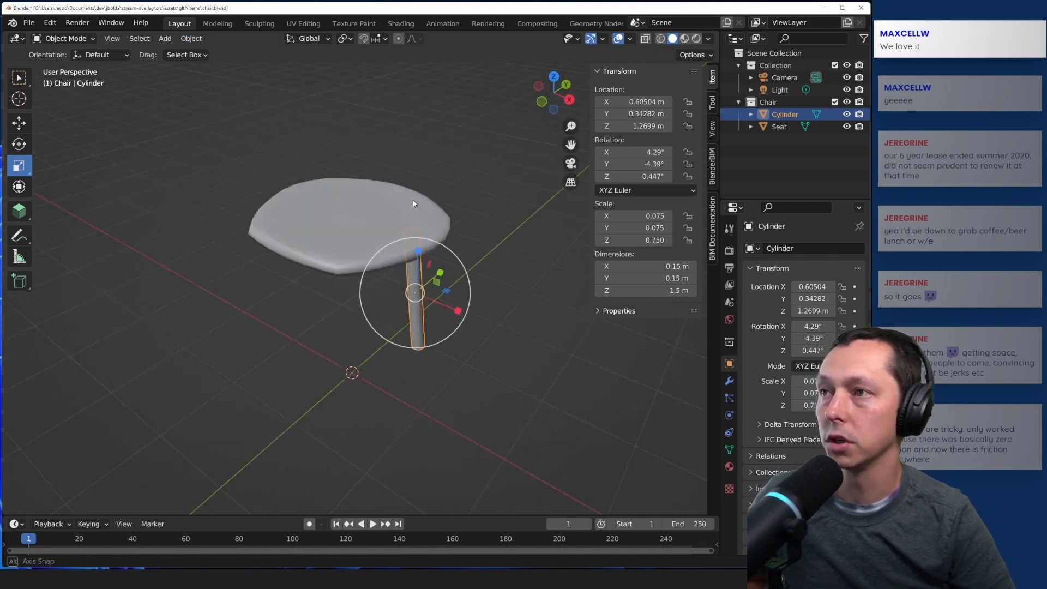
{"action": "left_click", "coordinate": [173, 38]}
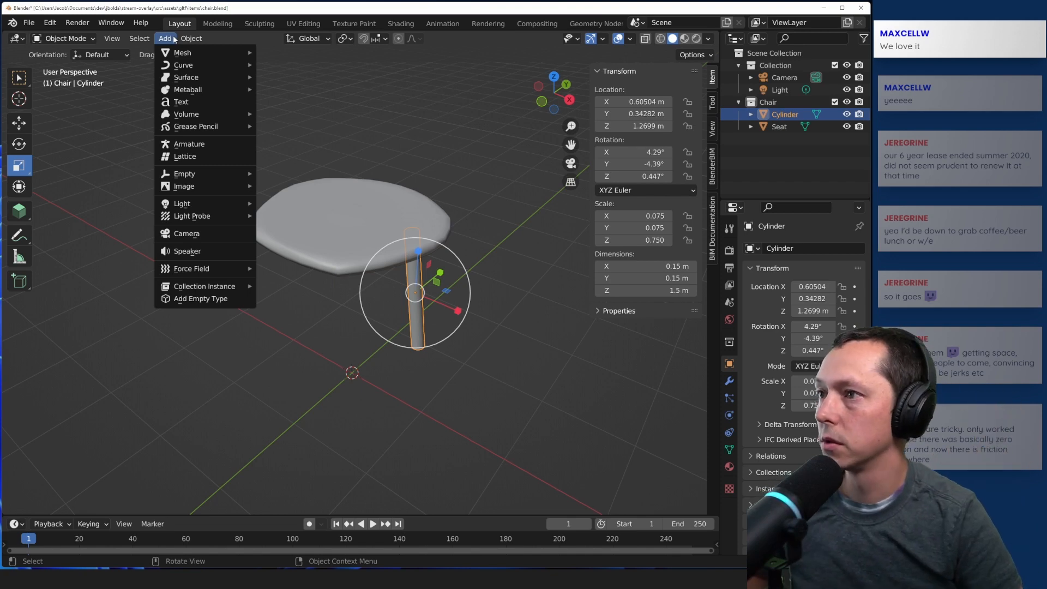
{"action": "mouse_move", "coordinate": [159, 52]}
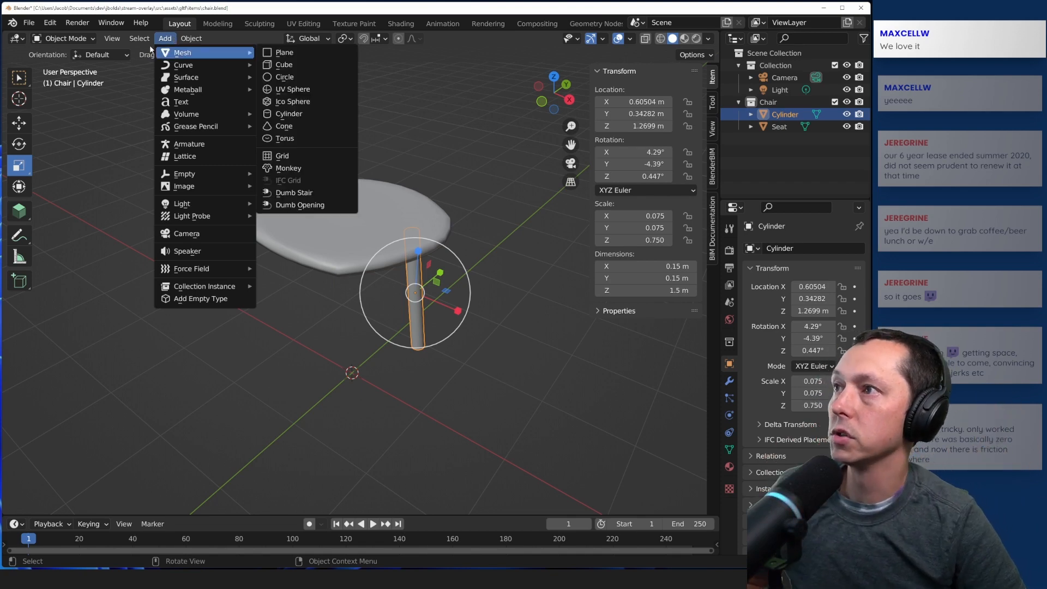
{"action": "mouse_move", "coordinate": [187, 40]}
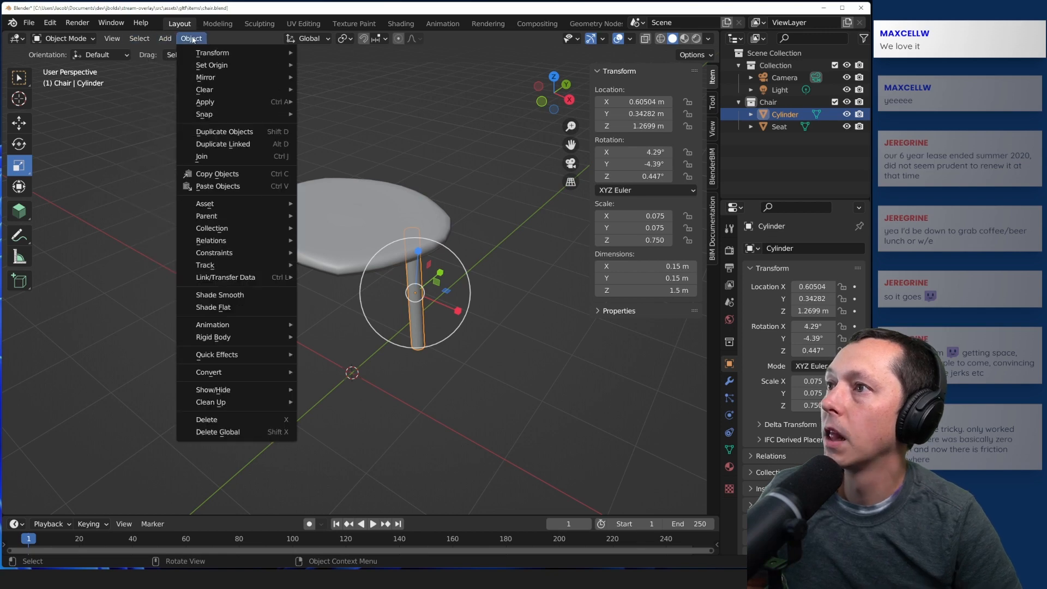
{"action": "mouse_move", "coordinate": [203, 56]}
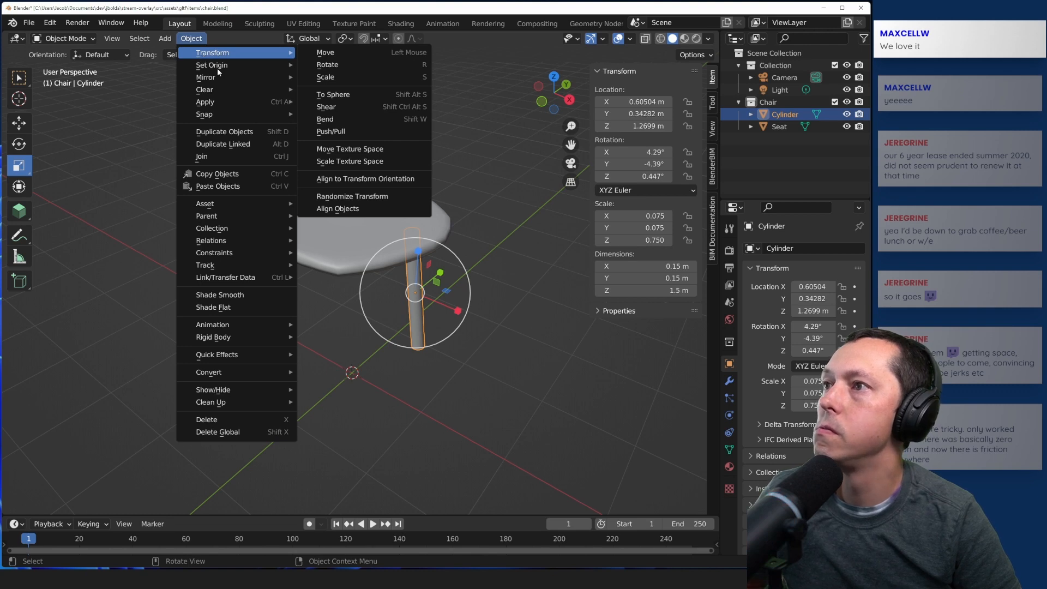
{"action": "mouse_move", "coordinate": [229, 211]}
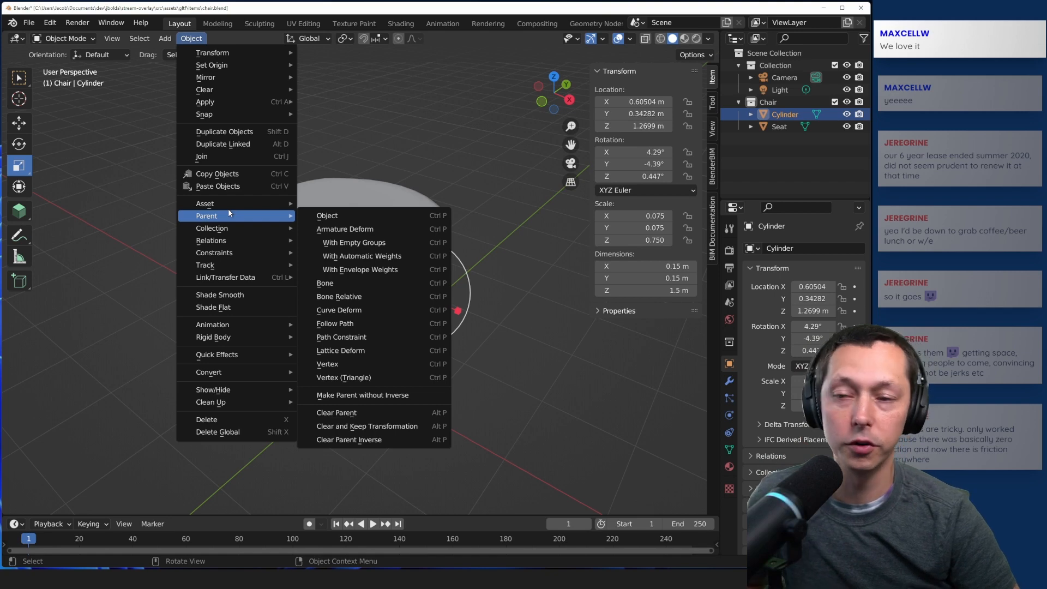
{"action": "key", "text": "Escape"}
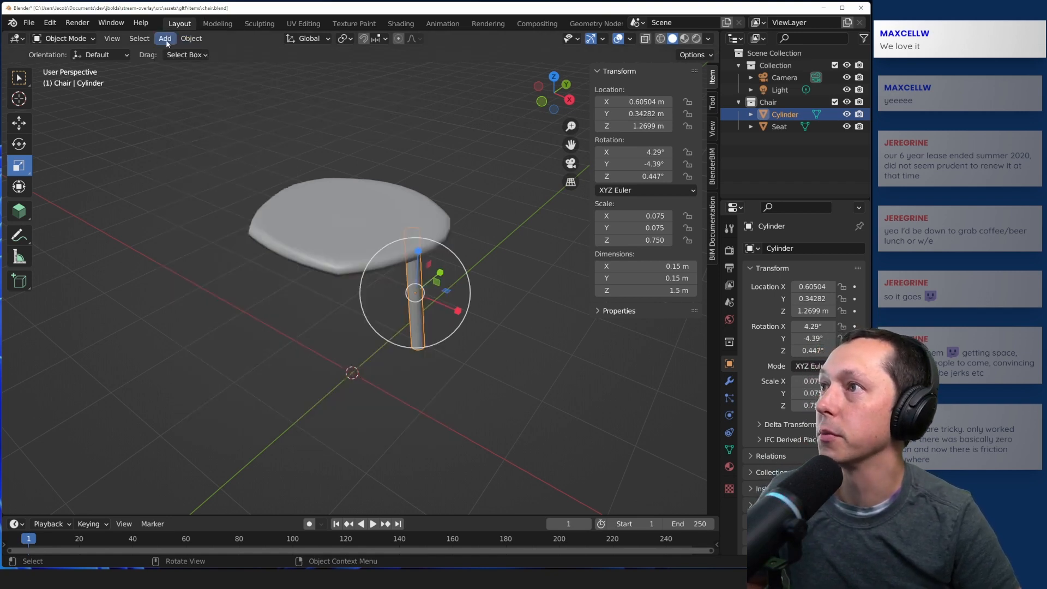
{"action": "left_click", "coordinate": [139, 38]}
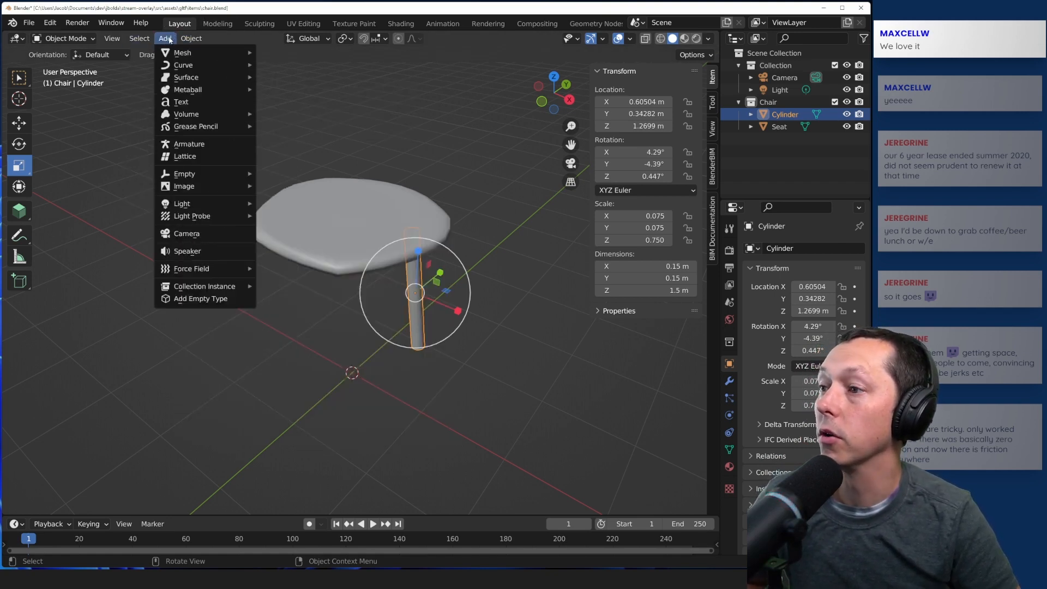
{"action": "mouse_move", "coordinate": [166, 120]}
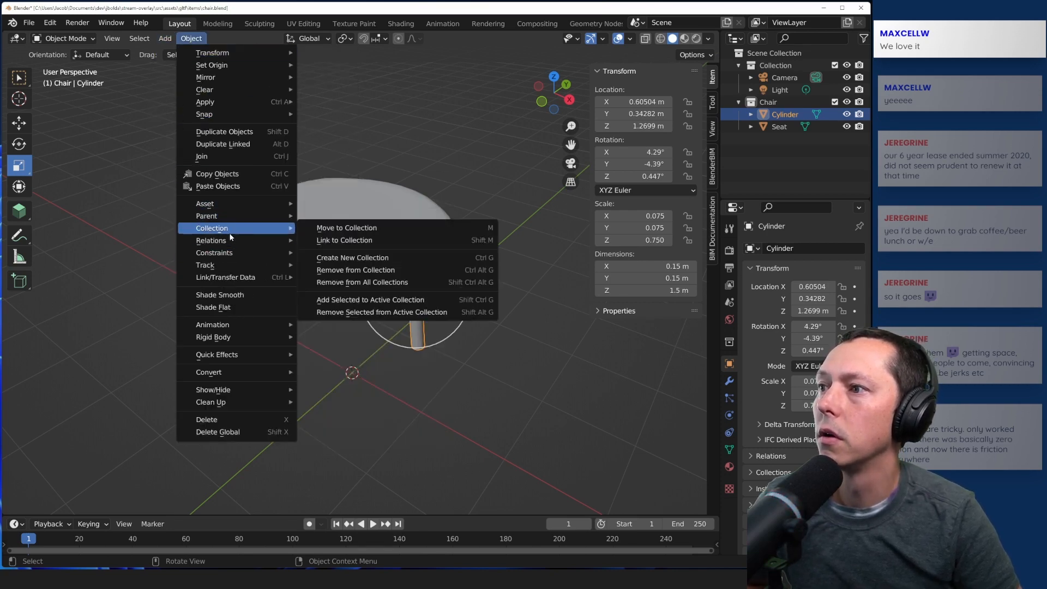
{"action": "mouse_move", "coordinate": [243, 339]}
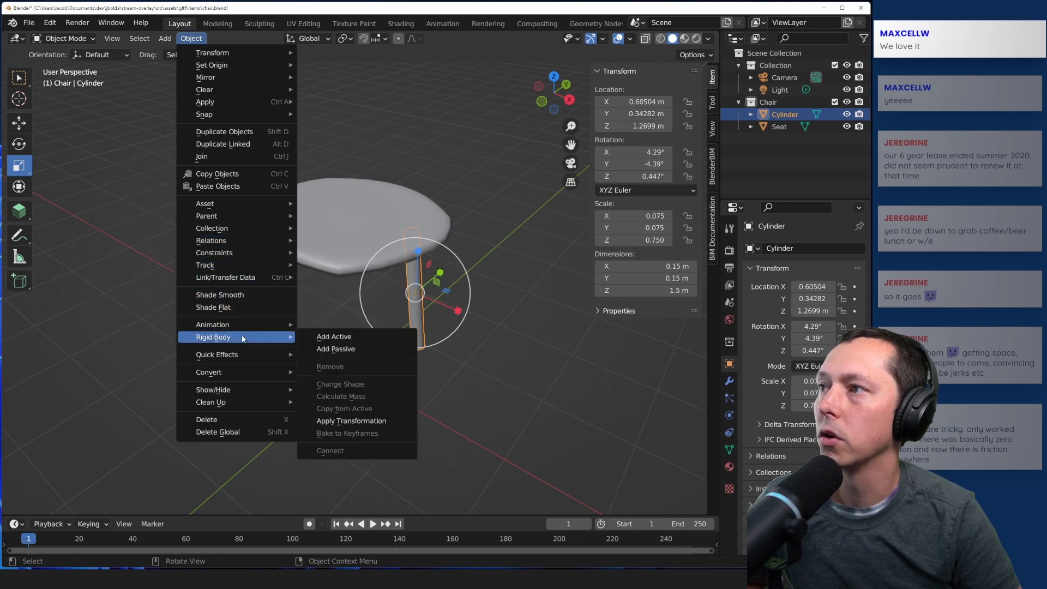
{"action": "mouse_move", "coordinate": [243, 78]}
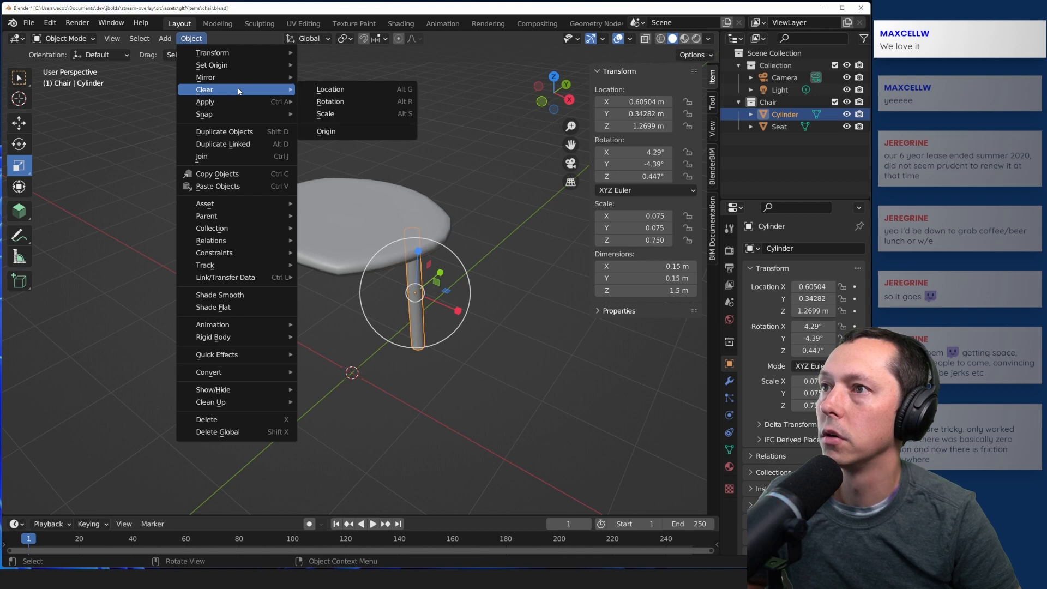
- Check the Affect Only transform options for Origins, Locations and Parents, and deselect the leg cylinder
{"action": "left_click", "coordinate": [700, 55]}
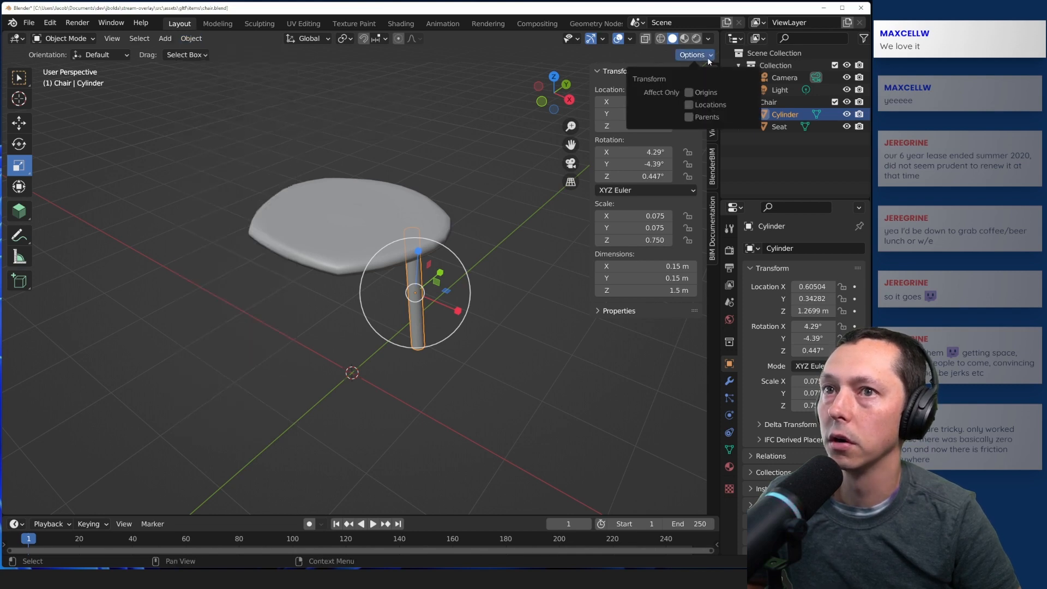
{"action": "left_click", "coordinate": [510, 223]}
{"action": "left_click", "coordinate": [699, 54]}
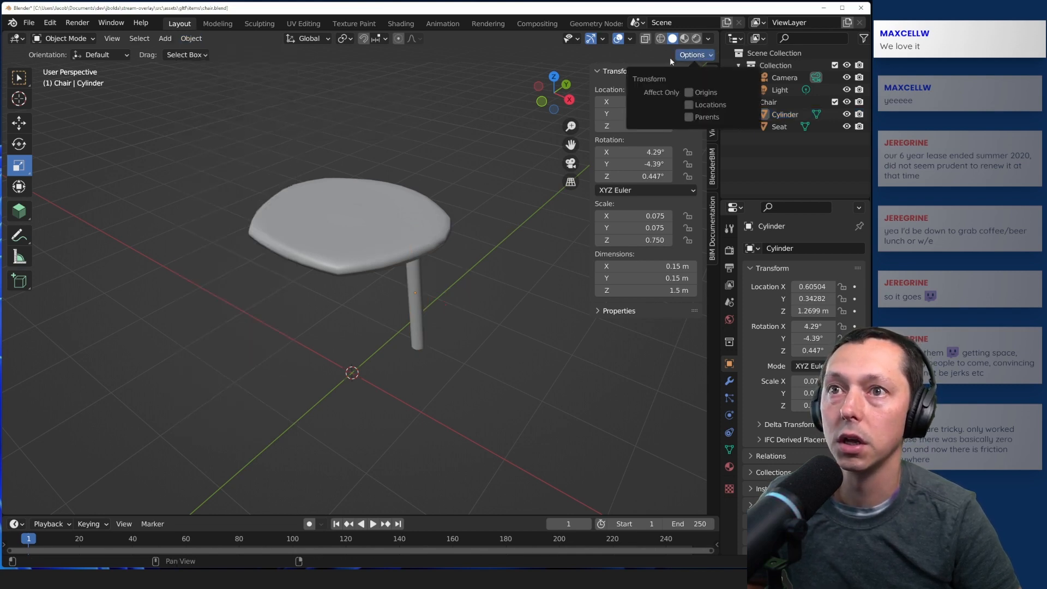
{"action": "left_click", "coordinate": [692, 55]}
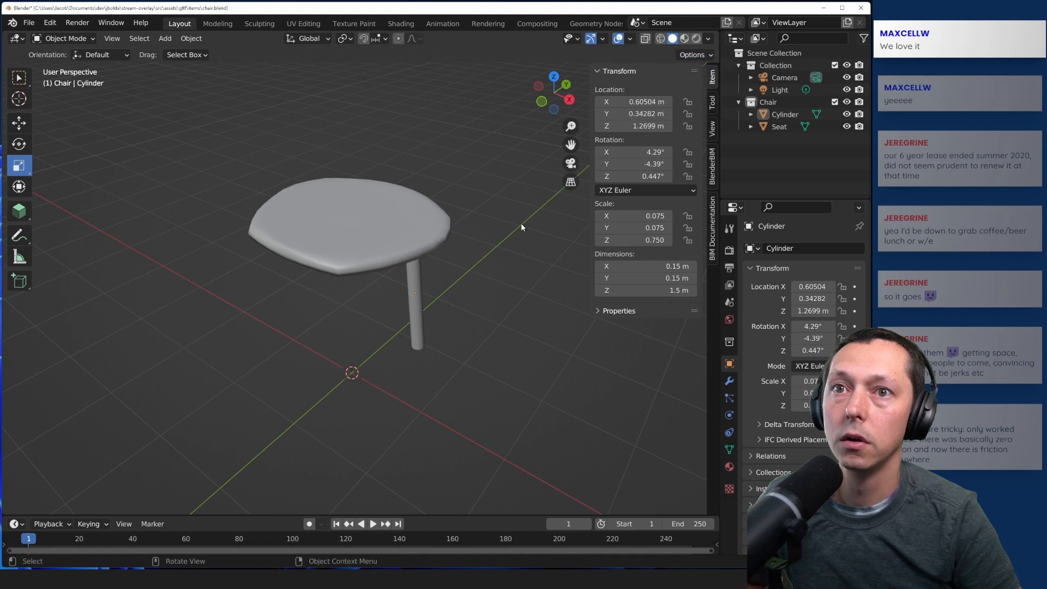
- Examine the object-level commands again, including Image, Parent, Constraints, Convert, Rigid Body and the selection commands
{"action": "left_click", "coordinate": [135, 39]}
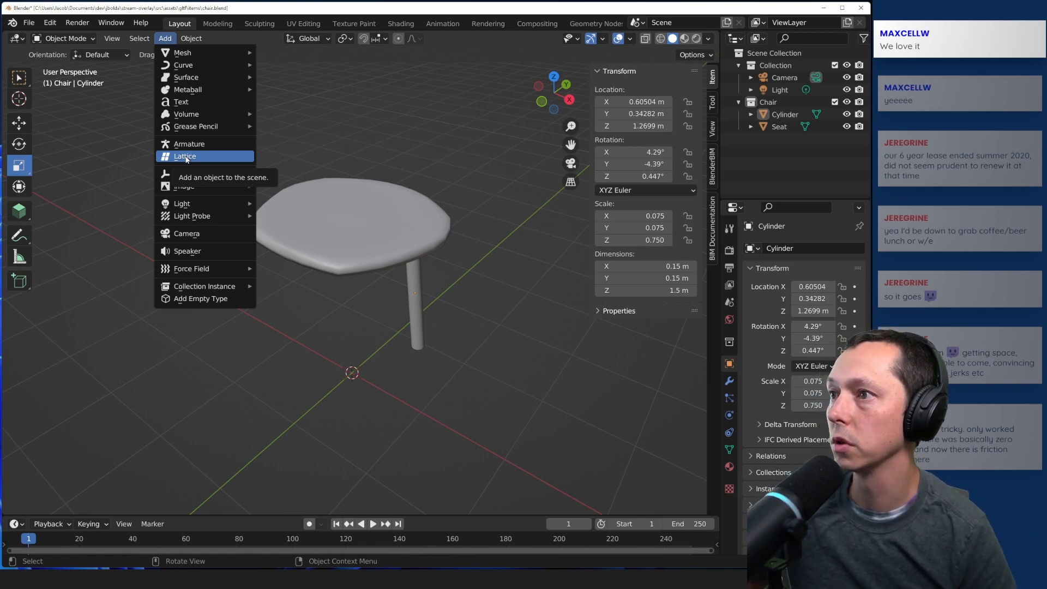
{"action": "mouse_move", "coordinate": [205, 185]}
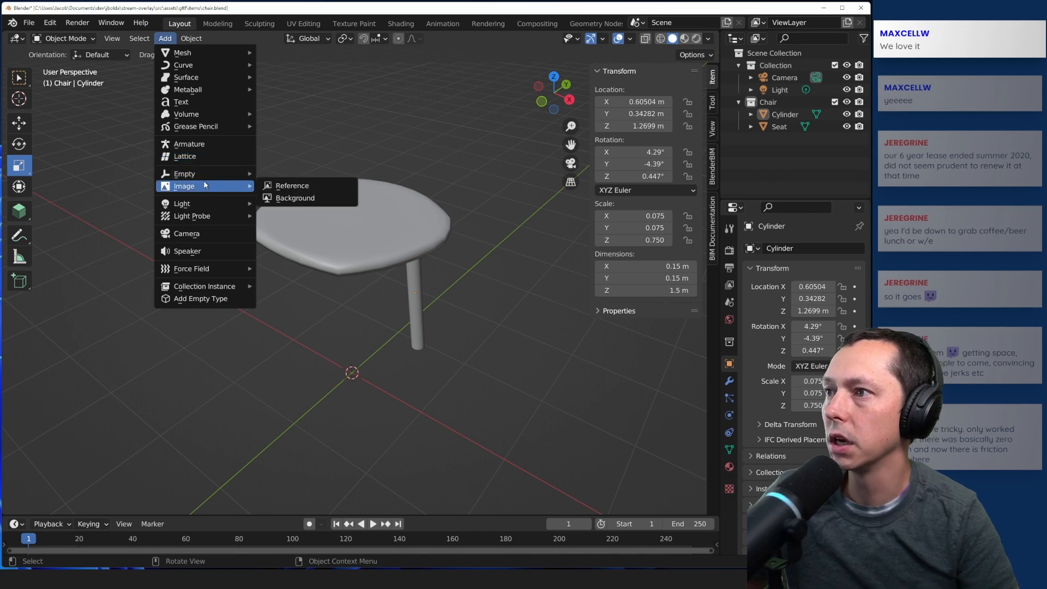
{"action": "mouse_move", "coordinate": [209, 117]}
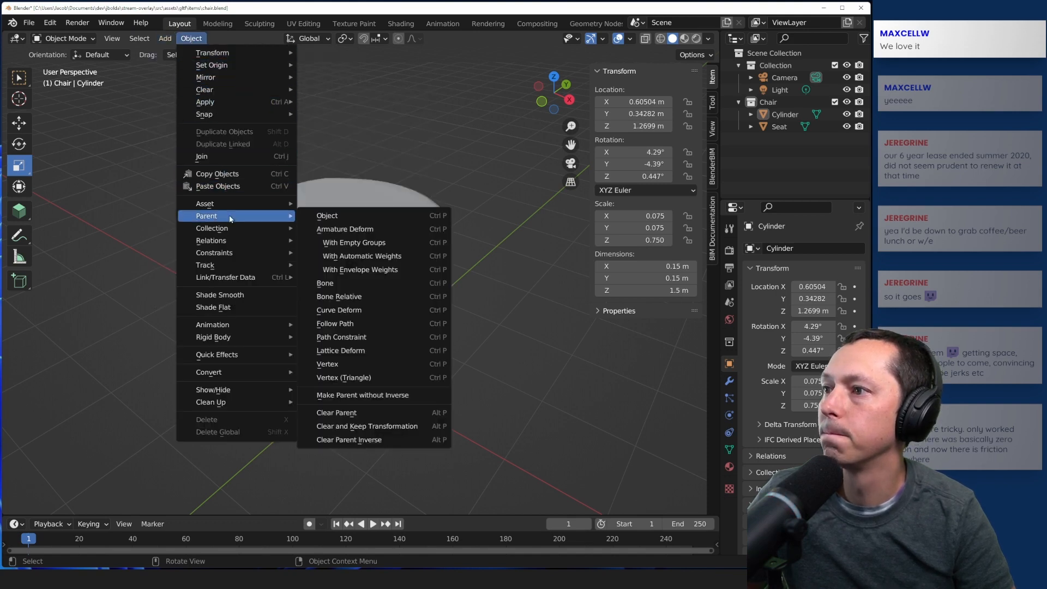
{"action": "mouse_move", "coordinate": [229, 245]}
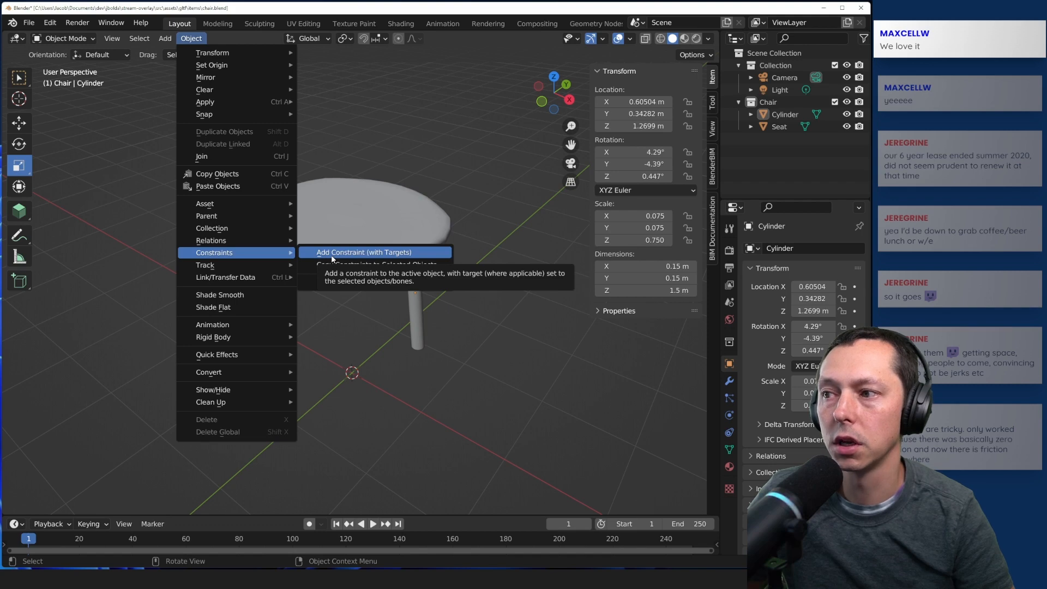
{"action": "mouse_move", "coordinate": [250, 337]}
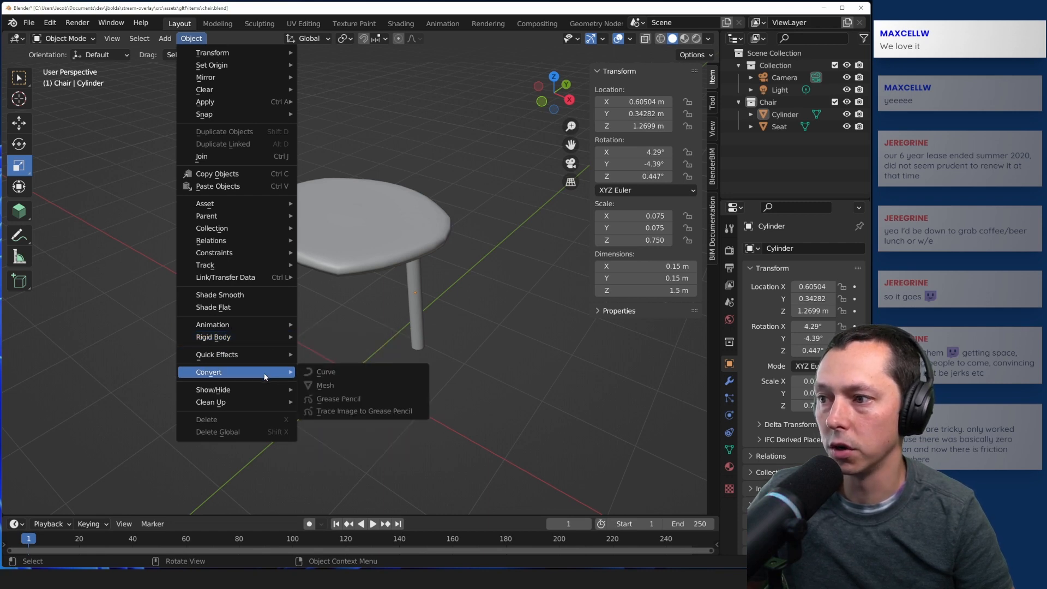
{"action": "mouse_move", "coordinate": [258, 356]}
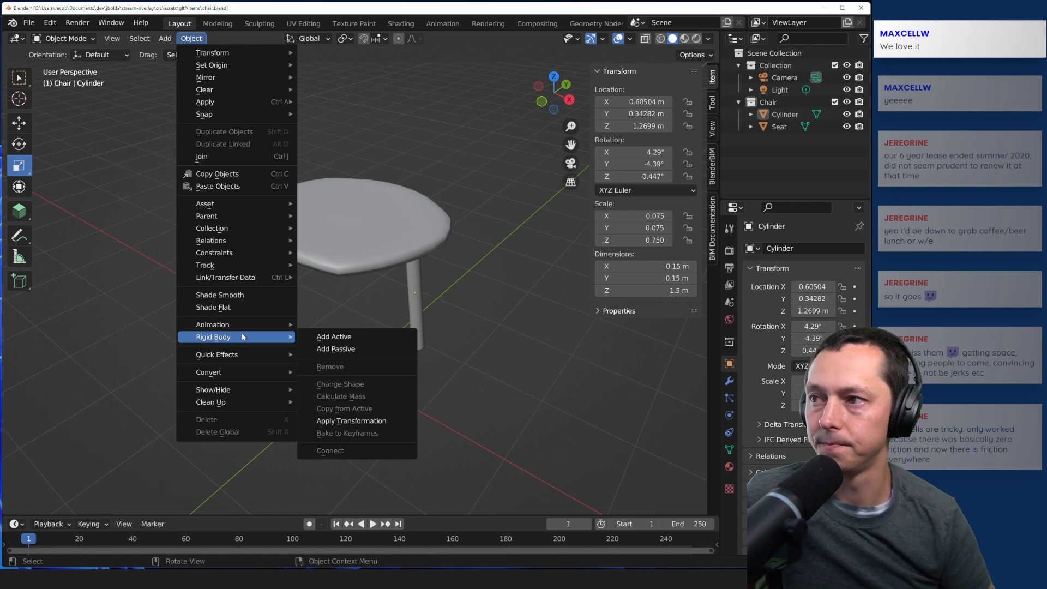
{"action": "left_click", "coordinate": [129, 41]}
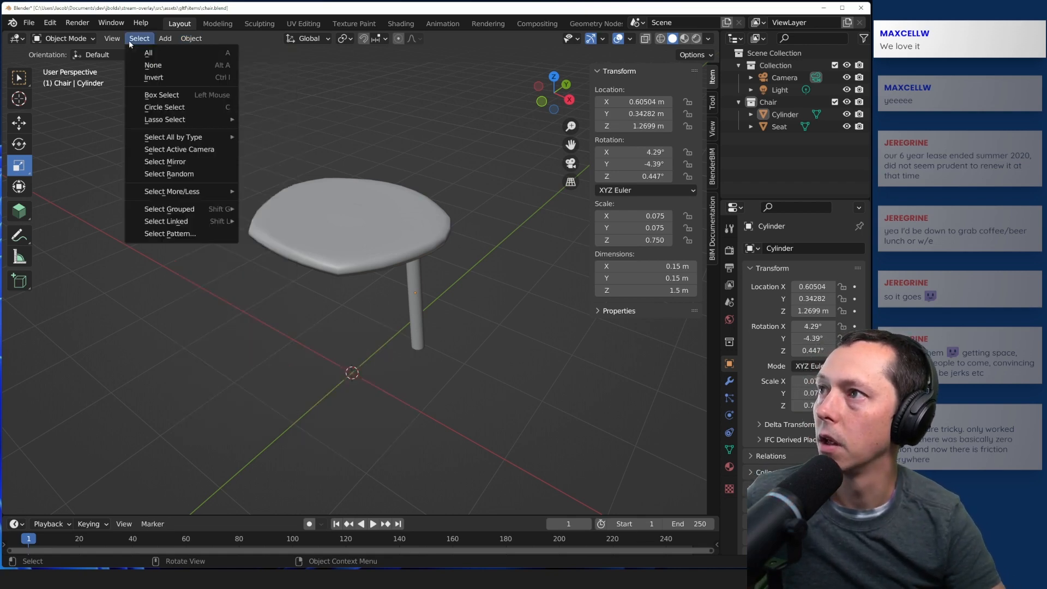
{"action": "mouse_move", "coordinate": [106, 39]}
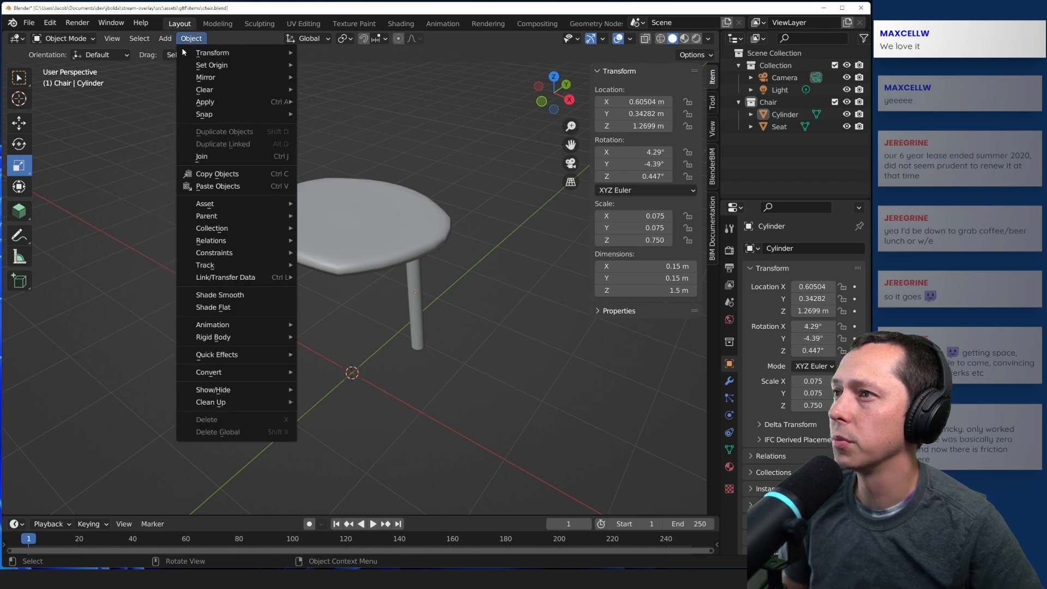
{"action": "left_click", "coordinate": [165, 38]}
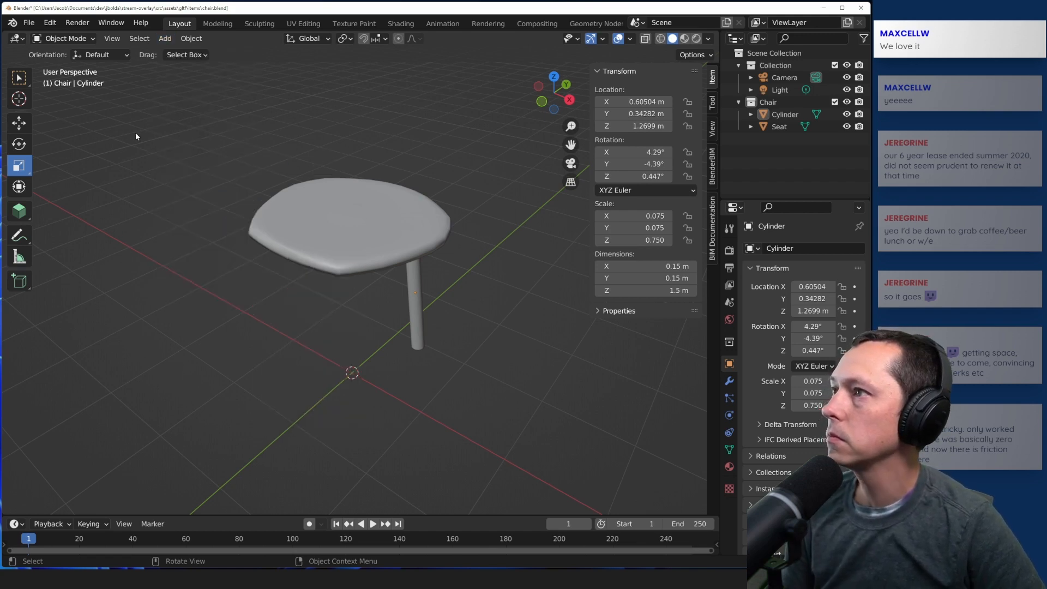
- Examine the selection, face, edge and vertex commands for the leg in Edit Mode, check the Modeling workspace, and return to Layout
{"action": "left_click", "coordinate": [53, 37]}
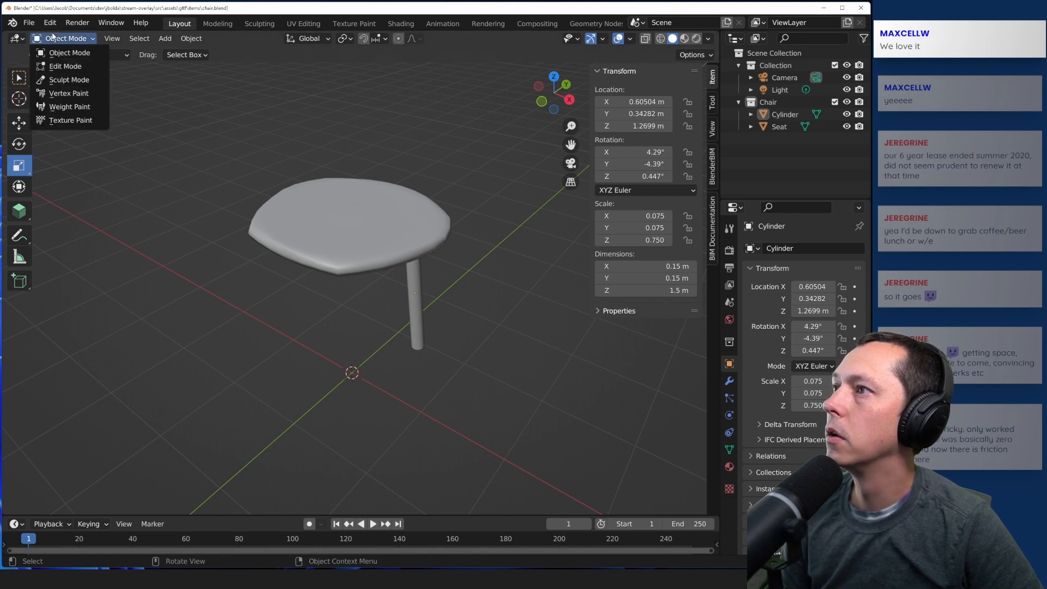
{"action": "left_click", "coordinate": [65, 66]}
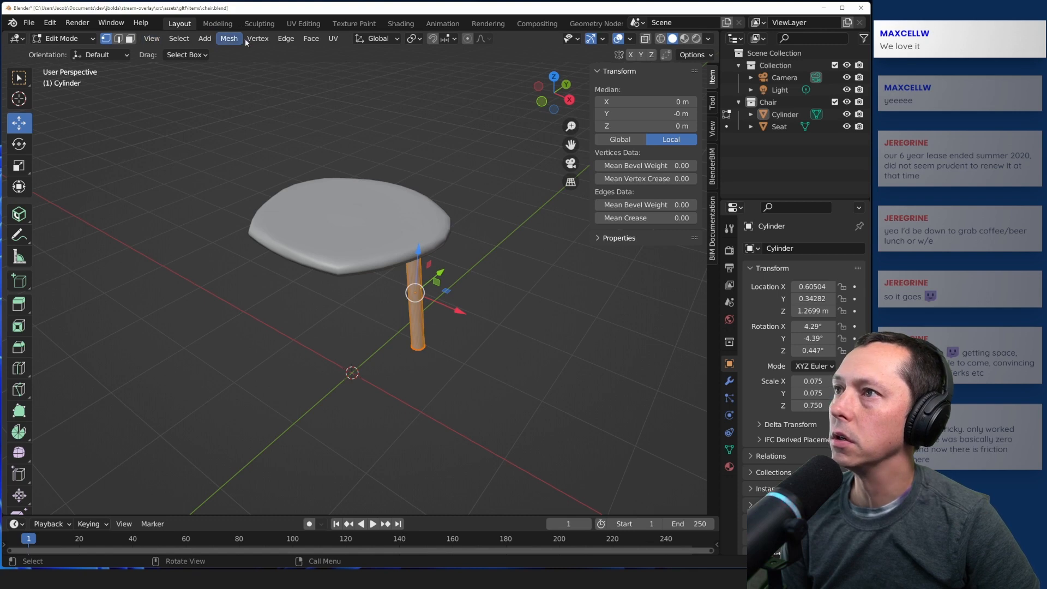
{"action": "left_click", "coordinate": [177, 39]}
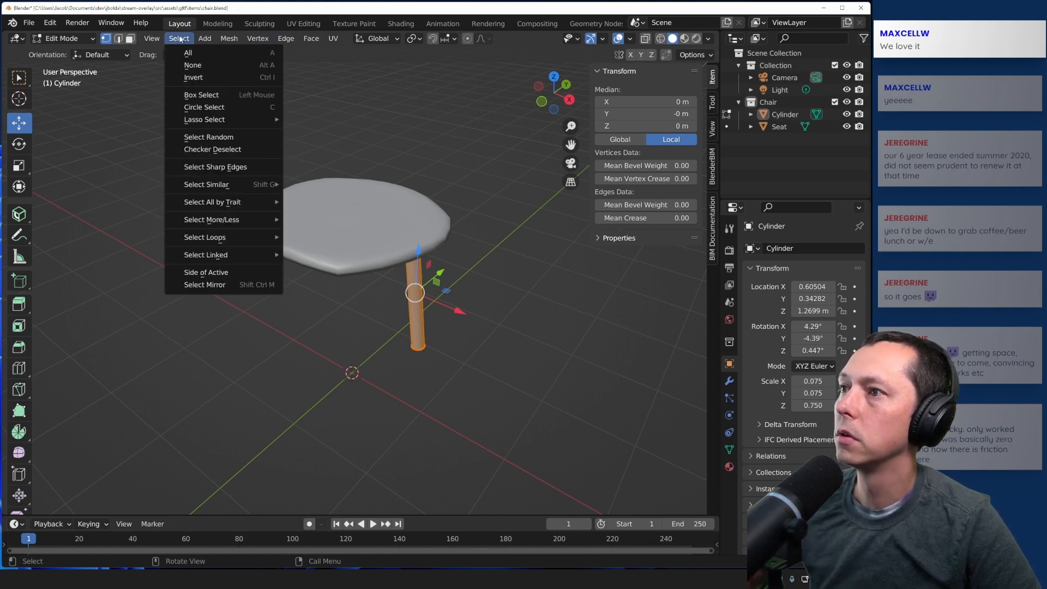
{"action": "mouse_move", "coordinate": [157, 41]}
{"action": "mouse_move", "coordinate": [337, 40]}
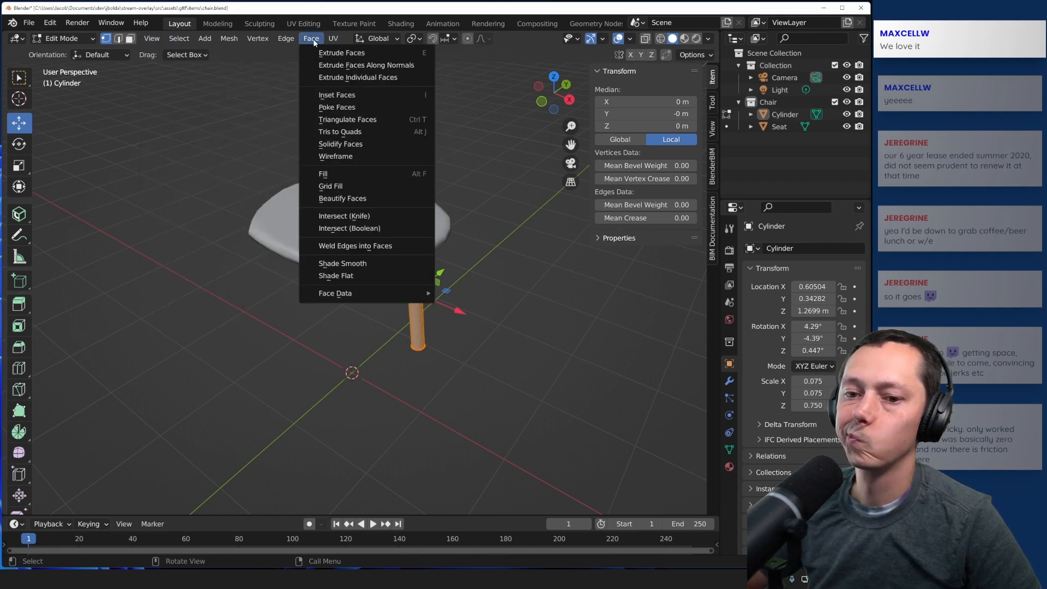
{"action": "mouse_move", "coordinate": [289, 42]}
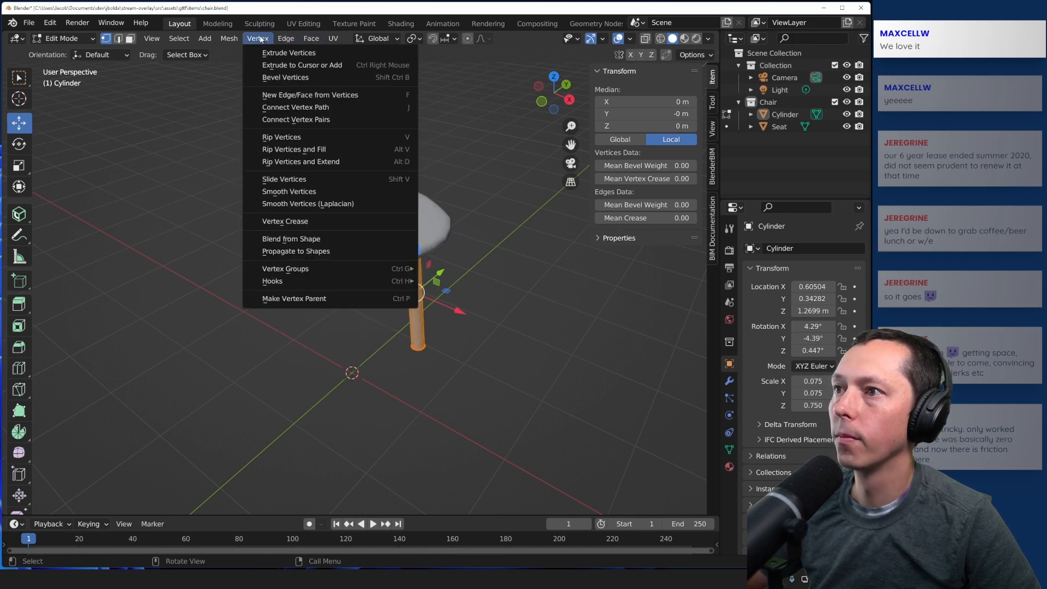
{"action": "mouse_move", "coordinate": [232, 42]}
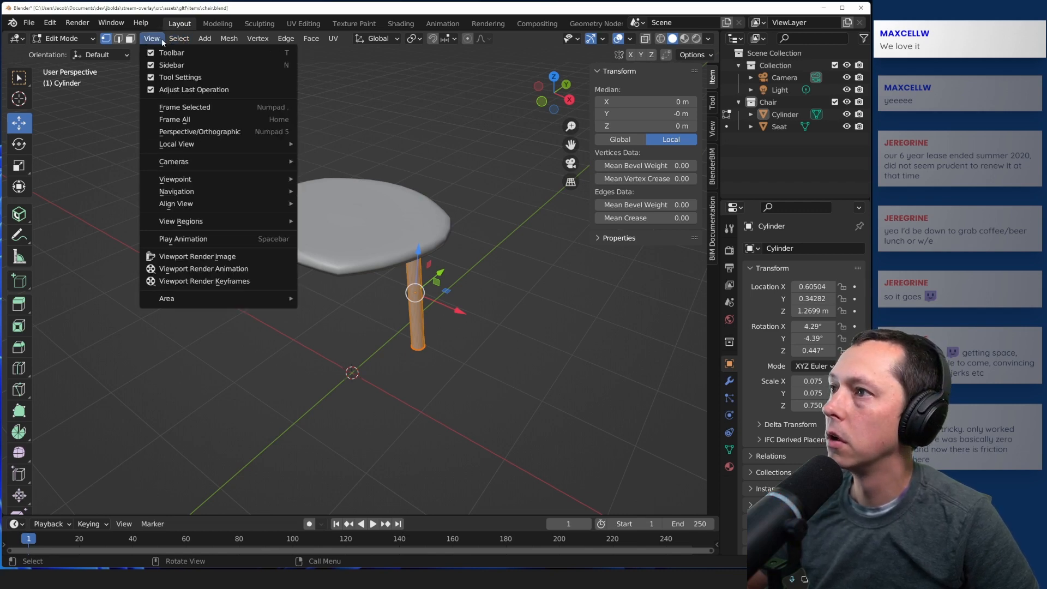
{"action": "left_click", "coordinate": [220, 24]}
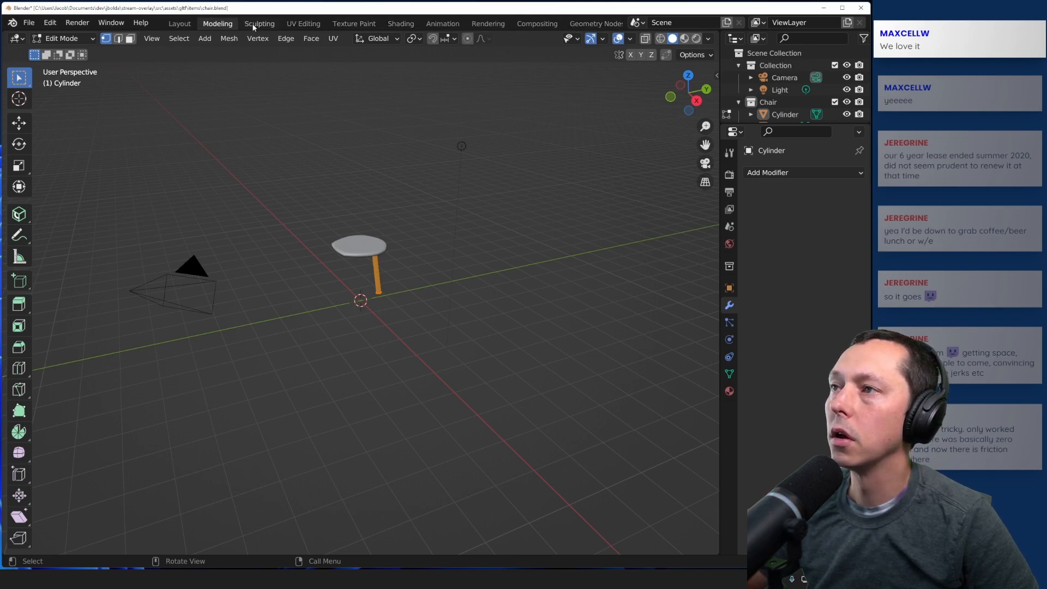
{"action": "left_click", "coordinate": [177, 23]}
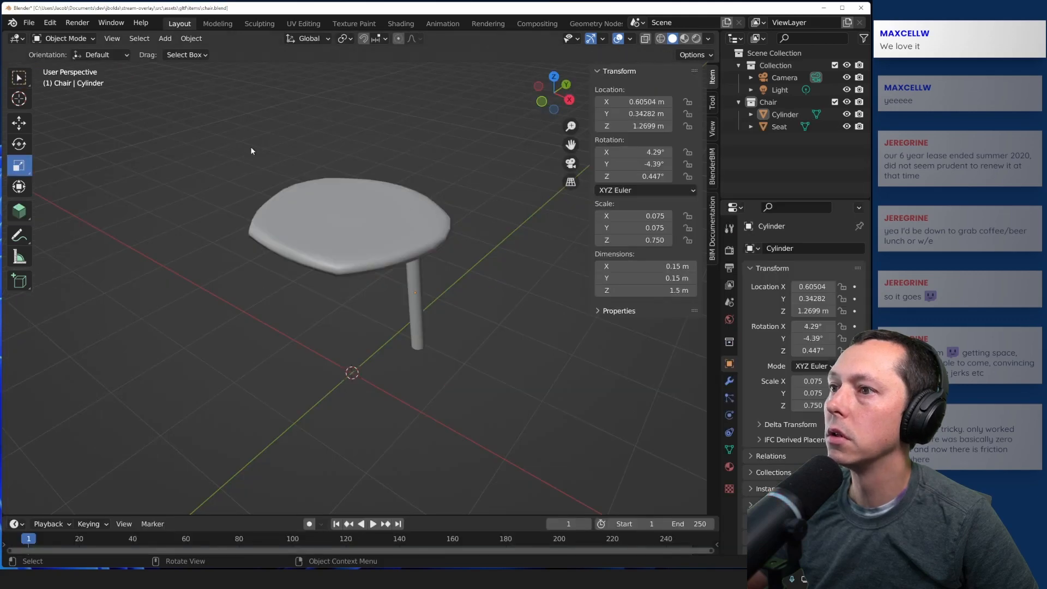
{"action": "left_click", "coordinate": [428, 314]}
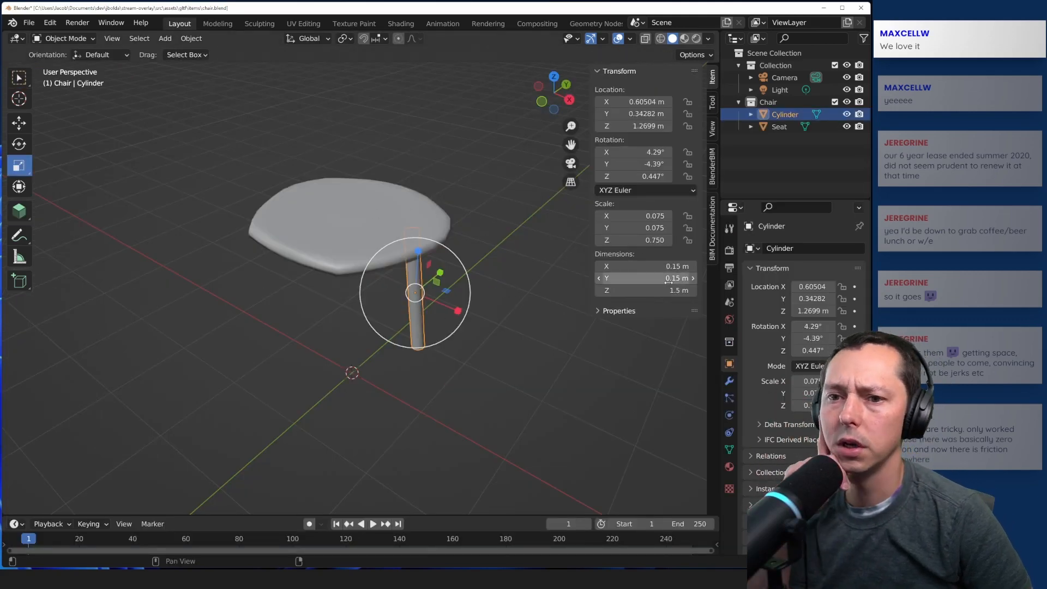
{"action": "left_click", "coordinate": [113, 37]}
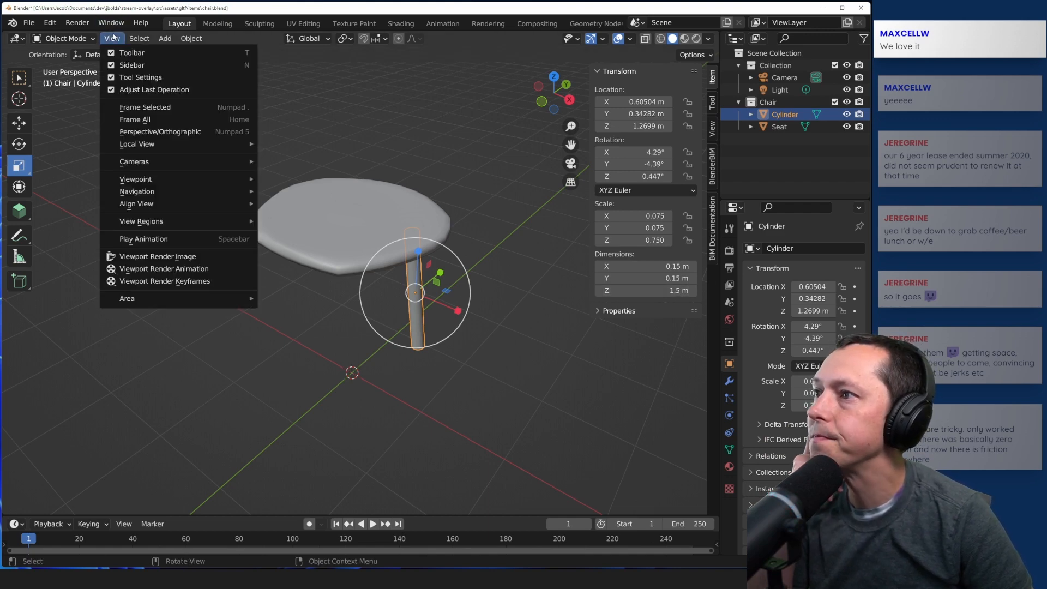
{"action": "mouse_move", "coordinate": [133, 40]}
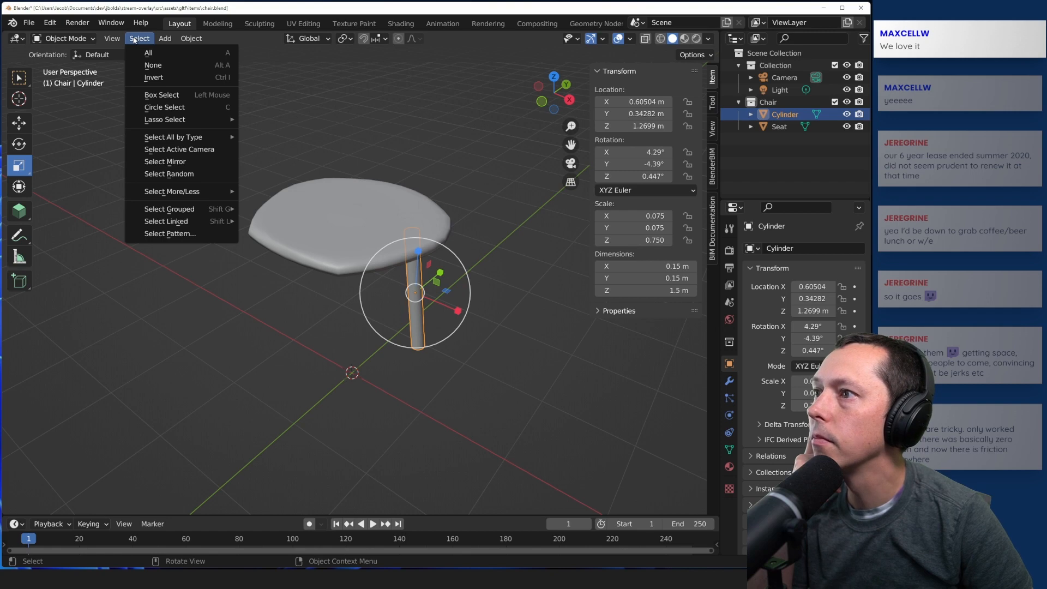
{"action": "mouse_move", "coordinate": [180, 43]}
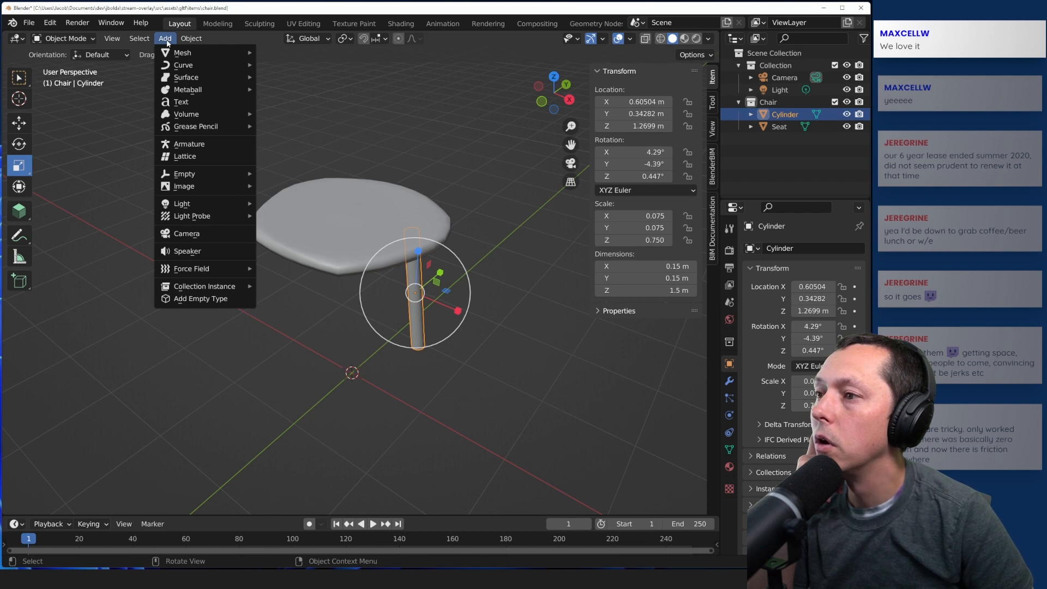
{"action": "mouse_move", "coordinate": [118, 40]}
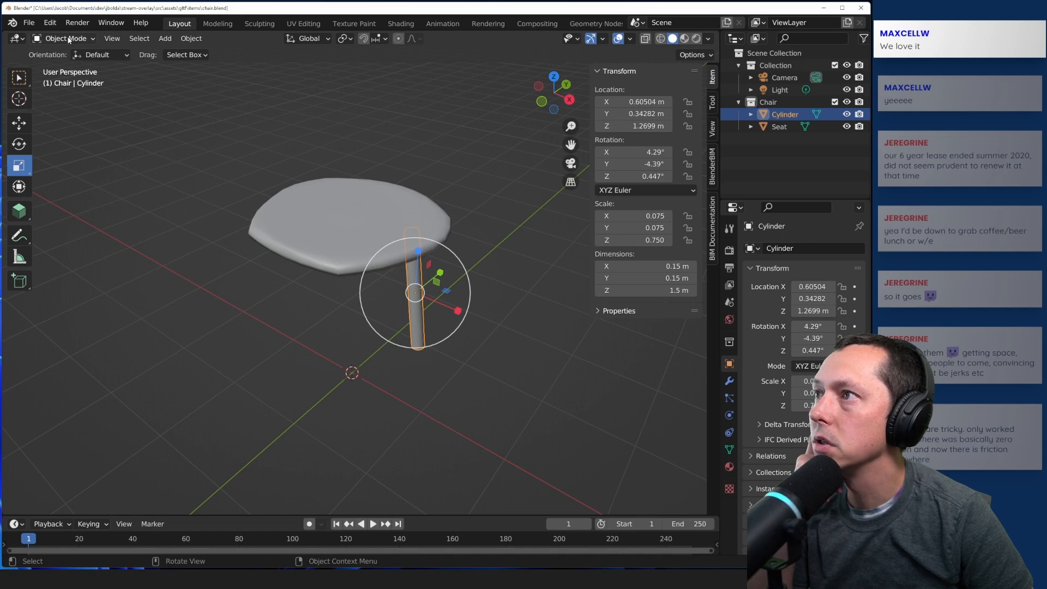
{"action": "left_click", "coordinate": [149, 250]}
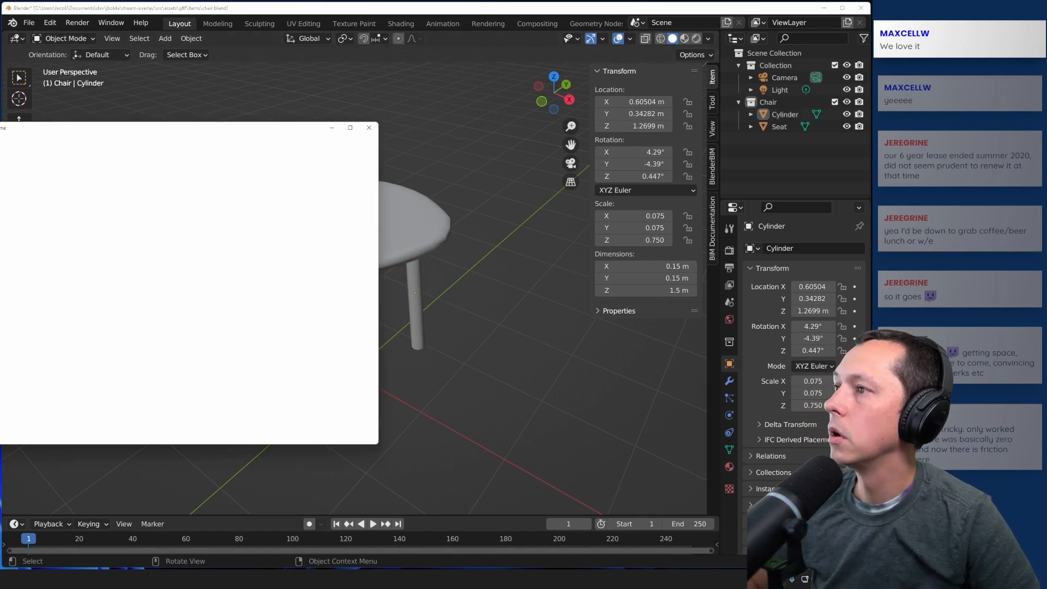
- Switch to a new Chrome window and search Google for "blender array modifier"
{"action": "left_click_drag", "start_coordinate": [7, 133], "coordinate": [0, 153]}
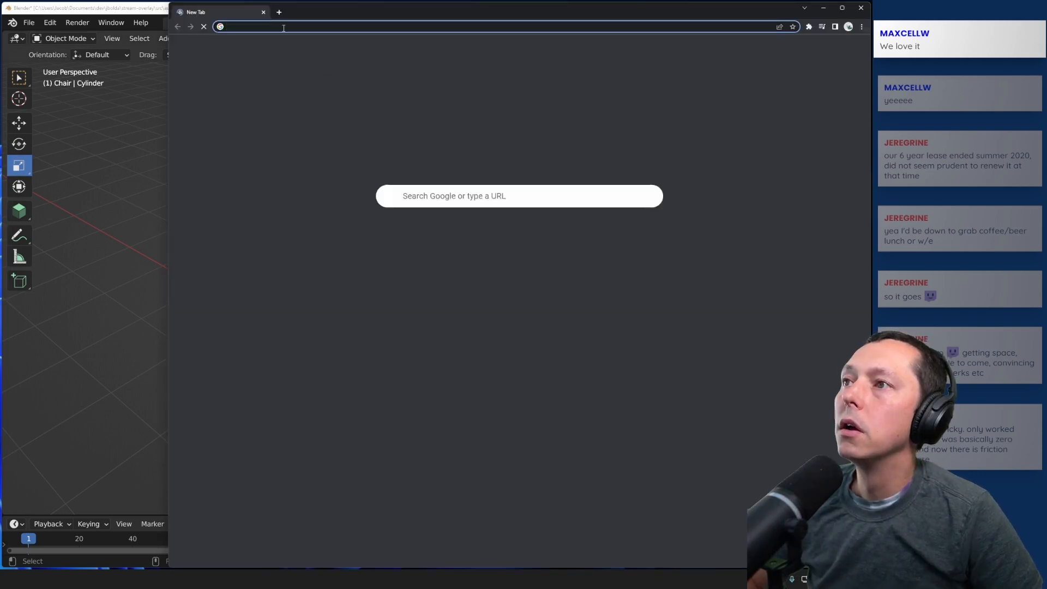
{"action": "left_click", "coordinate": [258, 27]}
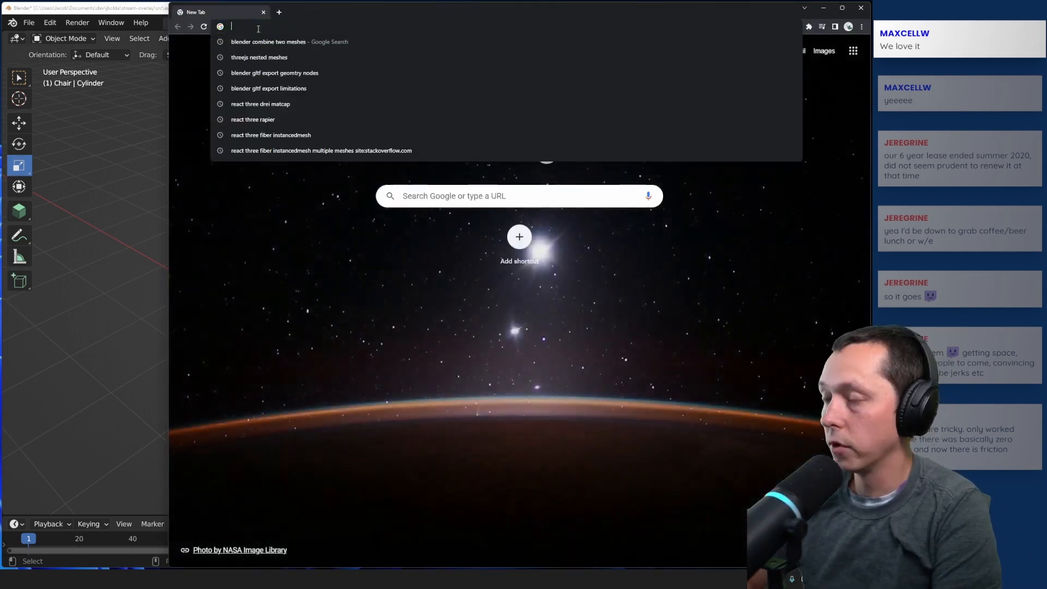
{"action": "type", "text": "blender array"}
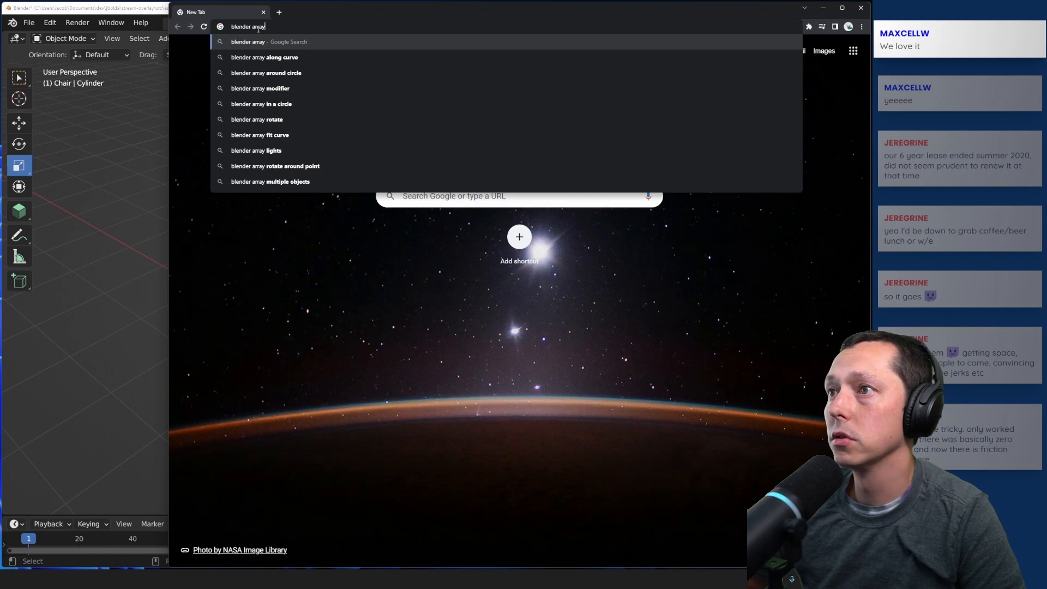
{"action": "key", "text": "Down"}
{"action": "key", "text": "Down"}
{"action": "key", "text": "Down"}
{"action": "key", "text": "Return"}
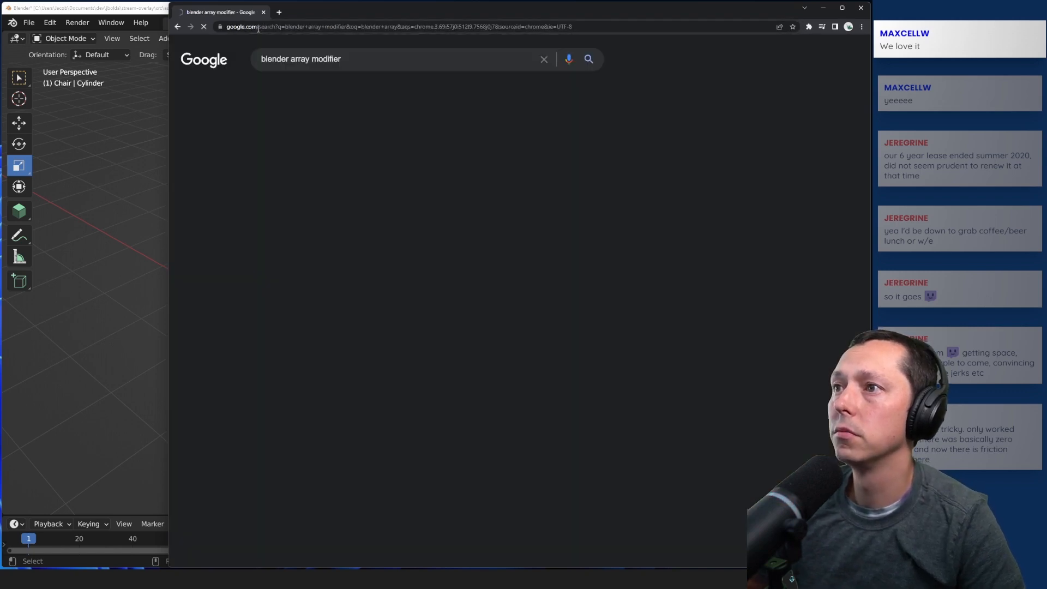
- Open the Blender Manual's Array Modifier page in its own tab and read its fit type, offset and merge options
{"action": "middle_click", "coordinate": [292, 149]}
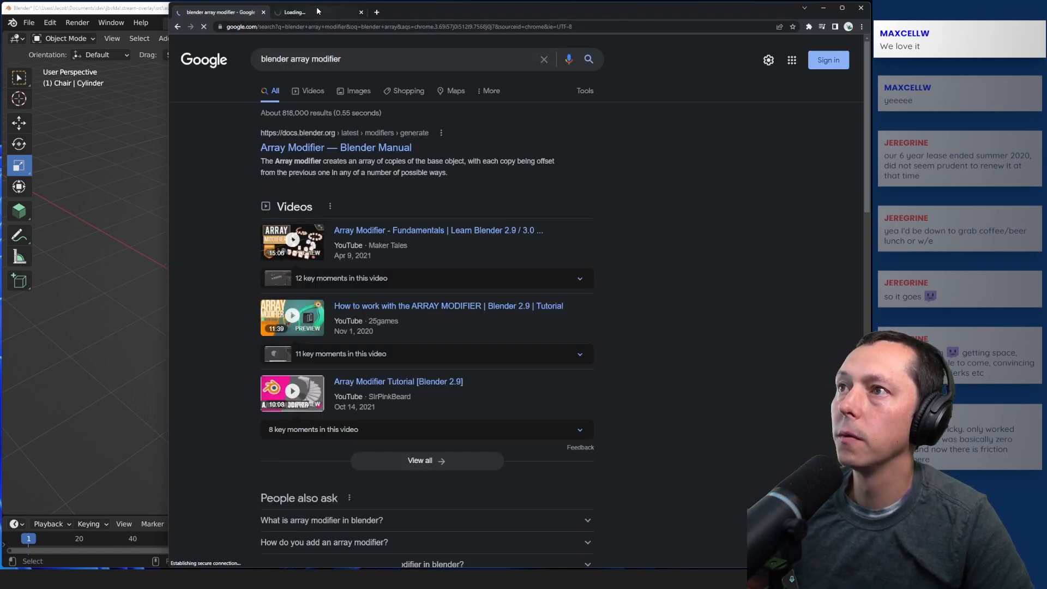
{"action": "left_click", "coordinate": [288, 13]}
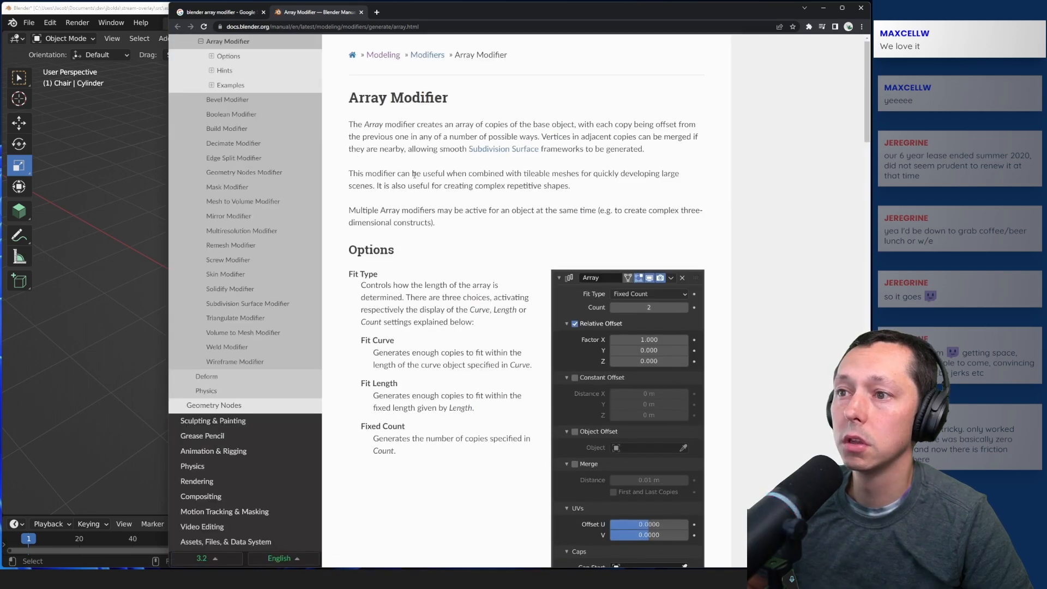
{"action": "scroll", "coordinate": [464, 207], "scroll_direction": "down", "scroll_amount": 2}
{"action": "scroll", "coordinate": [471, 211], "scroll_direction": "up", "scroll_amount": 2}
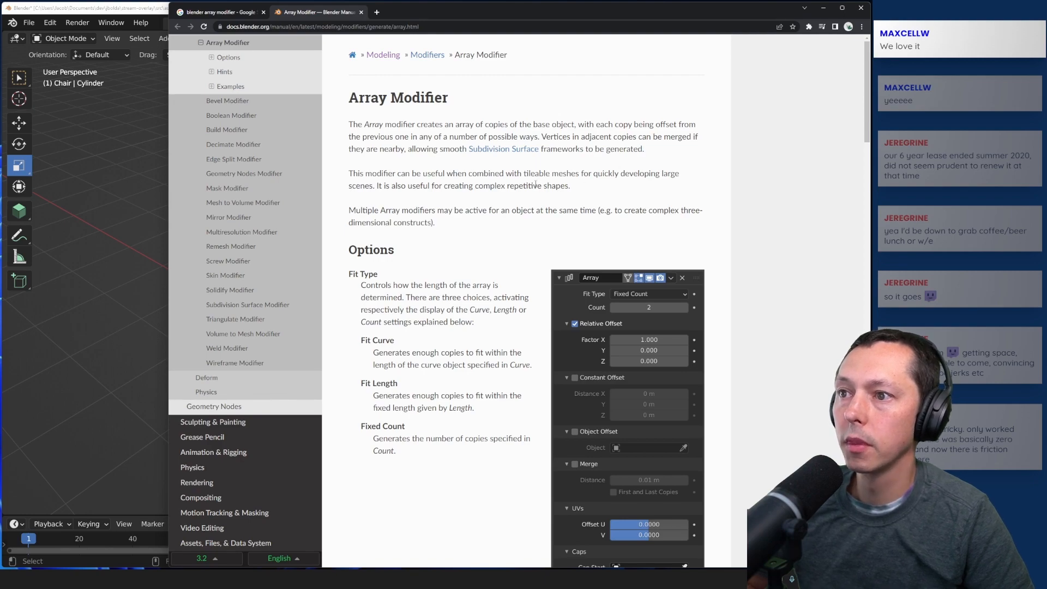
{"action": "scroll", "coordinate": [526, 203], "scroll_direction": "down", "scroll_amount": 7}
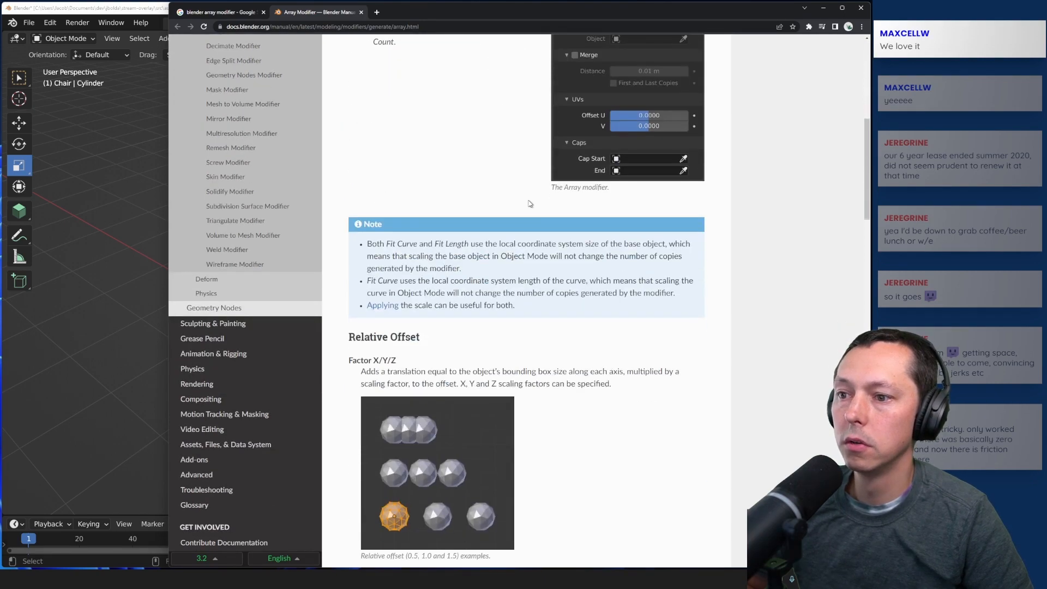
{"action": "scroll", "coordinate": [527, 208], "scroll_direction": "down", "scroll_amount": 10}
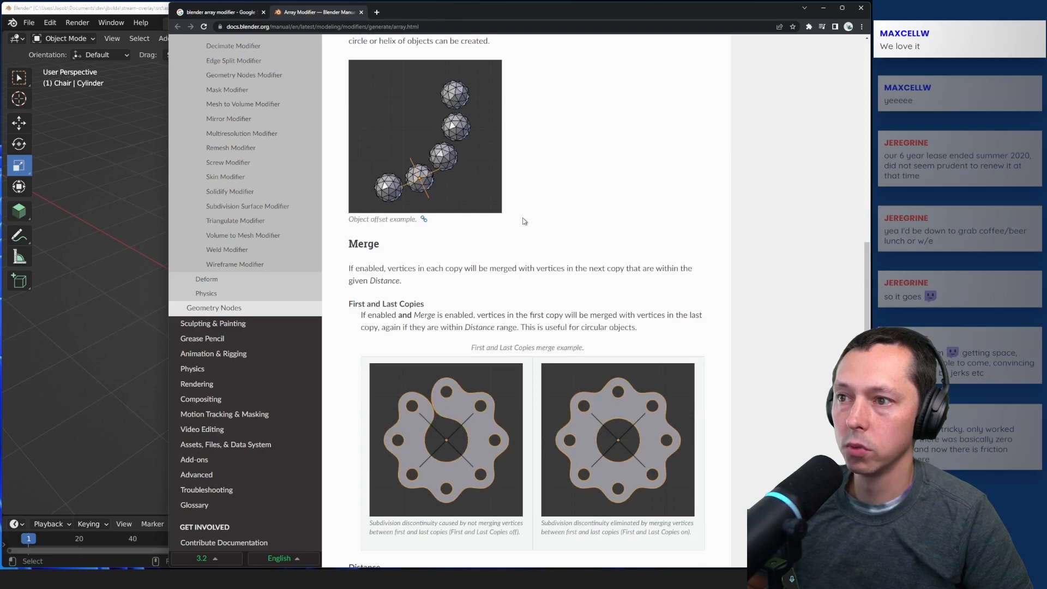
{"action": "scroll", "coordinate": [524, 221], "scroll_direction": "down", "scroll_amount": 8}
{"action": "scroll", "coordinate": [634, 259], "scroll_direction": "up", "scroll_amount": 12}
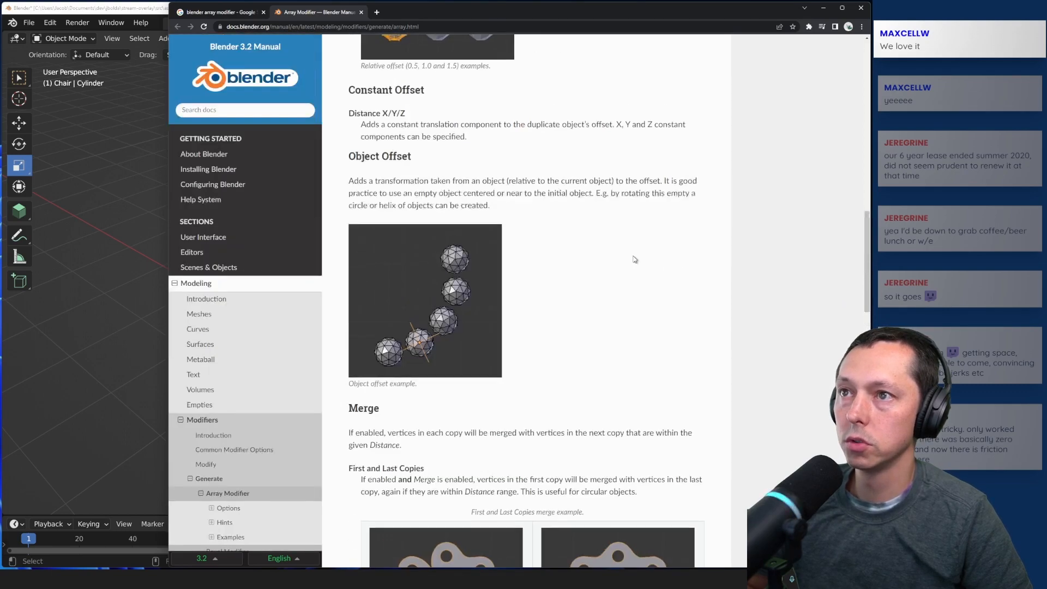
{"action": "scroll", "coordinate": [635, 259], "scroll_direction": "up", "scroll_amount": 10}
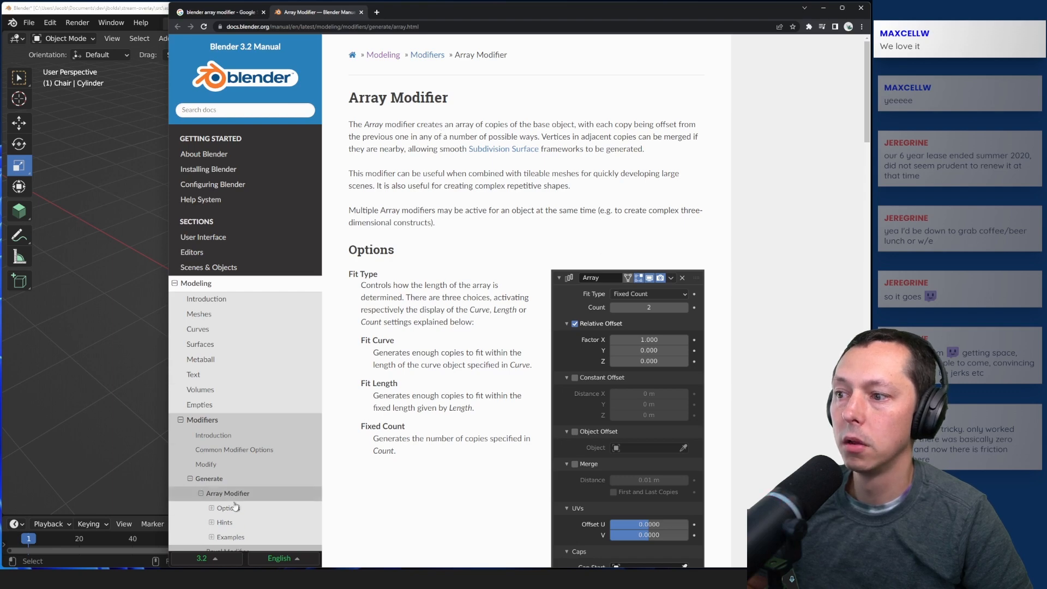
- Check the manual's list of Generate modifiers and return to its Array Modifier page
{"action": "scroll", "coordinate": [262, 447], "scroll_direction": "down", "scroll_amount": 1}
{"action": "left_click", "coordinate": [250, 396]}
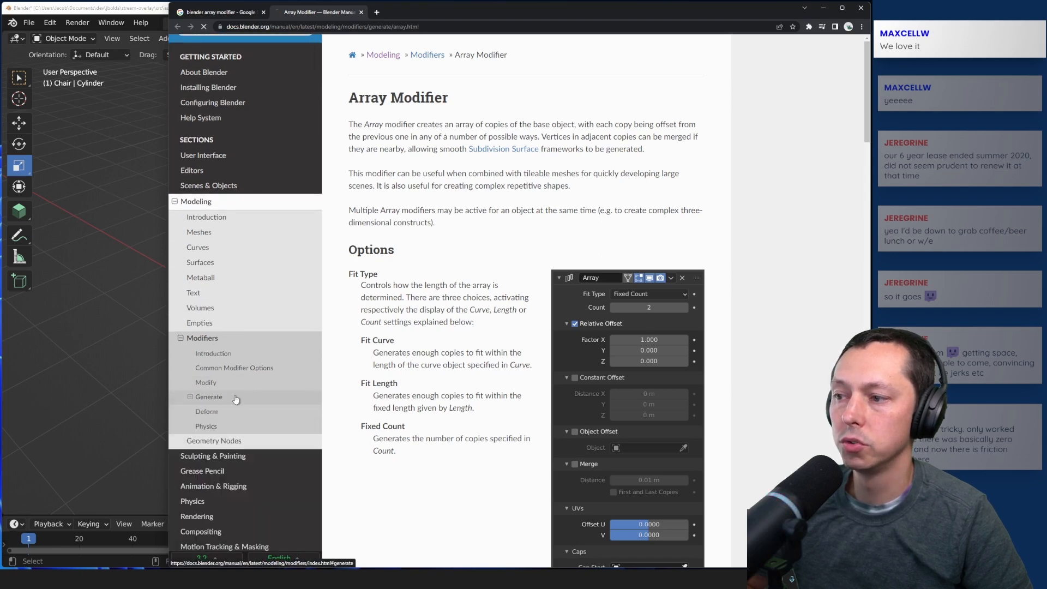
{"action": "scroll", "coordinate": [566, 332], "scroll_direction": "up", "scroll_amount": 2}
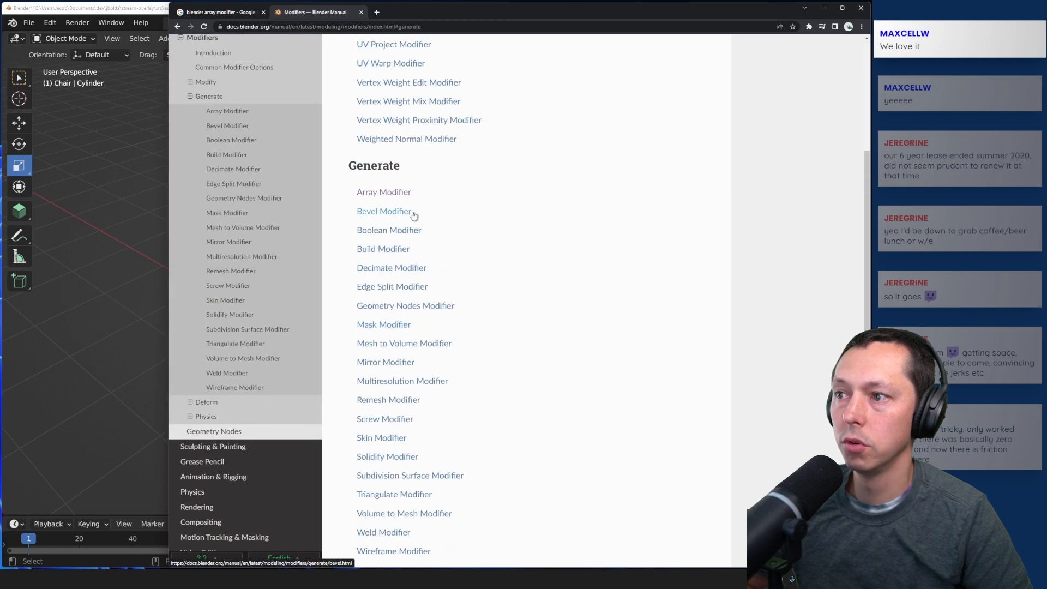
{"action": "left_click", "coordinate": [269, 113]}
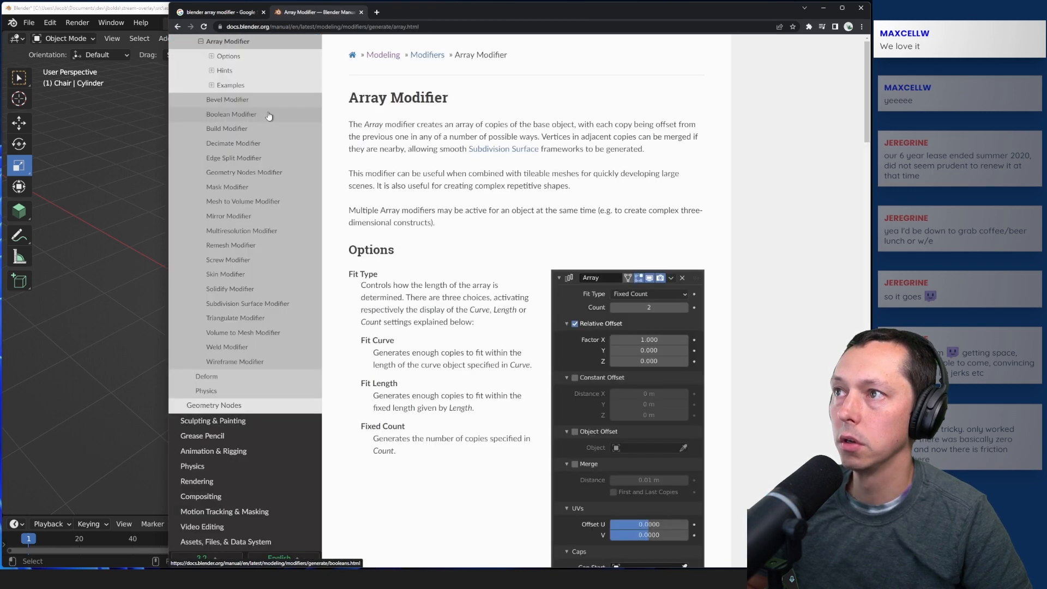
{"action": "scroll", "coordinate": [261, 158], "scroll_direction": "up", "scroll_amount": 3}
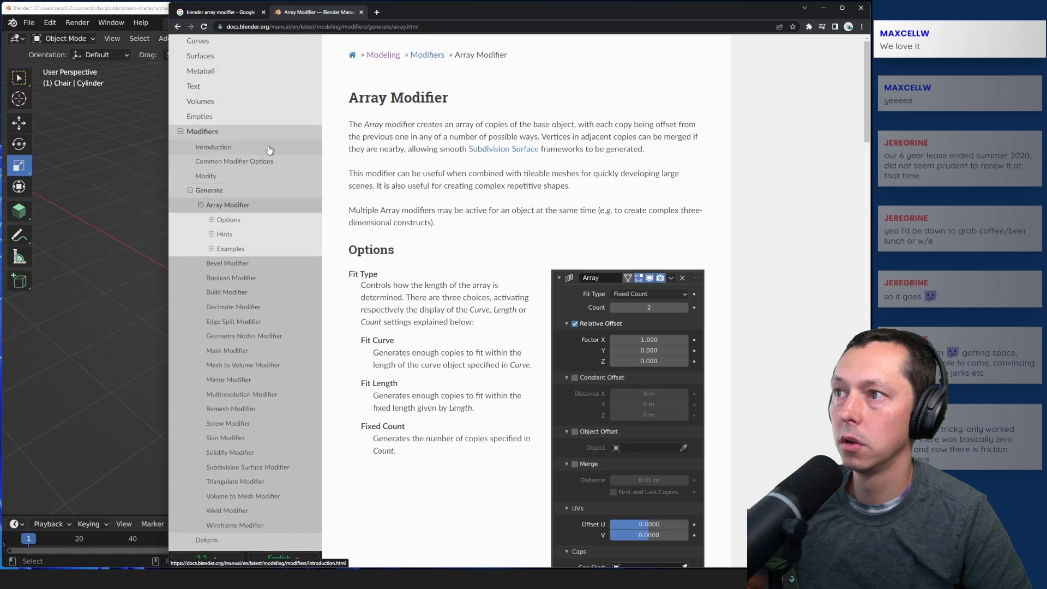
- Check the chair scene in Blender, and open the manual's Introduction page on modifiers to read how they are added
{"action": "left_click", "coordinate": [110, 142]}
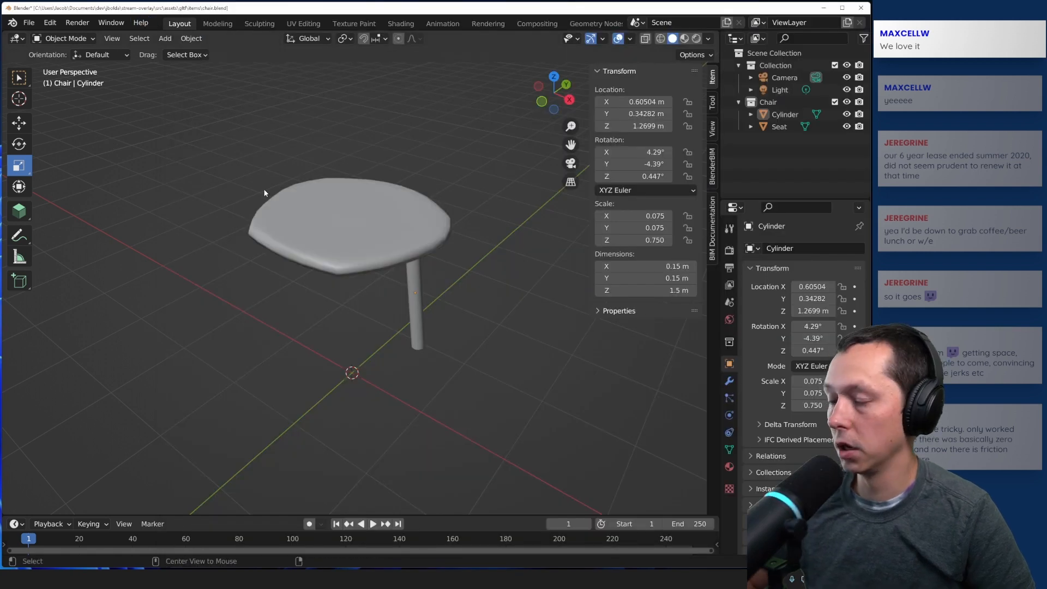
{"action": "key", "text": "alt+Tab"}
{"action": "left_click", "coordinate": [224, 147]}
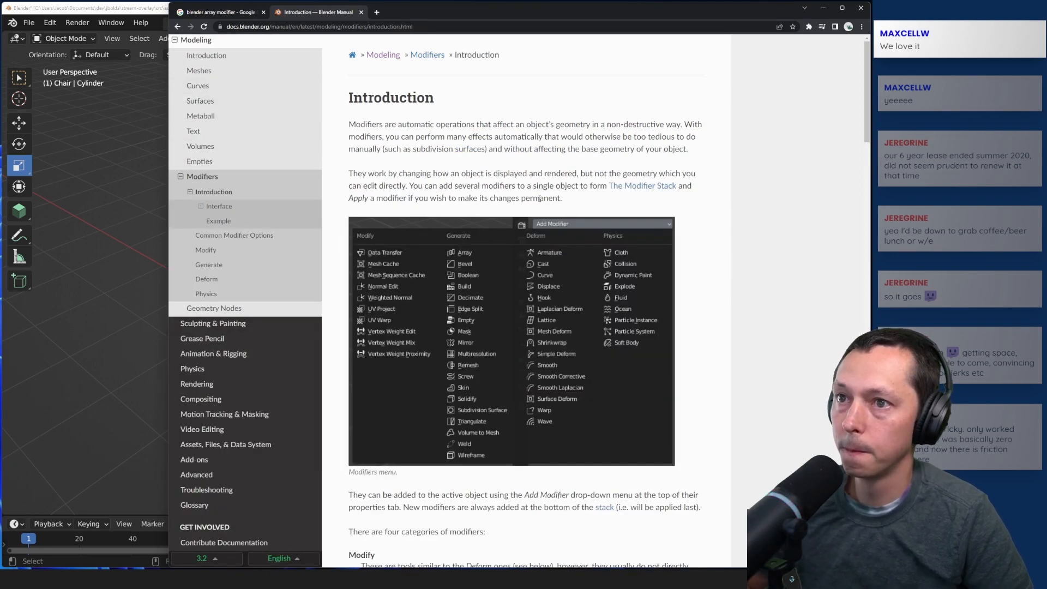
- Return to Blender and look through the tool, render, output, scene, collection and world properties for the modifier settings
{"action": "left_click", "coordinate": [120, 153]}
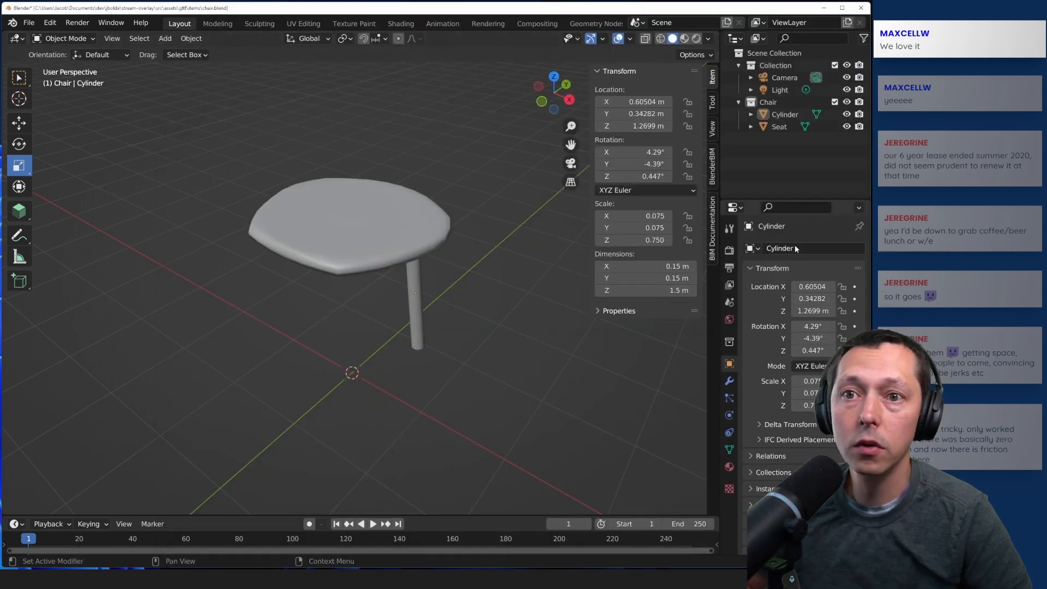
{"action": "left_click", "coordinate": [730, 228]}
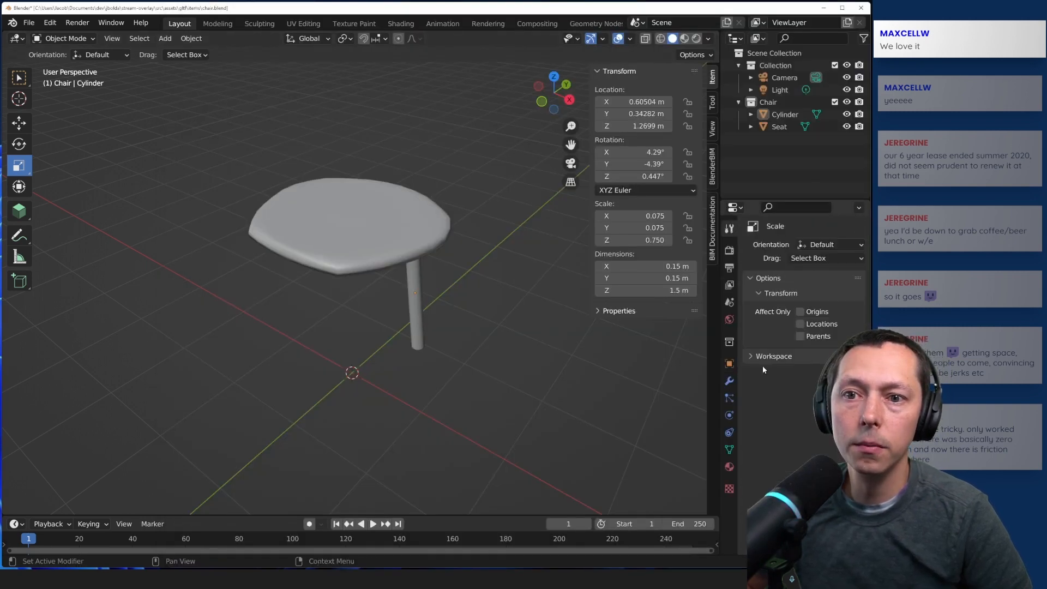
{"action": "left_click", "coordinate": [731, 254]}
{"action": "left_click", "coordinate": [731, 270]}
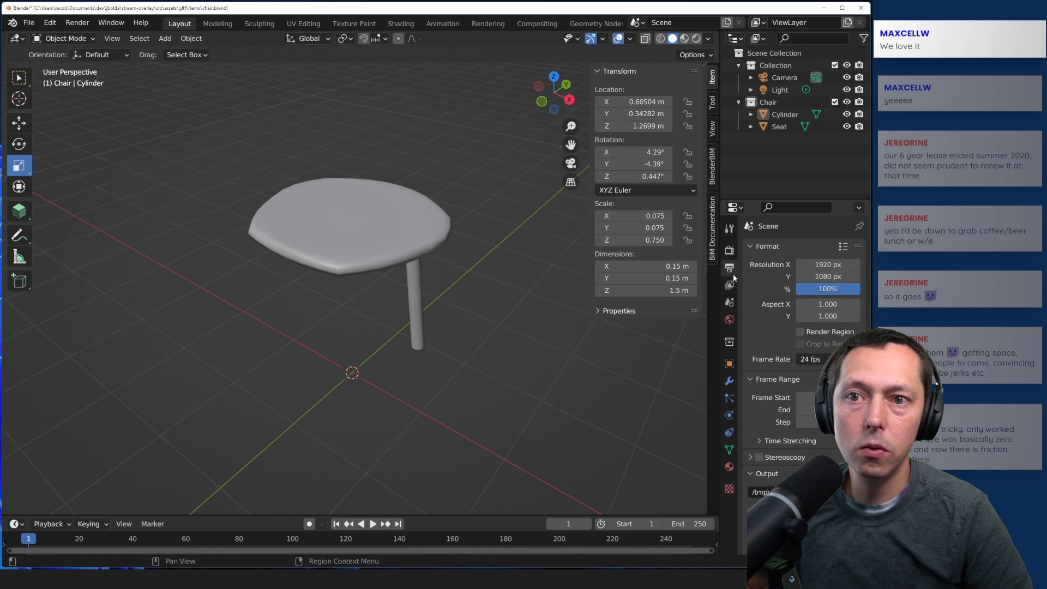
{"action": "left_click", "coordinate": [729, 301]}
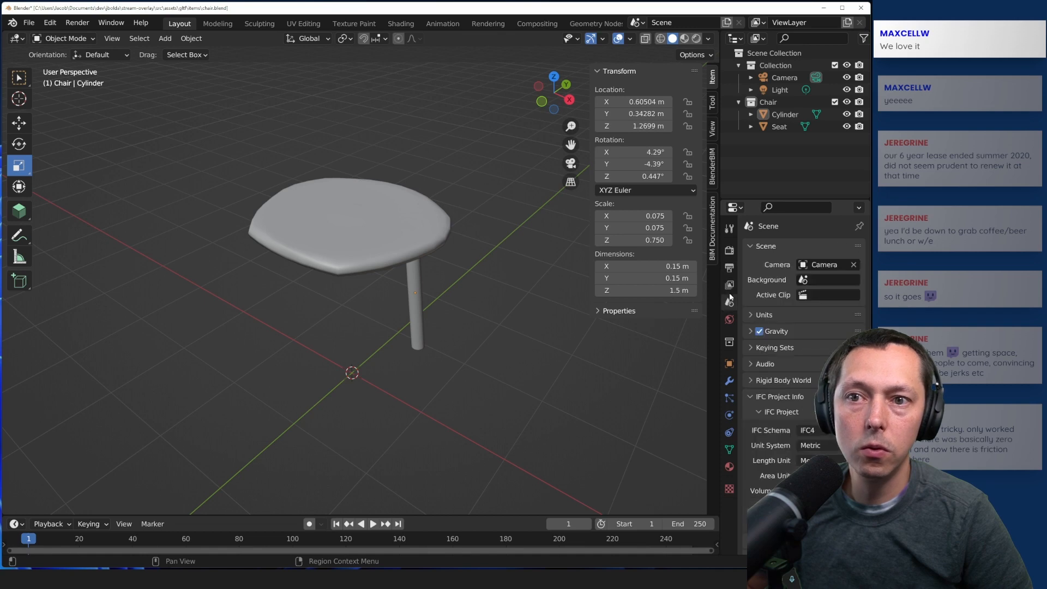
{"action": "left_click", "coordinate": [729, 343]}
{"action": "left_click", "coordinate": [731, 321]}
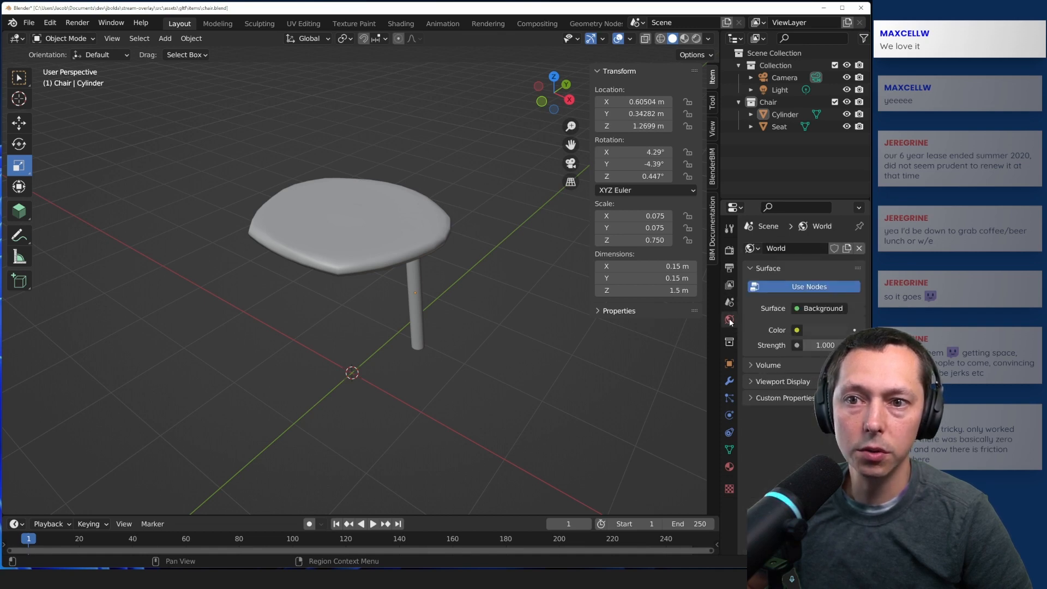
- Select the leg cylinder and rename it Spindel in the Chair collection
{"action": "left_click", "coordinate": [417, 314]}
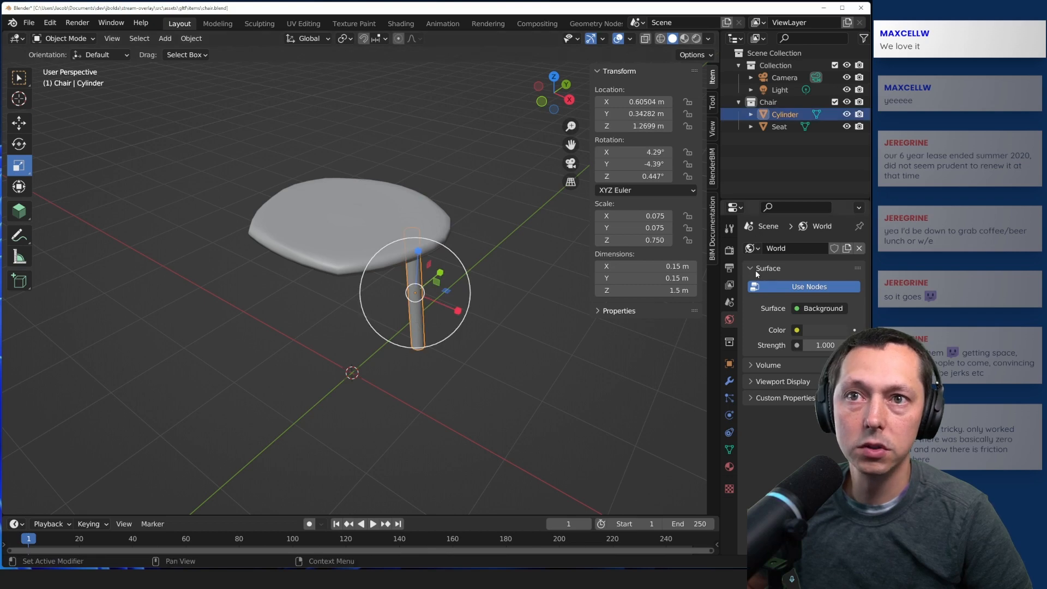
{"action": "left_click", "coordinate": [730, 302]}
{"action": "right_click", "coordinate": [785, 114]}
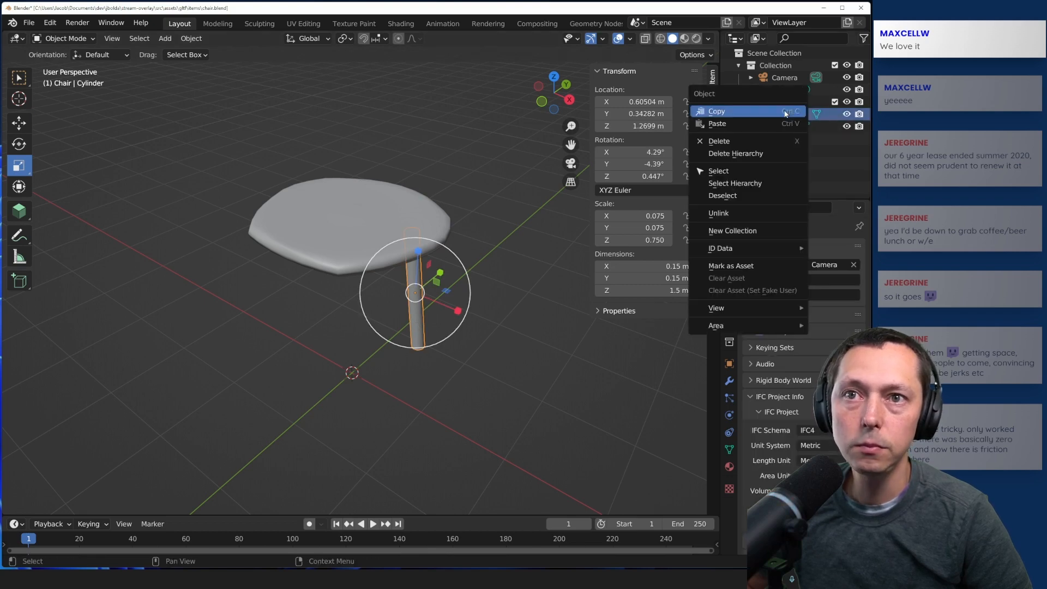
{"action": "double_click", "coordinate": [781, 113]}
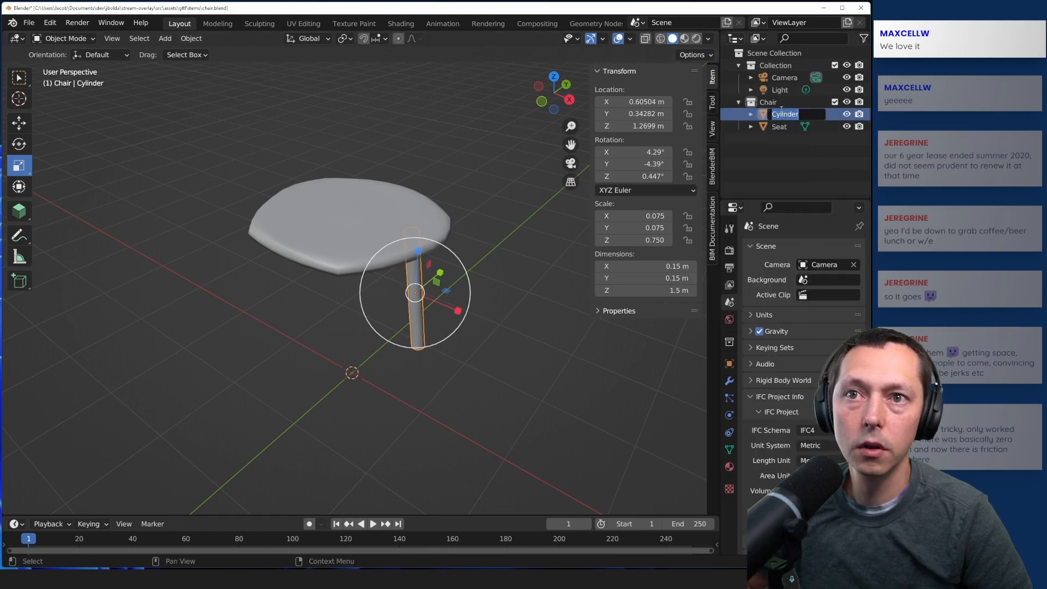
{"action": "type", "text": "Spindel"}
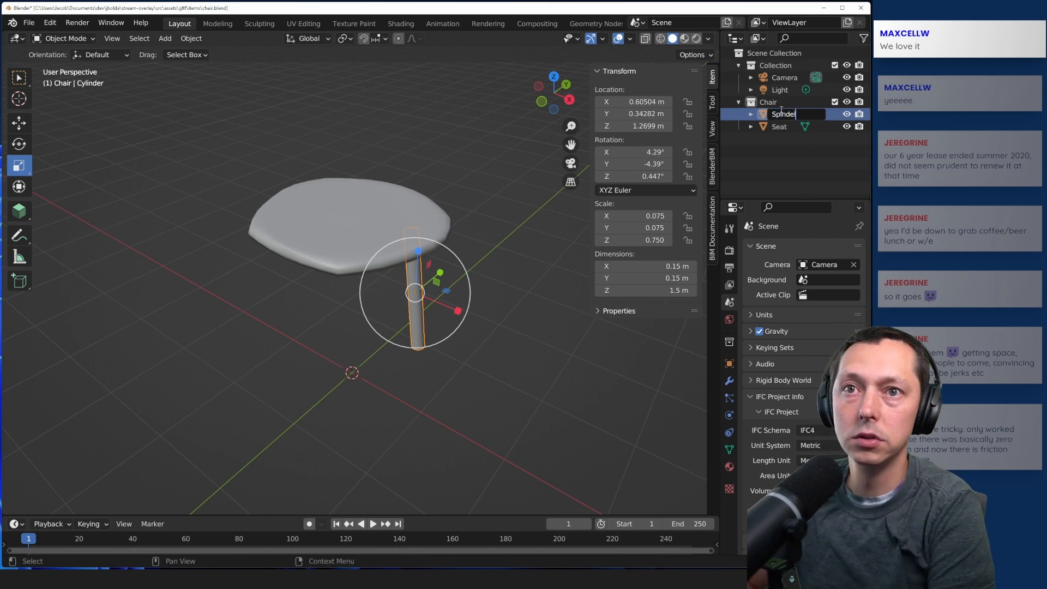
{"action": "key", "text": "Return"}
{"action": "right_click", "coordinate": [779, 127]}
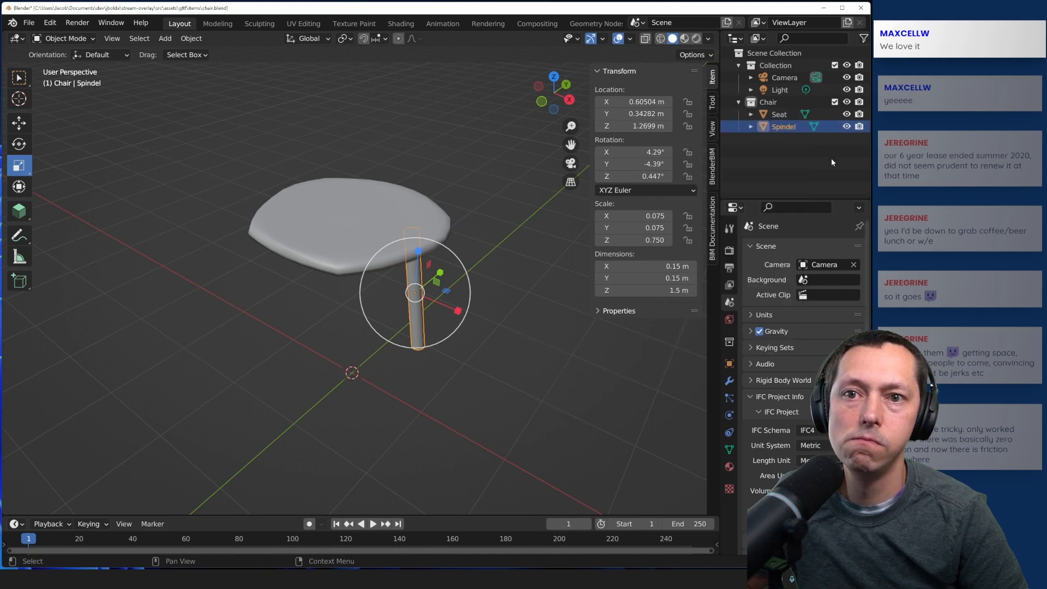
- Add an Array modifier to the Spindel leg
{"action": "left_click", "coordinate": [731, 229]}
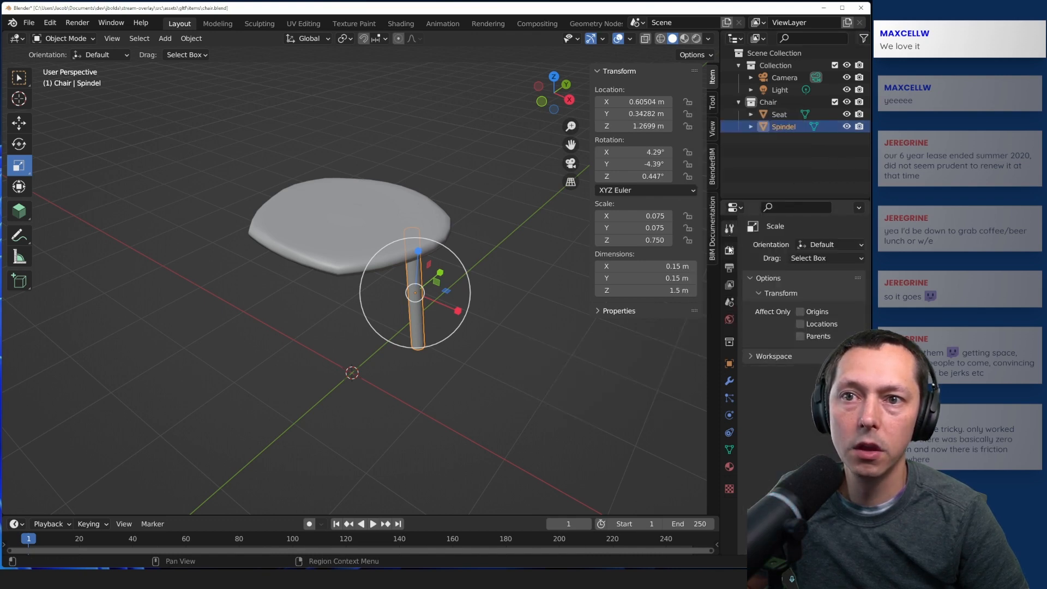
{"action": "left_click", "coordinate": [729, 382]}
{"action": "left_click", "coordinate": [790, 250]}
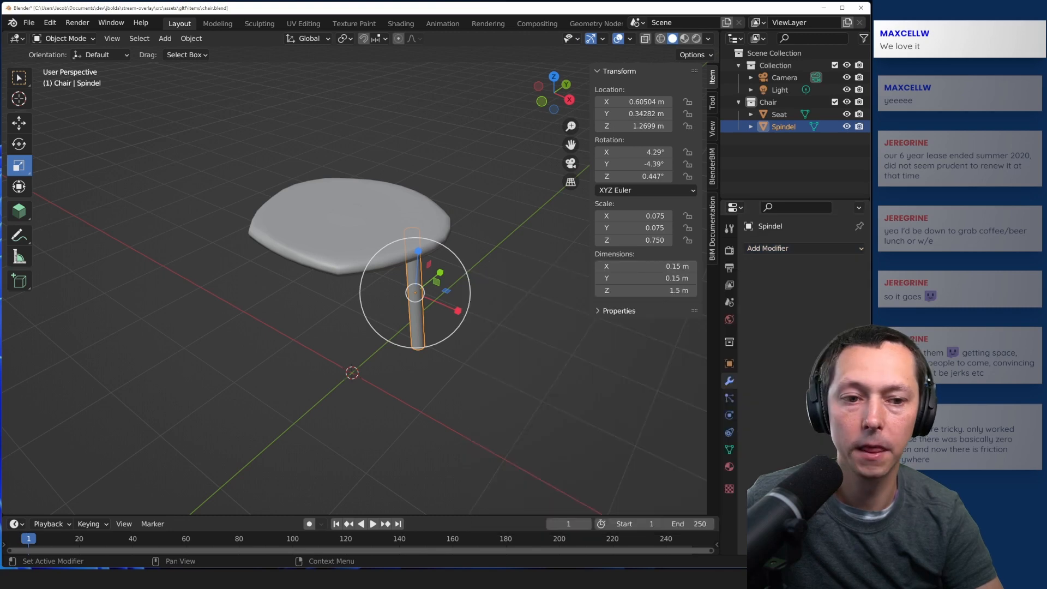
{"action": "left_click", "coordinate": [774, 248]}
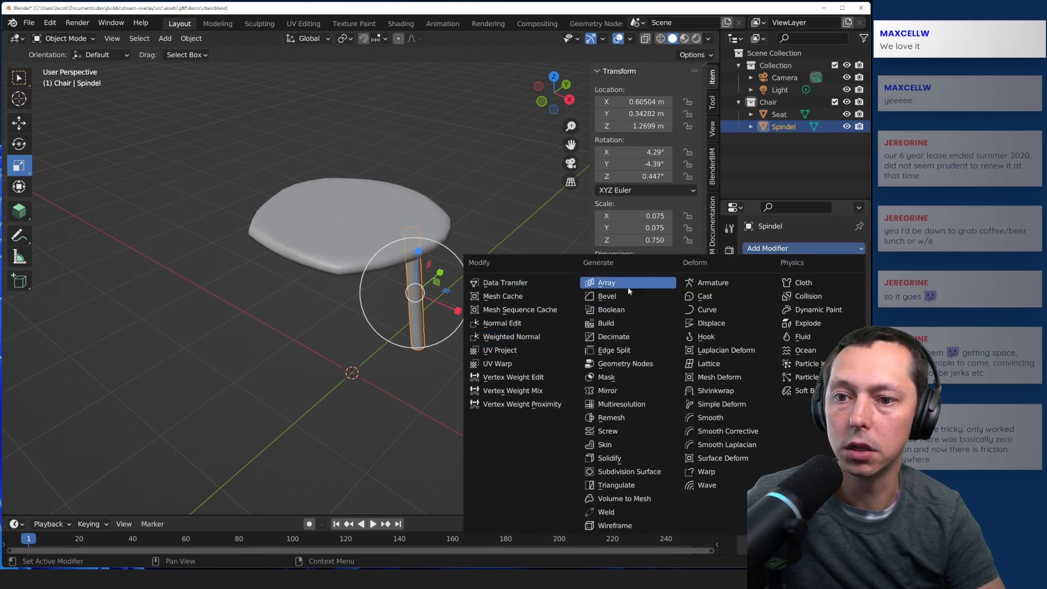
{"action": "left_click", "coordinate": [606, 282]}
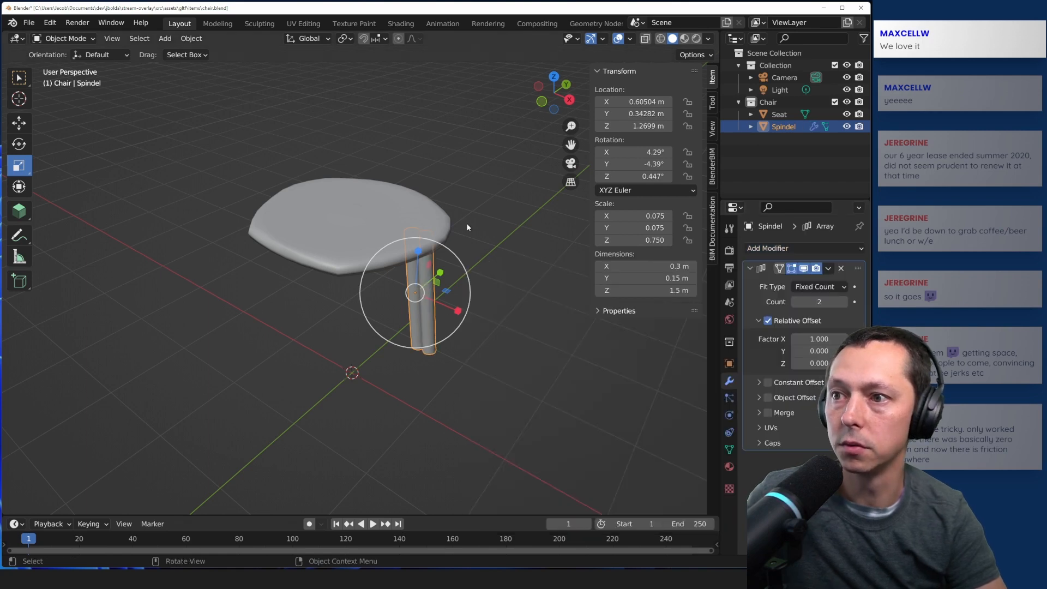
- Keep the array's fit type at Fixed Count and set its count to 4
{"action": "left_click", "coordinate": [816, 287]}
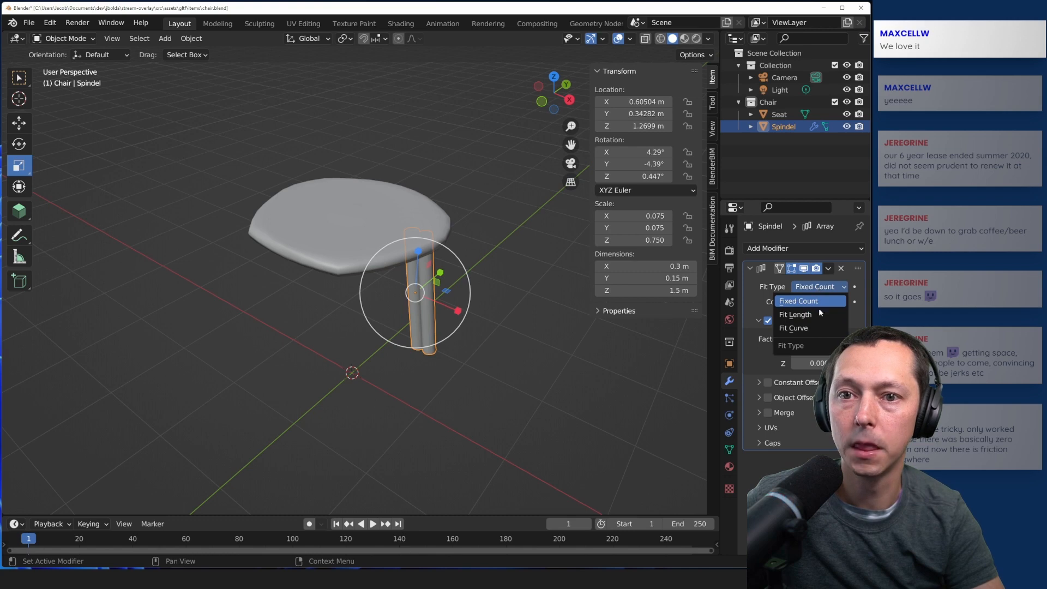
{"action": "left_click", "coordinate": [816, 301]}
{"action": "left_click", "coordinate": [815, 303]}
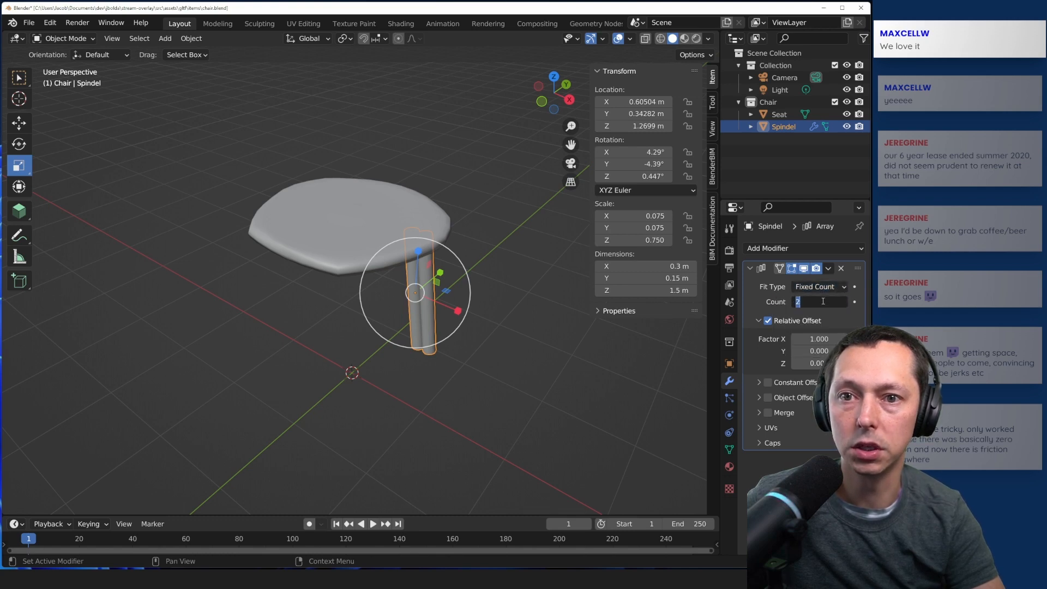
{"action": "type", "text": "4"}
{"action": "key", "text": "Return"}
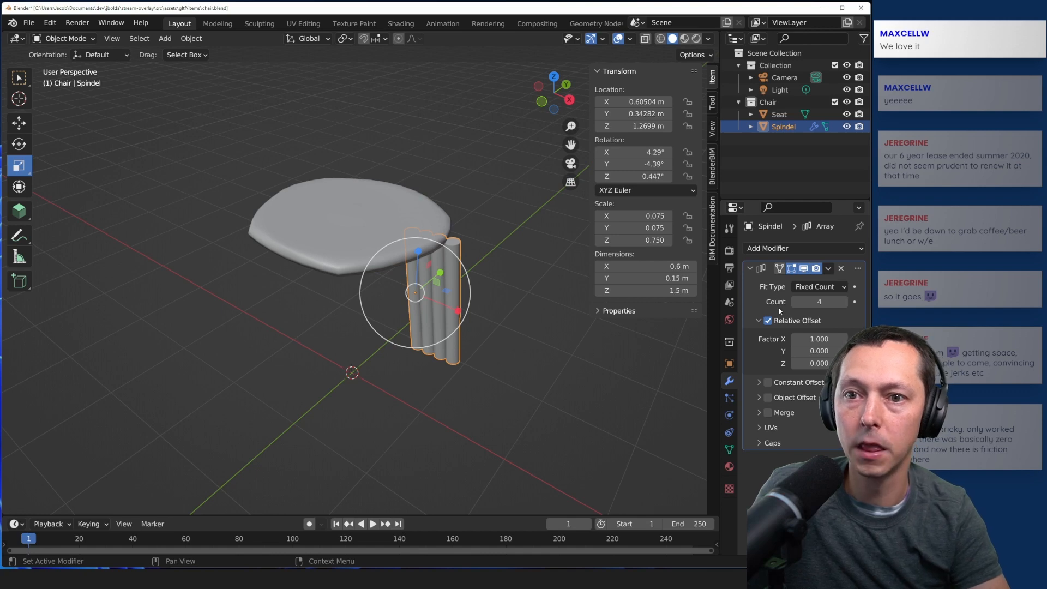
- Try raising the array's relative offset Y factor in steps, and return it to 0
{"action": "left_click", "coordinate": [760, 320]}
{"action": "left_click", "coordinate": [759, 321]}
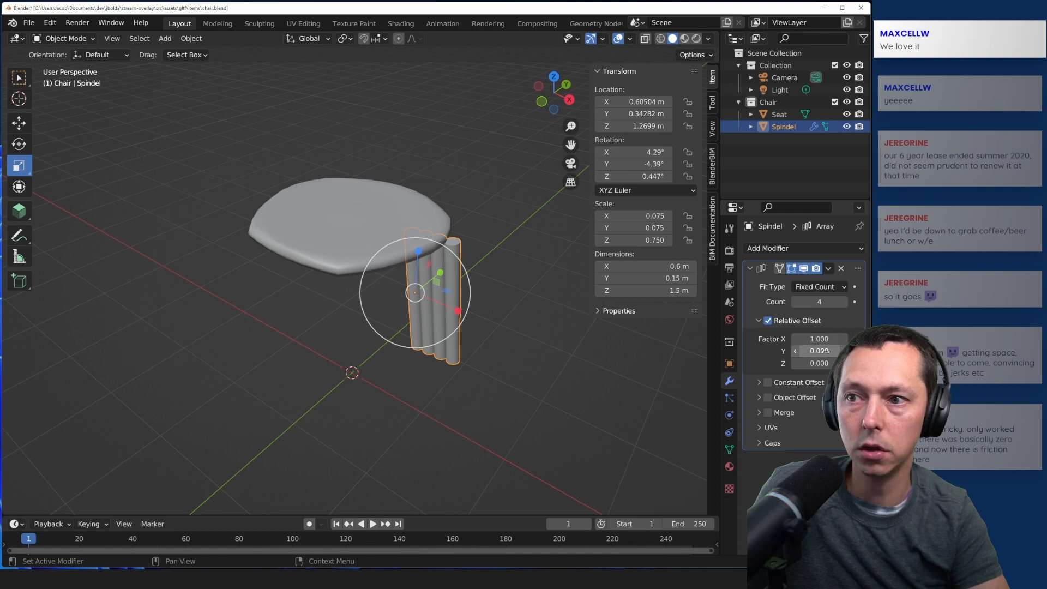
{"action": "left_click", "coordinate": [844, 351]}
{"action": "left_click", "coordinate": [843, 351]}
{"action": "left_click", "coordinate": [844, 351]}
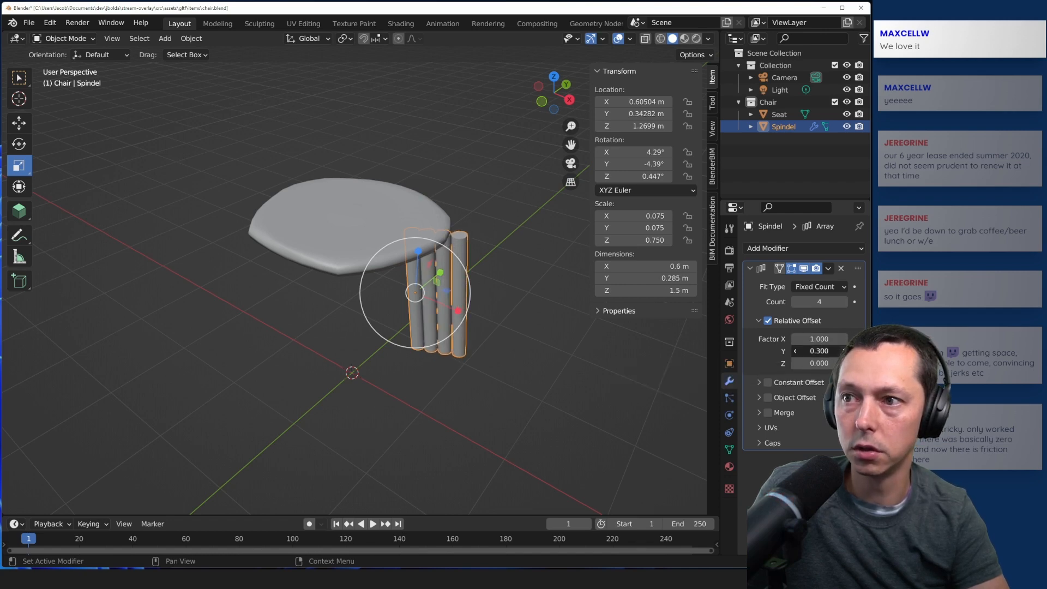
{"action": "left_click", "coordinate": [843, 352]}
{"action": "left_click", "coordinate": [844, 352]}
{"action": "left_click", "coordinate": [796, 352]}
{"action": "left_click", "coordinate": [796, 351]}
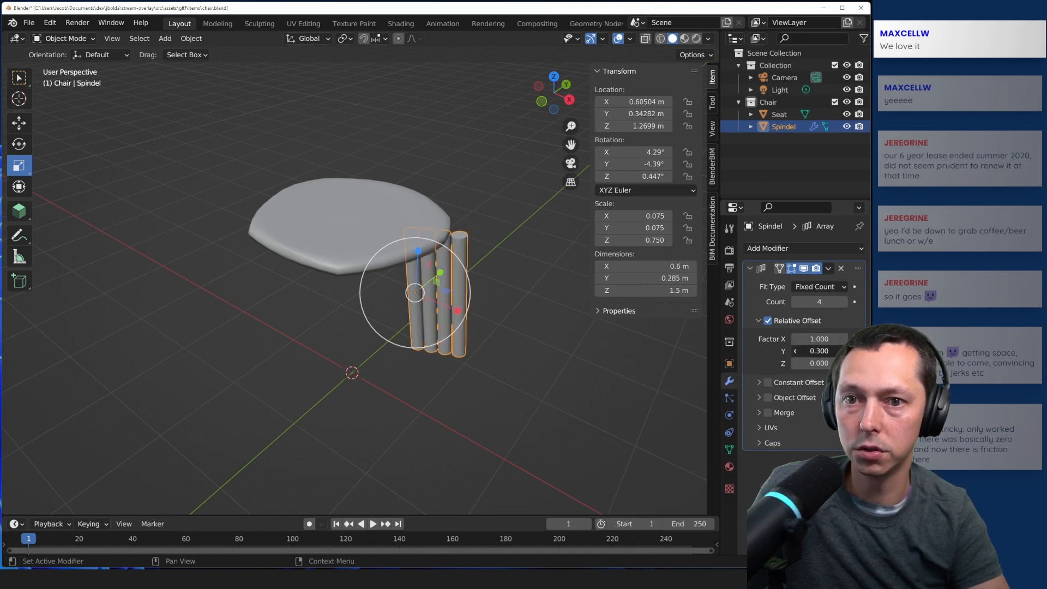
{"action": "left_click", "coordinate": [795, 352]}
{"action": "left_click", "coordinate": [796, 352]}
{"action": "left_click", "coordinate": [796, 351]}
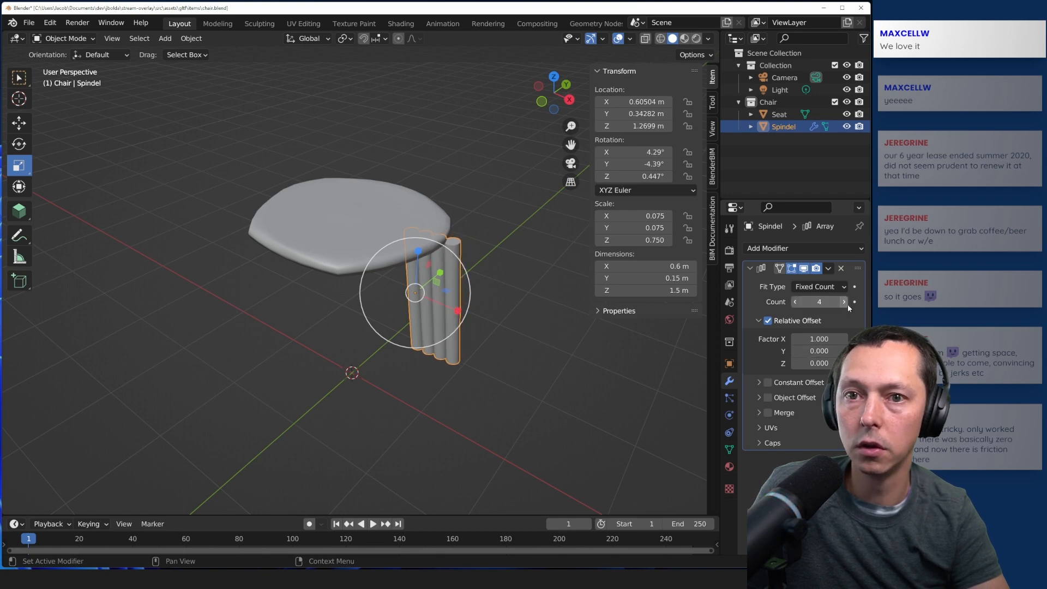
- Check the array's fit types and modifier options, and try turning on Object Offset
{"action": "left_click", "coordinate": [843, 287]}
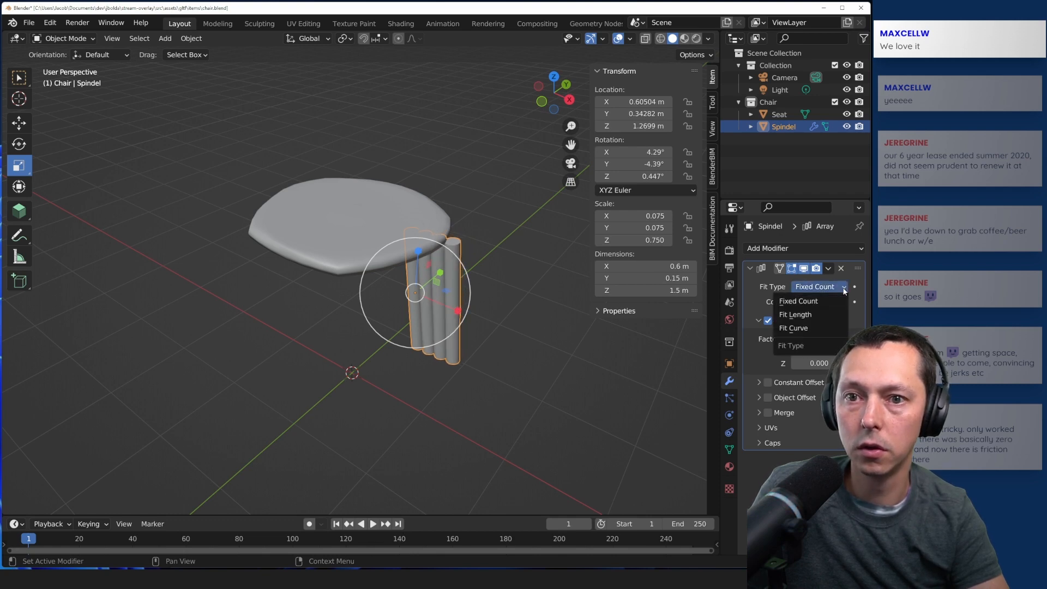
{"action": "left_click", "coordinate": [844, 291]}
{"action": "left_click", "coordinate": [828, 269]}
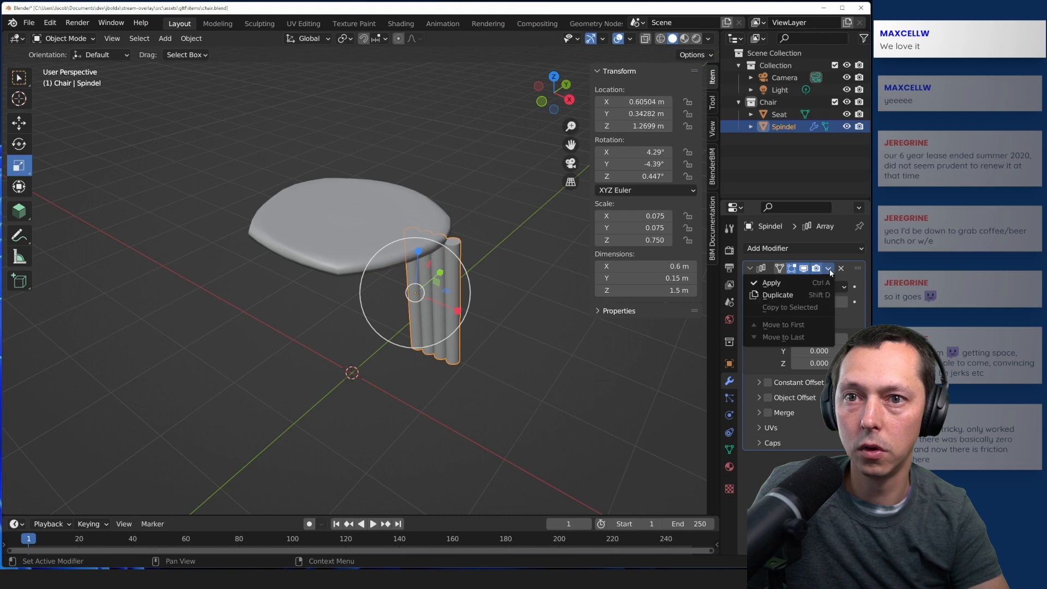
{"action": "left_click", "coordinate": [759, 397]}
{"action": "left_click", "coordinate": [768, 398]}
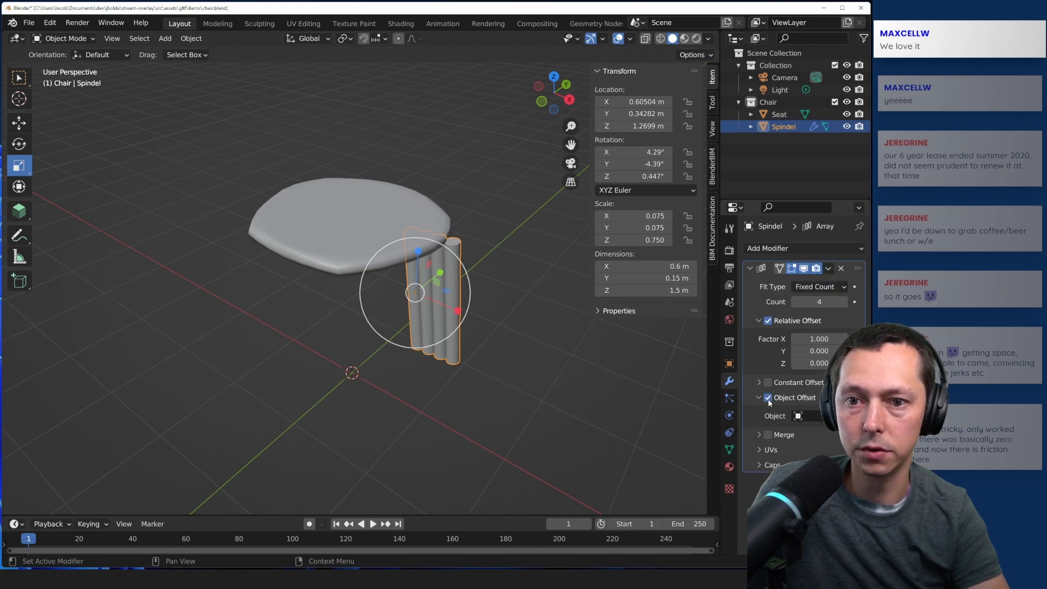
- Try a constant offset on the array with a Y distance of 1 m
{"action": "left_click", "coordinate": [760, 381]}
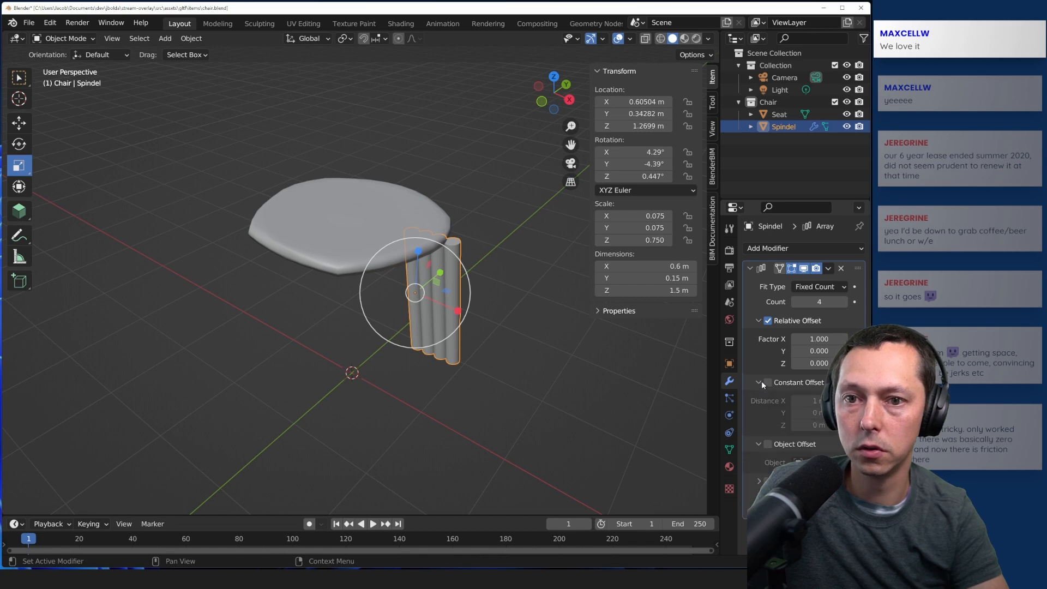
{"action": "left_click", "coordinate": [768, 383]}
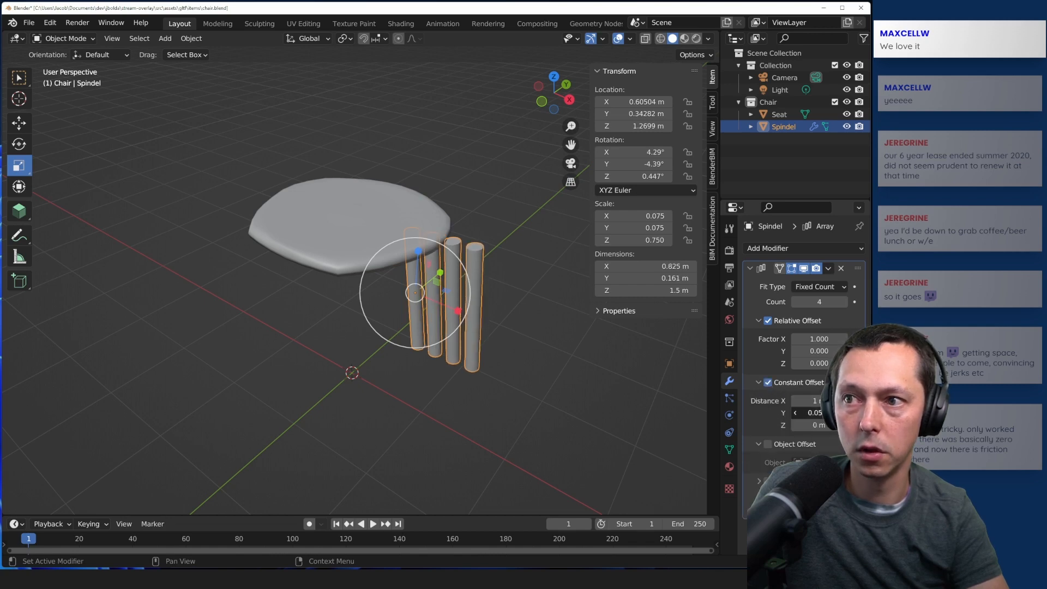
{"action": "left_click_drag", "start_coordinate": [833, 413], "coordinate": [824, 413]}
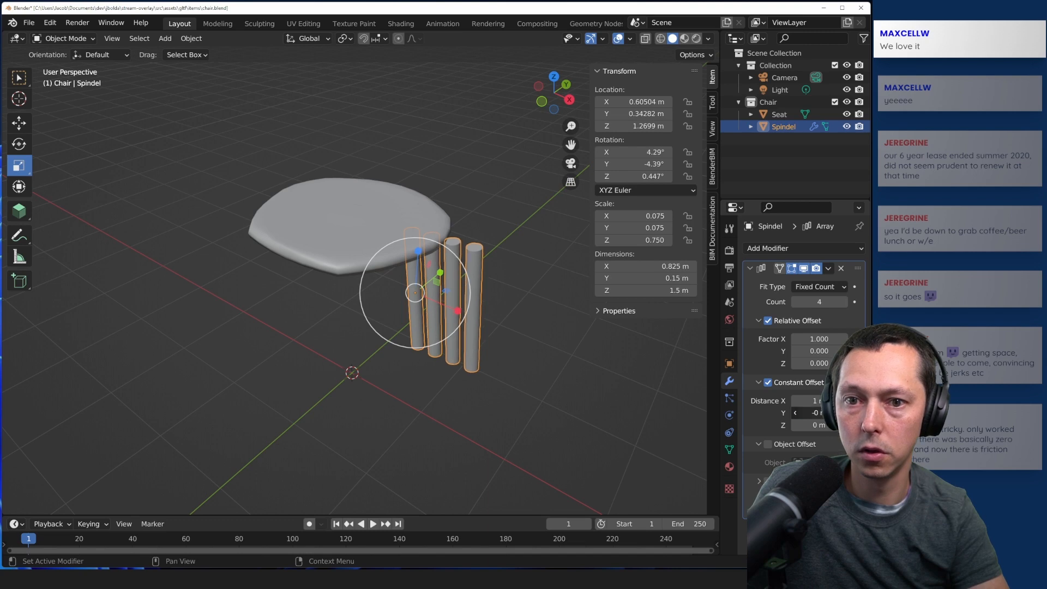
{"action": "type", "text": "1"}
{"action": "key", "text": "Return"}
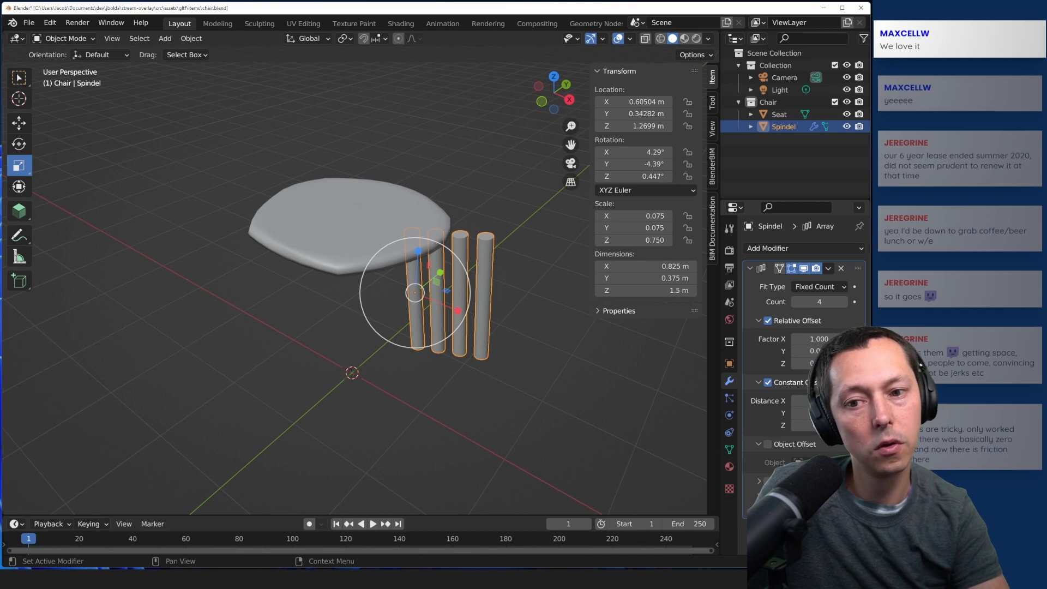
{"action": "left_click", "coordinate": [758, 444]}
{"action": "left_click", "coordinate": [758, 382]}
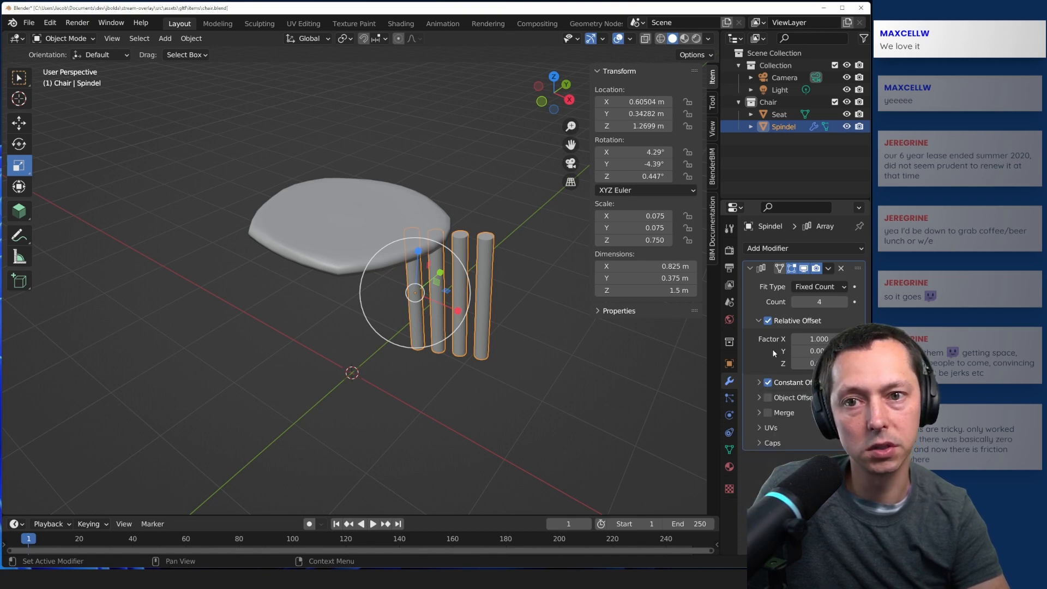
- Turn off both the relative offset and the constant offset of the leg's array
{"action": "left_click", "coordinate": [767, 321]}
{"action": "left_click", "coordinate": [766, 320]}
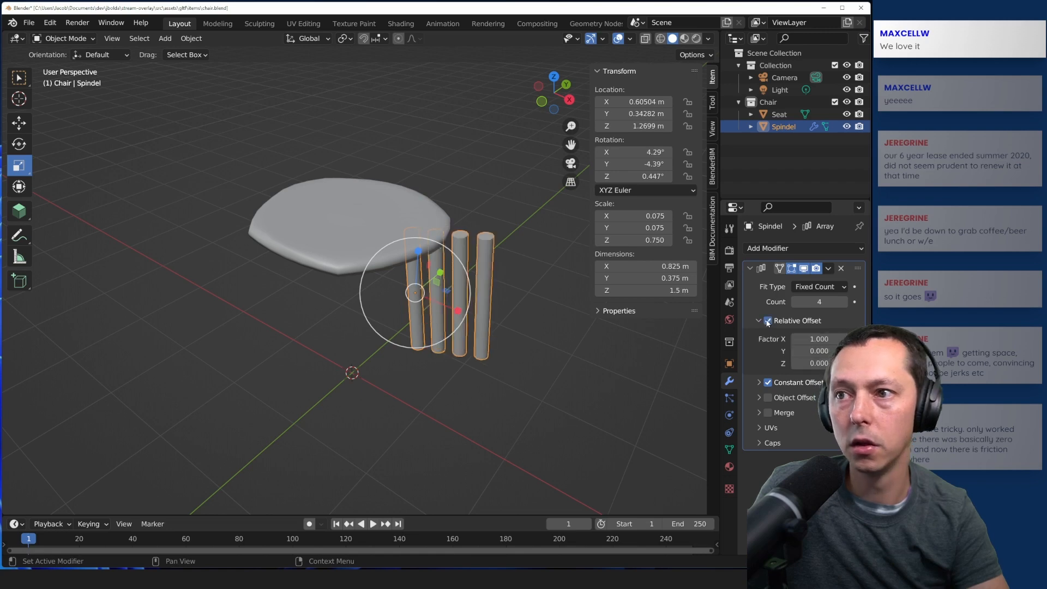
{"action": "left_click", "coordinate": [767, 321]}
{"action": "left_click", "coordinate": [768, 382]}
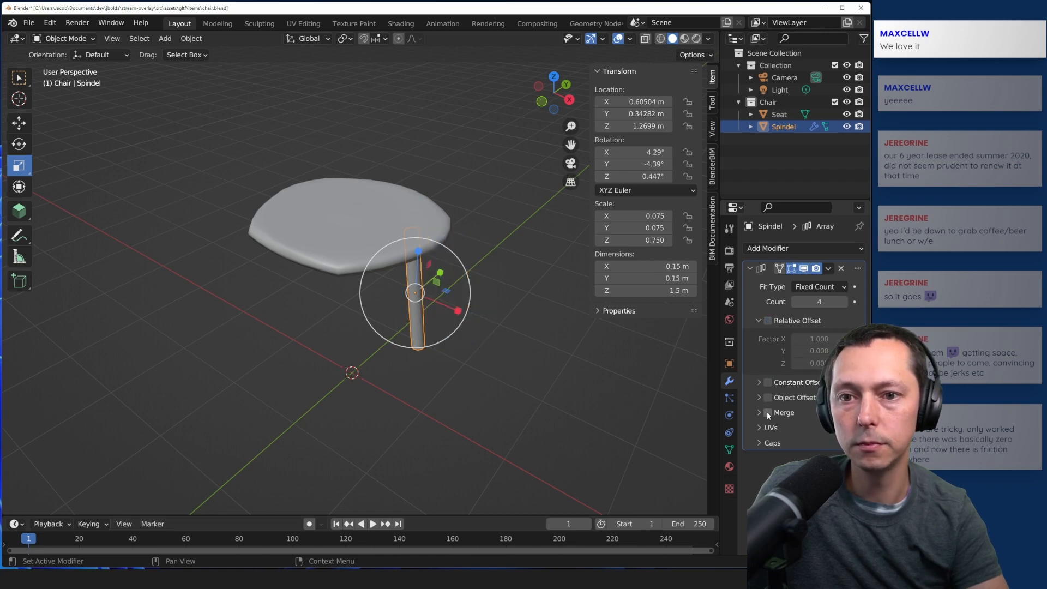
- Inspect the array's Merge settings and the list of other available modifiers
{"action": "left_click", "coordinate": [758, 413]}
{"action": "left_click", "coordinate": [777, 412]}
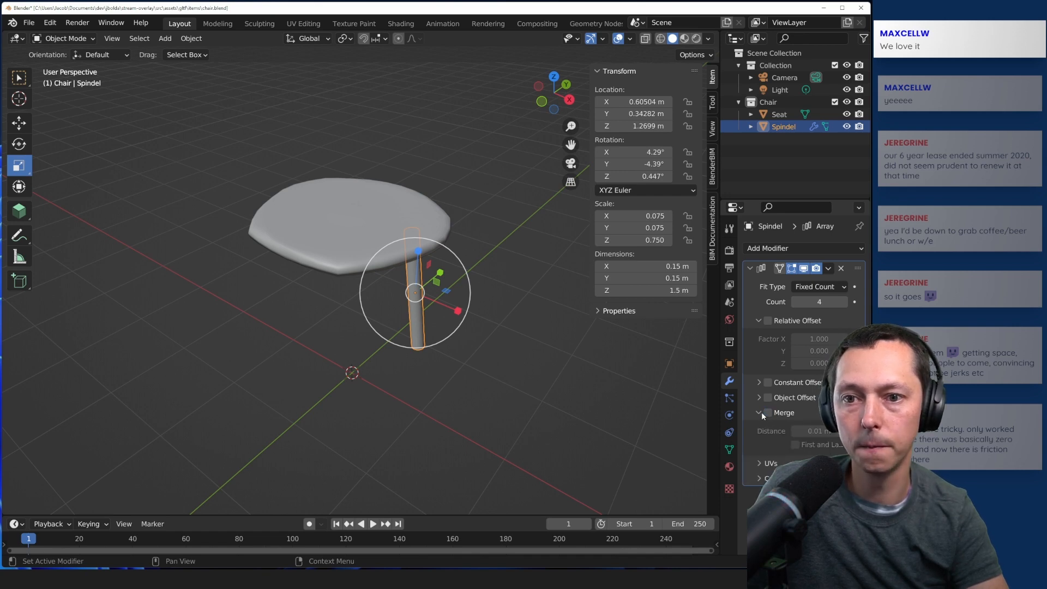
{"action": "left_click", "coordinate": [790, 250]}
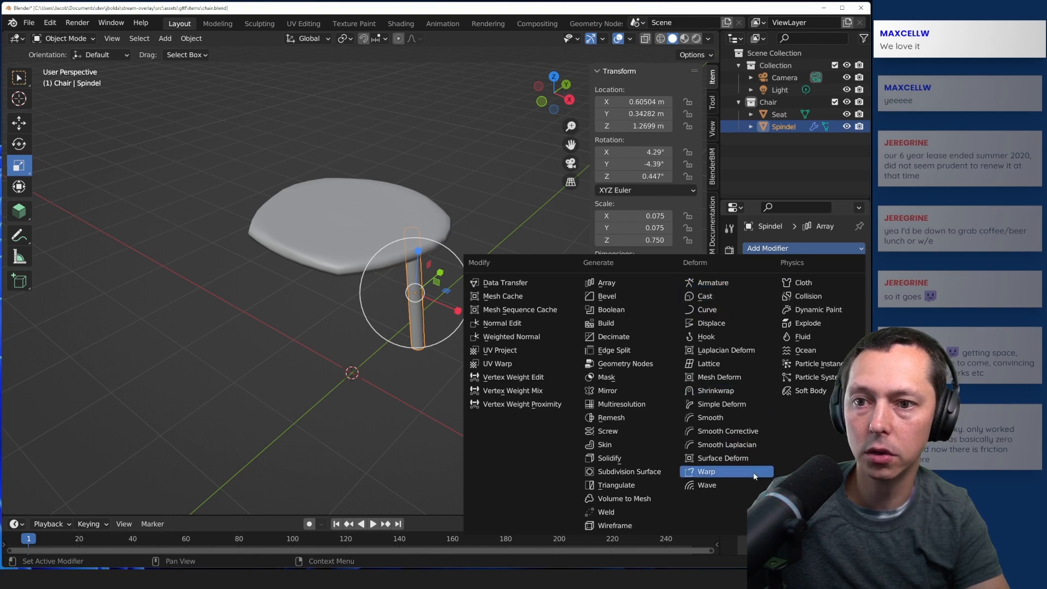
{"action": "left_click", "coordinate": [773, 248]}
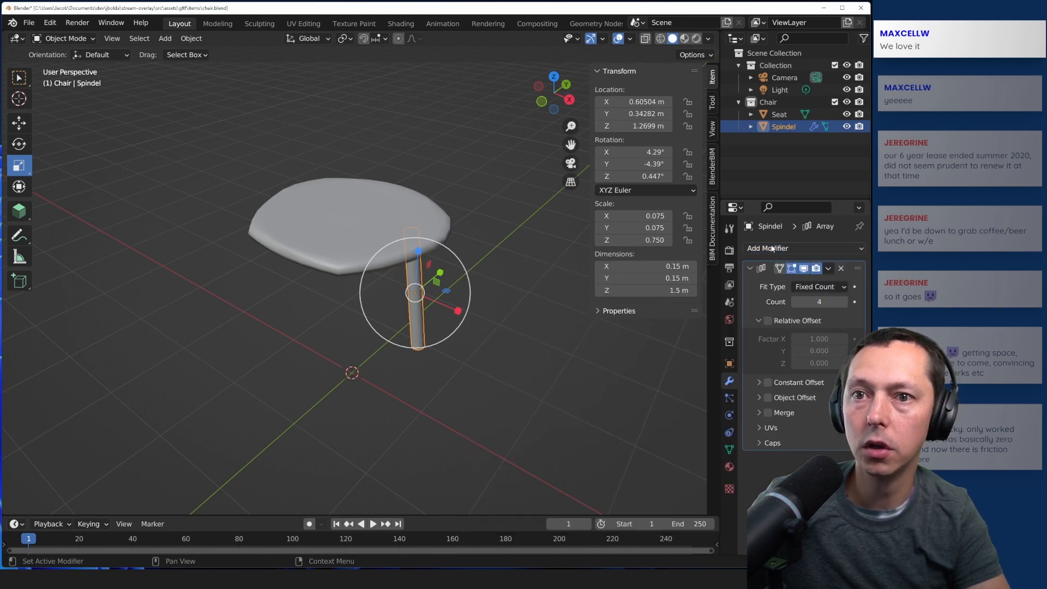
- Set the array's fit type to Fit Curve and try to pick a curve object for it
{"action": "left_click", "coordinate": [812, 286]}
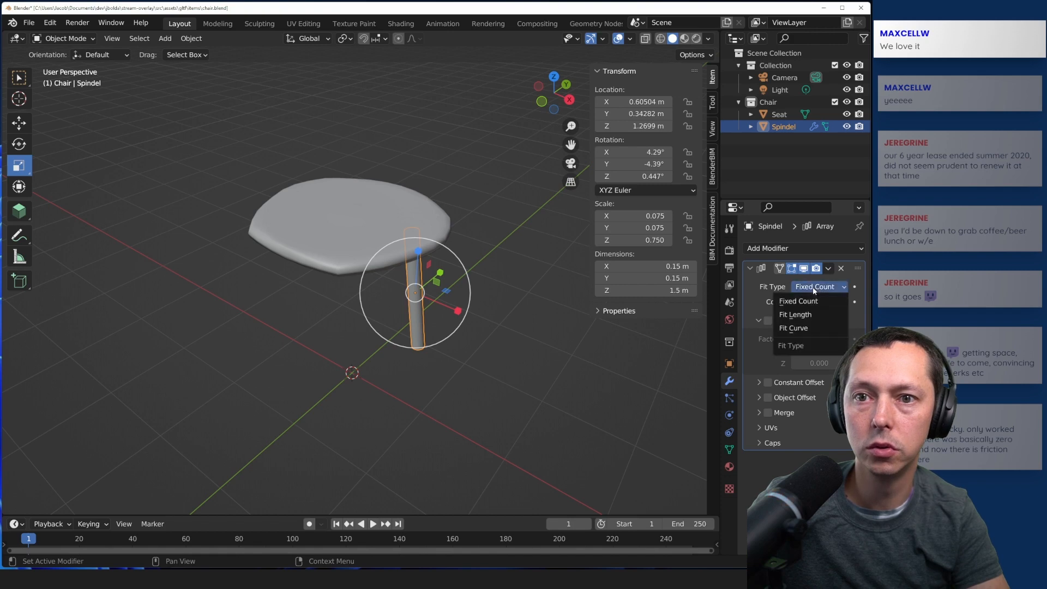
{"action": "left_click", "coordinate": [817, 329]}
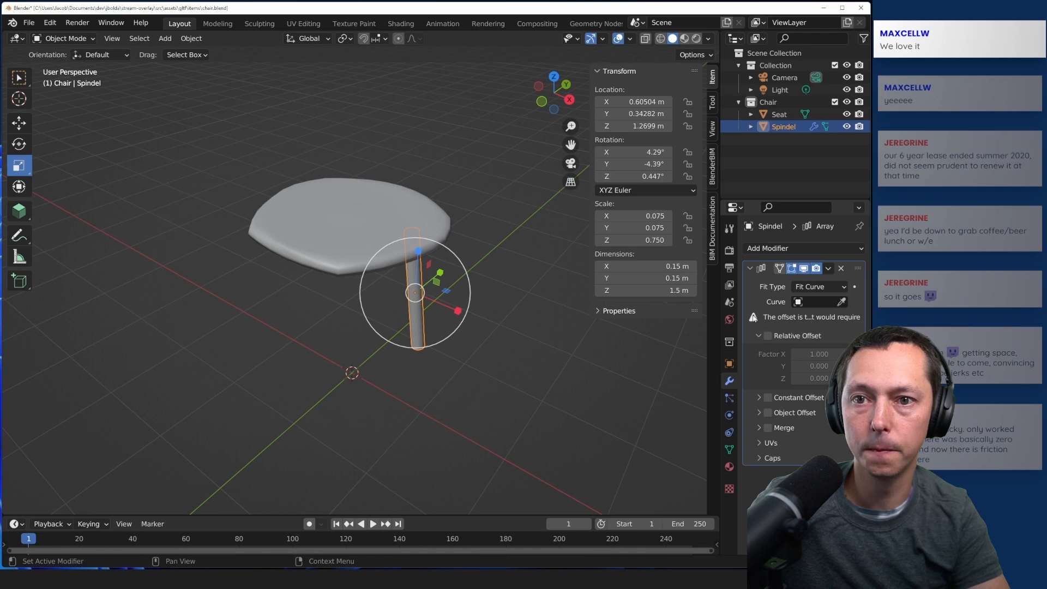
{"action": "left_click", "coordinate": [802, 303]}
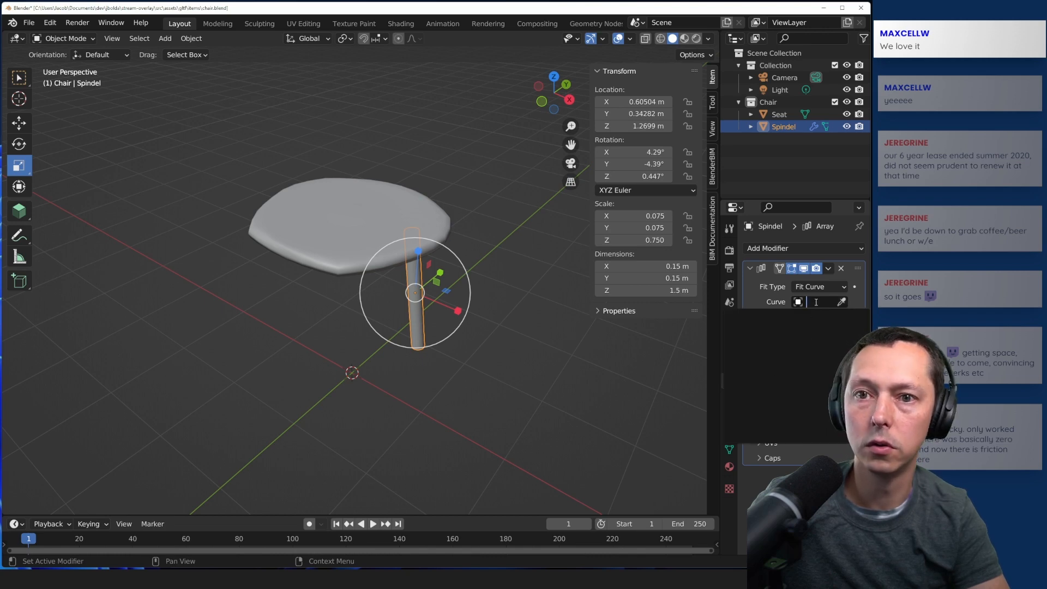
{"action": "left_click", "coordinate": [840, 302]}
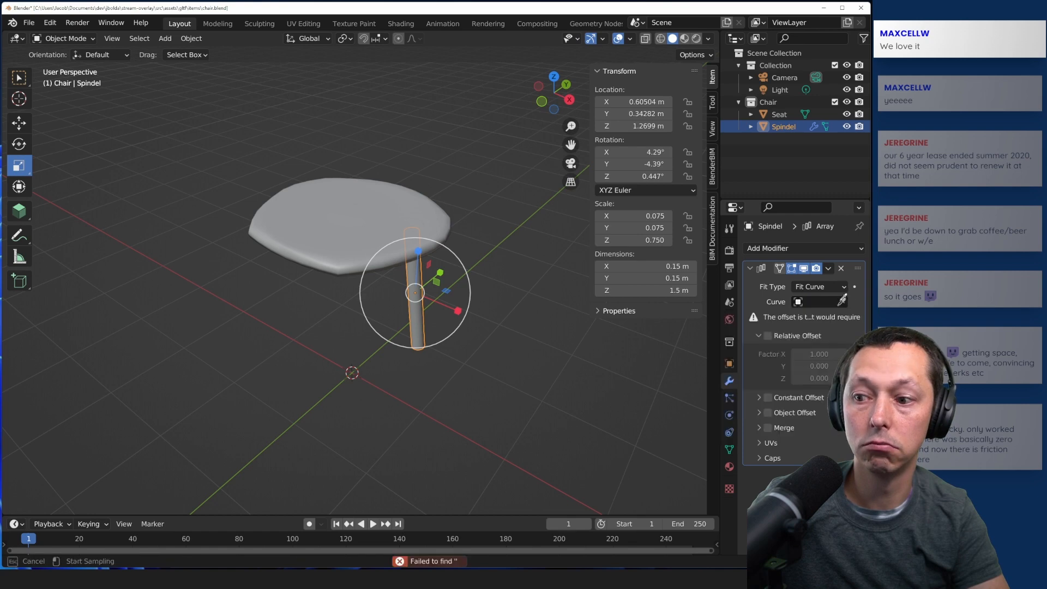
{"action": "key", "text": "Escape"}
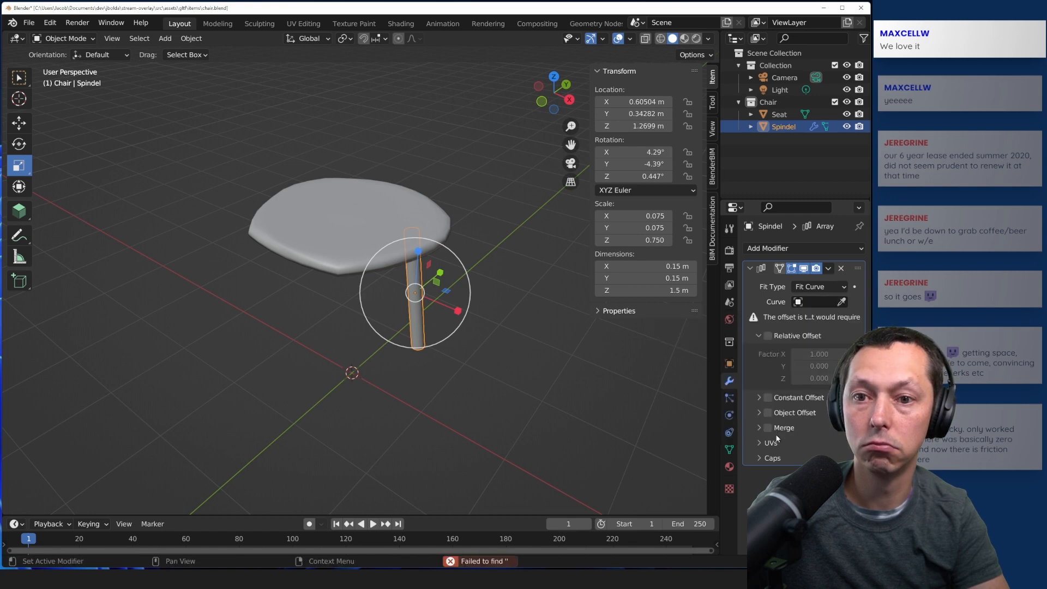
- Switch to the Blender manual in the browser, skim the modifiers Introduction page and return to the Array Modifier page's options
{"action": "key", "text": "alt+Tab"}
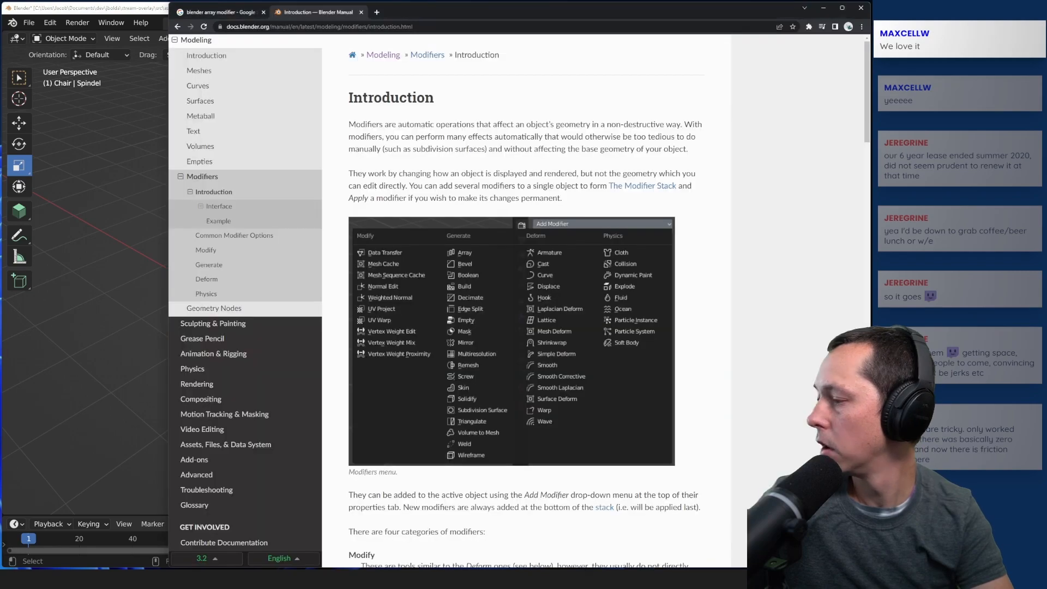
{"action": "scroll", "coordinate": [513, 258], "scroll_direction": "down", "scroll_amount": 15}
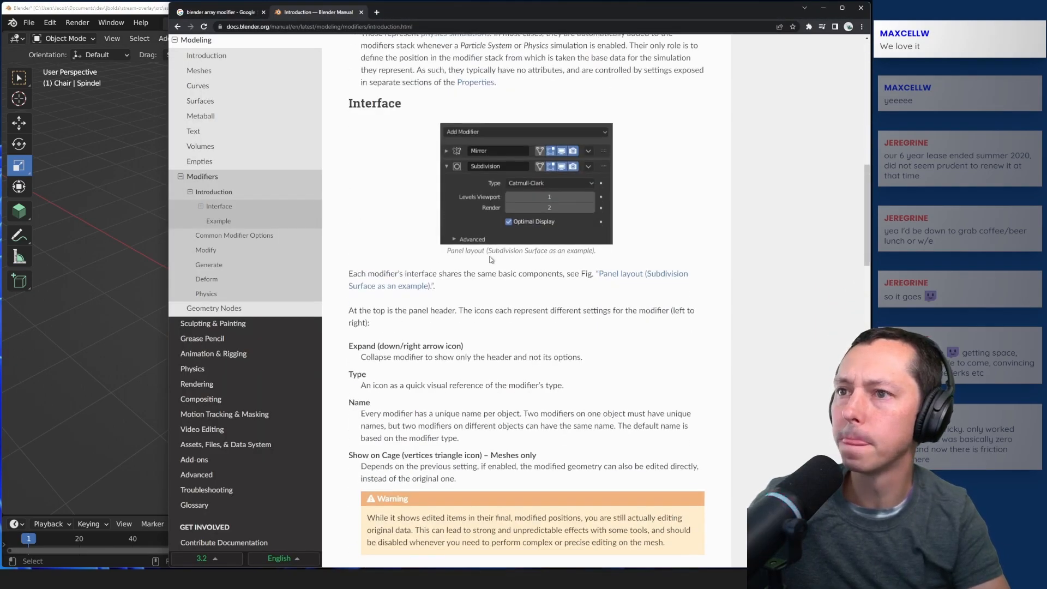
{"action": "scroll", "coordinate": [489, 260], "scroll_direction": "down", "scroll_amount": 15}
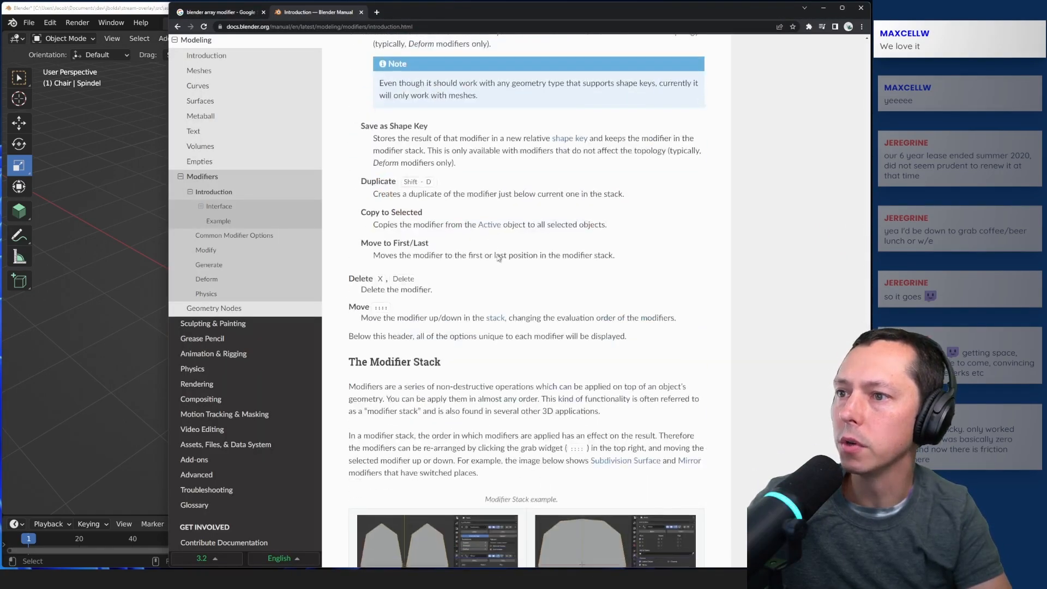
{"action": "scroll", "coordinate": [499, 264], "scroll_direction": "down", "scroll_amount": 6}
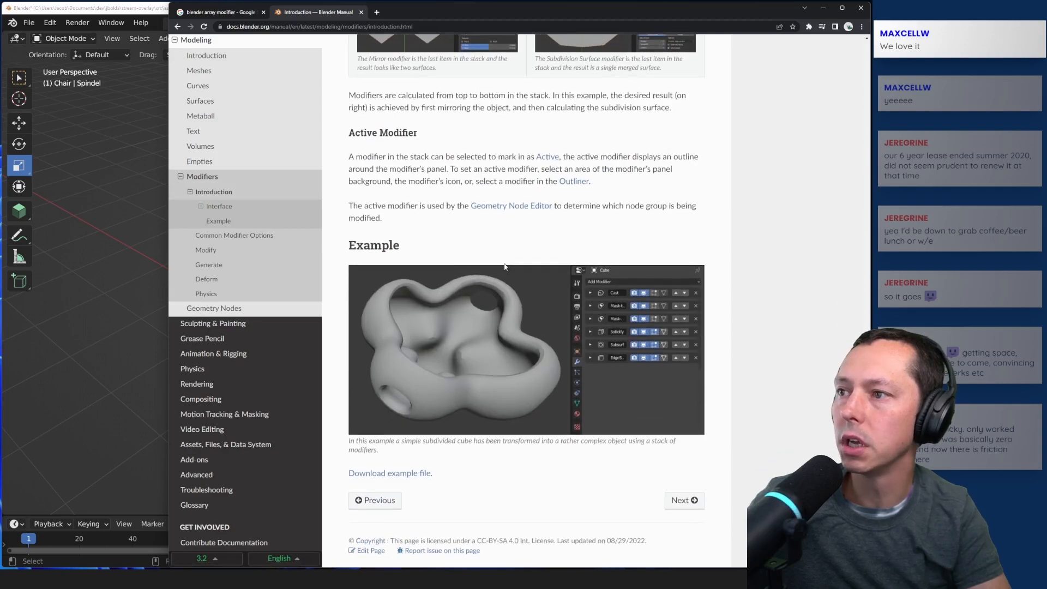
{"action": "scroll", "coordinate": [522, 224], "scroll_direction": "up", "scroll_amount": 10}
{"action": "scroll", "coordinate": [517, 224], "scroll_direction": "up", "scroll_amount": 5}
{"action": "key", "text": "alt+Left"}
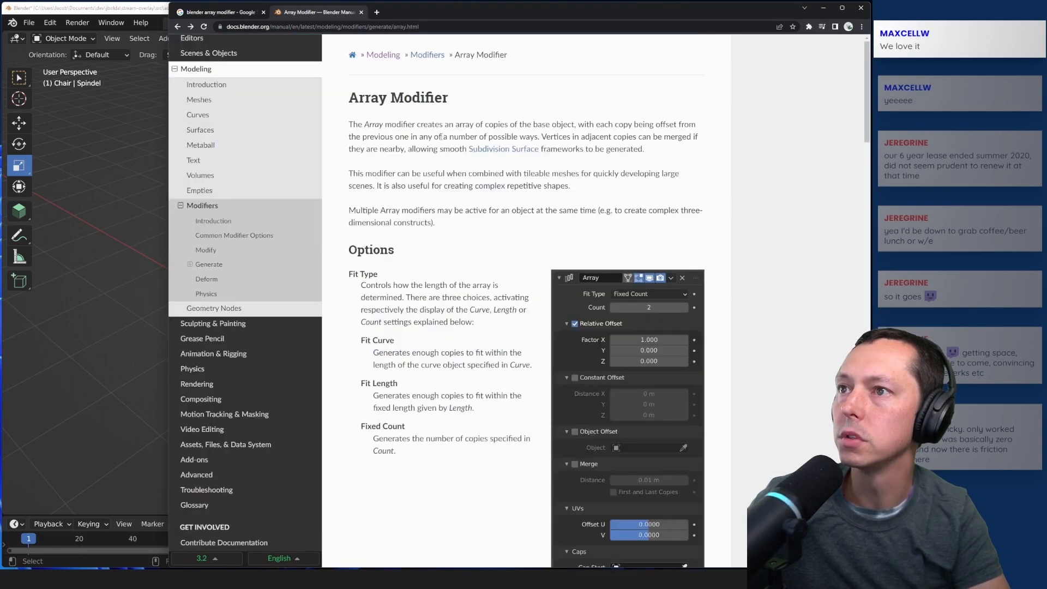
{"action": "scroll", "coordinate": [425, 305], "scroll_direction": "down", "scroll_amount": 15}
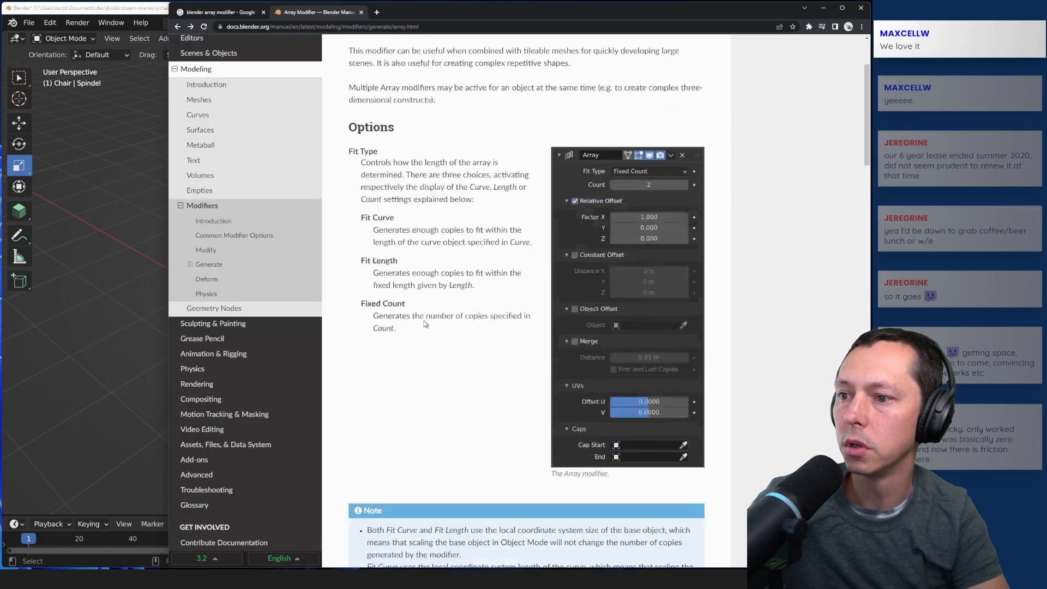
- Read the Object Offset, Merge and Caps sections of the Array Modifier manual page
{"action": "scroll", "coordinate": [444, 315], "scroll_direction": "down", "scroll_amount": 10}
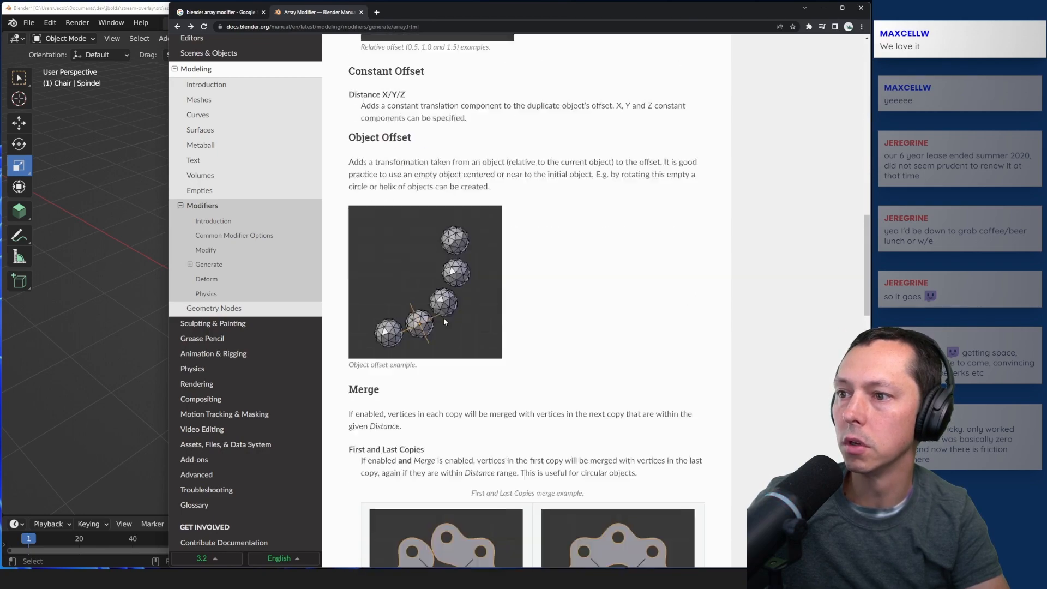
{"action": "scroll", "coordinate": [452, 314], "scroll_direction": "up", "scroll_amount": 5}
{"action": "scroll", "coordinate": [480, 196], "scroll_direction": "up", "scroll_amount": 1}
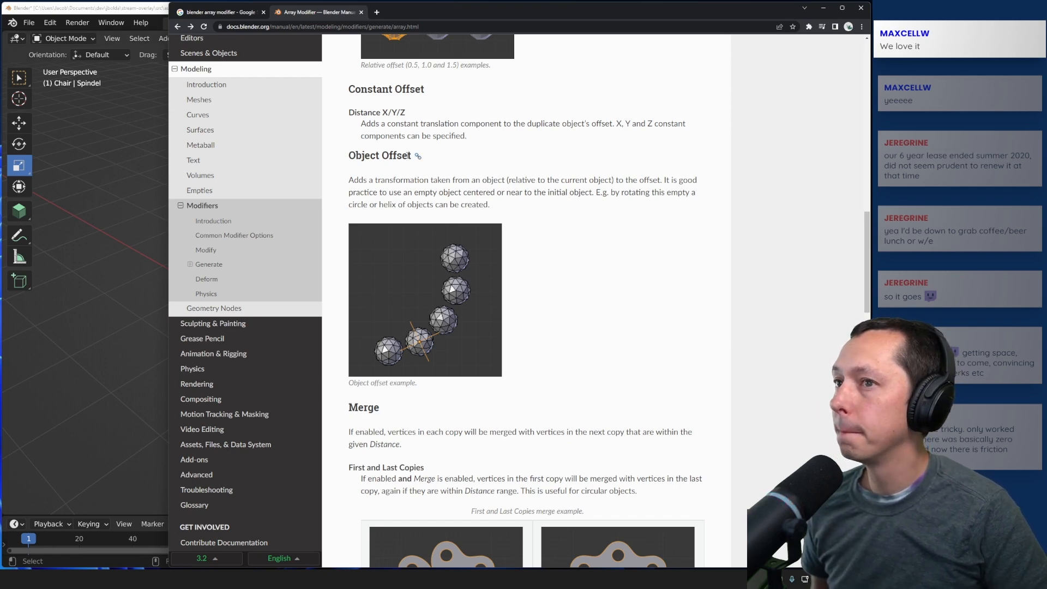
{"action": "scroll", "coordinate": [437, 213], "scroll_direction": "down", "scroll_amount": 3}
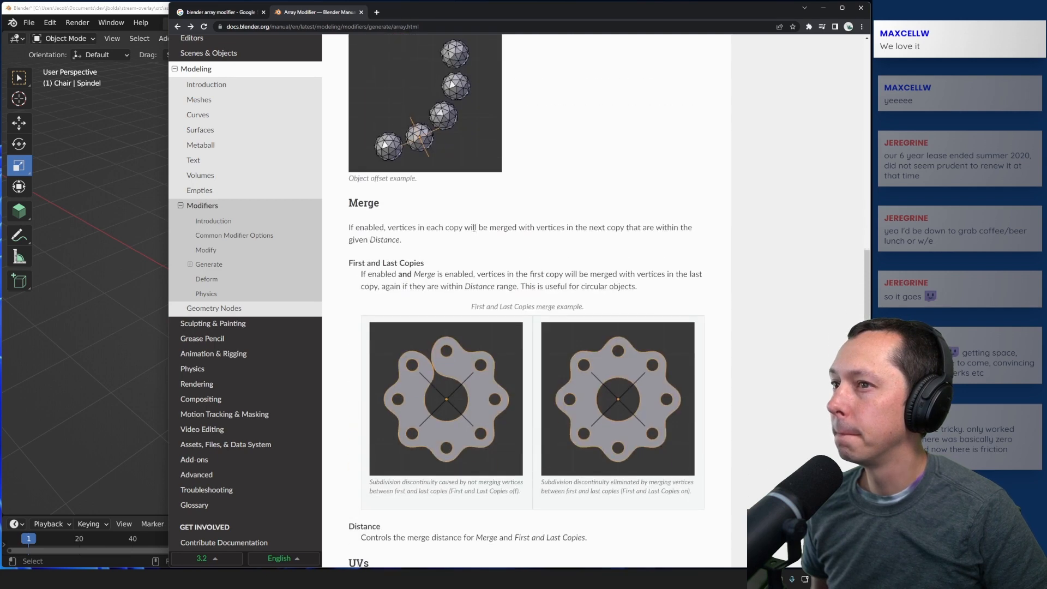
{"action": "scroll", "coordinate": [474, 228], "scroll_direction": "down", "scroll_amount": 6}
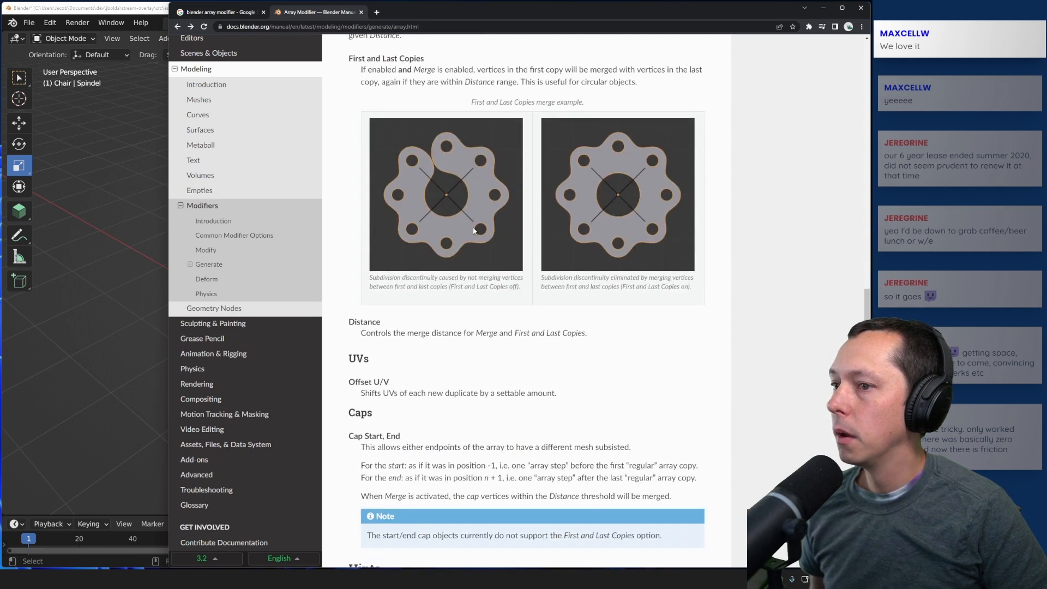
{"action": "scroll", "coordinate": [480, 207], "scroll_direction": "up", "scroll_amount": 7}
{"action": "scroll", "coordinate": [491, 229], "scroll_direction": "up", "scroll_amount": 4}
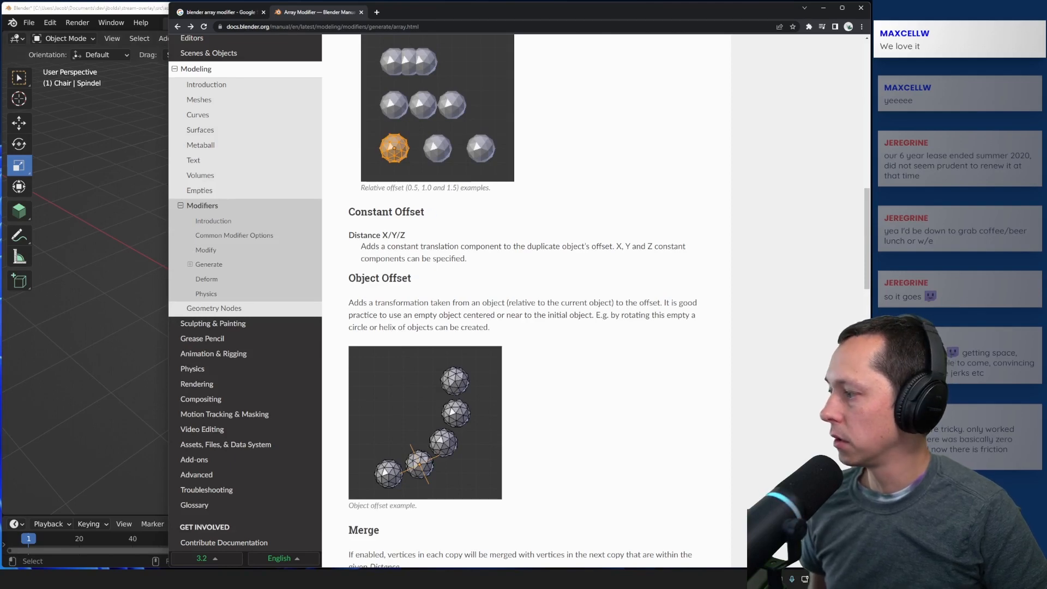
- Switch back to Blender and set the fit type of the leg's array to Fixed Count
{"action": "left_click", "coordinate": [121, 310]}
{"action": "left_click", "coordinate": [807, 287]}
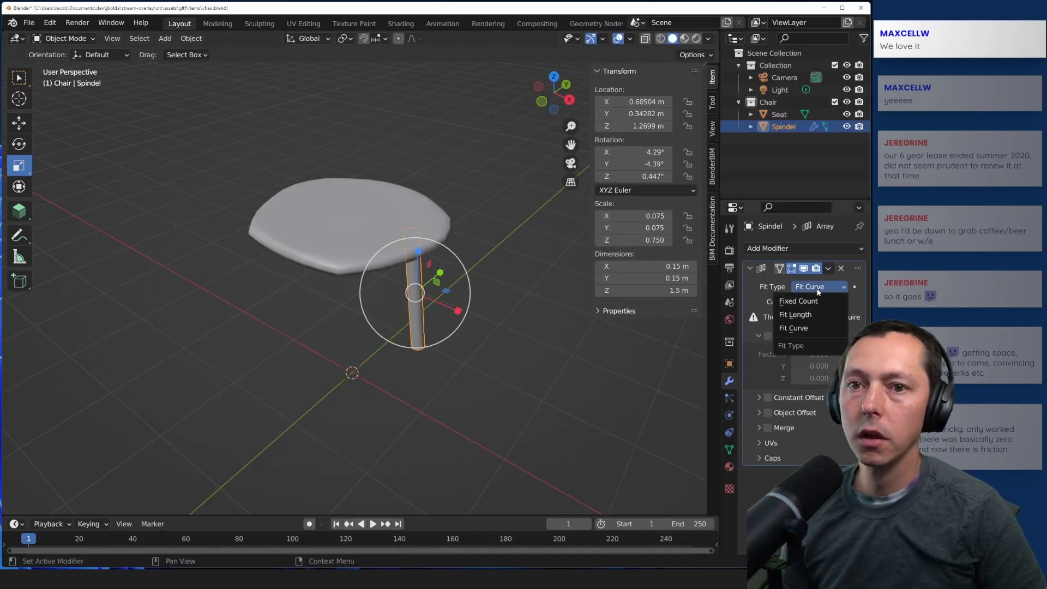
{"action": "left_click", "coordinate": [797, 301]}
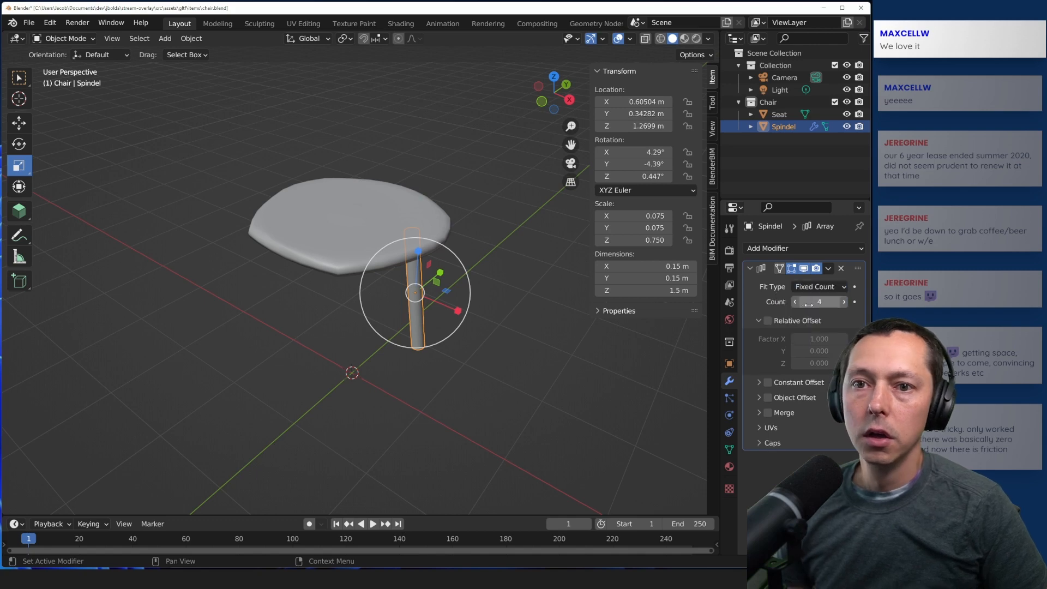
- Turn on the array's relative offset and set its Y factor to 1
{"action": "left_click", "coordinate": [789, 321]}
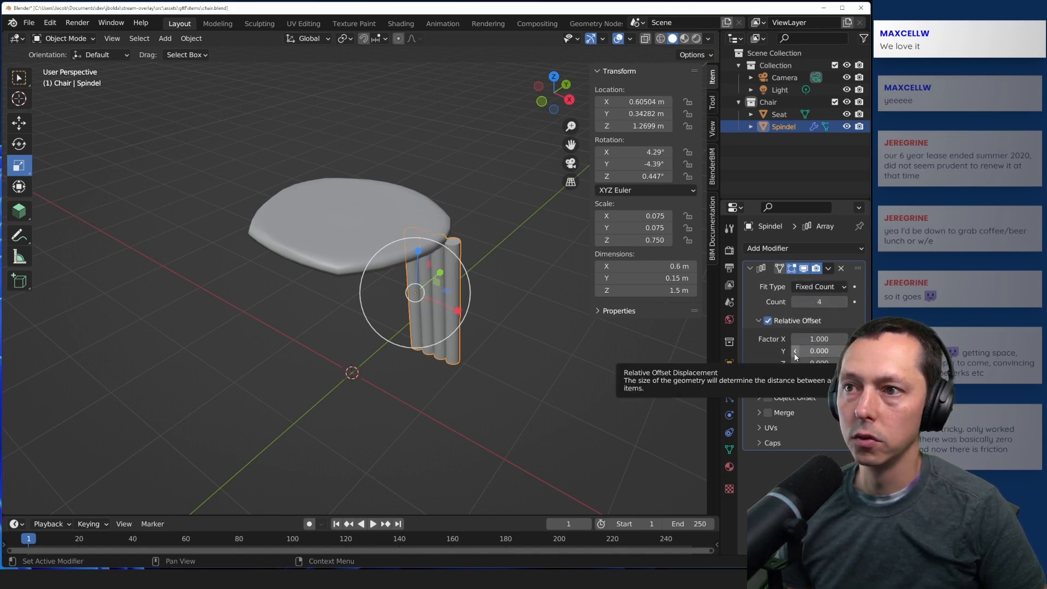
{"action": "left_click", "coordinate": [833, 352]}
{"action": "type", "text": "1"}
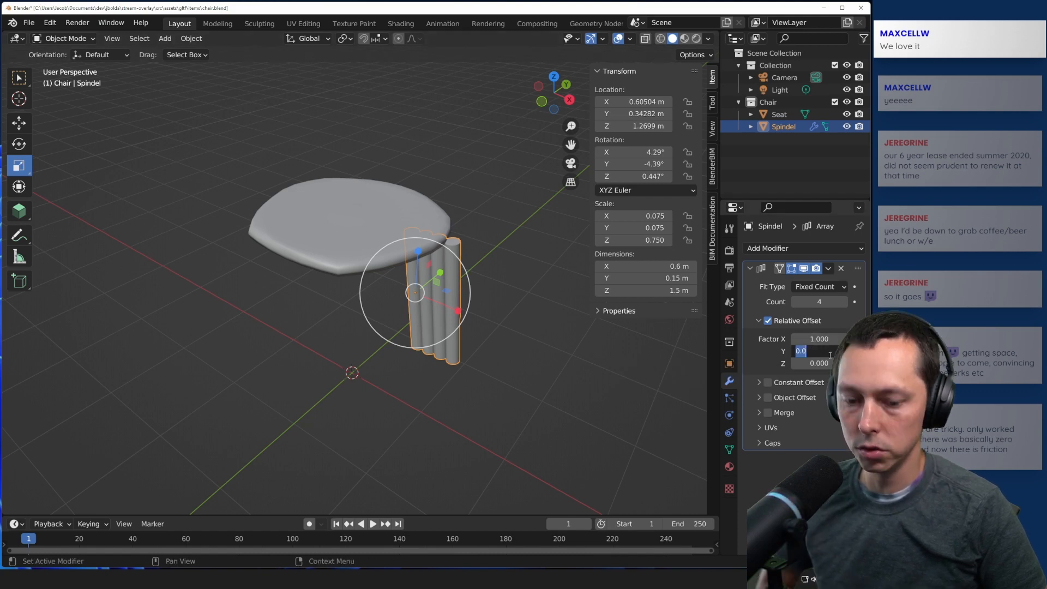
{"action": "key", "text": "Return"}
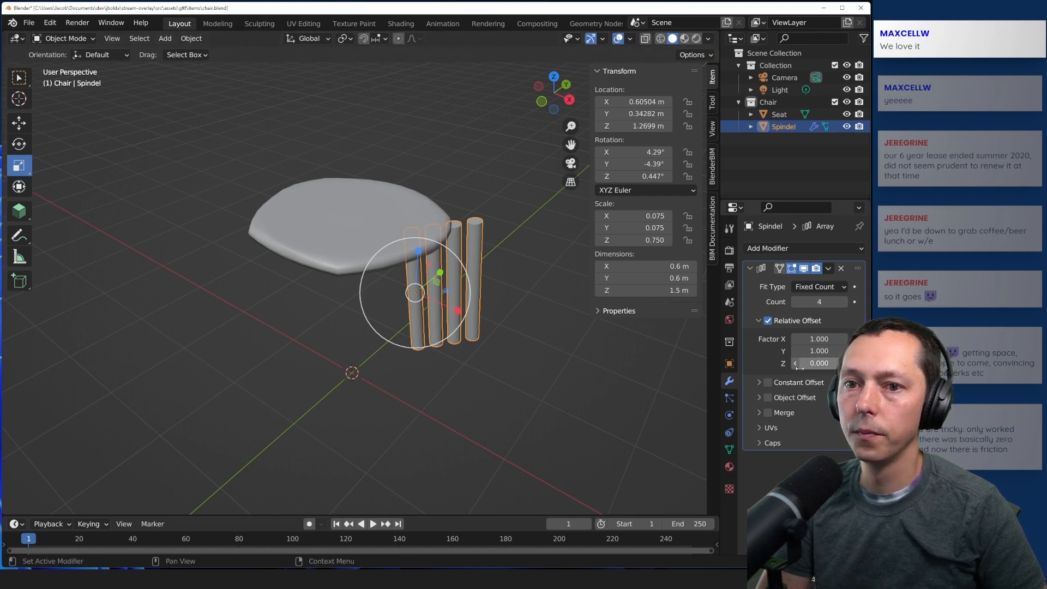
- Turn on the array's constant offset and set its Y and X distances to -1 m each
{"action": "left_click", "coordinate": [759, 383]}
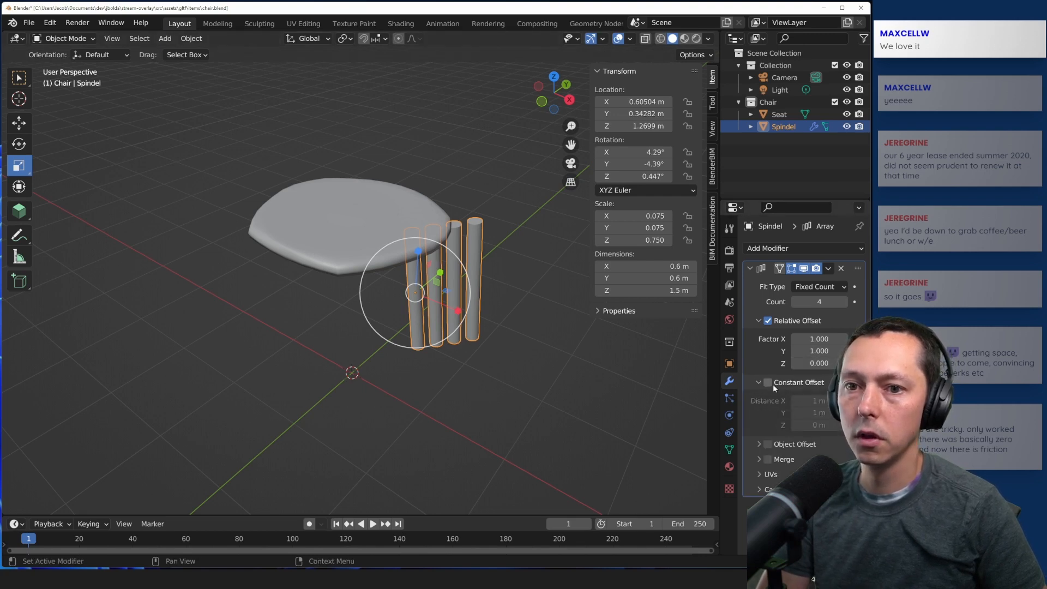
{"action": "left_click", "coordinate": [768, 383]}
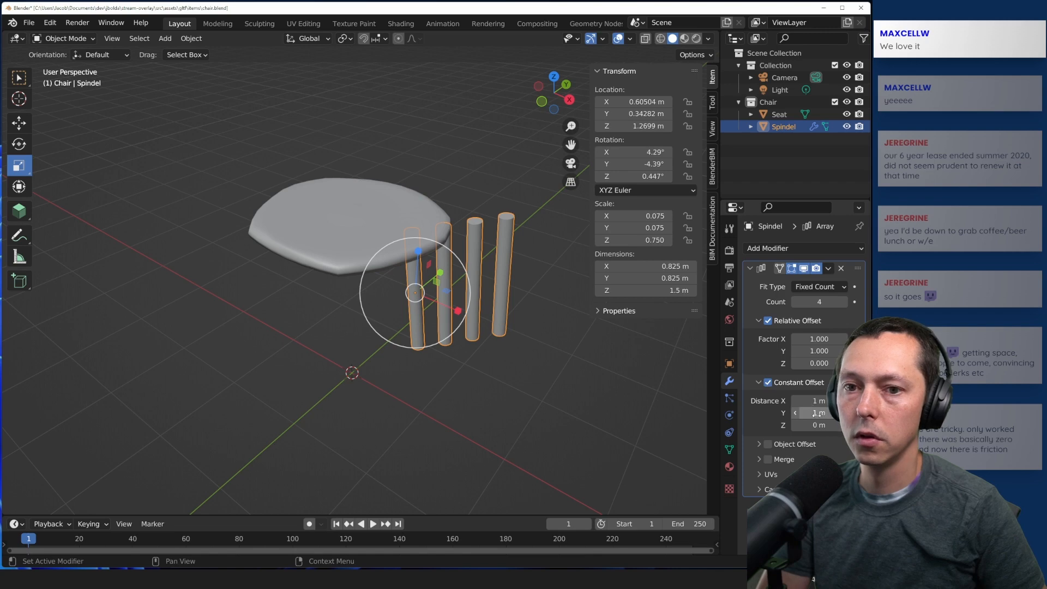
{"action": "left_click_drag", "start_coordinate": [812, 415], "coordinate": [811, 415]}
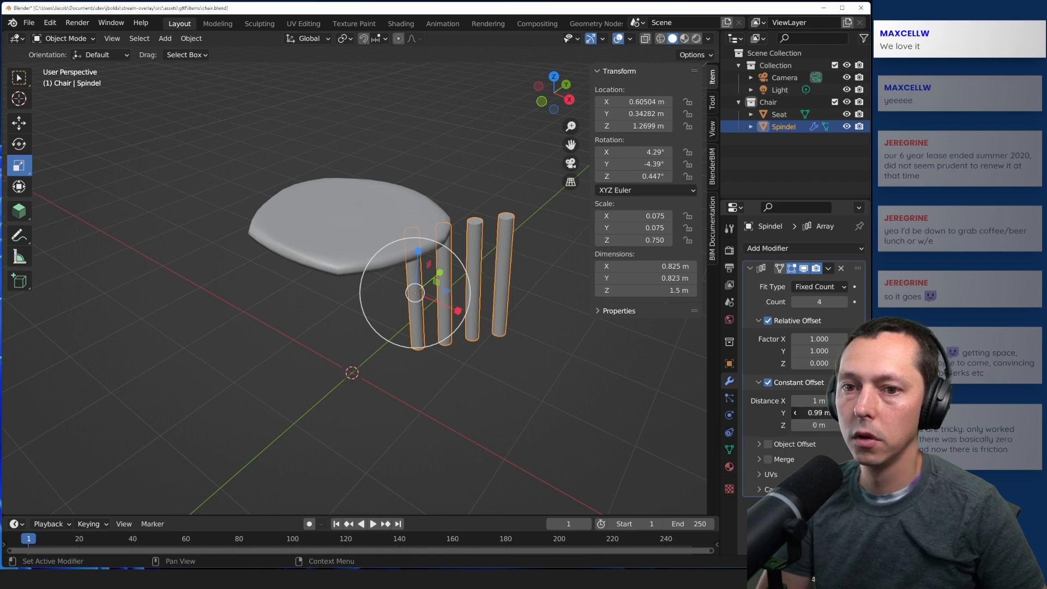
{"action": "left_click", "coordinate": [797, 413]}
{"action": "type", "text": "-1"}
{"action": "key", "text": "Return"}
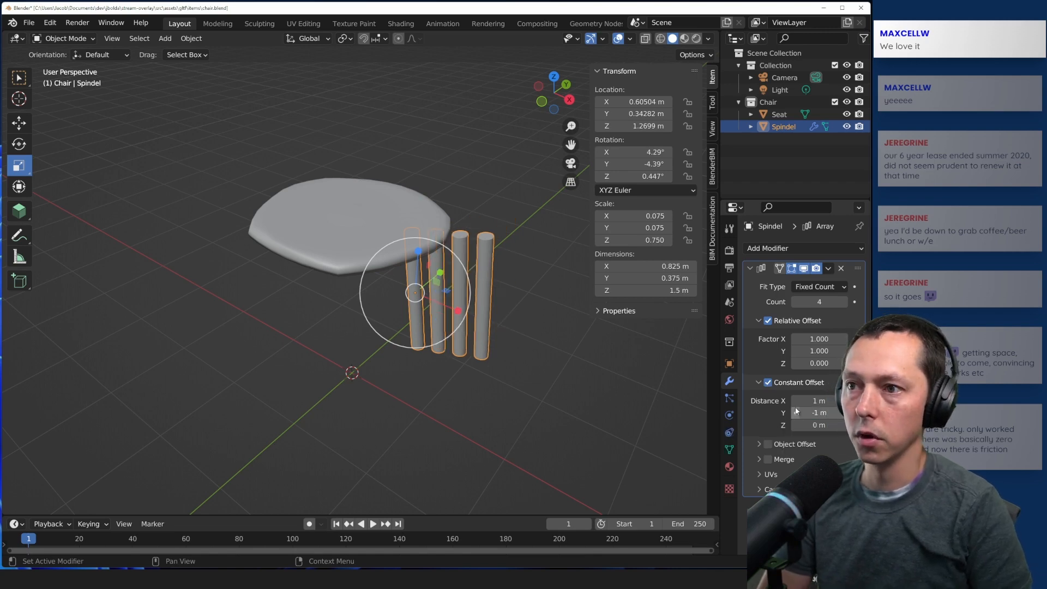
{"action": "left_click", "coordinate": [830, 401]}
{"action": "type", "text": "-1"}
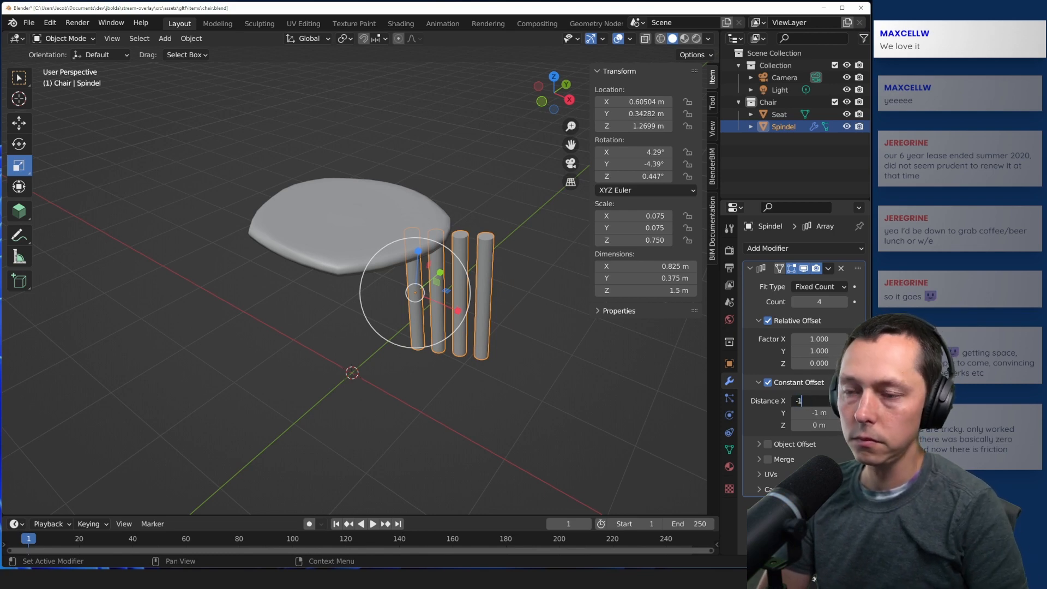
{"action": "key", "text": "Return"}
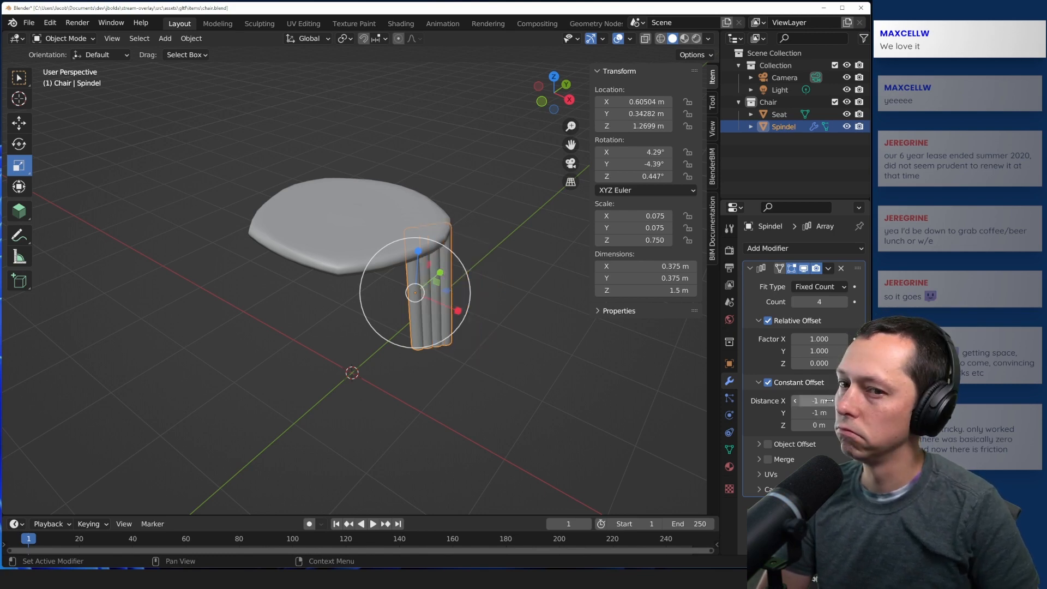
- Turn off the array's relative and constant offsets and inspect the Object Offset settings
{"action": "left_click", "coordinate": [767, 321]}
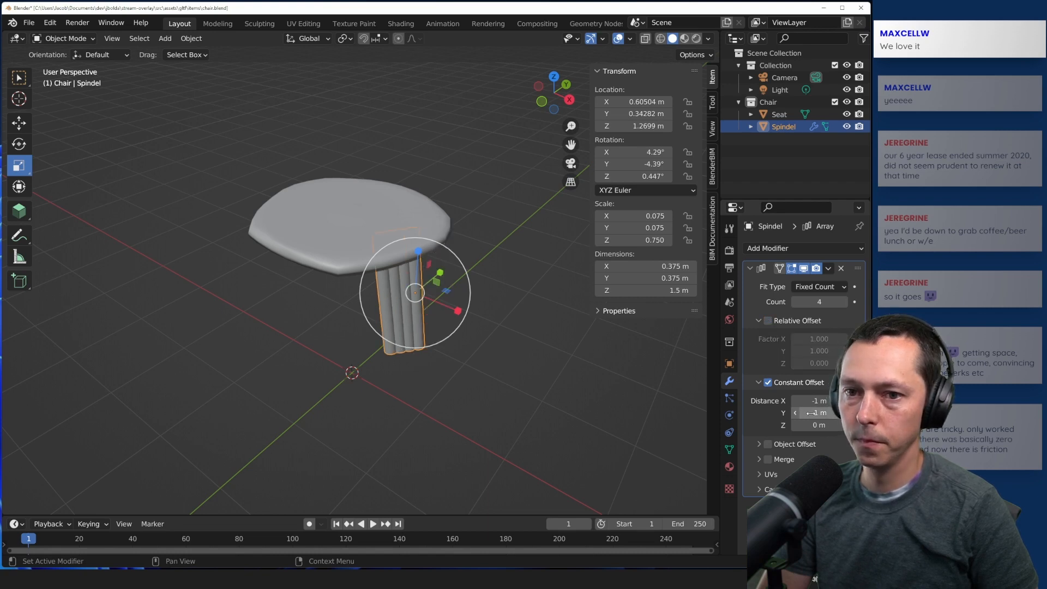
{"action": "left_click", "coordinate": [769, 382]}
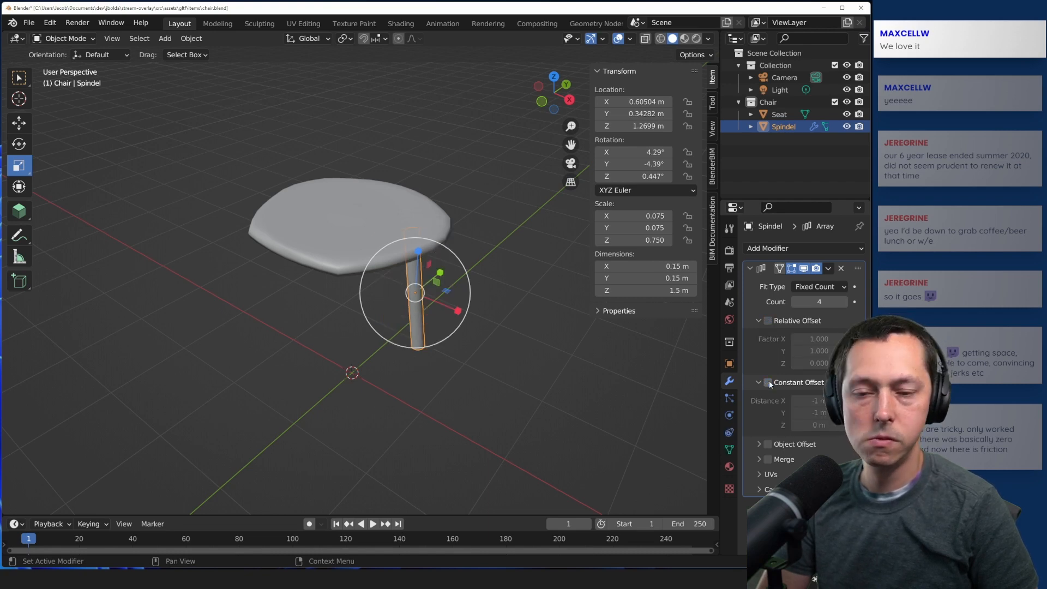
{"action": "left_click", "coordinate": [758, 444]}
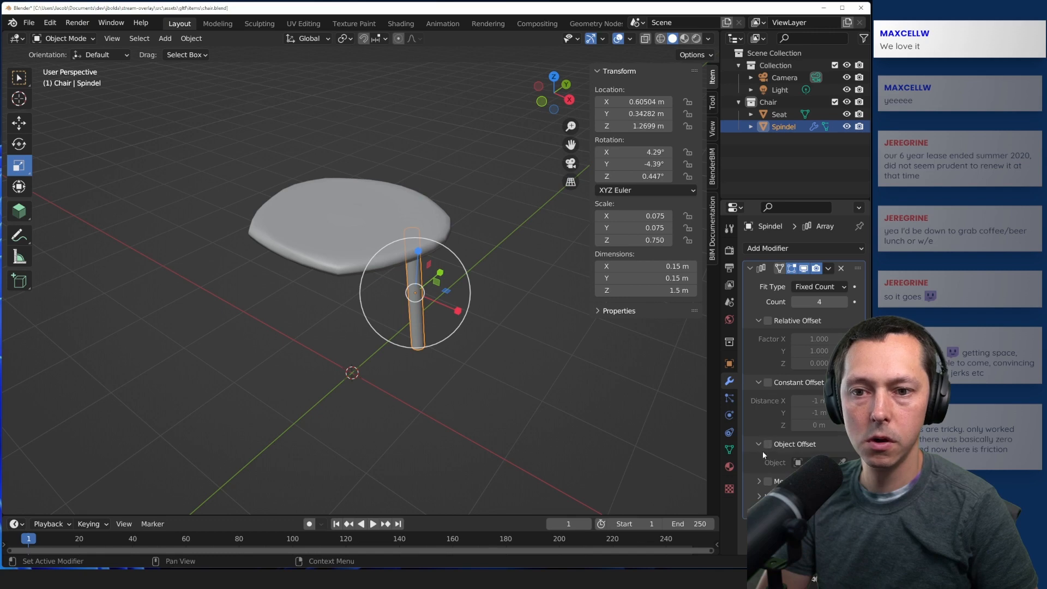
{"action": "left_click", "coordinate": [758, 481]}
{"action": "left_click", "coordinate": [758, 443]}
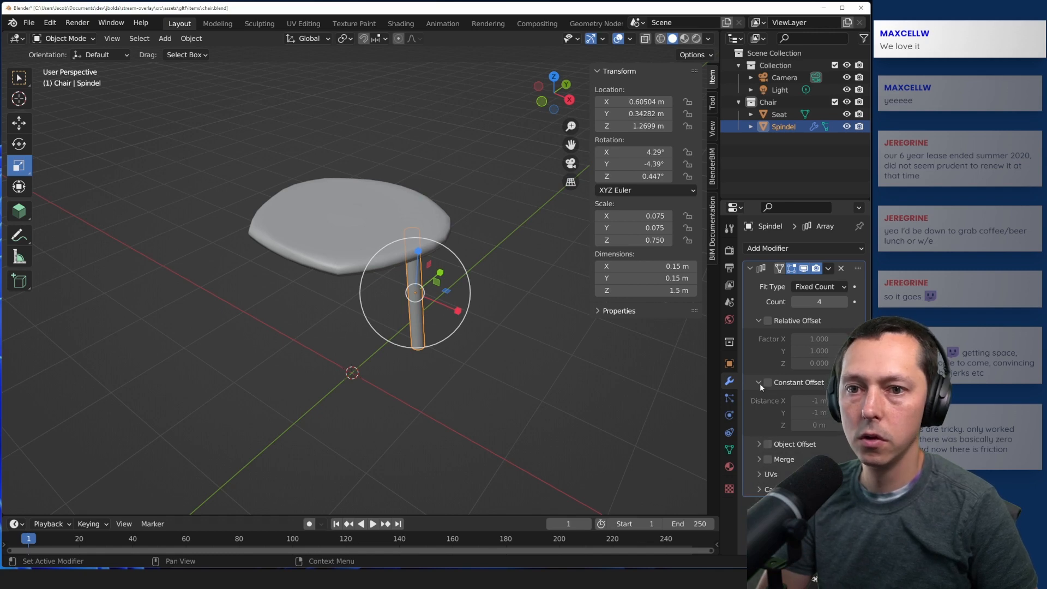
- Turn the array's constant offset back on and set its X distance to 1 m
{"action": "left_click", "coordinate": [818, 400]}
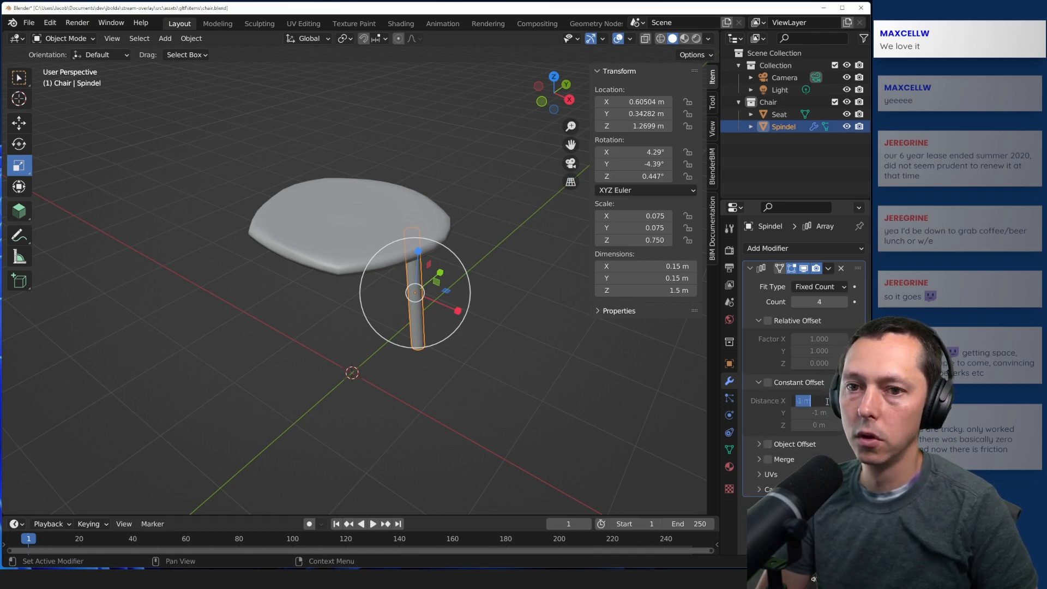
{"action": "left_click", "coordinate": [764, 383]}
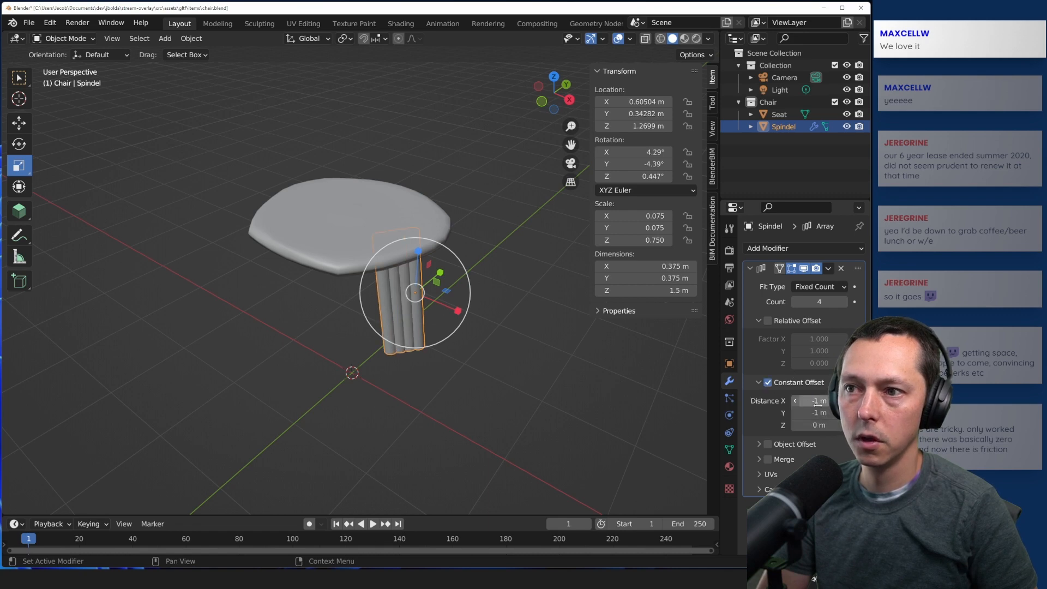
{"action": "type", "text": "1"}
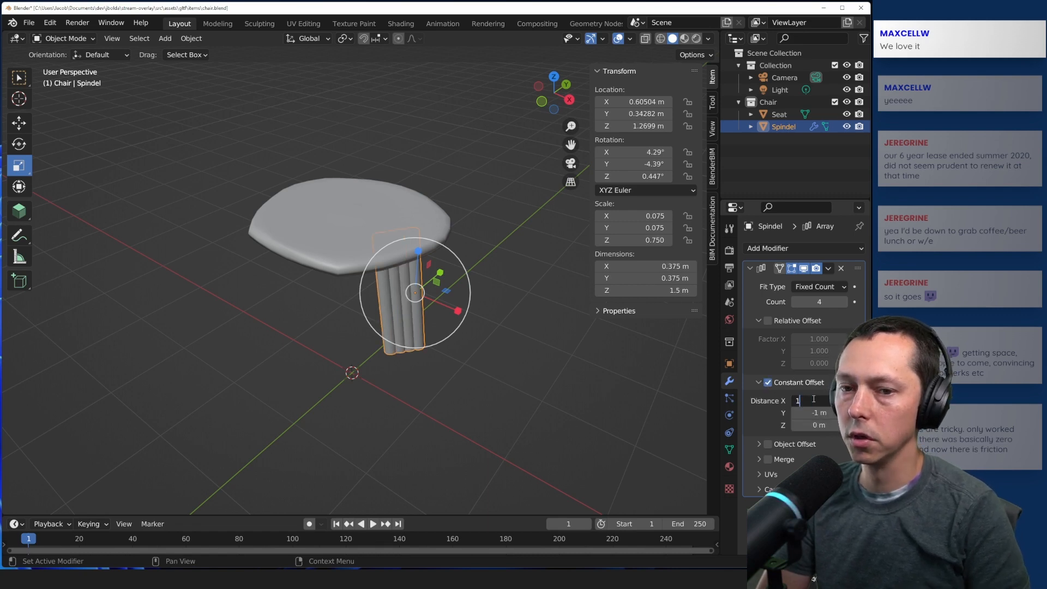
- Set the X distance of the spindle array's Constant Offset to -2 m, after trying -1 m
{"action": "key", "text": "BackSpace"}
{"action": "type", "text": "-1"}
{"action": "key", "text": "Return"}
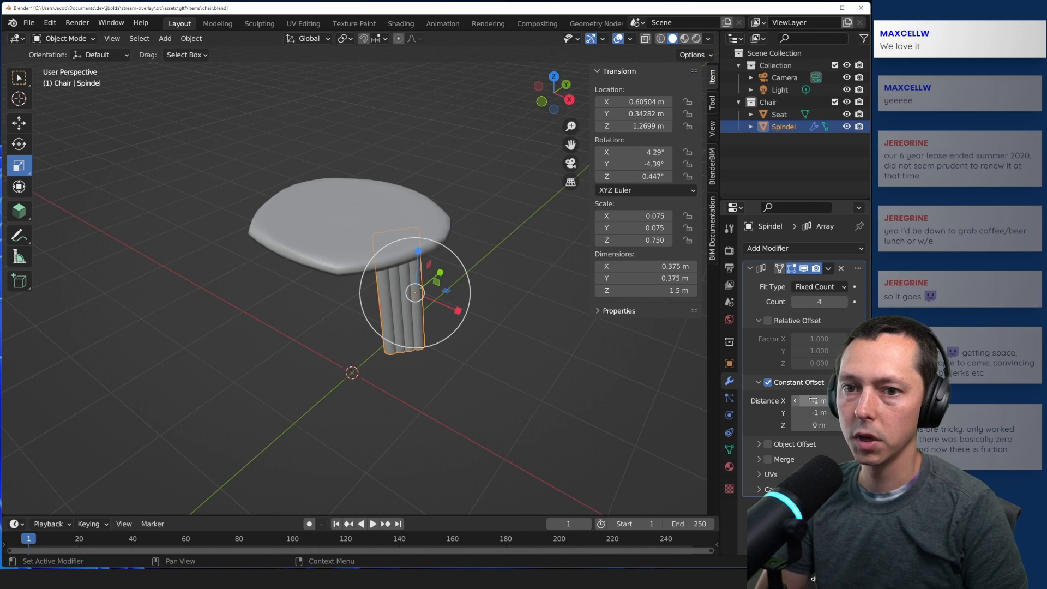
{"action": "left_click", "coordinate": [814, 399]}
{"action": "type", "text": "-2"}
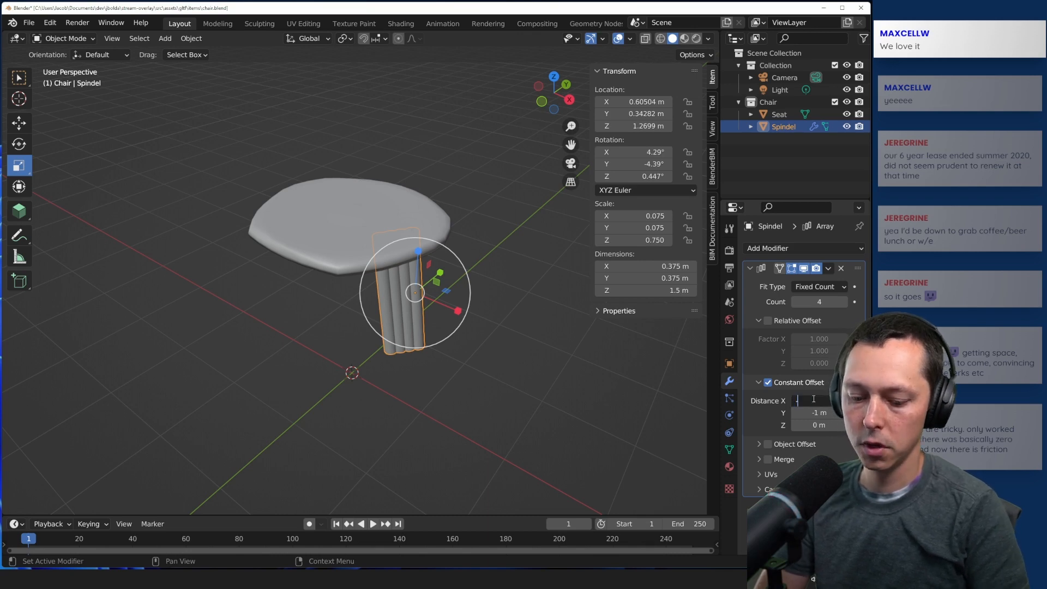
{"action": "key", "text": "Return"}
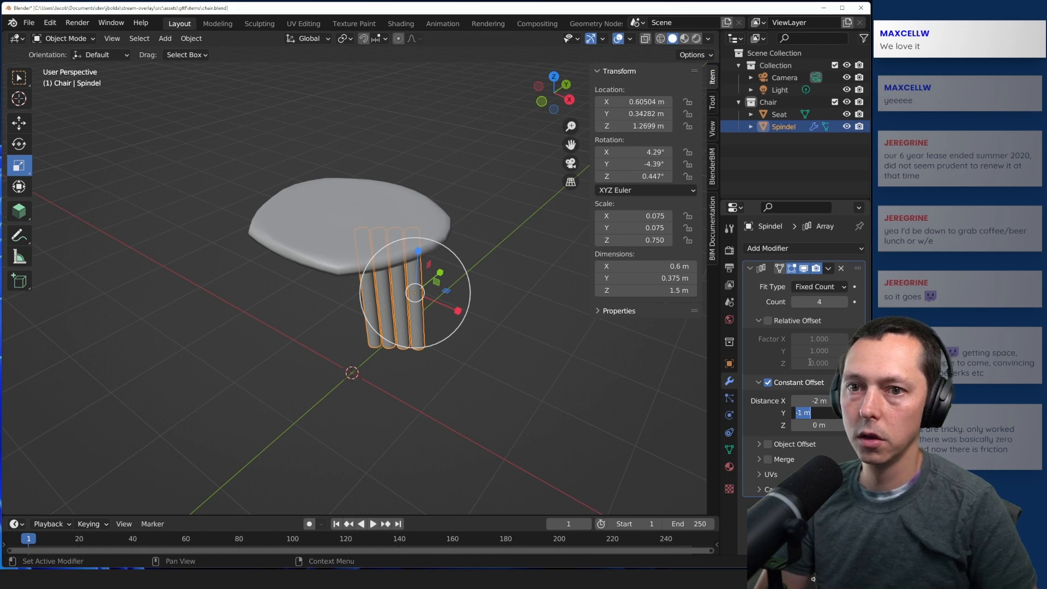
- Replace the array's Constant Offset with Relative Offset, and set the relative Y factor to 0
{"action": "left_click", "coordinate": [767, 321]}
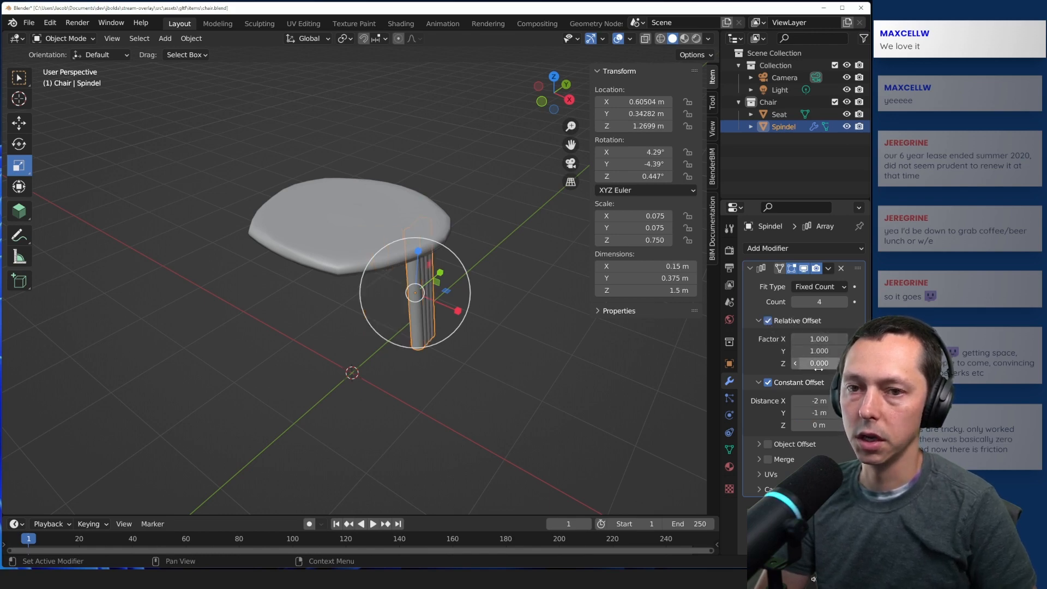
{"action": "left_click", "coordinate": [767, 383]}
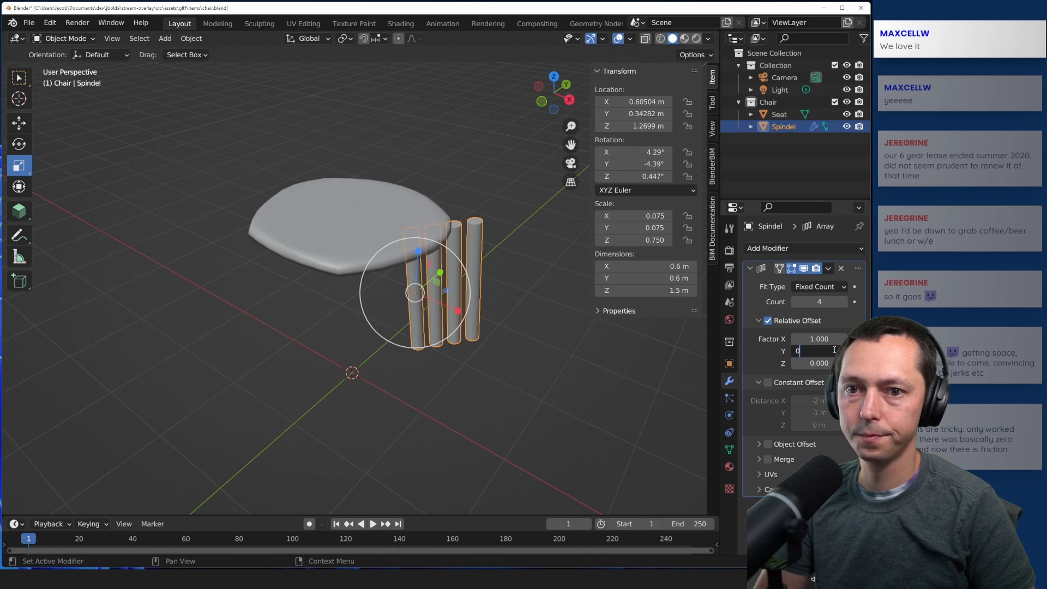
{"action": "key", "text": "Return"}
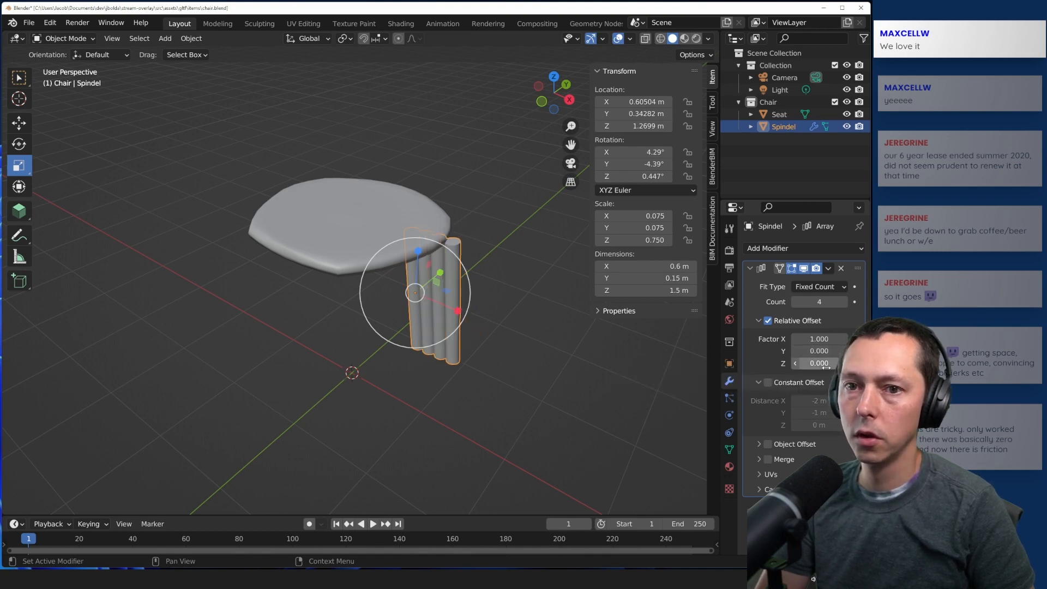
{"action": "middle_click_drag", "start_coordinate": [544, 424], "coordinate": [458, 372]}
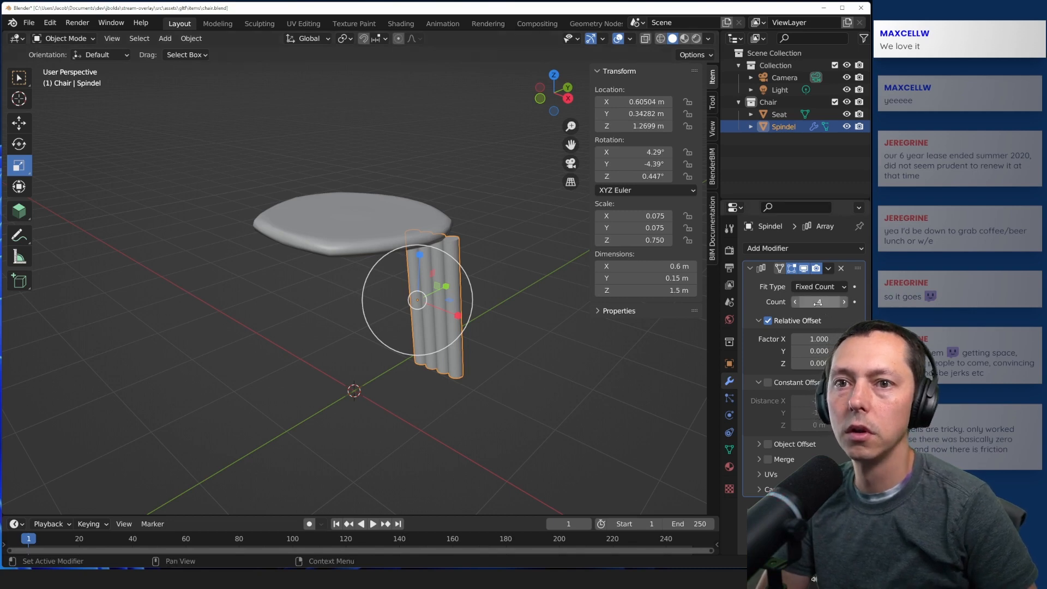
- Switch to the browser and review the Array Modifier manual page, including its Relative, Constant and Object Offset sections
{"action": "key", "text": "alt+Tab"}
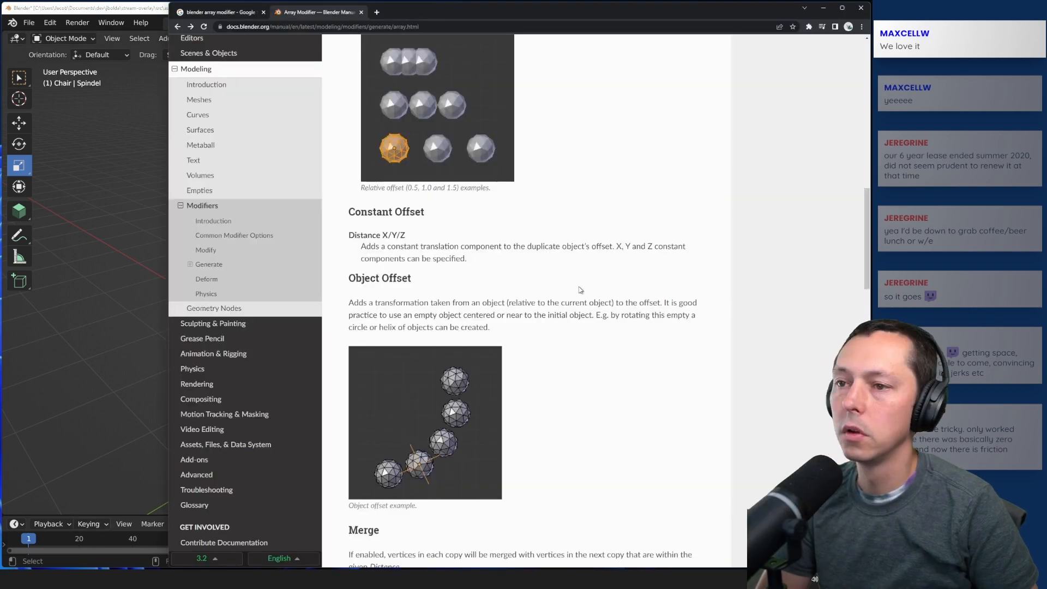
{"action": "scroll", "coordinate": [567, 277], "scroll_direction": "down", "scroll_amount": 4}
{"action": "scroll", "coordinate": [567, 278], "scroll_direction": "down", "scroll_amount": 15}
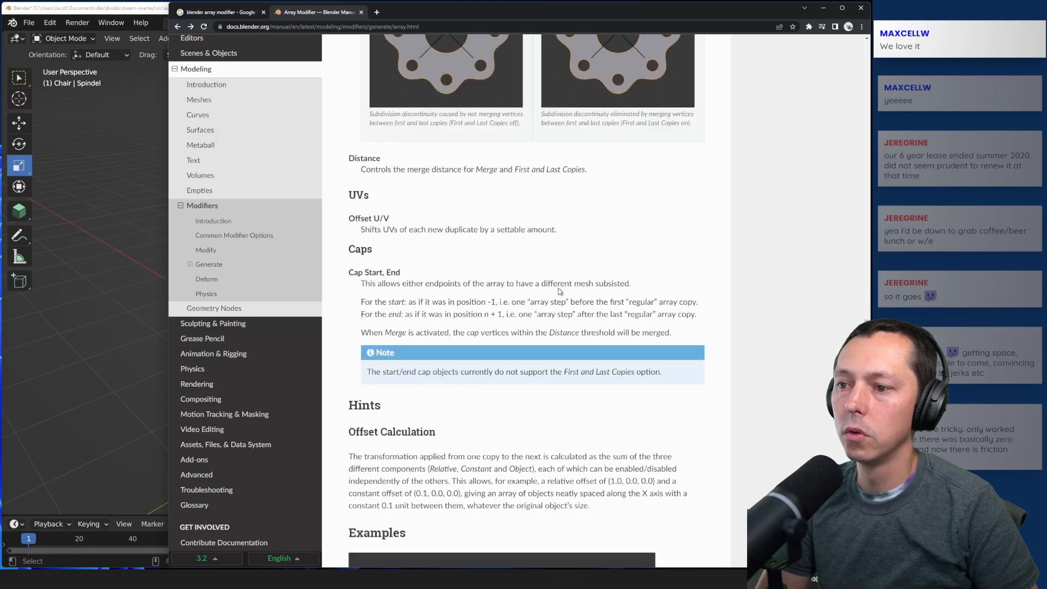
{"action": "scroll", "coordinate": [559, 297], "scroll_direction": "down", "scroll_amount": 4}
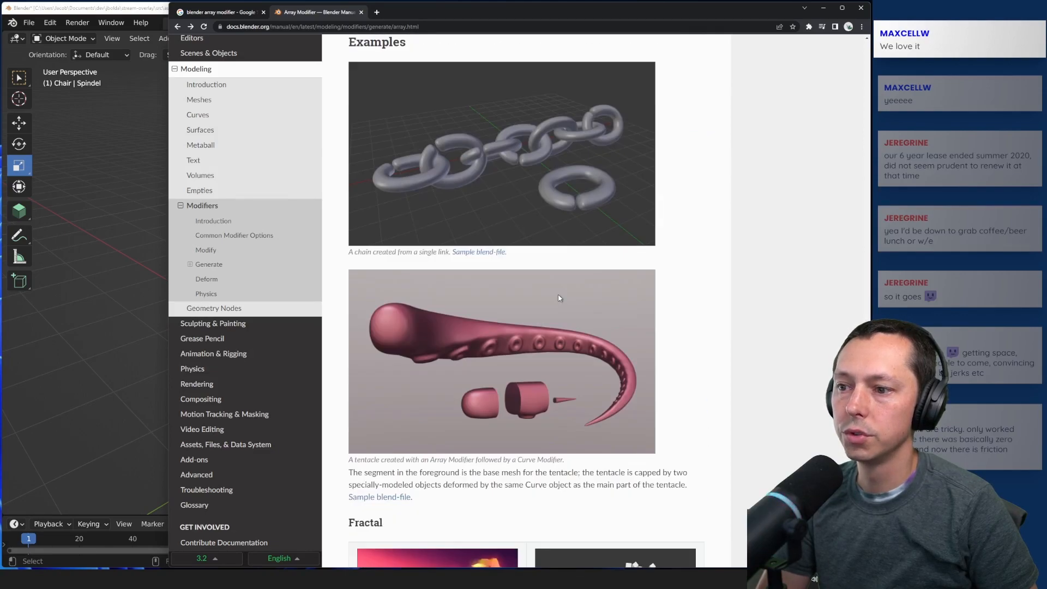
{"action": "scroll", "coordinate": [558, 298], "scroll_direction": "down", "scroll_amount": 4}
{"action": "scroll", "coordinate": [558, 300], "scroll_direction": "up", "scroll_amount": 5}
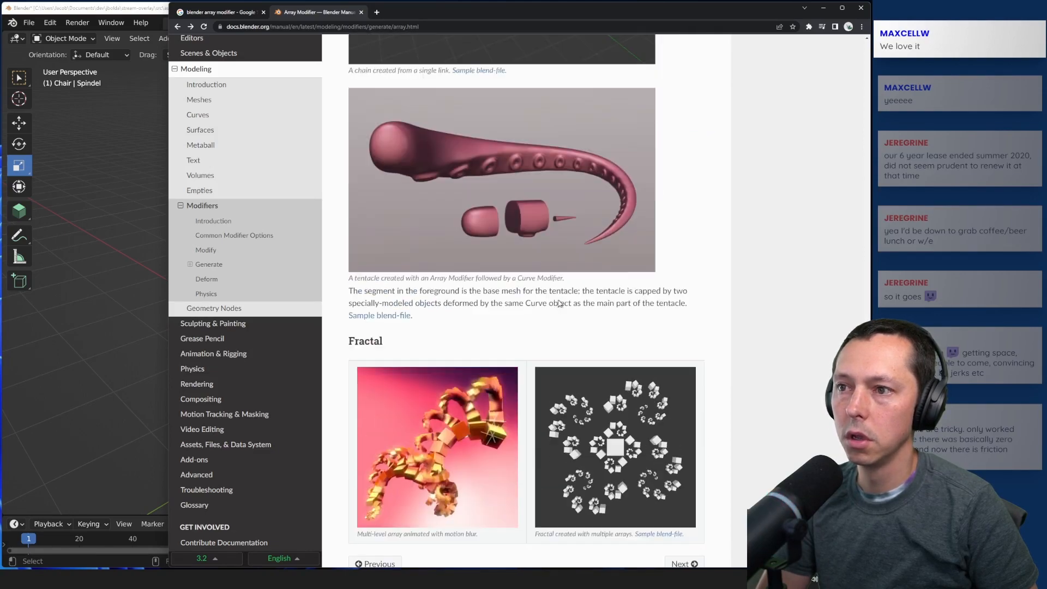
{"action": "scroll", "coordinate": [572, 300], "scroll_direction": "up", "scroll_amount": 7}
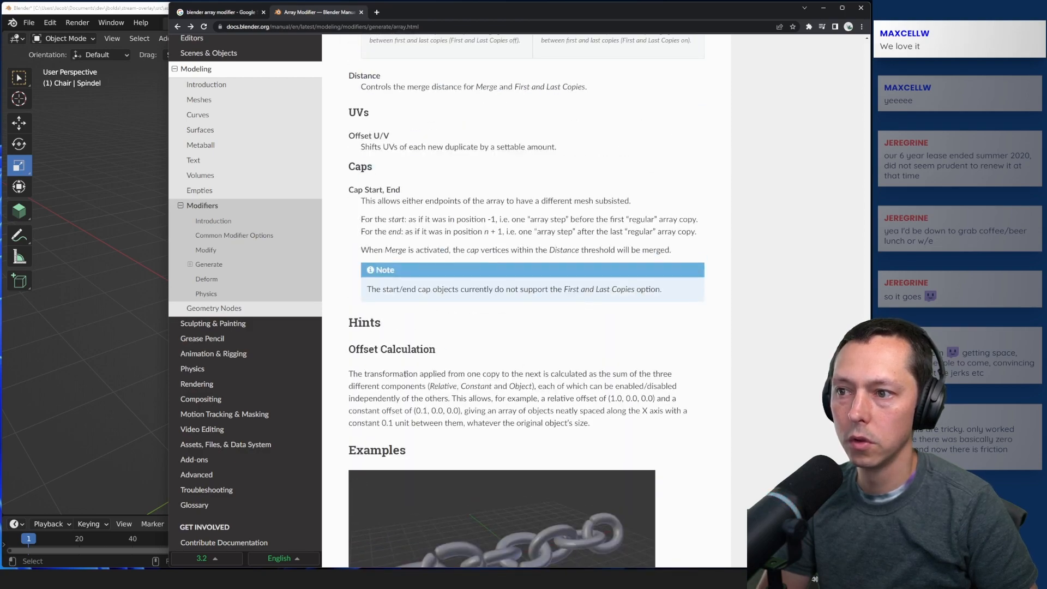
{"action": "scroll", "coordinate": [615, 431], "scroll_direction": "up", "scroll_amount": 5}
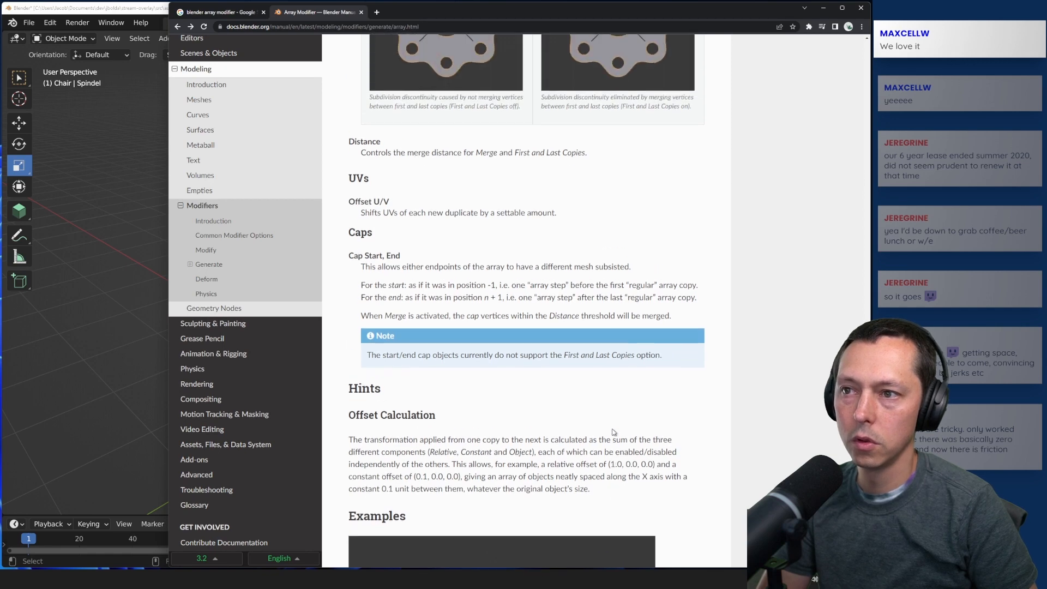
{"action": "scroll", "coordinate": [551, 369], "scroll_direction": "up", "scroll_amount": 7}
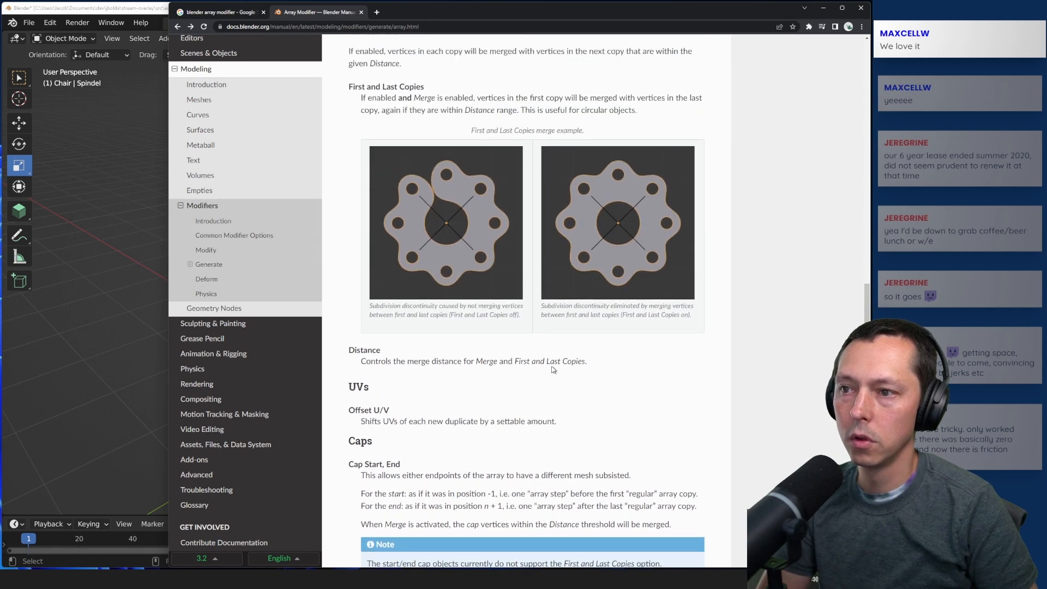
{"action": "scroll", "coordinate": [569, 382], "scroll_direction": "up", "scroll_amount": 5}
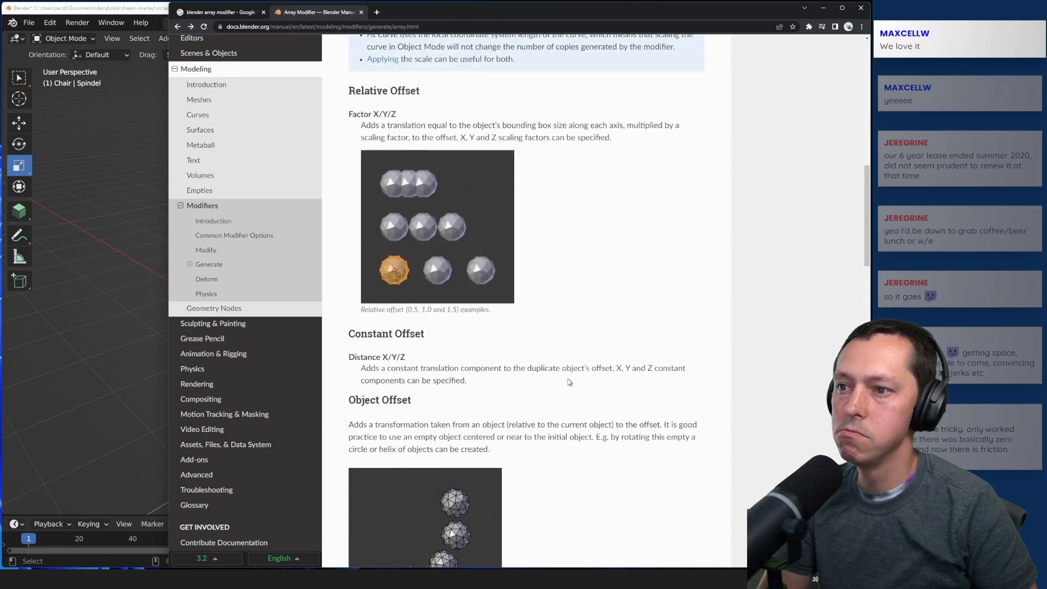
{"action": "scroll", "coordinate": [566, 355], "scroll_direction": "down", "scroll_amount": 2}
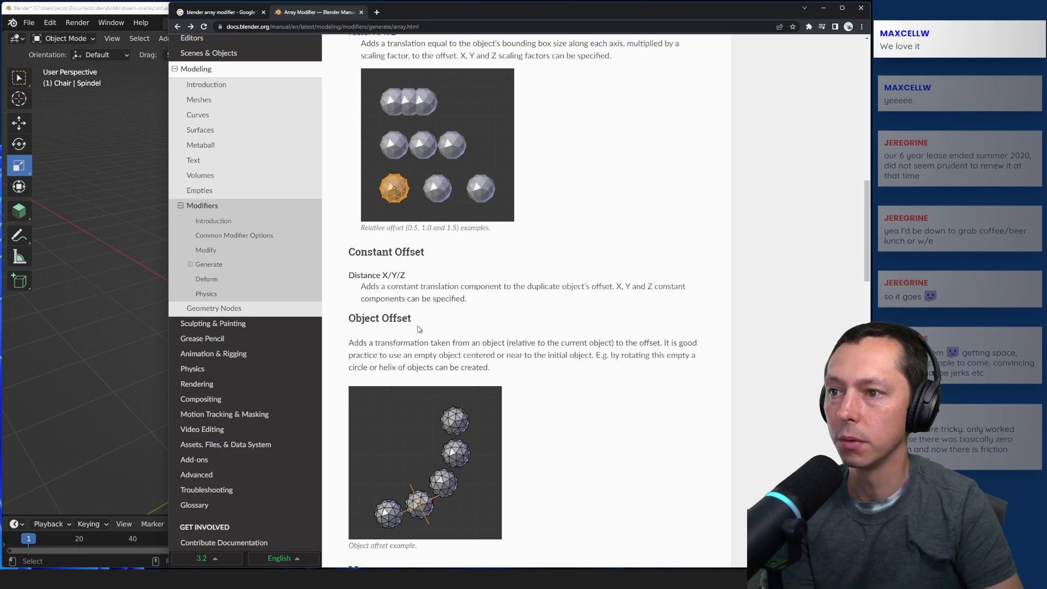
{"action": "key", "text": "ctrl+a"}
{"action": "left_click", "coordinate": [509, 319]}
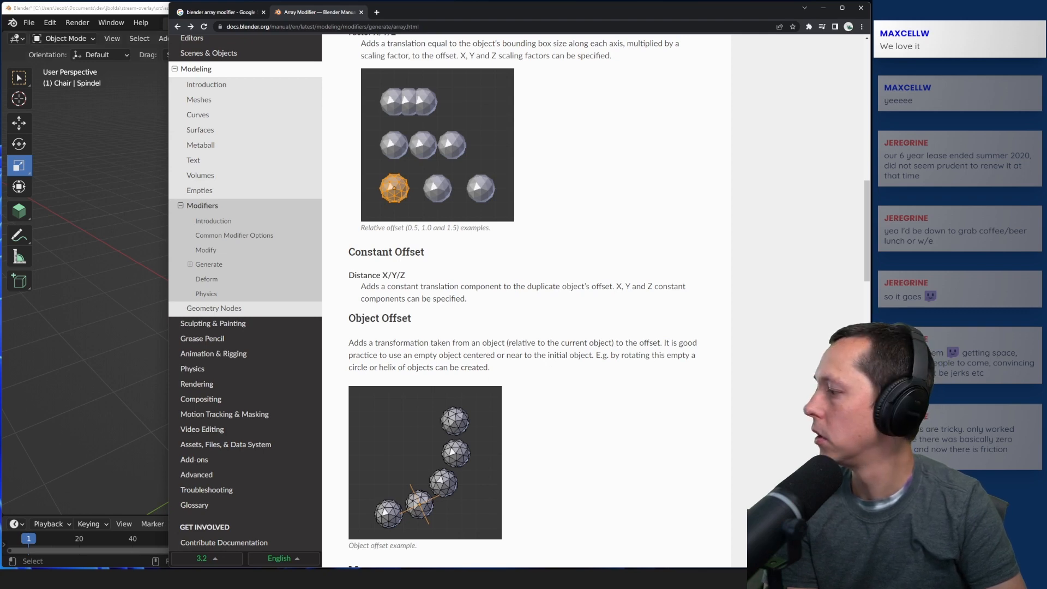
- Return to Blender and switch the spindle array from Relative Offset to Object Offset, using Seat as the offset object
{"action": "key", "text": "alt+Tab"}
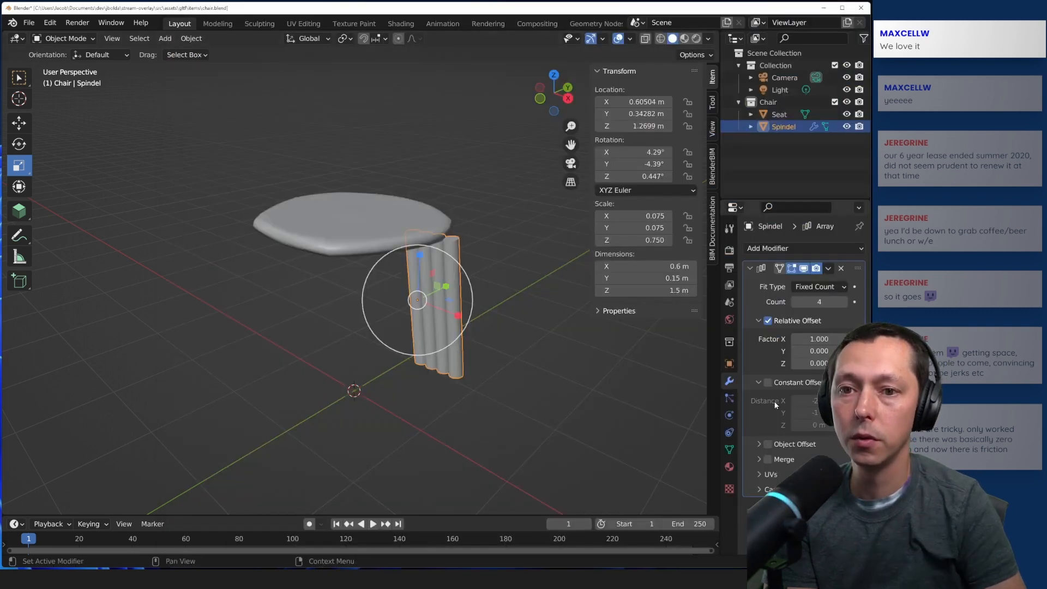
{"action": "left_click", "coordinate": [768, 444]}
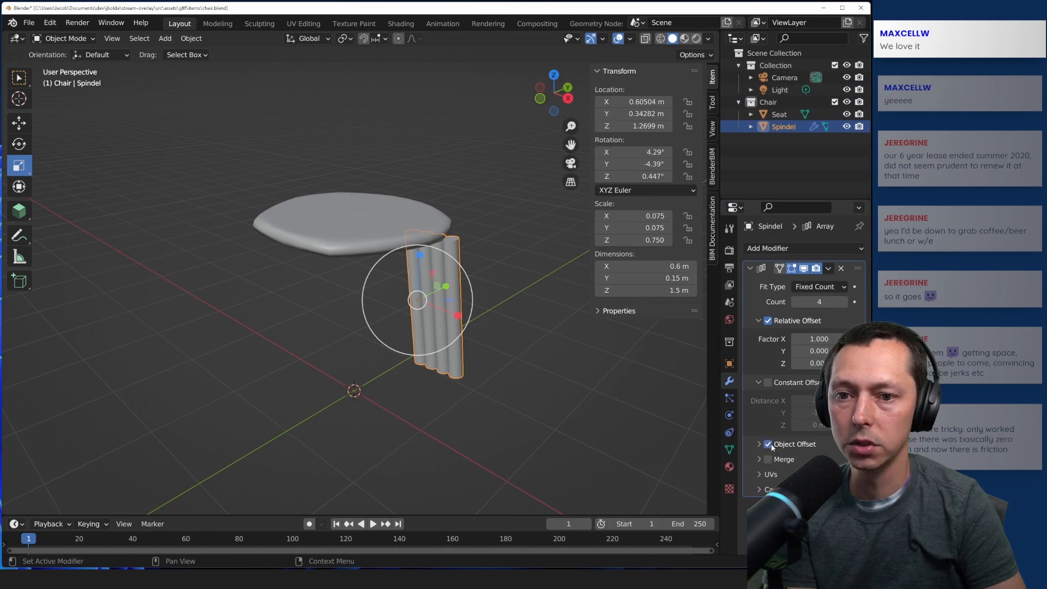
{"action": "left_click", "coordinate": [766, 322]}
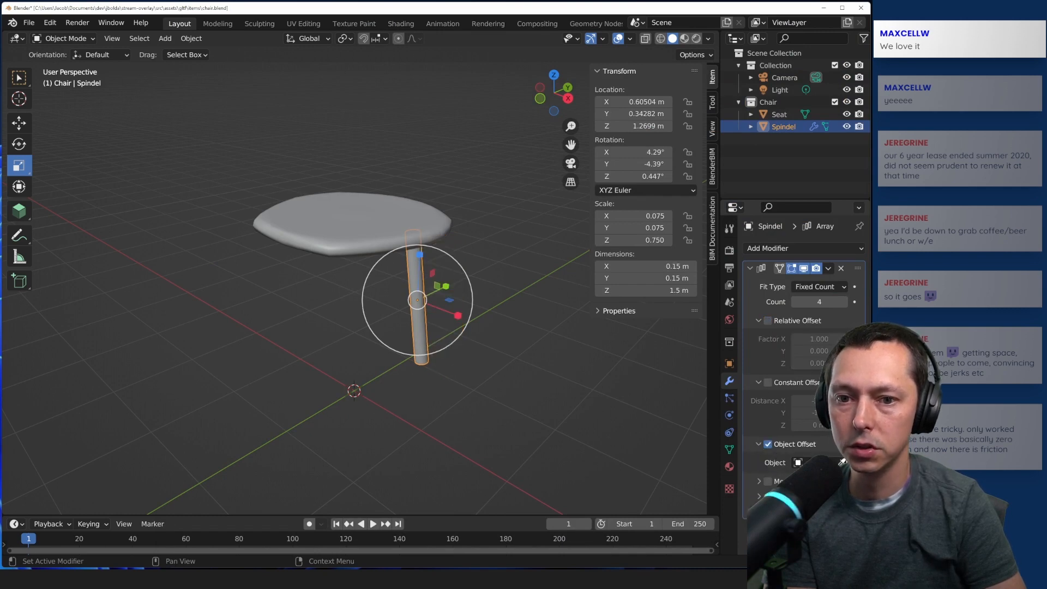
{"action": "left_click", "coordinate": [812, 462]}
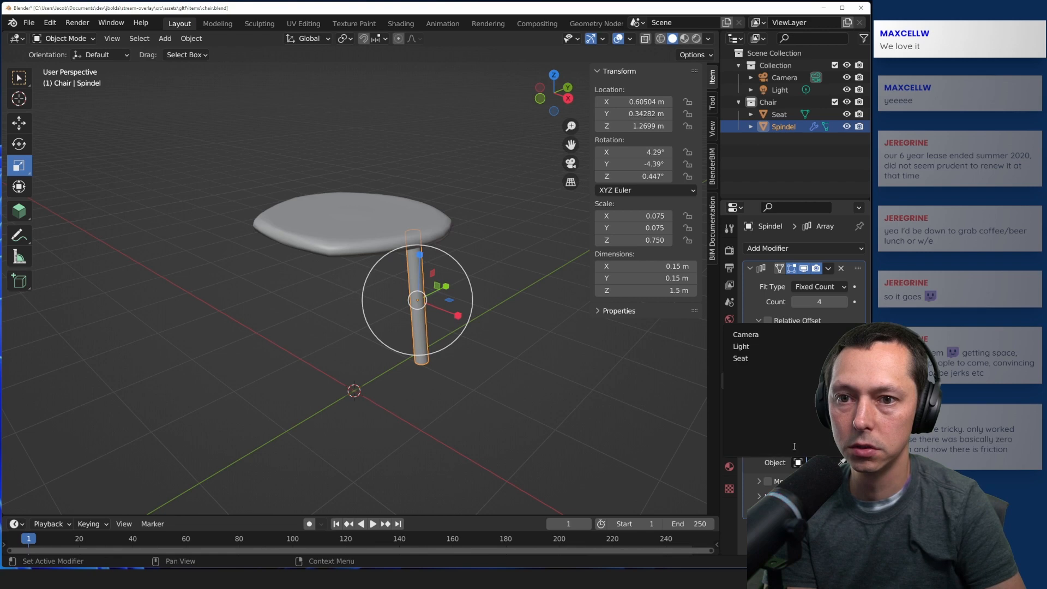
{"action": "left_click", "coordinate": [749, 362]}
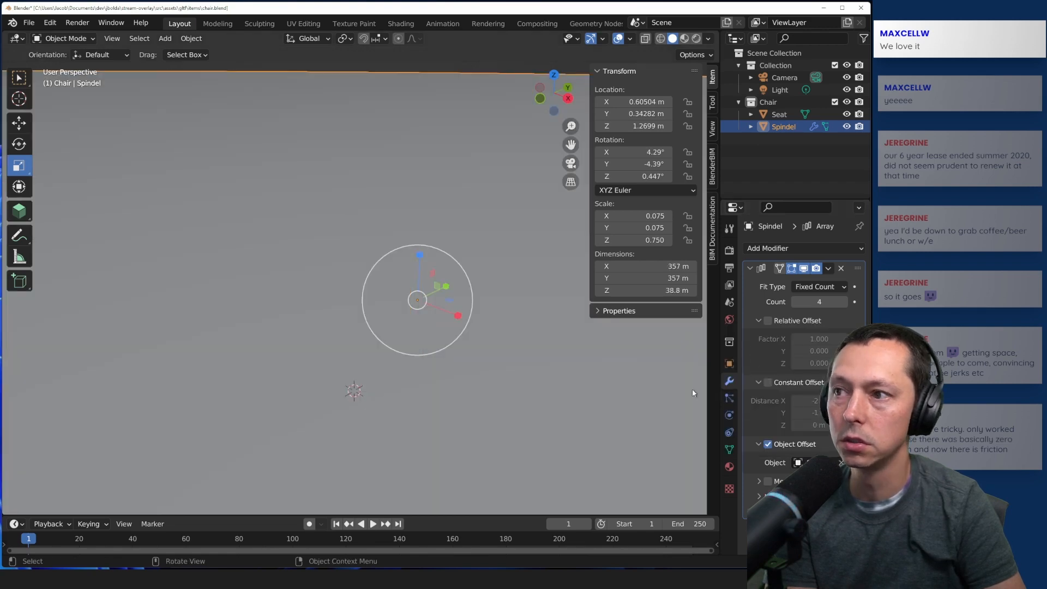
{"action": "scroll", "coordinate": [331, 270], "scroll_direction": "down", "scroll_amount": 10}
{"action": "scroll", "coordinate": [360, 275], "scroll_direction": "down", "scroll_amount": 6}
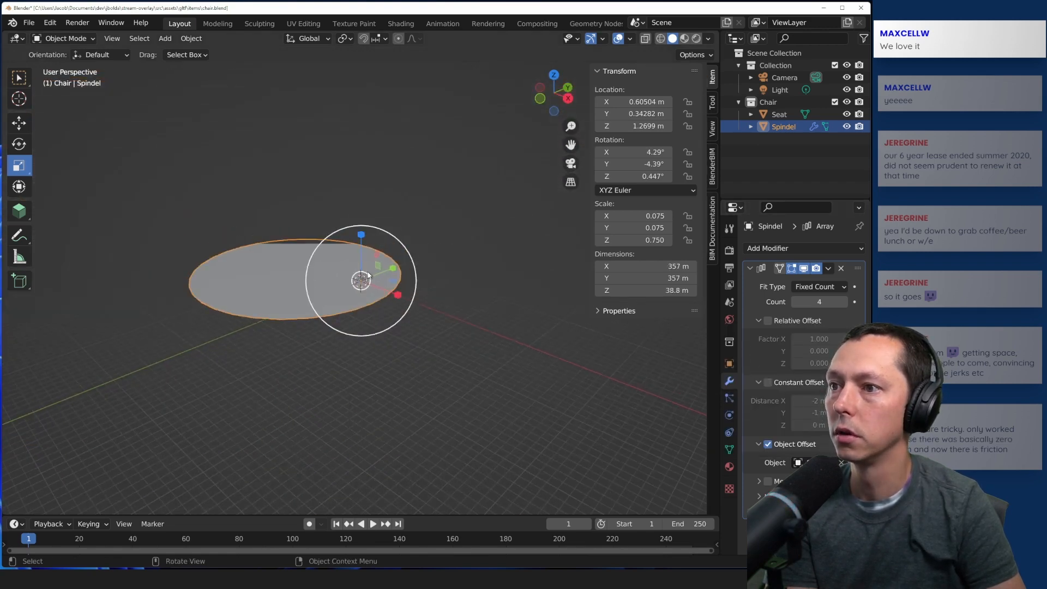
{"action": "scroll", "coordinate": [380, 320], "scroll_direction": "down", "scroll_amount": 2}
{"action": "scroll", "coordinate": [379, 321], "scroll_direction": "up", "scroll_amount": 2}
{"action": "mouse_move", "coordinate": [360, 355]}
{"action": "middle_mouse_down"}
{"action": "mouse_move", "coordinate": [315, 296]}
{"action": "mouse_move", "coordinate": [344, 362]}
{"action": "middle_mouse_up"}
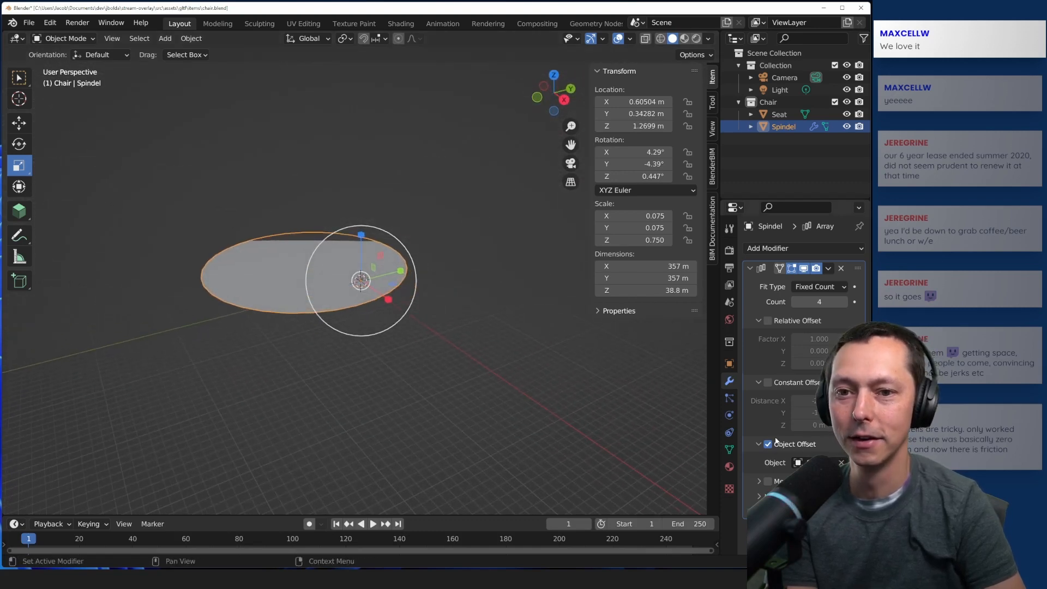
- Try adding Constant Offset to the array, and turn off both Constant Offset and Object Offset
{"action": "left_click", "coordinate": [768, 383]}
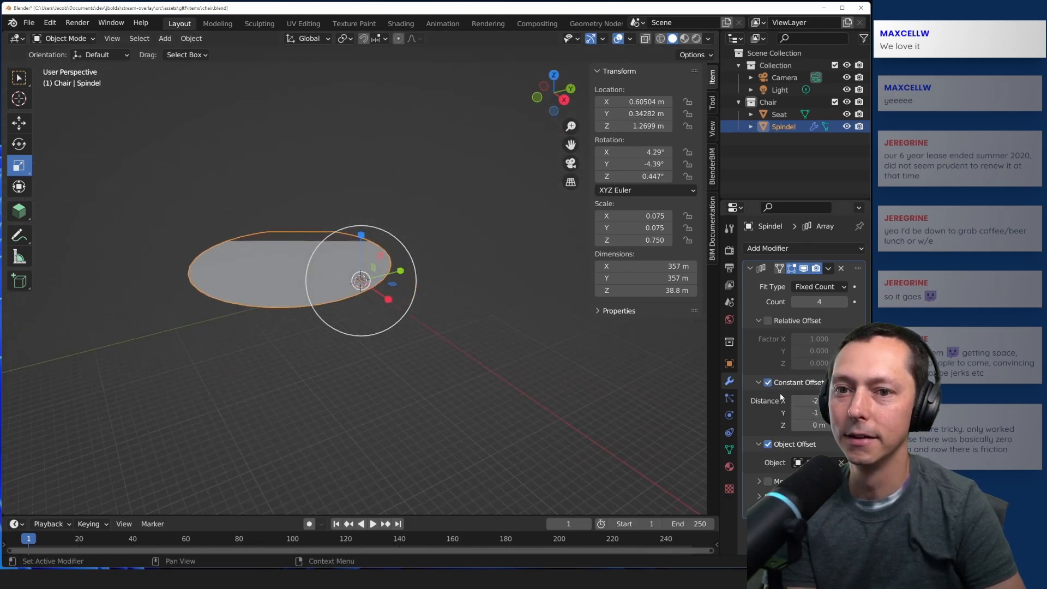
{"action": "left_click", "coordinate": [767, 383]}
{"action": "left_click", "coordinate": [766, 384]}
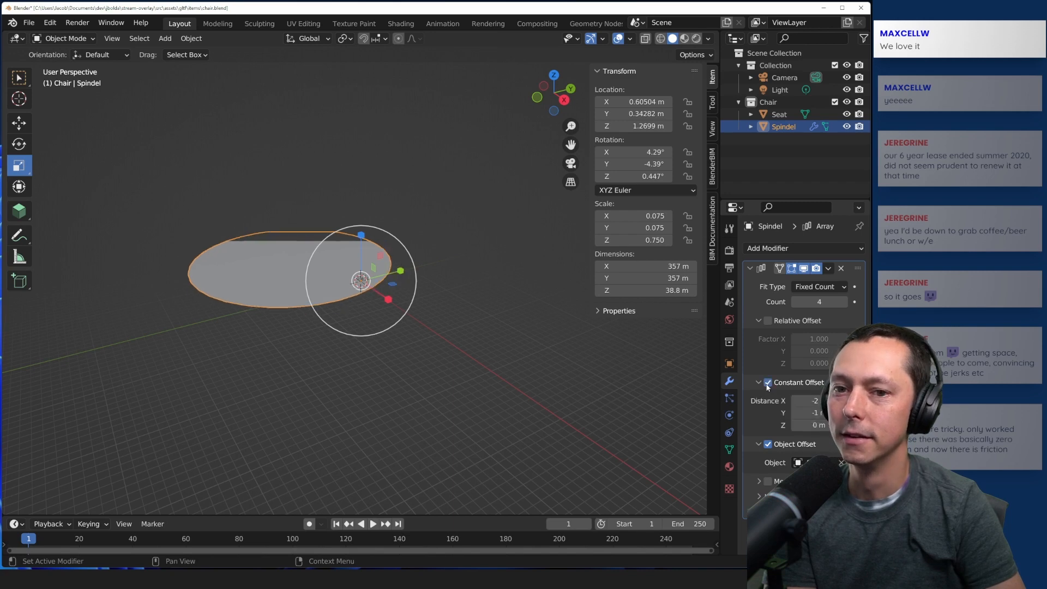
{"action": "left_click", "coordinate": [765, 384]}
{"action": "left_click", "coordinate": [768, 445]}
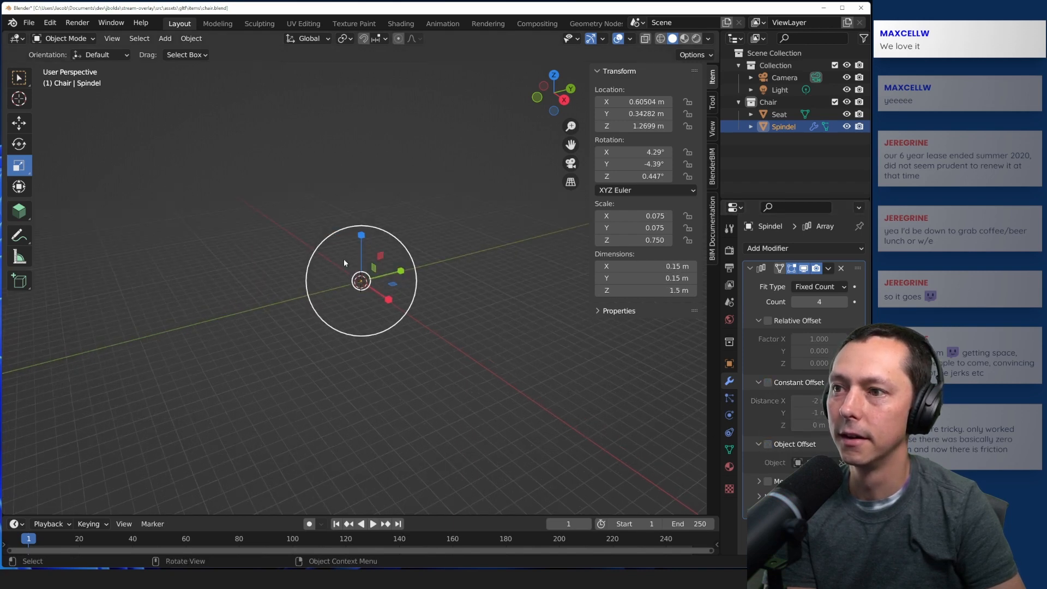
{"action": "middle_click_drag", "start_coordinate": [272, 234], "coordinate": [299, 239]}
{"action": "left_click", "coordinate": [411, 258]}
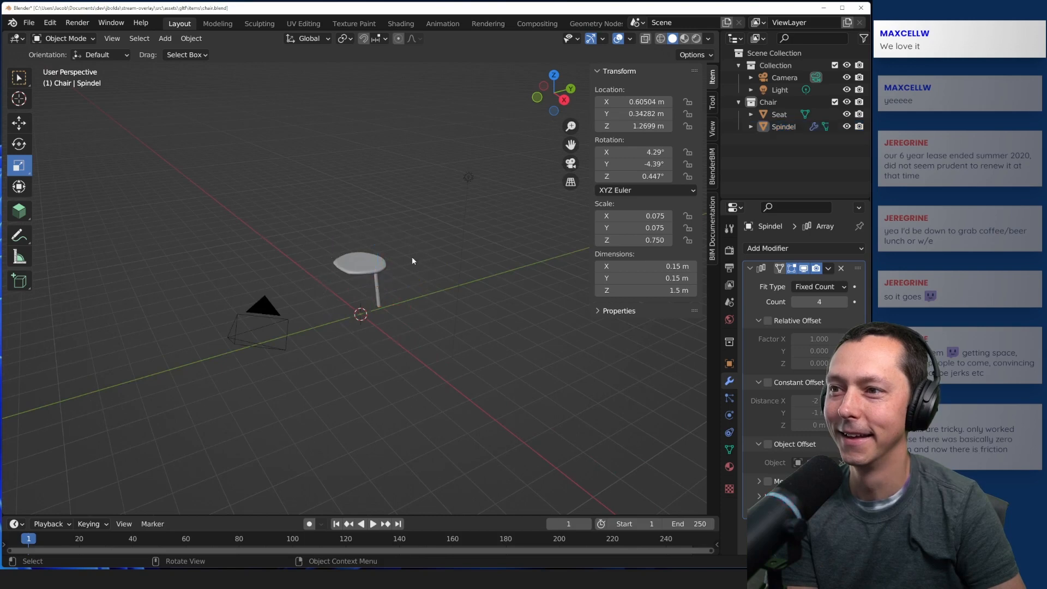
- Try Object Offset on the spindle array with Camera as the offset object, and turn it off again
{"action": "scroll", "coordinate": [416, 263], "scroll_direction": "up", "scroll_amount": 3}
{"action": "left_click", "coordinate": [389, 284]}
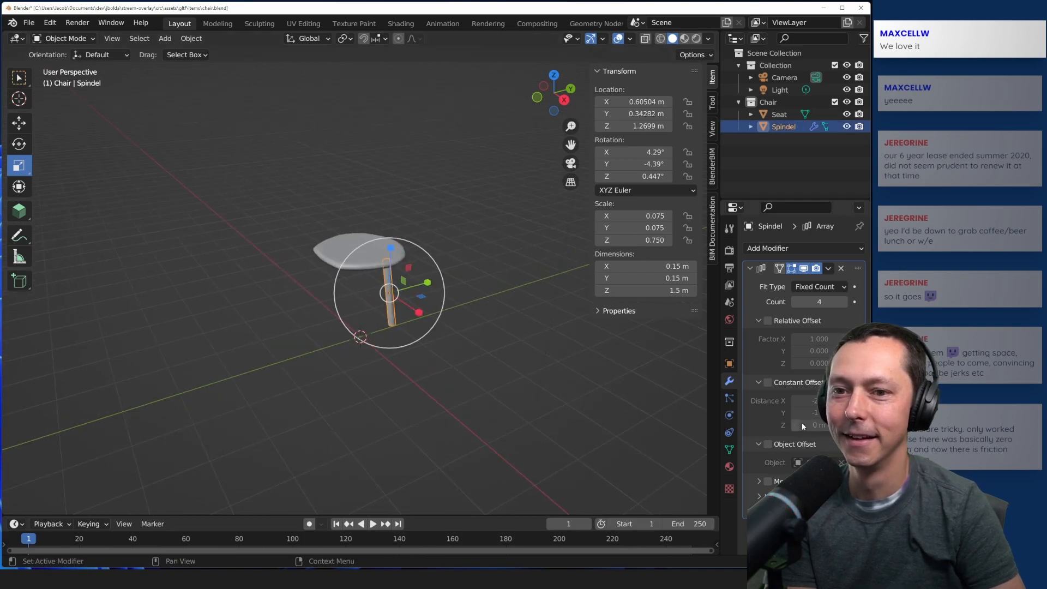
{"action": "left_click", "coordinate": [767, 445]}
{"action": "left_click", "coordinate": [815, 462]}
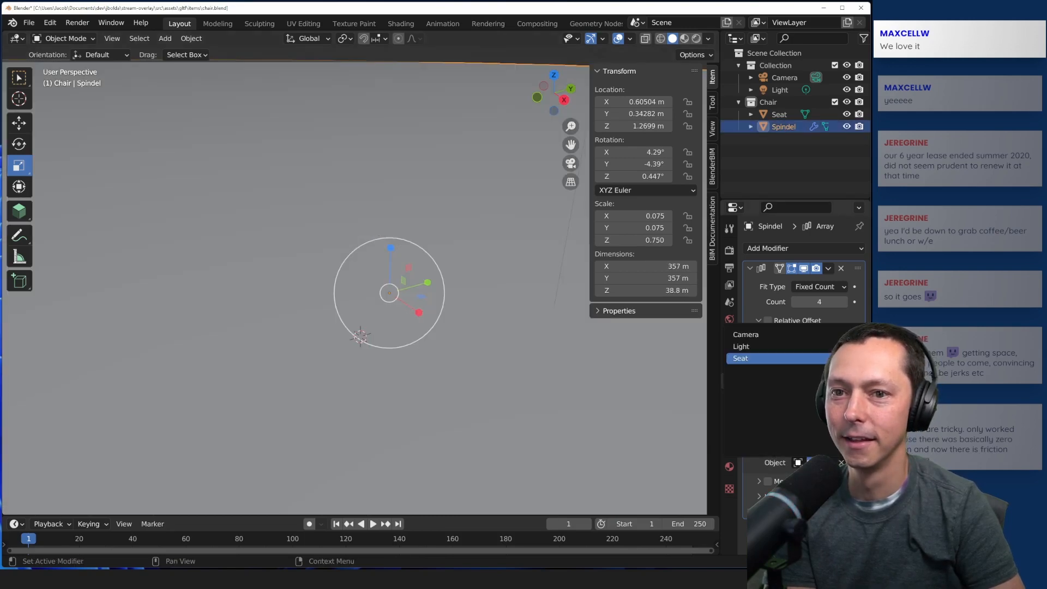
{"action": "left_click", "coordinate": [755, 336]}
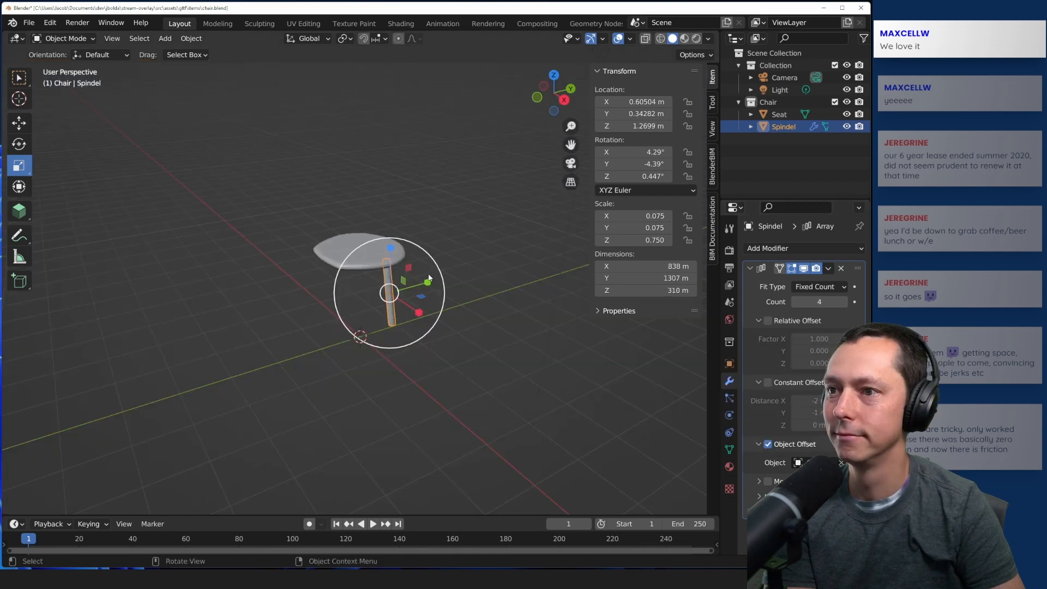
{"action": "scroll", "coordinate": [478, 264], "scroll_direction": "down", "scroll_amount": 3}
{"action": "left_click", "coordinate": [493, 266]}
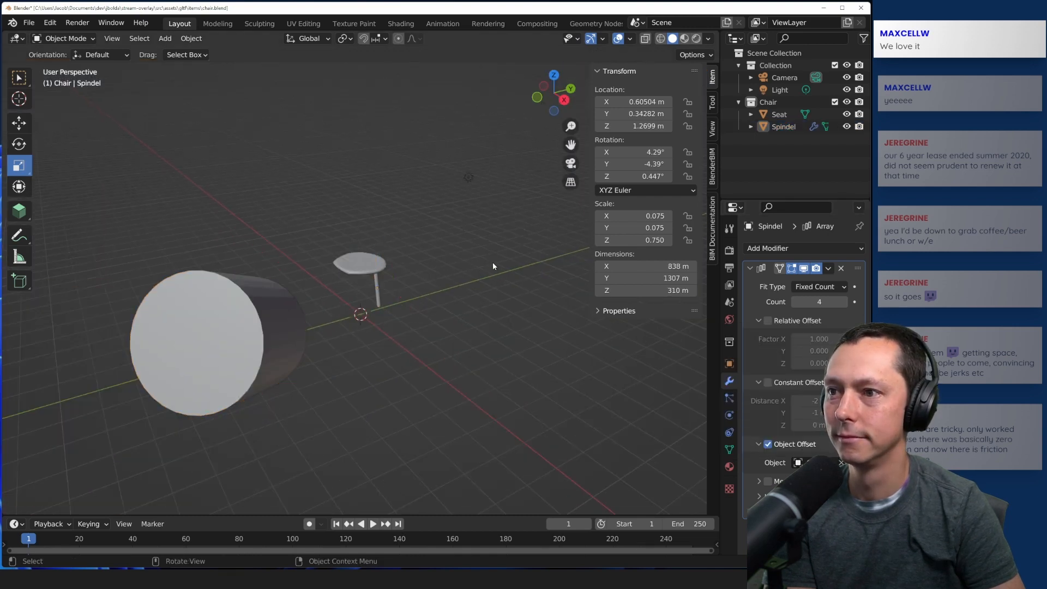
{"action": "middle_click_drag", "start_coordinate": [492, 266], "coordinate": [433, 289]}
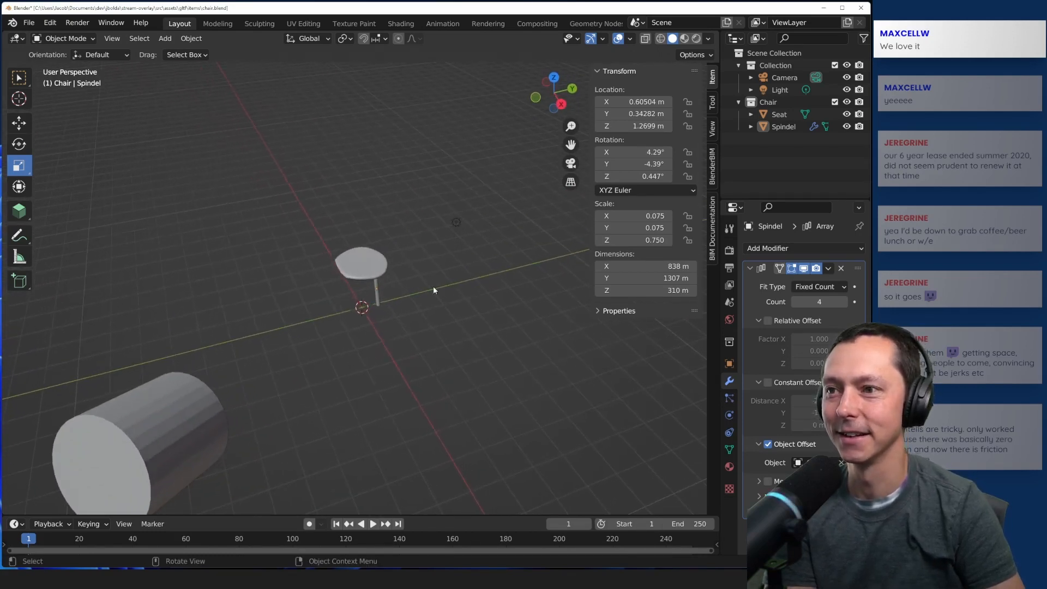
{"action": "left_click", "coordinate": [768, 445]}
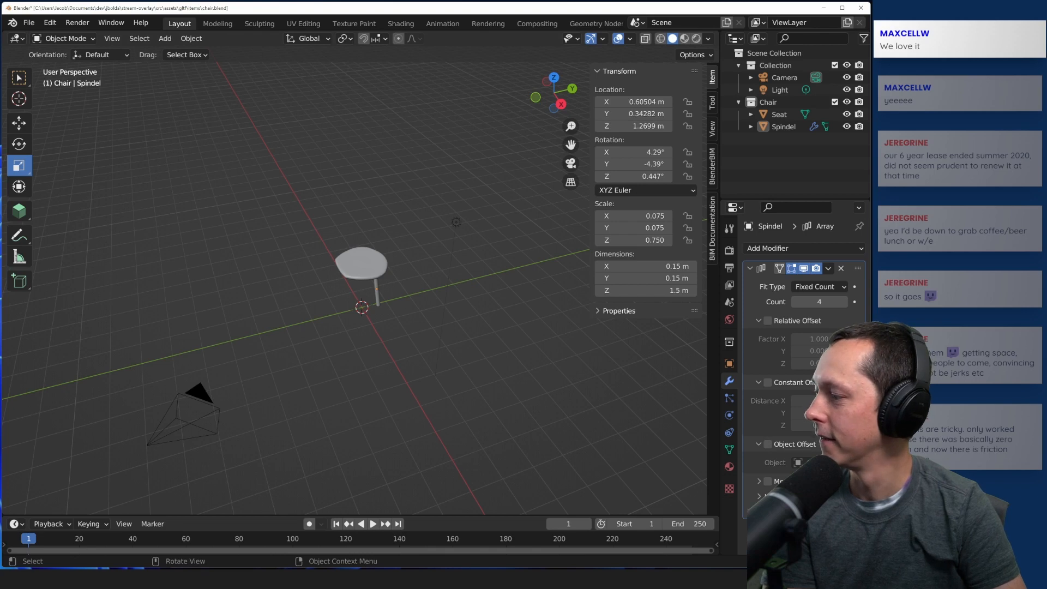
- Switch to the browser, review the Relative Offset section of the Array Modifier manual page, and return to Blender
{"action": "key", "text": "alt+Tab"}
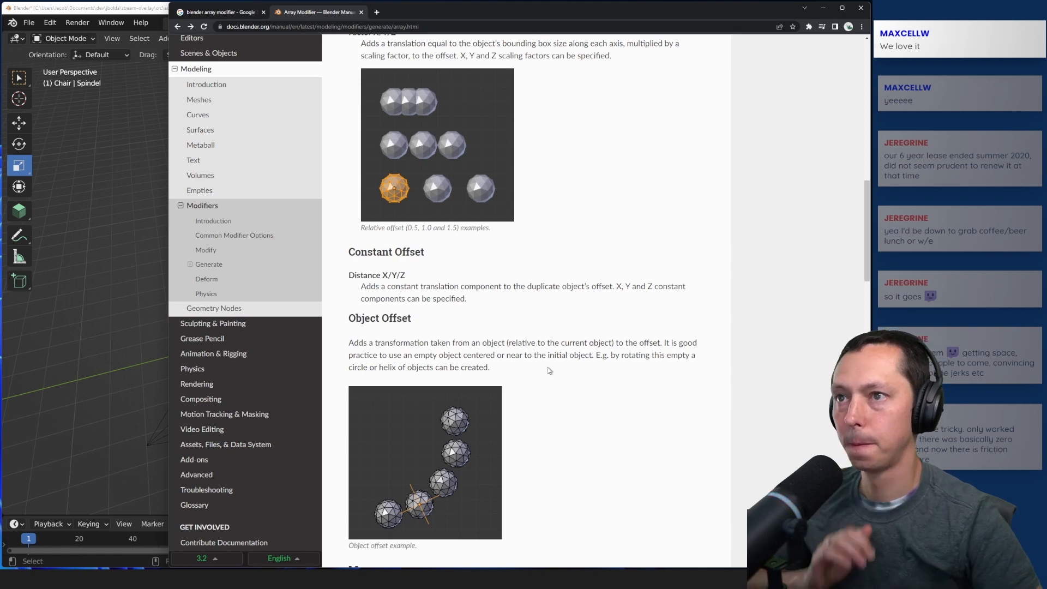
{"action": "scroll", "coordinate": [548, 365], "scroll_direction": "up", "scroll_amount": 3}
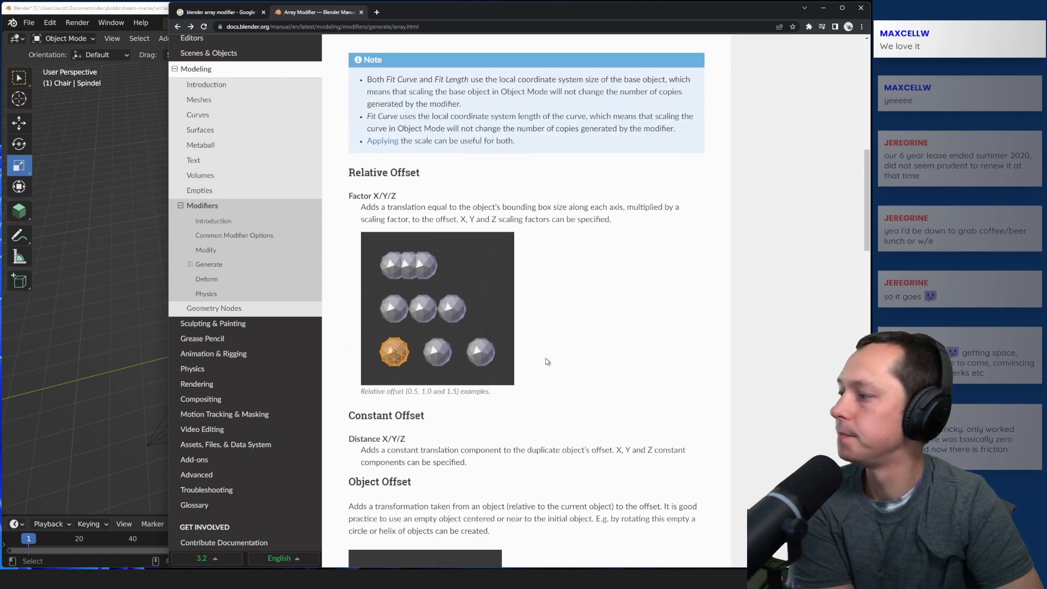
{"action": "key", "text": "alt+Tab"}
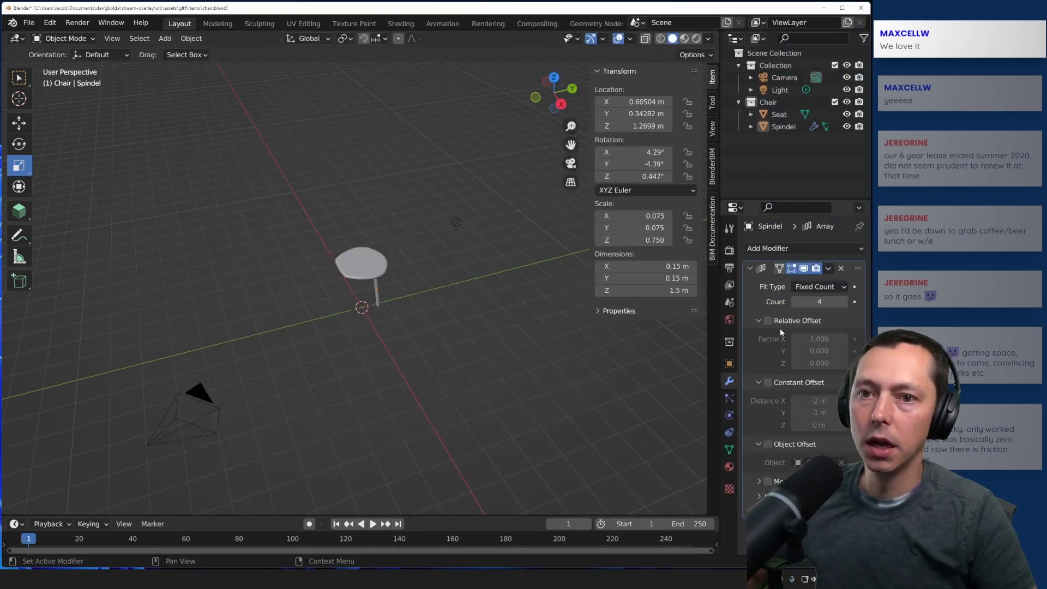
- Set the spindle array's count to 2 and turn on Relative Offset
{"action": "left_click", "coordinate": [827, 303]}
{"action": "type", "text": "2"}
{"action": "key", "text": "Return"}
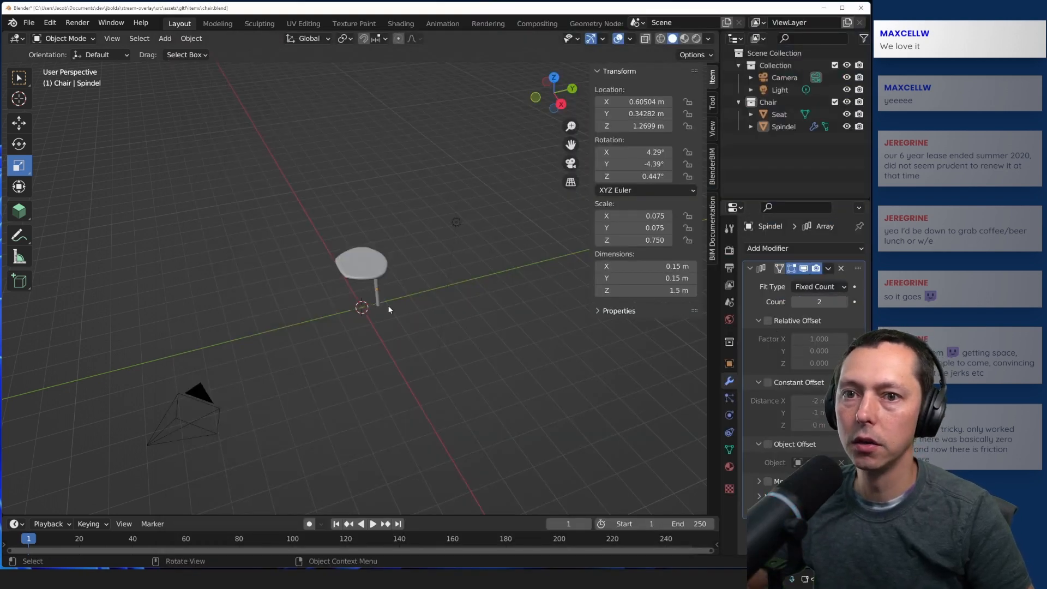
{"action": "scroll", "coordinate": [388, 306], "scroll_direction": "up", "scroll_amount": 4}
{"action": "middle_click_drag", "start_coordinate": [280, 331], "coordinate": [584, 354]}
{"action": "left_click", "coordinate": [768, 321]}
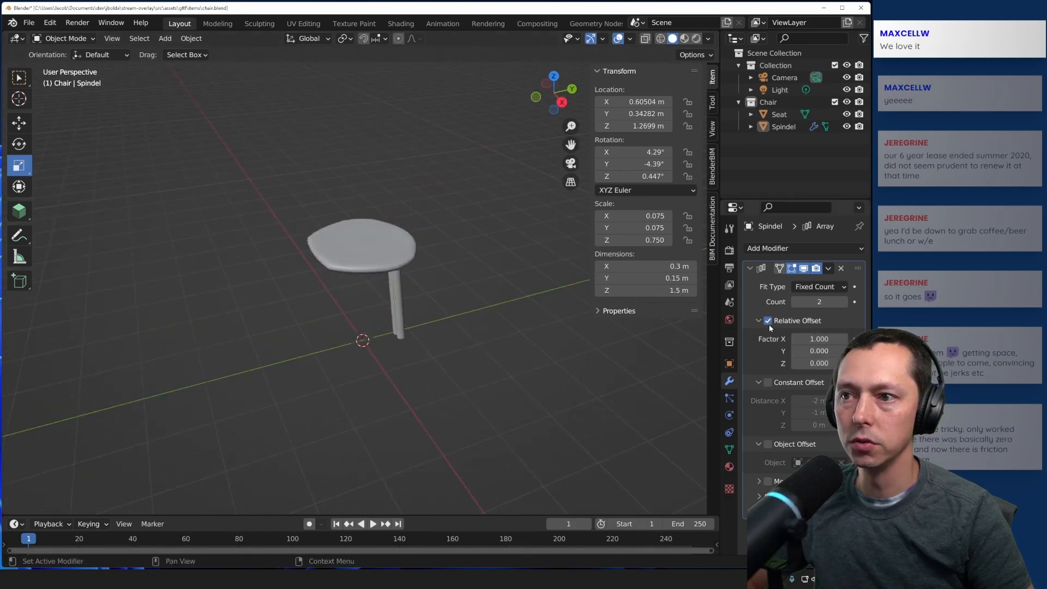
{"action": "middle_click_drag", "start_coordinate": [414, 355], "coordinate": [537, 338]}
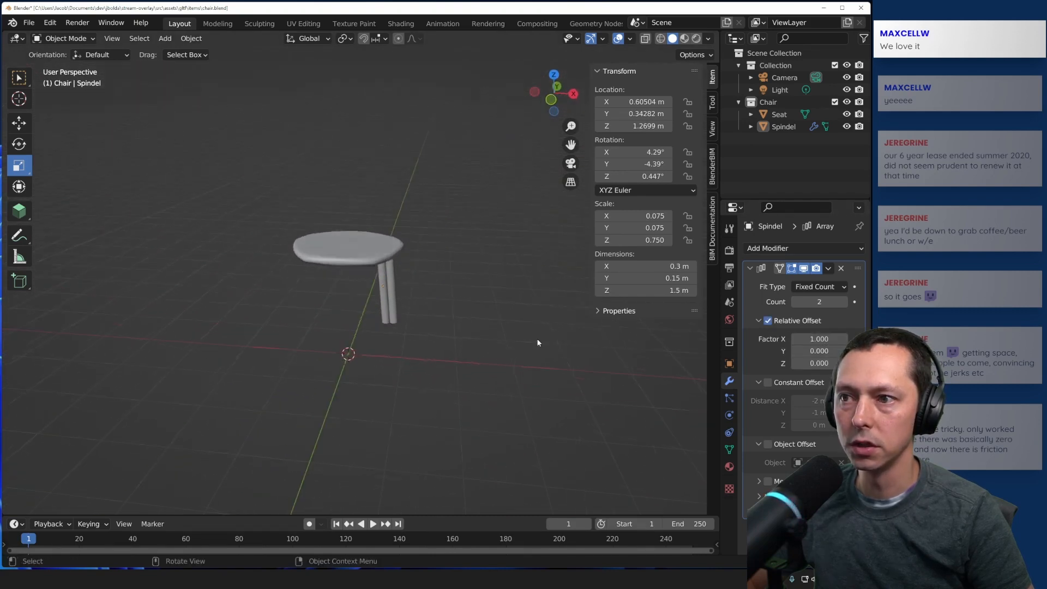
- Set the Y factor of the spindle array's Relative Offset to -1 and check the legs from another side
{"action": "left_click", "coordinate": [820, 351]}
{"action": "key", "text": "BackSpace"}
{"action": "type", "text": "-1"}
{"action": "key", "text": "Return"}
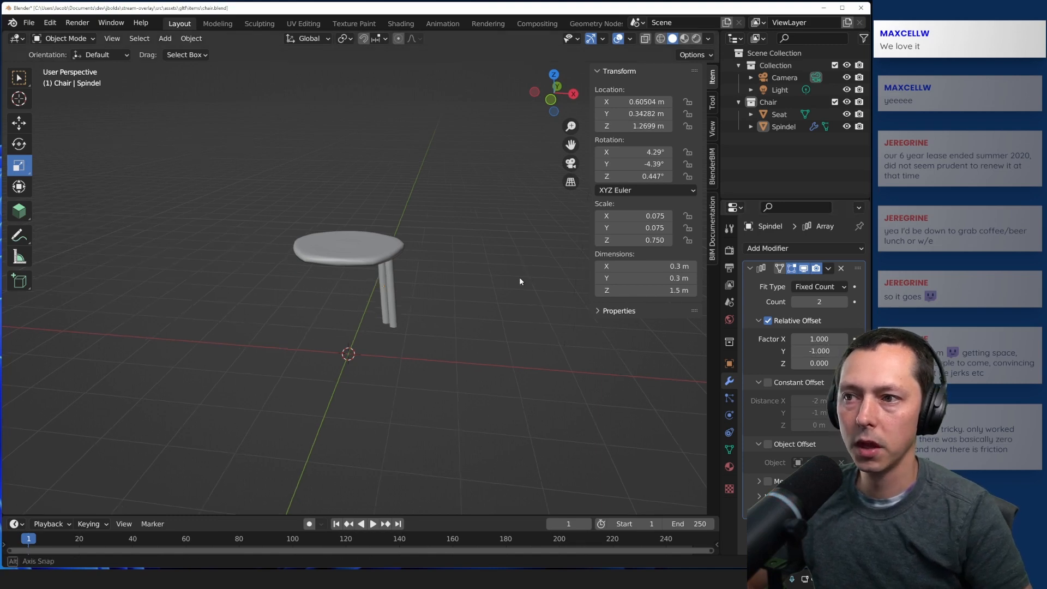
{"action": "middle_click_drag", "start_coordinate": [519, 276], "coordinate": [313, 270]}
{"action": "middle_click_drag", "start_coordinate": [433, 241], "coordinate": [636, 327]}
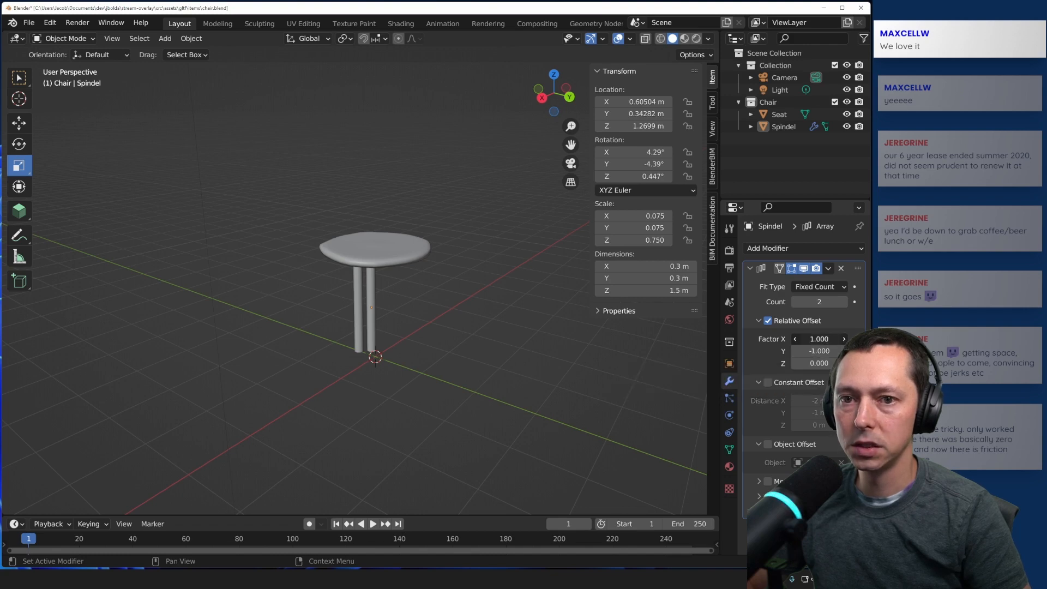
- Set the X factor of the spindle array's Relative Offset to 0 and inspect the spacing under the seat
{"action": "left_click", "coordinate": [812, 339]}
{"action": "type", "text": "0"}
{"action": "key", "text": "Return"}
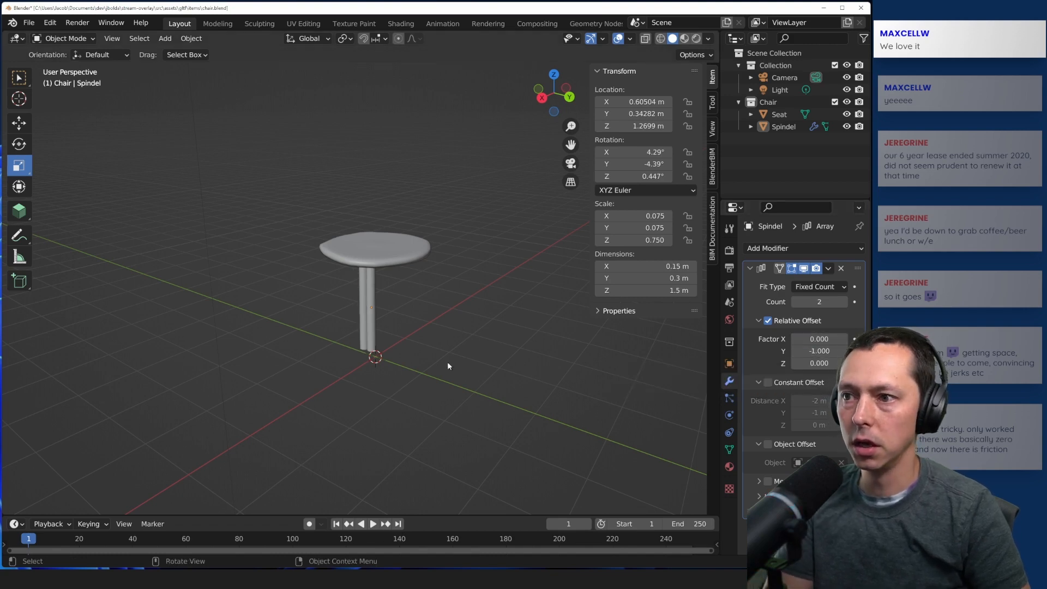
{"action": "middle_click_drag", "start_coordinate": [371, 386], "coordinate": [445, 282]}
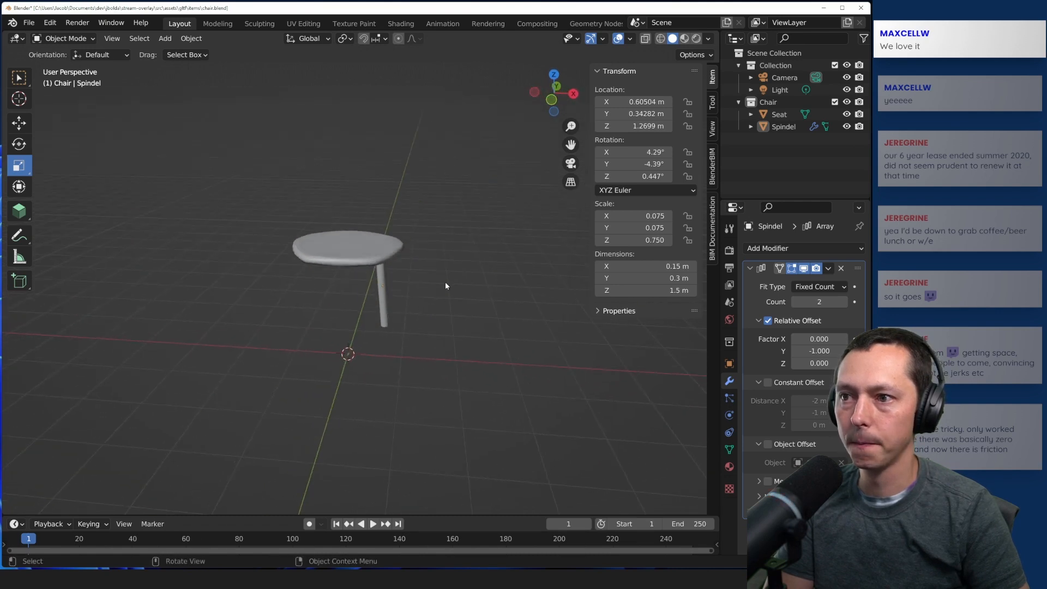
{"action": "scroll", "coordinate": [444, 278], "scroll_direction": "up", "scroll_amount": 3}
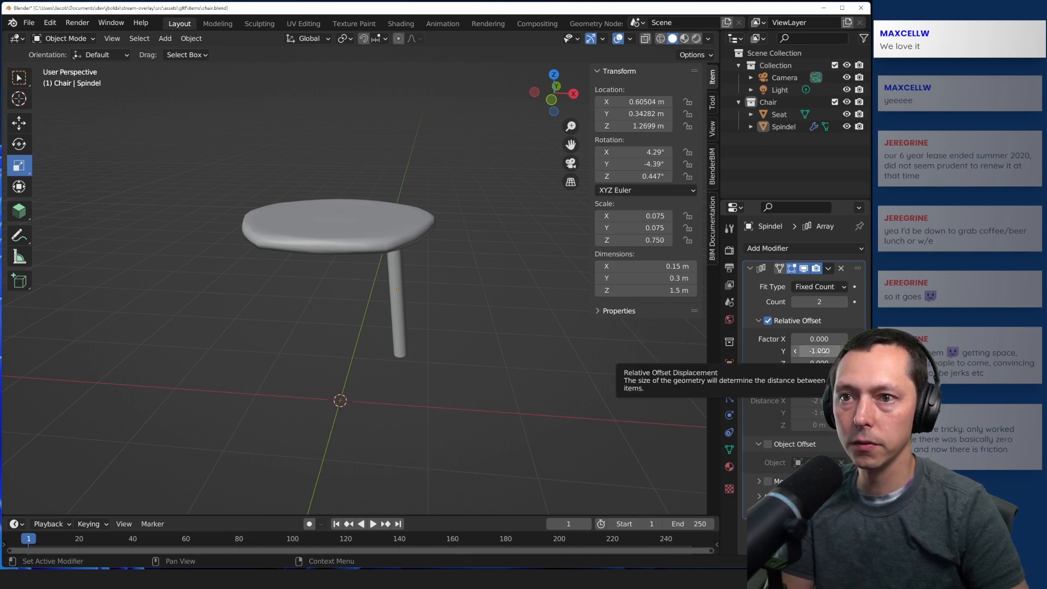
- Set the Y factor of the spindle array's Relative Offset to -4 to spread the two legs apart
{"action": "left_click", "coordinate": [403, 313]}
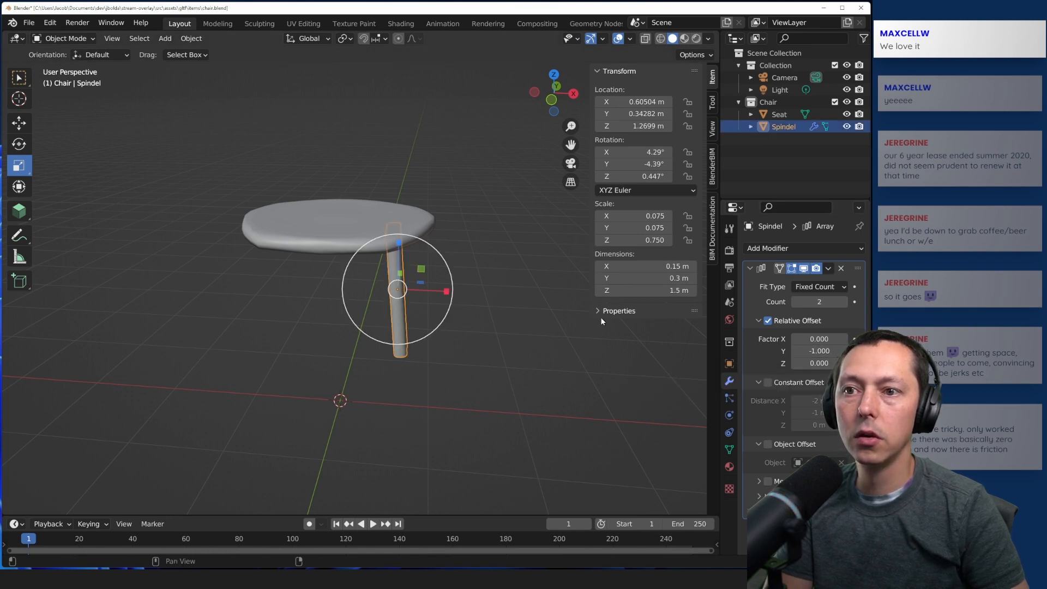
{"action": "left_click", "coordinate": [506, 238]}
{"action": "left_click", "coordinate": [404, 303]}
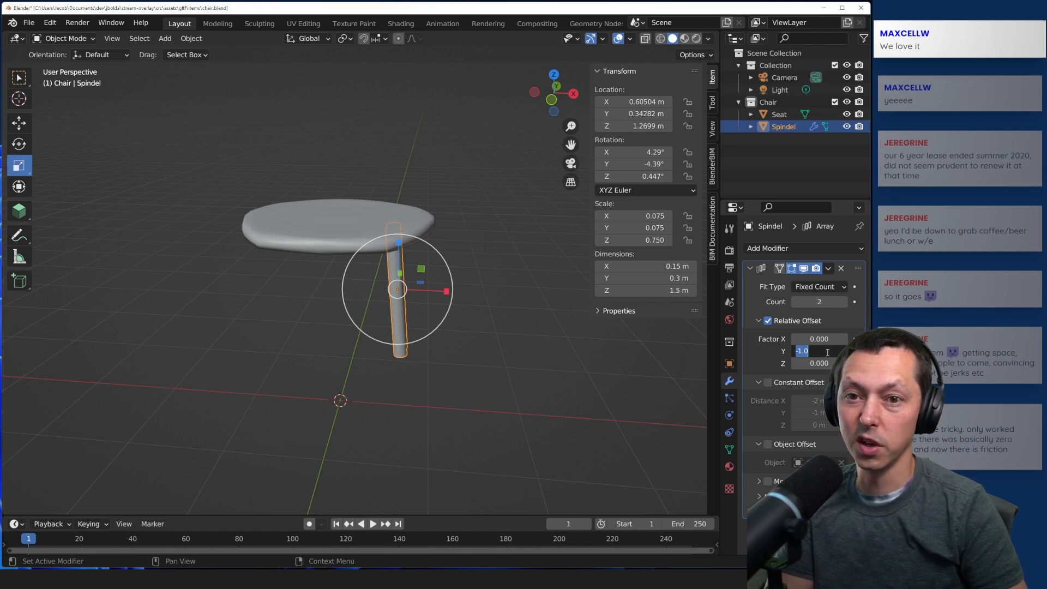
{"action": "type", "text": "-4"}
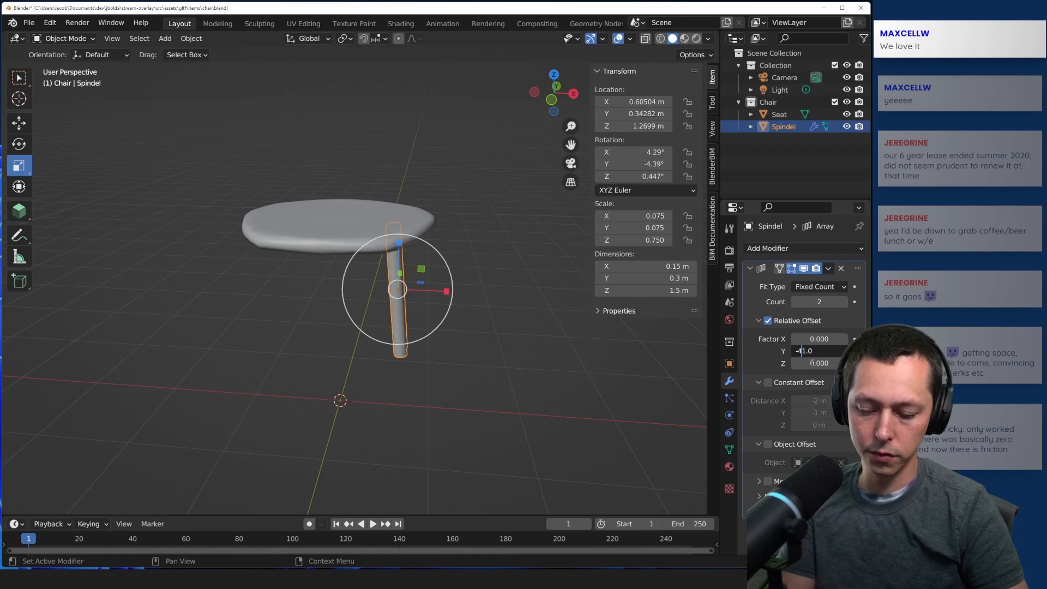
{"action": "key", "text": "Return"}
{"action": "left_click", "coordinate": [630, 365]}
{"action": "middle_click_drag", "start_coordinate": [523, 322], "coordinate": [404, 307]}
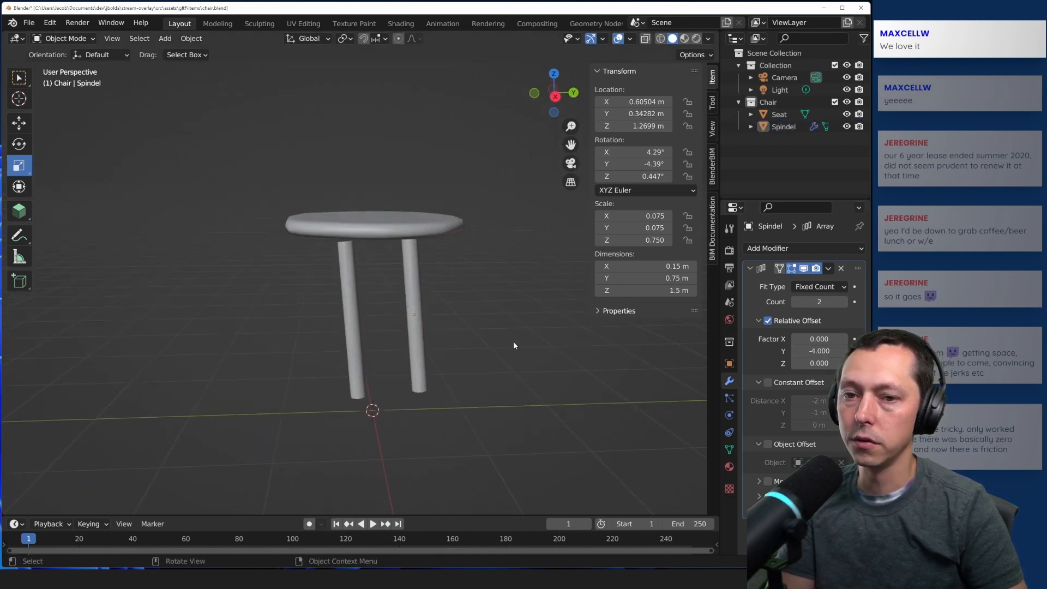
- Set the X factor of the spindle array's Relative Offset to -4
{"action": "left_click", "coordinate": [419, 365]}
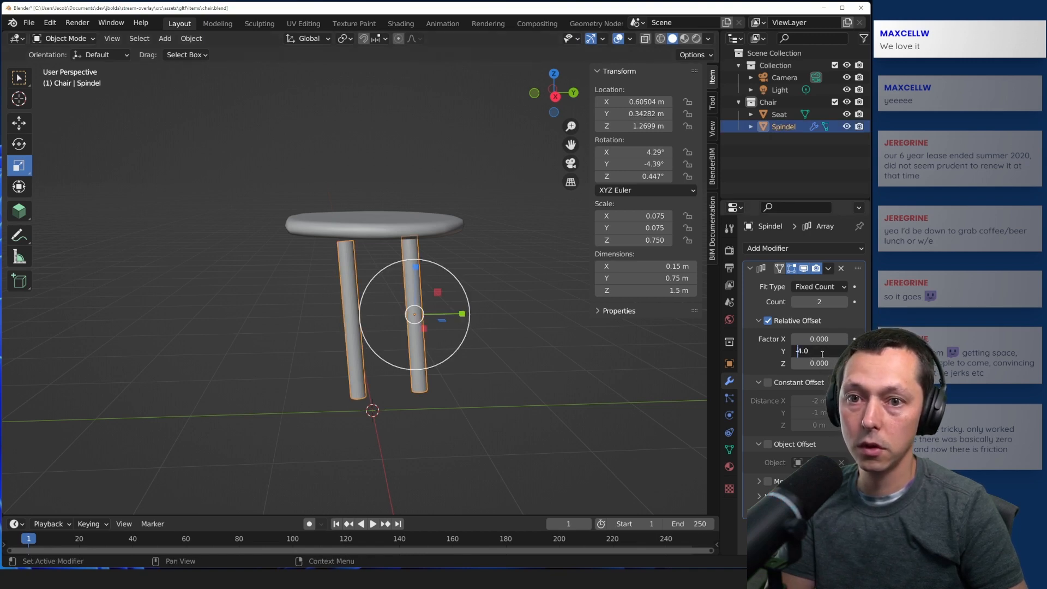
{"action": "key", "text": "Return"}
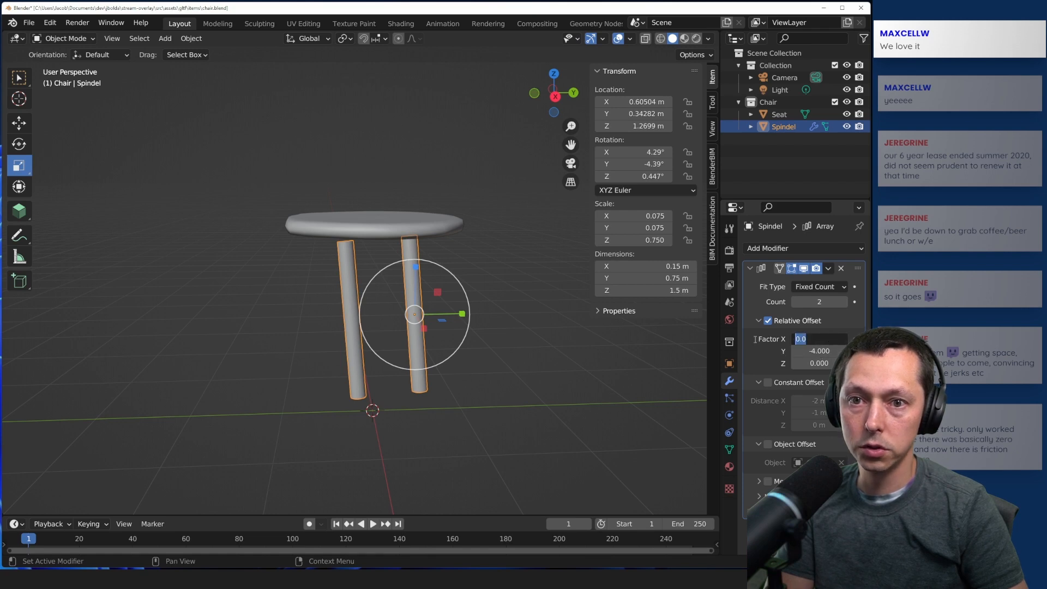
{"action": "type", "text": "-4"}
{"action": "key", "text": "Return"}
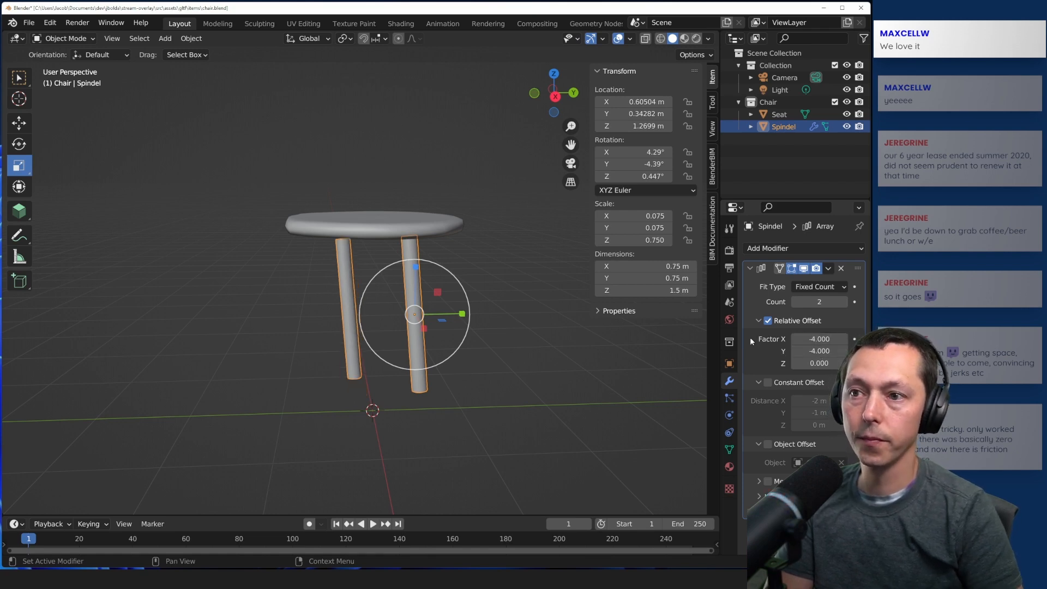
- Set the Y factor of the spindle array's Relative Offset to 0 and reselect the spindle
{"action": "left_click", "coordinate": [816, 349]}
{"action": "type", "text": "0"}
{"action": "key", "text": "Return"}
{"action": "left_click", "coordinate": [283, 424]}
{"action": "middle_click_drag", "start_coordinate": [283, 424], "coordinate": [339, 306]}
{"action": "left_click", "coordinate": [339, 305]}
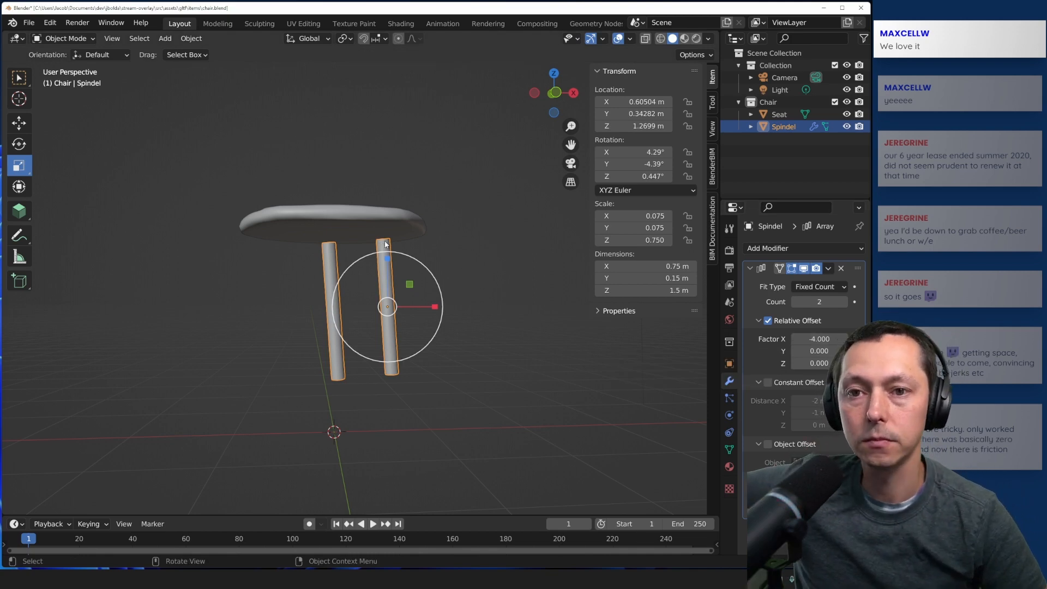
- Remove the Array modifier from the spindle
{"action": "left_click", "coordinate": [768, 249]}
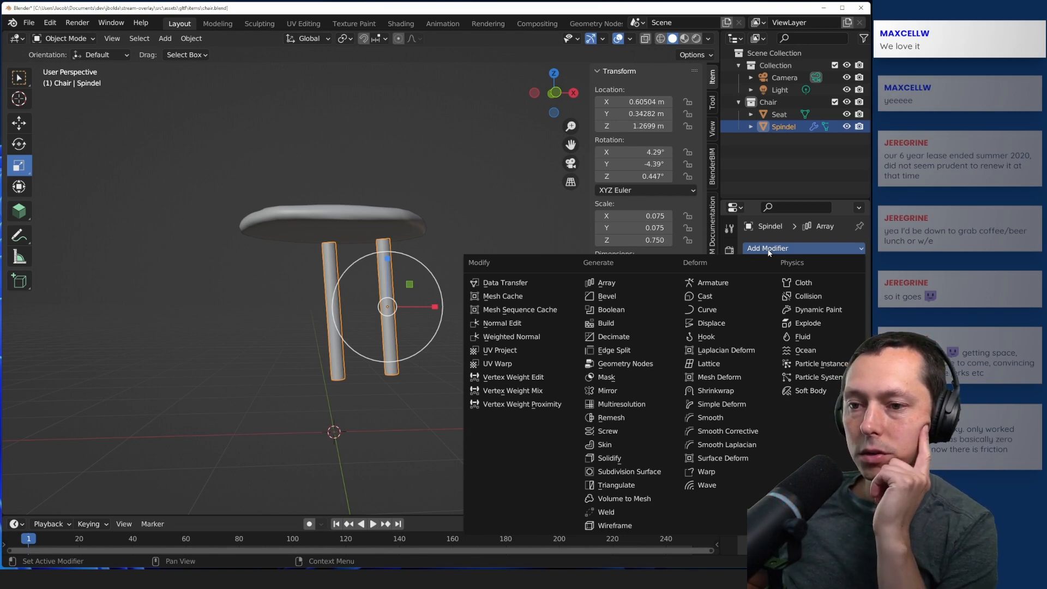
{"action": "key", "text": "Escape"}
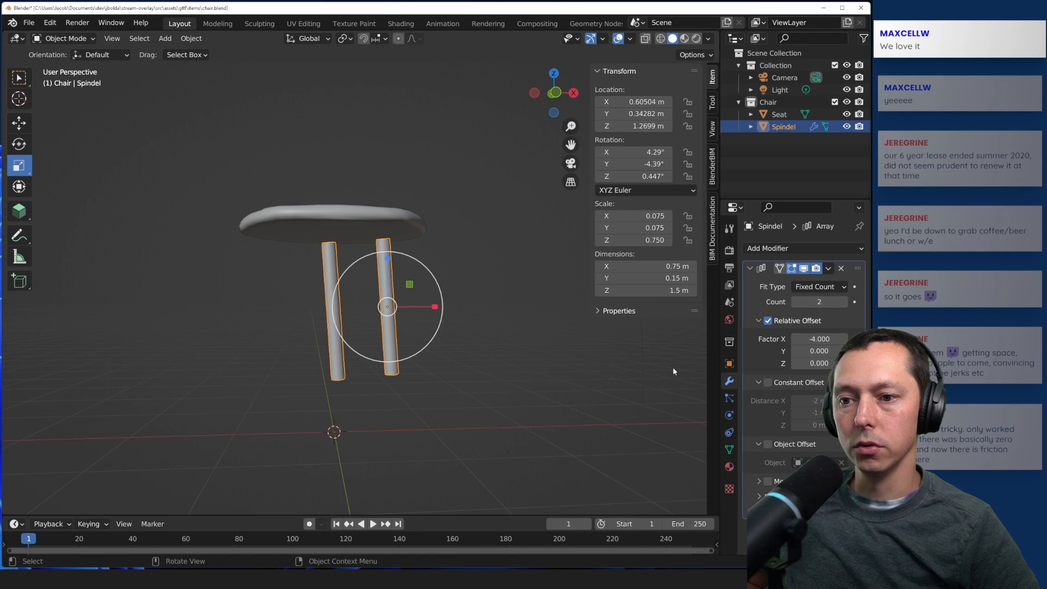
{"action": "left_click", "coordinate": [793, 247]}
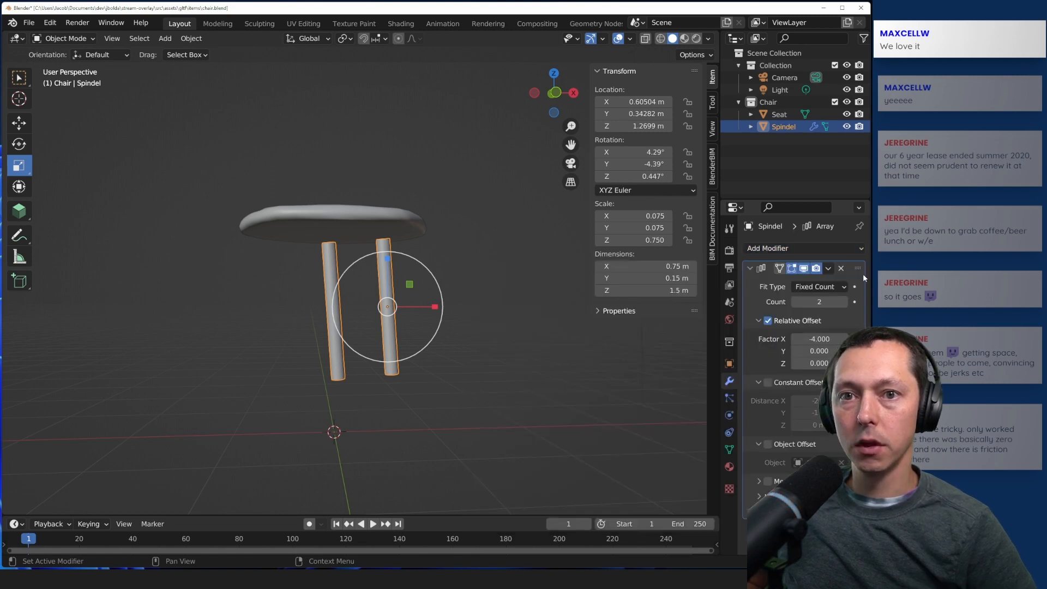
{"action": "key", "text": "ctrl+x"}
- Try adding a Mirror modifier to the spindle with Seat as the mirror object
{"action": "left_click", "coordinate": [769, 248]}
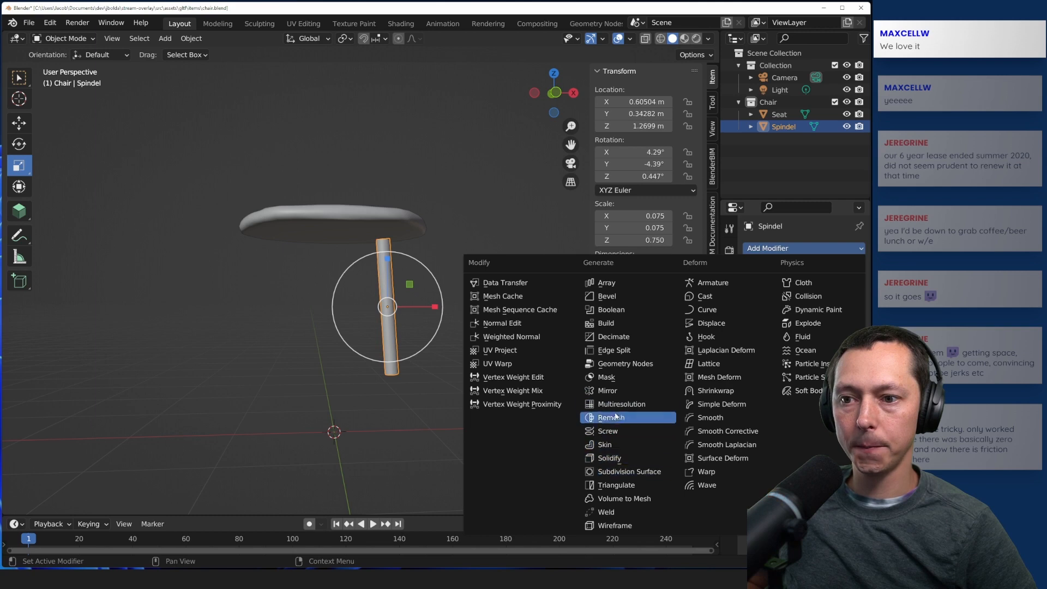
{"action": "left_click", "coordinate": [610, 390]}
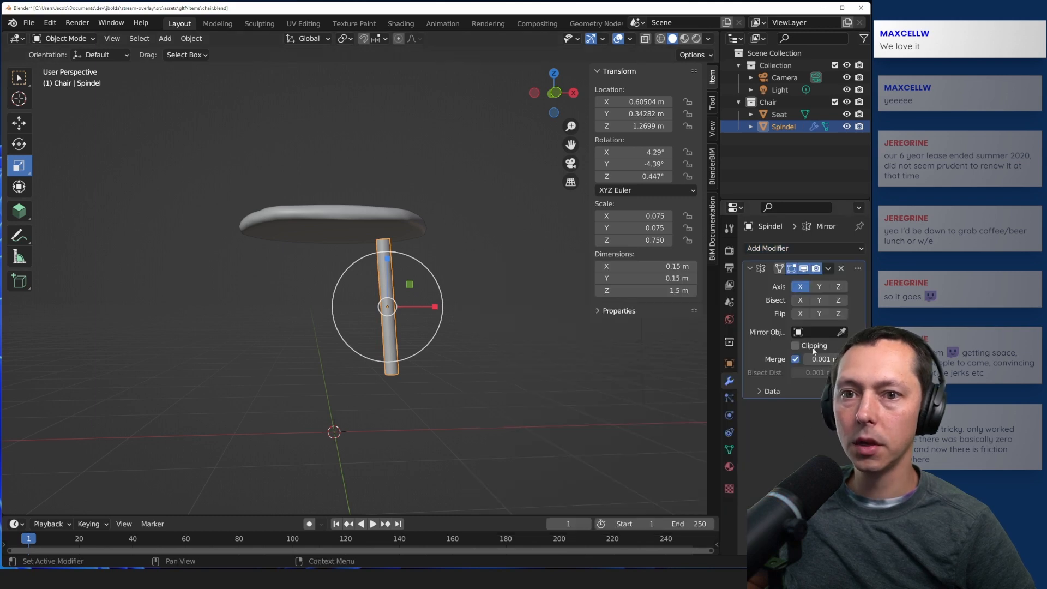
{"action": "left_click", "coordinate": [798, 332]}
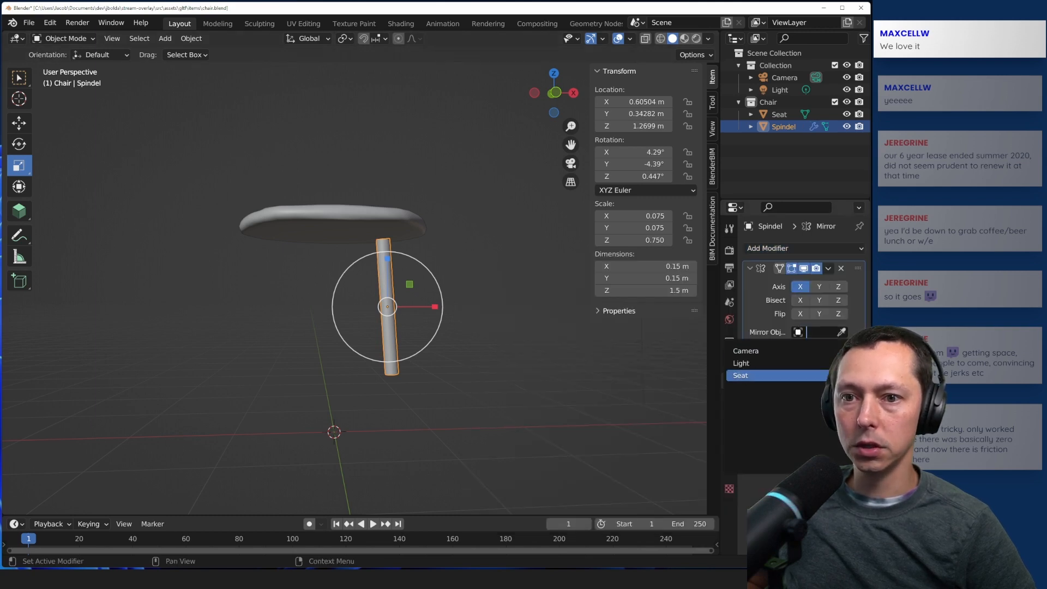
{"action": "left_click", "coordinate": [775, 375]}
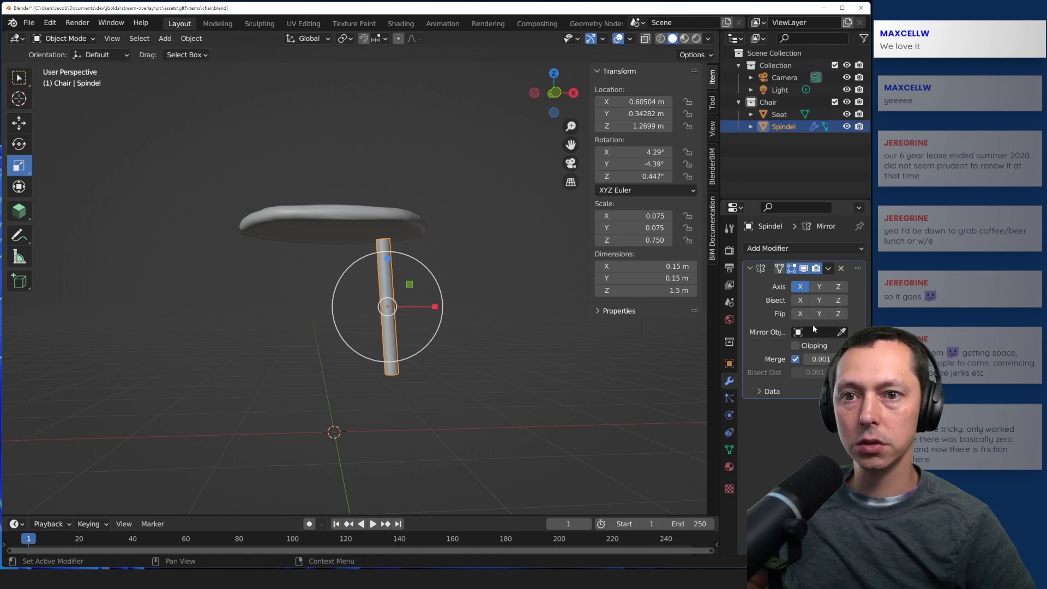
- Try the Mirror modifier's axis settings and sampling the spindle as mirror object, and remove the modifier from the spindle
{"action": "left_click", "coordinate": [818, 287]}
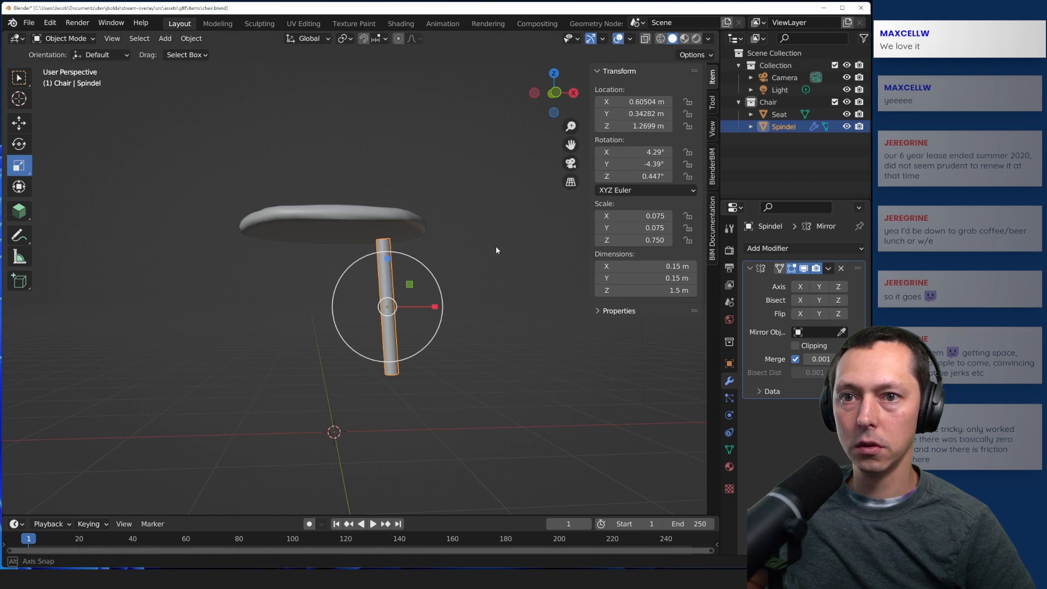
{"action": "middle_click_drag", "start_coordinate": [495, 247], "coordinate": [464, 283]}
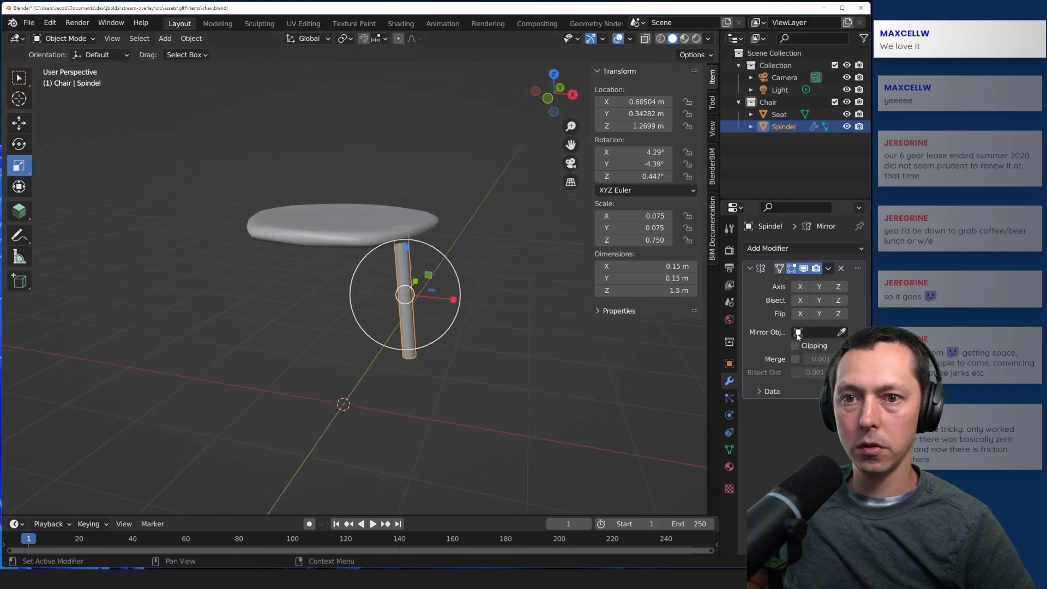
{"action": "left_click", "coordinate": [819, 314]}
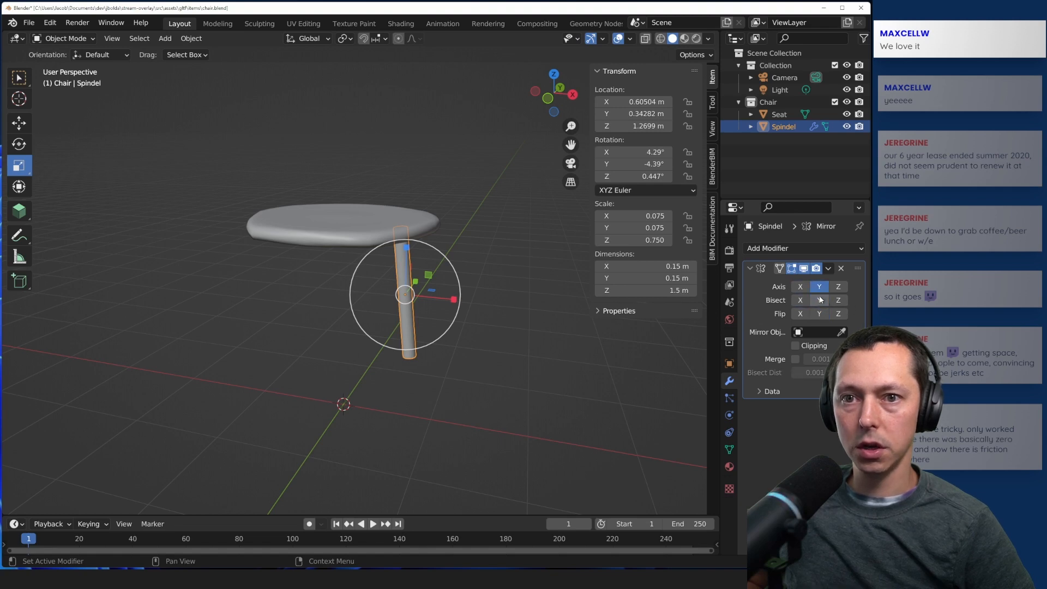
{"action": "left_click", "coordinate": [842, 334]}
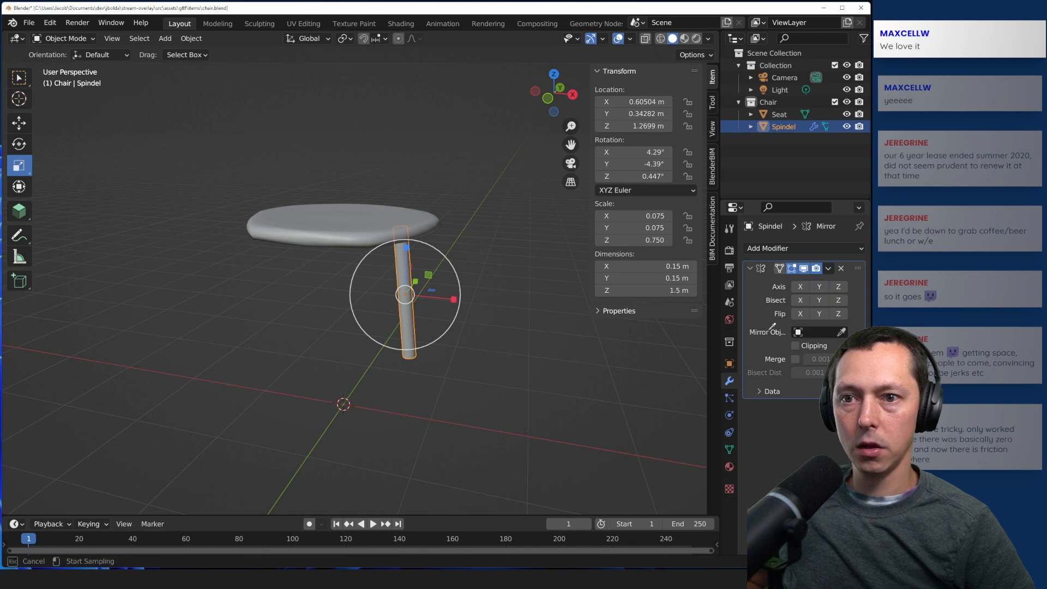
{"action": "left_click", "coordinate": [412, 322]}
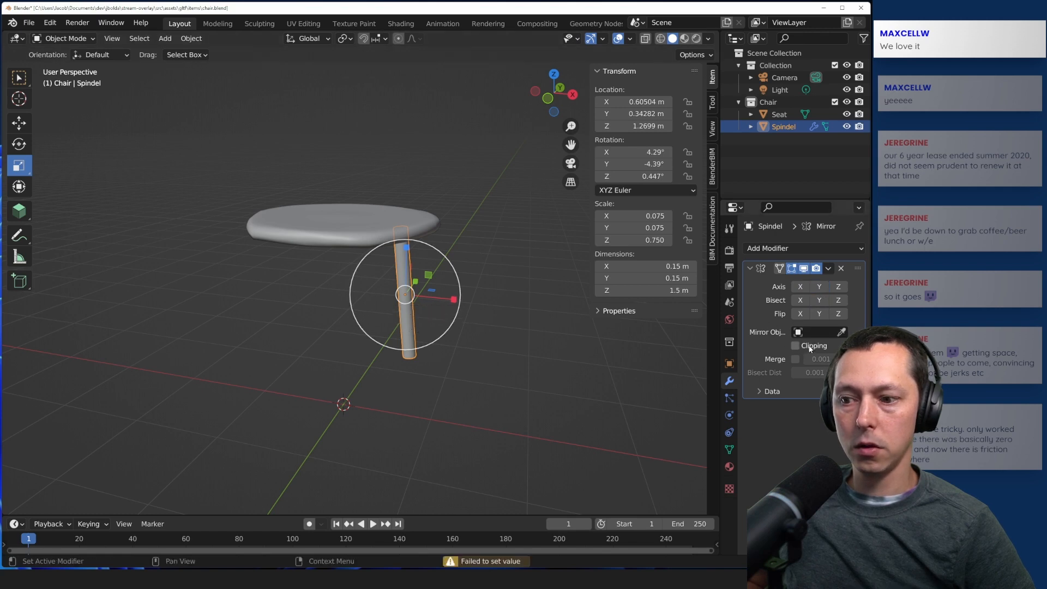
{"action": "left_click", "coordinate": [797, 331]}
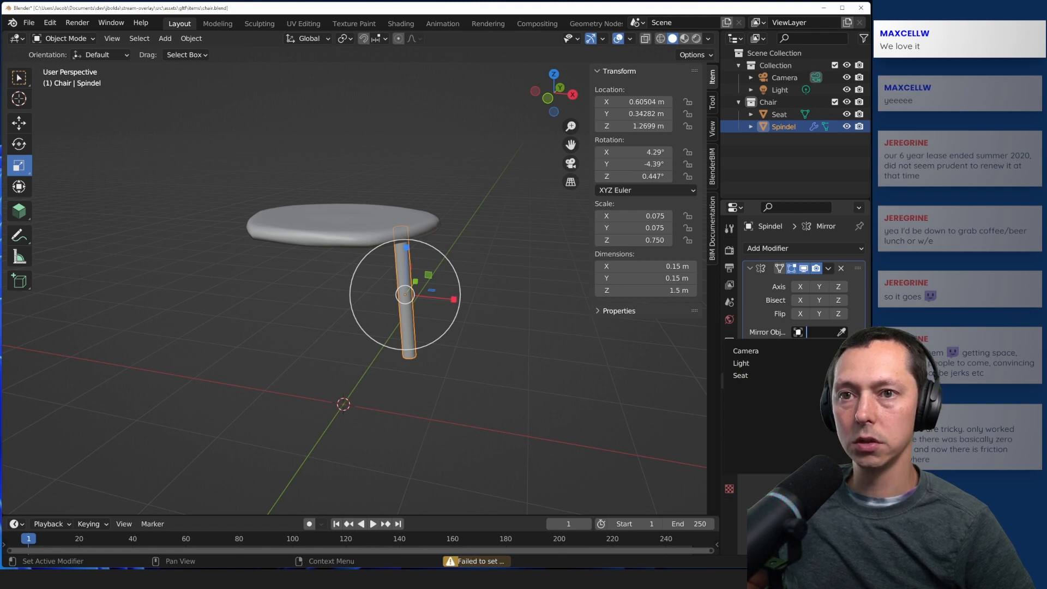
{"action": "key", "text": "Escape"}
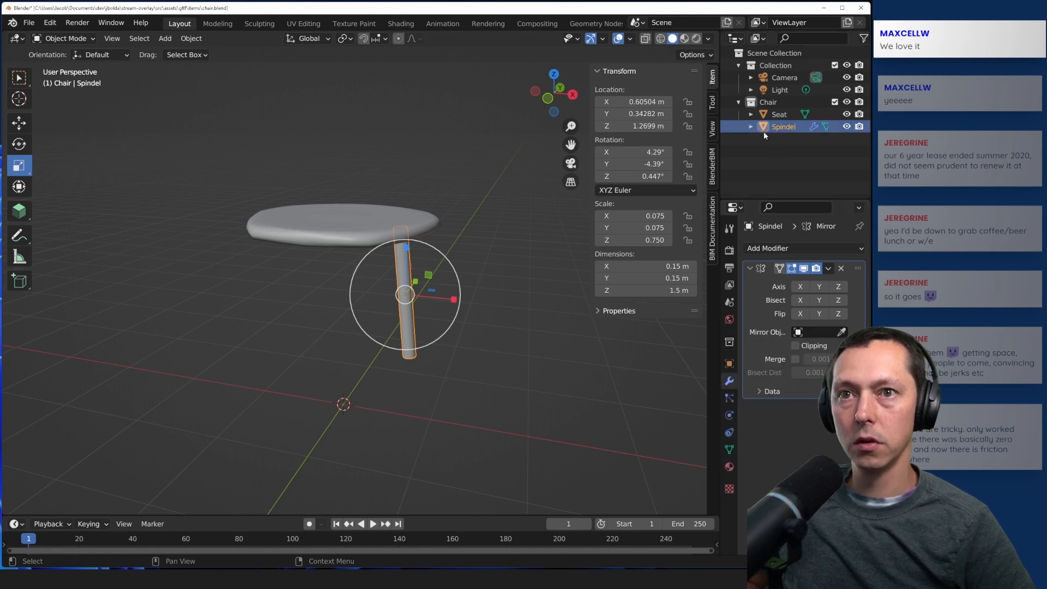
{"action": "left_click", "coordinate": [841, 267]}
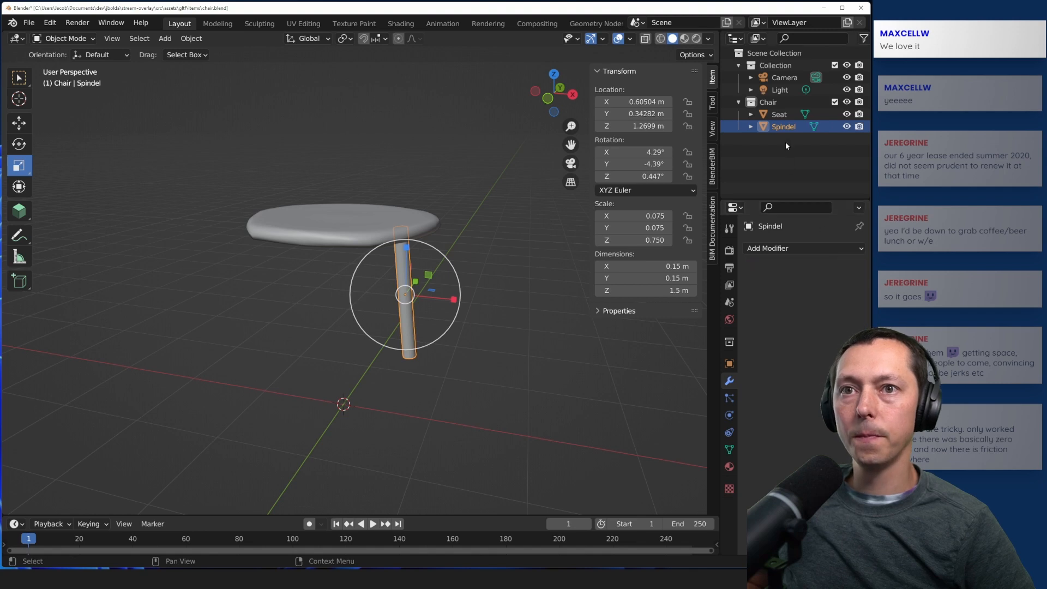
- Try adding a Mirror modifier to the seat with Spindel as the mirror object, and remove the modifier
{"action": "left_click", "coordinate": [779, 114]}
{"action": "left_click", "coordinate": [787, 249]}
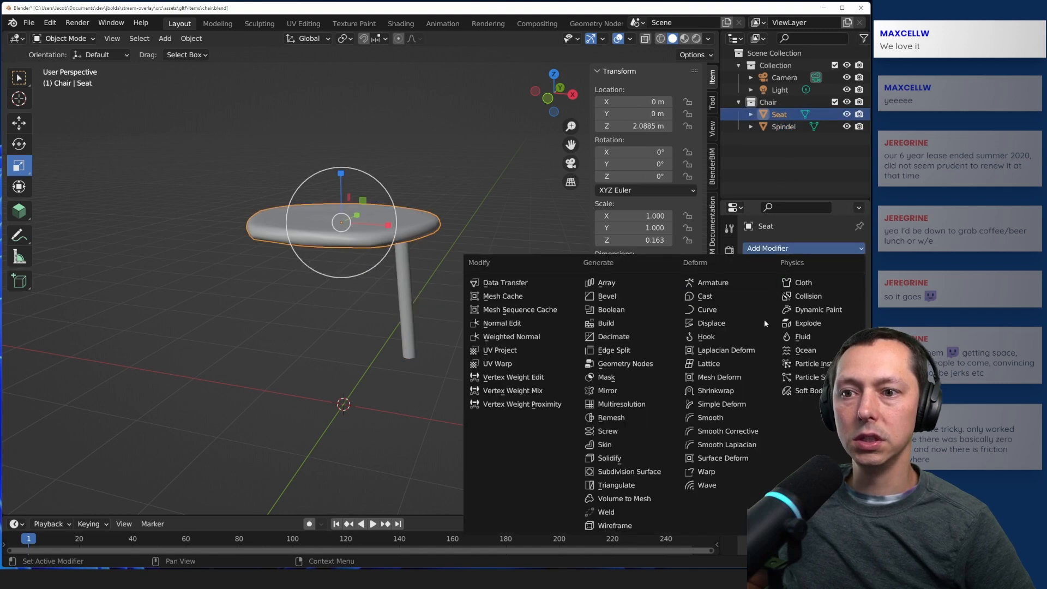
{"action": "left_click", "coordinate": [607, 390]}
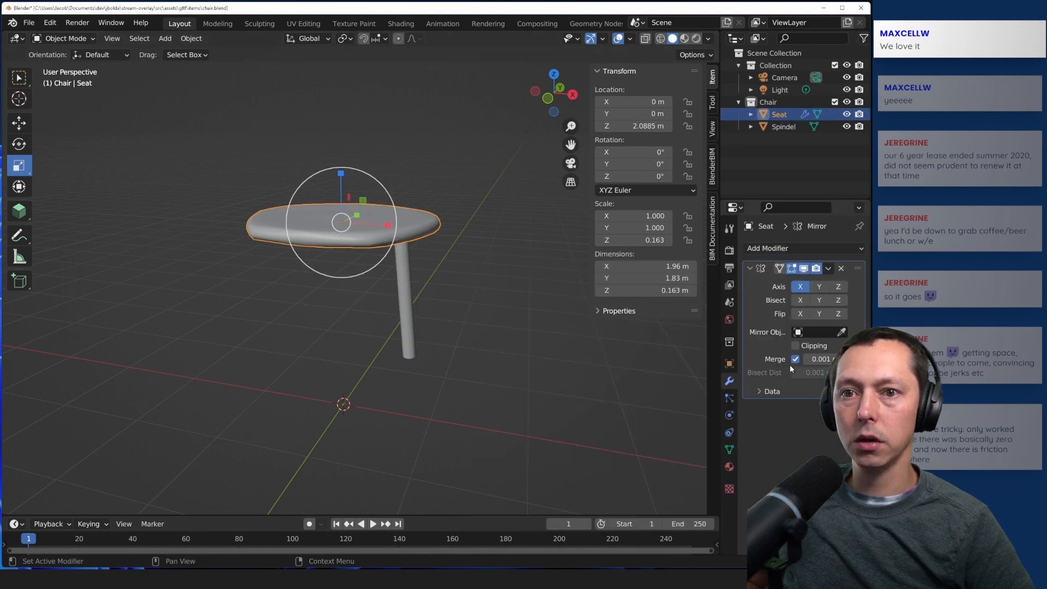
{"action": "left_click", "coordinate": [817, 332]}
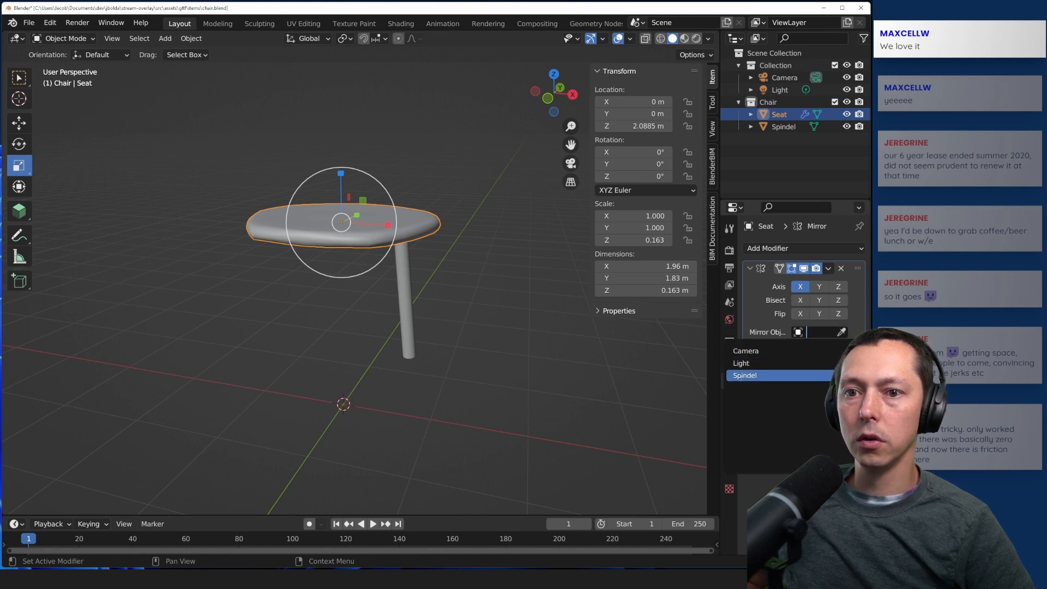
{"action": "left_click", "coordinate": [752, 375]}
{"action": "middle_click_drag", "start_coordinate": [493, 335], "coordinate": [534, 307]}
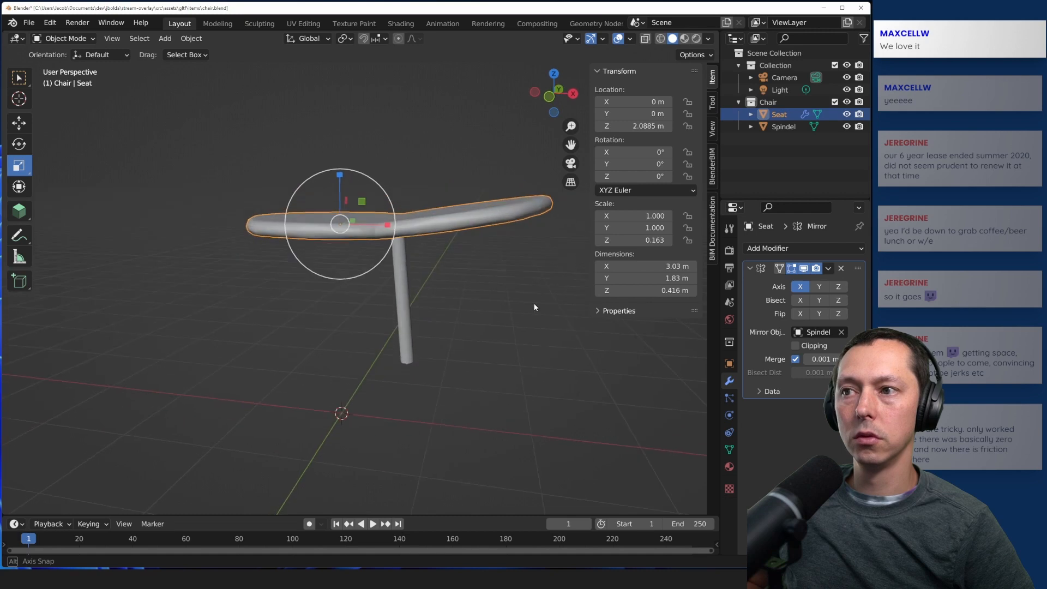
{"action": "left_click", "coordinate": [841, 267]}
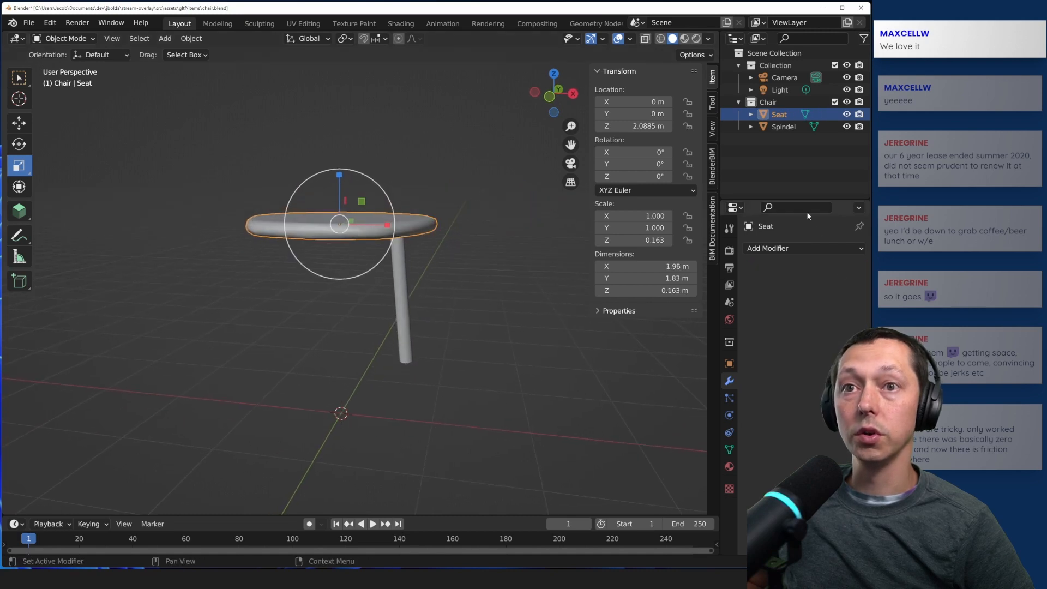
- Add a Mirror modifier on the X axis to the spindle, with Seat as the mirror object
{"action": "left_click", "coordinate": [775, 147]}
{"action": "left_click", "coordinate": [783, 127]}
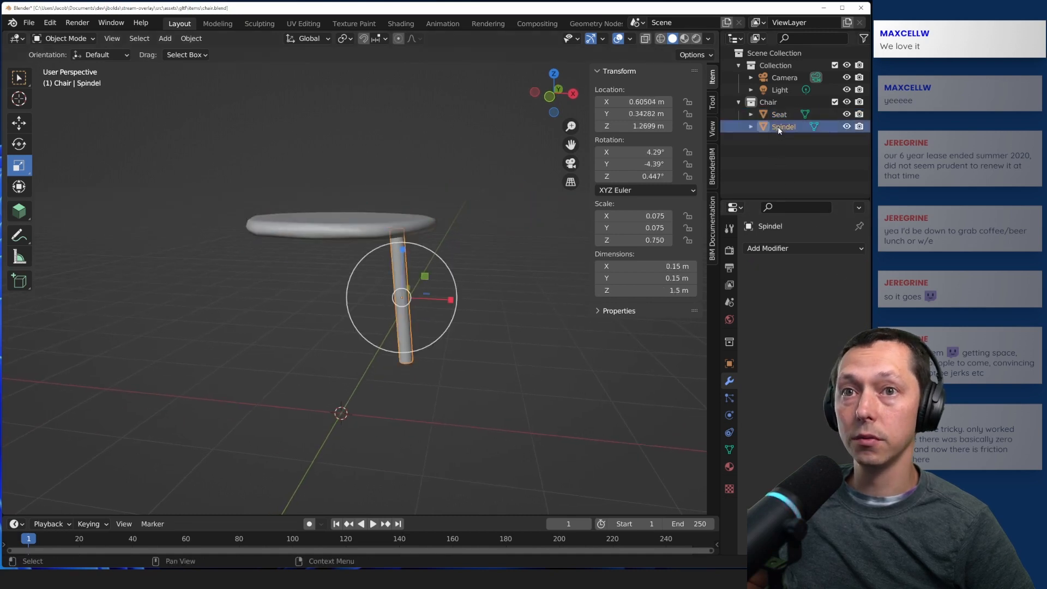
{"action": "left_click", "coordinate": [776, 250]}
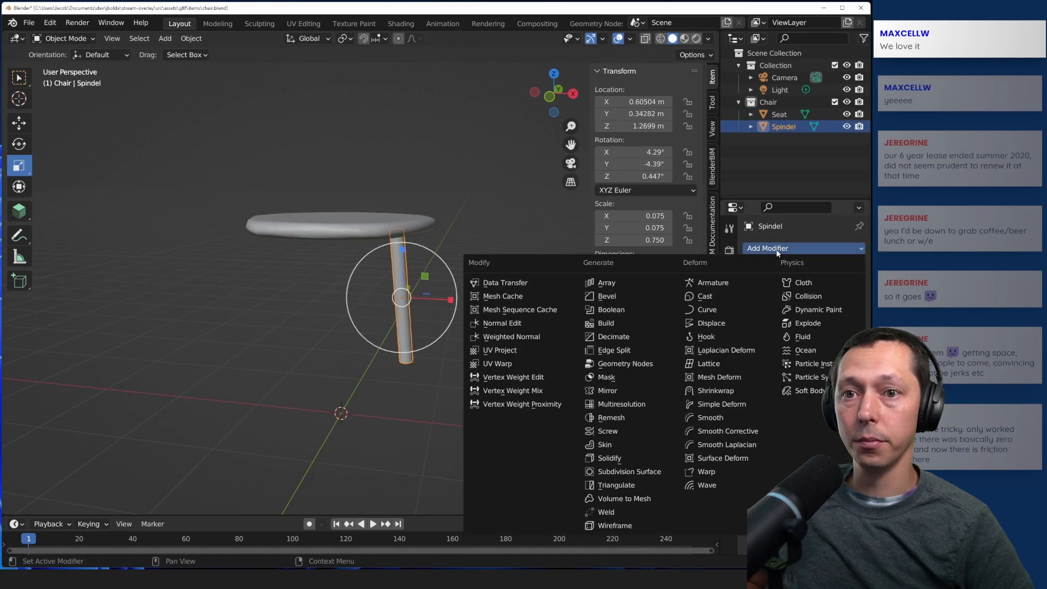
{"action": "left_click", "coordinate": [616, 392]}
{"action": "left_click", "coordinate": [807, 334]}
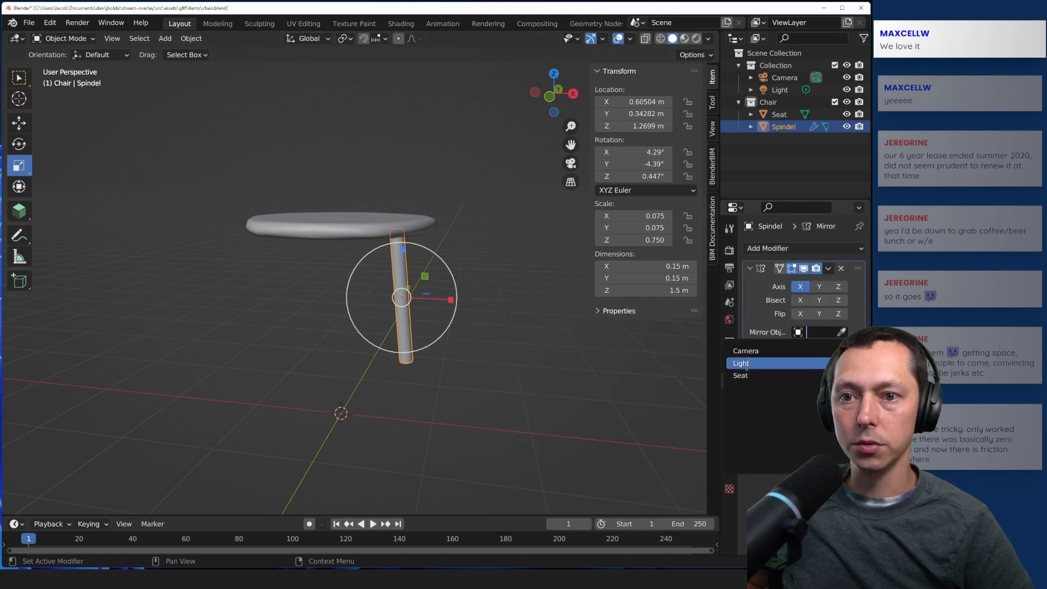
{"action": "left_click", "coordinate": [752, 362]}
{"action": "left_click", "coordinate": [506, 387]}
{"action": "middle_click_drag", "start_coordinate": [506, 388], "coordinate": [338, 340]}
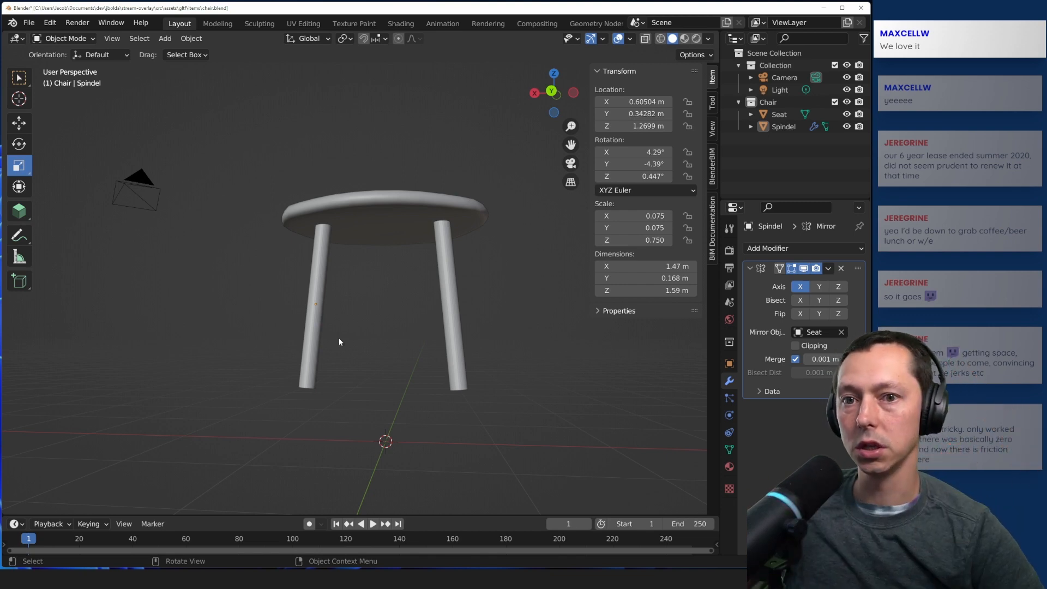
- Add a second Mirror modifier to the spindle, mirroring only on the Y axis with Seat as the mirror object
{"action": "middle_click_drag", "start_coordinate": [691, 314], "coordinate": [690, 303]}
{"action": "left_click", "coordinate": [793, 246]}
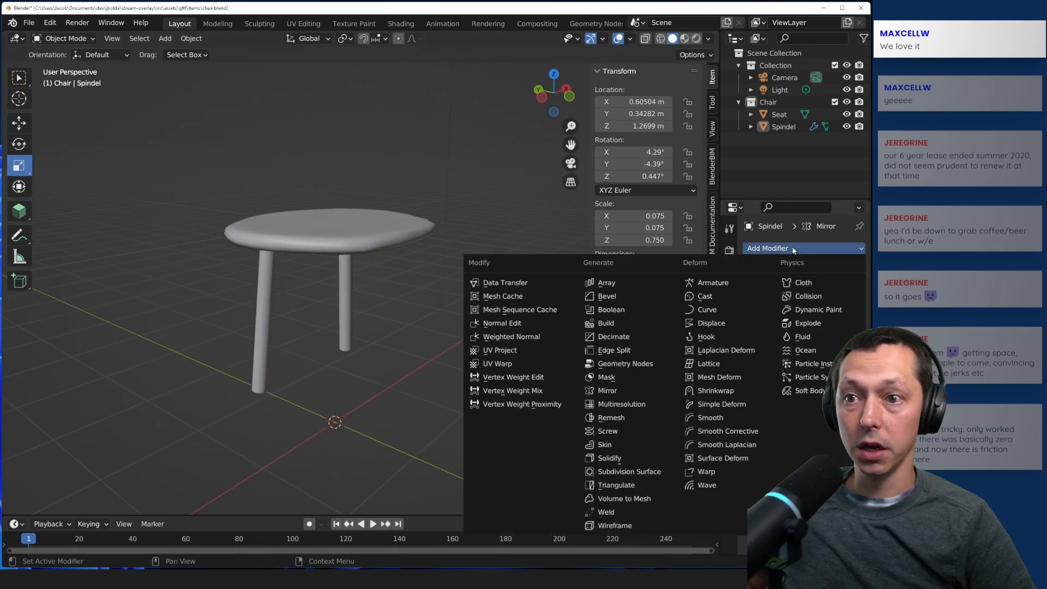
{"action": "left_click", "coordinate": [616, 392]}
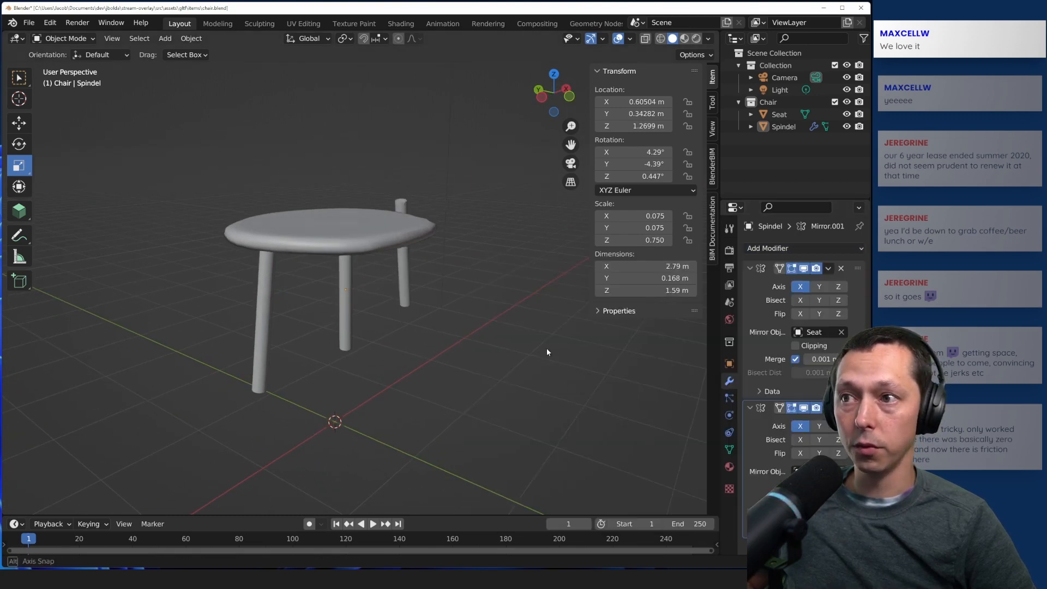
{"action": "middle_click_drag", "start_coordinate": [547, 350], "coordinate": [507, 332]}
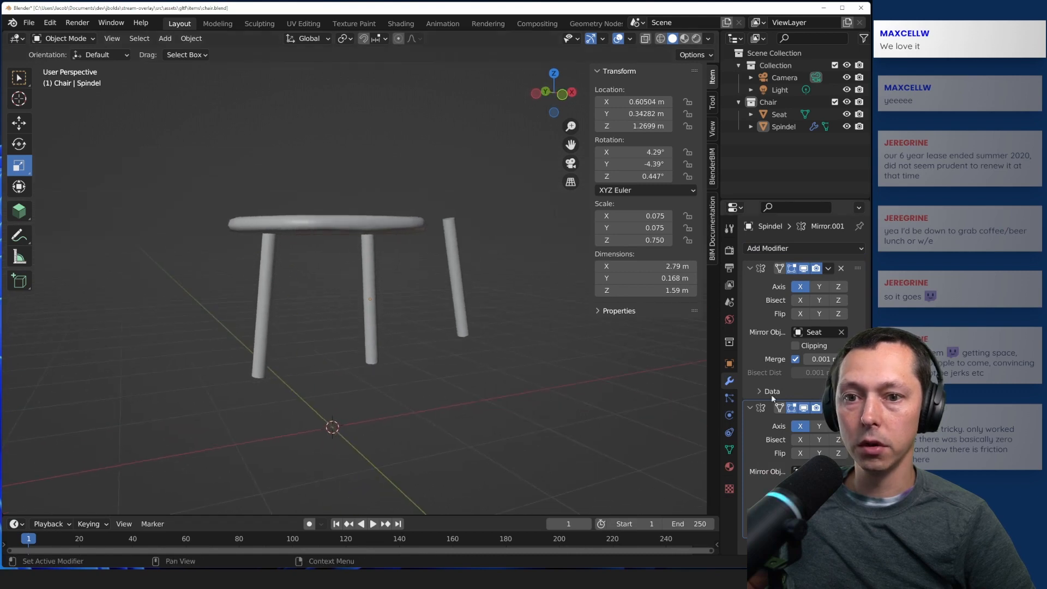
{"action": "left_click", "coordinate": [818, 426]}
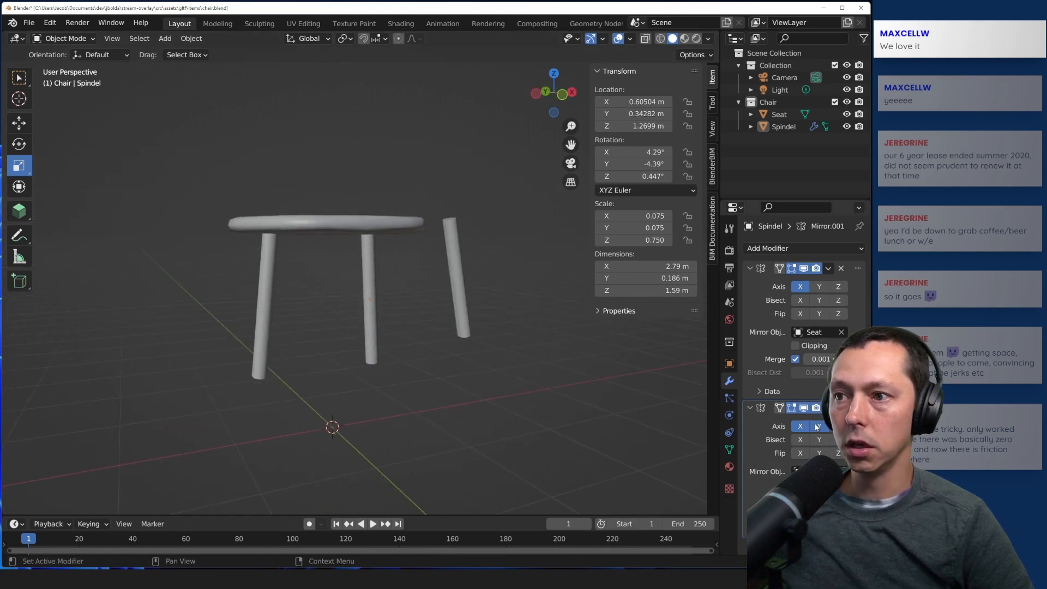
{"action": "left_click", "coordinate": [800, 426]}
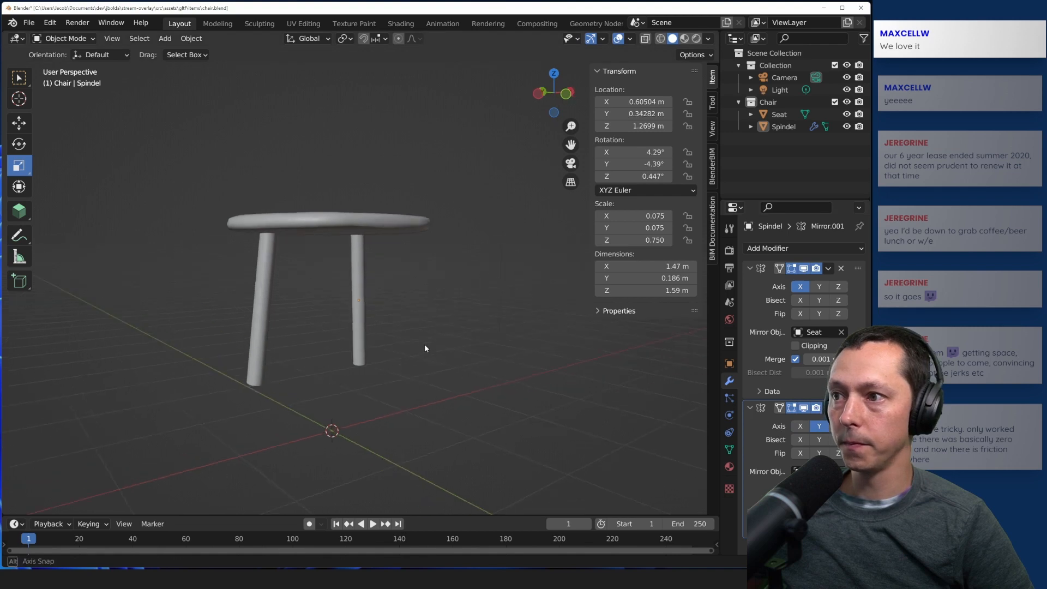
{"action": "middle_click_drag", "start_coordinate": [424, 344], "coordinate": [664, 365]}
{"action": "left_click", "coordinate": [810, 471]}
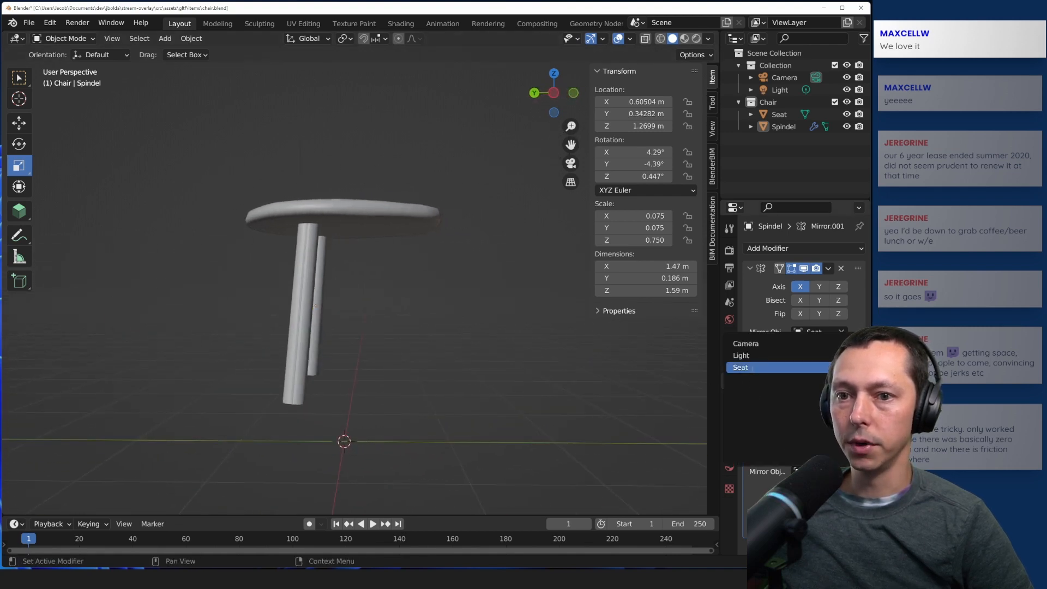
{"action": "left_click", "coordinate": [740, 367]}
{"action": "middle_click_drag", "start_coordinate": [534, 342], "coordinate": [545, 363]}
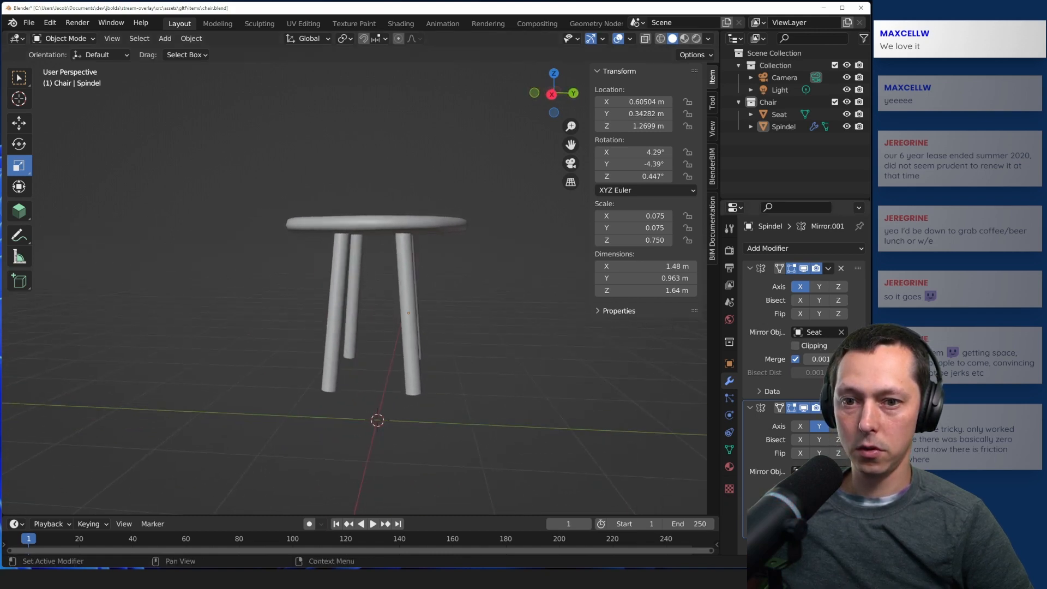
- Turn off Merge in the spindle's first Mirror modifier and collapse the settings of both Mirror modifiers
{"action": "scroll", "coordinate": [775, 473], "scroll_direction": "down", "scroll_amount": 3}
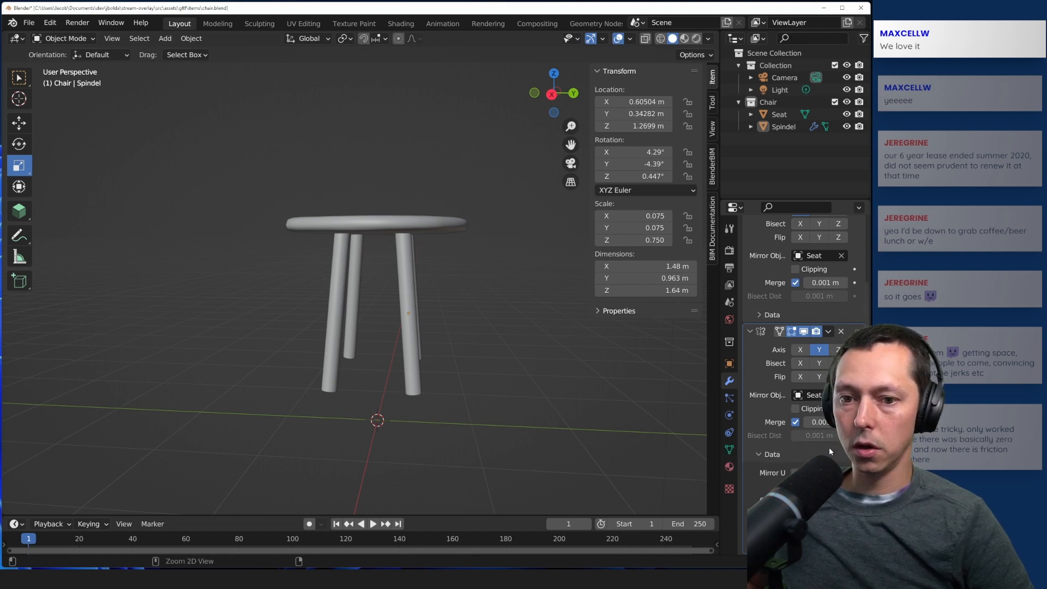
{"action": "scroll", "coordinate": [829, 447], "scroll_direction": "up", "scroll_amount": 3}
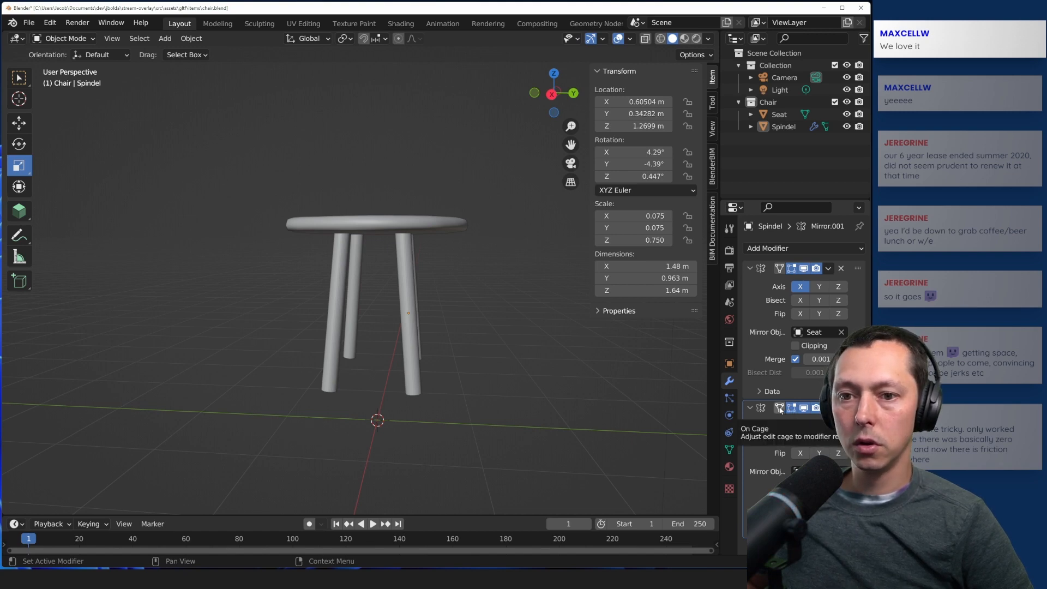
{"action": "left_click", "coordinate": [820, 453]}
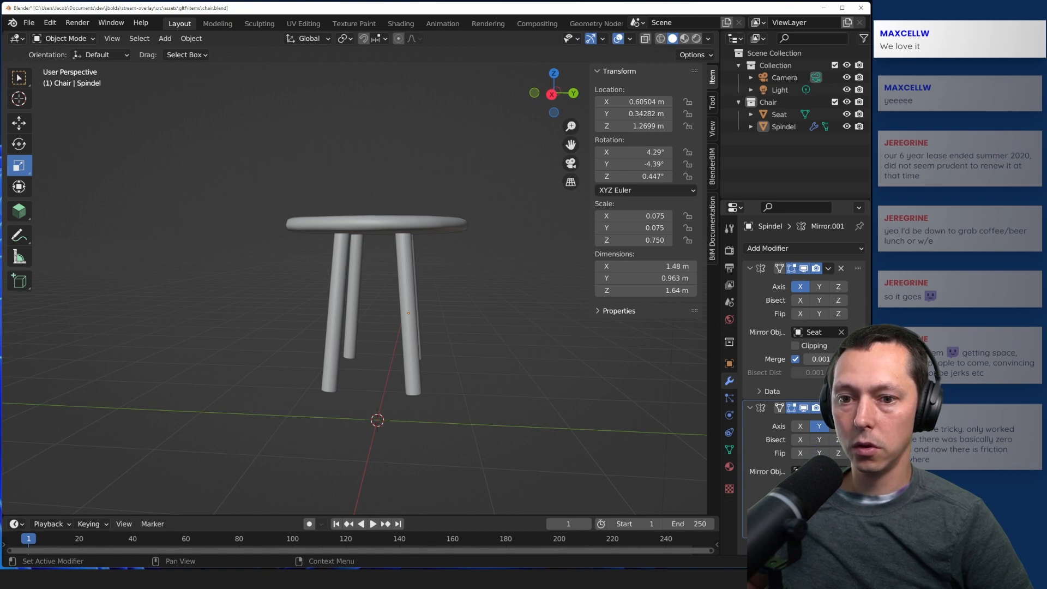
{"action": "left_click", "coordinate": [748, 409]}
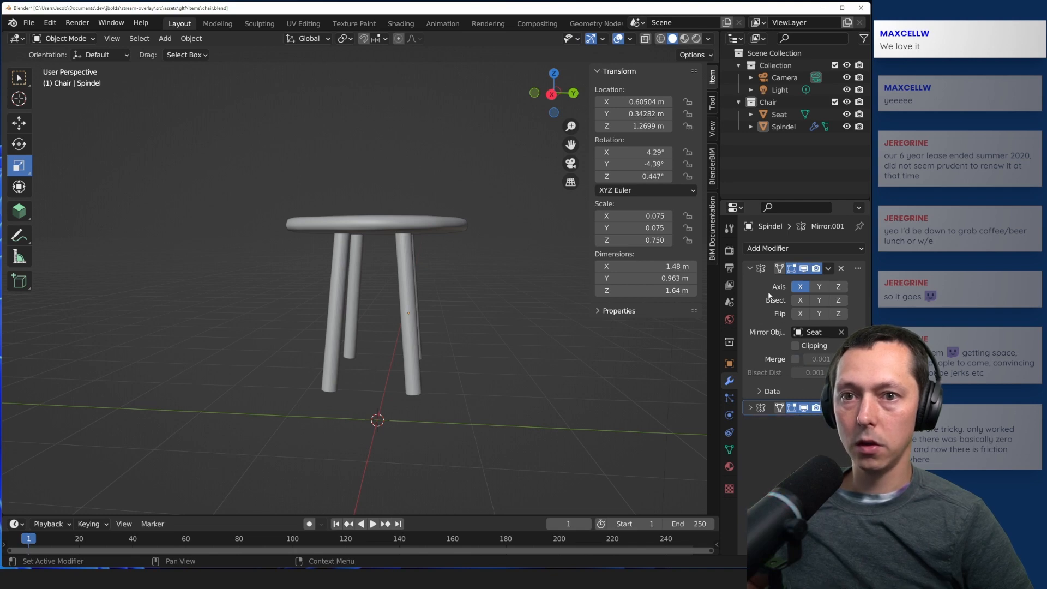
{"action": "left_click", "coordinate": [748, 268]}
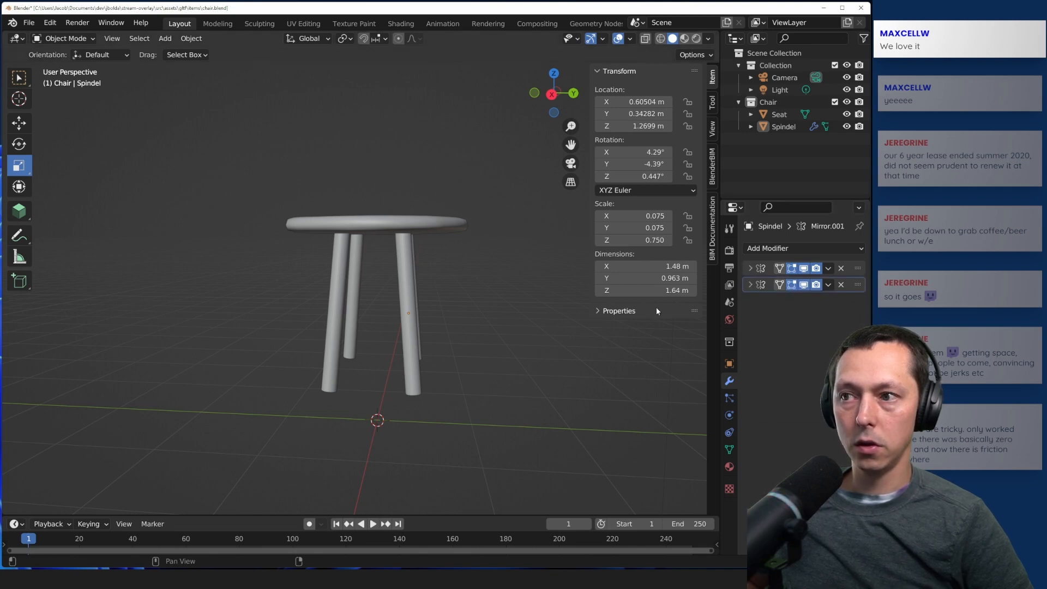
- Move the spindle outward along the Y axis to about 0.60 m, spreading the mirrored legs apart
{"action": "middle_click_drag", "start_coordinate": [504, 305], "coordinate": [507, 330]}
{"action": "left_click", "coordinate": [421, 357]}
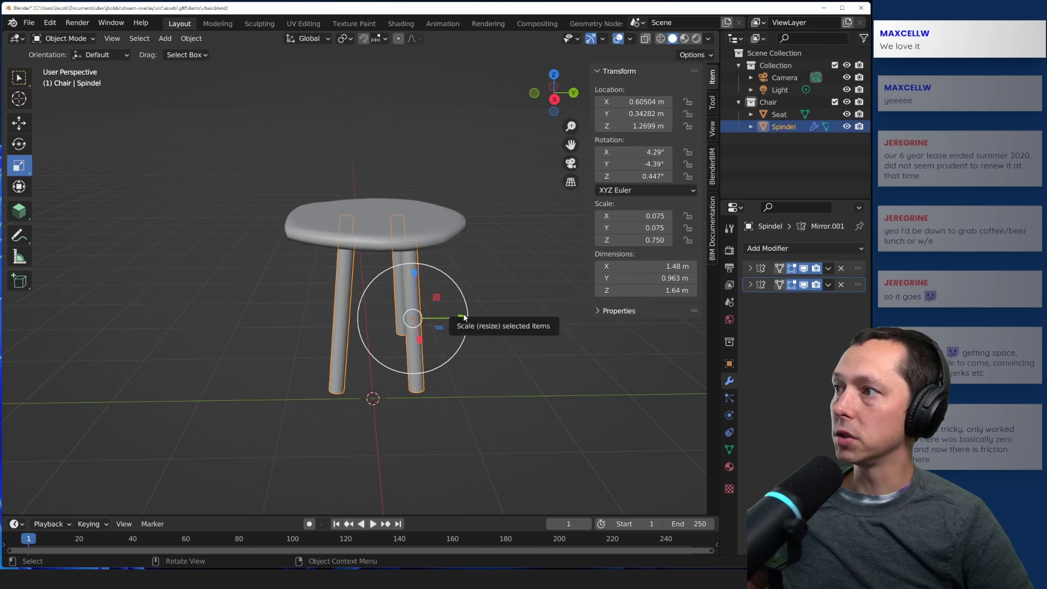
{"action": "left_click", "coordinate": [21, 123]}
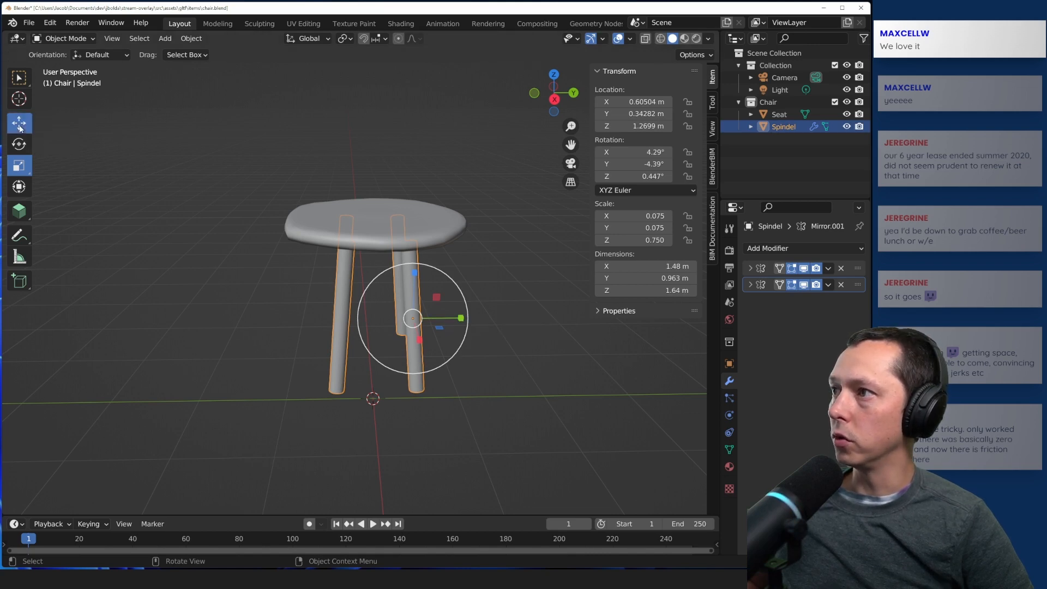
{"action": "left_click_drag", "start_coordinate": [462, 320], "coordinate": [481, 325]}
{"action": "middle_click_drag", "start_coordinate": [505, 378], "coordinate": [484, 313]}
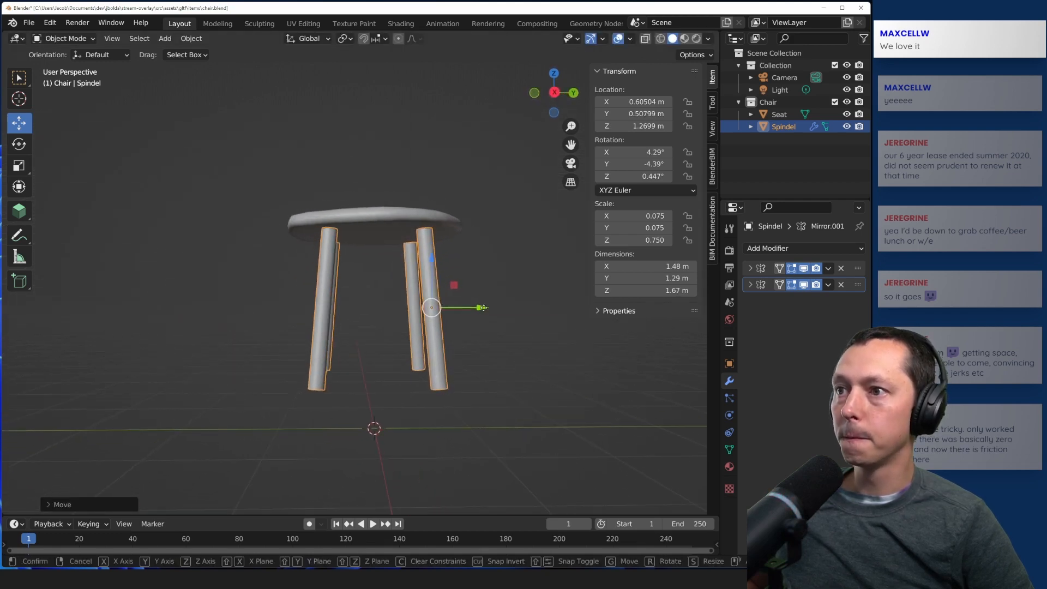
{"action": "left_click_drag", "start_coordinate": [481, 308], "coordinate": [493, 307]}
{"action": "left_click", "coordinate": [191, 335]}
{"action": "middle_click_drag", "start_coordinate": [192, 335], "coordinate": [425, 353]}
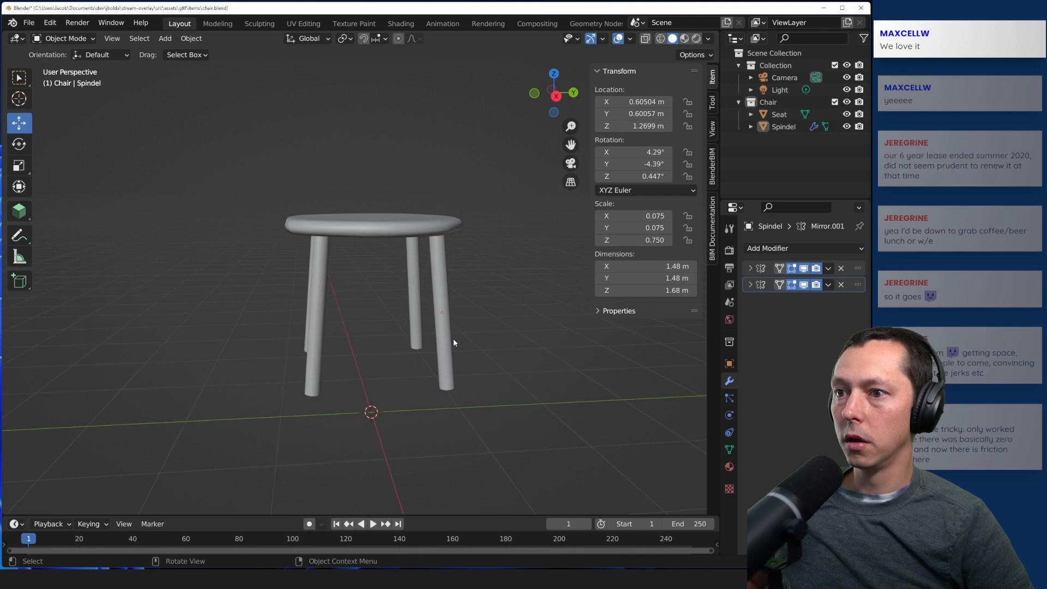
- Move the spindle inward along the X axis to about 0.56 m
{"action": "left_click", "coordinate": [446, 337]}
{"action": "middle_click_drag", "start_coordinate": [504, 323], "coordinate": [292, 343]}
{"action": "left_click_drag", "start_coordinate": [292, 343], "coordinate": [227, 337]}
{"action": "left_click", "coordinate": [226, 337]}
{"action": "middle_click_drag", "start_coordinate": [191, 369], "coordinate": [420, 344]}
- Apply smooth shading to the spindle's faces in Edit Mode and return to Object Mode with nothing selected
{"action": "left_click", "coordinate": [418, 343]}
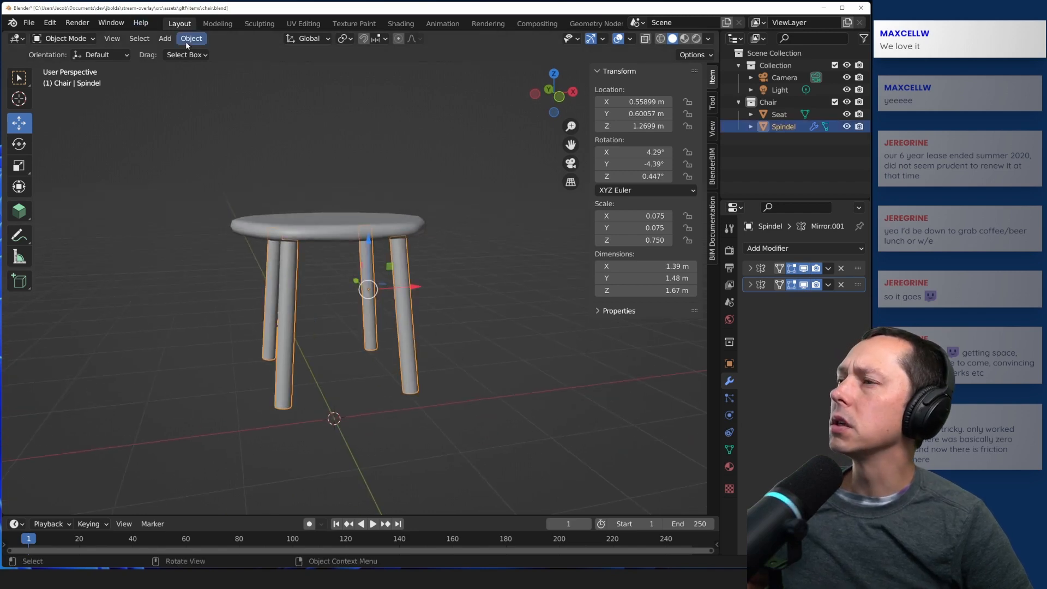
{"action": "key", "text": "Tab"}
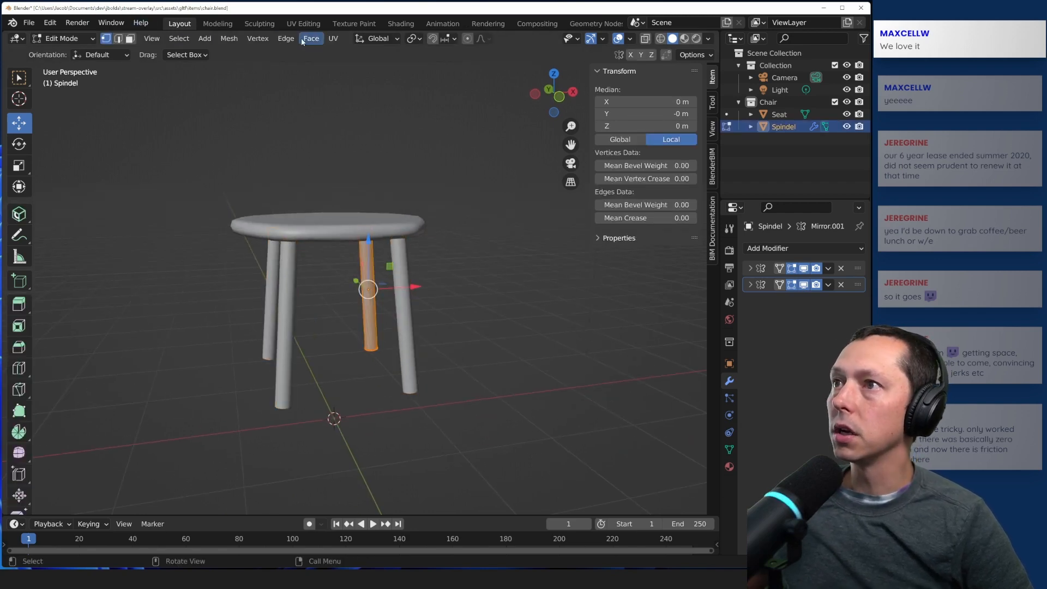
{"action": "left_click", "coordinate": [304, 39]}
{"action": "left_click", "coordinate": [354, 265]}
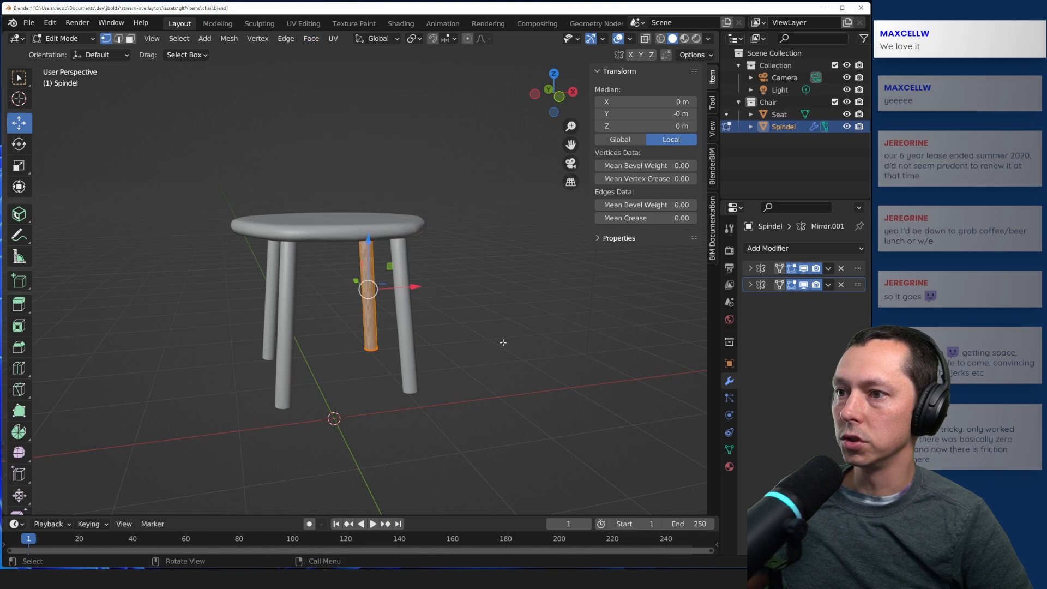
{"action": "left_click", "coordinate": [503, 343]}
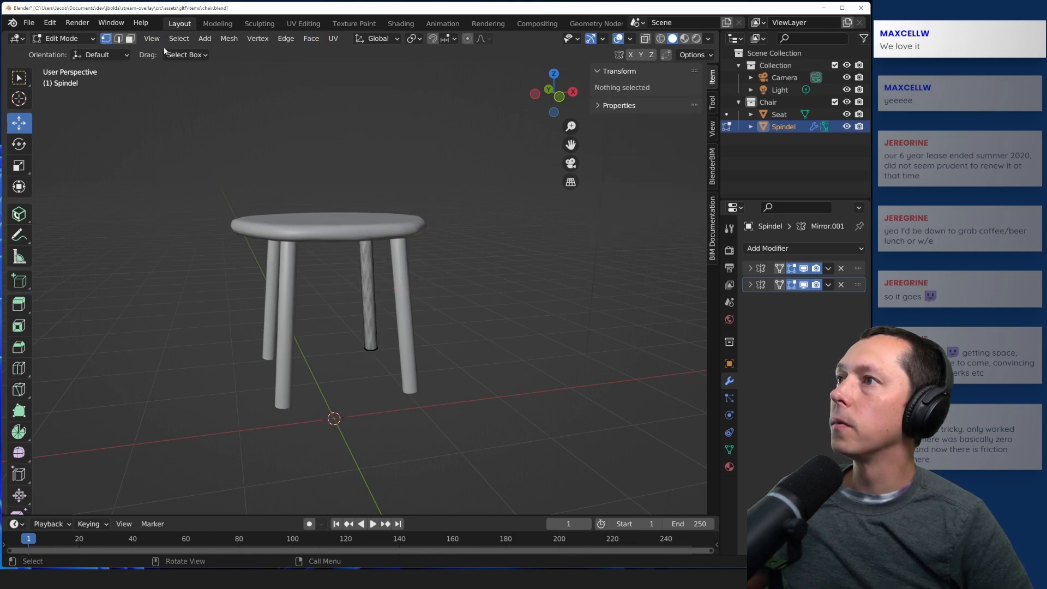
{"action": "key", "text": "Tab"}
{"action": "left_click", "coordinate": [506, 234]}
- Inspect the seat and legs from around and above, finishing in the top orthographic view with nothing selected
{"action": "middle_click_drag", "start_coordinate": [515, 198], "coordinate": [446, 191]}
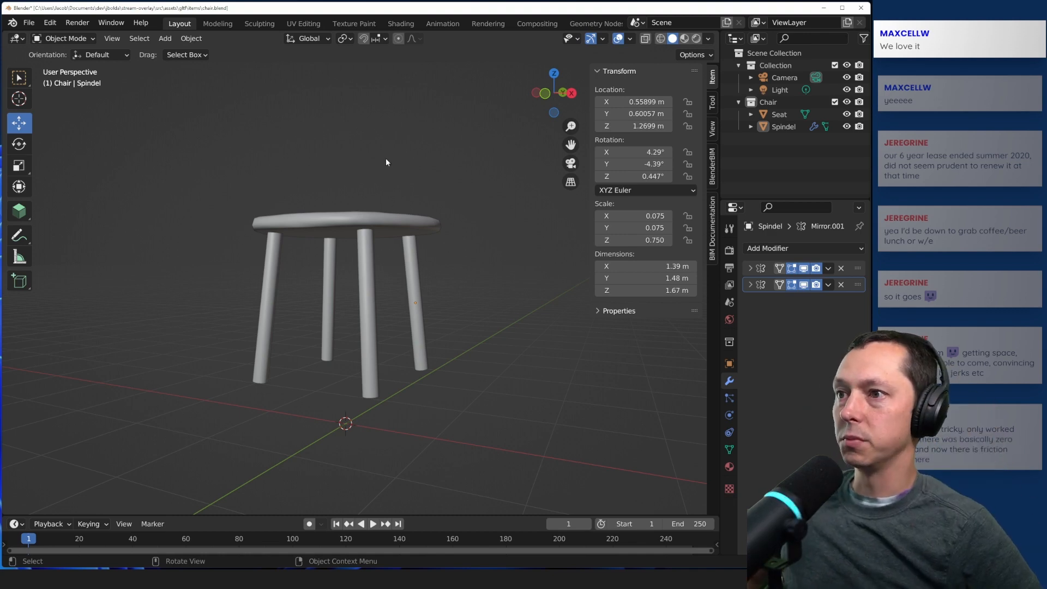
{"action": "middle_click_drag", "start_coordinate": [386, 158], "coordinate": [274, 211]}
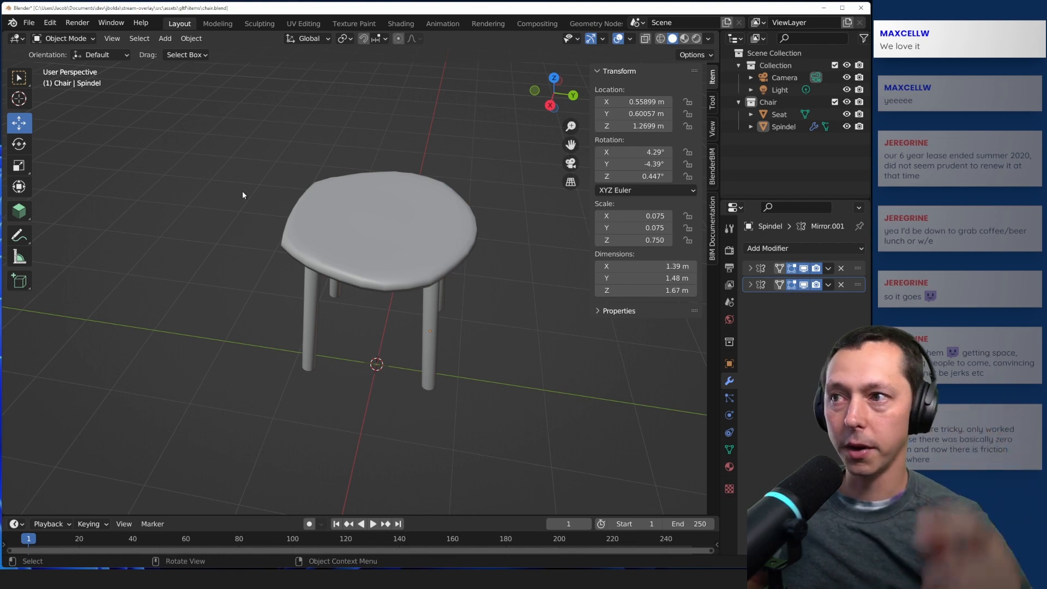
{"action": "middle_click_drag", "start_coordinate": [243, 194], "coordinate": [419, 294]}
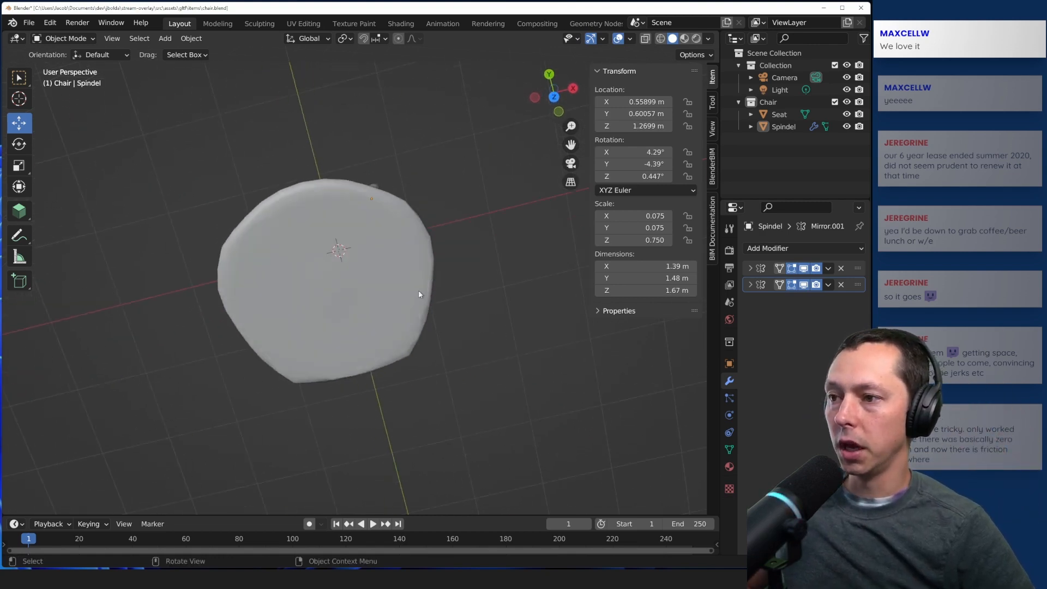
{"action": "left_click", "coordinate": [389, 362]}
{"action": "middle_click_drag", "start_coordinate": [475, 394], "coordinate": [451, 350]}
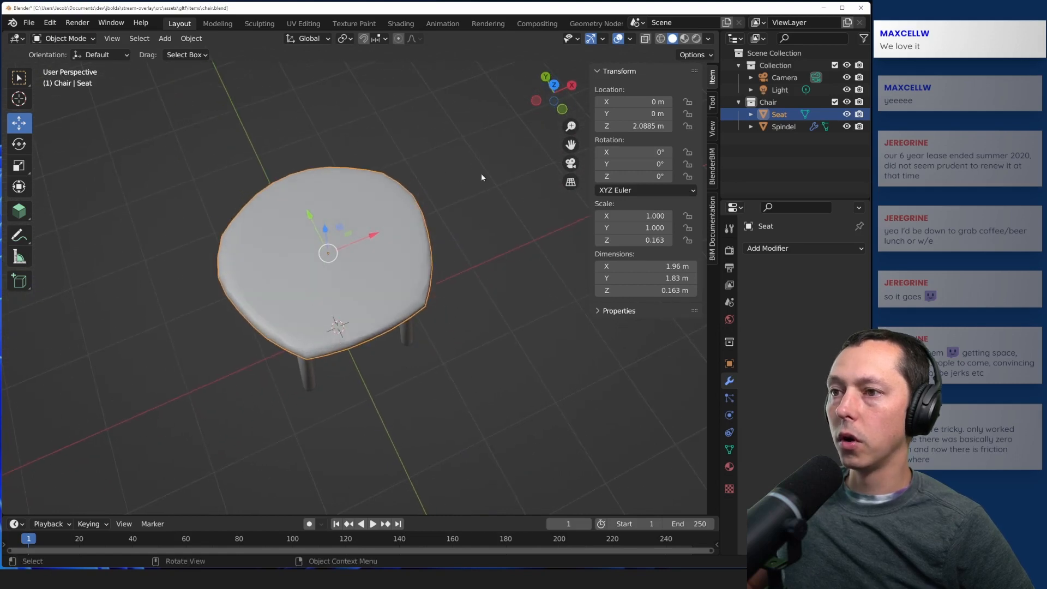
{"action": "left_click", "coordinate": [554, 85]}
{"action": "left_click", "coordinate": [355, 396]}
{"action": "scroll", "coordinate": [355, 396], "scroll_direction": "up", "scroll_amount": 2}
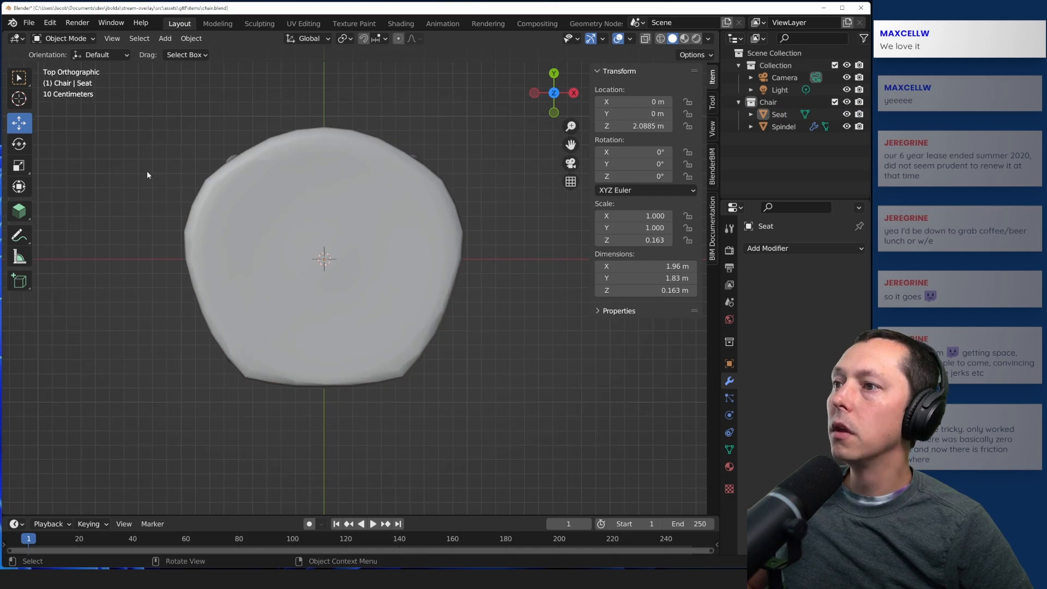
- Add a Bezier curve at the world origin in the Chair collection
{"action": "left_click", "coordinate": [162, 39]}
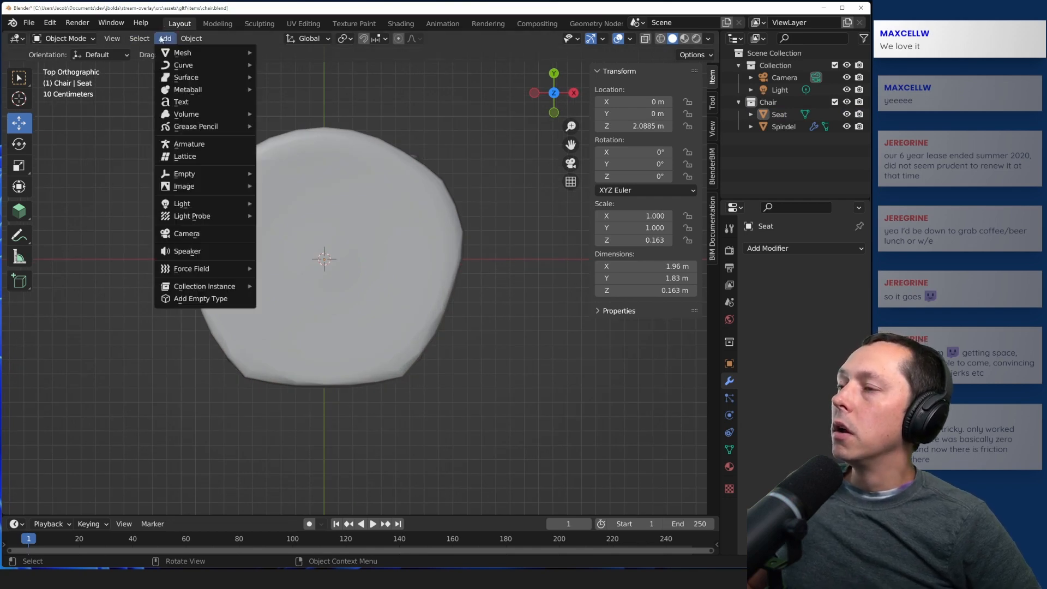
{"action": "mouse_move", "coordinate": [179, 65]}
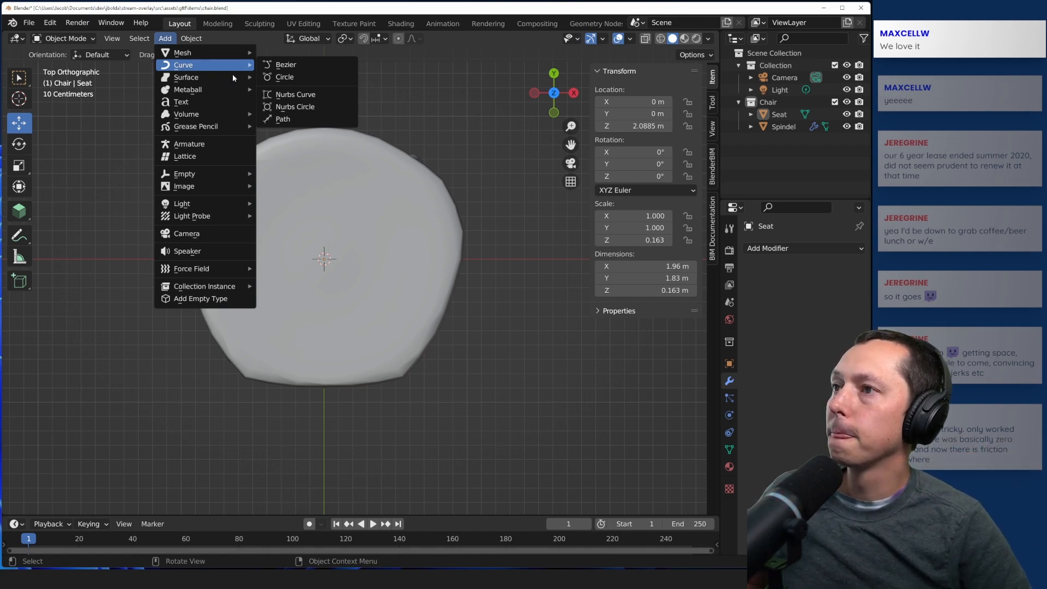
{"action": "mouse_move", "coordinate": [218, 72]}
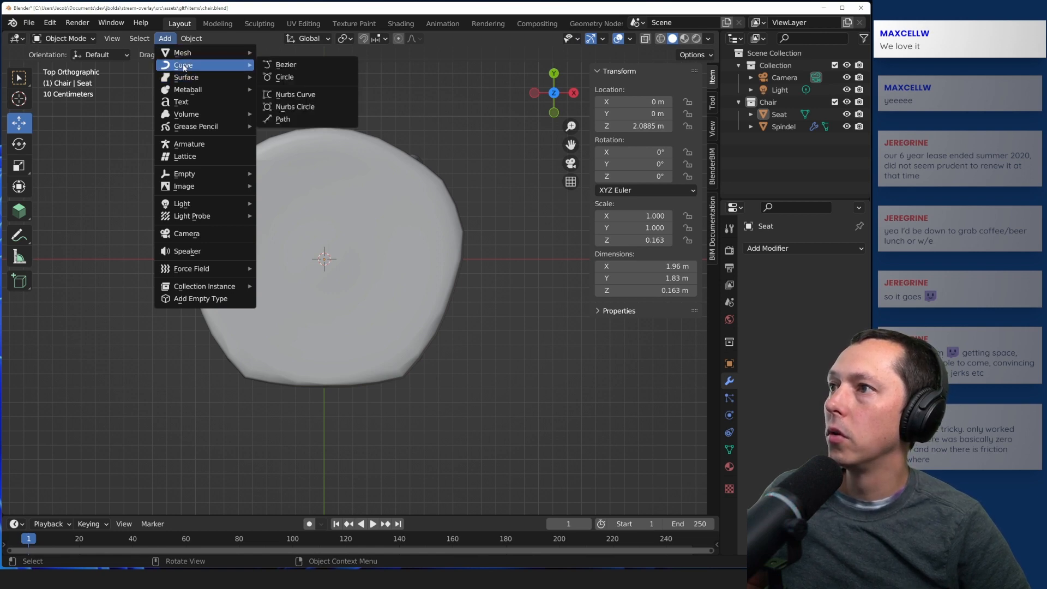
{"action": "left_click", "coordinate": [295, 65]}
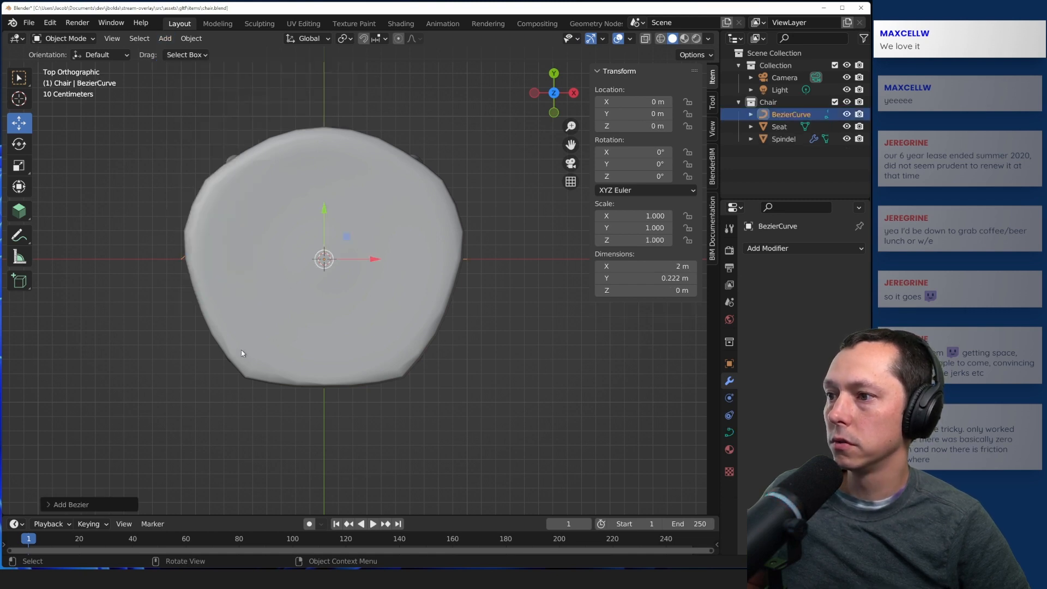
- Raise the Bezier curve along the Z axis to about 2.35 m, just above the seat
{"action": "middle_click_drag", "start_coordinate": [147, 439], "coordinate": [144, 319]}
{"action": "middle_click_drag", "start_coordinate": [258, 316], "coordinate": [325, 495]}
{"action": "left_click", "coordinate": [288, 431]}
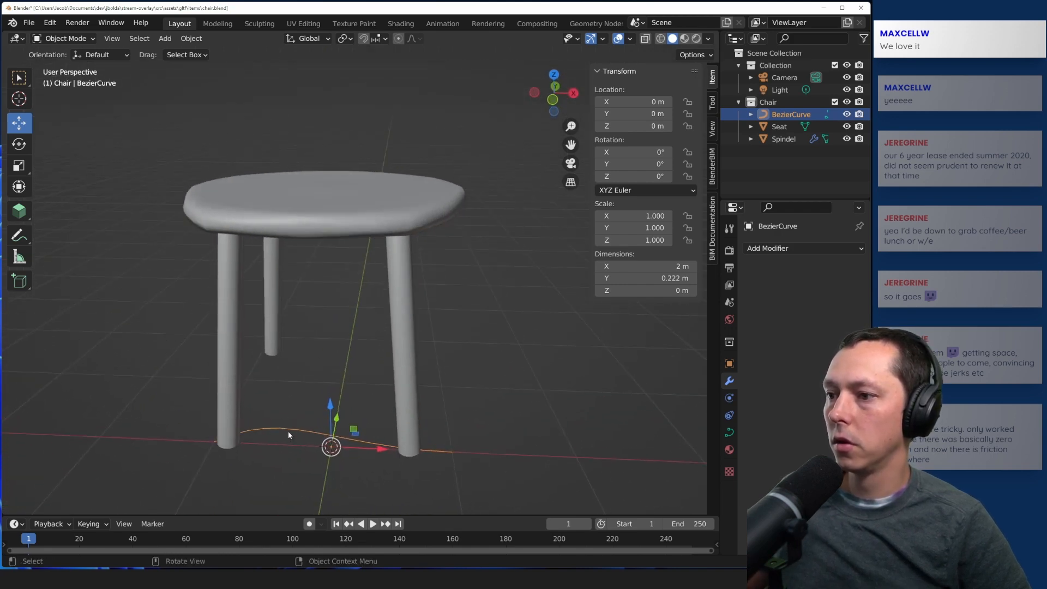
{"action": "left_click_drag", "start_coordinate": [331, 408], "coordinate": [326, 116]}
{"action": "middle_click_drag", "start_coordinate": [232, 60], "coordinate": [412, 131]}
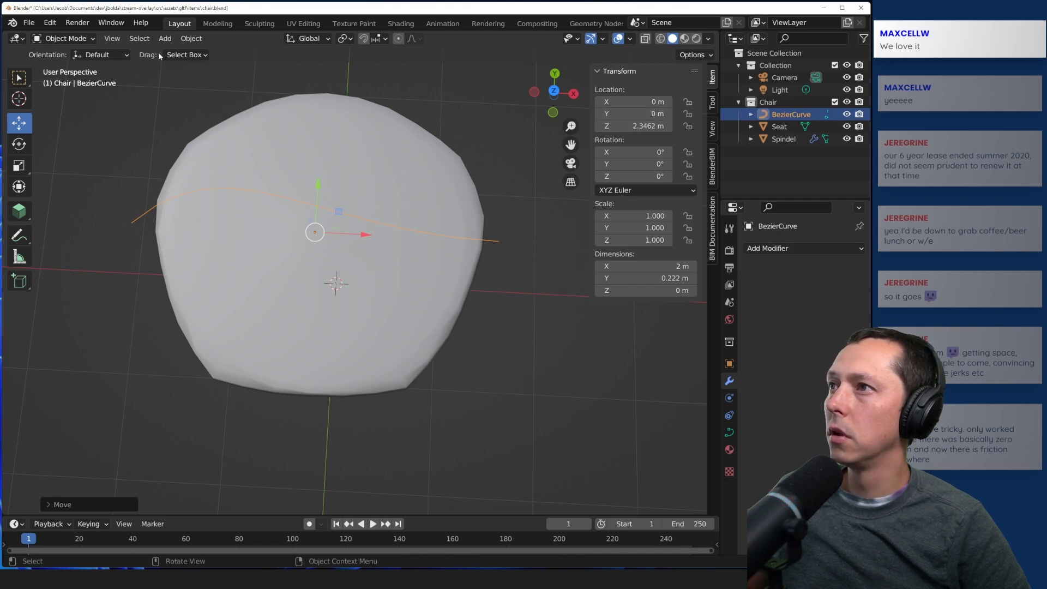
- Enter Edit Mode on the Bezier curve and check its two end control points and their handles
{"action": "key", "text": "Tab"}
{"action": "left_click", "coordinate": [134, 172]}
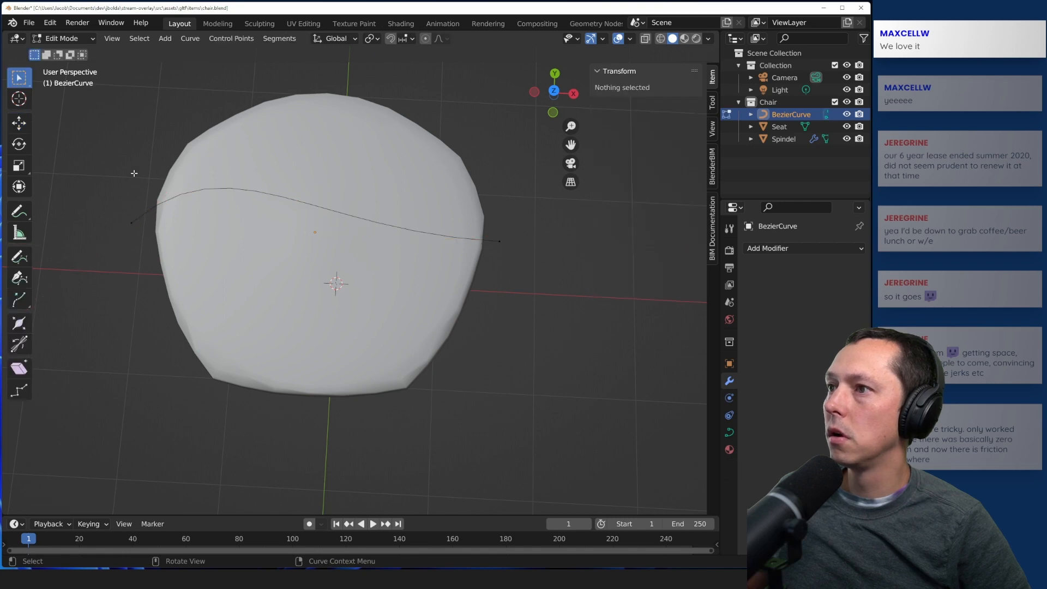
{"action": "left_click", "coordinate": [138, 220]}
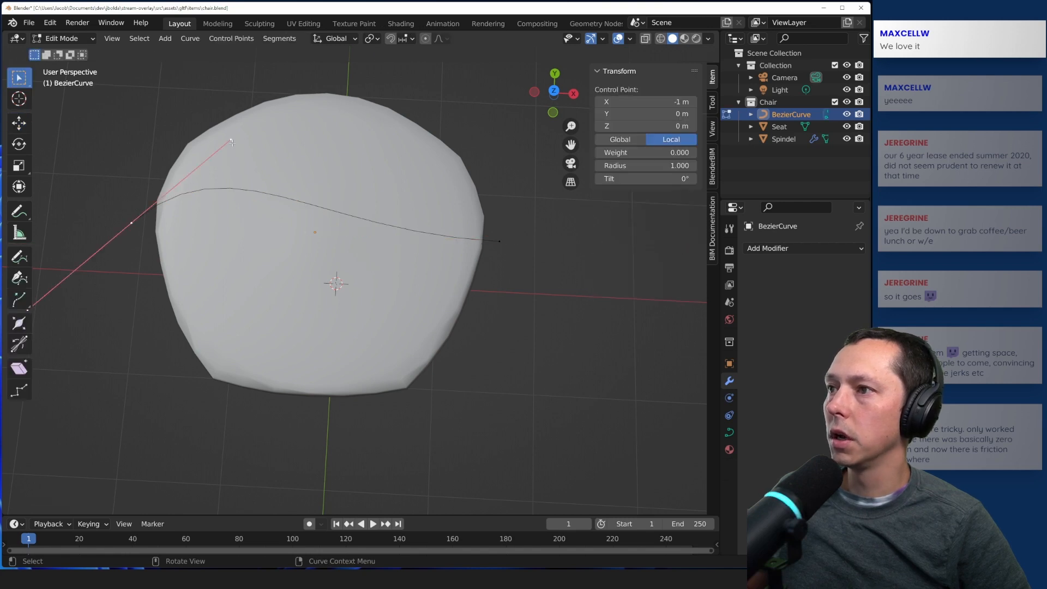
{"action": "mouse_move", "coordinate": [230, 140]}
{"action": "left_mouse_down"}
{"action": "mouse_move", "coordinate": [230, 158]}
{"action": "mouse_move", "coordinate": [228, 142]}
{"action": "left_mouse_up"}
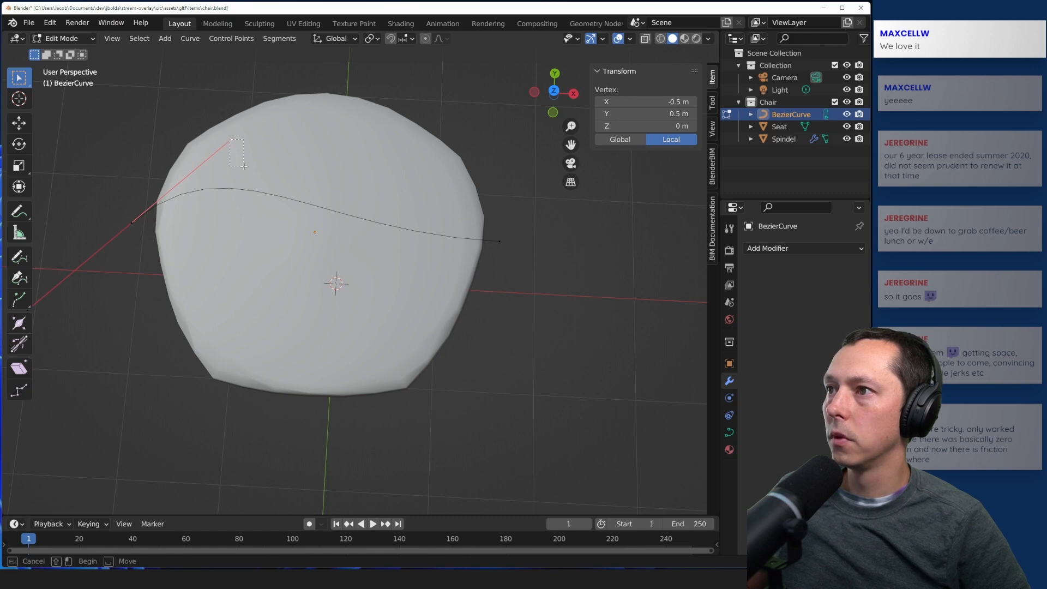
{"action": "left_click", "coordinate": [81, 116]}
{"action": "middle_click_drag", "start_coordinate": [81, 116], "coordinate": [166, 140]}
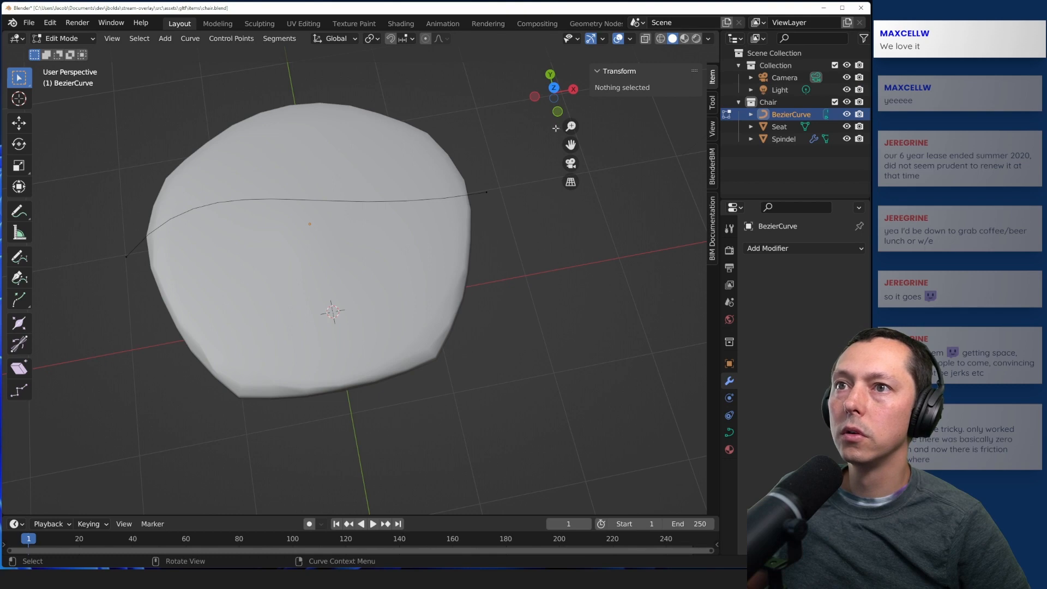
{"action": "left_click", "coordinate": [554, 88]}
{"action": "left_click", "coordinate": [464, 260]}
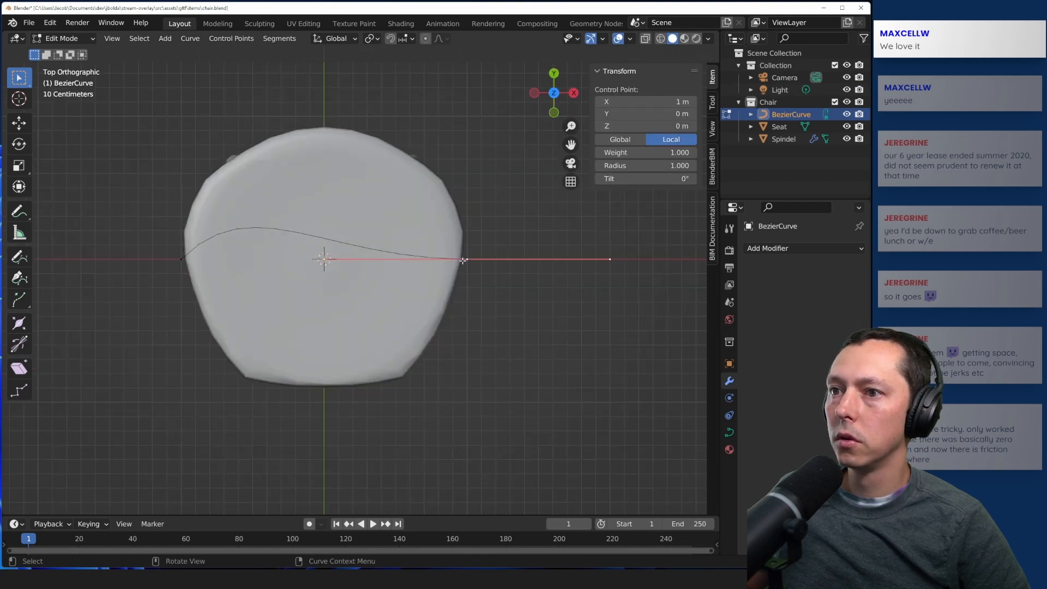
{"action": "left_click", "coordinate": [523, 305]}
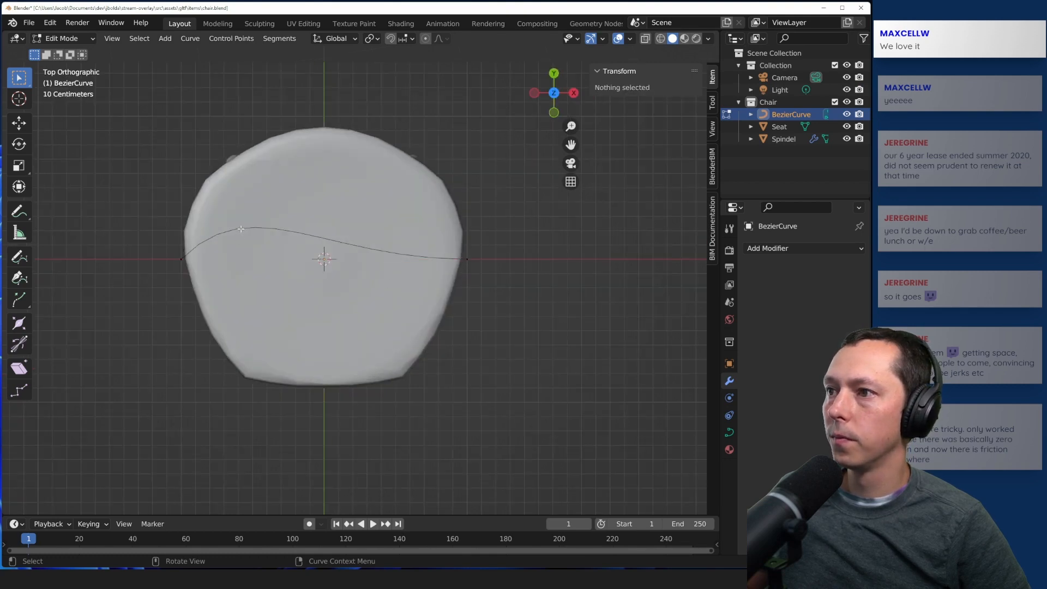
- Try to move the curve's end control point at X -1 m in the top view
{"action": "left_click", "coordinate": [181, 258]}
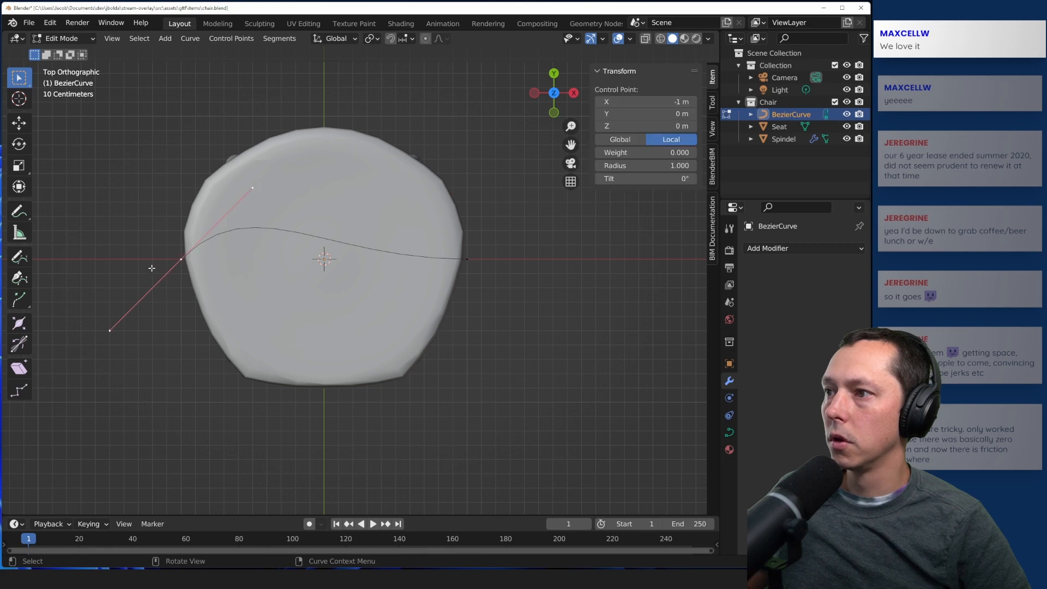
{"action": "left_click", "coordinate": [109, 331]}
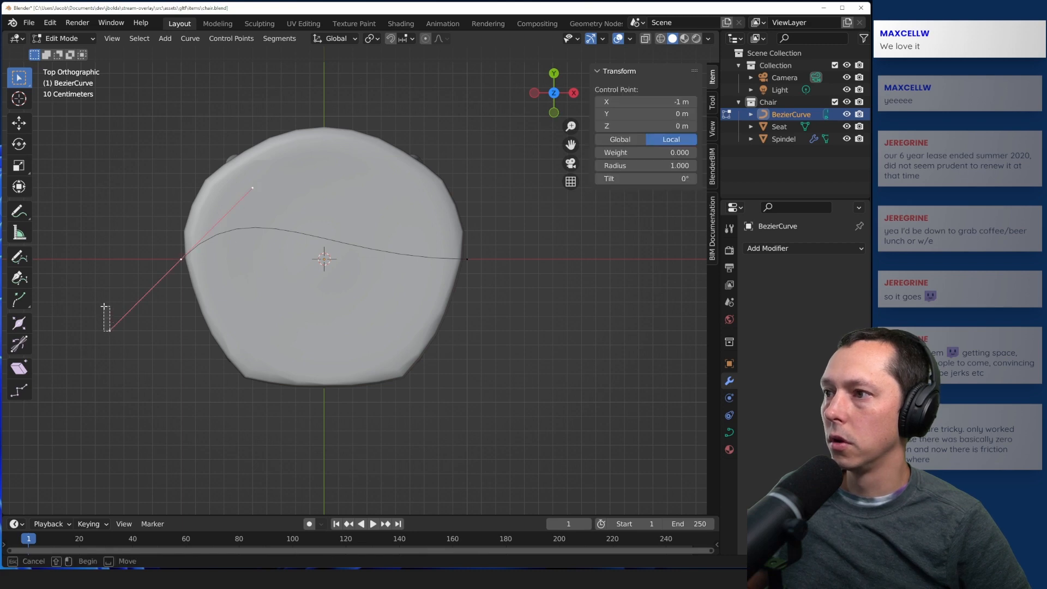
{"action": "left_click", "coordinate": [181, 259]}
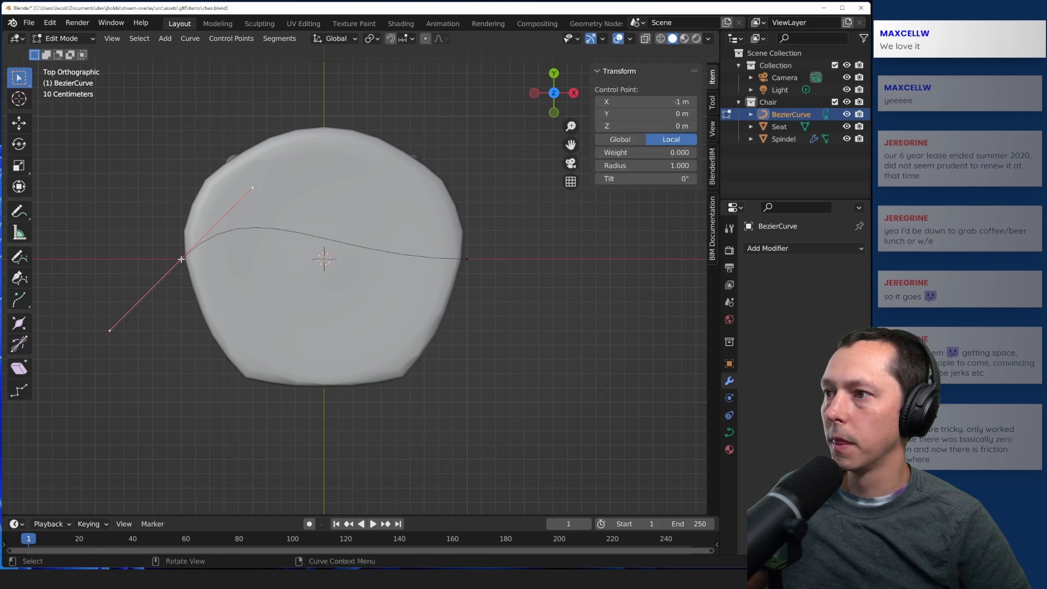
{"action": "left_click_drag", "start_coordinate": [181, 260], "coordinate": [180, 291]}
{"action": "left_click", "coordinate": [184, 259]}
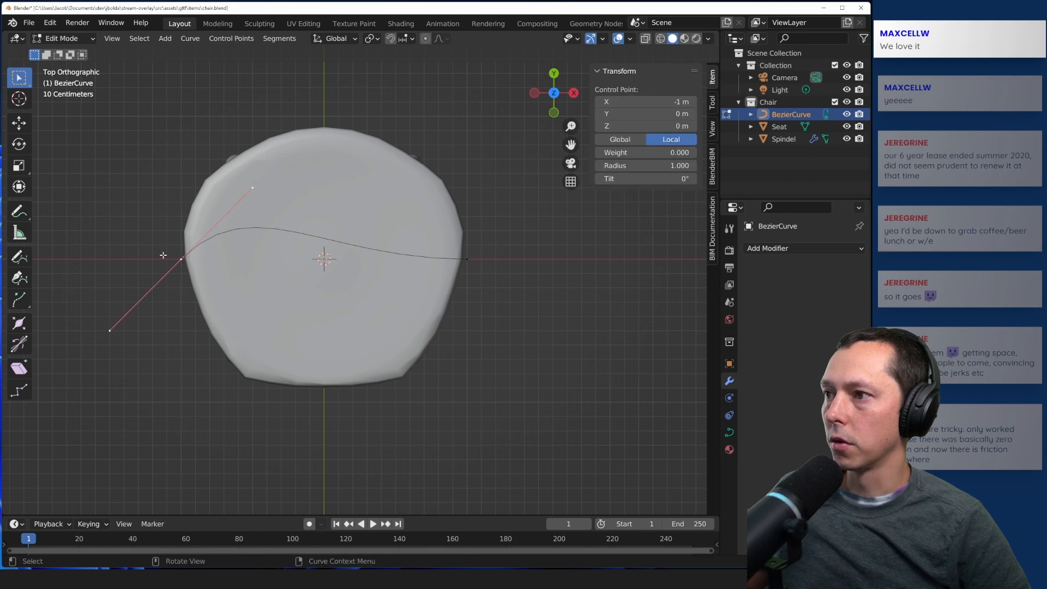
{"action": "key", "text": "g"}
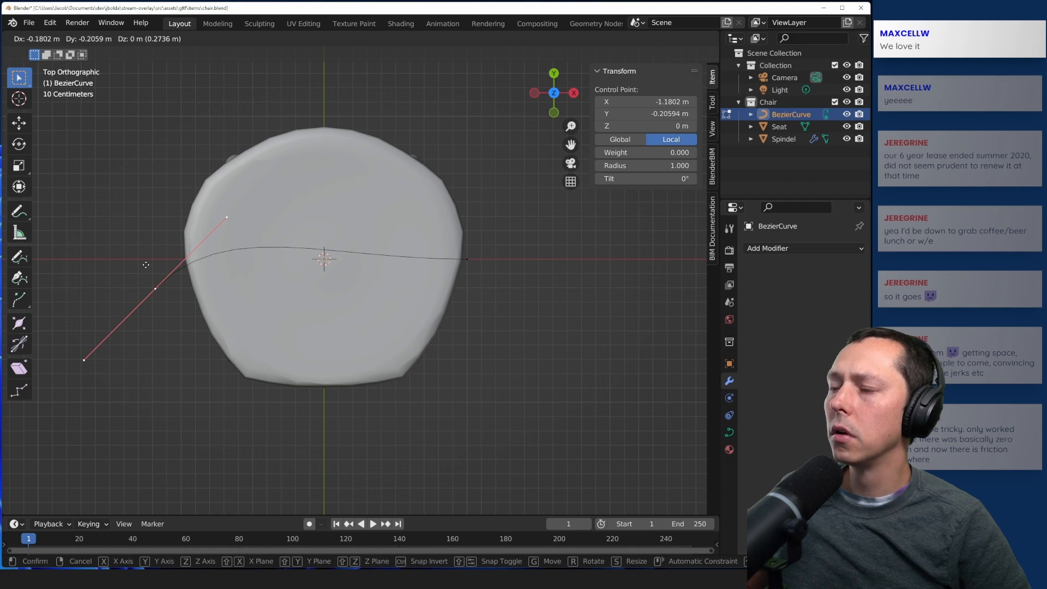
{"action": "key", "text": "Escape"}
- Try to lower the curve's end control point at X -1 m toward the seat in a side view
{"action": "scroll", "coordinate": [310, 195], "scroll_direction": "up", "scroll_amount": 2}
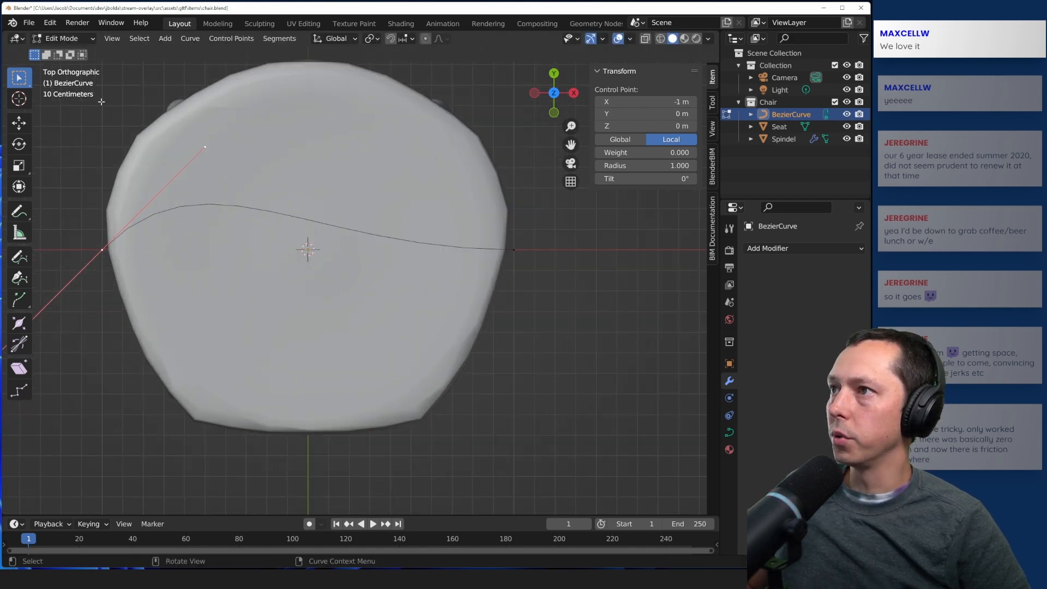
{"action": "middle_click_drag", "start_coordinate": [101, 102], "coordinate": [224, 156]}
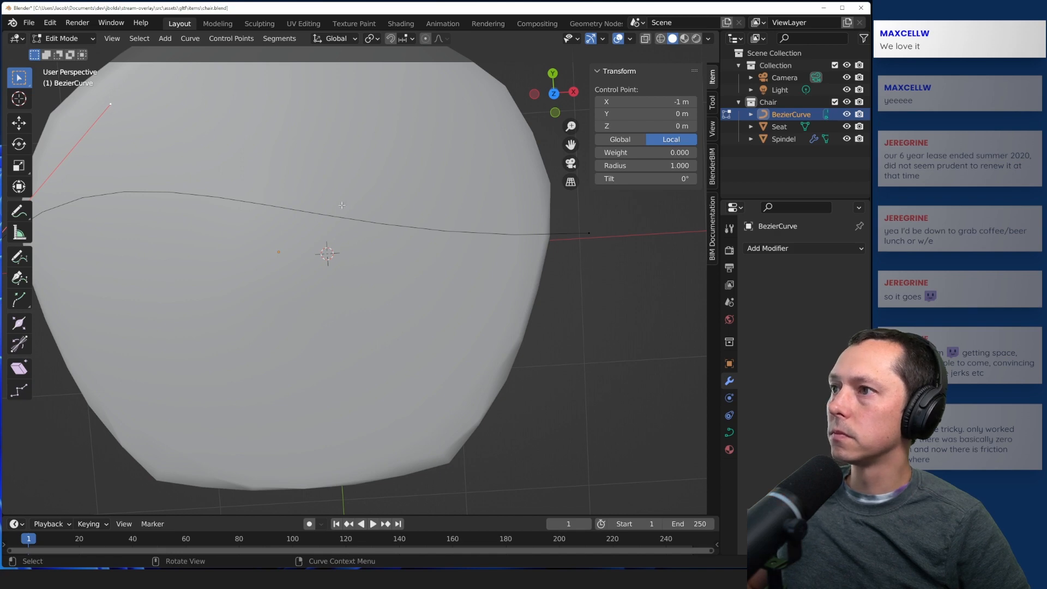
{"action": "left_click", "coordinate": [554, 94]}
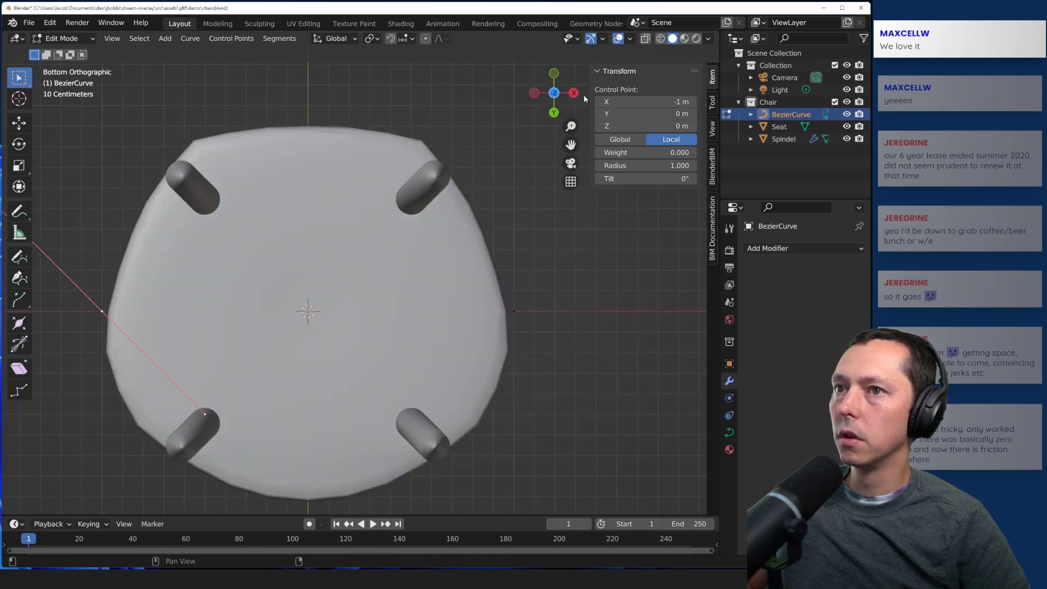
{"action": "left_click", "coordinate": [550, 91]}
{"action": "middle_click_drag", "start_coordinate": [309, 229], "coordinate": [312, 232], "text": "alt"}
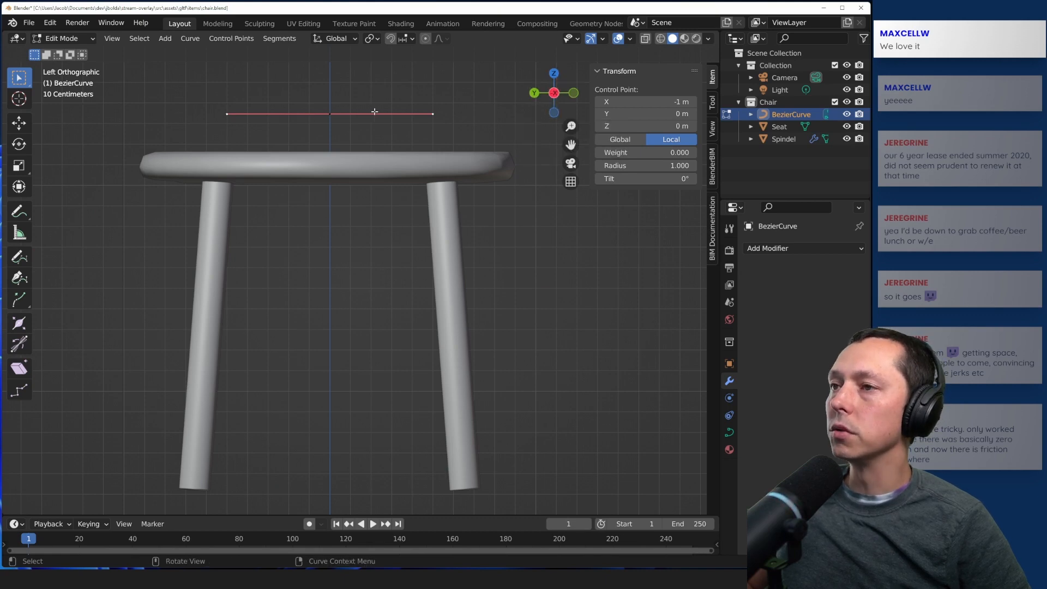
{"action": "key", "text": "g"}
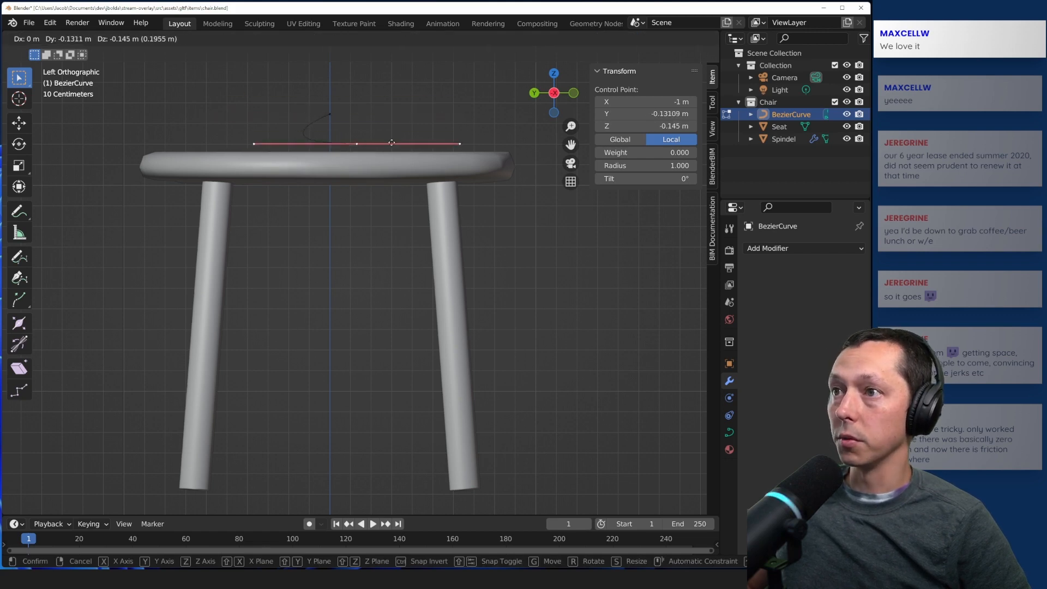
{"action": "right_click", "coordinate": [347, 188]}
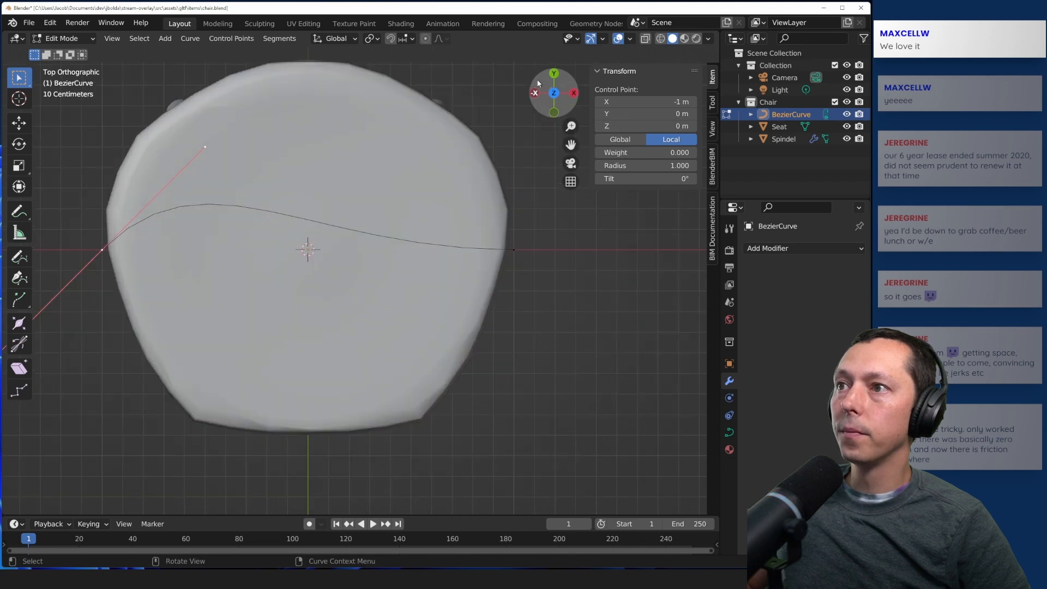
- Return to Object Mode and lower the whole Bezier curve along Z to about 2.16 m, onto the seat's top surface
{"action": "left_click", "coordinate": [553, 73]}
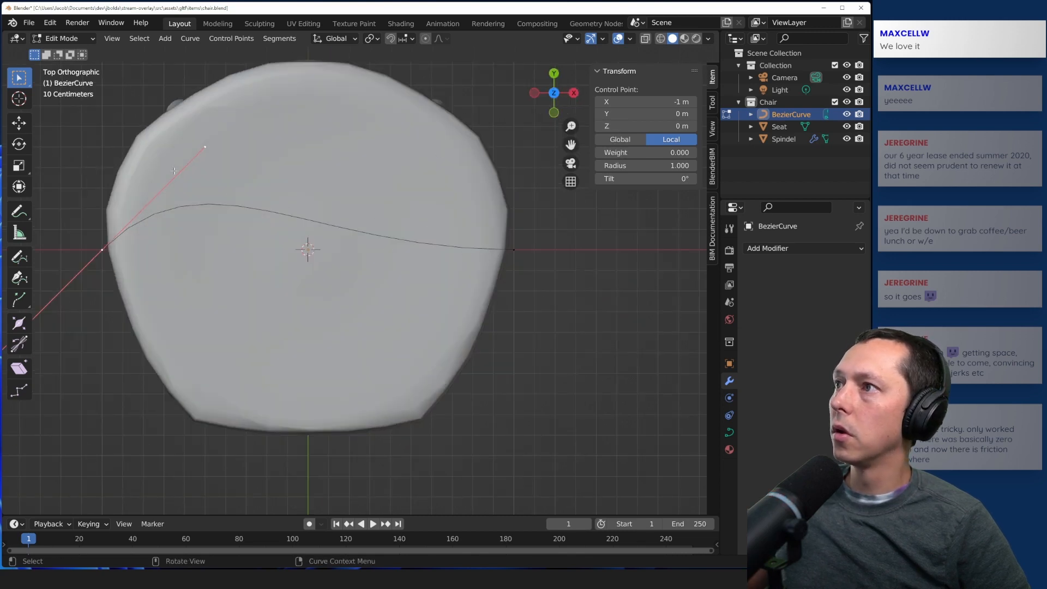
{"action": "key", "text": "Tab"}
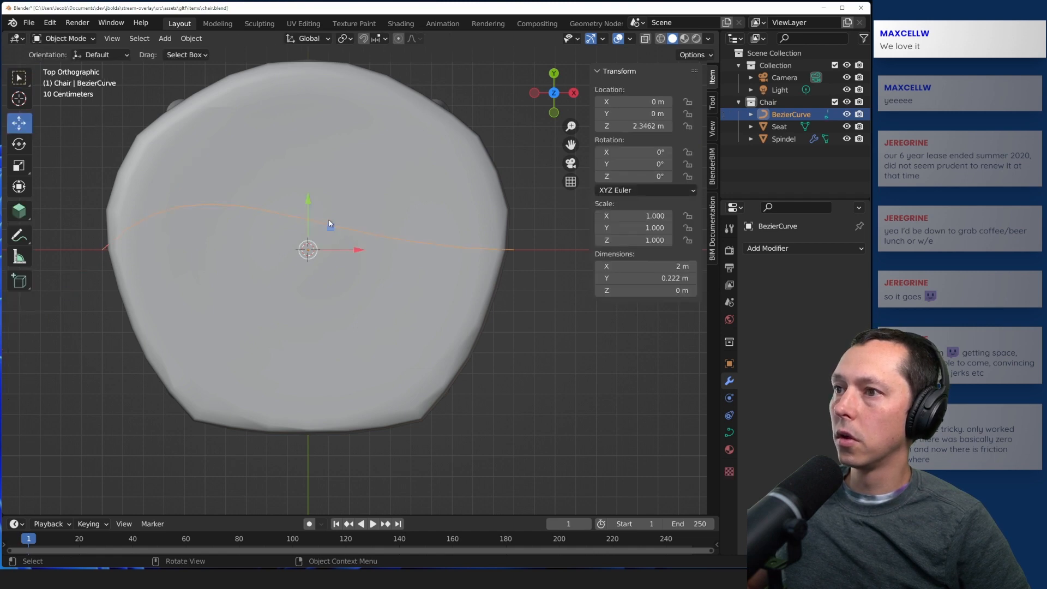
{"action": "left_click", "coordinate": [534, 93]}
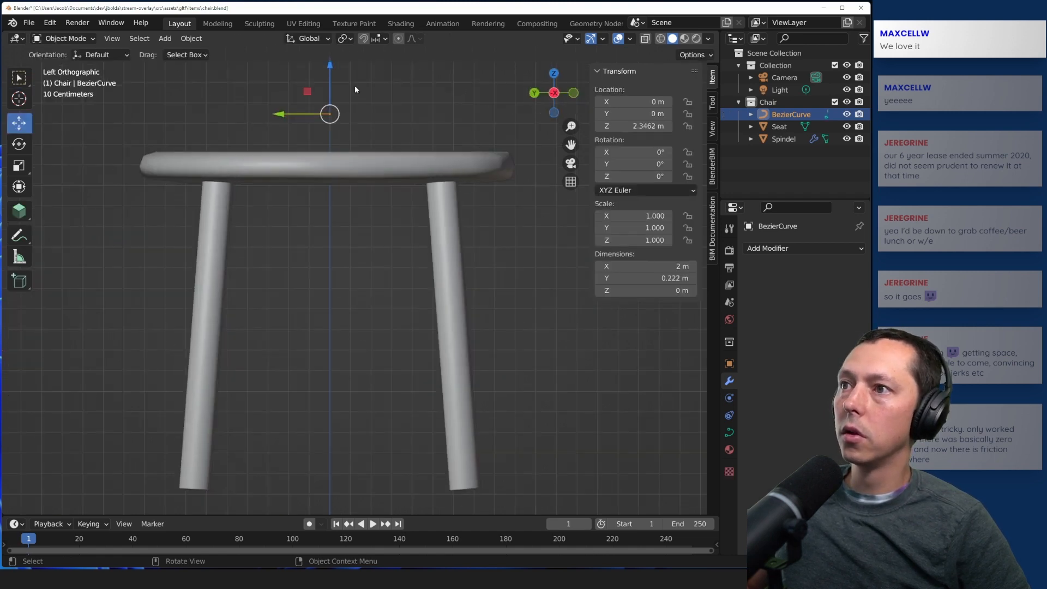
{"action": "left_click_drag", "start_coordinate": [330, 68], "coordinate": [327, 106]}
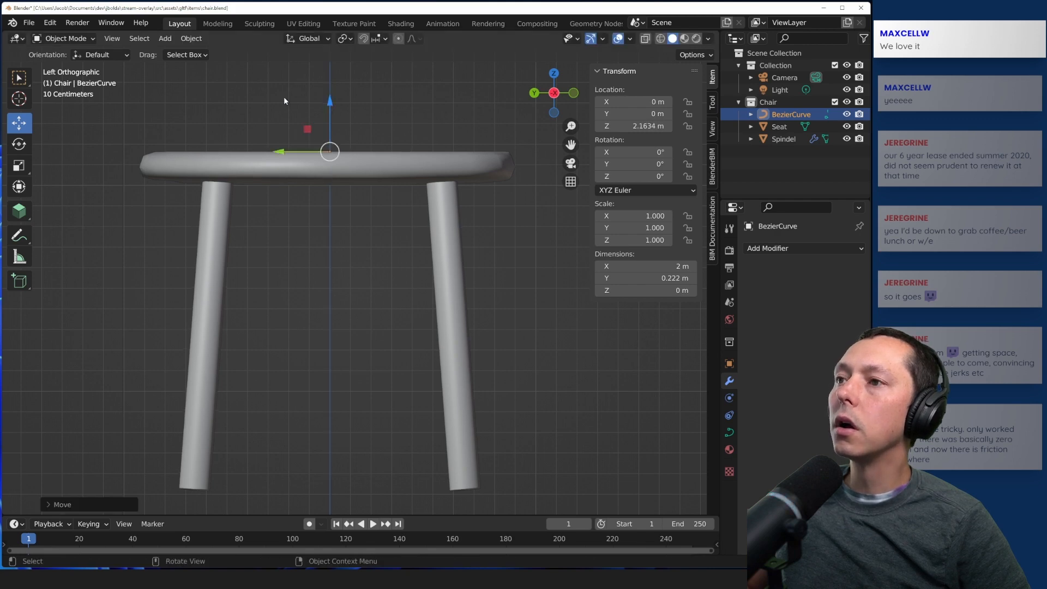
- Move the Bezier curve along the Y axis to about -0.71 m, near the seat's flattened edge
{"action": "left_click", "coordinate": [554, 74]}
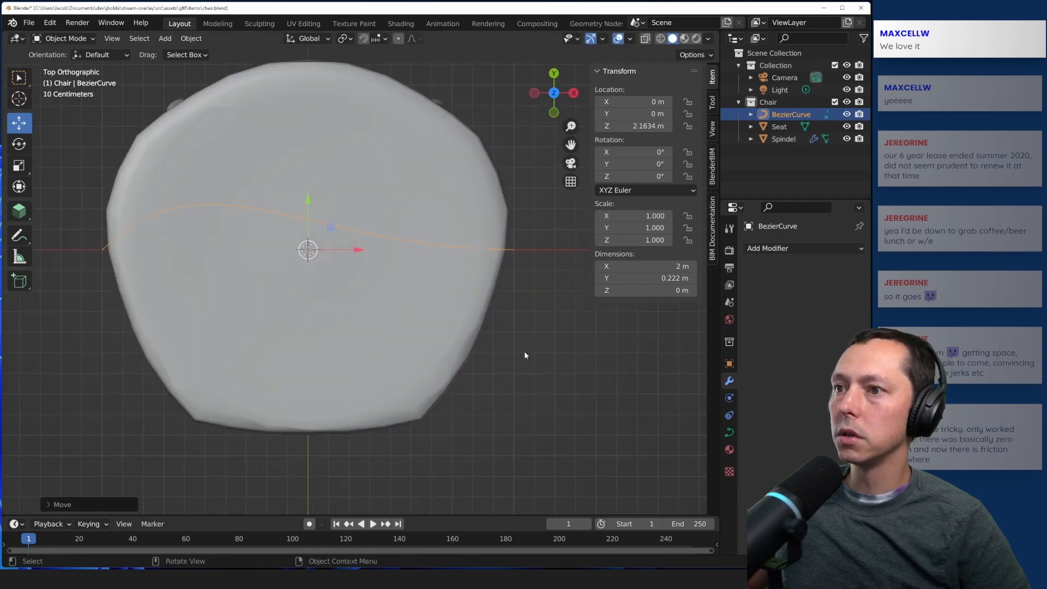
{"action": "left_click", "coordinate": [543, 369]}
{"action": "left_click", "coordinate": [509, 251]}
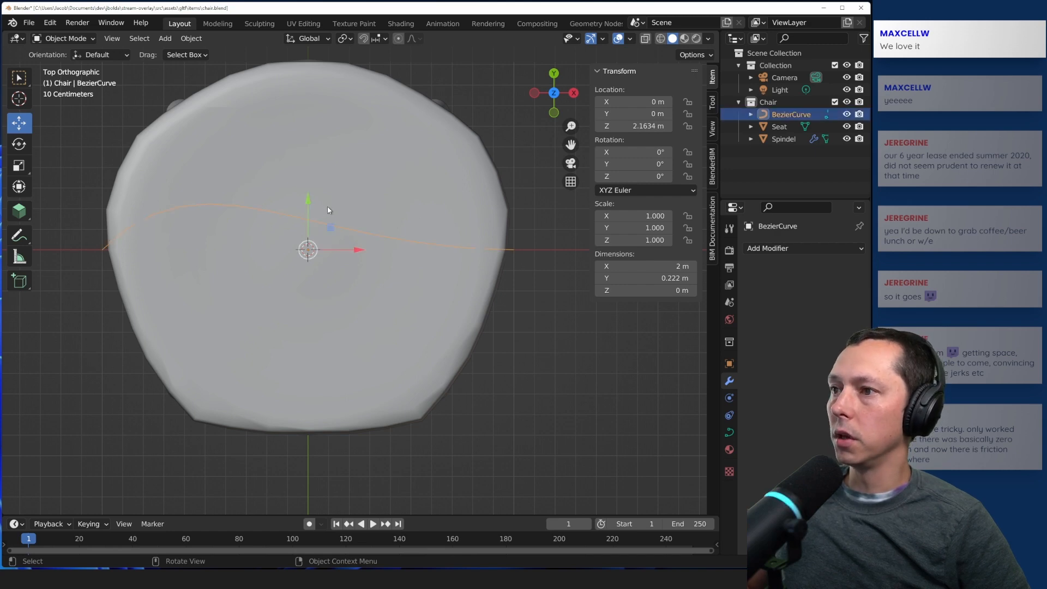
{"action": "left_click_drag", "start_coordinate": [309, 202], "coordinate": [309, 347]}
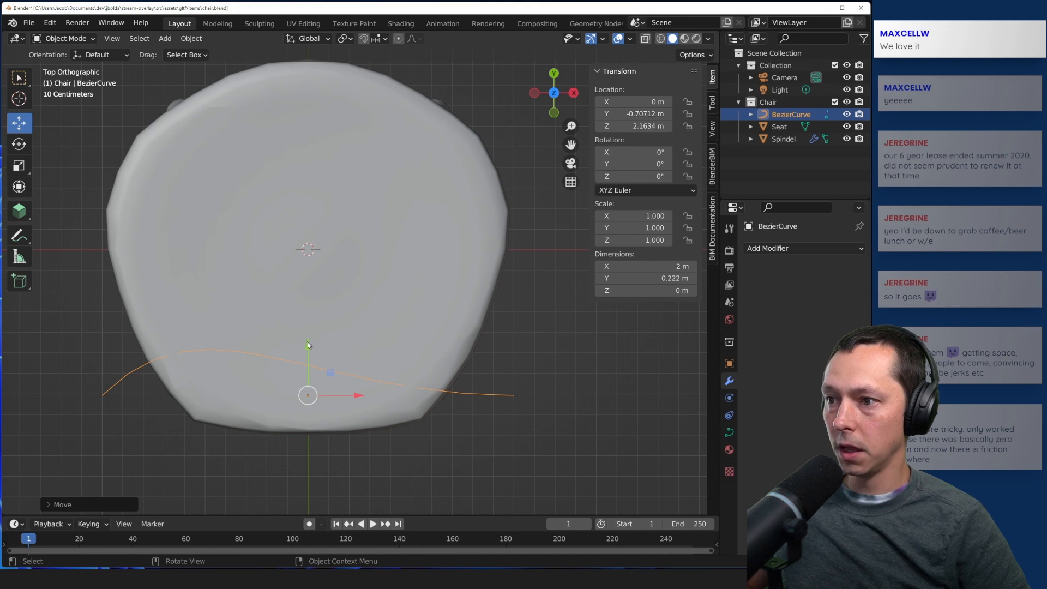
- Move the Bezier curve along Y to about -0.81 m, and in Edit Mode shift its X -1 m end point to about Y 0.06 m
{"action": "left_click_drag", "start_coordinate": [309, 347], "coordinate": [309, 366]}
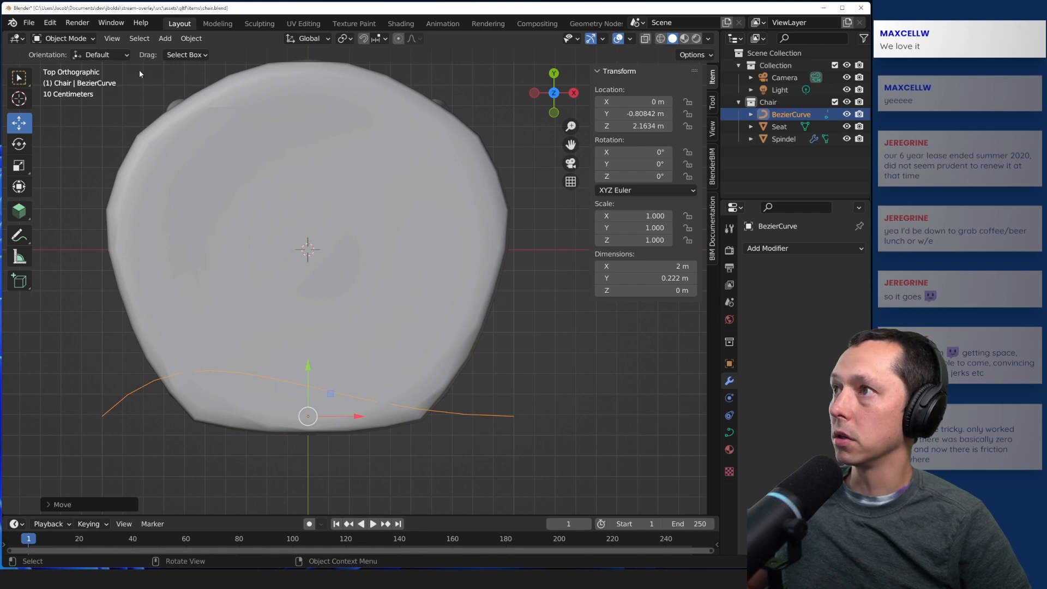
{"action": "key", "text": "Tab"}
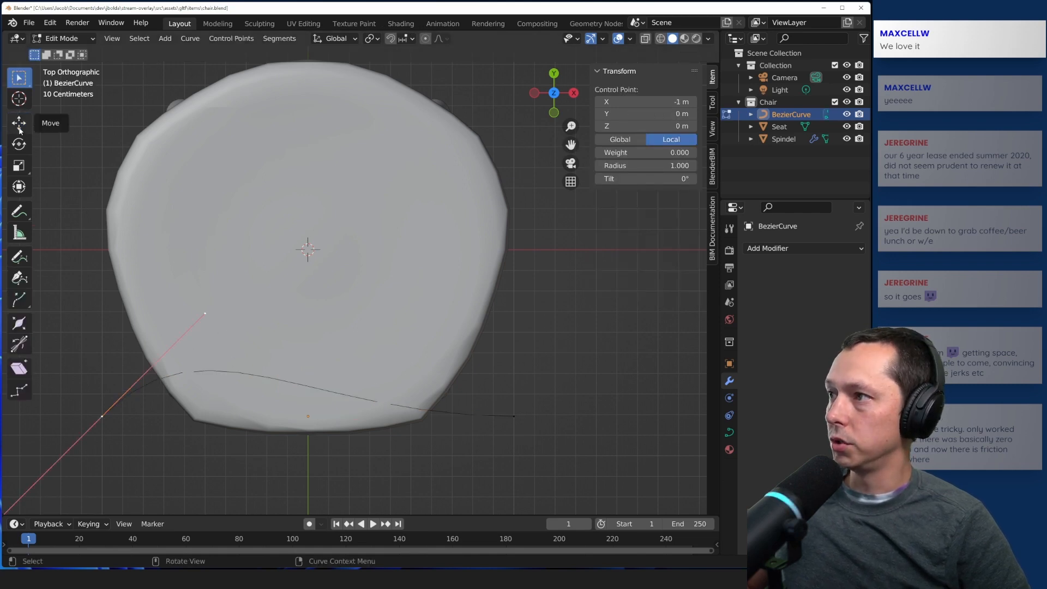
{"action": "left_click", "coordinate": [19, 122]}
{"action": "mouse_move", "coordinate": [101, 367]}
{"action": "left_mouse_down"}
{"action": "mouse_move", "coordinate": [101, 336]}
{"action": "mouse_move", "coordinate": [100, 420]}
{"action": "mouse_move", "coordinate": [101, 355]}
{"action": "left_mouse_up"}
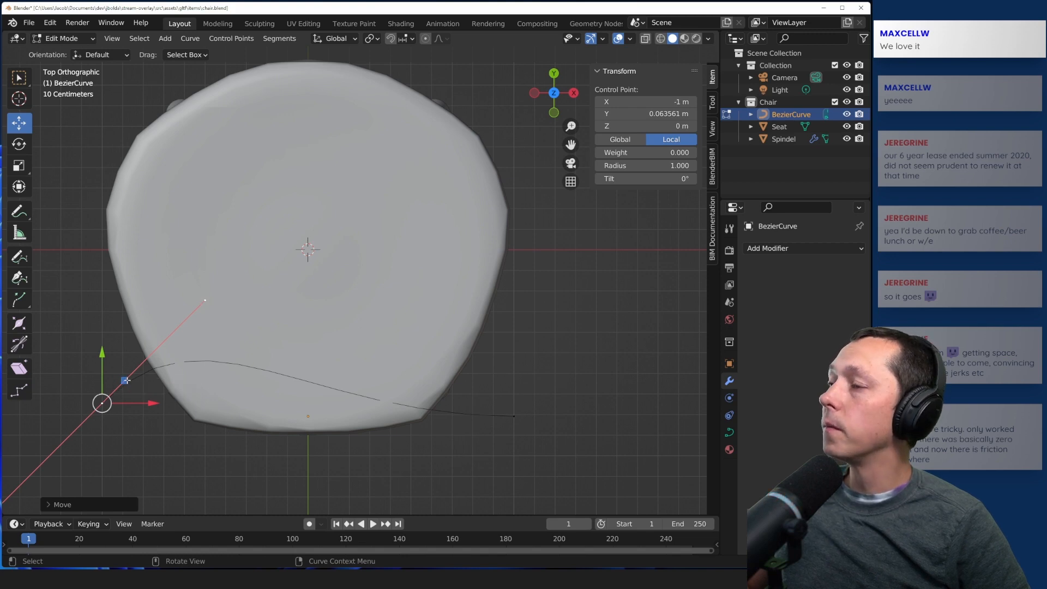
{"action": "key", "text": "r"}
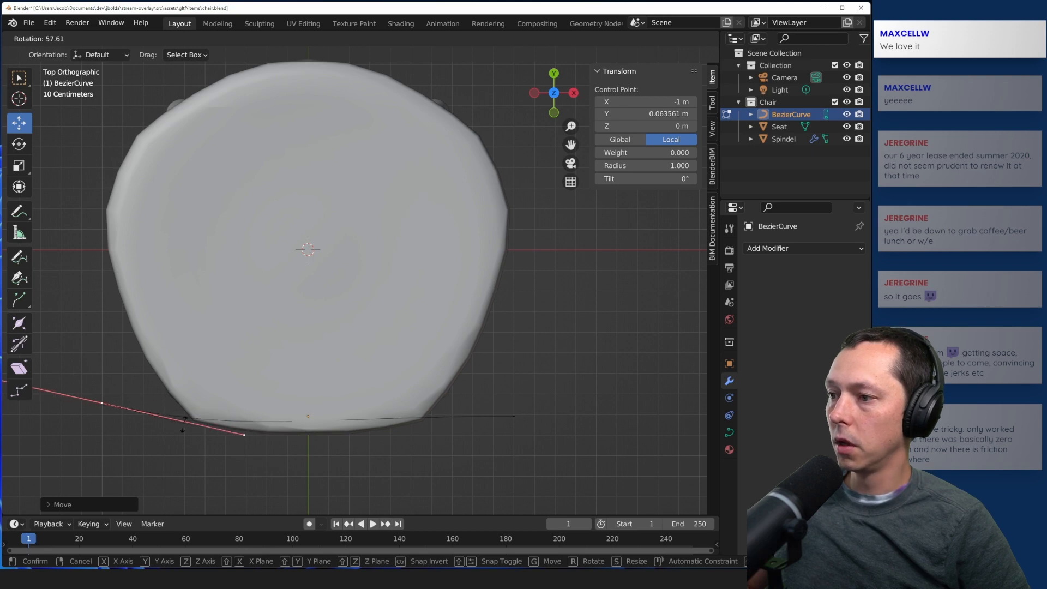
{"action": "left_click", "coordinate": [129, 407]}
{"action": "key", "text": "g"}
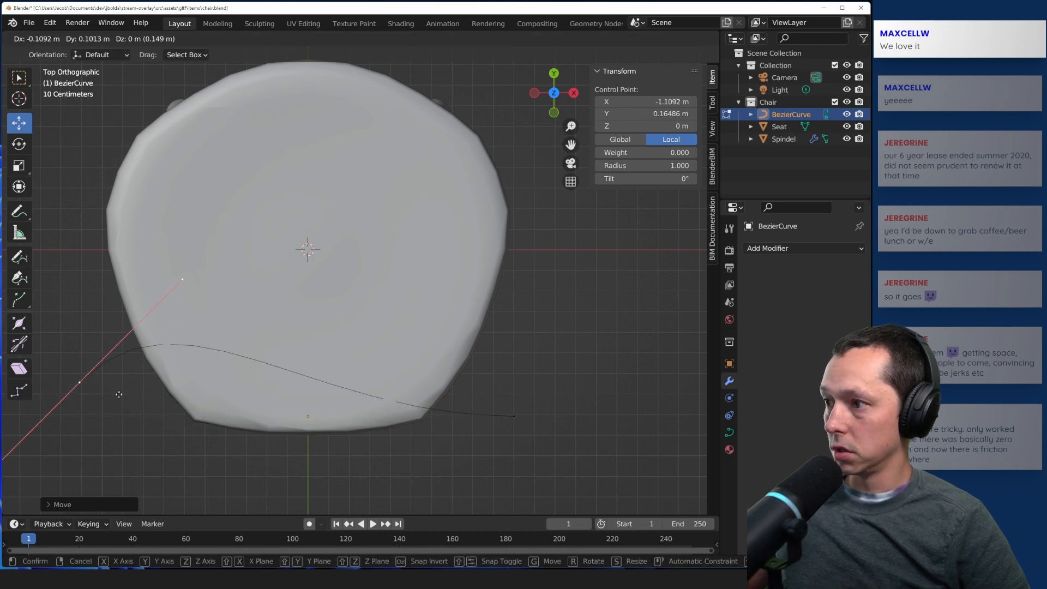
{"action": "right_click", "coordinate": [134, 412]}
- Place the curve's X -1 m end point at about X -0.70 m, Y 0.34 m, rotating its handles to follow the seat's angled edge
{"action": "left_click_drag", "start_coordinate": [104, 348], "coordinate": [101, 309]}
{"action": "key", "text": "r"}
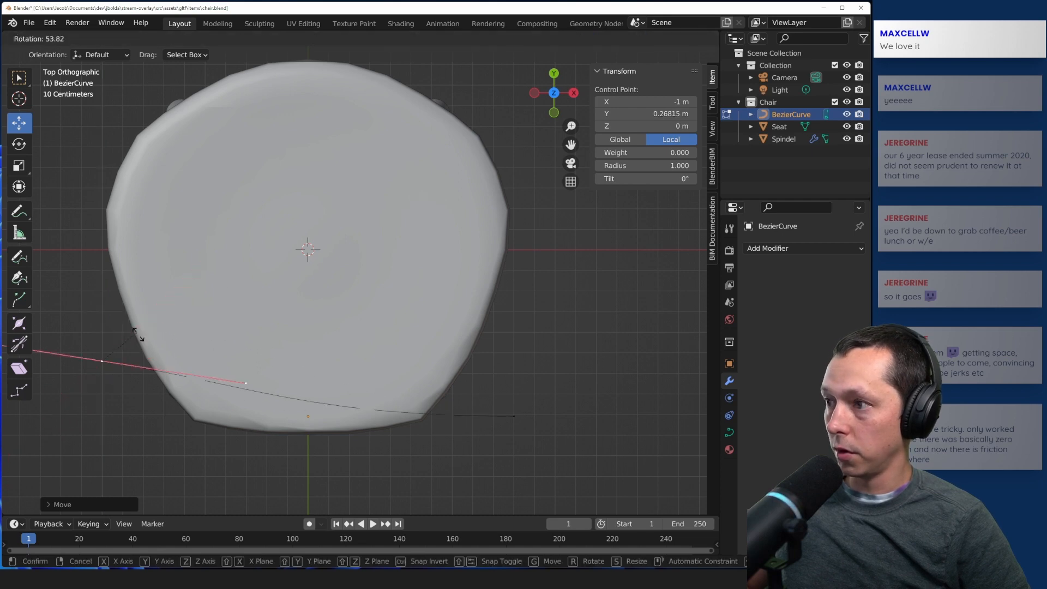
{"action": "left_click", "coordinate": [144, 354]}
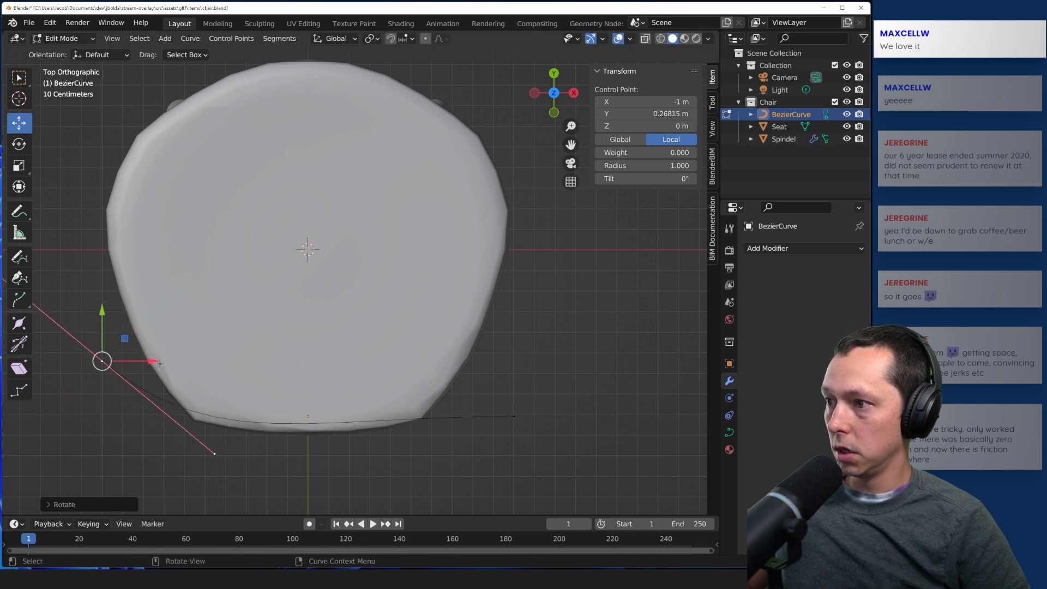
{"action": "left_click_drag", "start_coordinate": [159, 363], "coordinate": [213, 360]}
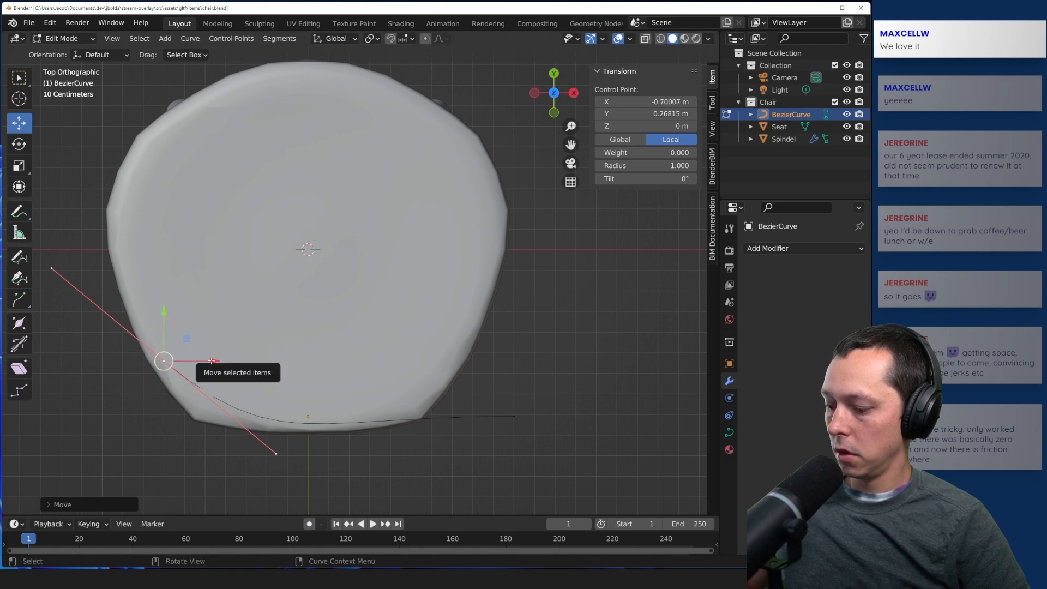
{"action": "key", "text": "r"}
{"action": "left_click", "coordinate": [195, 358]}
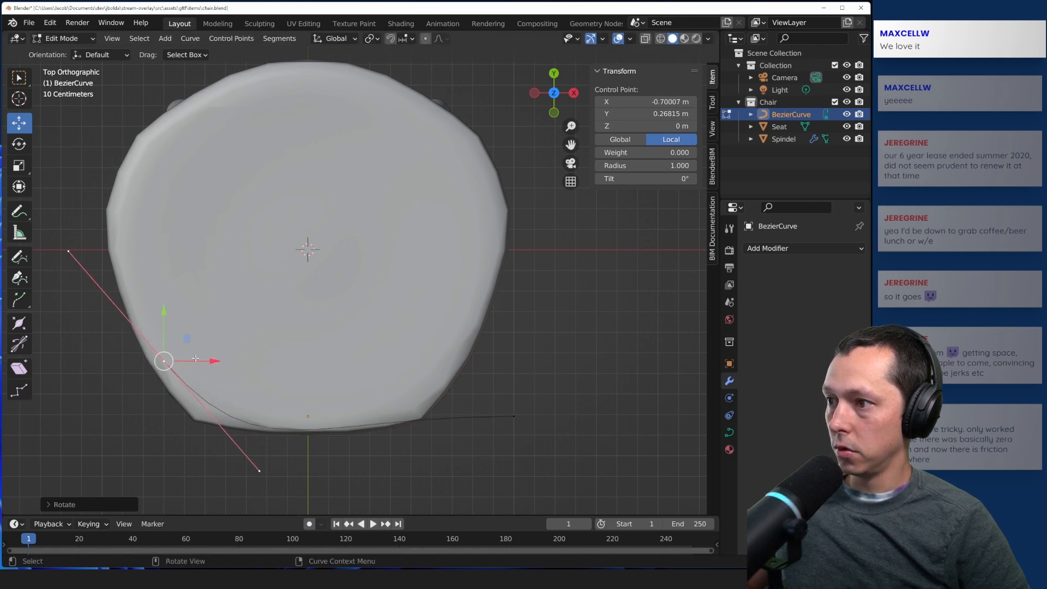
{"action": "left_click_drag", "start_coordinate": [163, 314], "coordinate": [168, 290]}
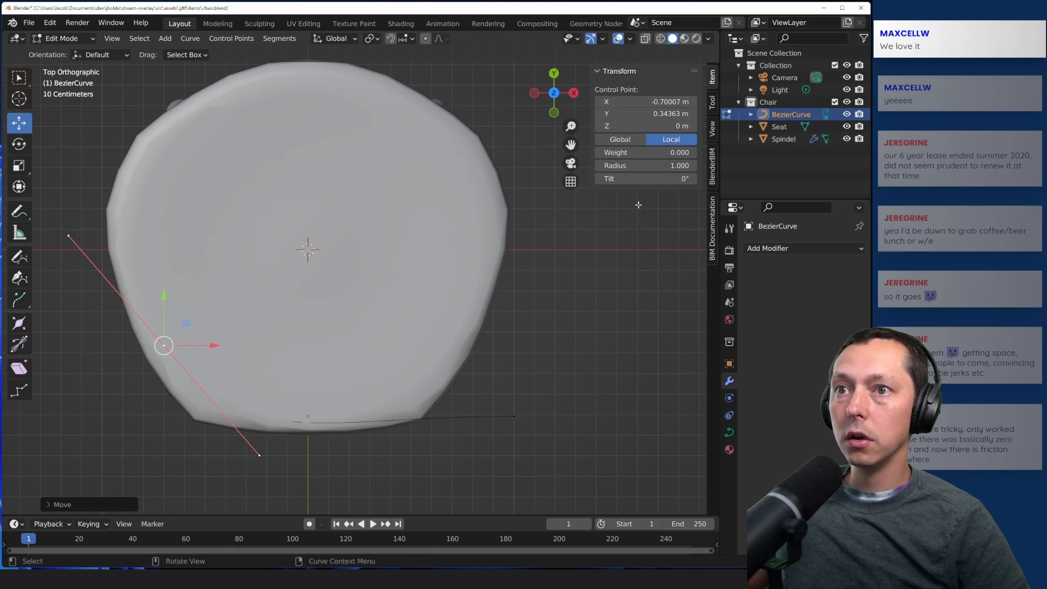
- Place the opposite end point at about X 0.70 m, Y 0.34 m, rotating its handles to follow the seat's other angled edge
{"action": "left_click", "coordinate": [514, 418]}
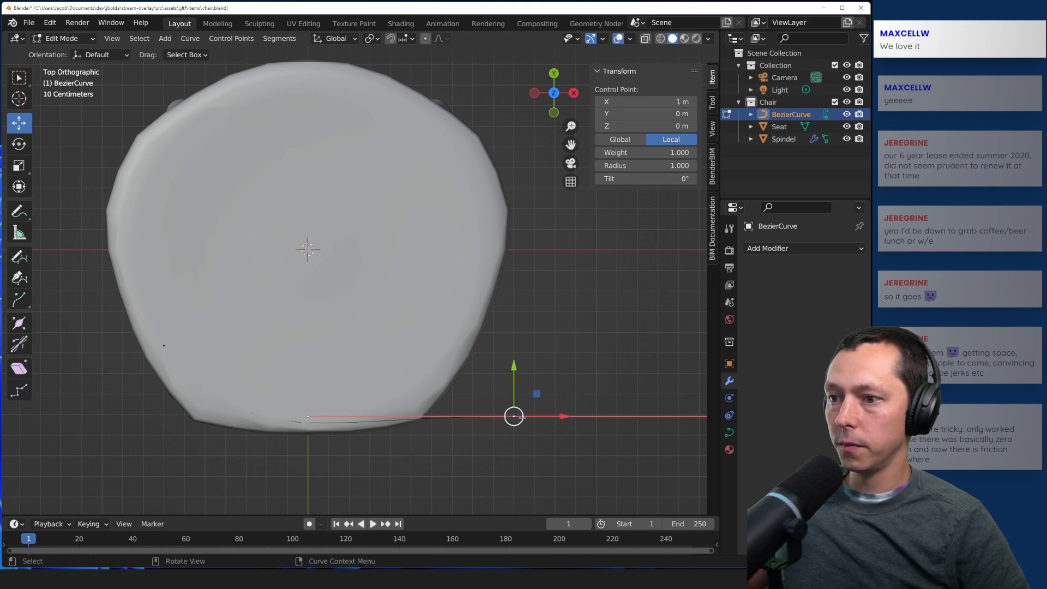
{"action": "left_click_drag", "start_coordinate": [513, 367], "coordinate": [513, 297]}
{"action": "key", "text": "r"}
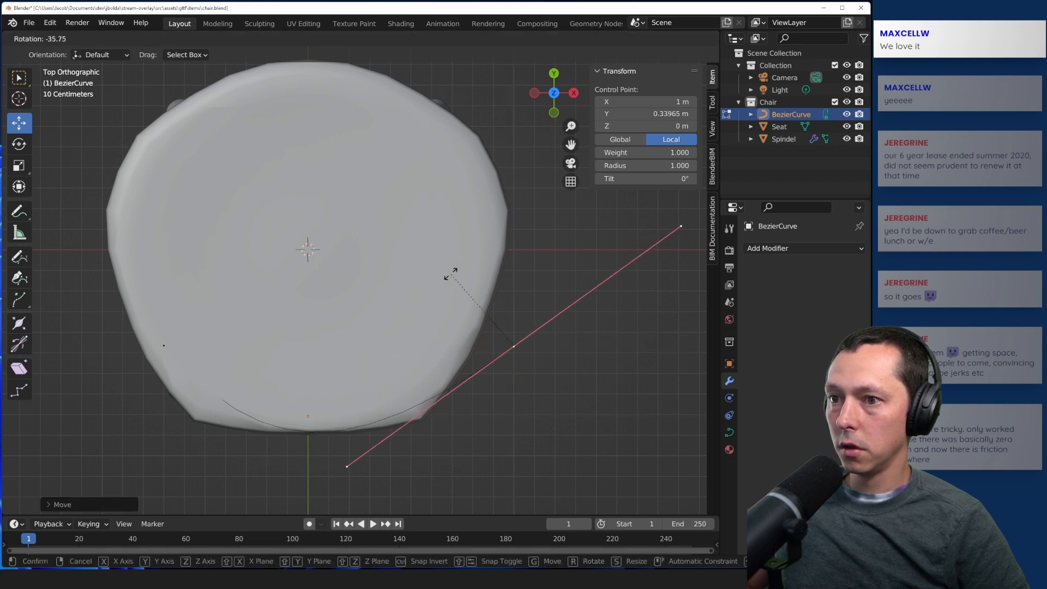
{"action": "left_click", "coordinate": [450, 274]}
{"action": "left_click_drag", "start_coordinate": [570, 349], "coordinate": [500, 348]}
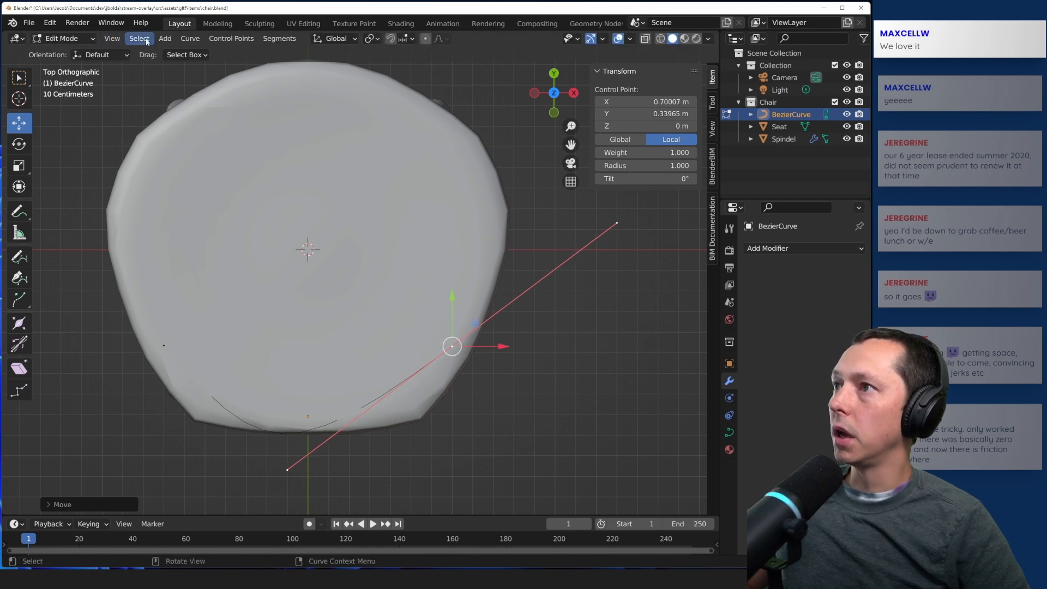
- Look through the curve editing commands, including the Mirror options, available for the curve's end control points
{"action": "left_click", "coordinate": [164, 39]}
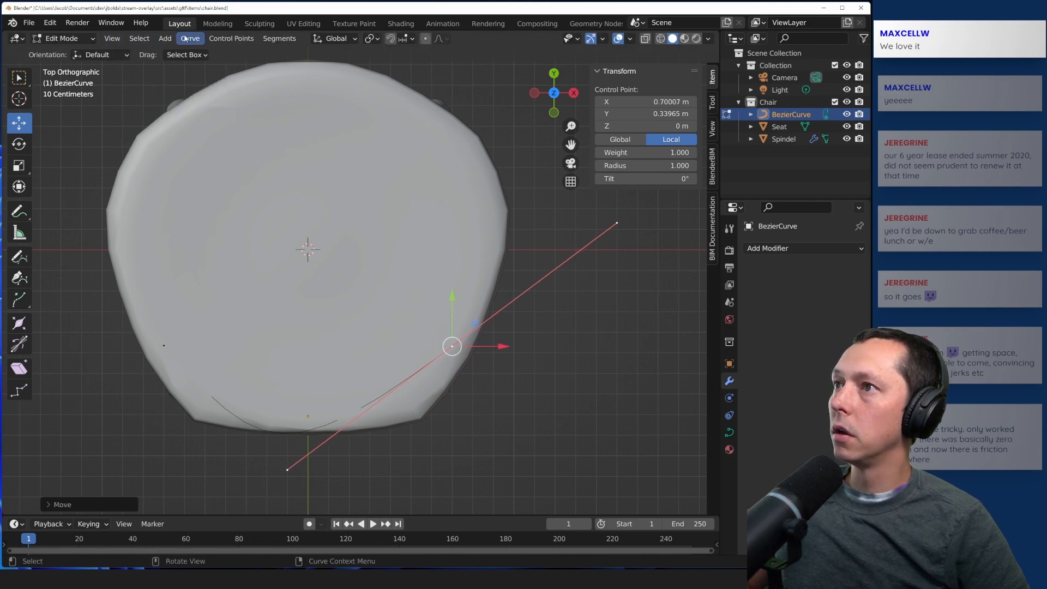
{"action": "left_click", "coordinate": [229, 38]}
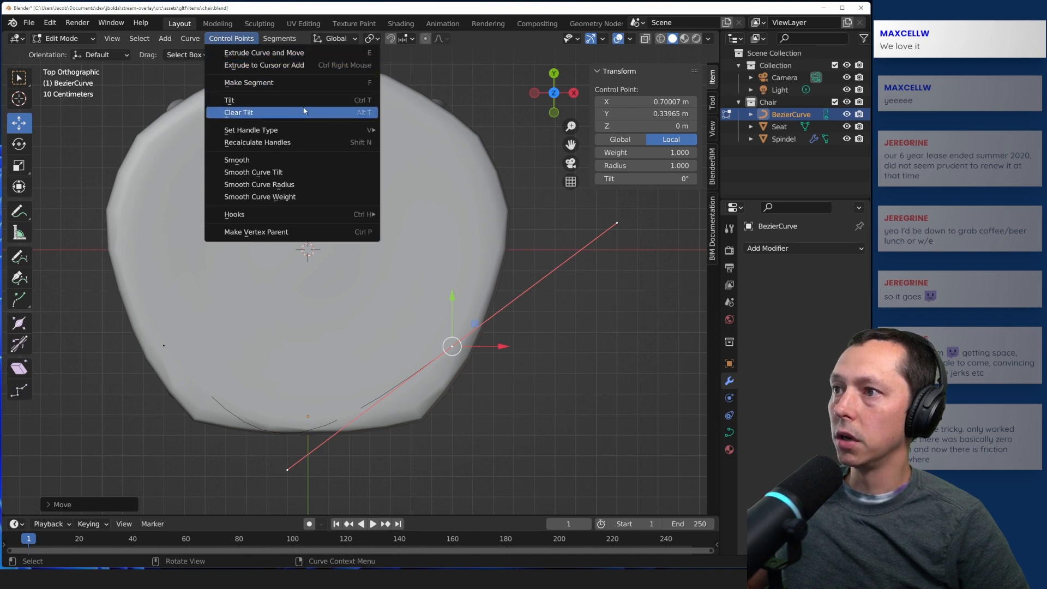
{"action": "left_click", "coordinate": [299, 84]}
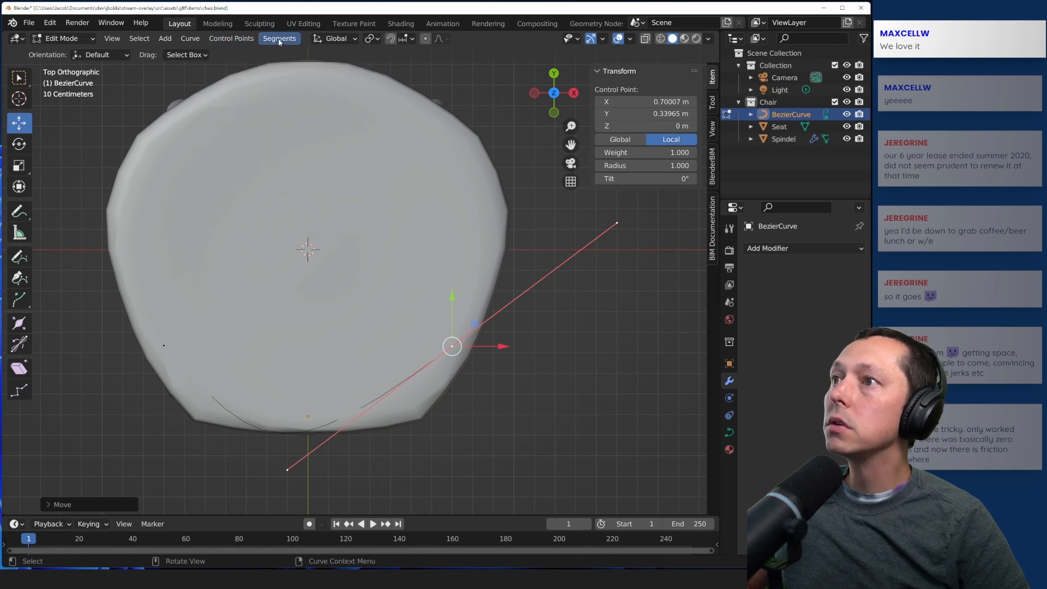
{"action": "left_click", "coordinate": [190, 38]}
{"action": "mouse_move", "coordinate": [161, 39]}
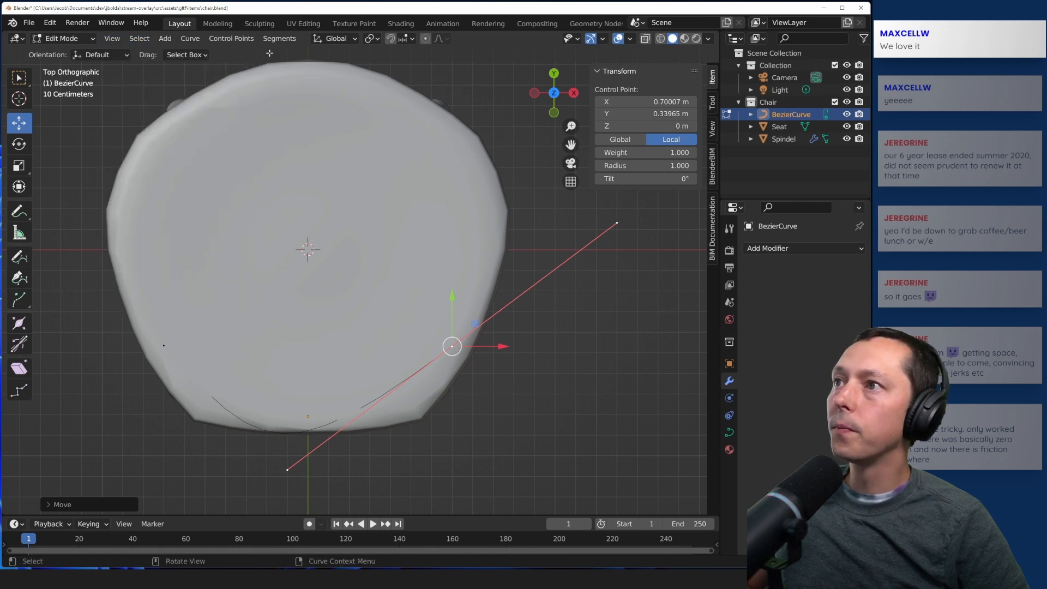
{"action": "left_click", "coordinate": [218, 39]}
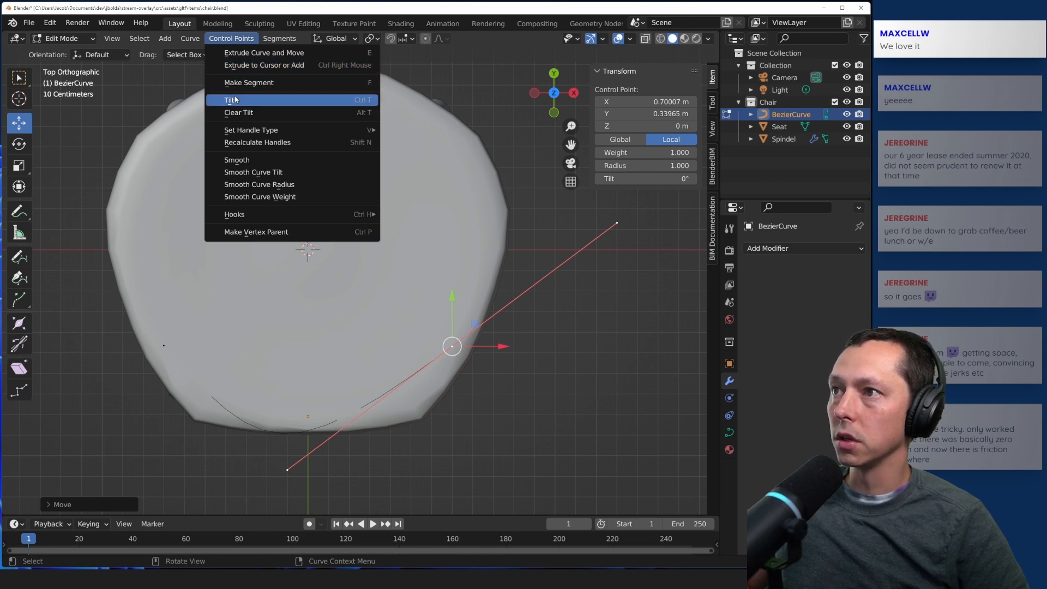
{"action": "mouse_move", "coordinate": [312, 131]}
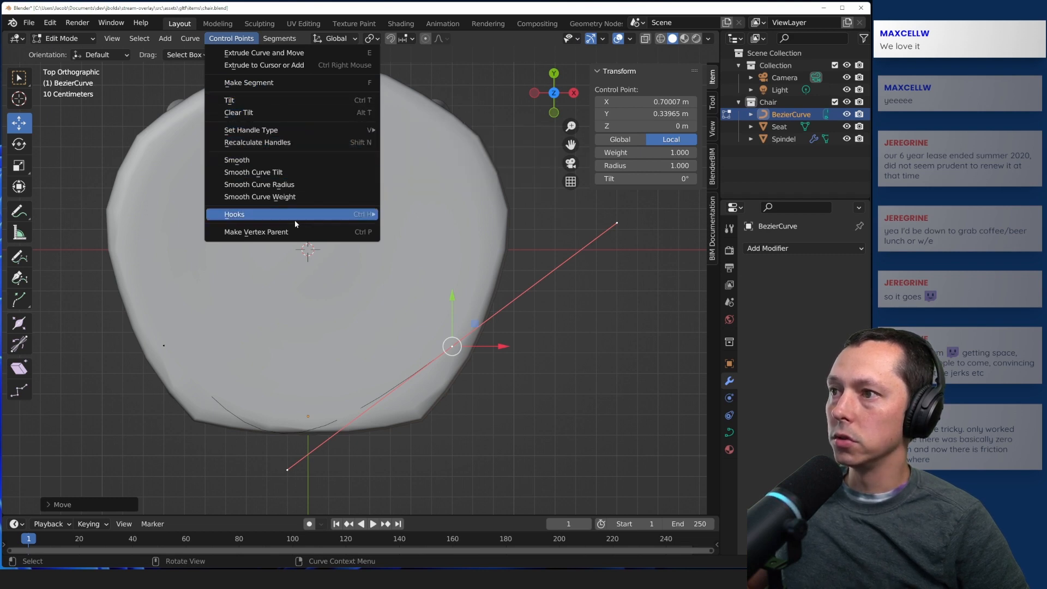
{"action": "mouse_move", "coordinate": [278, 41]}
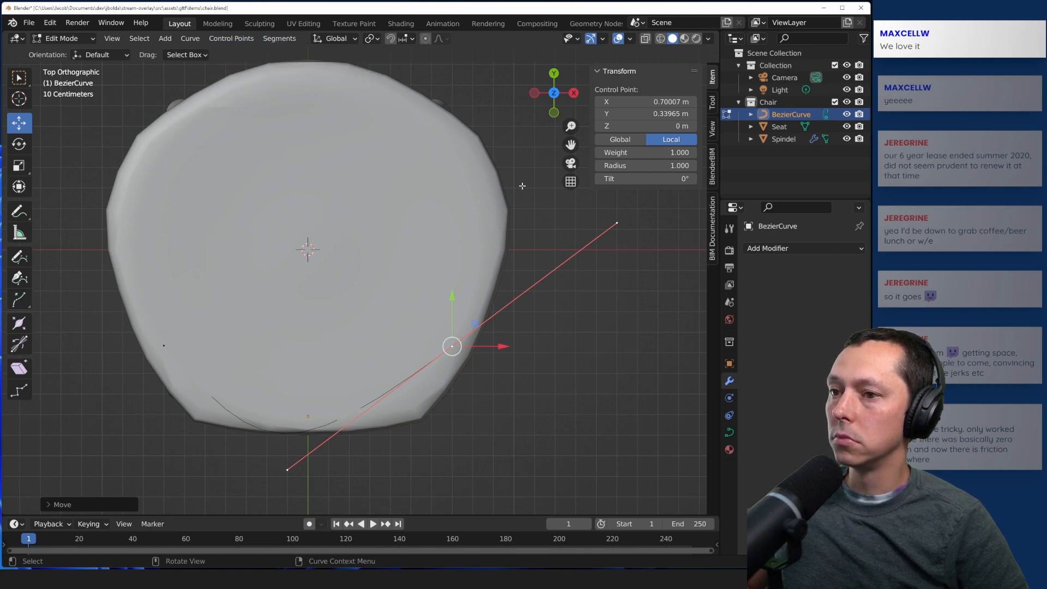
{"action": "left_click", "coordinate": [635, 369]}
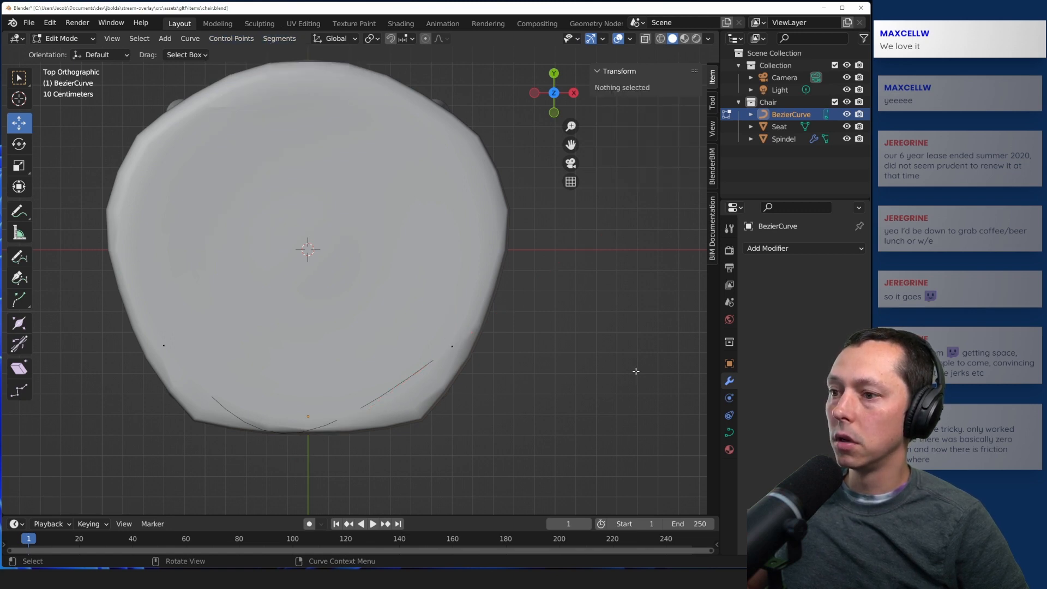
{"action": "left_click", "coordinate": [101, 55]}
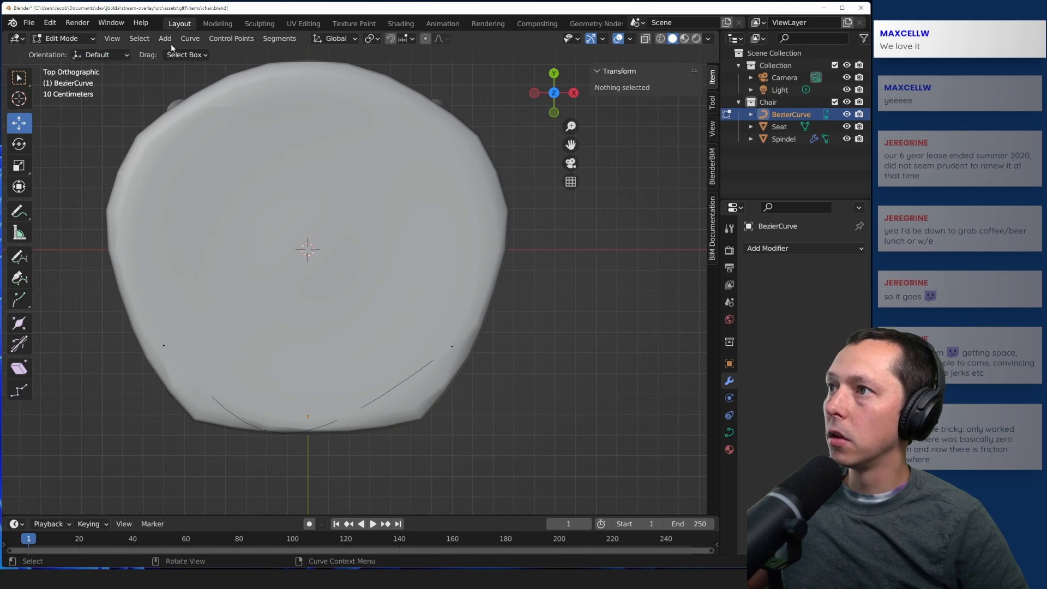
{"action": "left_click", "coordinate": [185, 55]}
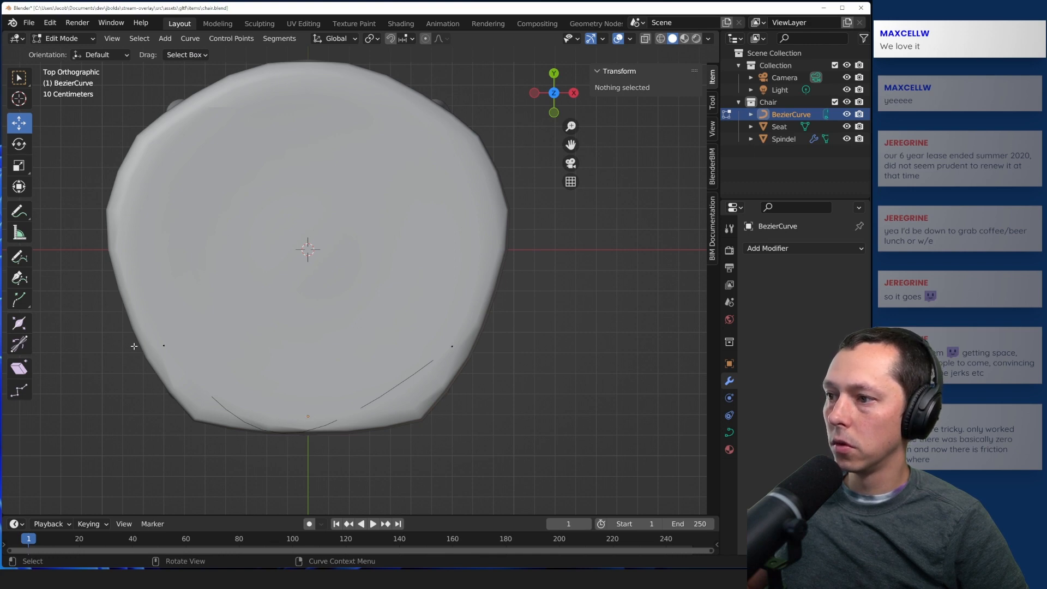
{"action": "left_click", "coordinate": [163, 345]}
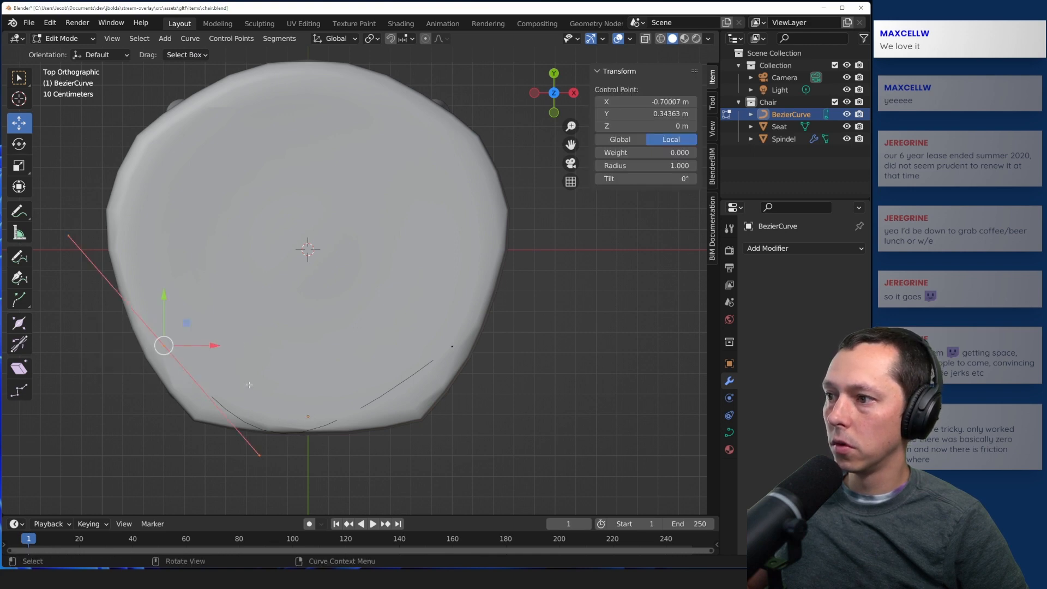
{"action": "right_click", "coordinate": [161, 349]}
{"action": "right_click", "coordinate": [264, 356]}
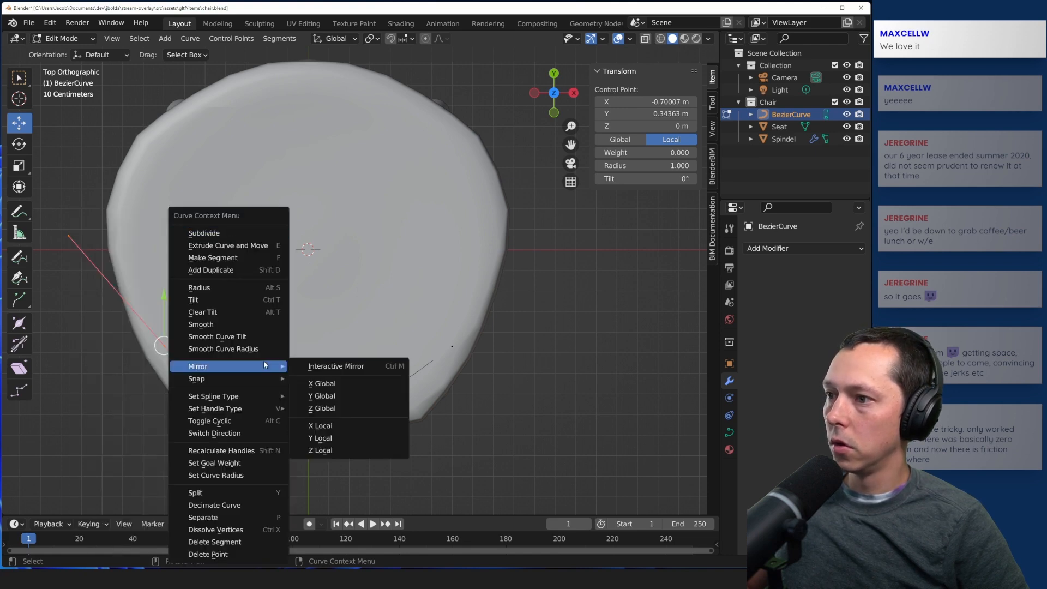
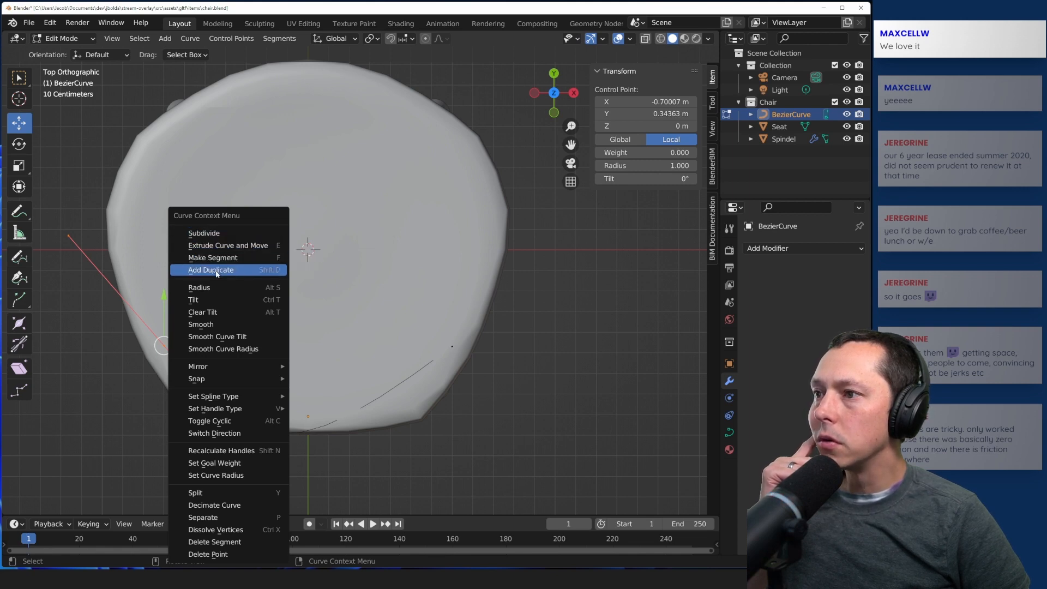
{"action": "left_click", "coordinate": [285, 455]}
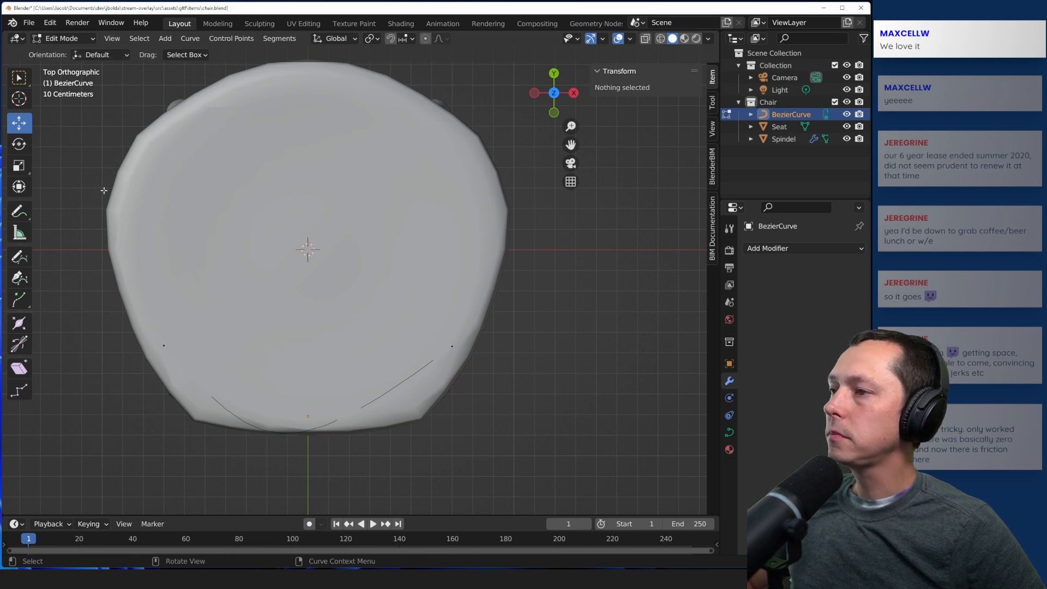
- Inspect the seat's mesh and its editing options in Edit Mode, returning to Object Mode with nothing selected
{"action": "key", "text": "Tab"}
{"action": "left_click", "coordinate": [170, 262]}
{"action": "key", "text": "Tab"}
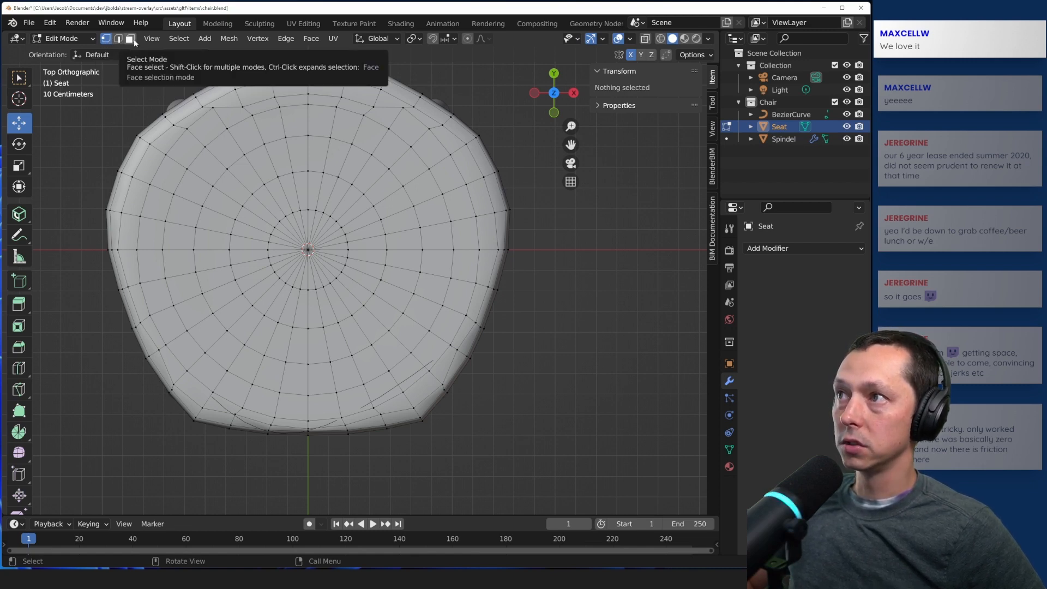
{"action": "key", "text": "Tab"}
{"action": "left_click", "coordinate": [305, 485]}
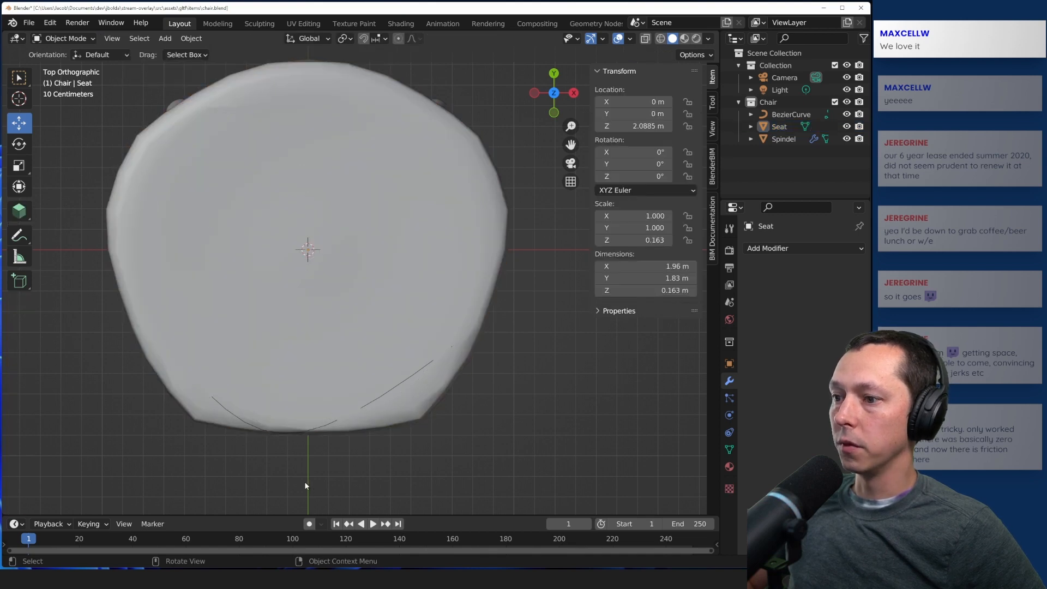
- Rename the Bezier curve object as Backrest
{"action": "left_click", "coordinate": [273, 432]}
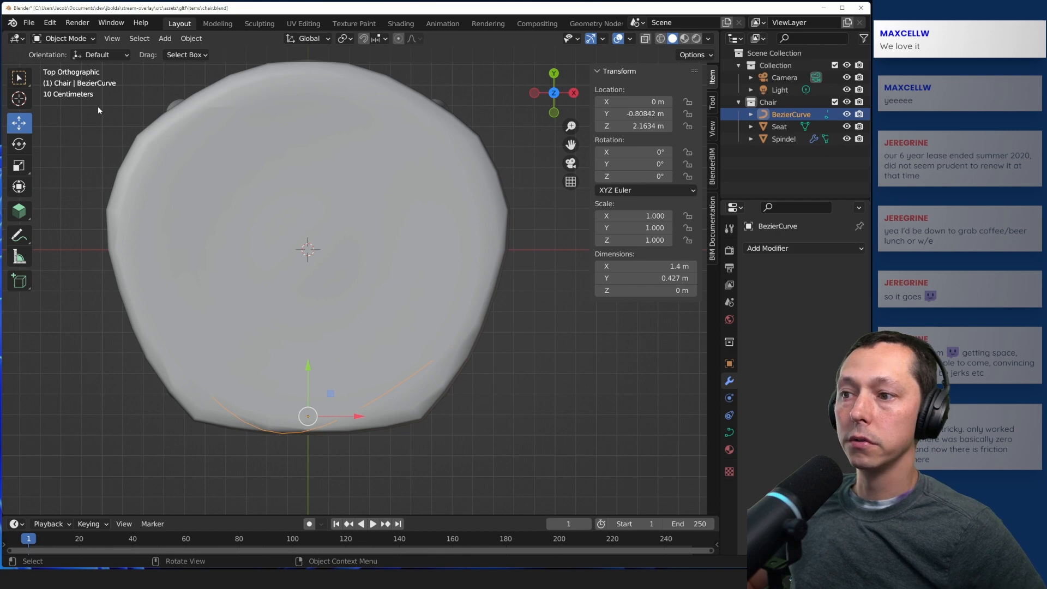
{"action": "double_click", "coordinate": [791, 114]}
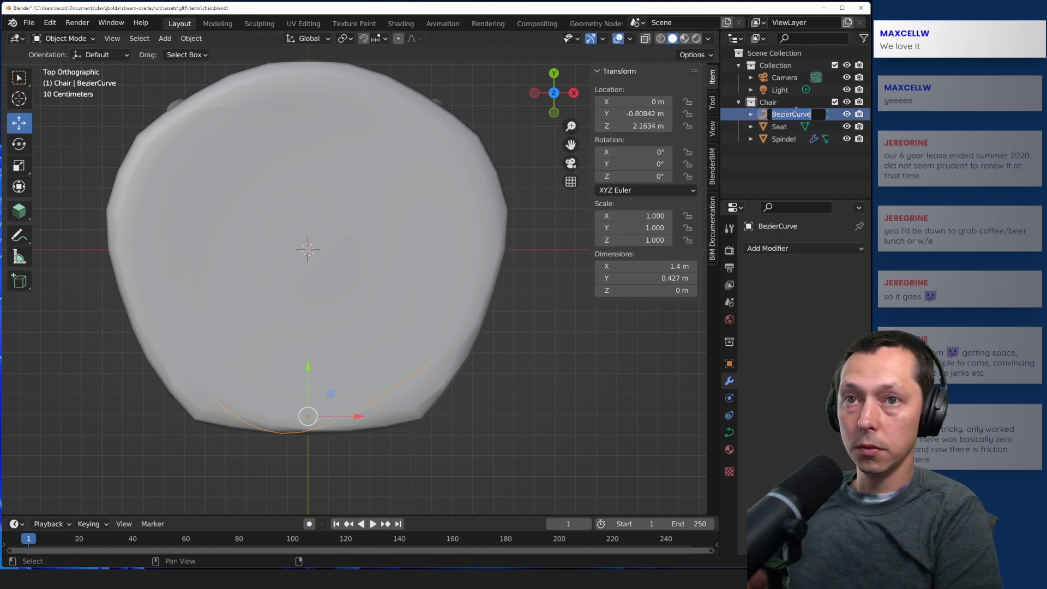
{"action": "type", "text": "Backrest"}
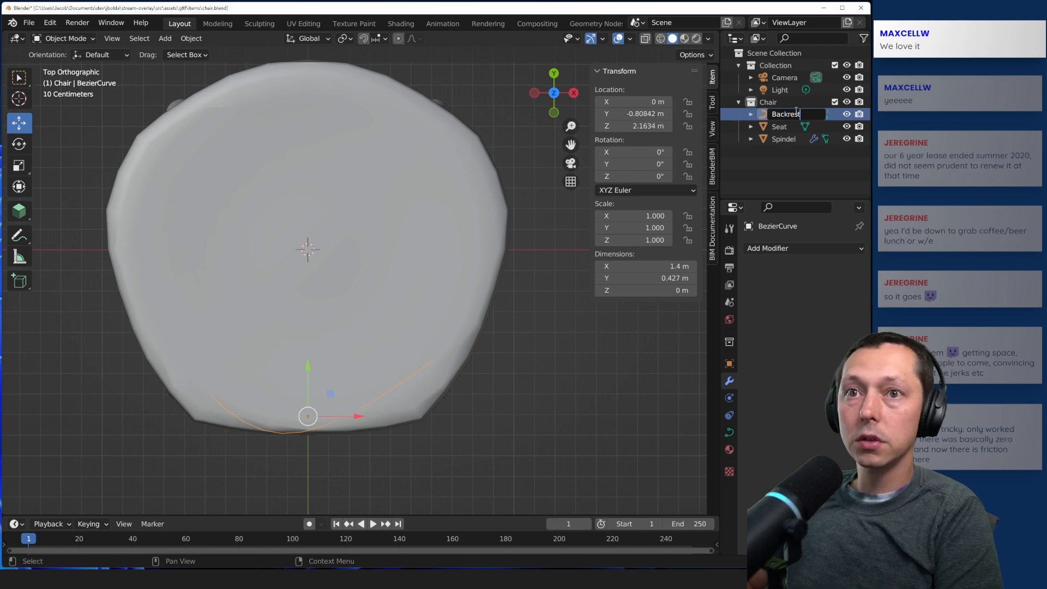
{"action": "key", "text": "Return"}
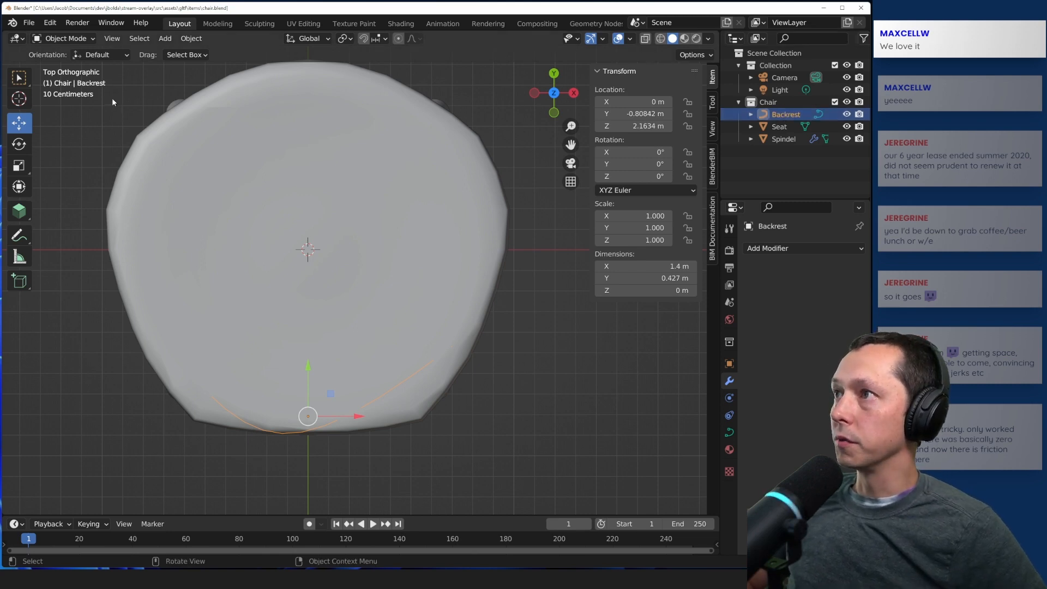
- Try to add another Bezier spline inside the Backrest curve
{"action": "key", "text": "Tab"}
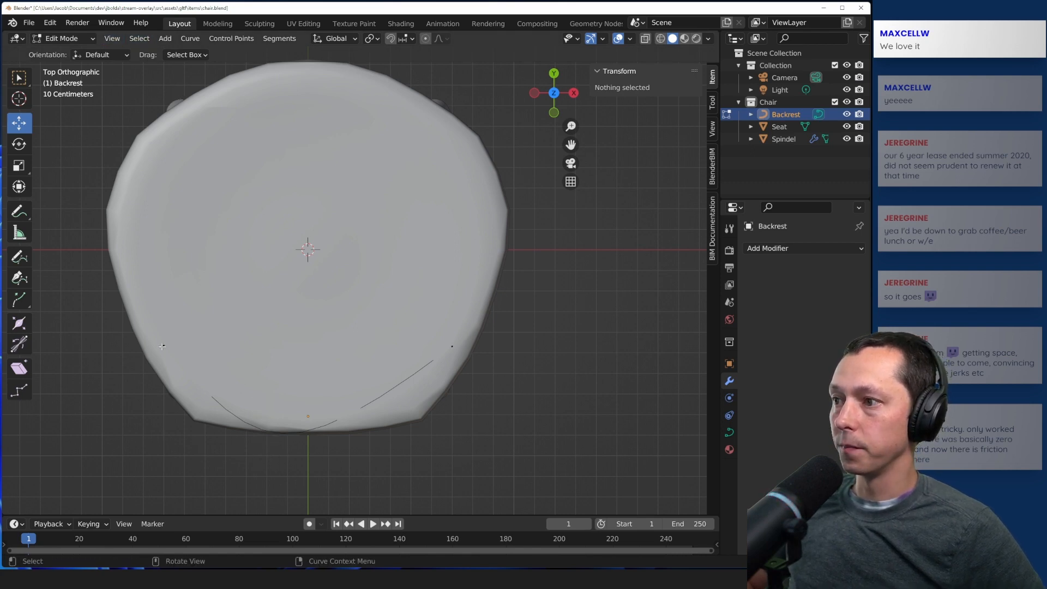
{"action": "left_click", "coordinate": [162, 346]}
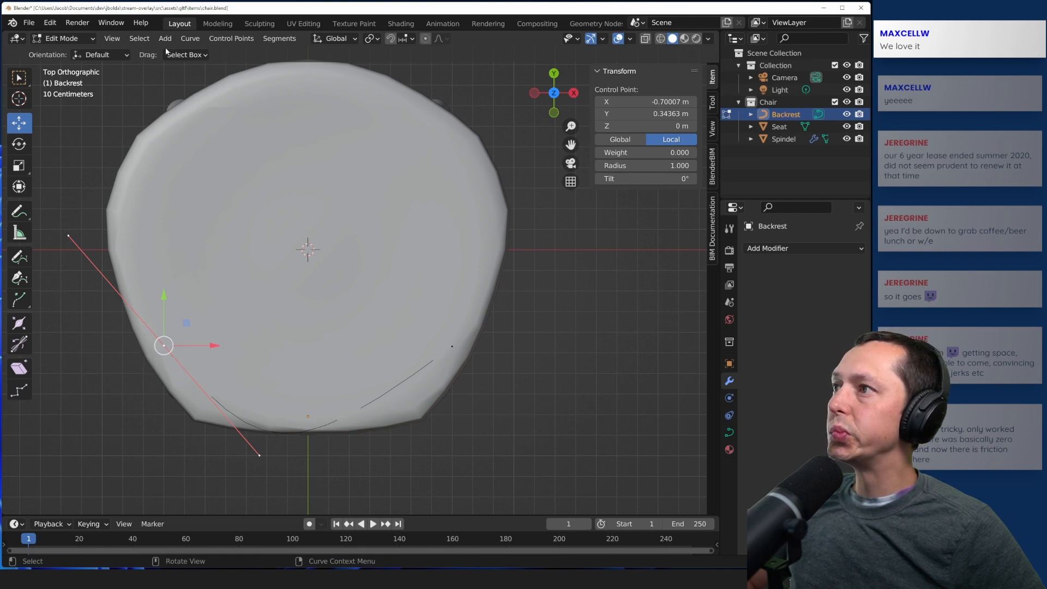
{"action": "left_click", "coordinate": [248, 39]}
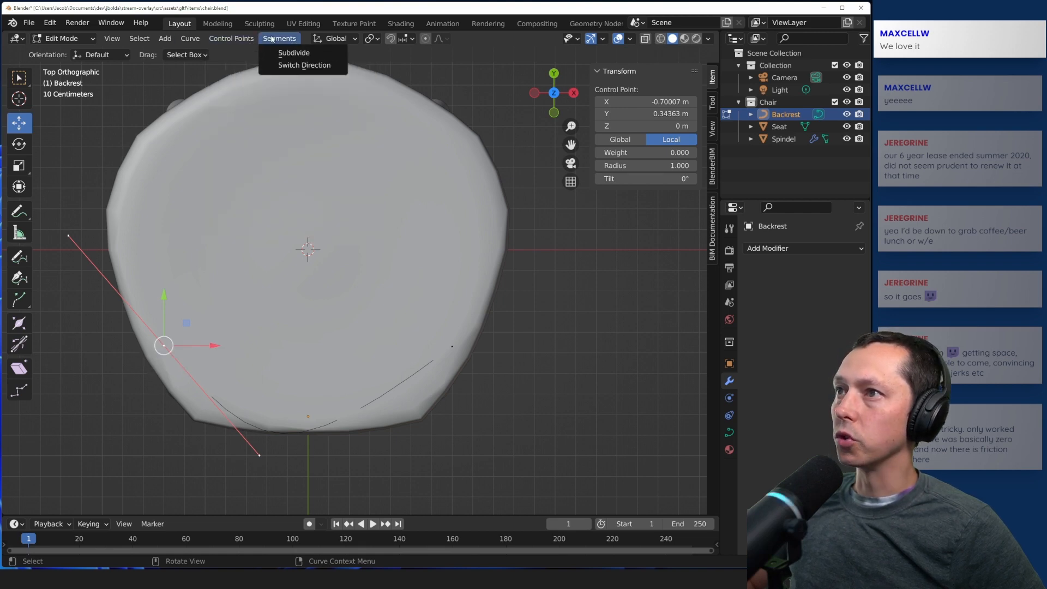
{"action": "mouse_move", "coordinate": [141, 41]}
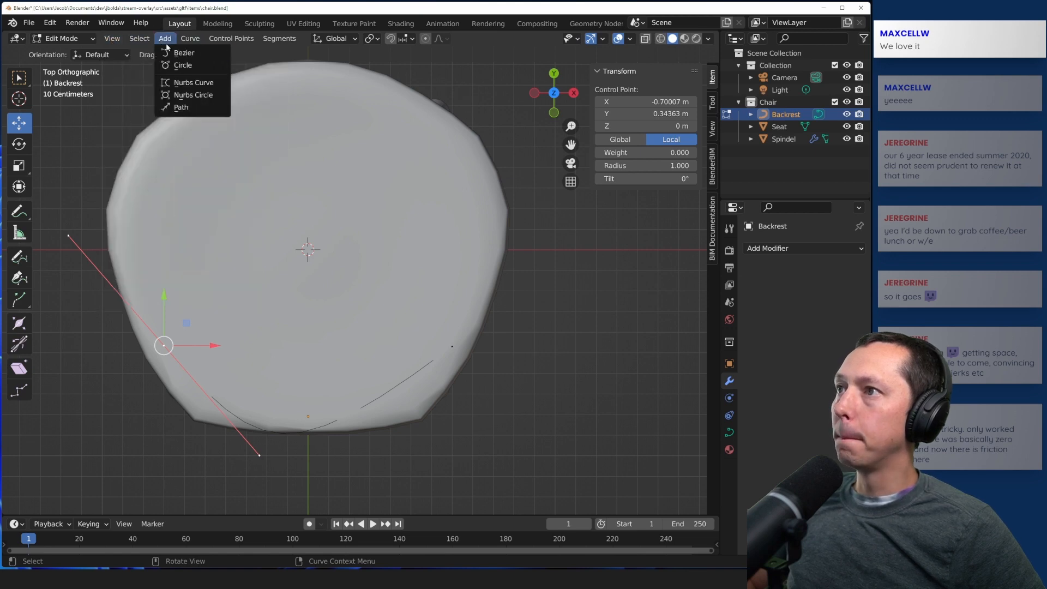
{"action": "left_click", "coordinate": [173, 53]}
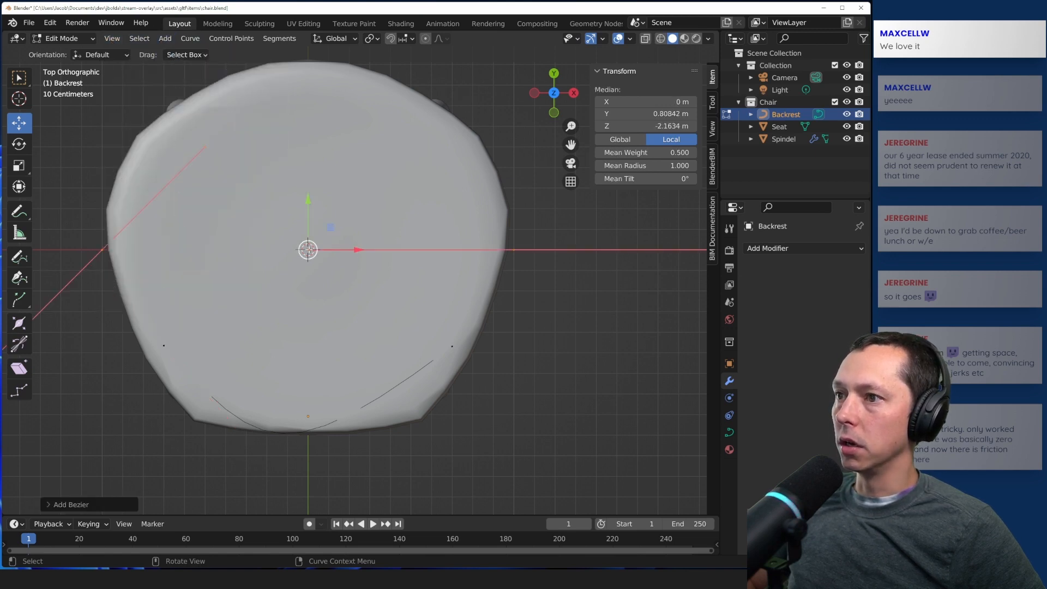
{"action": "middle_click_drag", "start_coordinate": [277, 500], "coordinate": [269, 426]}
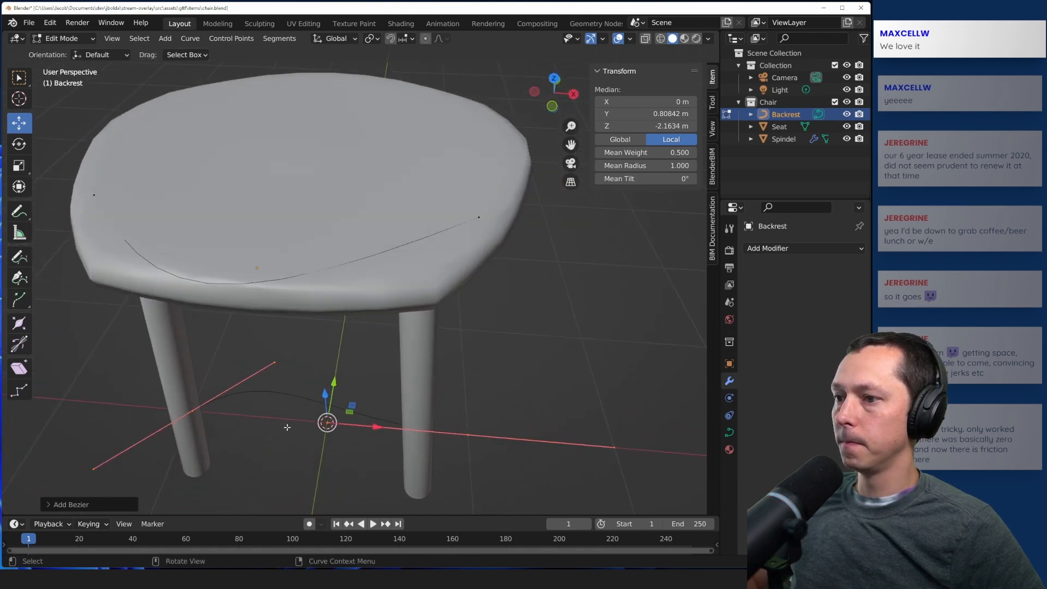
{"action": "key", "text": "Tab"}
{"action": "left_click", "coordinate": [259, 475]}
{"action": "left_click", "coordinate": [286, 392]}
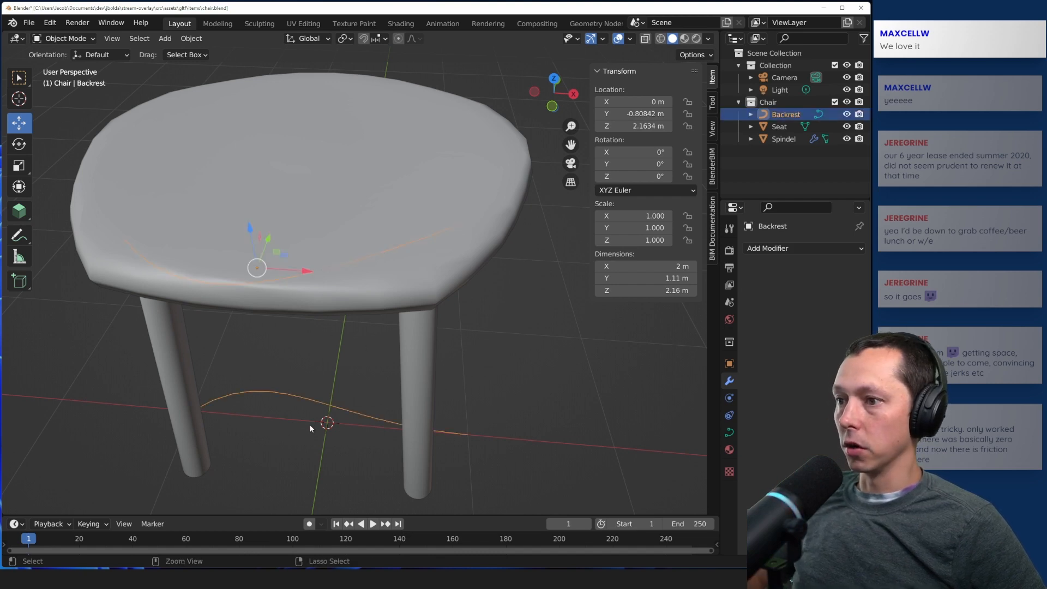
{"action": "key", "text": "ctrl+z"}
{"action": "key", "text": "ctrl+z"}
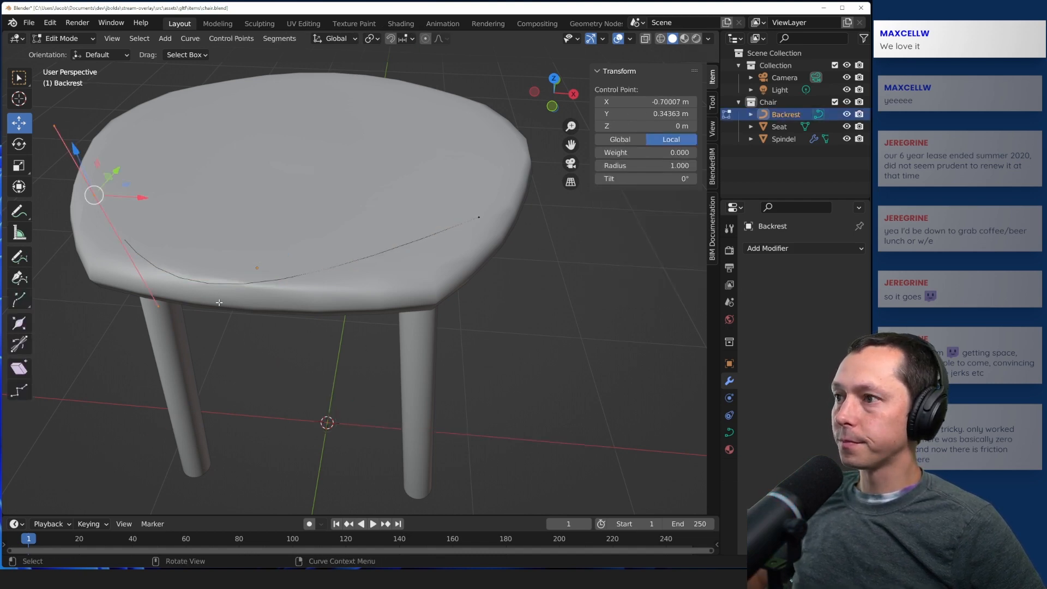
- Try moving the curve's negative-X end control point inward along X to about -0.20 m
{"action": "middle_click_drag", "start_coordinate": [302, 427], "coordinate": [305, 457]}
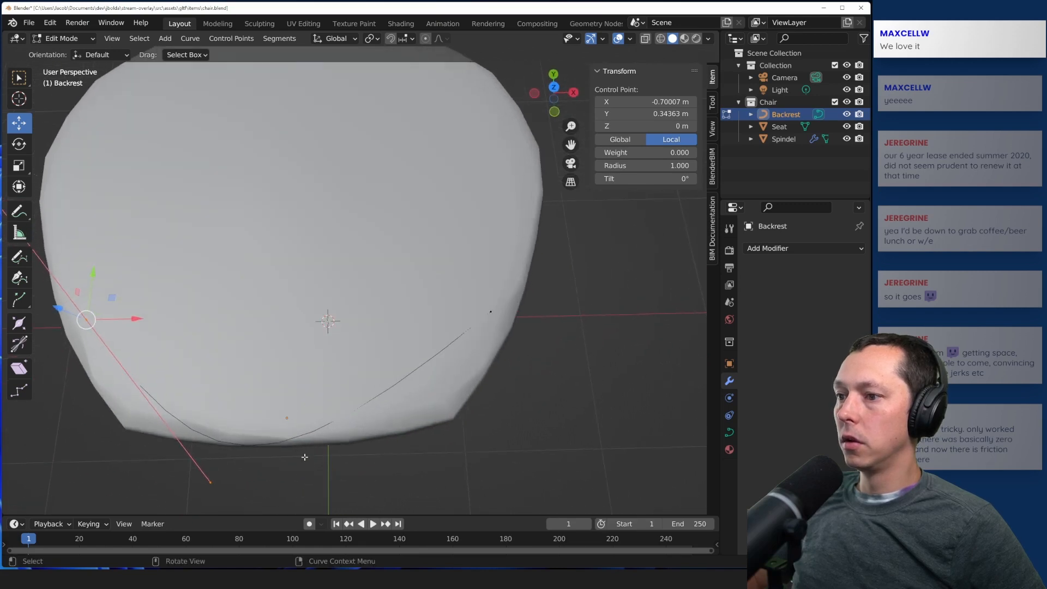
{"action": "left_click", "coordinate": [251, 446]}
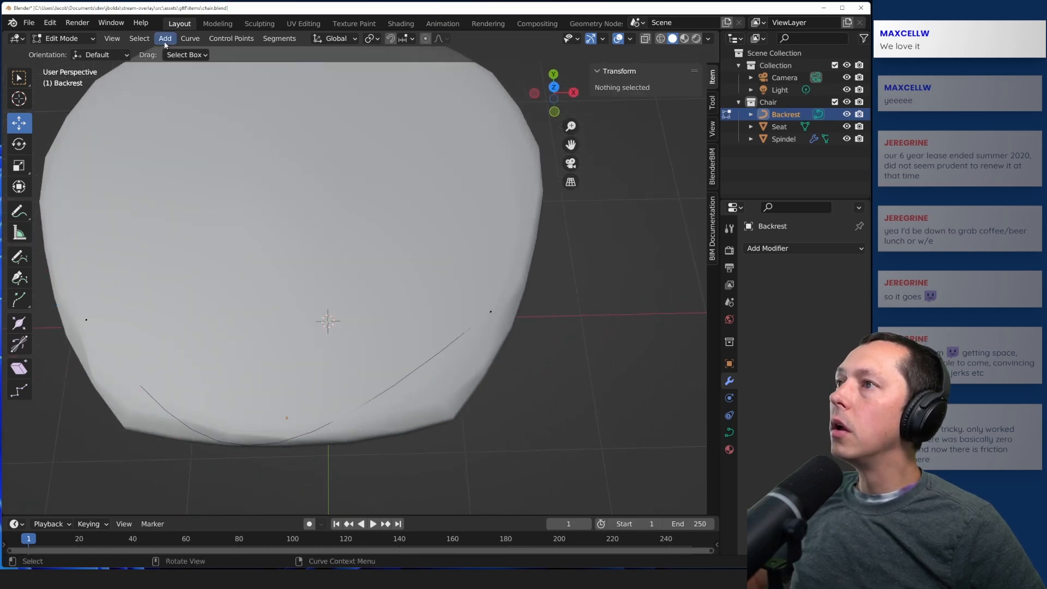
{"action": "left_click", "coordinate": [181, 39]}
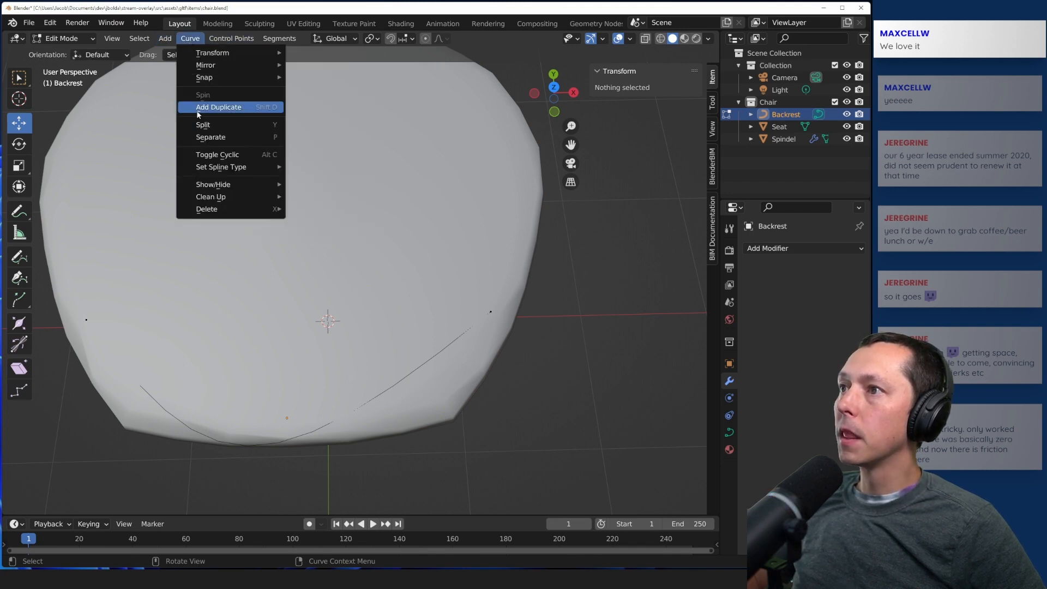
{"action": "scroll", "coordinate": [318, 396], "scroll_direction": "down", "scroll_amount": 1}
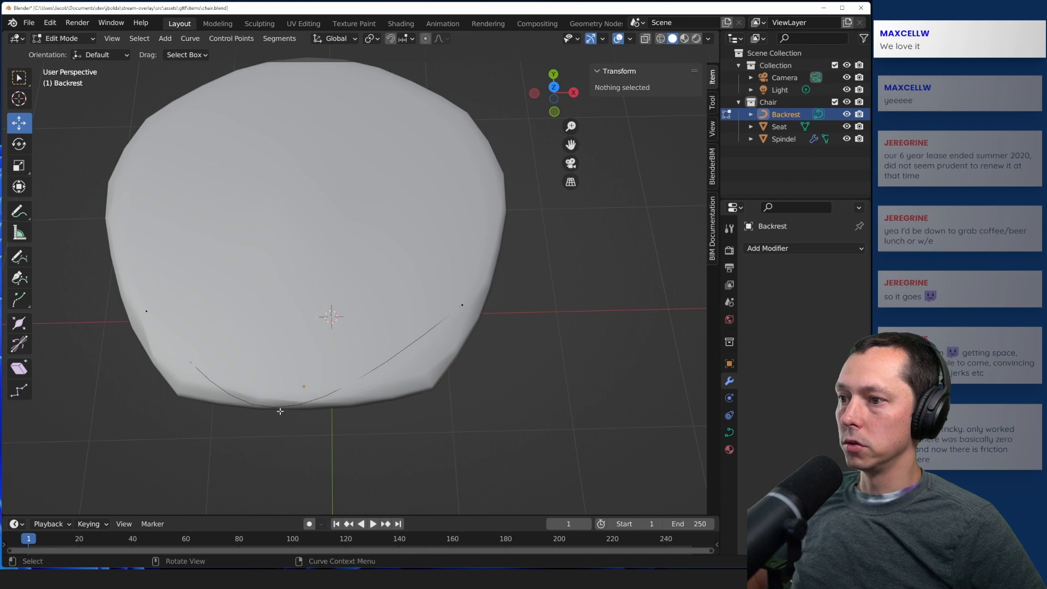
{"action": "left_click", "coordinate": [147, 314]}
{"action": "key", "text": "g"}
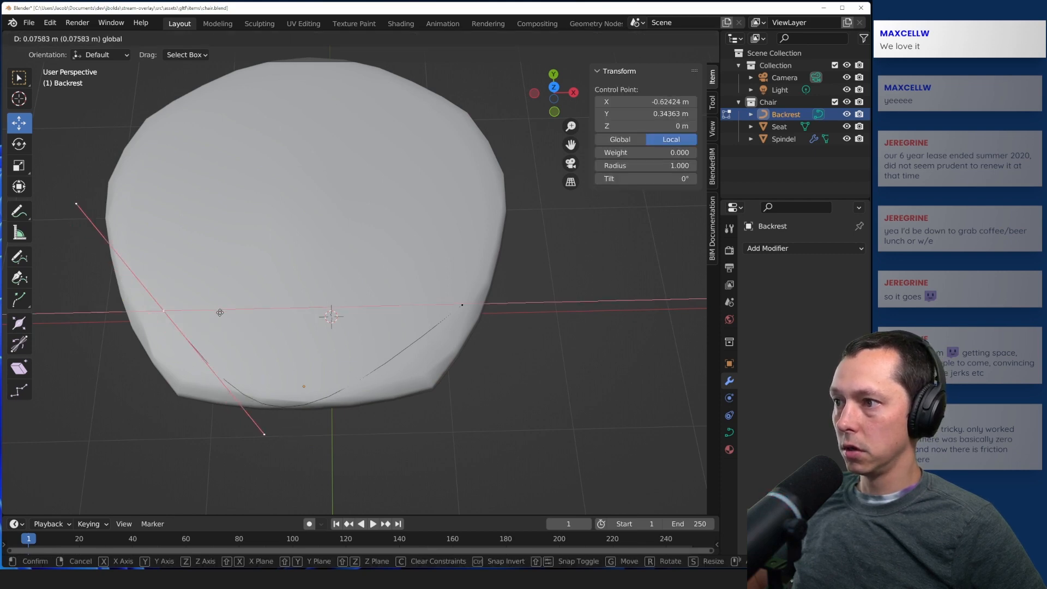
{"action": "left_click_drag", "start_coordinate": [314, 311], "coordinate": [315, 311]}
{"action": "left_click", "coordinate": [299, 496]}
{"action": "middle_click_drag", "start_coordinate": [276, 470], "coordinate": [218, 376]}
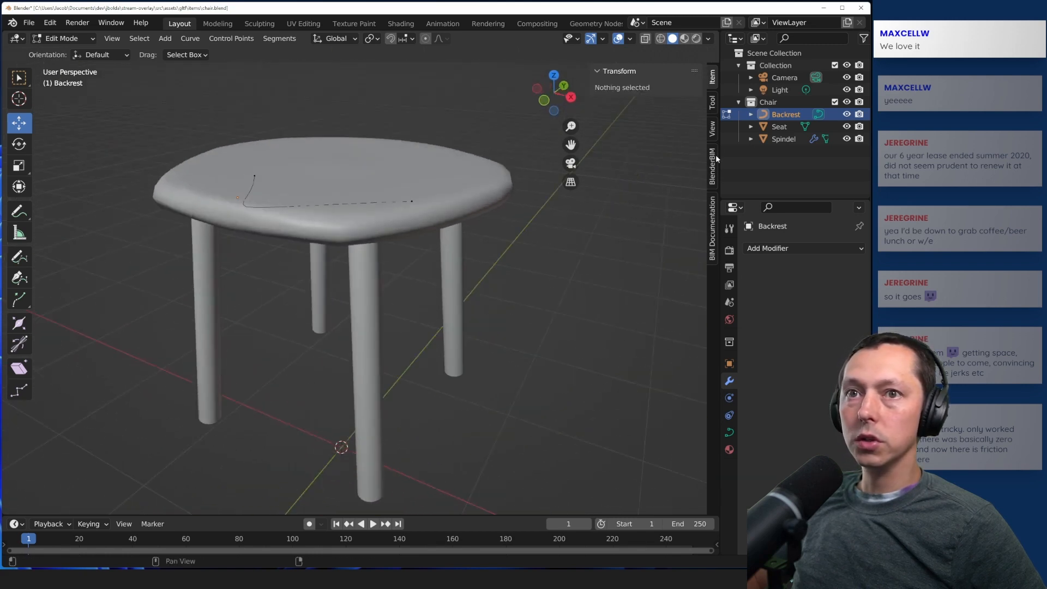
{"action": "left_click", "coordinate": [751, 114]}
{"action": "left_click_drag", "start_coordinate": [207, 155], "coordinate": [269, 210]}
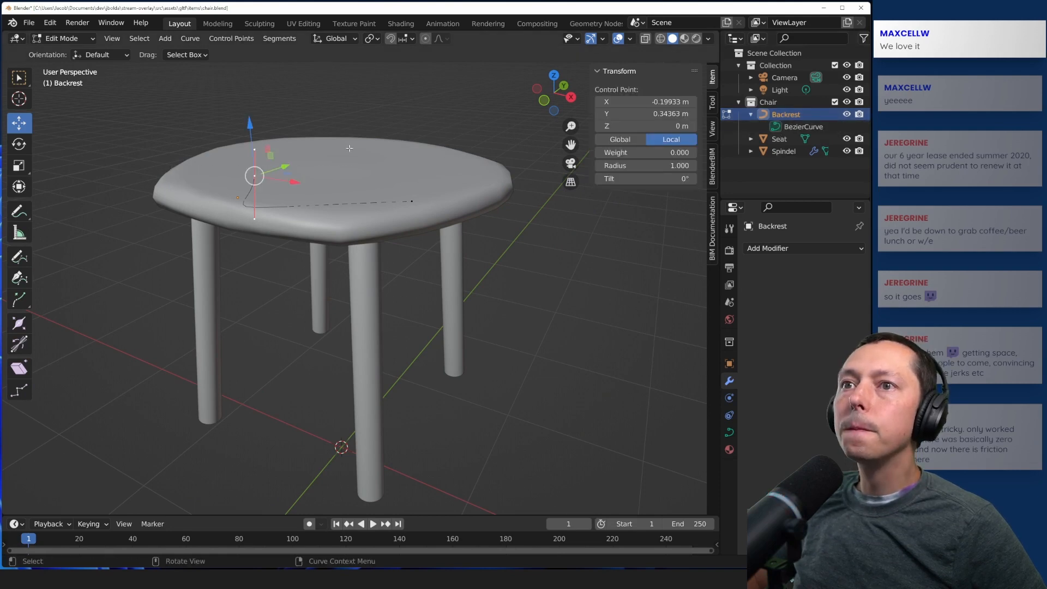
{"action": "key", "text": "ctrl+z"}
{"action": "key", "text": "ctrl+z"}
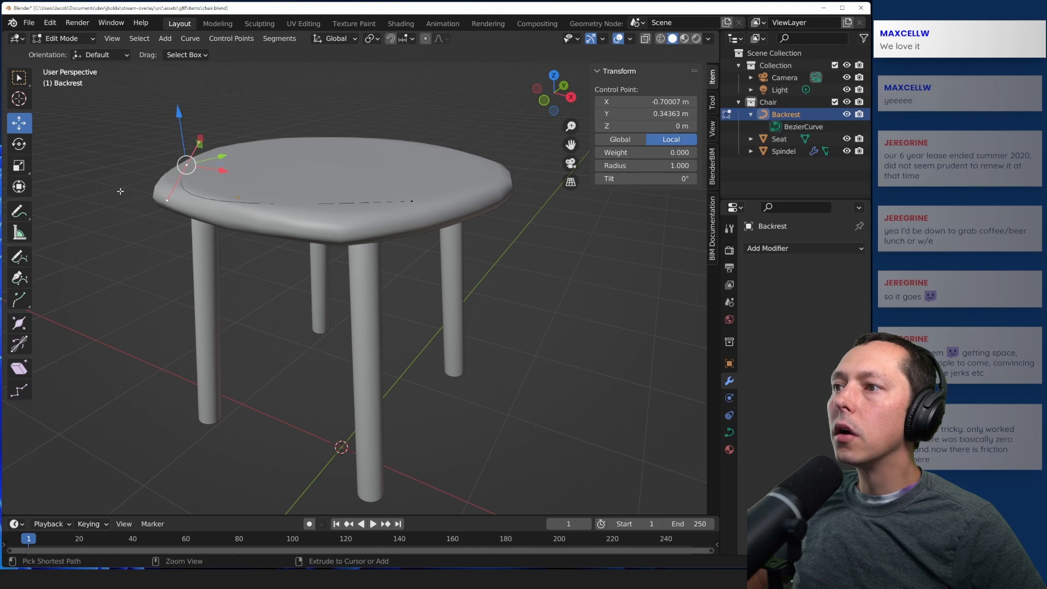
- Subdivide the Backrest curve's segment between its two end control points
{"action": "left_click", "coordinate": [120, 191]}
{"action": "left_click_drag", "start_coordinate": [166, 134], "coordinate": [392, 285]}
{"action": "middle_click_drag", "start_coordinate": [231, 337], "coordinate": [240, 92]}
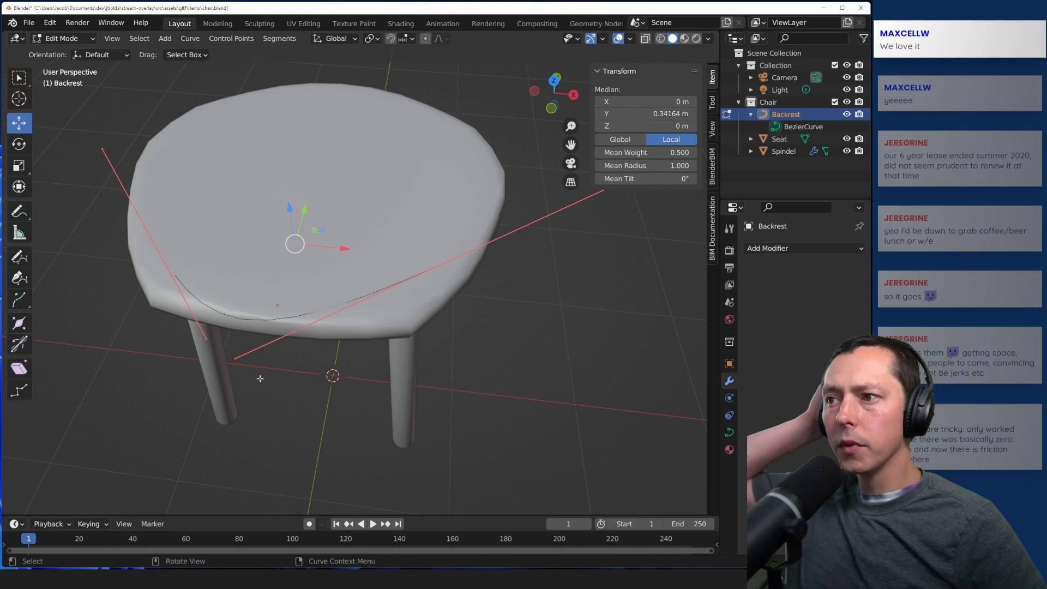
{"action": "left_click", "coordinate": [264, 398]}
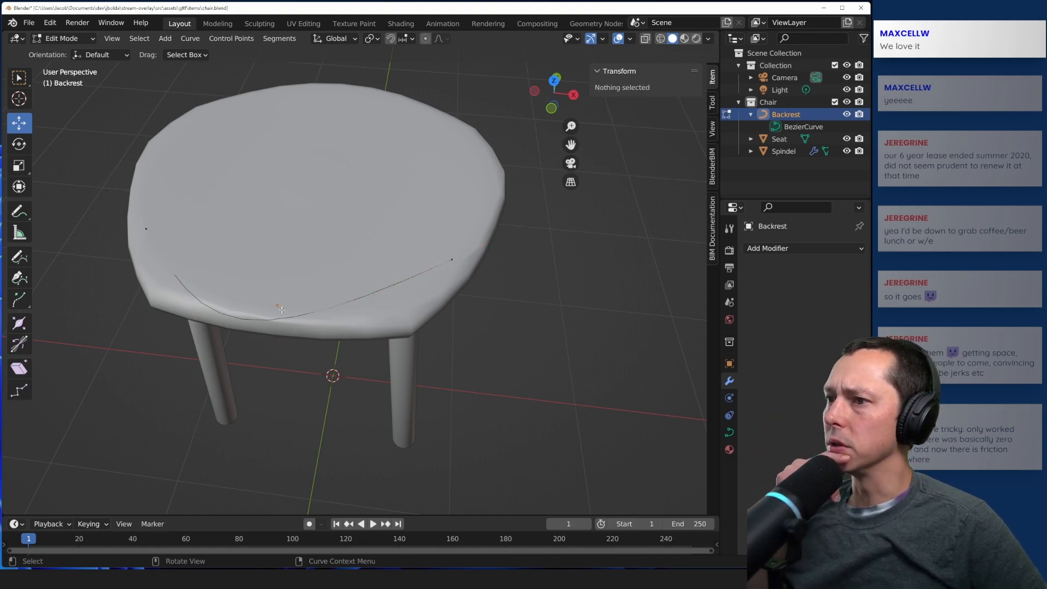
{"action": "left_click", "coordinate": [234, 39]}
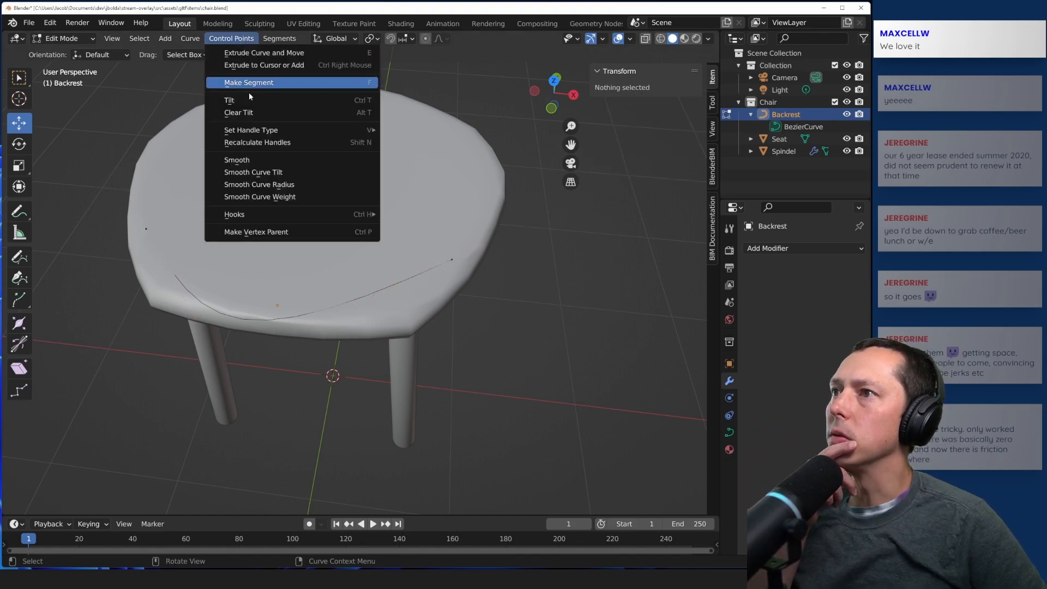
{"action": "left_click_drag", "start_coordinate": [82, 172], "coordinate": [533, 416]}
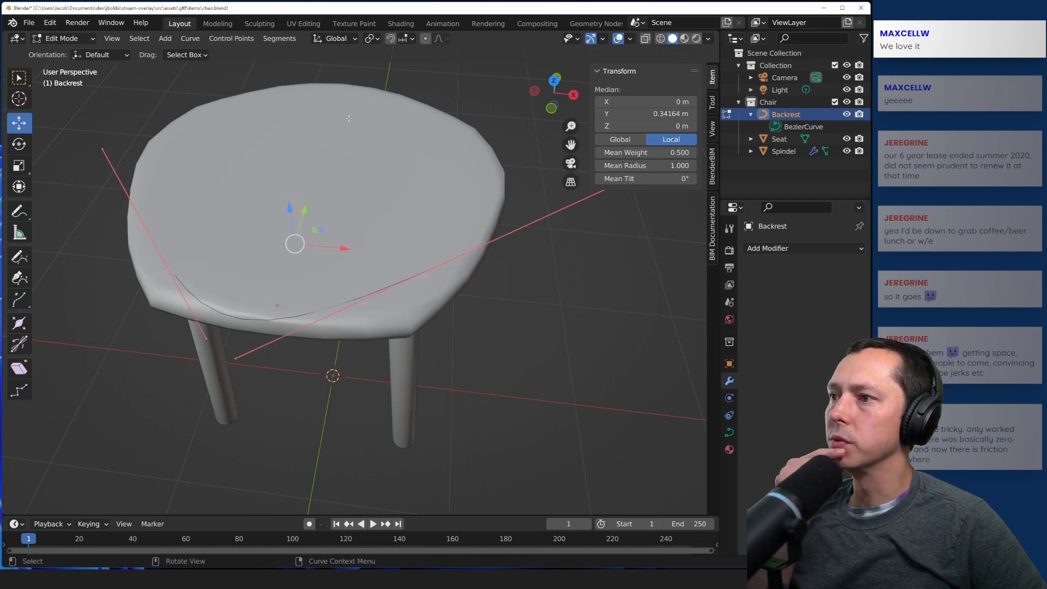
{"action": "left_click", "coordinate": [279, 39]}
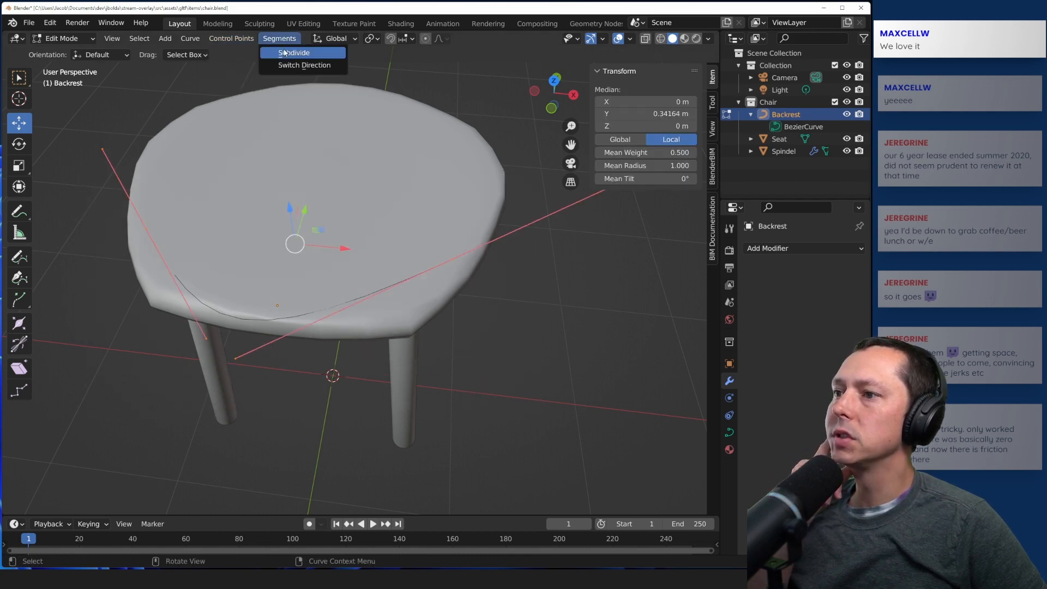
{"action": "left_click", "coordinate": [293, 53]}
{"action": "left_click", "coordinate": [237, 416]}
- In top view, move the new middle control point along Y and X onto the curve's origin, at about Y 0 m
{"action": "middle_click_drag", "start_coordinate": [275, 341], "coordinate": [338, 429]}
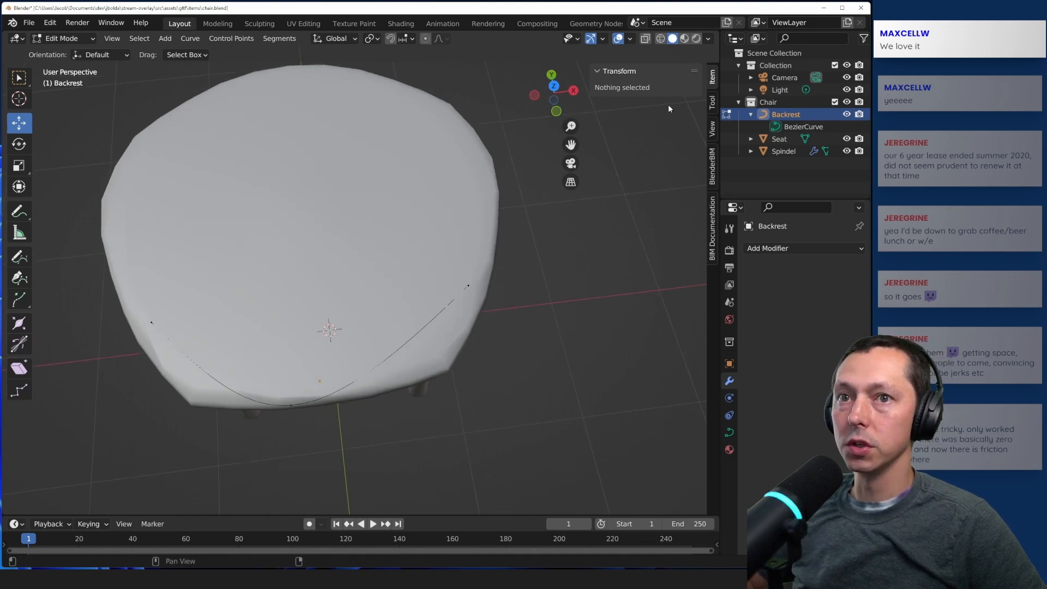
{"action": "left_click", "coordinate": [553, 86]}
{"action": "left_click_drag", "start_coordinate": [286, 388], "coordinate": [326, 439]}
{"action": "scroll", "coordinate": [300, 431], "scroll_direction": "up", "scroll_amount": 1}
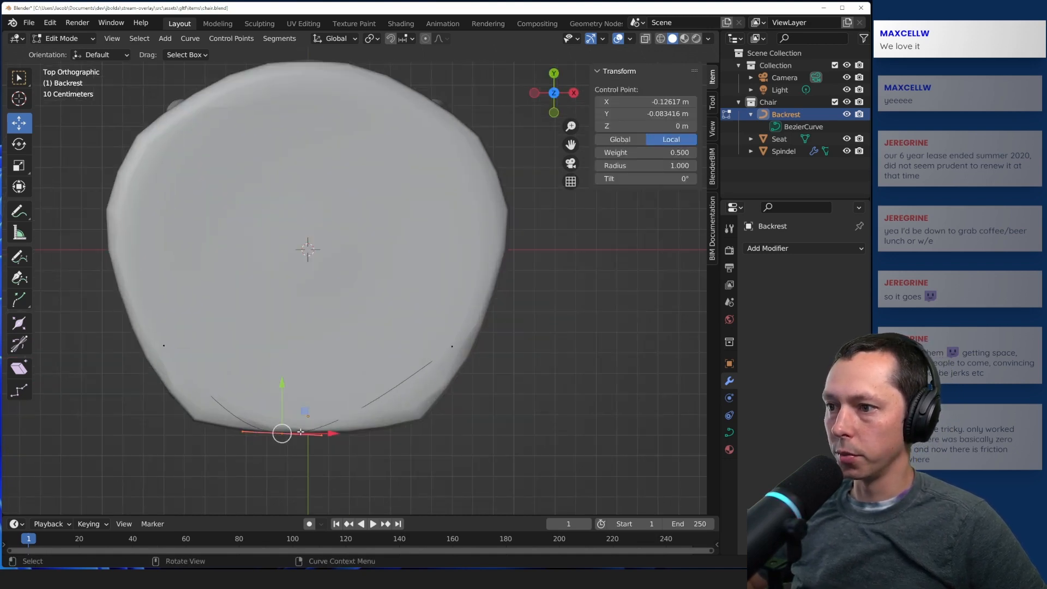
{"action": "left_click_drag", "start_coordinate": [282, 383], "coordinate": [287, 365]}
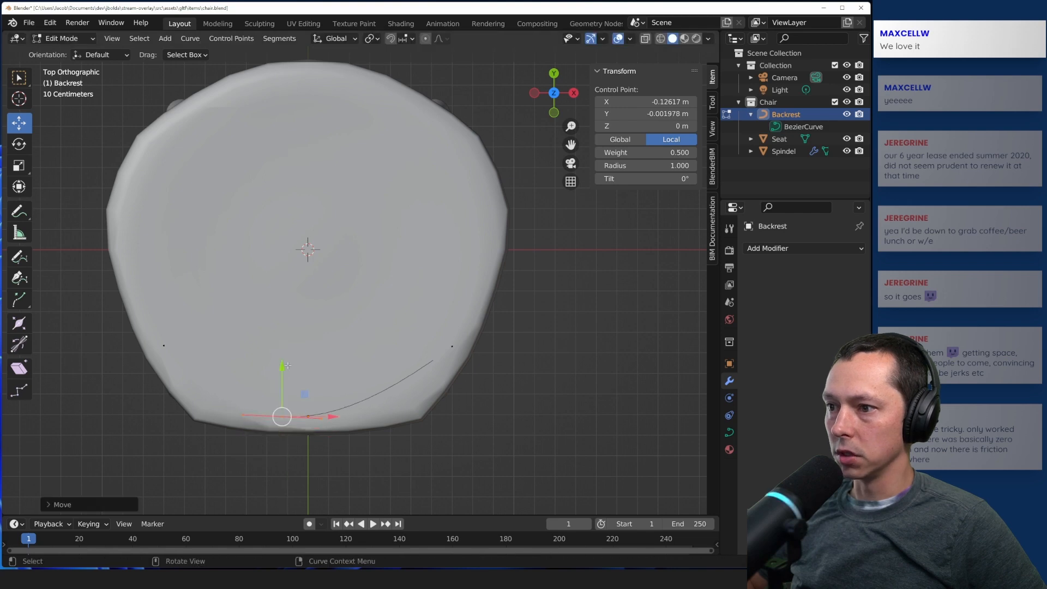
{"action": "left_click_drag", "start_coordinate": [333, 416], "coordinate": [358, 416]}
{"action": "left_click", "coordinate": [583, 337]}
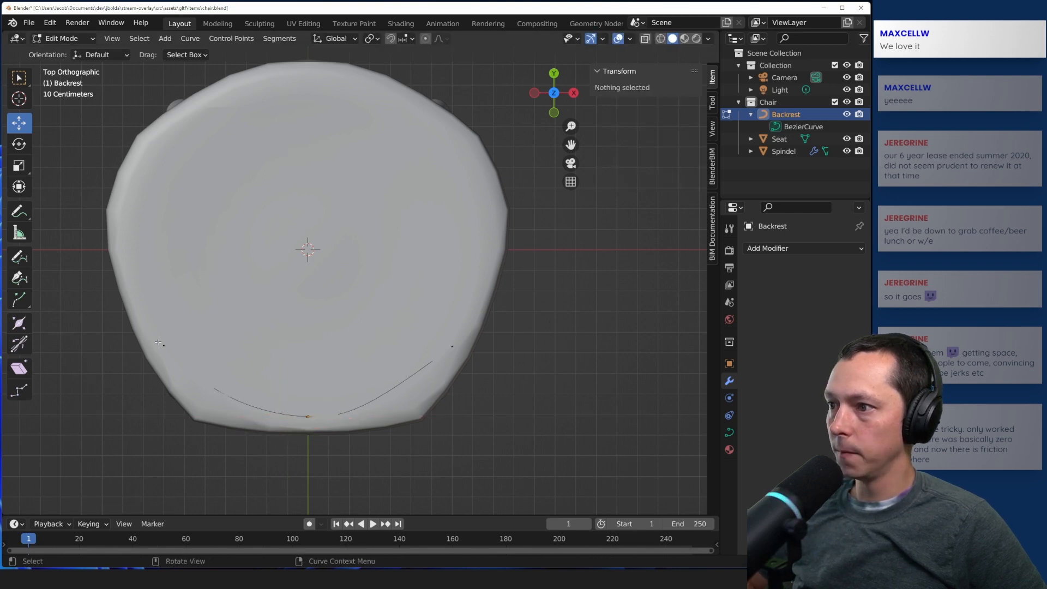
- Subdivide the segment between the negative-X end and the middle point, and move the new control point to about X -0.46 m, Y 0.04 m
{"action": "left_click", "coordinate": [163, 344]}
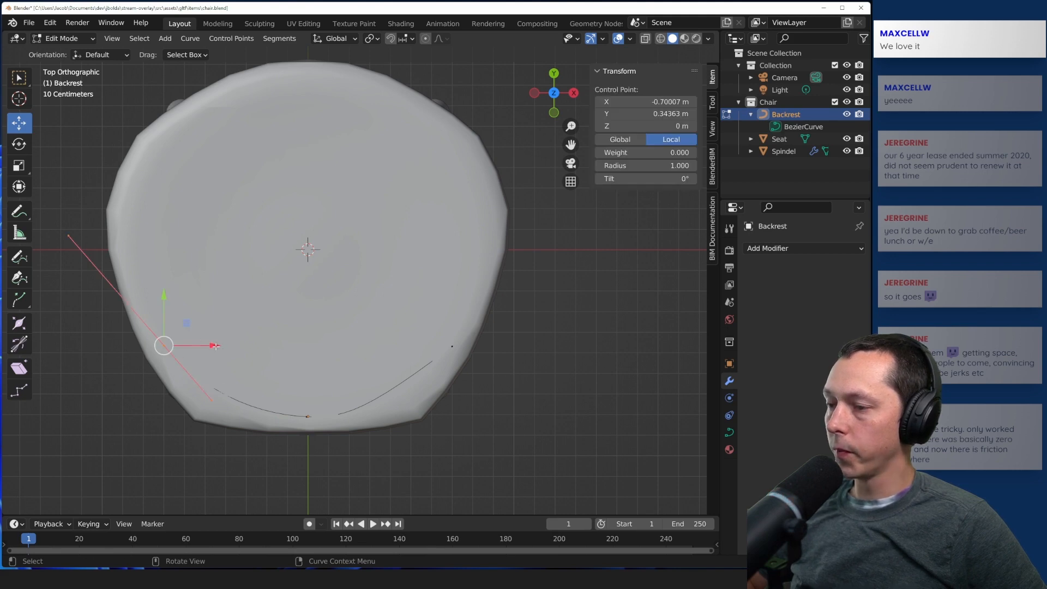
{"action": "left_click_drag", "start_coordinate": [119, 309], "coordinate": [319, 438]}
{"action": "left_click", "coordinate": [231, 38]}
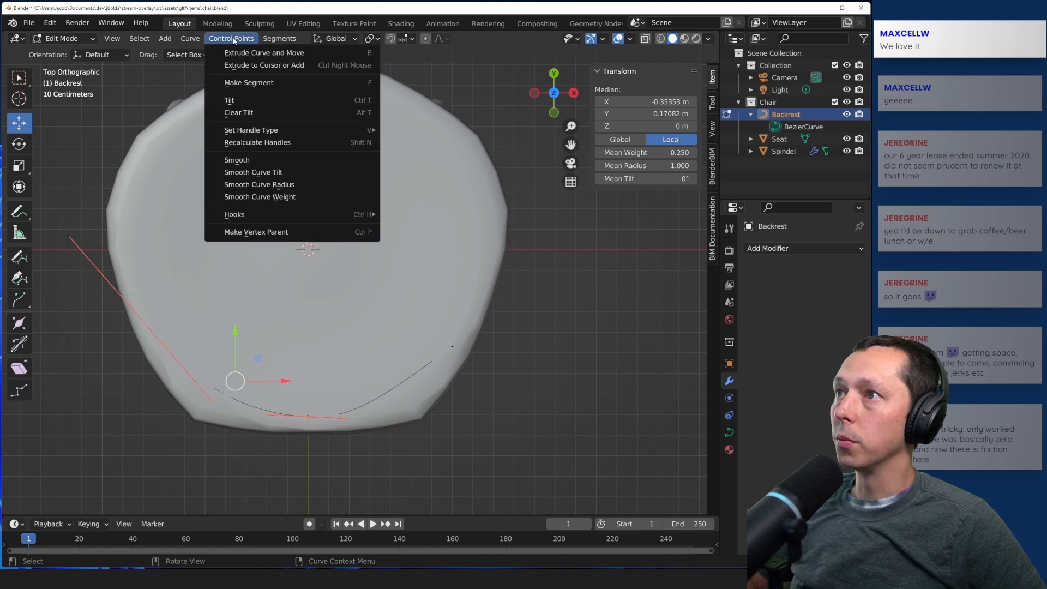
{"action": "left_click", "coordinate": [283, 52]}
{"action": "left_click", "coordinate": [263, 409]}
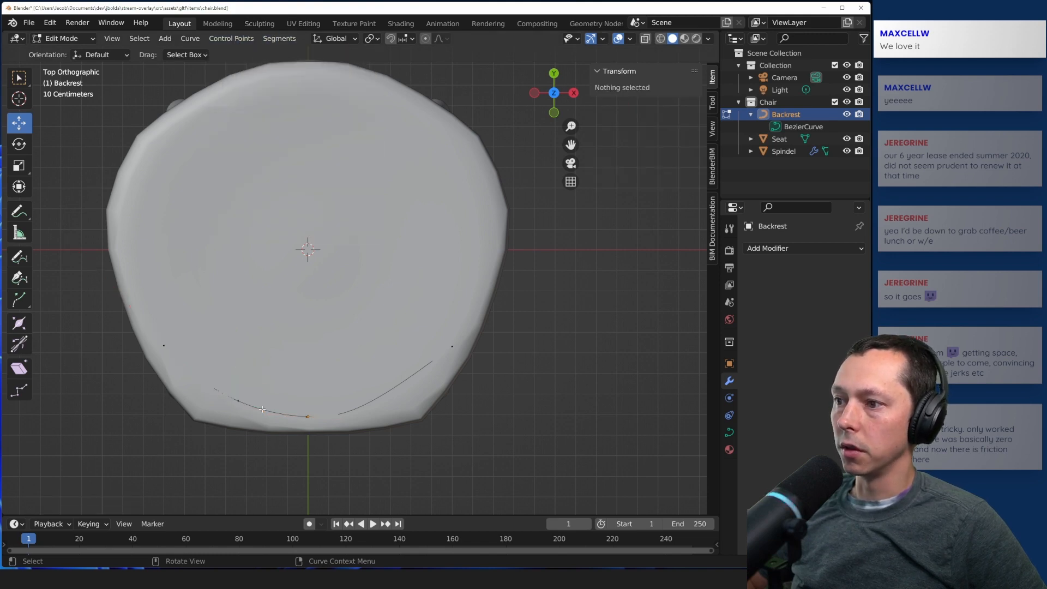
{"action": "left_click", "coordinate": [238, 400]}
{"action": "left_click_drag", "start_coordinate": [293, 401], "coordinate": [264, 405]}
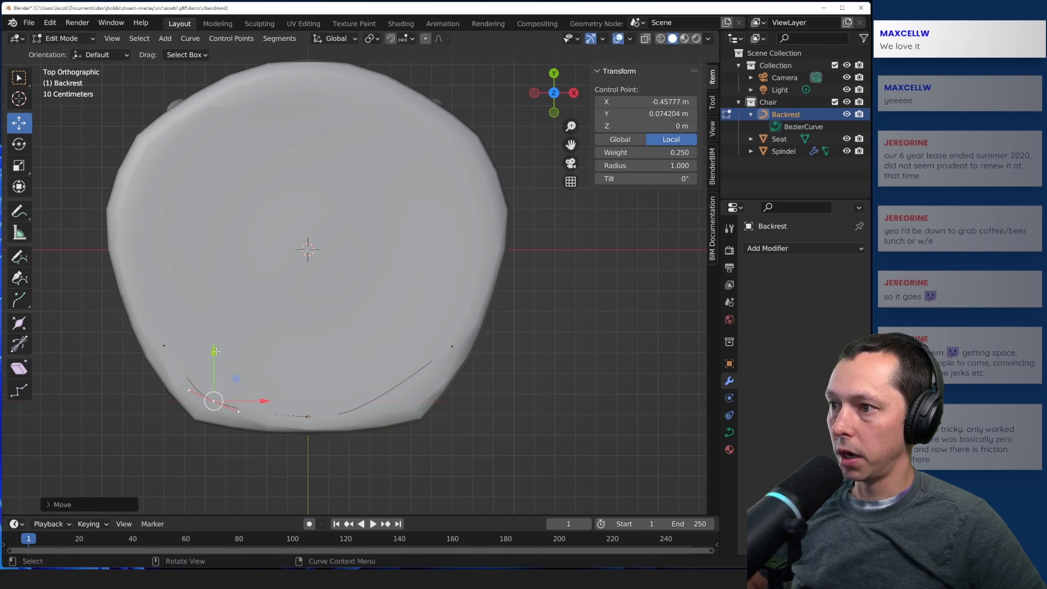
{"action": "left_click_drag", "start_coordinate": [215, 353], "coordinate": [215, 360]}
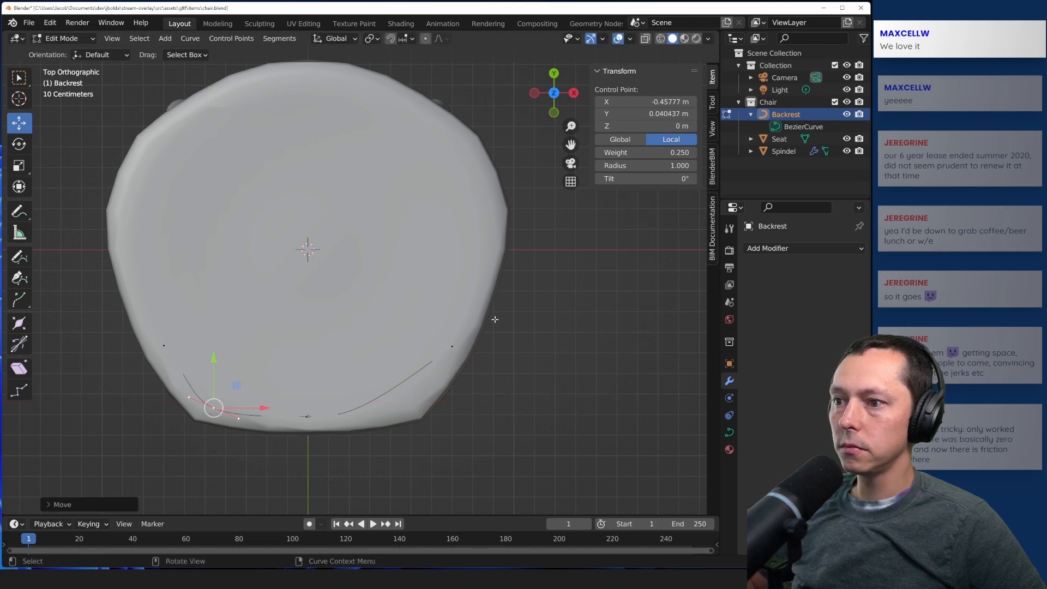
- Subdivide the segment between the middle and positive-X end points, and shift the new control point outward along X towards the seat's corner
{"action": "left_click_drag", "start_coordinate": [495, 319], "coordinate": [298, 433]}
{"action": "left_click", "coordinate": [279, 39]}
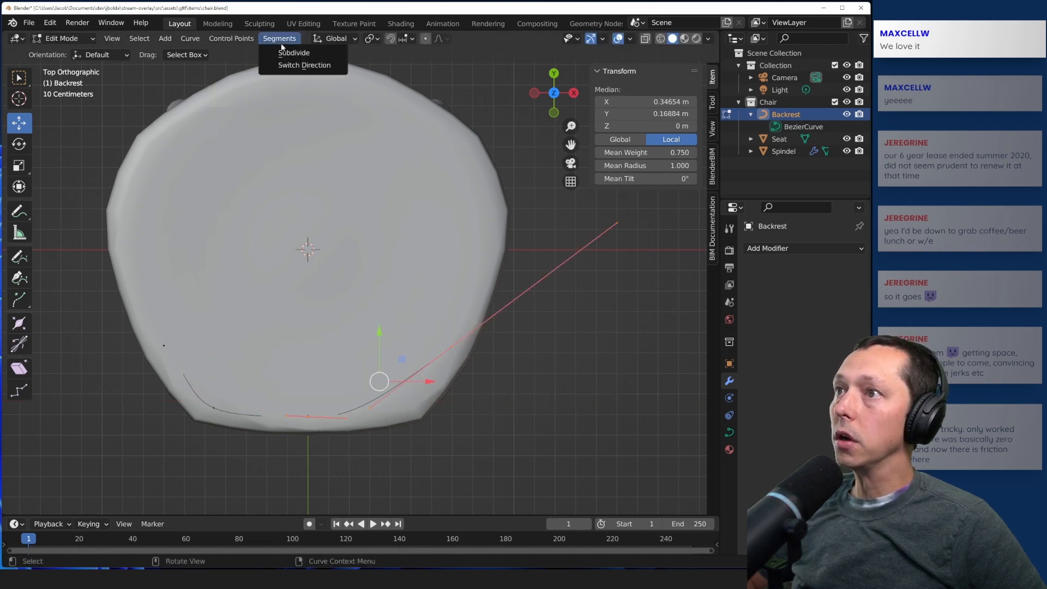
{"action": "left_click", "coordinate": [285, 52]}
{"action": "left_click", "coordinate": [556, 358]}
{"action": "left_click_drag", "start_coordinate": [387, 319], "coordinate": [361, 444]}
{"action": "left_click_drag", "start_coordinate": [413, 405], "coordinate": [442, 406]}
{"action": "left_click", "coordinate": [576, 321]}
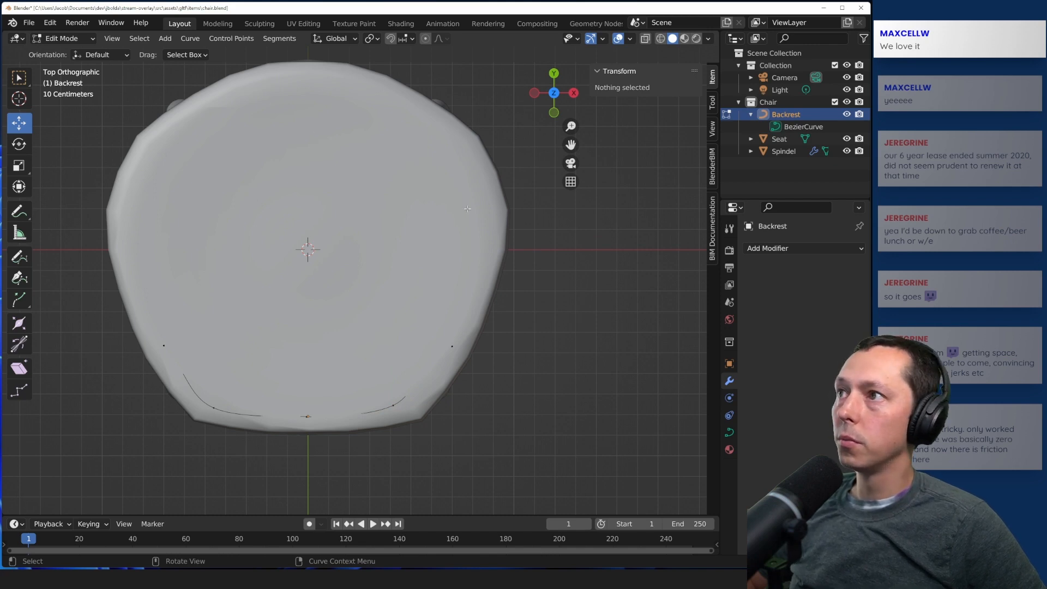
- Leave curve editing, add a Geometry Nodes modifier to the Backrest curve, and switch to the Geometry Nodes workspace
{"action": "key", "text": "Tab"}
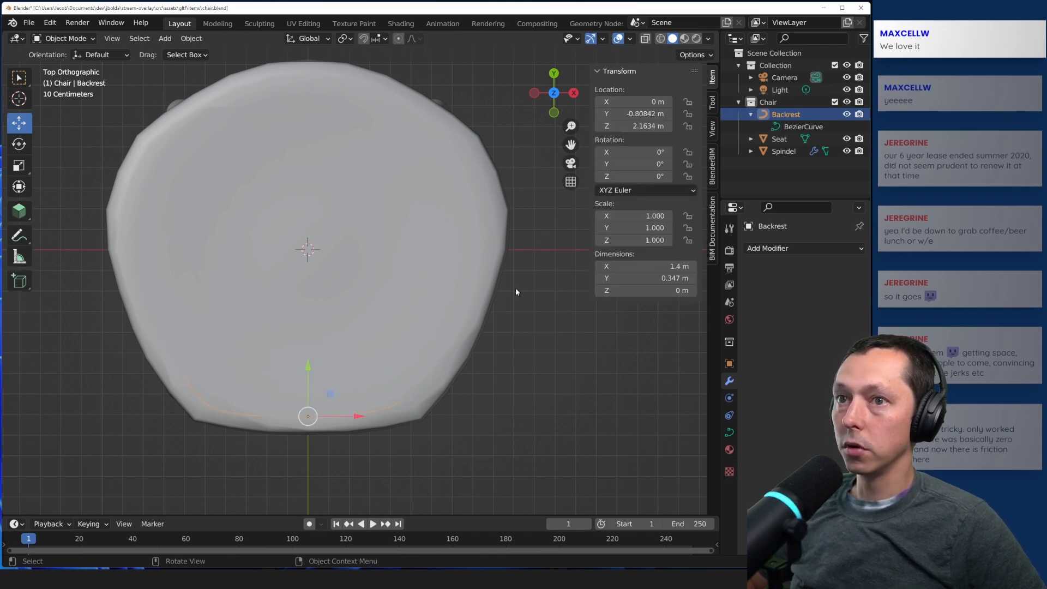
{"action": "middle_click_drag", "start_coordinate": [515, 291], "coordinate": [353, 436]}
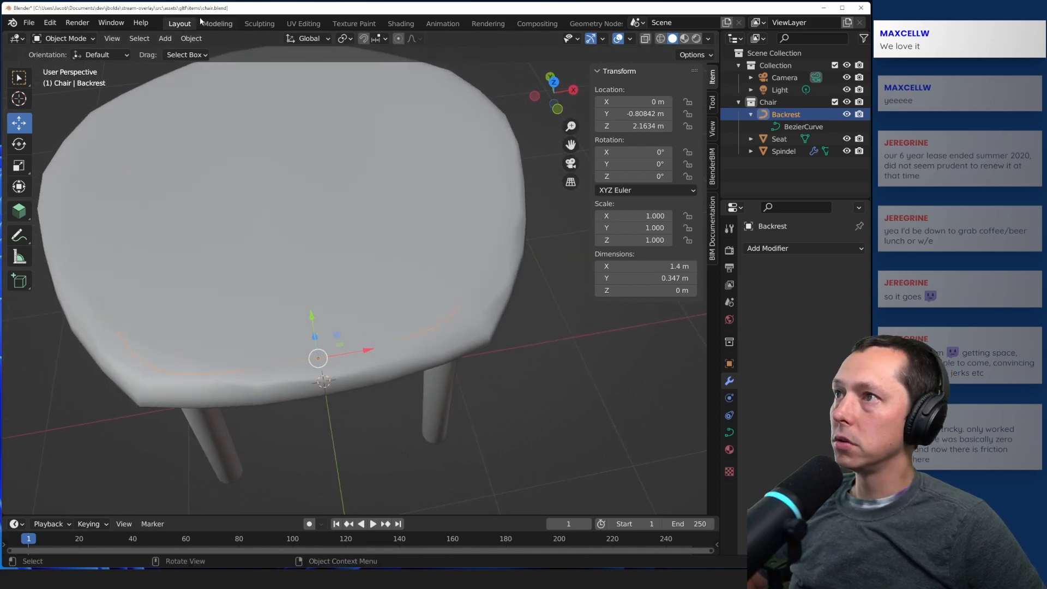
{"action": "left_click", "coordinate": [808, 249]}
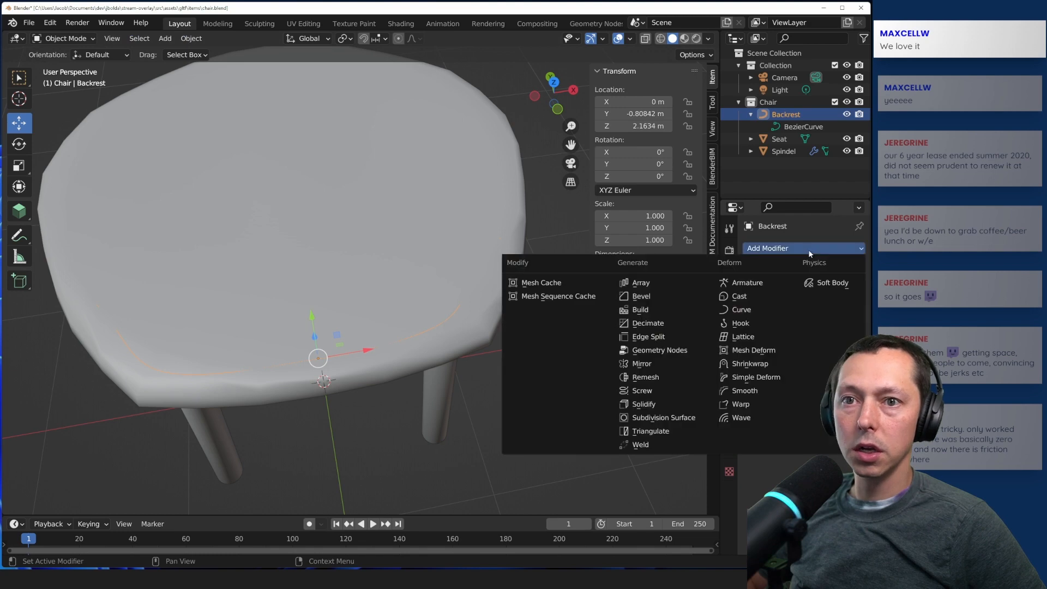
{"action": "left_click", "coordinate": [662, 351]}
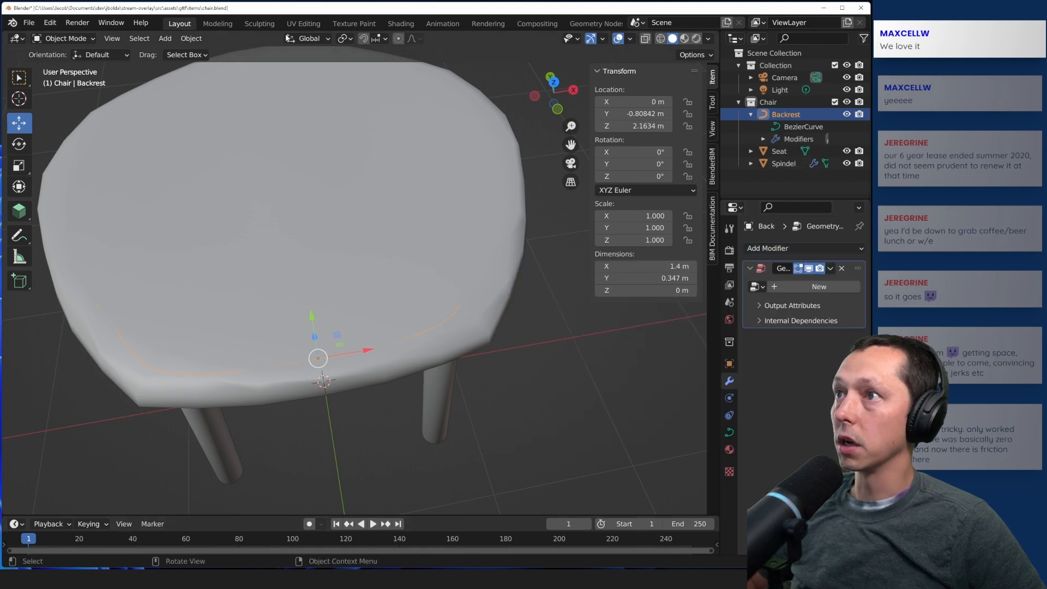
{"action": "left_click", "coordinate": [599, 24]}
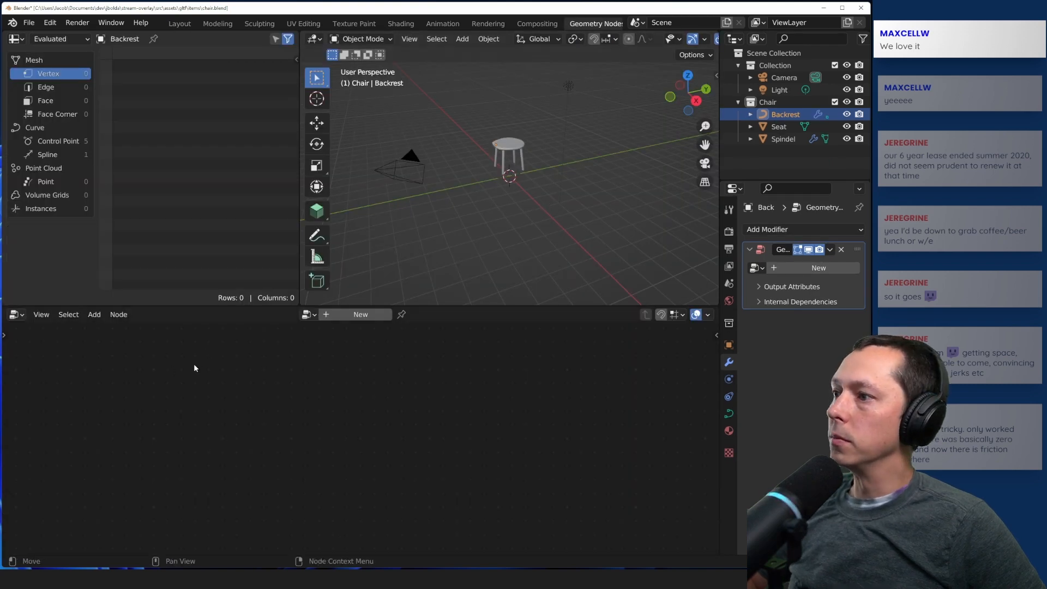
{"action": "left_click", "coordinate": [119, 314]}
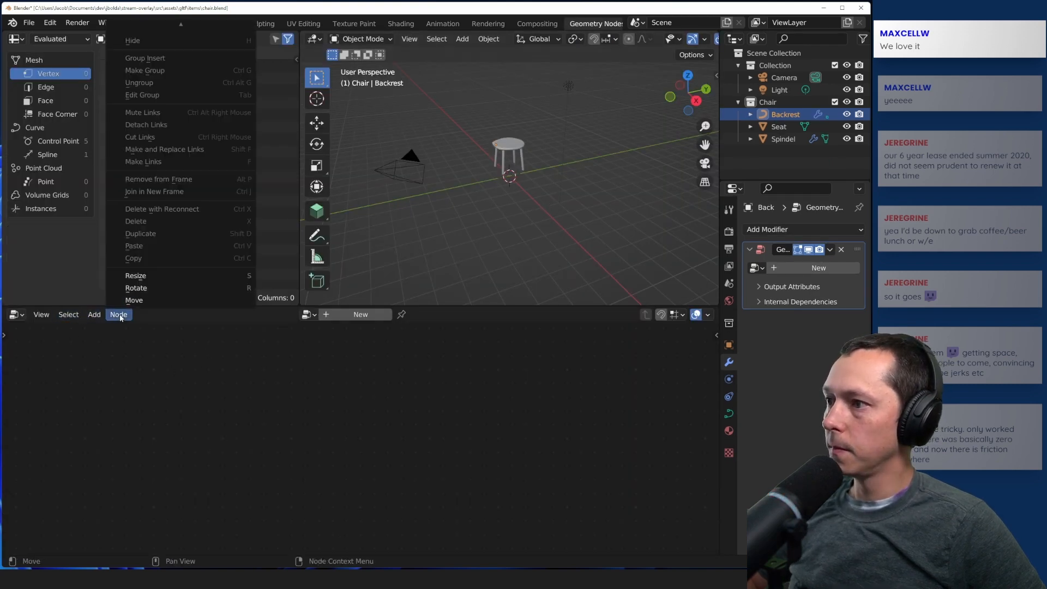
{"action": "key", "text": "shift+a"}
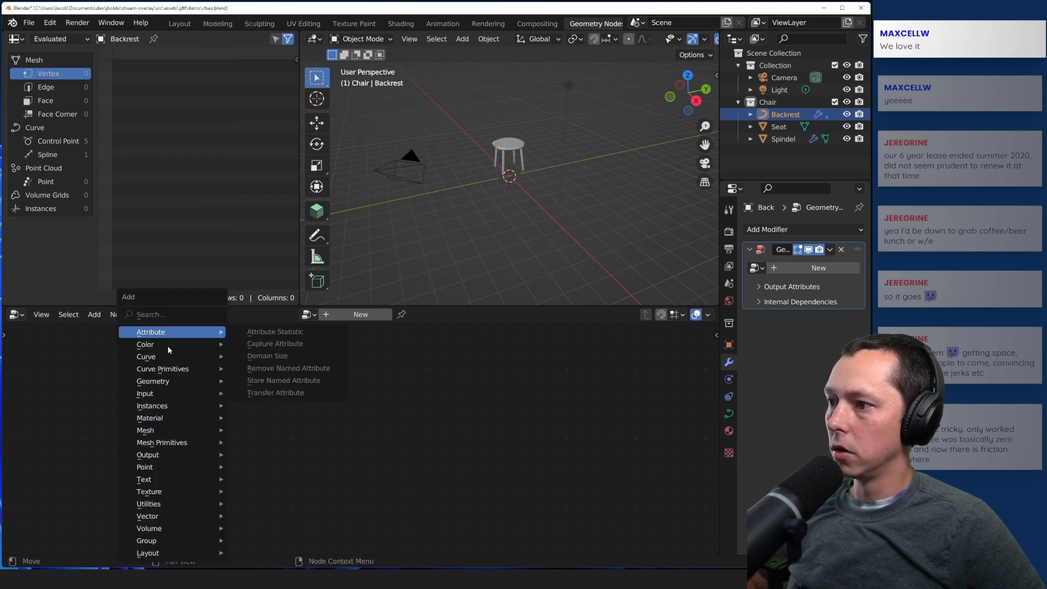
{"action": "left_click", "coordinate": [94, 315]}
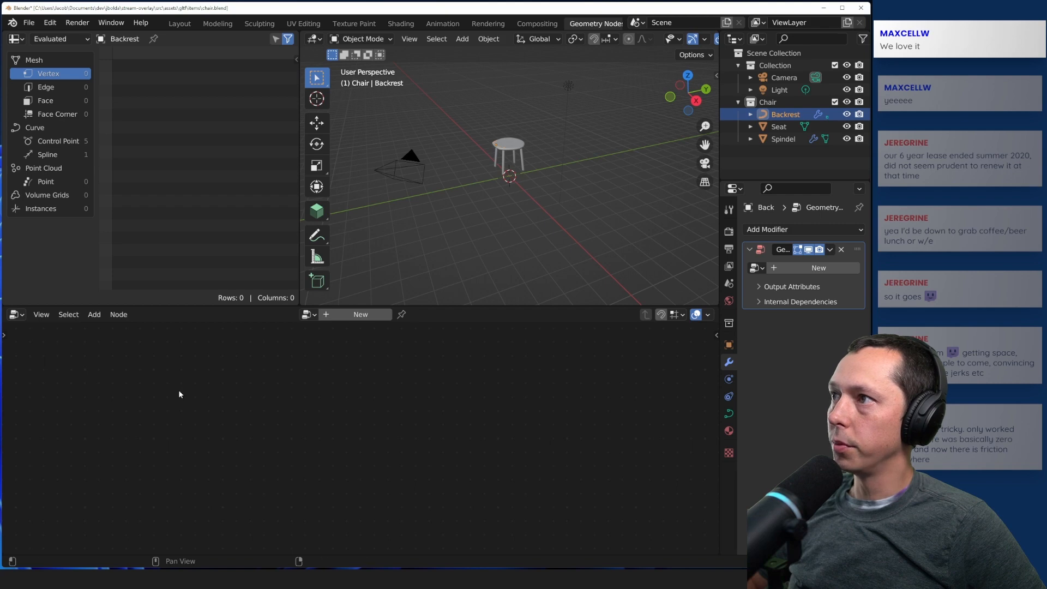
{"action": "key", "text": "shift+a"}
{"action": "mouse_move", "coordinate": [167, 333]}
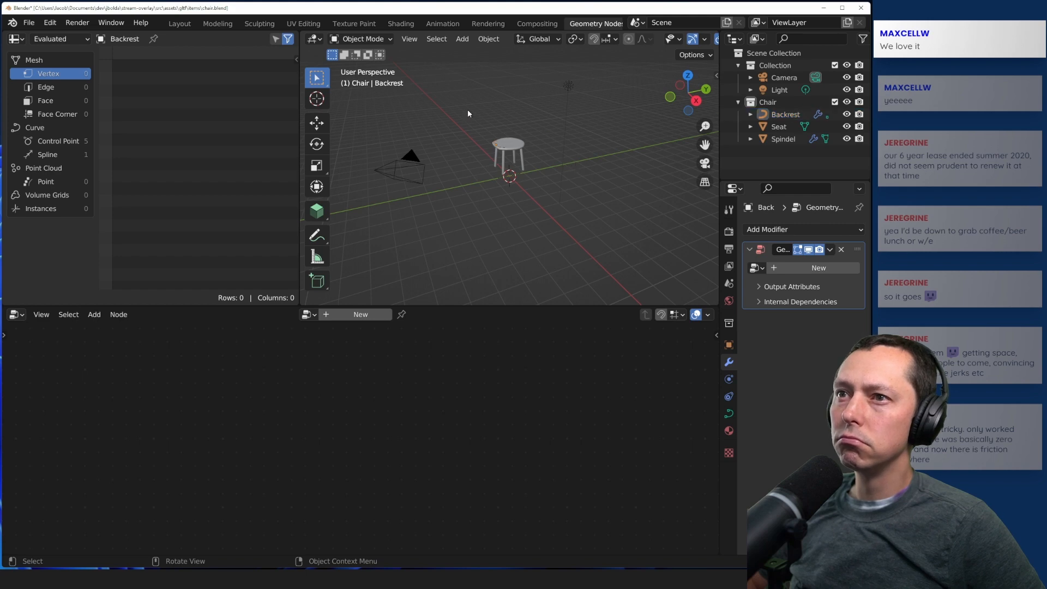
{"action": "left_click_drag", "start_coordinate": [467, 109], "coordinate": [514, 162]}
{"action": "left_click", "coordinate": [566, 140]}
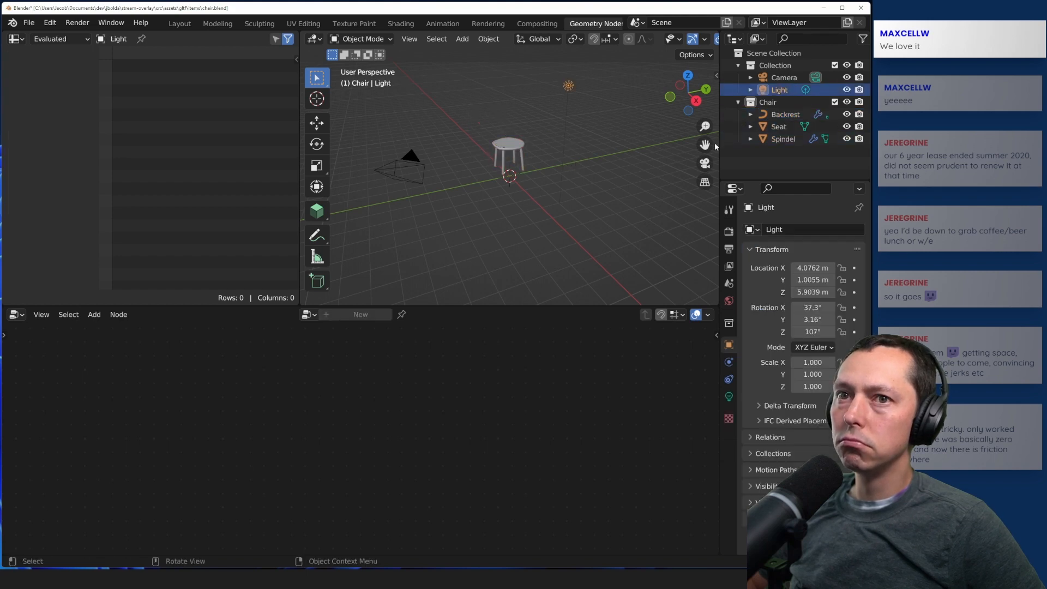
{"action": "left_click", "coordinate": [781, 115]}
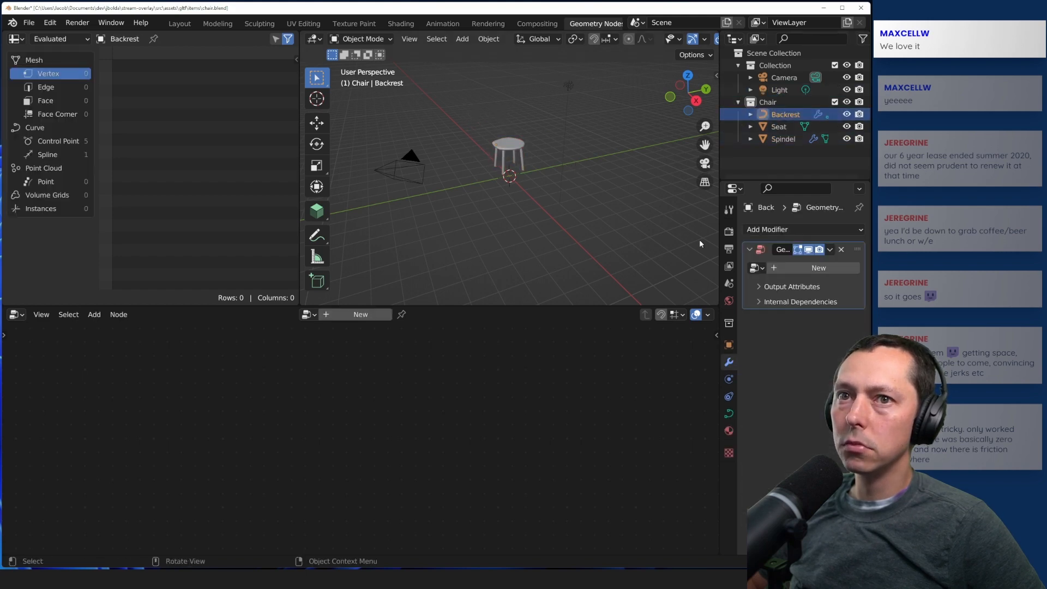
- Create a new node tree for the Backrest's Geometry Nodes modifier and add a Cylinder node whose Mesh output feeds the Group Output
{"action": "left_click", "coordinate": [799, 270]}
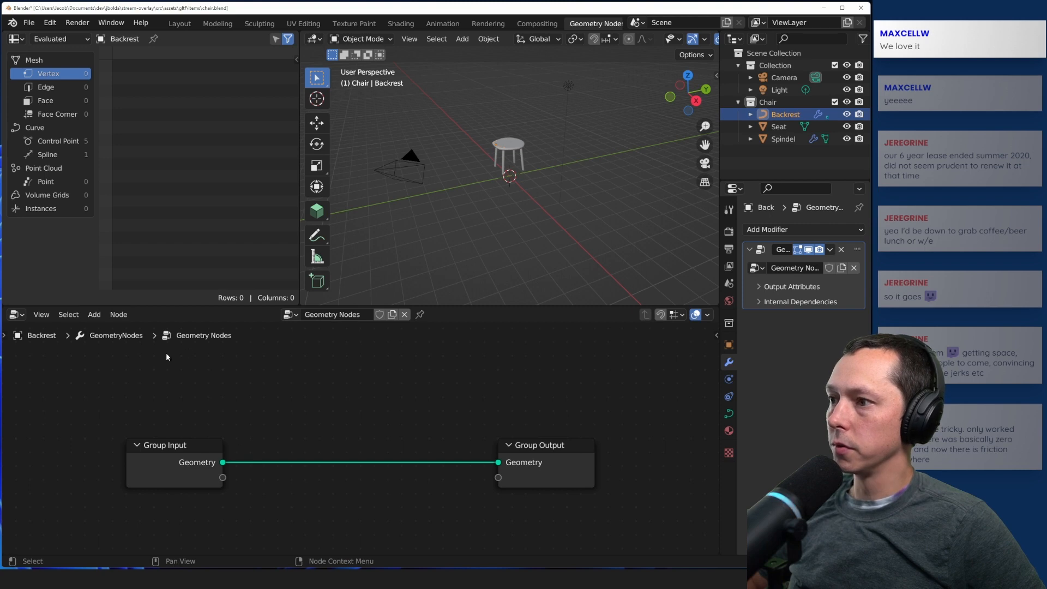
{"action": "key", "text": "shift+a"}
{"action": "mouse_move", "coordinate": [162, 311]}
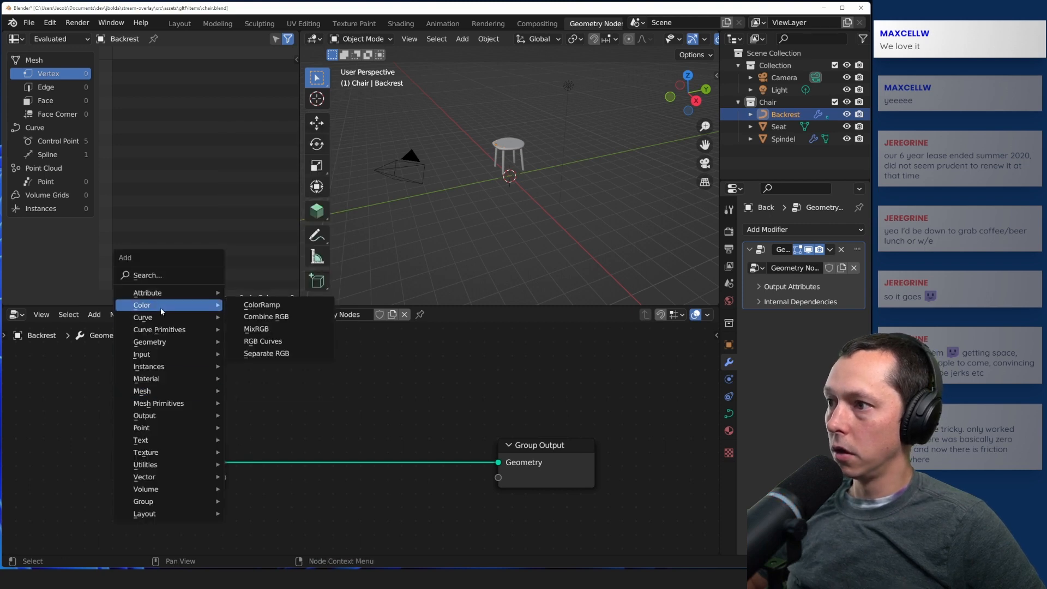
{"action": "mouse_move", "coordinate": [180, 332]}
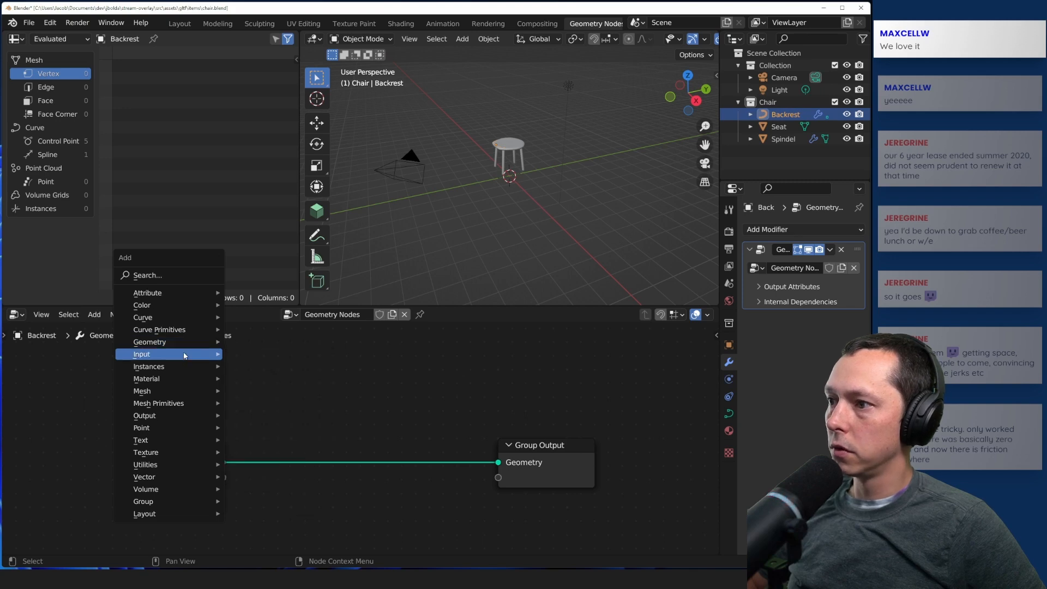
{"action": "mouse_move", "coordinate": [180, 404]}
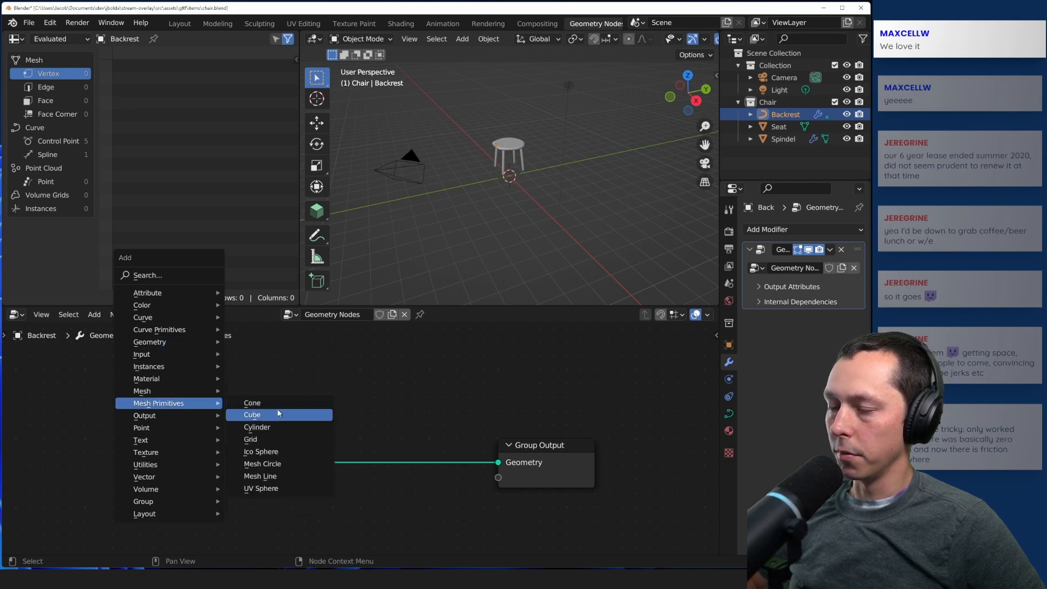
{"action": "left_click", "coordinate": [277, 427]}
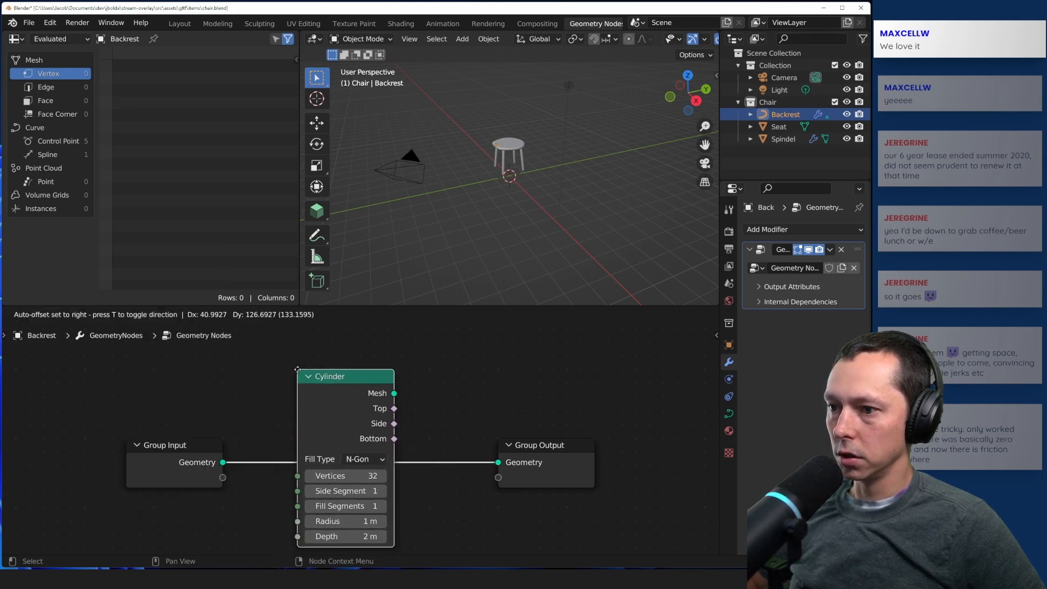
{"action": "left_click", "coordinate": [302, 420]}
{"action": "key", "text": "Home"}
{"action": "middle_click_drag", "start_coordinate": [414, 479], "coordinate": [366, 428]}
{"action": "left_click_drag", "start_coordinate": [298, 342], "coordinate": [294, 421]}
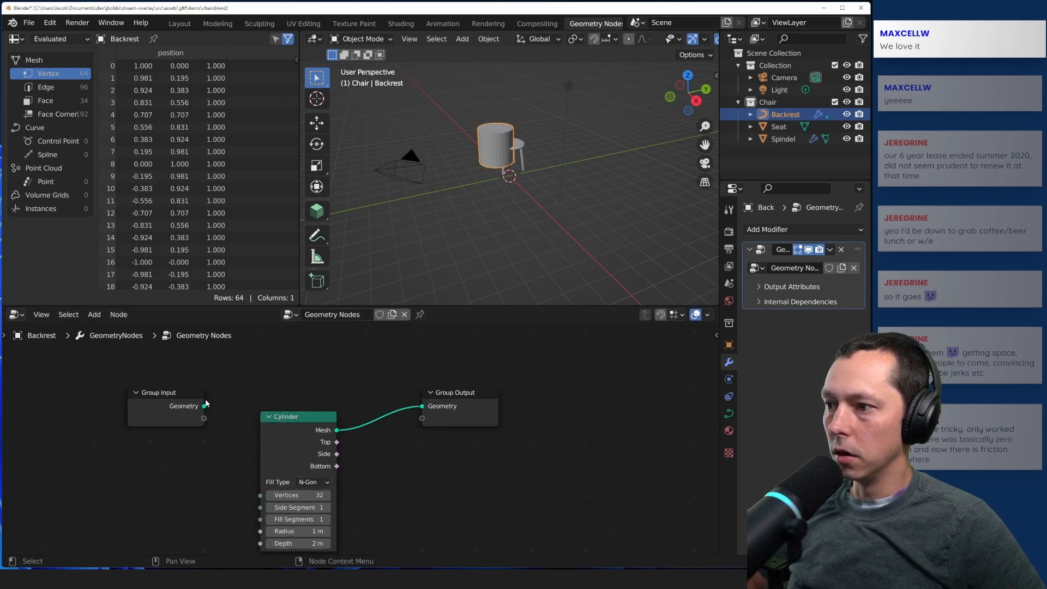
- Rearrange the nodes, moving Group Input farther from the Cylinder node and shifting the Cylinder node slightly
{"action": "left_click_drag", "start_coordinate": [206, 407], "coordinate": [244, 417]}
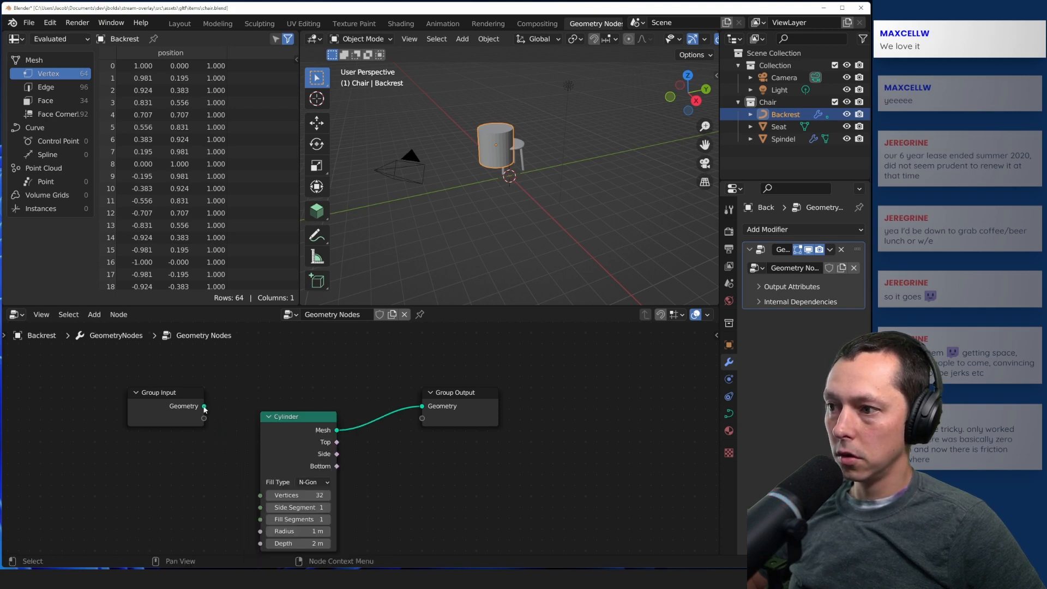
{"action": "key", "text": "g"}
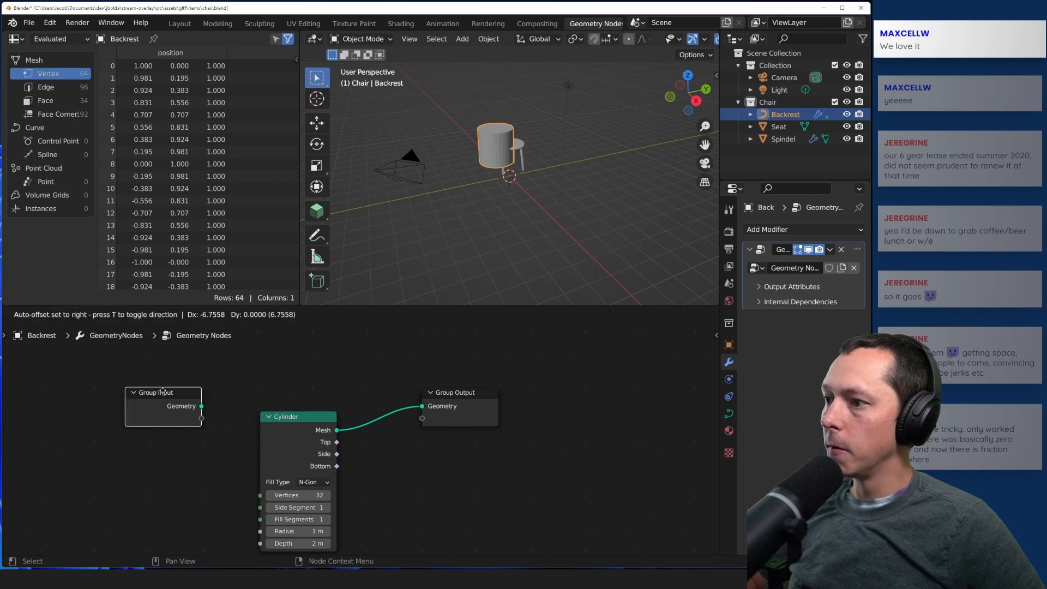
{"action": "left_click", "coordinate": [151, 402]}
{"action": "key", "text": "g"}
{"action": "left_click", "coordinate": [289, 418]}
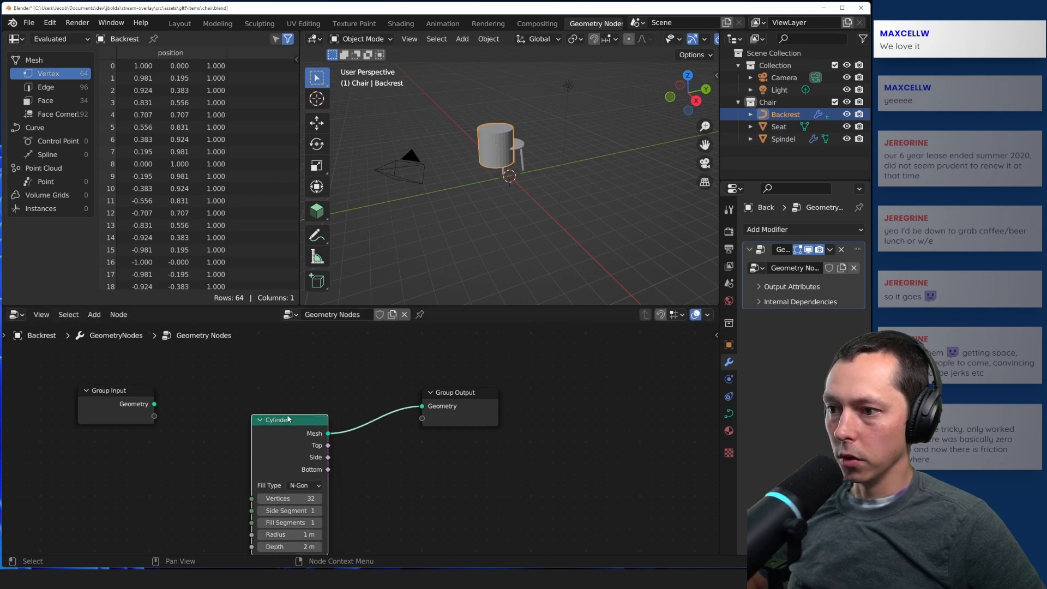
- Set the Cylinder node's radius to 0.15 m and check the cylinder's thickness against the chair up close
{"action": "middle_click_drag", "start_coordinate": [346, 476], "coordinate": [270, 423]}
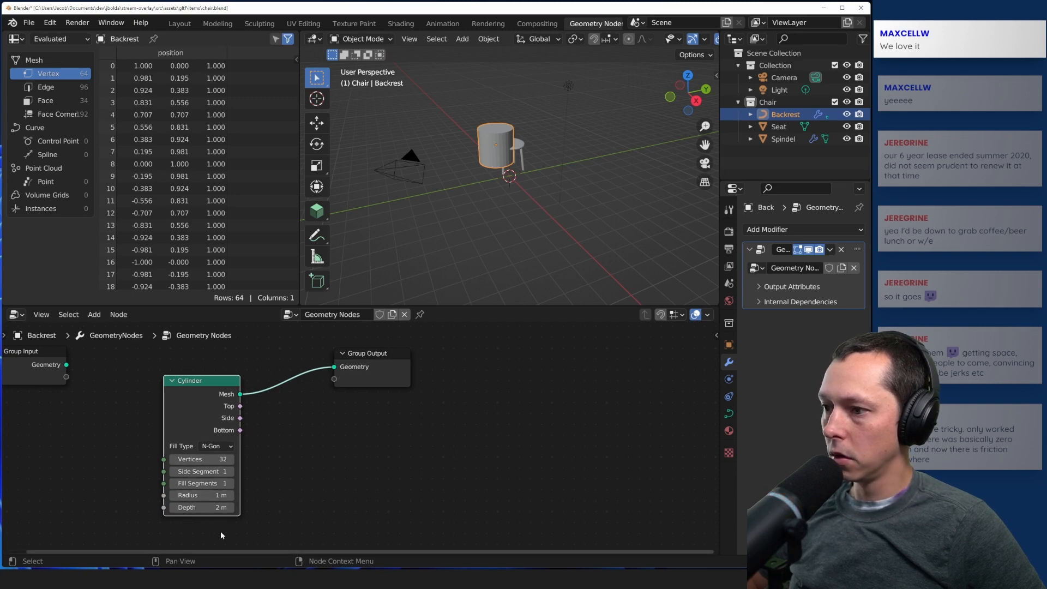
{"action": "left_click", "coordinate": [221, 496]}
{"action": "type", "text": ".15"}
{"action": "key", "text": "Return"}
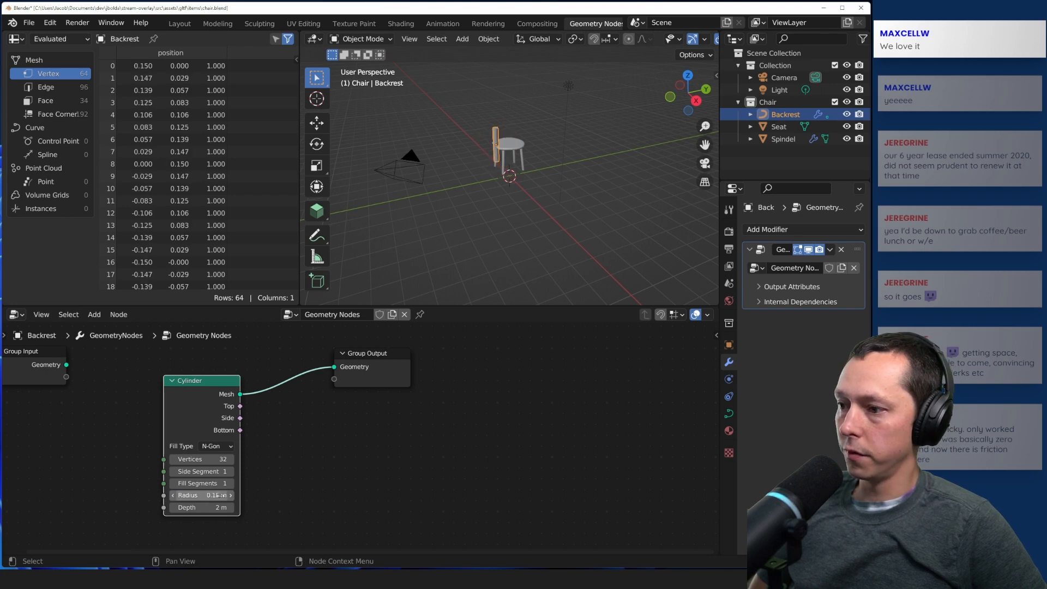
{"action": "scroll", "coordinate": [574, 199], "scroll_direction": "down", "scroll_amount": 1}
{"action": "left_click", "coordinate": [550, 183]}
{"action": "scroll", "coordinate": [502, 75], "scroll_direction": "up", "scroll_amount": 5}
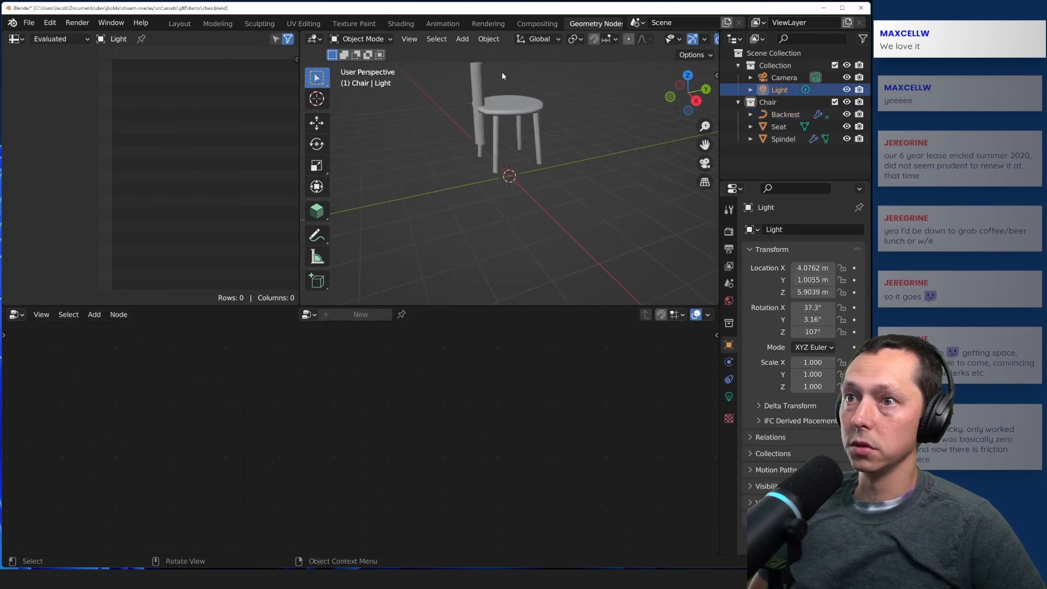
{"action": "mouse_move", "coordinate": [473, 160]}
{"action": "middle_mouse_down"}
{"action": "mouse_move", "coordinate": [489, 229]}
{"action": "mouse_move", "coordinate": [492, 207]}
{"action": "mouse_move", "coordinate": [508, 205]}
{"action": "mouse_move", "coordinate": [519, 263]}
{"action": "mouse_move", "coordinate": [476, 246]}
{"action": "mouse_move", "coordinate": [480, 158]}
{"action": "middle_mouse_up"}
{"action": "left_click", "coordinate": [470, 161]}
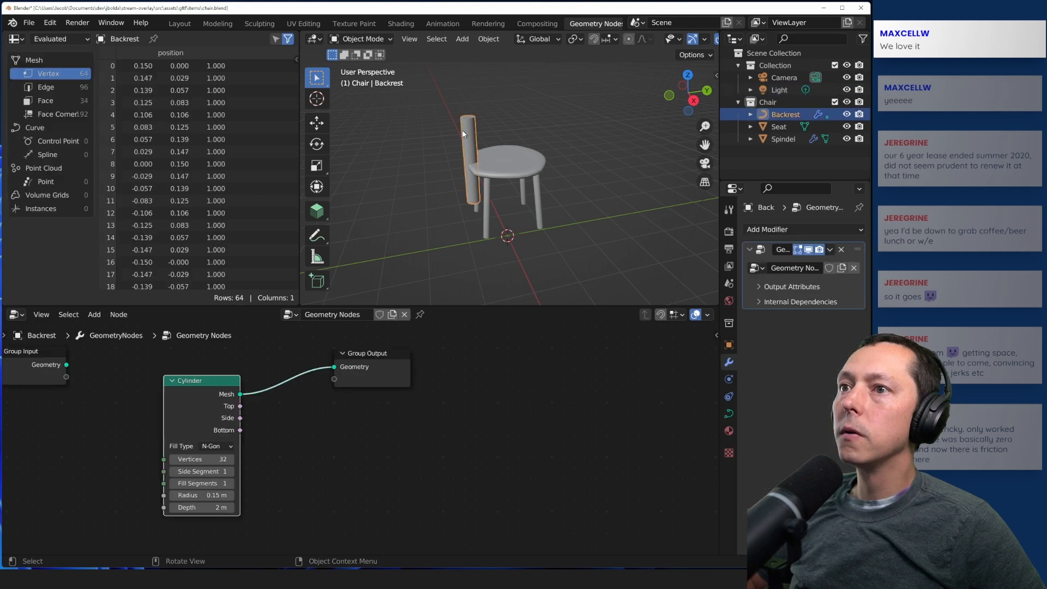
- Try thinner Cylinder node radii of 0.05 m and 0.025 m, comparing the rod with the chair legs
{"action": "left_click", "coordinate": [214, 495]}
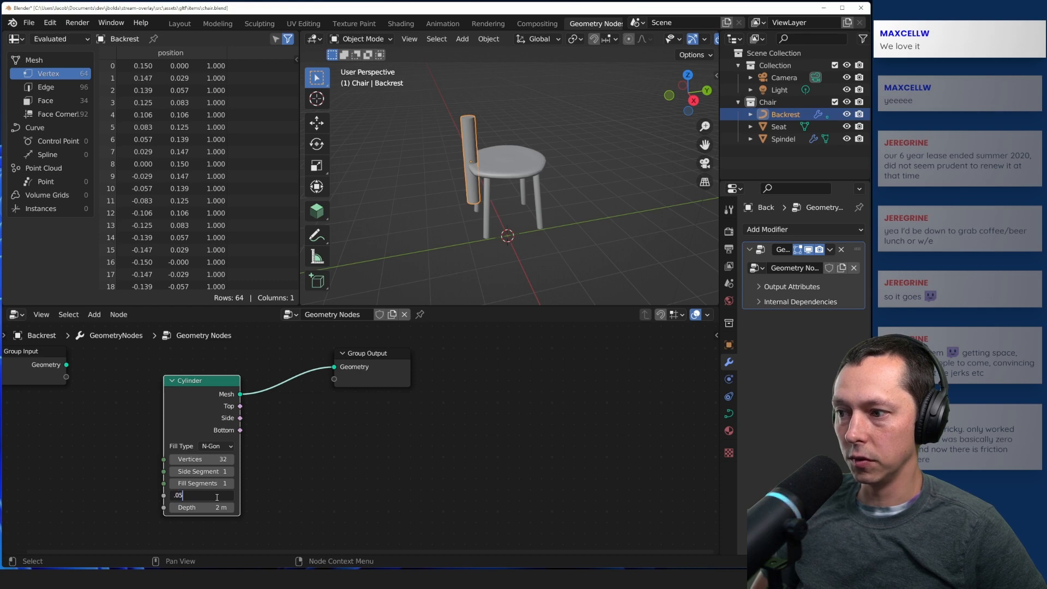
{"action": "type", "text": ".05"}
{"action": "key", "text": "Return"}
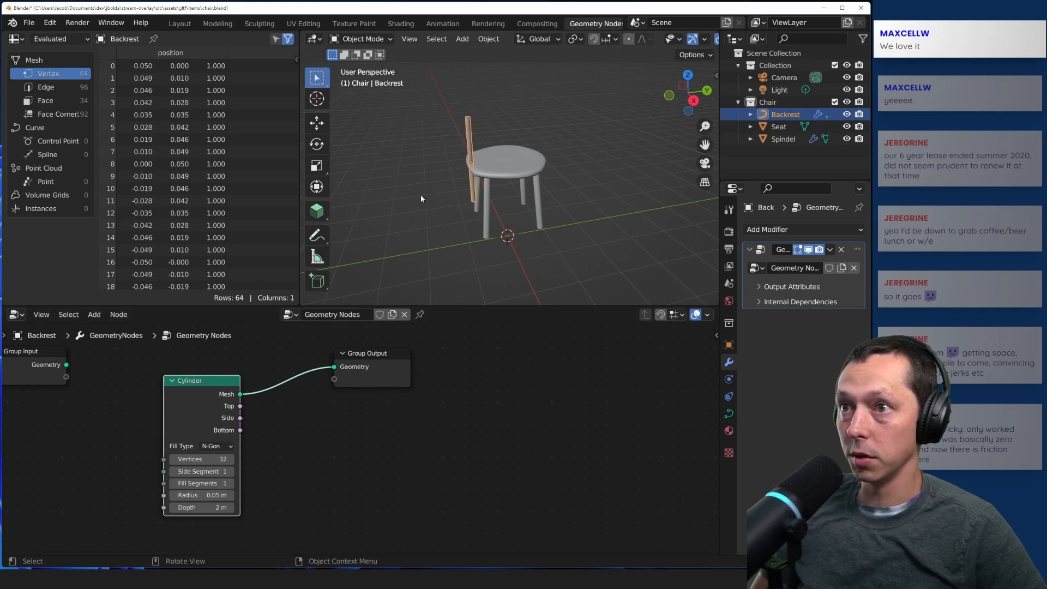
{"action": "left_click", "coordinate": [204, 494]}
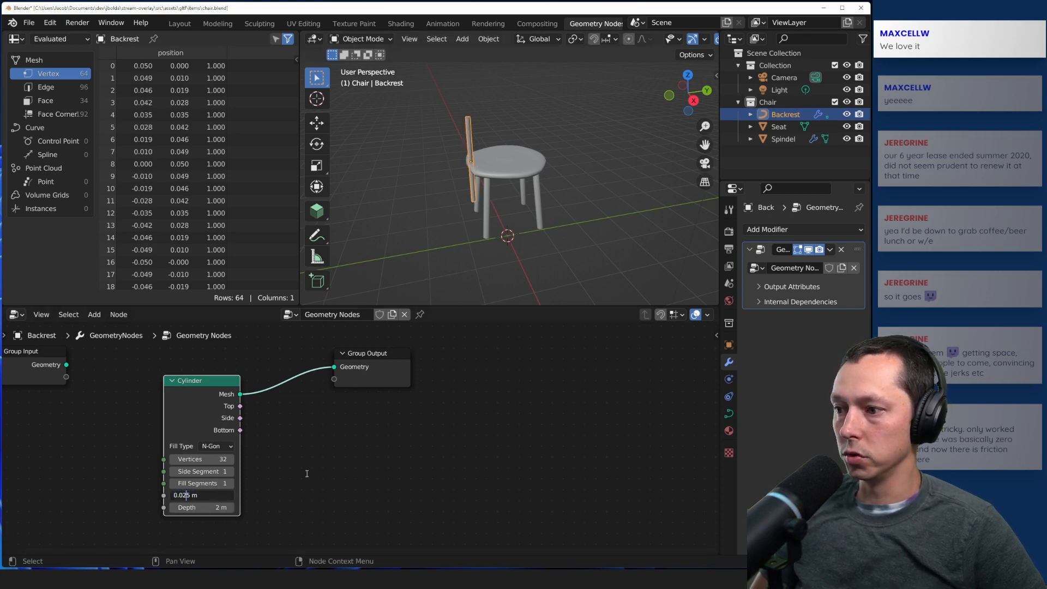
{"action": "key", "text": "Return"}
{"action": "middle_click_drag", "start_coordinate": [434, 203], "coordinate": [461, 212]}
- Set the Cylinder node's radius to 0.03 m and inspect the rod from behind the seat
{"action": "left_click", "coordinate": [189, 495]}
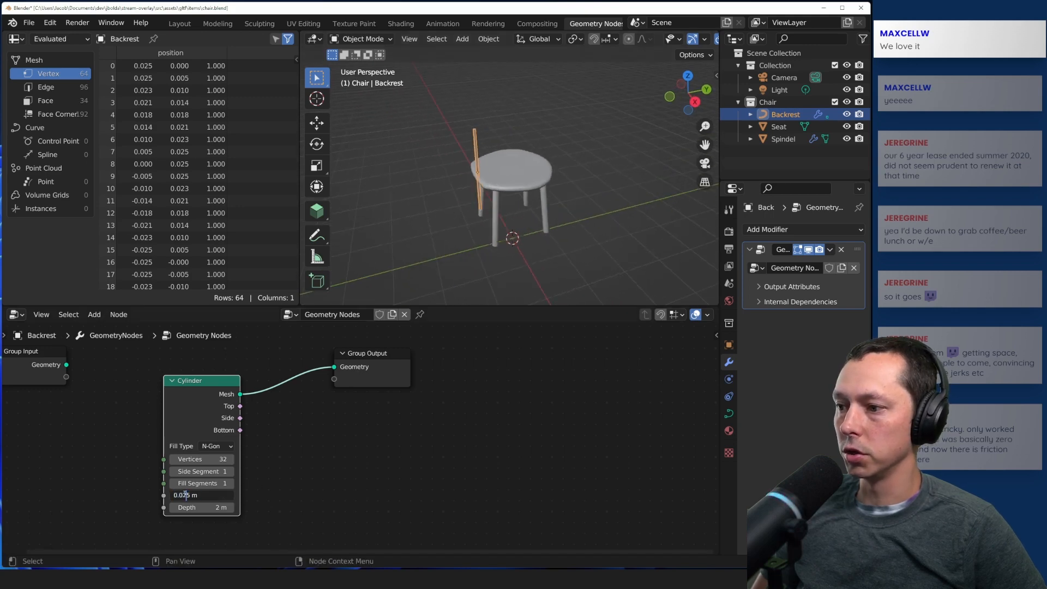
{"action": "key", "text": "Left"}
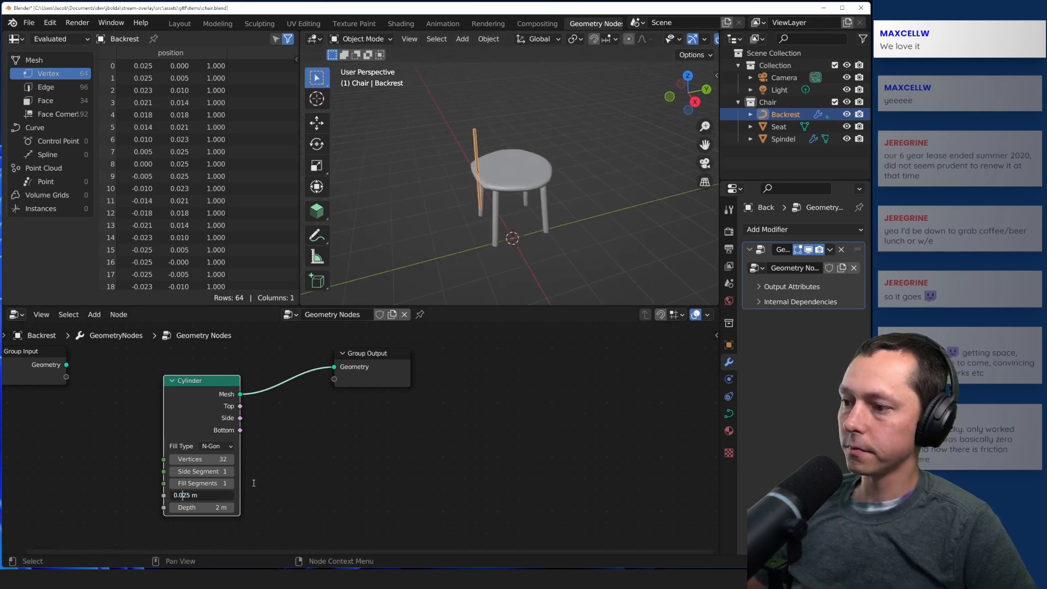
{"action": "key", "text": "Delete"}
{"action": "key", "text": "Return"}
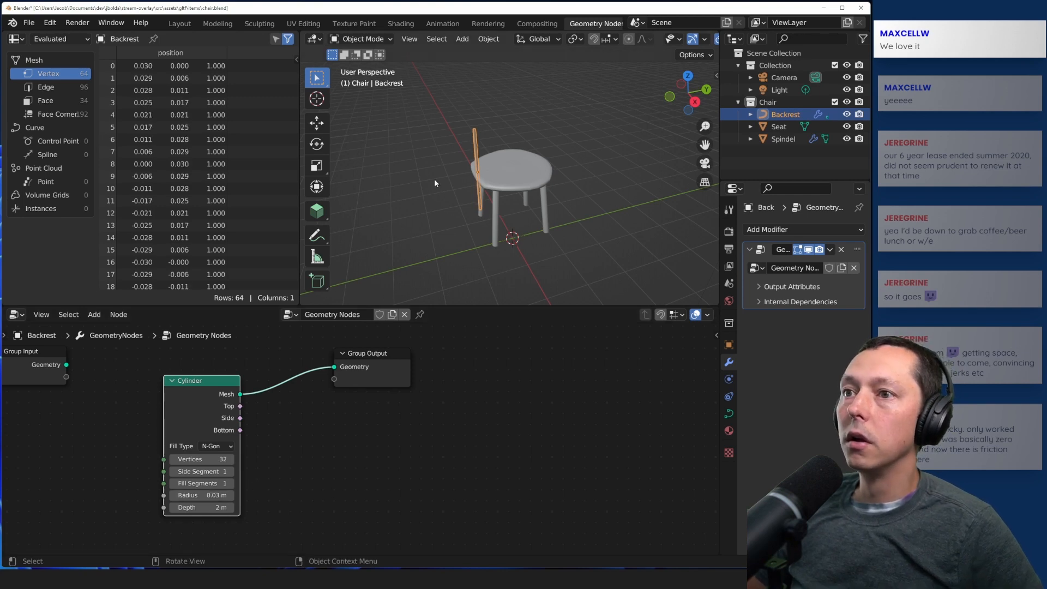
{"action": "middle_click_drag", "start_coordinate": [434, 178], "coordinate": [424, 206]}
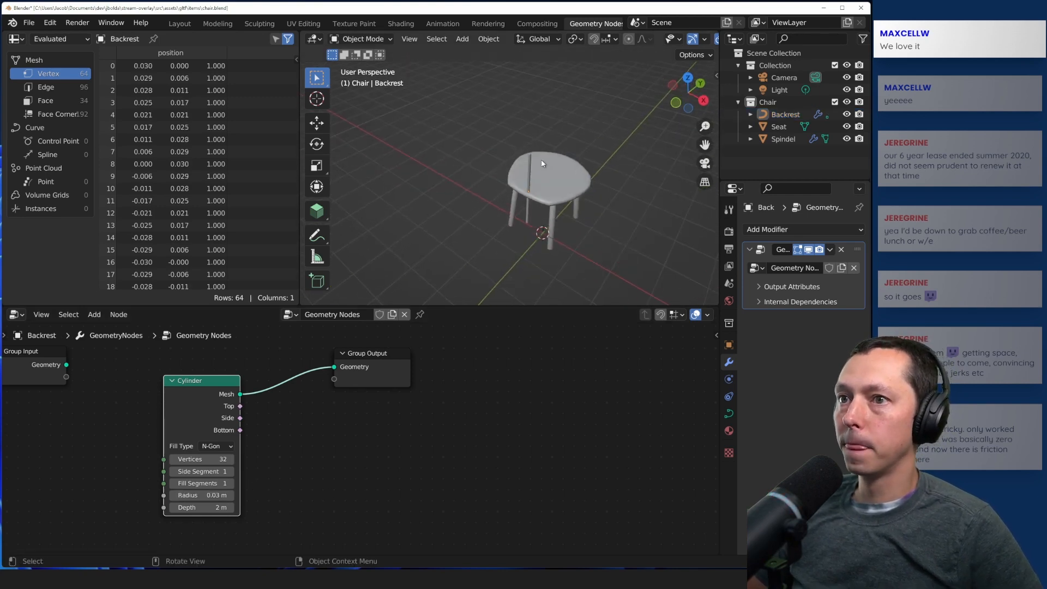
- Move the Cylinder node clear of the Group Input and add a Curve to Points node between them
{"action": "left_click_drag", "start_coordinate": [206, 380], "coordinate": [241, 424]}
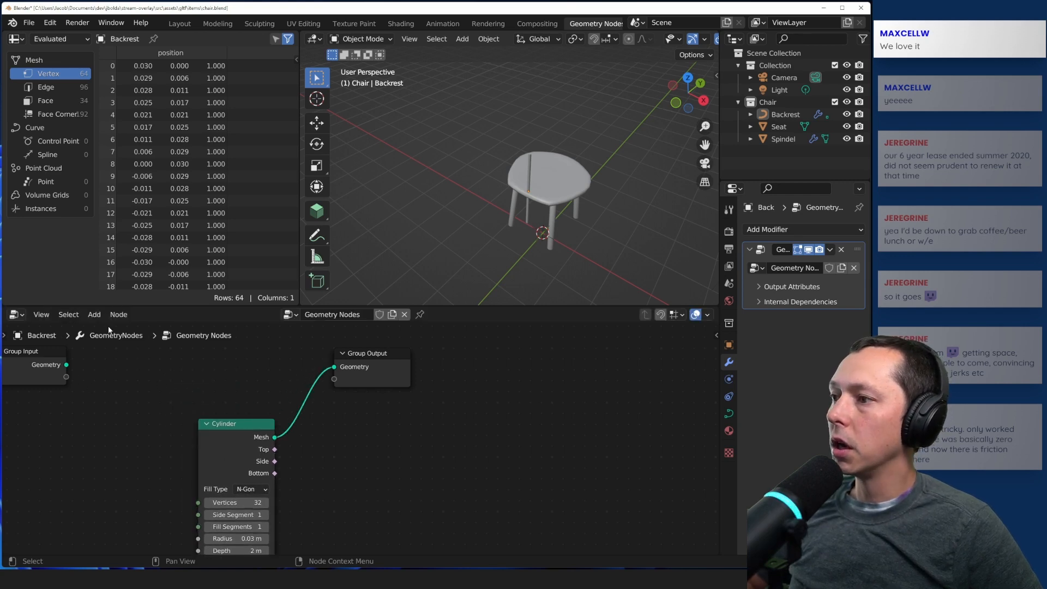
{"action": "right_click", "coordinate": [119, 406]}
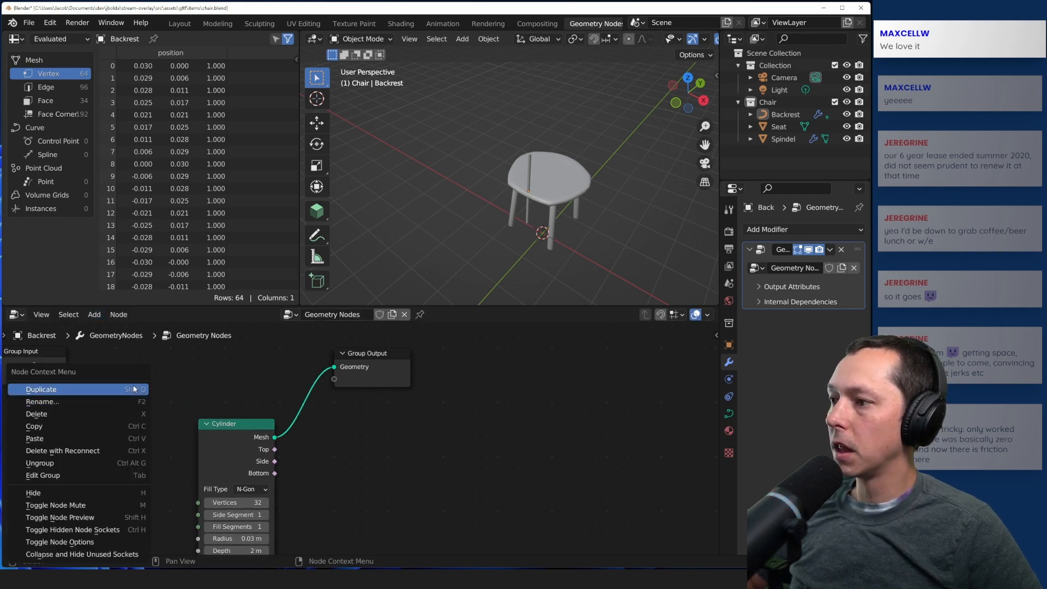
{"action": "key", "text": "shift+a"}
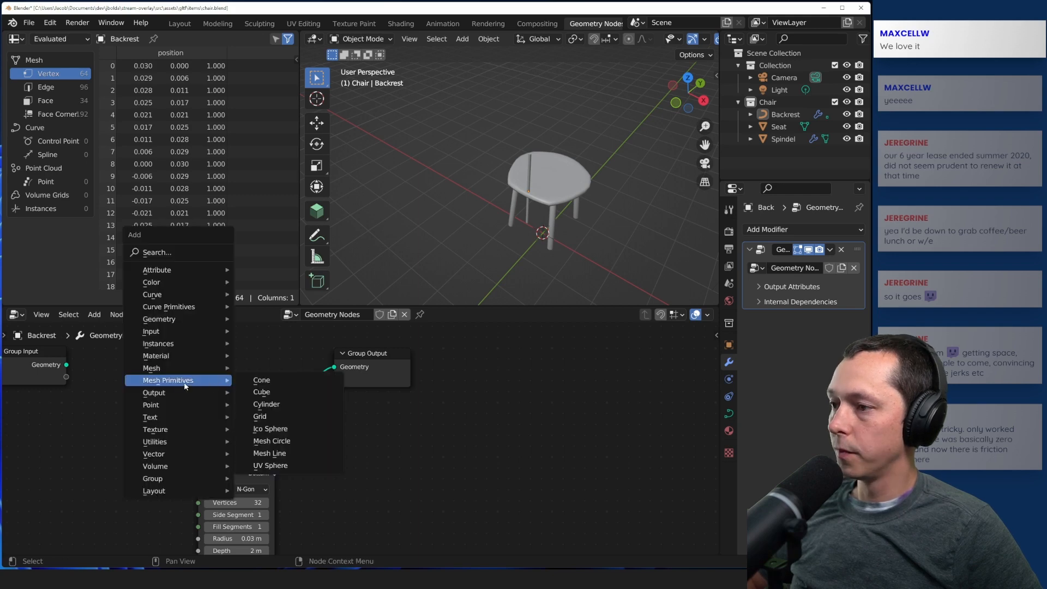
{"action": "mouse_move", "coordinate": [202, 341]}
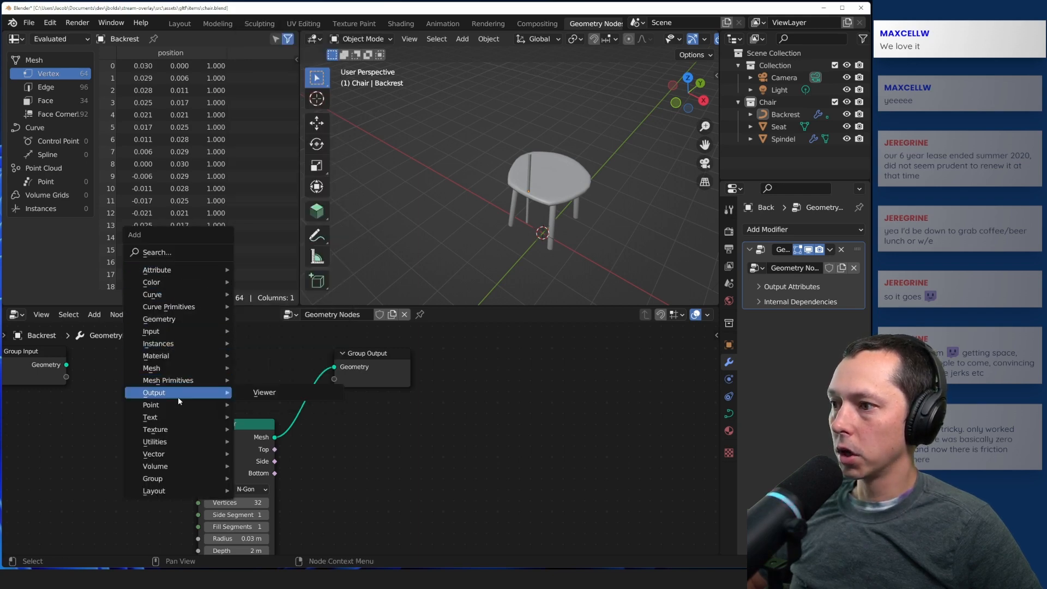
{"action": "mouse_move", "coordinate": [196, 297]}
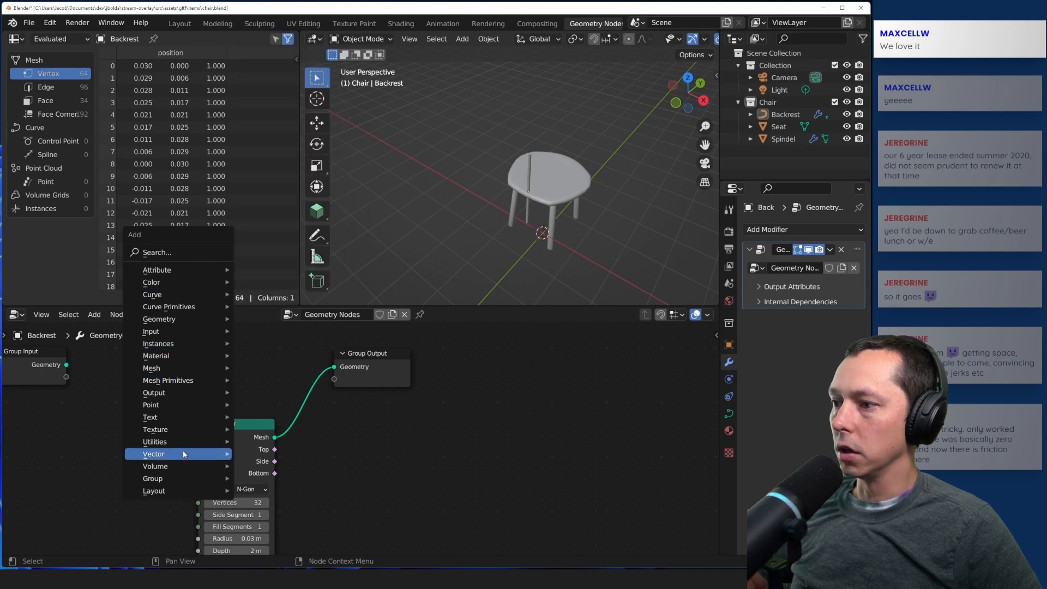
{"action": "mouse_move", "coordinate": [175, 430]}
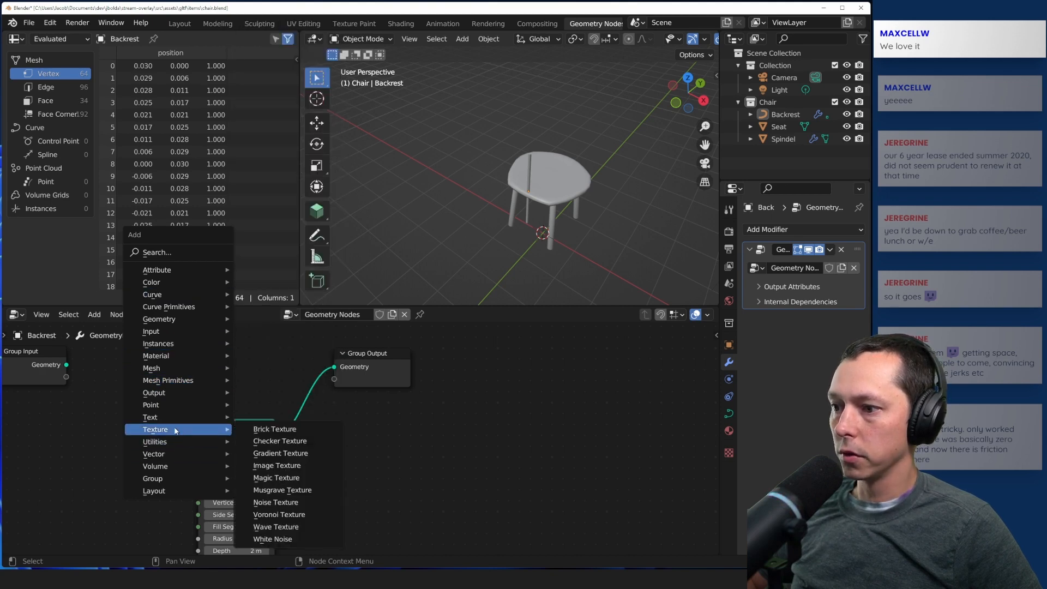
{"action": "mouse_move", "coordinate": [183, 406]}
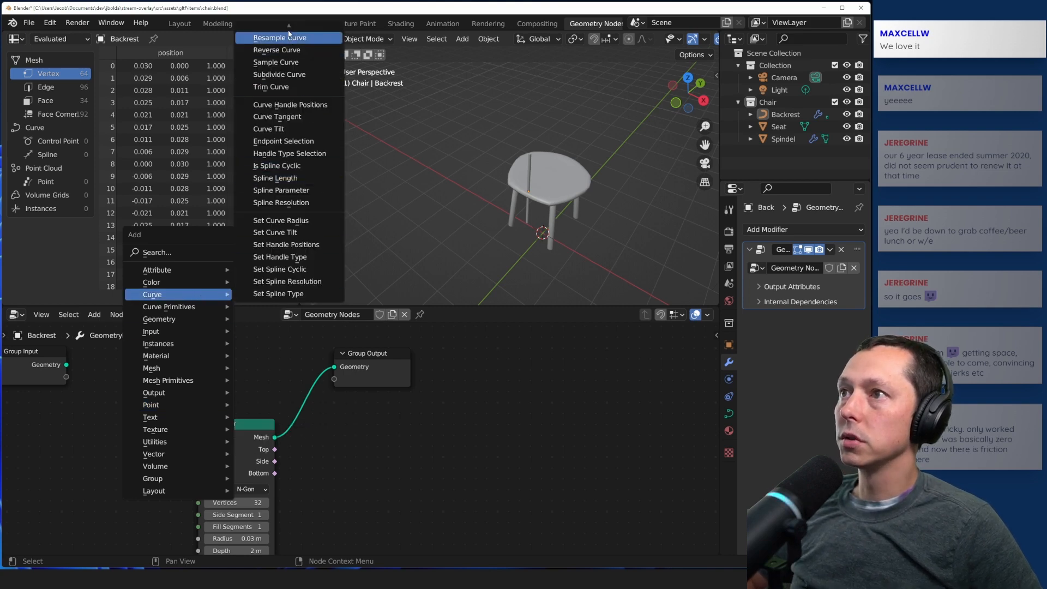
{"action": "scroll", "coordinate": [289, 34], "scroll_direction": "up", "scroll_amount": 4}
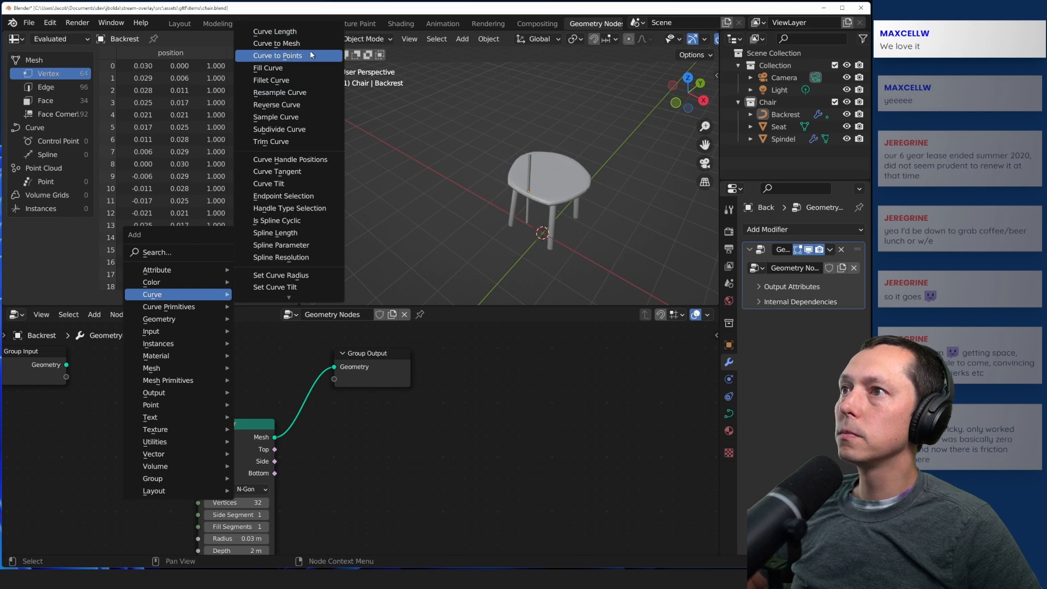
{"action": "left_click", "coordinate": [313, 56]}
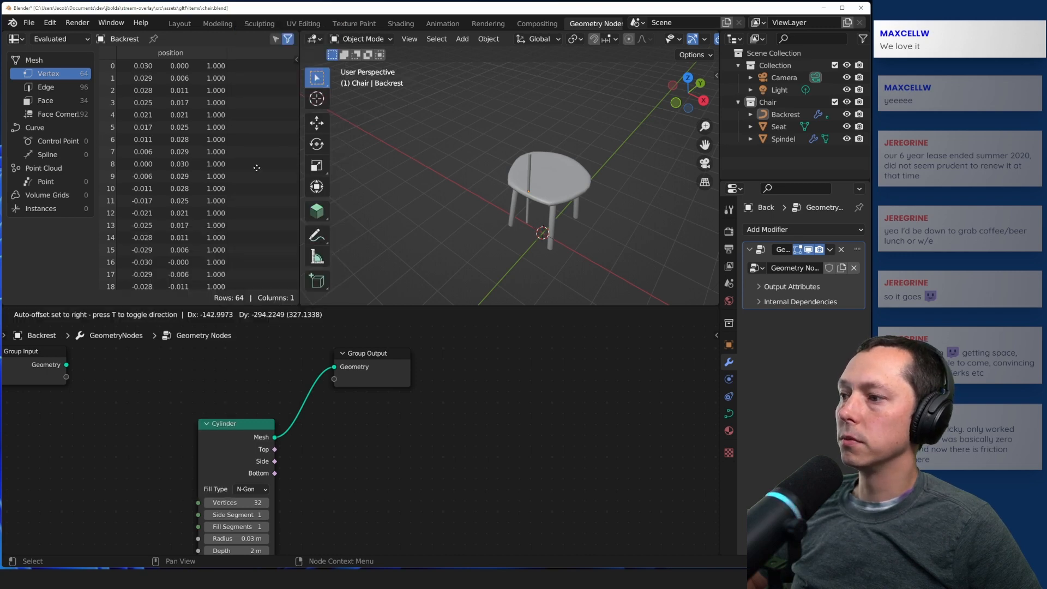
{"action": "left_click", "coordinate": [102, 382]}
{"action": "left_click", "coordinate": [102, 384]}
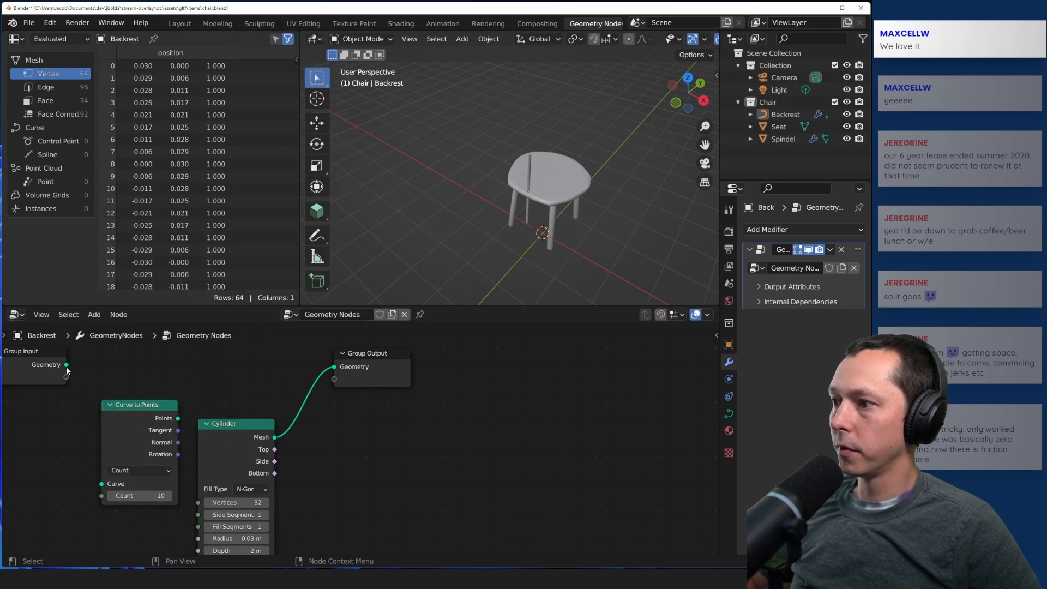
- Connect the Group Input's Geometry to the Curve input of Curve to Points and move the Cylinder node farther away
{"action": "left_click_drag", "start_coordinate": [66, 364], "coordinate": [101, 484]}
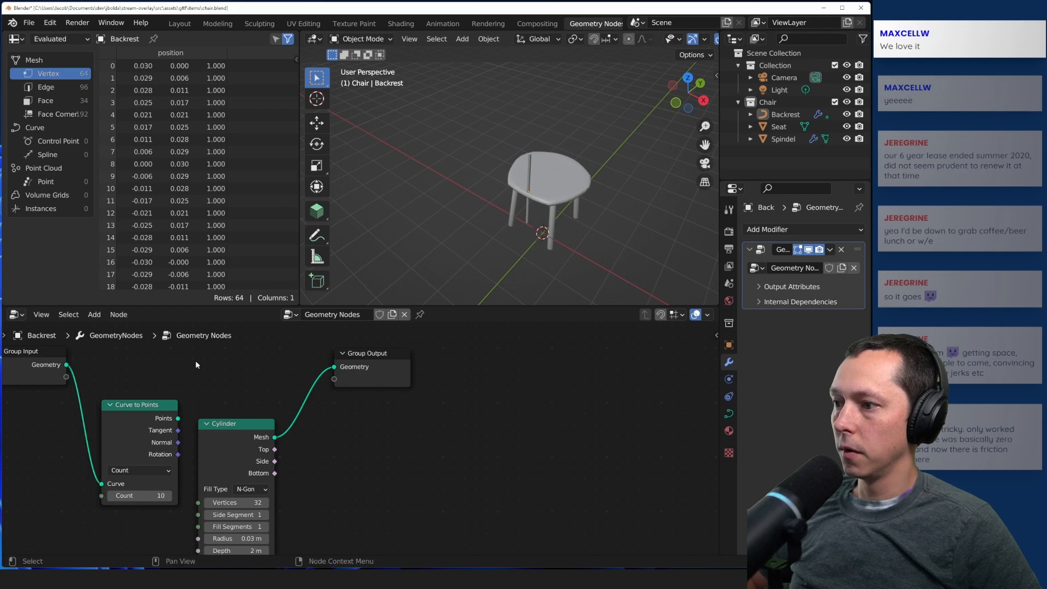
{"action": "left_click_drag", "start_coordinate": [229, 424], "coordinate": [283, 426]}
{"action": "scroll", "coordinate": [243, 384], "scroll_direction": "down", "scroll_amount": 1}
{"action": "middle_click_drag", "start_coordinate": [393, 462], "coordinate": [337, 471]}
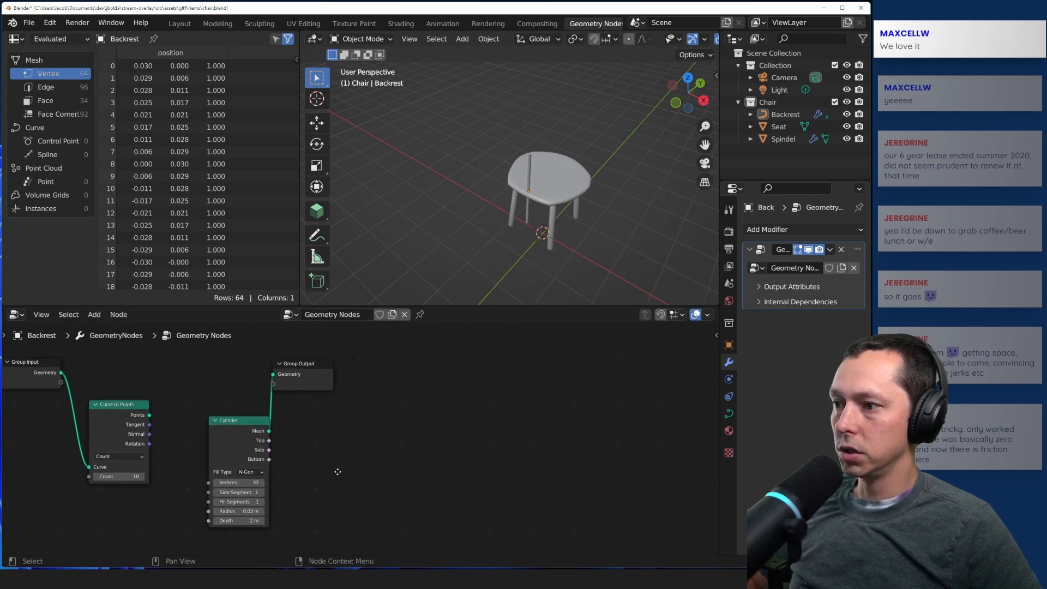
- Set the Curve to Points count to 6 and shift the Group Output and Cylinder nodes to free space beside it
{"action": "key", "text": "shift+a"}
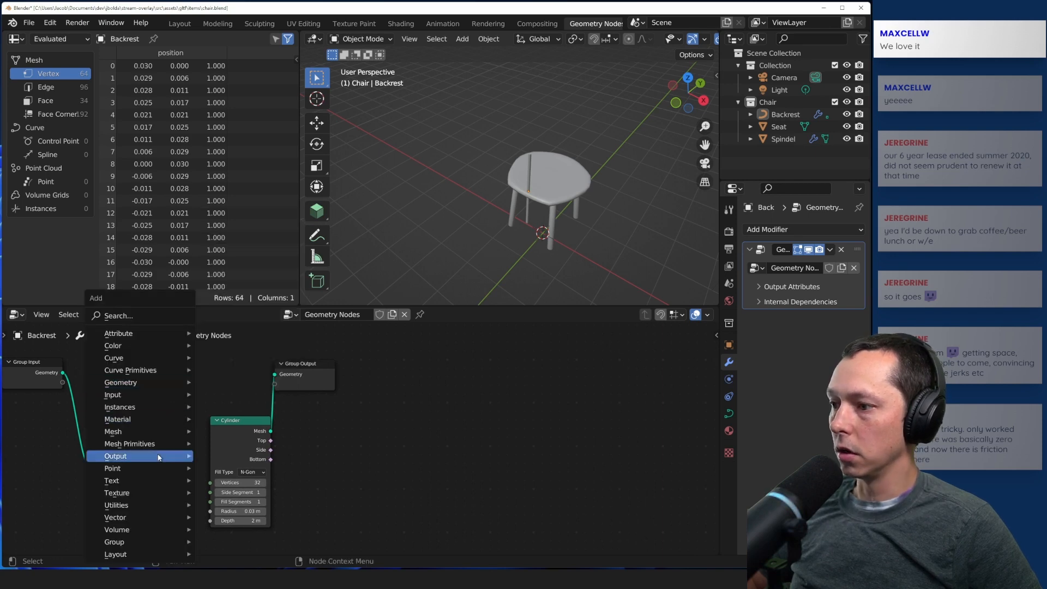
{"action": "mouse_move", "coordinate": [159, 469]}
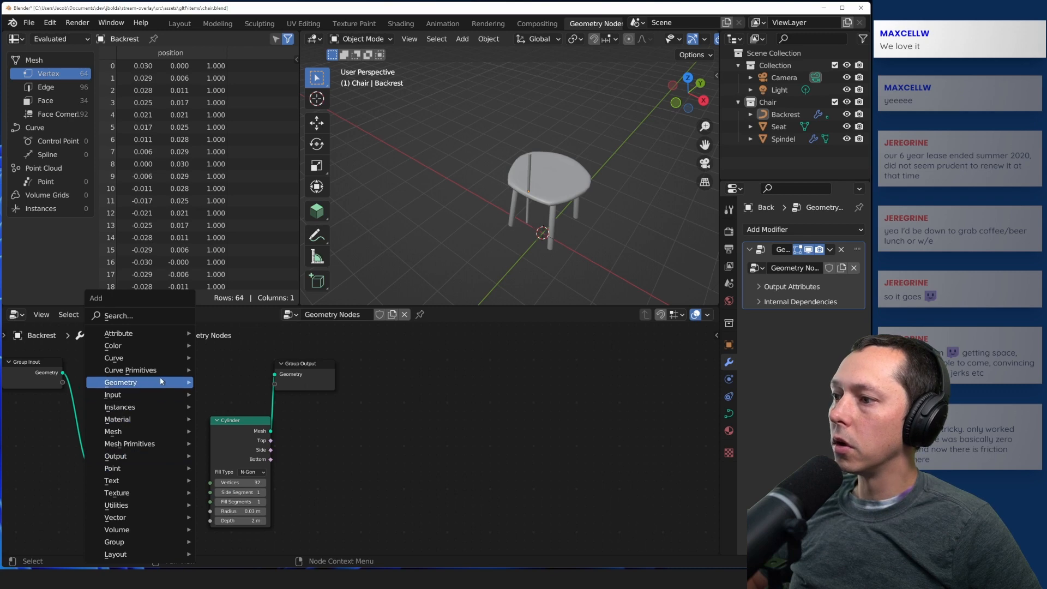
{"action": "mouse_move", "coordinate": [160, 379]}
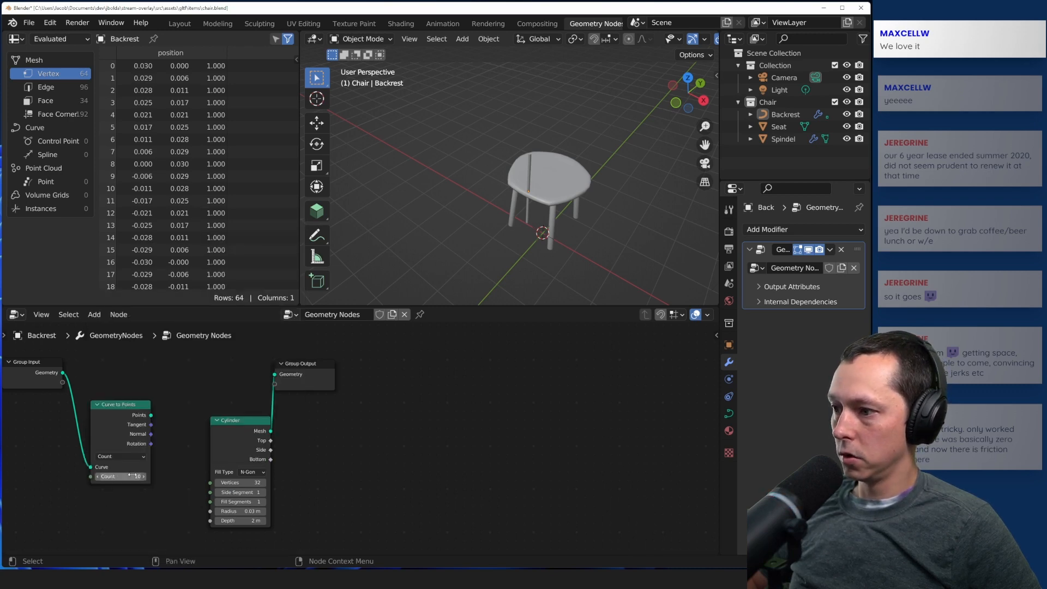
{"action": "left_click", "coordinate": [133, 474]}
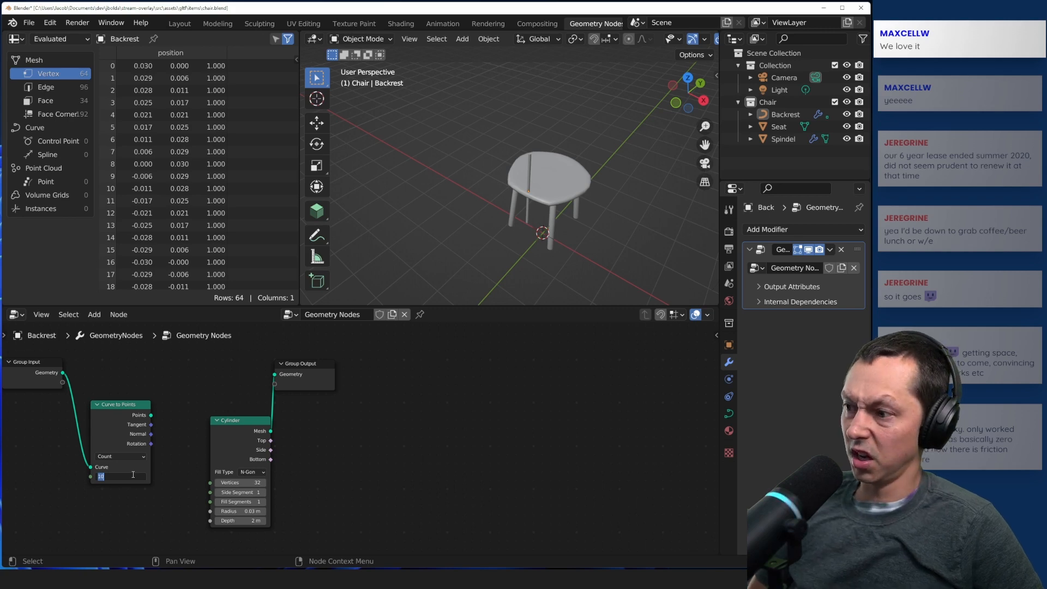
{"action": "type", "text": "6"}
{"action": "key", "text": "Return"}
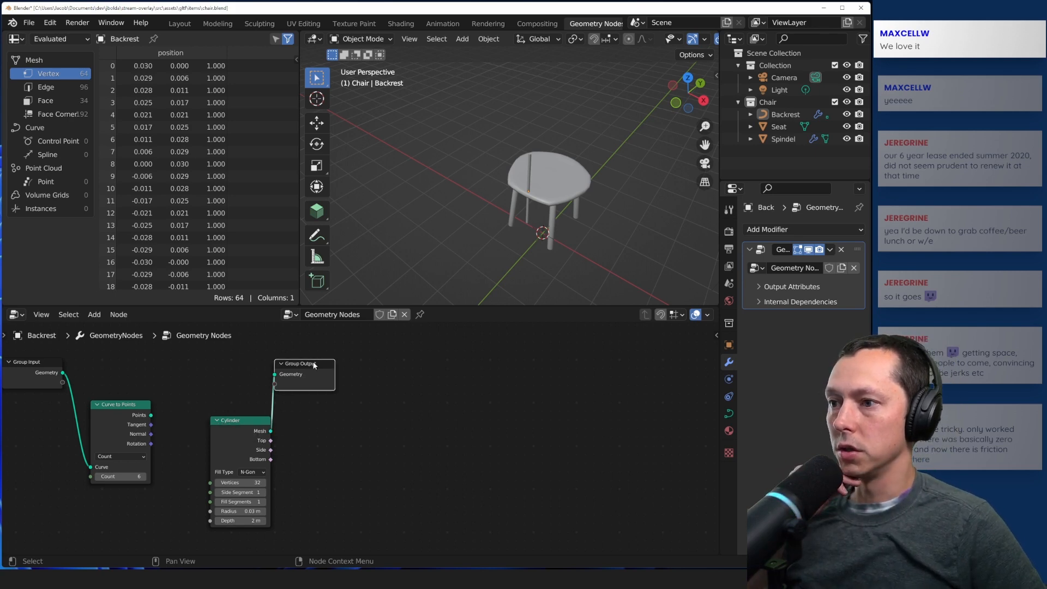
{"action": "left_click_drag", "start_coordinate": [314, 363], "coordinate": [405, 374]}
{"action": "left_click_drag", "start_coordinate": [233, 422], "coordinate": [301, 425]}
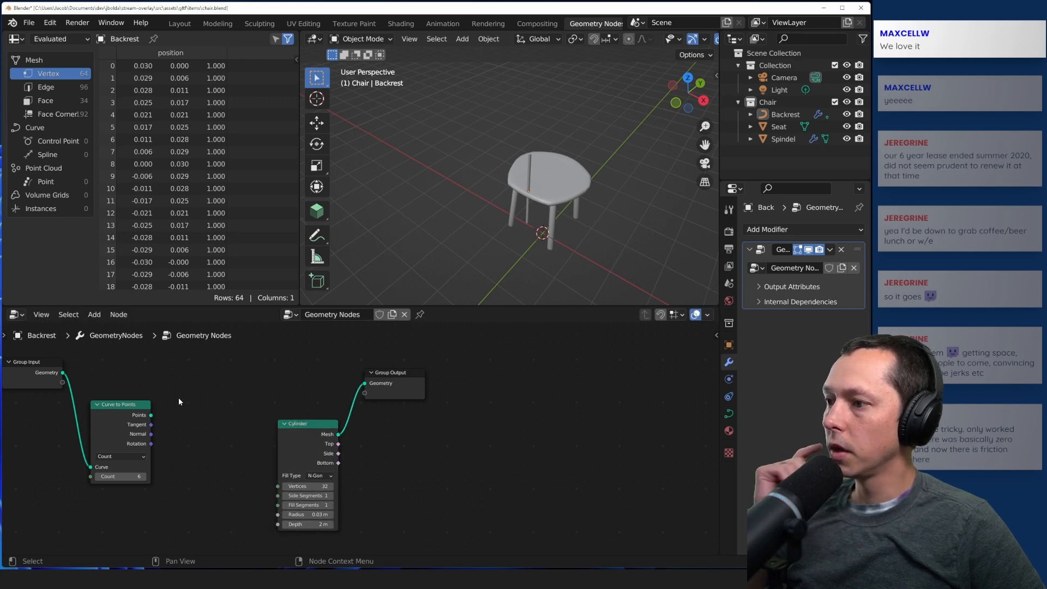
- Look through the node categories and the link suggestions of the Points output for a node that places cylinders on points
{"action": "key", "text": "shift+a"}
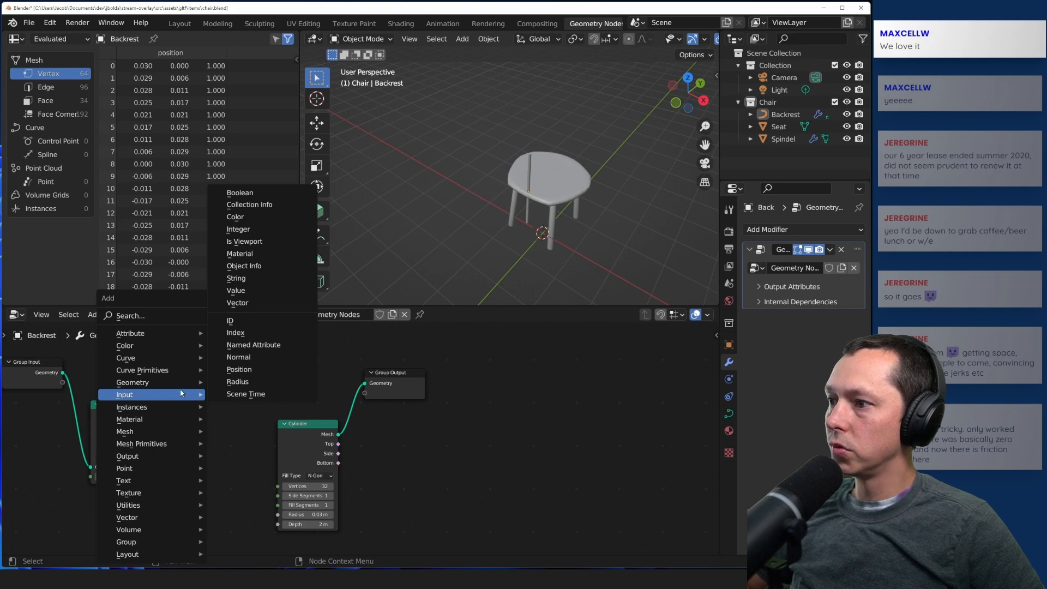
{"action": "mouse_move", "coordinate": [179, 385]}
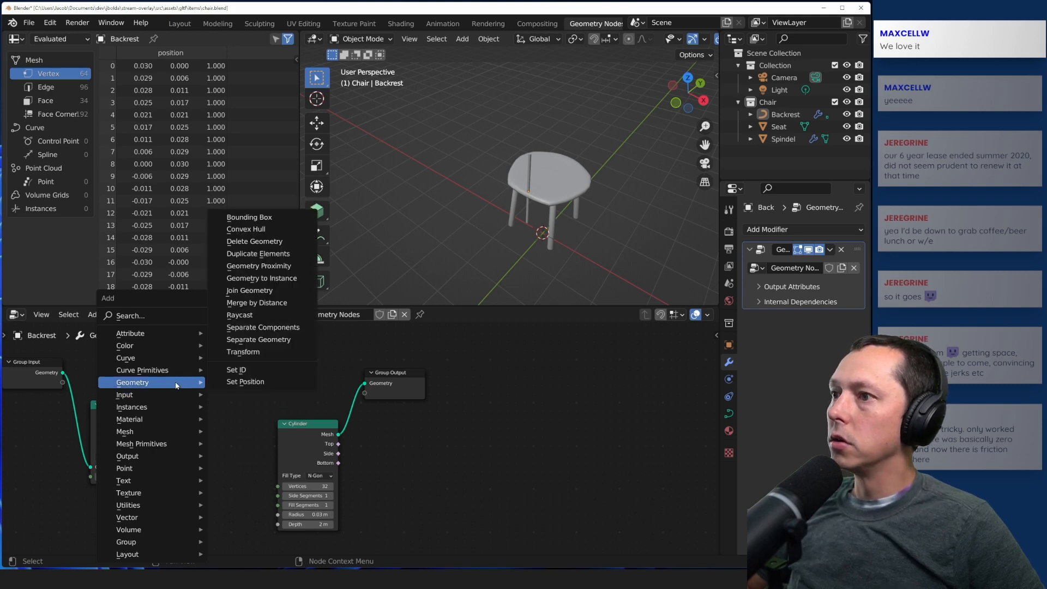
{"action": "mouse_move", "coordinate": [169, 468]}
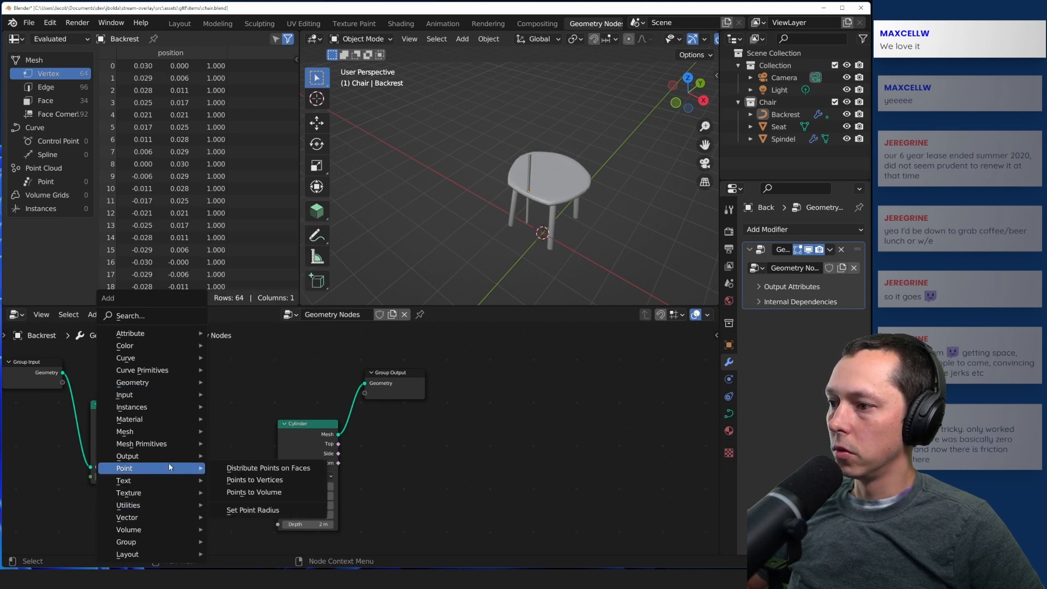
{"action": "mouse_move", "coordinate": [175, 448]}
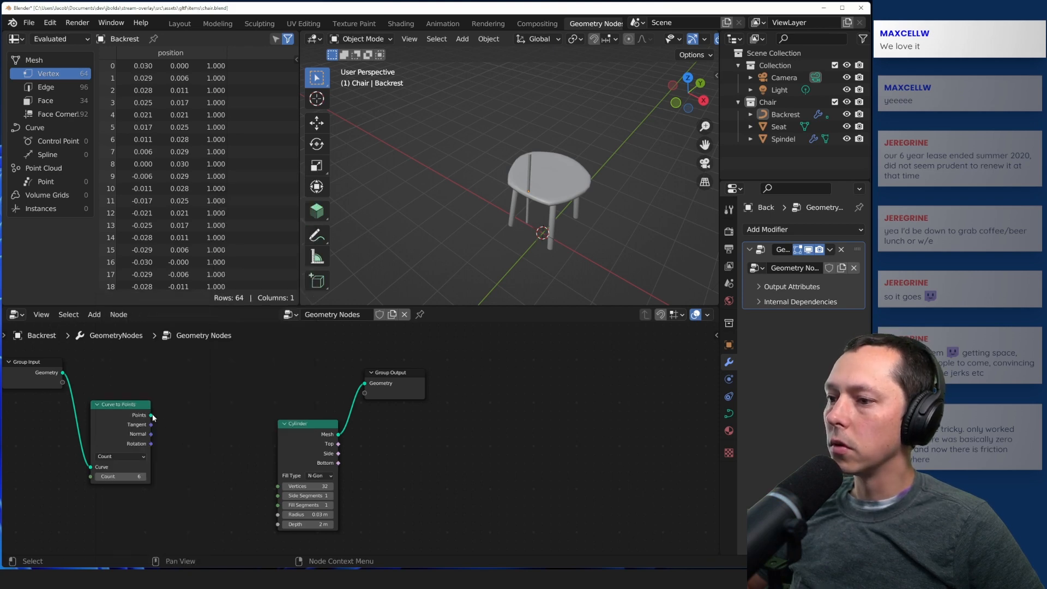
{"action": "left_click_drag", "start_coordinate": [151, 414], "coordinate": [219, 476]}
{"action": "left_click_drag", "start_coordinate": [211, 387], "coordinate": [212, 388]}
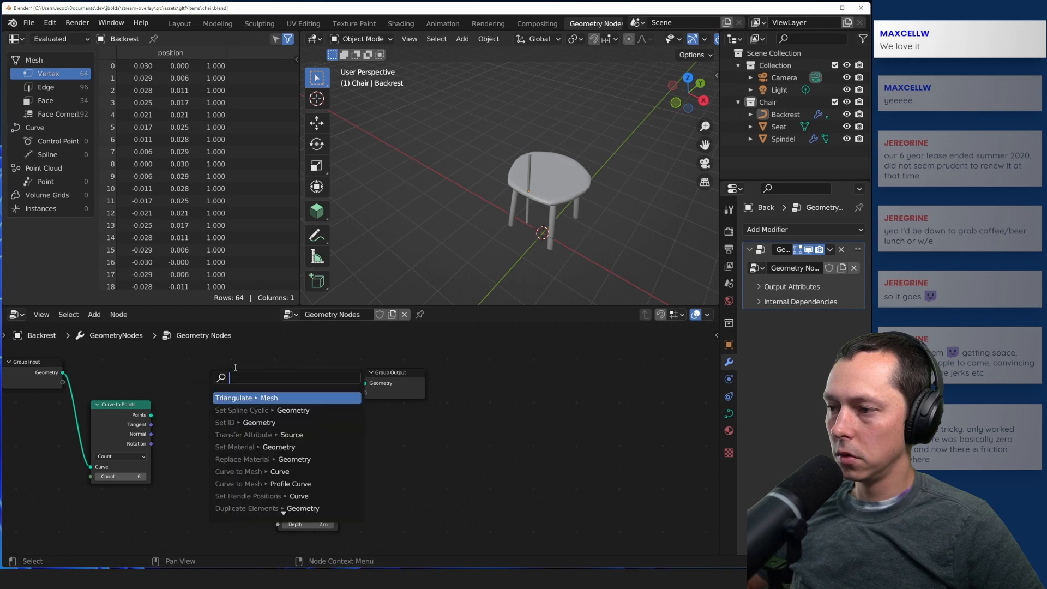
{"action": "key", "text": "Escape"}
{"action": "left_click_drag", "start_coordinate": [151, 415], "coordinate": [191, 384]}
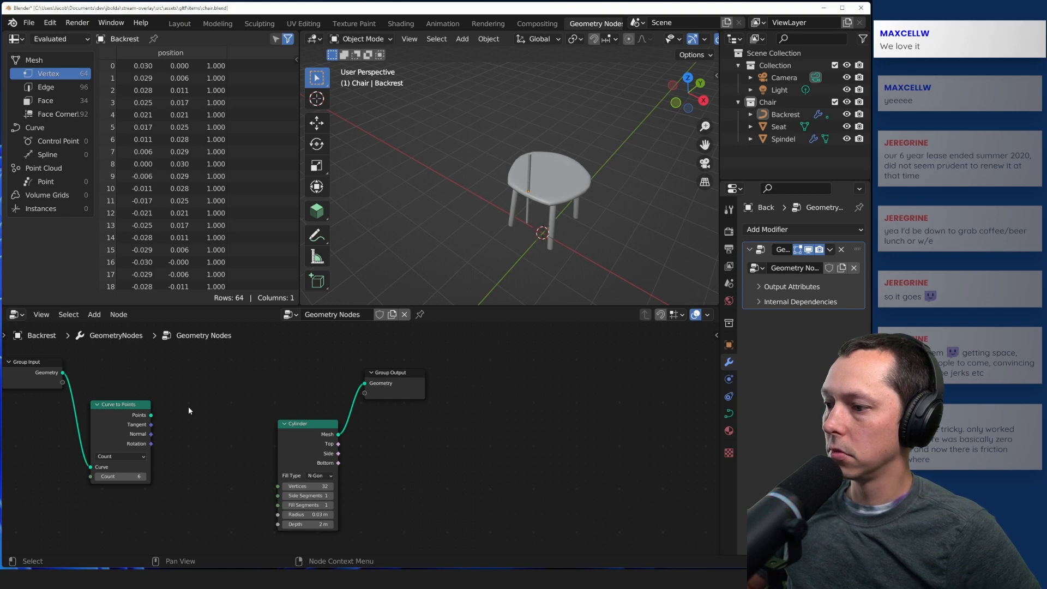
{"action": "left_click_drag", "start_coordinate": [152, 416], "coordinate": [210, 394]}
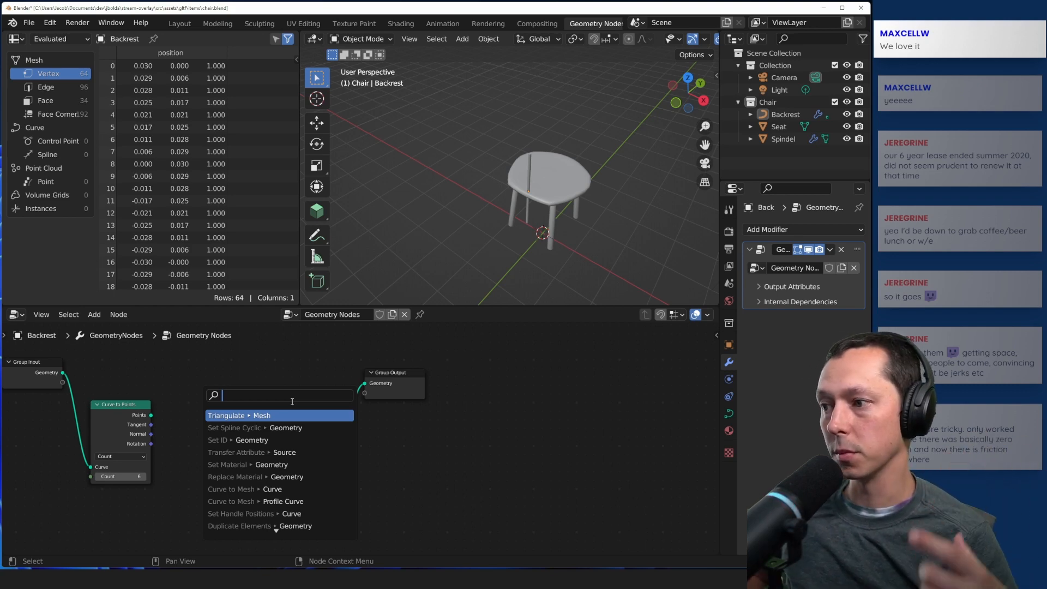
{"action": "left_click", "coordinate": [190, 398]}
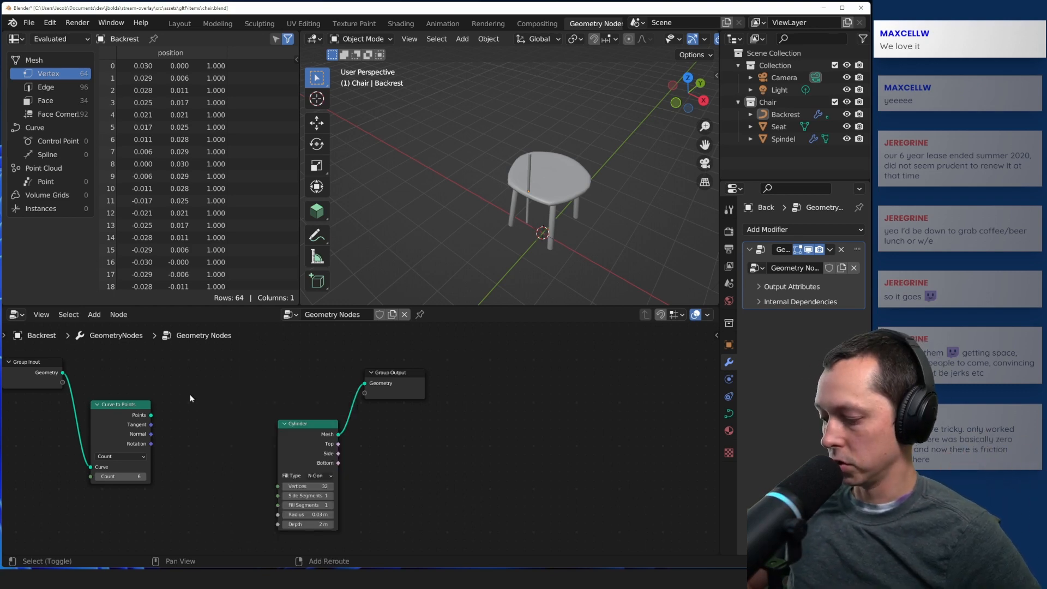
{"action": "key", "text": "shift+a"}
{"action": "key", "text": "Escape"}
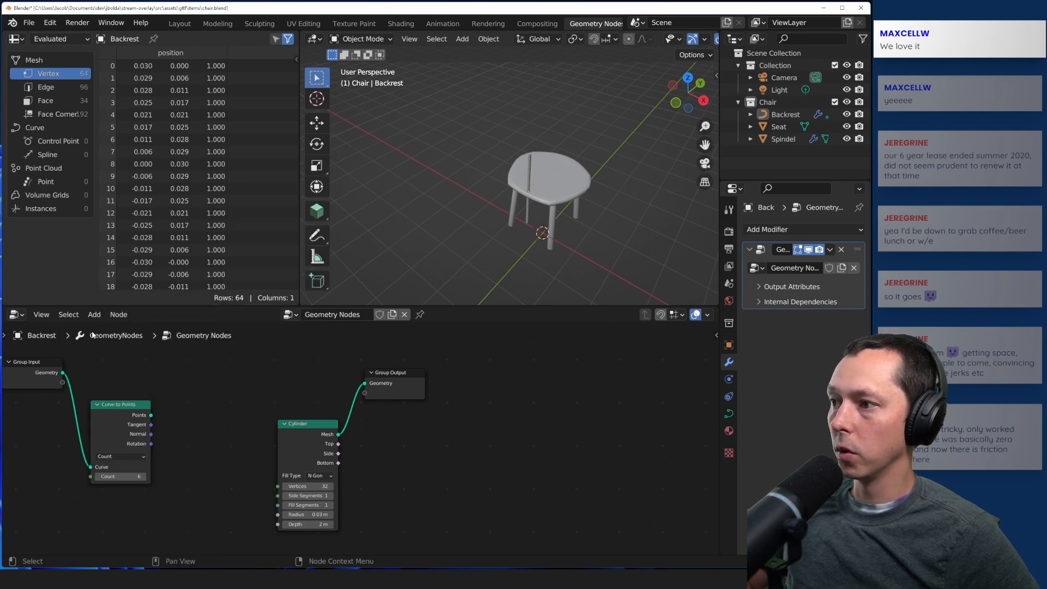
{"action": "left_click", "coordinate": [94, 314]}
{"action": "key", "text": "shift+a"}
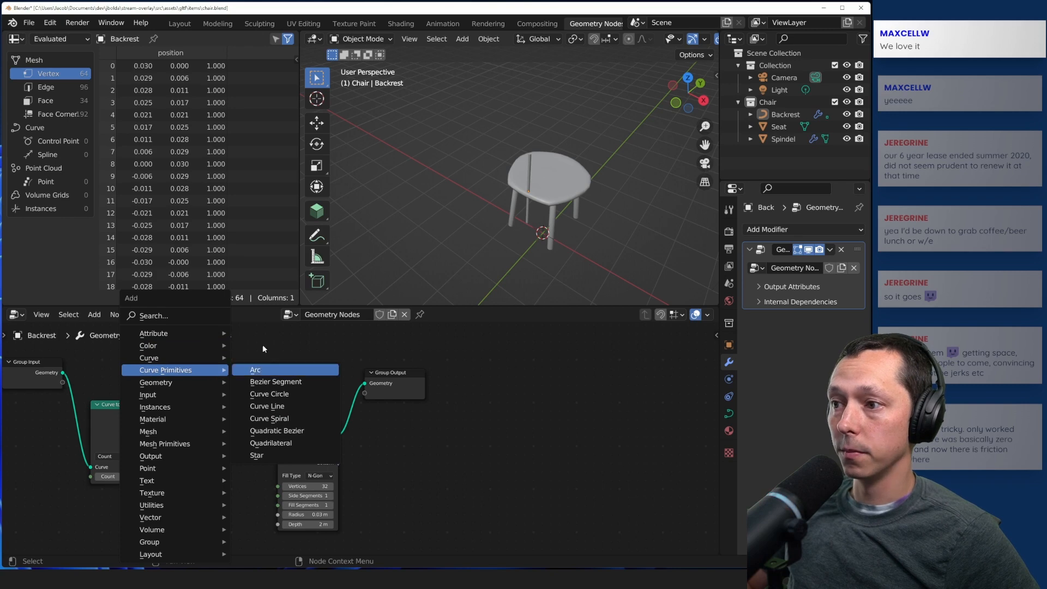
{"action": "key", "text": "Escape"}
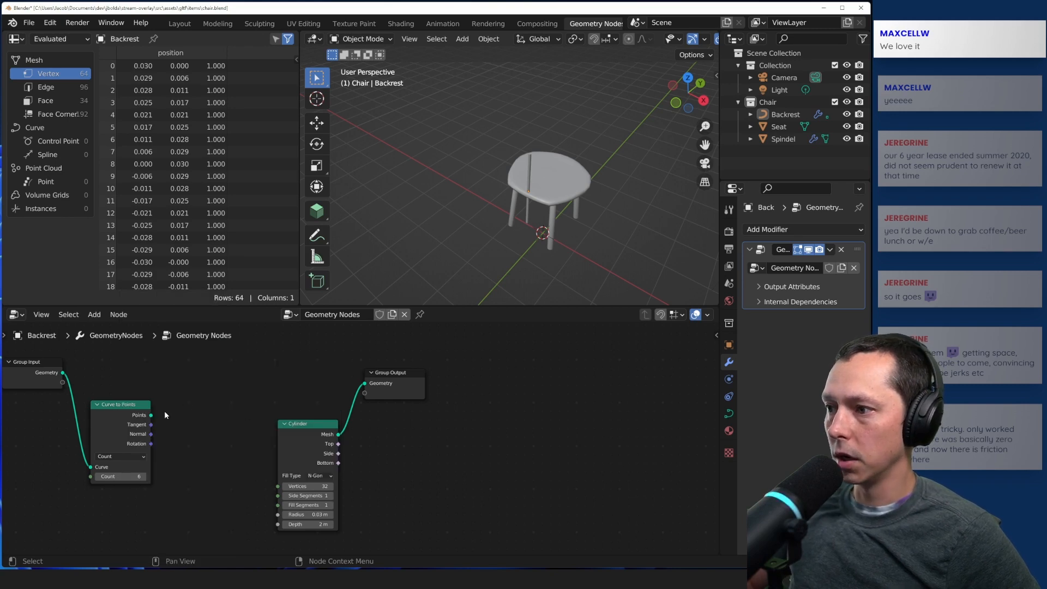
- Search the link suggestions of the Points output for "points" and add an Instance on Points node next to Curve to Points
{"action": "left_click_drag", "start_coordinate": [152, 417], "coordinate": [192, 406]}
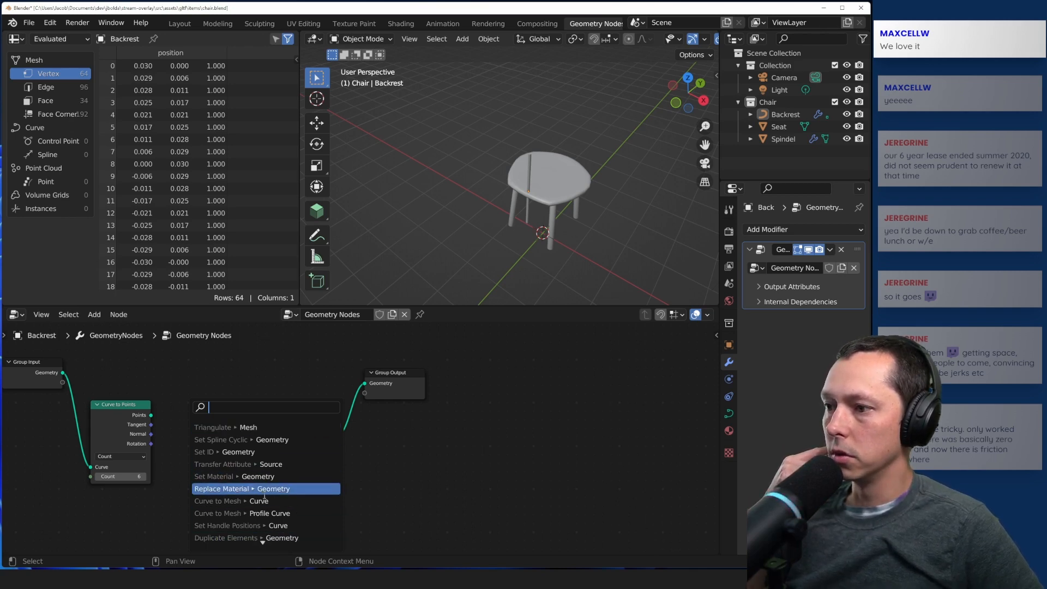
{"action": "scroll", "coordinate": [262, 538], "scroll_direction": "down", "scroll_amount": 7}
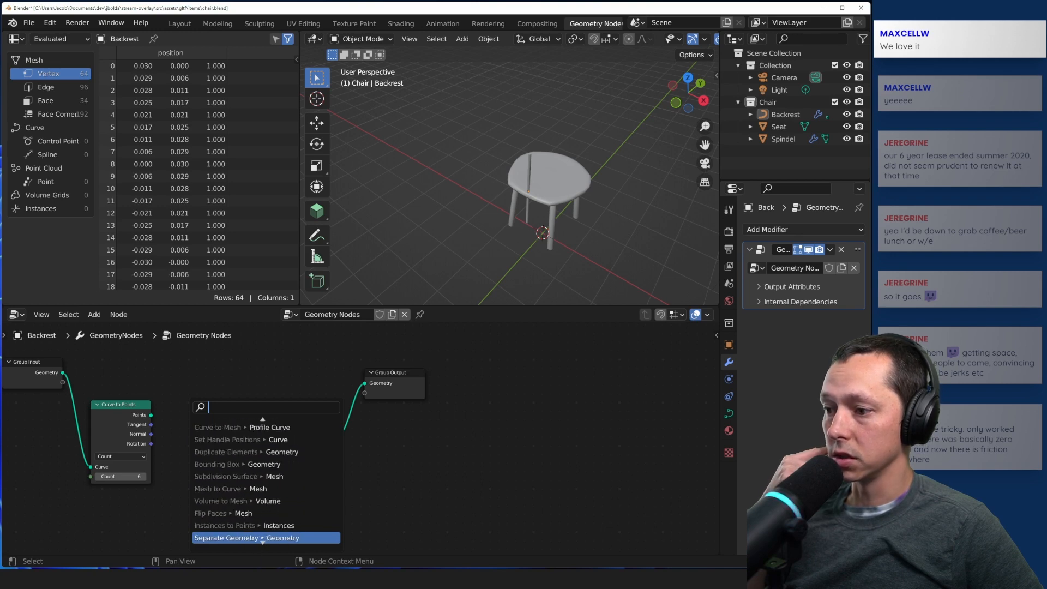
{"action": "scroll", "coordinate": [261, 540], "scroll_direction": "up", "scroll_amount": 2}
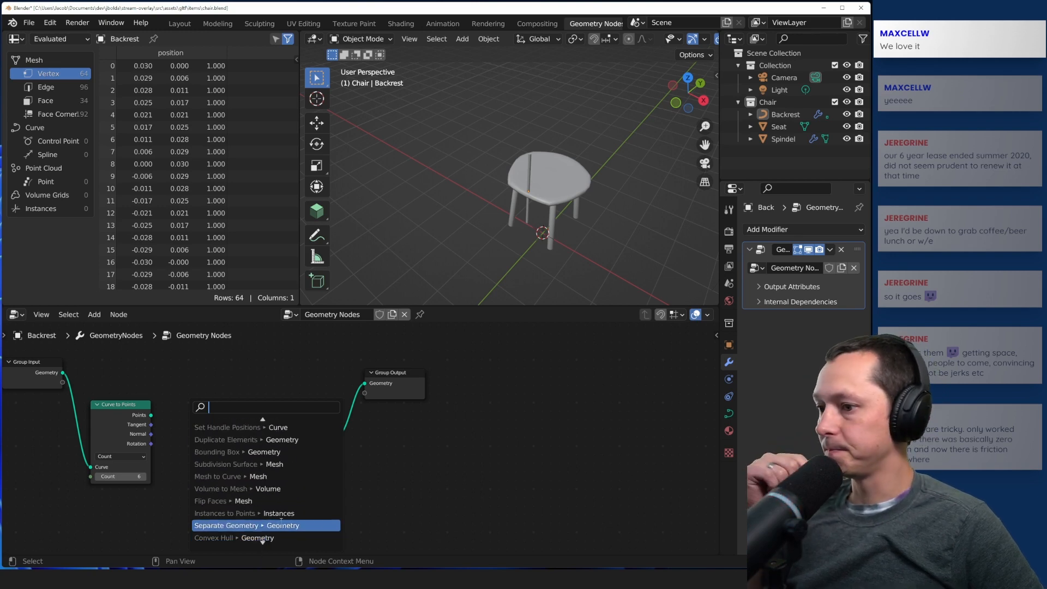
{"action": "scroll", "coordinate": [261, 540], "scroll_direction": "down", "scroll_amount": 1}
{"action": "scroll", "coordinate": [260, 540], "scroll_direction": "up", "scroll_amount": 1}
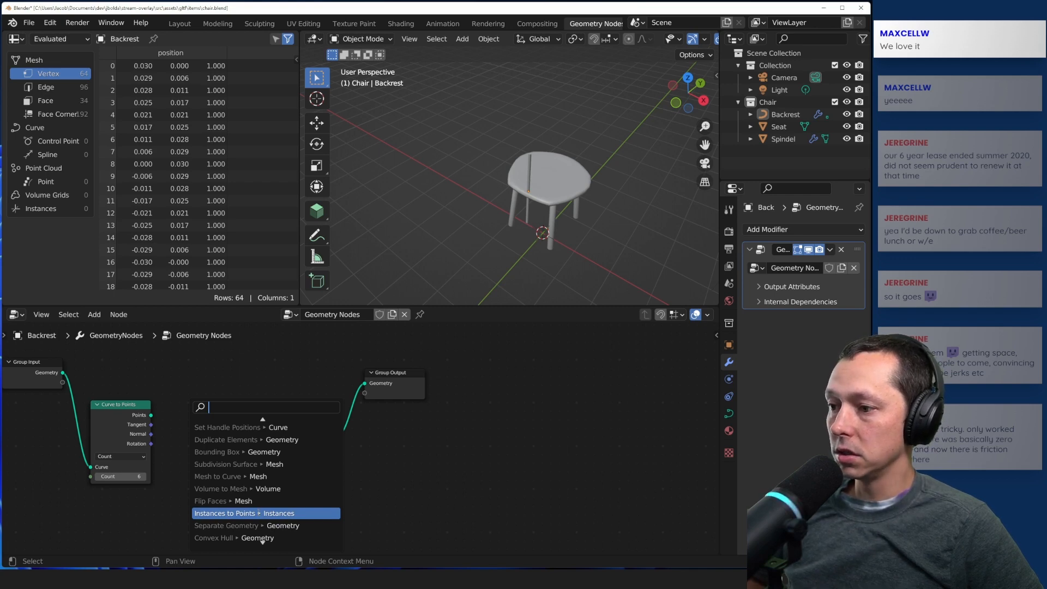
{"action": "scroll", "coordinate": [260, 540], "scroll_direction": "down", "scroll_amount": 4}
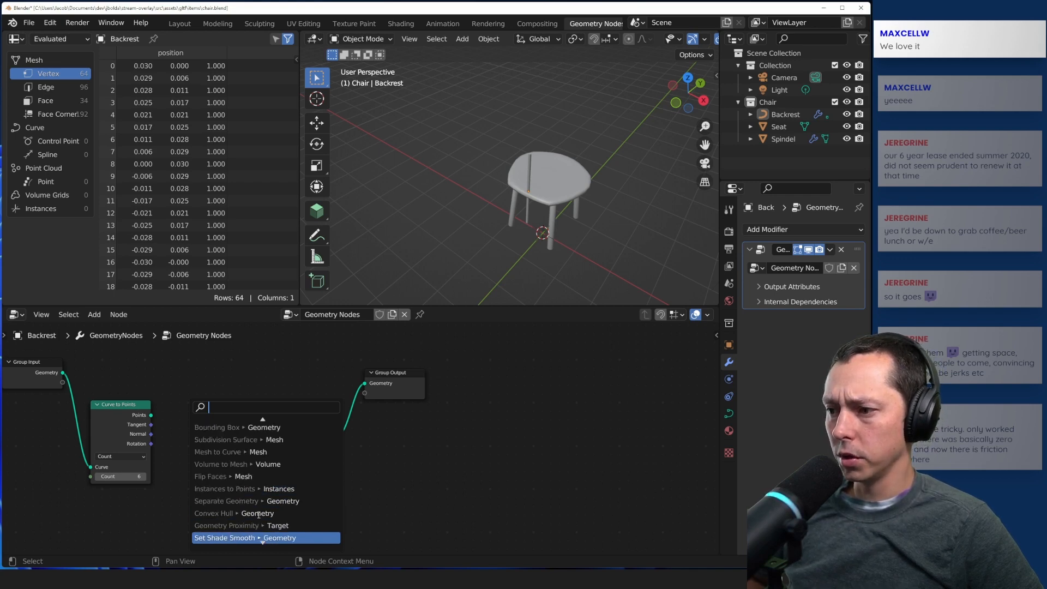
{"action": "scroll", "coordinate": [259, 515], "scroll_direction": "down", "scroll_amount": 4}
{"action": "scroll", "coordinate": [259, 515], "scroll_direction": "down", "scroll_amount": 2}
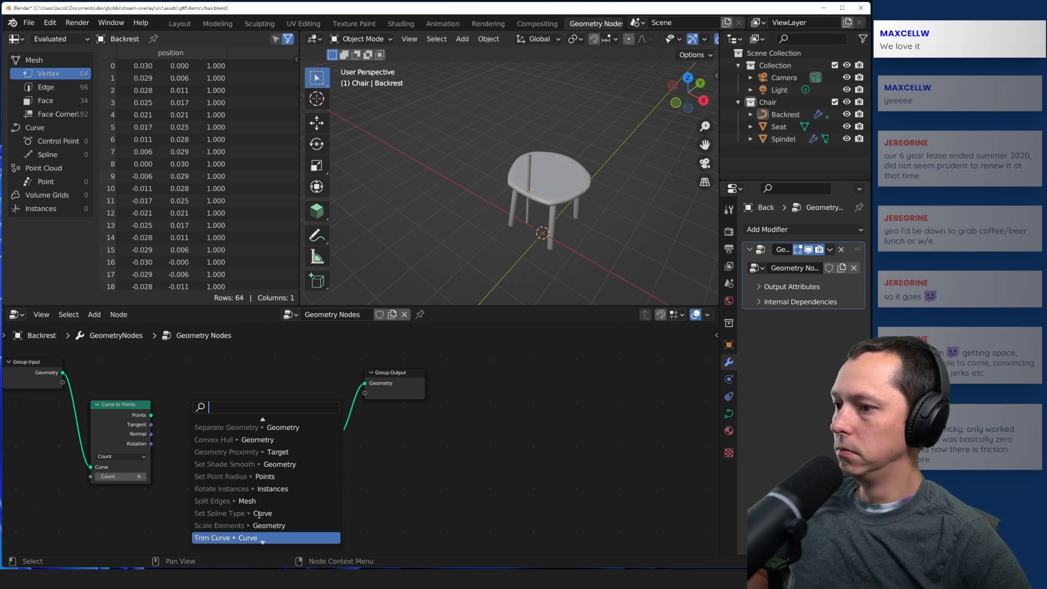
{"action": "scroll", "coordinate": [264, 507], "scroll_direction": "down", "scroll_amount": 9}
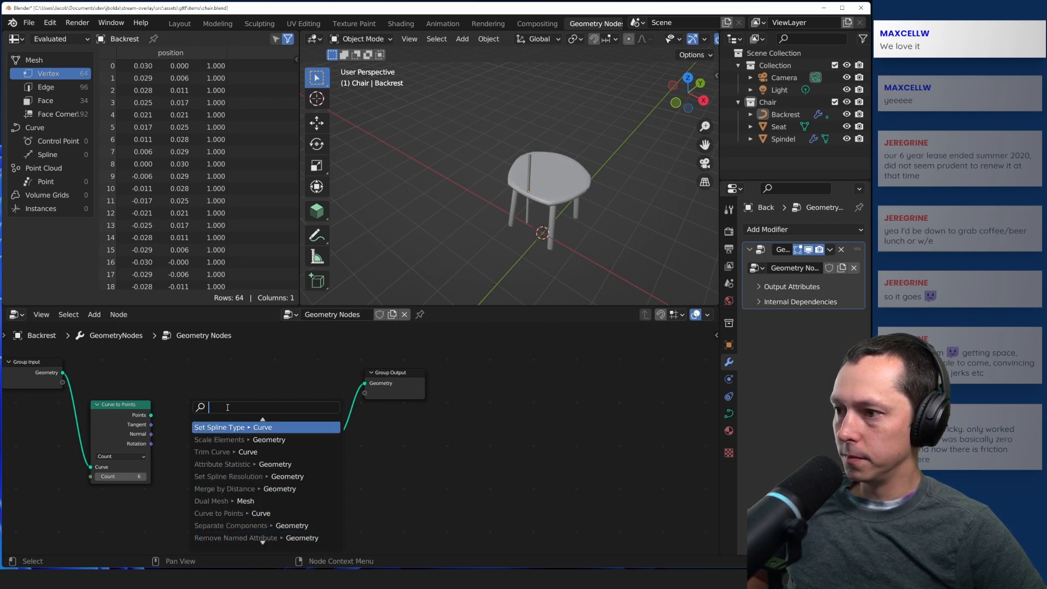
{"action": "type", "text": "points"}
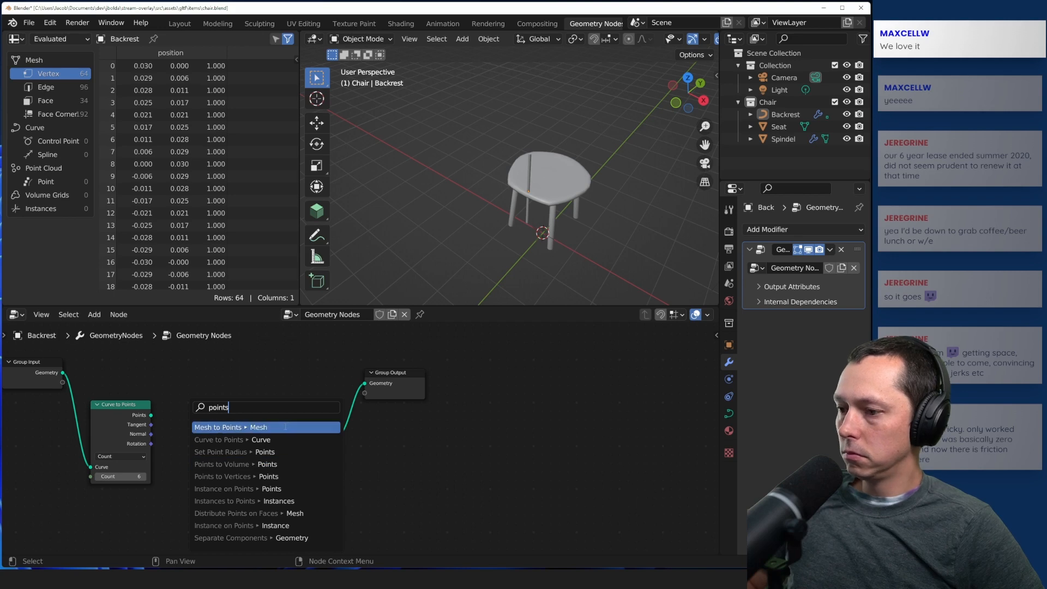
{"action": "left_click", "coordinate": [304, 526]}
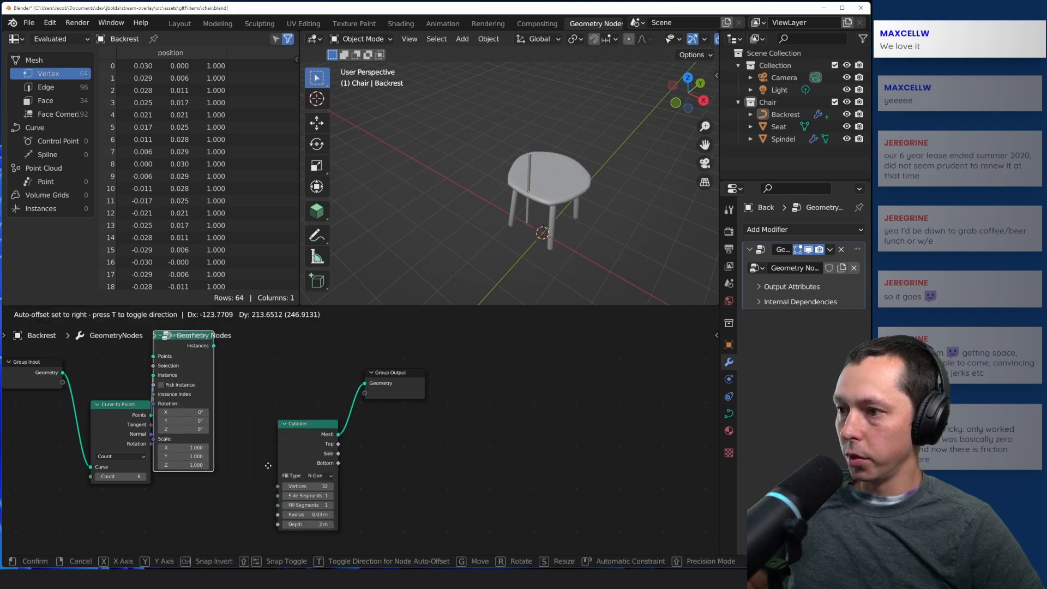
{"action": "left_click", "coordinate": [303, 525]}
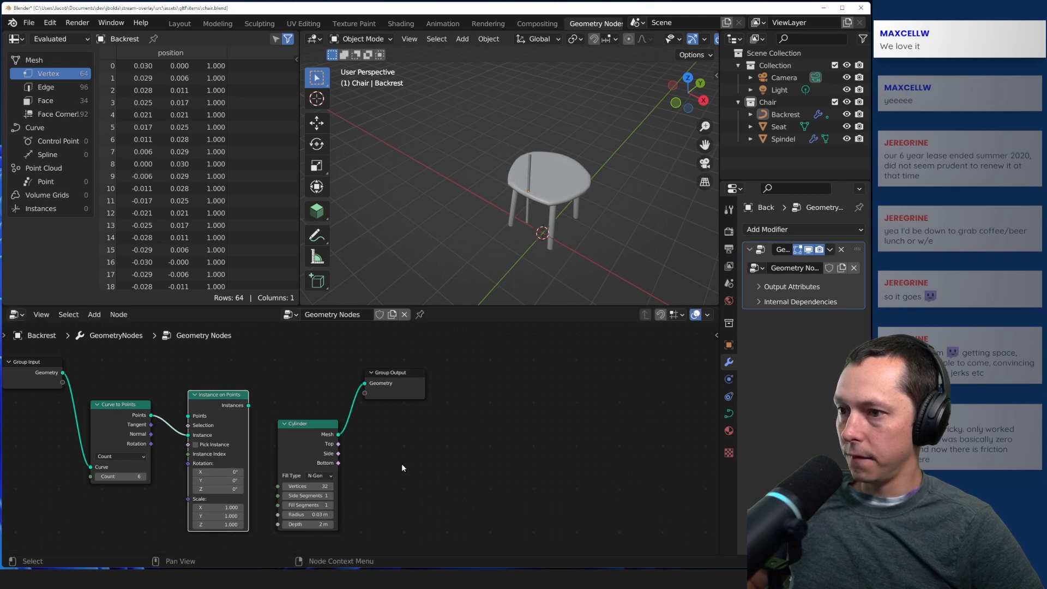
- Wire Curve to Points into the Points input, the Cylinder mesh into Instance, and Instances into the Group Output's Geometry
{"action": "middle_click_drag", "start_coordinate": [401, 463], "coordinate": [379, 423]}
{"action": "left_click_drag", "start_coordinate": [297, 386], "coordinate": [354, 446]}
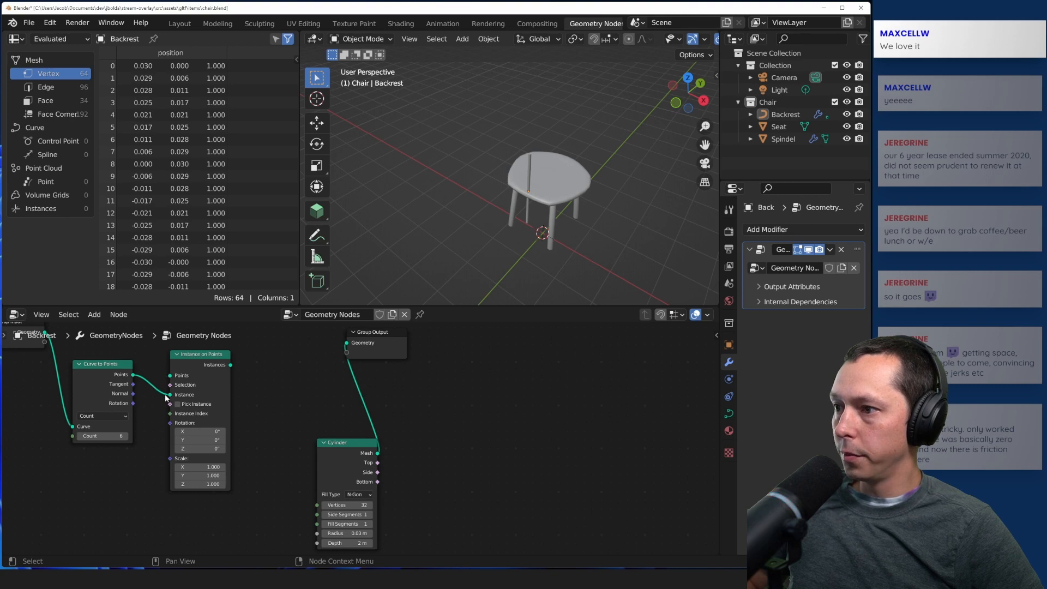
{"action": "left_click_drag", "start_coordinate": [132, 375], "coordinate": [172, 377]}
{"action": "left_click_drag", "start_coordinate": [342, 441], "coordinate": [170, 394]}
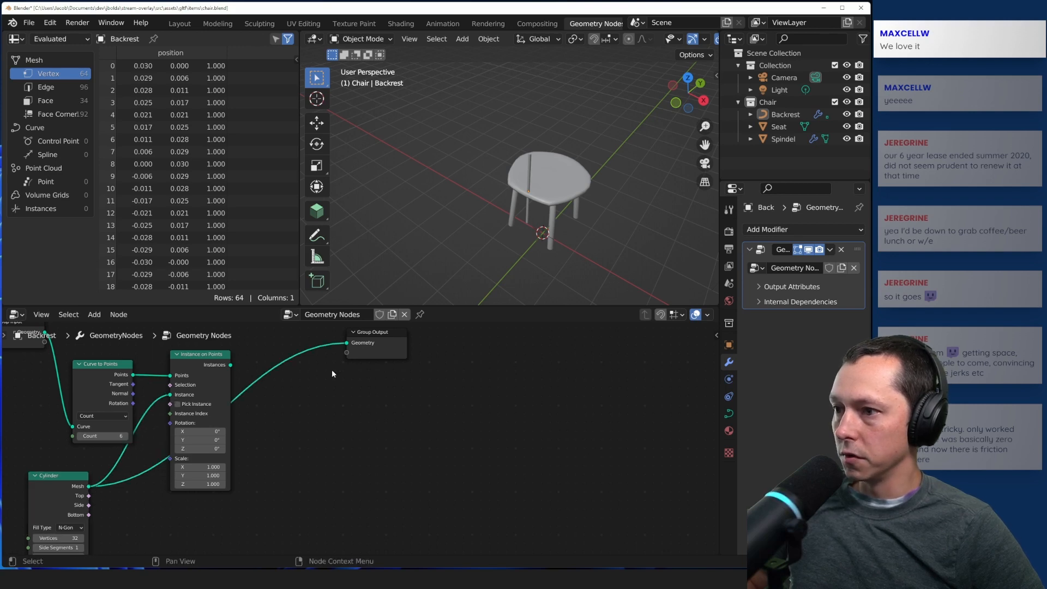
{"action": "left_click_drag", "start_coordinate": [231, 364], "coordinate": [347, 345]}
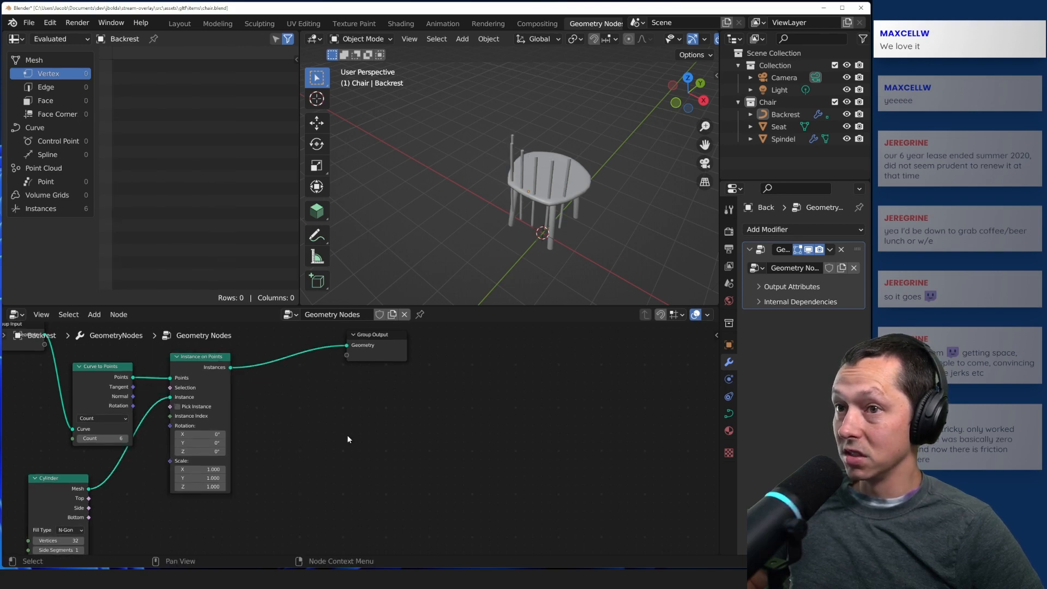
- Check the distributed spindles on the chair and move the Instance on Points node away from Curve to Points and Cylinder
{"action": "middle_click_drag", "start_coordinate": [495, 232], "coordinate": [459, 221]}
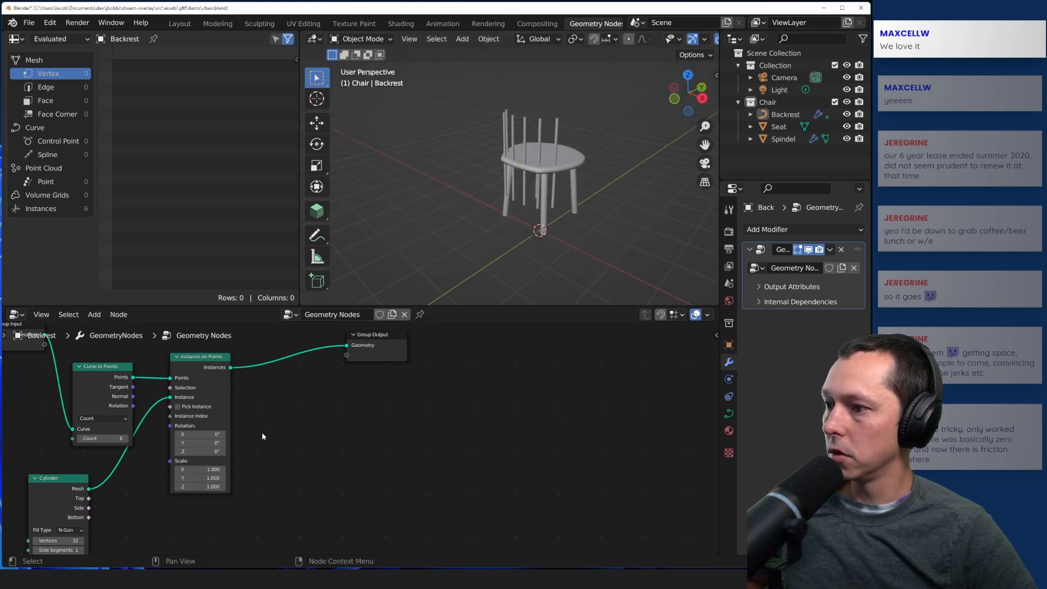
{"action": "scroll", "coordinate": [265, 436], "scroll_direction": "down", "scroll_amount": 1}
{"action": "middle_click_drag", "start_coordinate": [285, 508], "coordinate": [307, 461]}
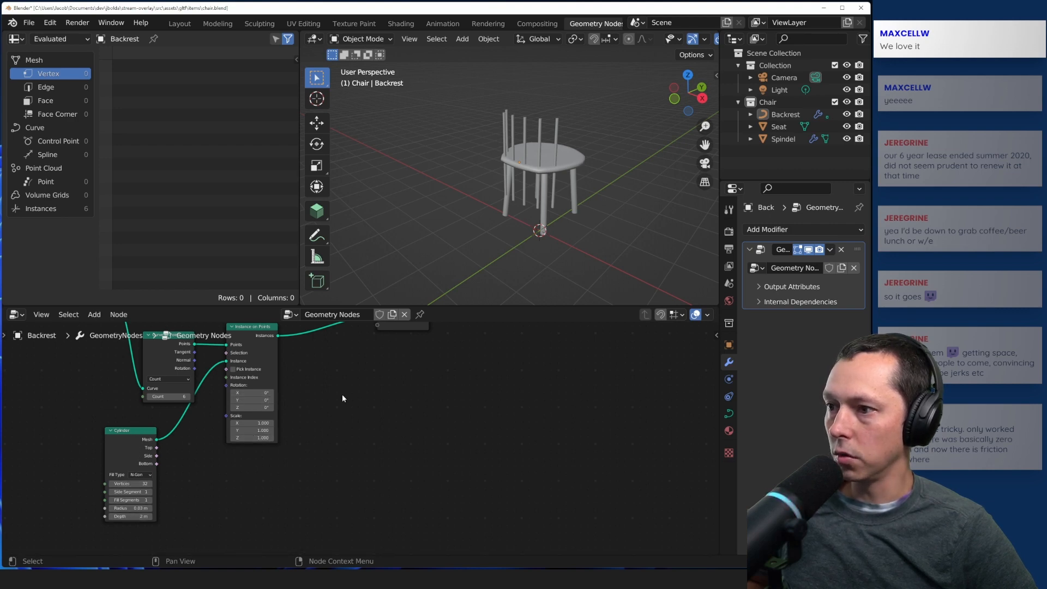
{"action": "middle_click_drag", "start_coordinate": [342, 393], "coordinate": [302, 457]}
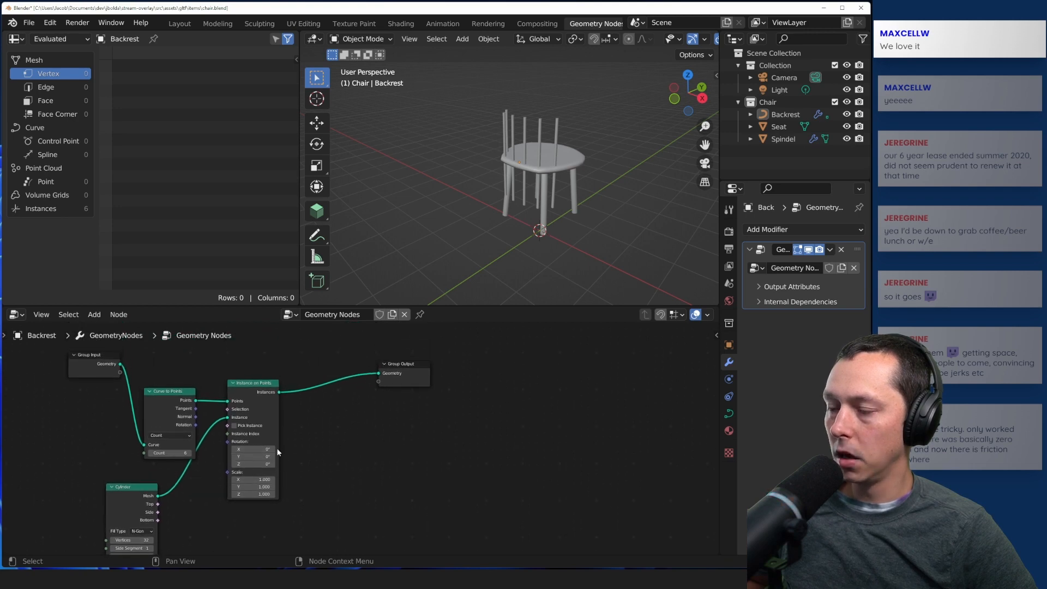
{"action": "left_click_drag", "start_coordinate": [253, 384], "coordinate": [311, 422]}
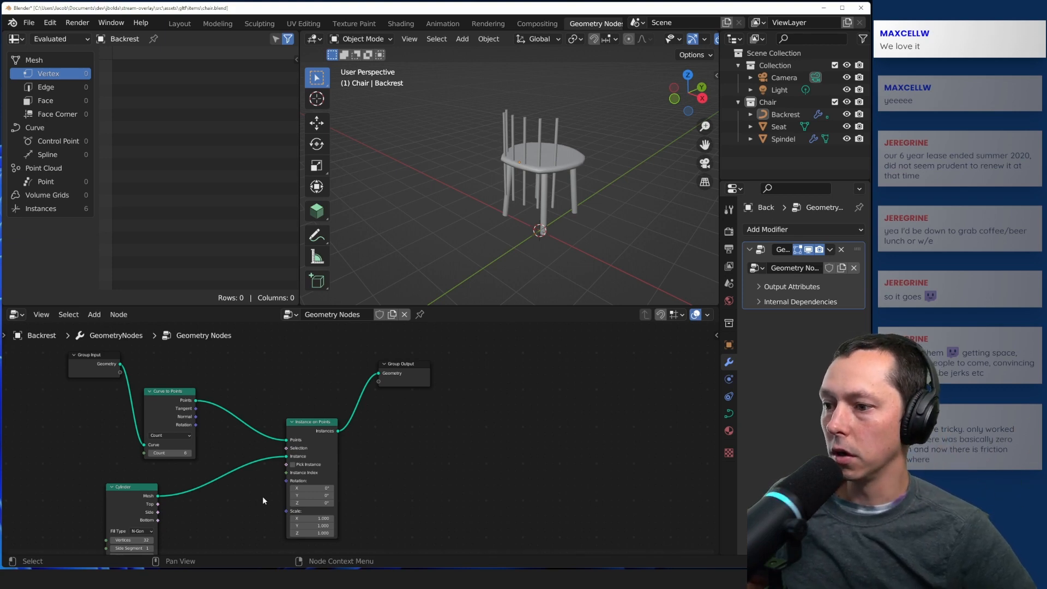
- Rearrange the Instance on Points, Curve to Points and Cylinder nodes, leaving room for another node between Cylinder and Instance on Points
{"action": "middle_click_drag", "start_coordinate": [225, 507], "coordinate": [214, 450]}
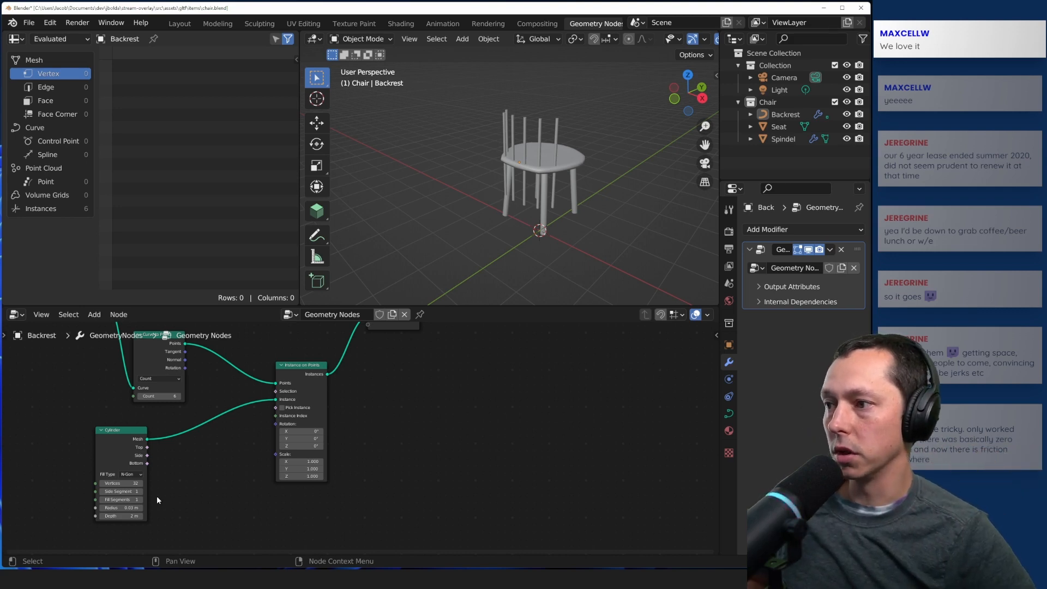
{"action": "mouse_move", "coordinate": [210, 395]}
{"action": "middle_mouse_down"}
{"action": "mouse_move", "coordinate": [211, 419]}
{"action": "mouse_move", "coordinate": [204, 412]}
{"action": "middle_mouse_up"}
{"action": "middle_click_drag", "start_coordinate": [523, 267], "coordinate": [594, 261]}
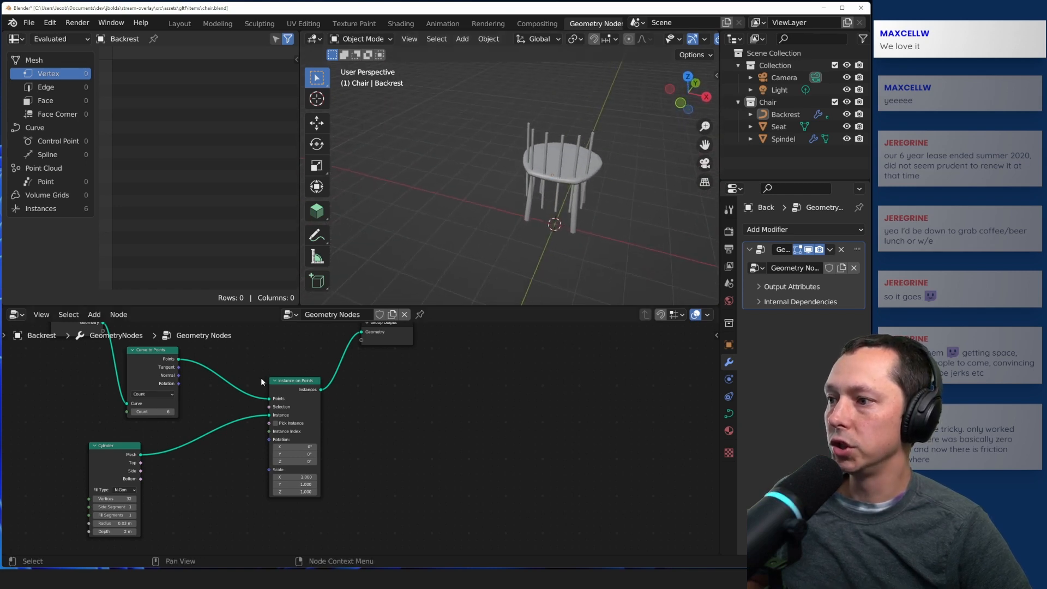
{"action": "left_click_drag", "start_coordinate": [288, 381], "coordinate": [321, 398]}
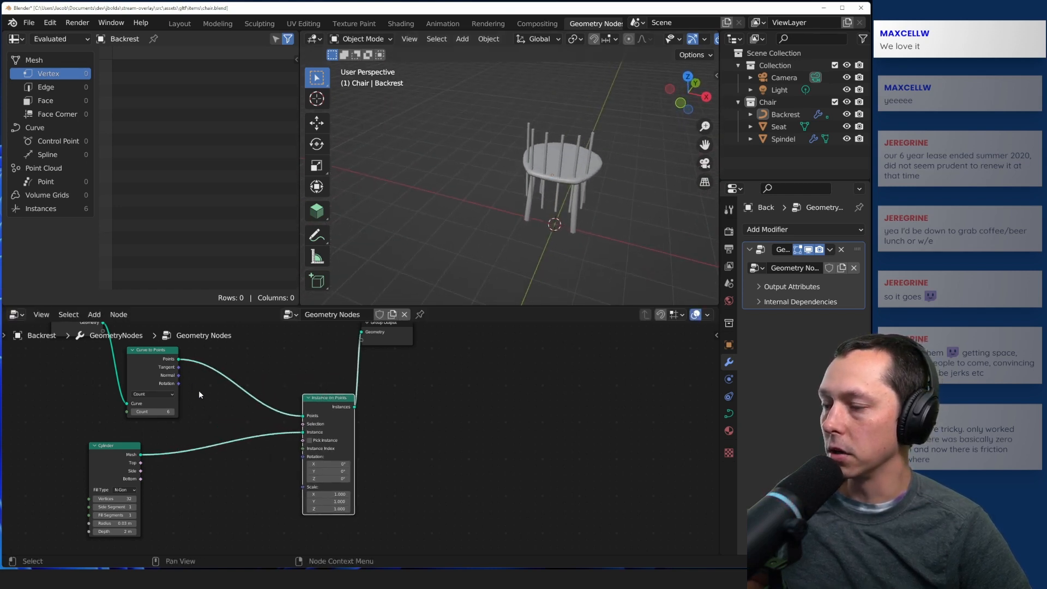
{"action": "middle_click_drag", "start_coordinate": [207, 393], "coordinate": [235, 425]}
{"action": "left_click_drag", "start_coordinate": [187, 399], "coordinate": [214, 379]}
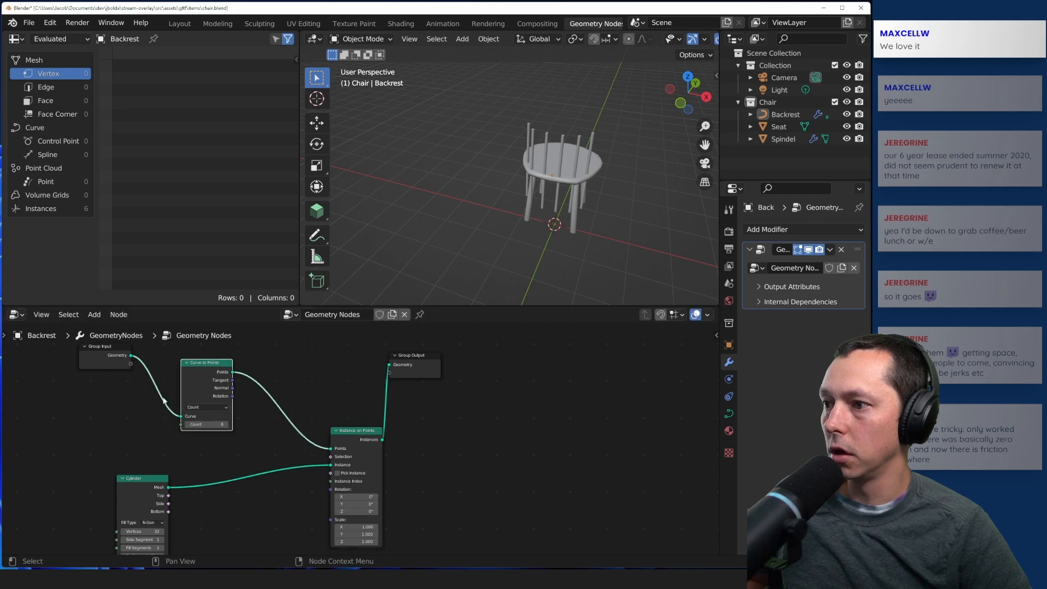
{"action": "middle_click_drag", "start_coordinate": [133, 437], "coordinate": [98, 375]}
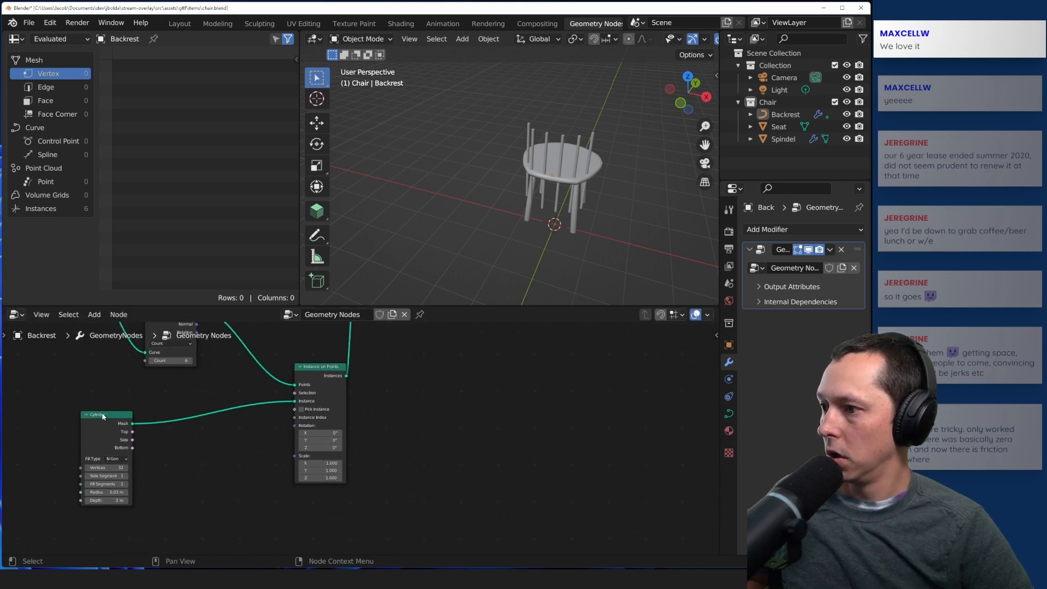
{"action": "left_click_drag", "start_coordinate": [103, 416], "coordinate": [157, 423]}
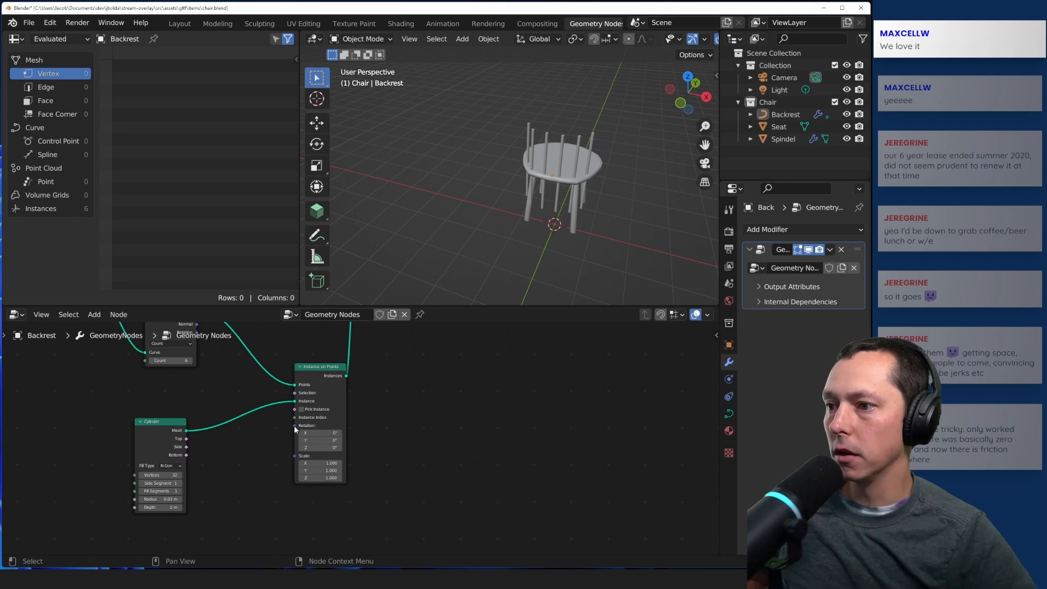
{"action": "key", "text": "shift+a"}
{"action": "mouse_move", "coordinate": [268, 482]}
{"action": "key", "text": "t"}
{"action": "key", "text": "r"}
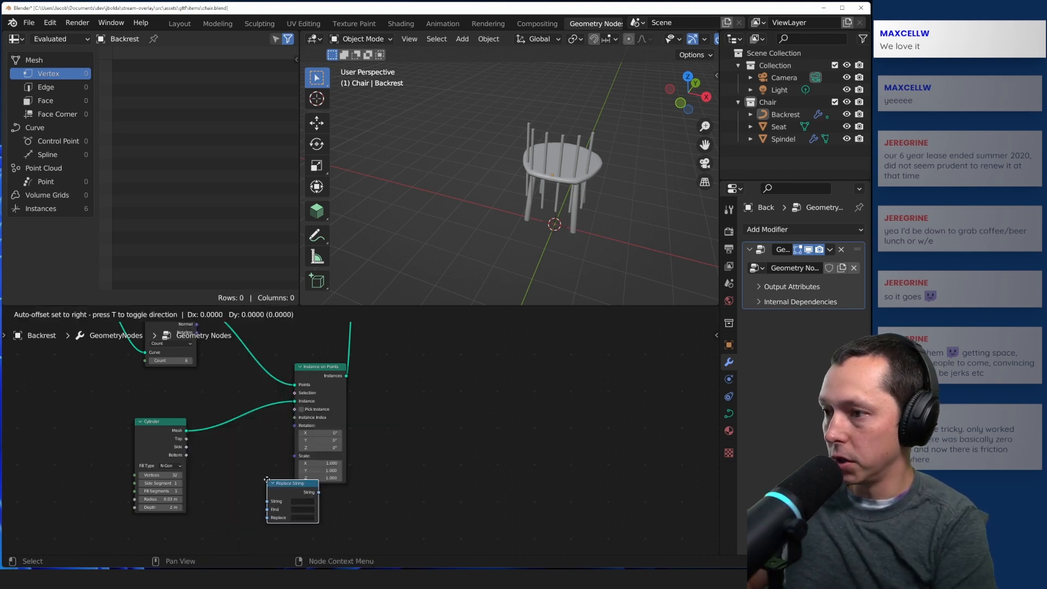
{"action": "key", "text": "s"}
{"action": "key", "text": "Escape"}
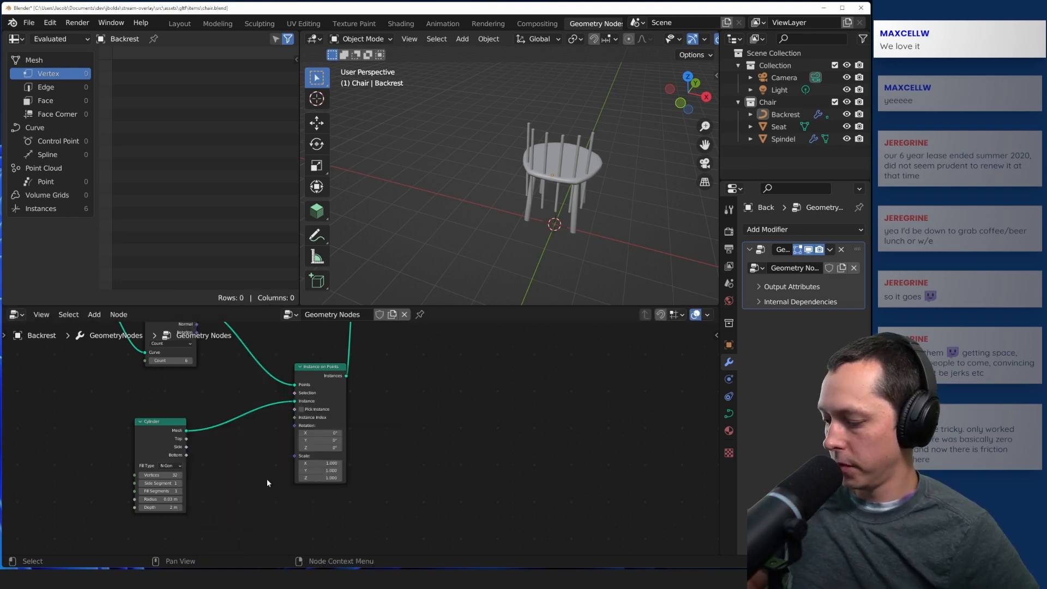
- Add a Transform node and insert it between the Cylinder's Mesh output and the Instance input of Instance on Points
{"action": "key", "text": "shift+a"}
{"action": "type", "text": "s"}
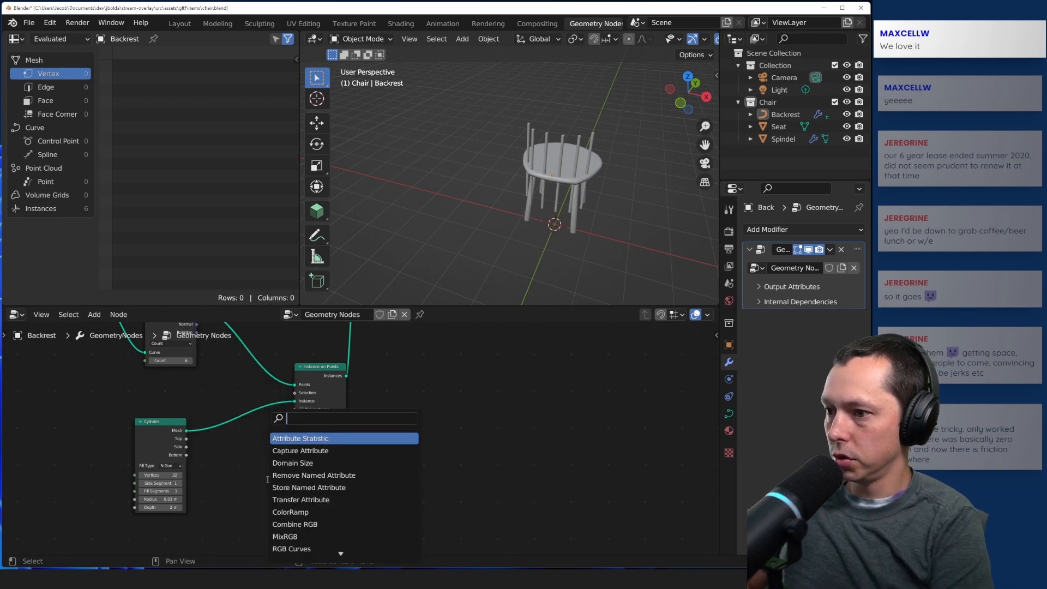
{"action": "type", "text": "trans"}
{"action": "key", "text": "Return"}
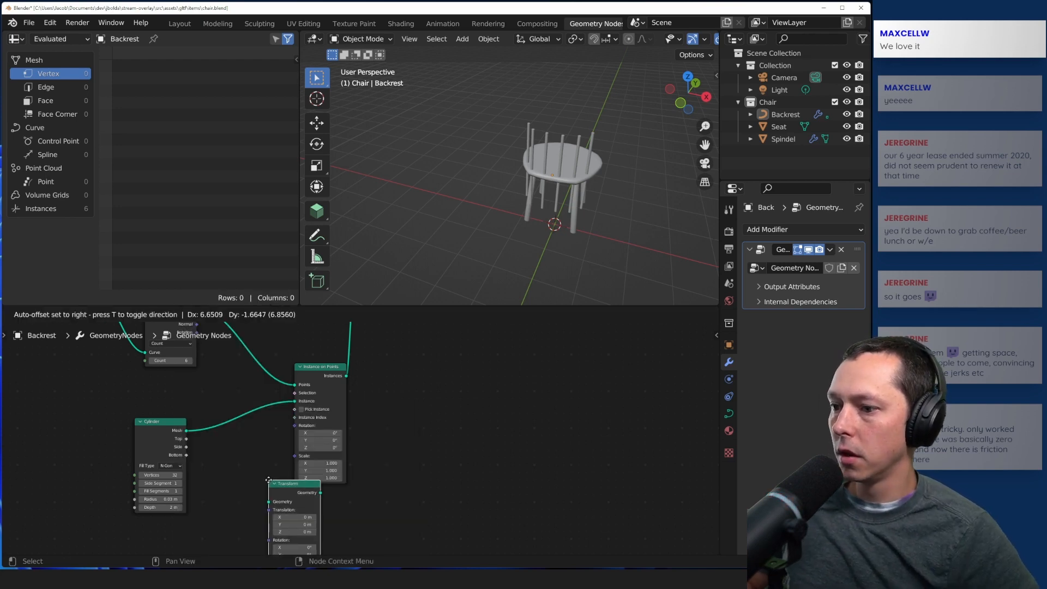
{"action": "left_click", "coordinate": [225, 428]}
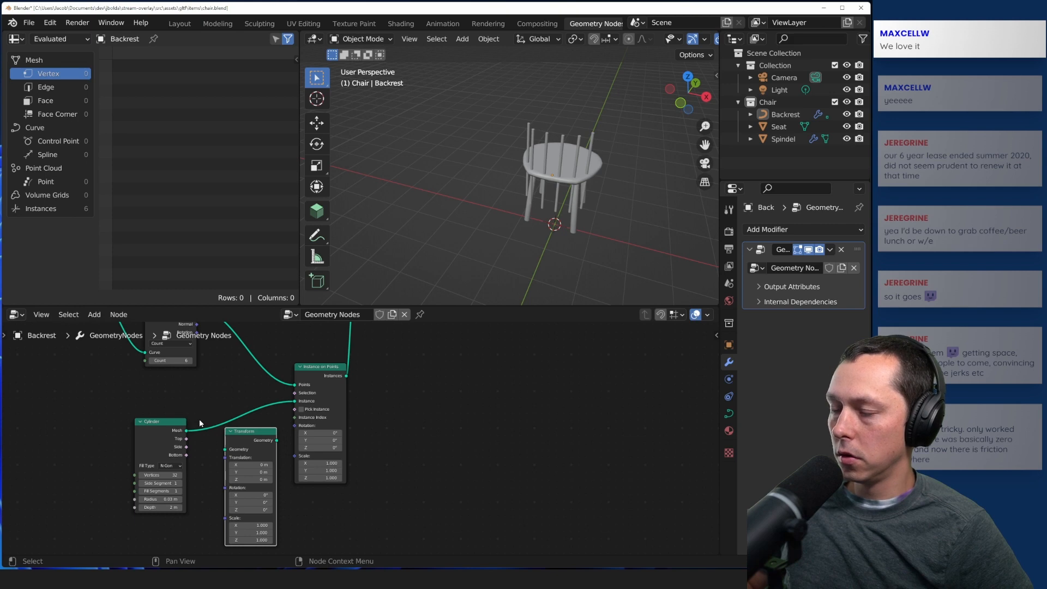
{"action": "left_click_drag", "start_coordinate": [186, 430], "coordinate": [294, 402]}
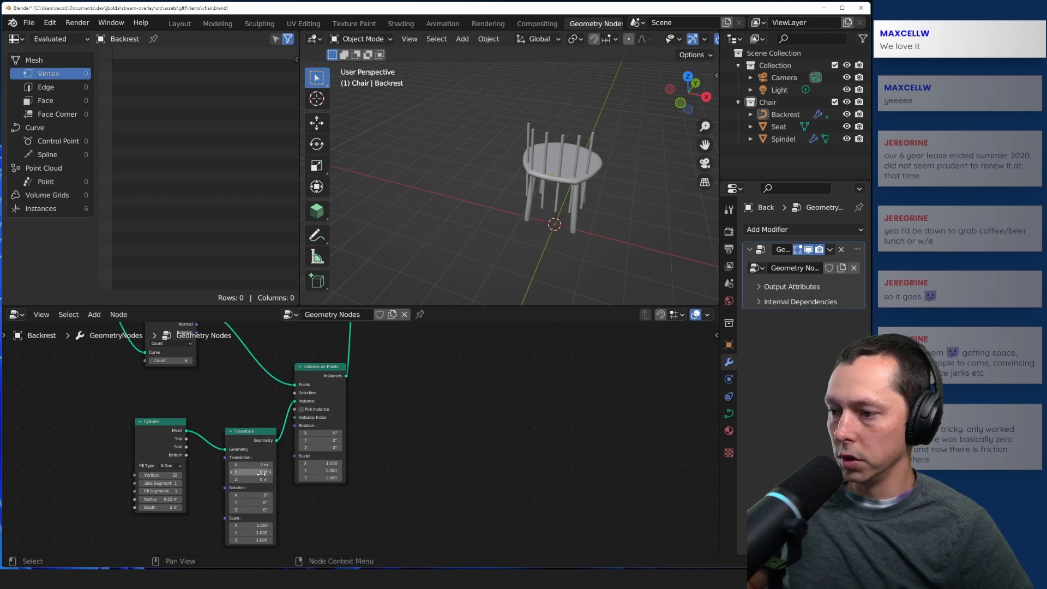
- Set the Transform node's Z translation to 0.5 m
{"action": "key", "text": "BackSpace"}
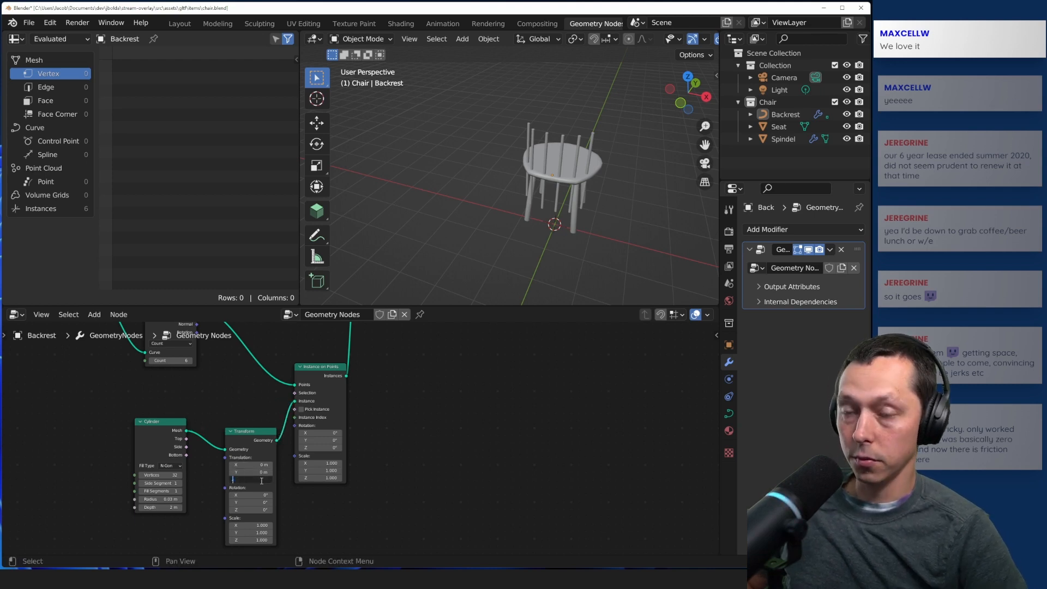
{"action": "type", "text": ".5"}
{"action": "key", "text": "Return"}
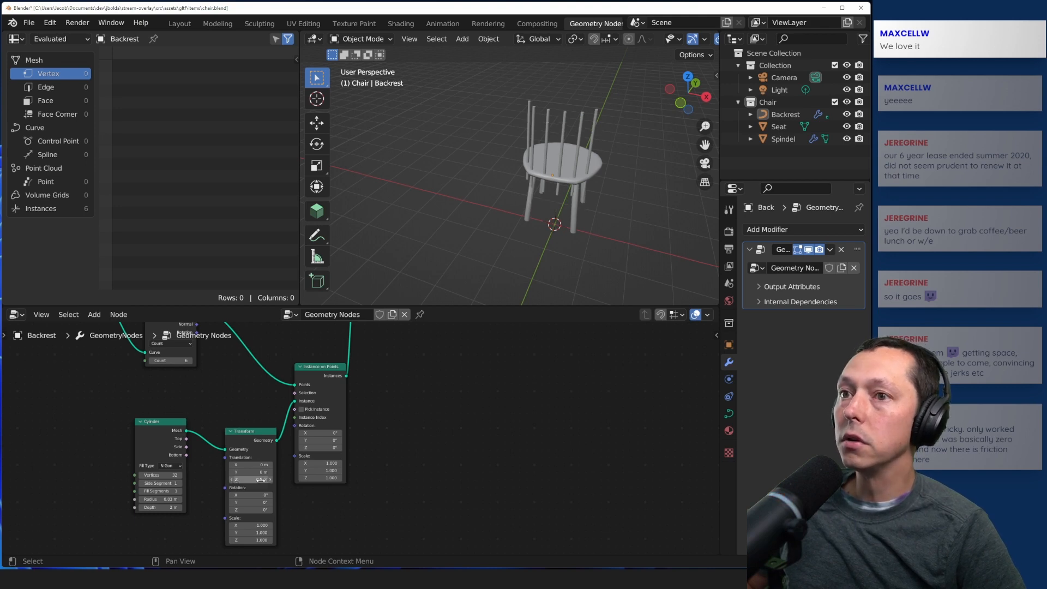
- Set the Transform node's Z translation to 1 m and check the spindles' height above the seat
{"action": "left_click", "coordinate": [261, 480]}
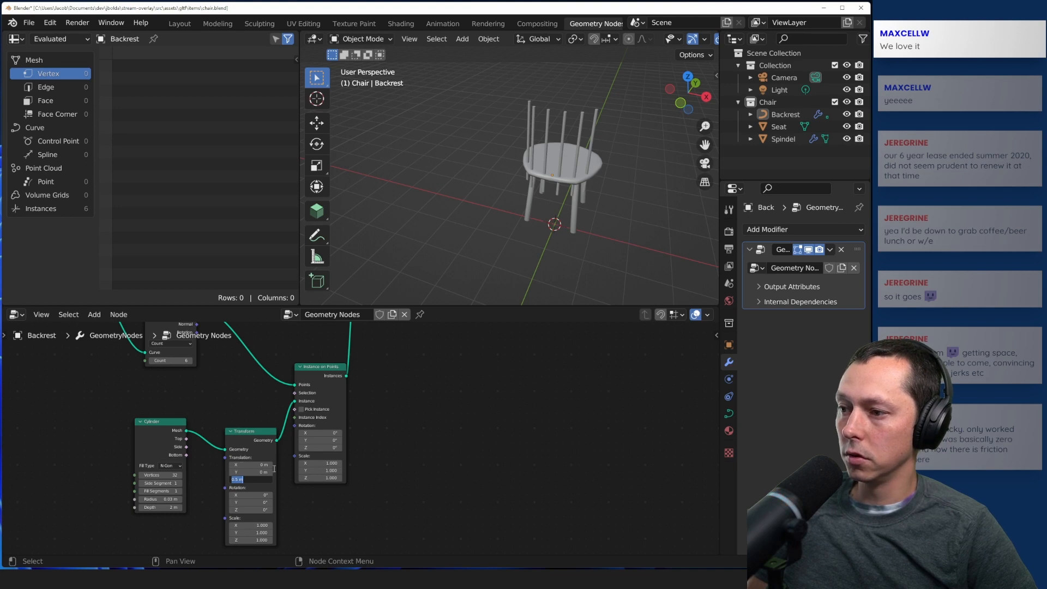
{"action": "left_click", "coordinate": [151, 422]}
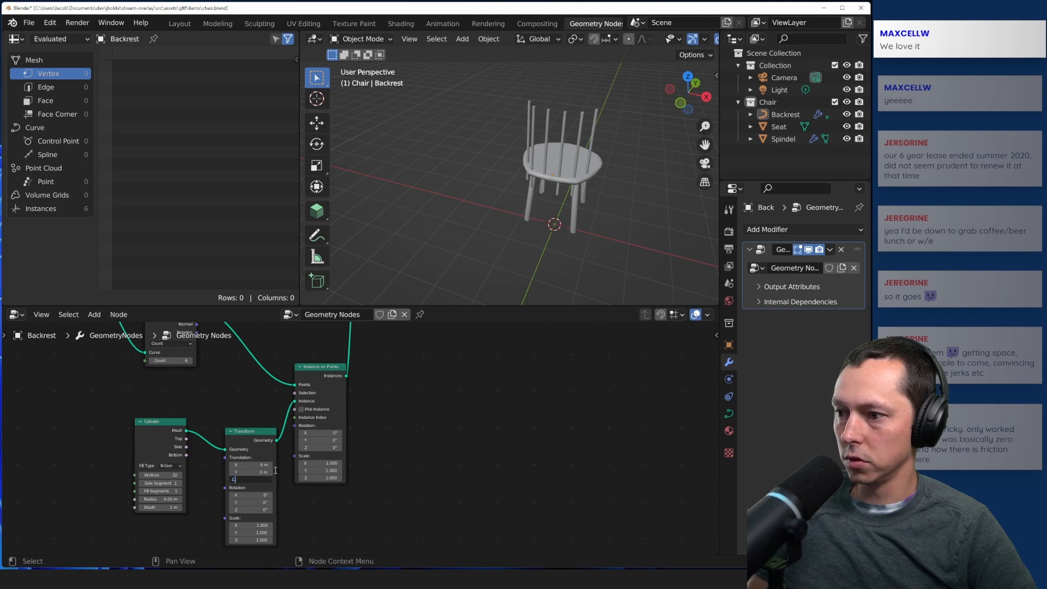
{"action": "type", "text": "1"}
{"action": "key", "text": "Return"}
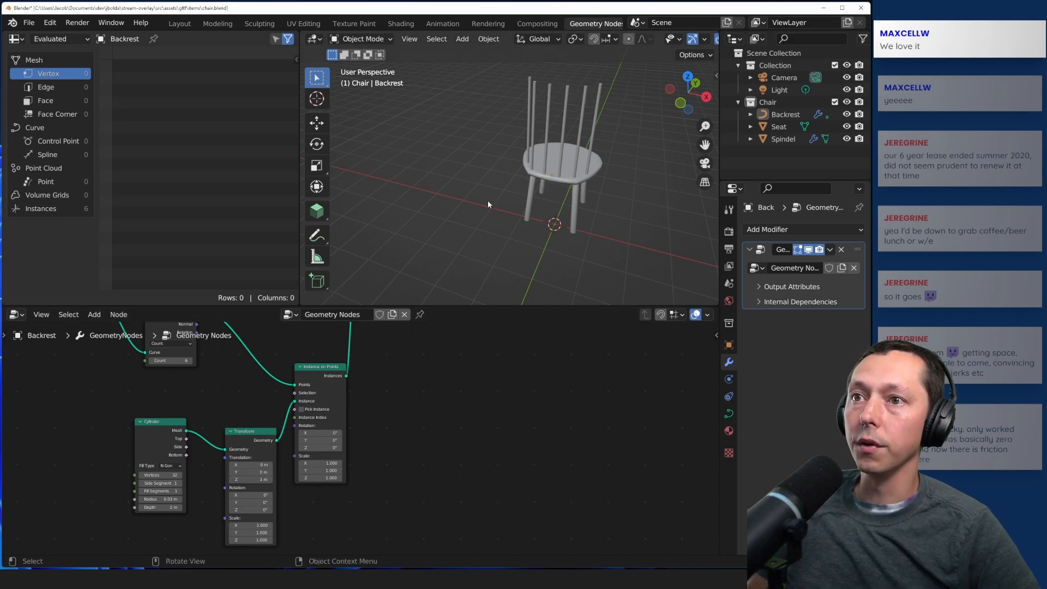
{"action": "middle_click_drag", "start_coordinate": [487, 205], "coordinate": [474, 275]}
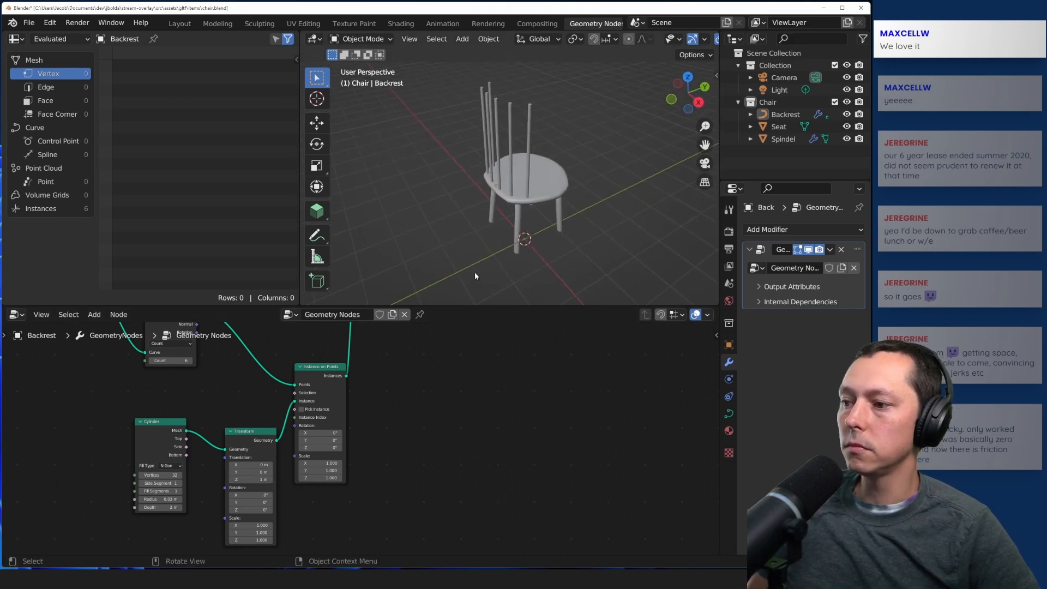
- Set the Cylinder node's depth to 1 m and the Transform node's Z translation to 0.5 m
{"action": "left_click", "coordinate": [176, 507]}
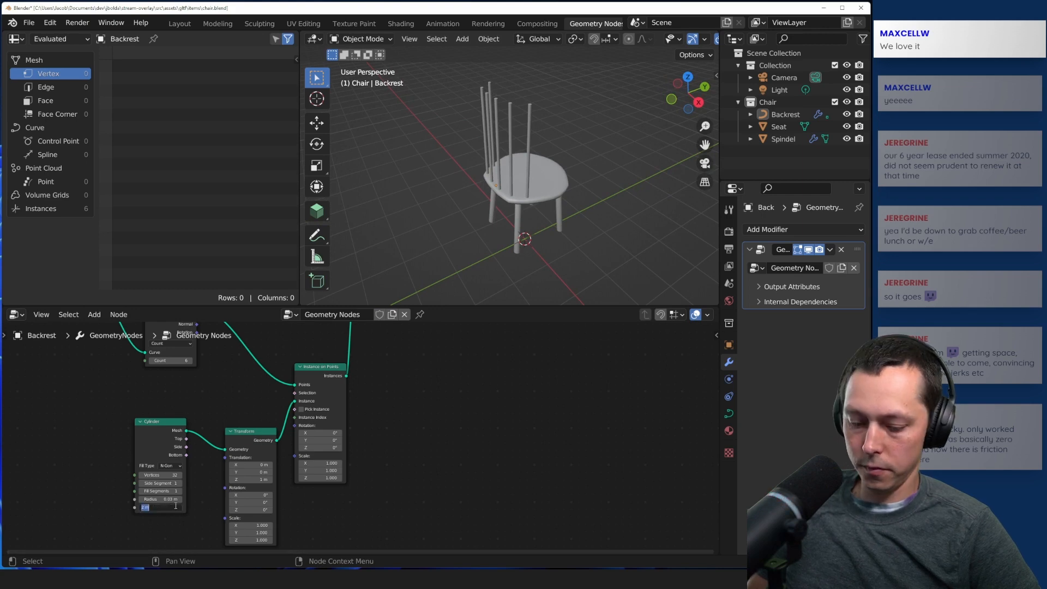
{"action": "type", "text": "1"}
{"action": "key", "text": "Return"}
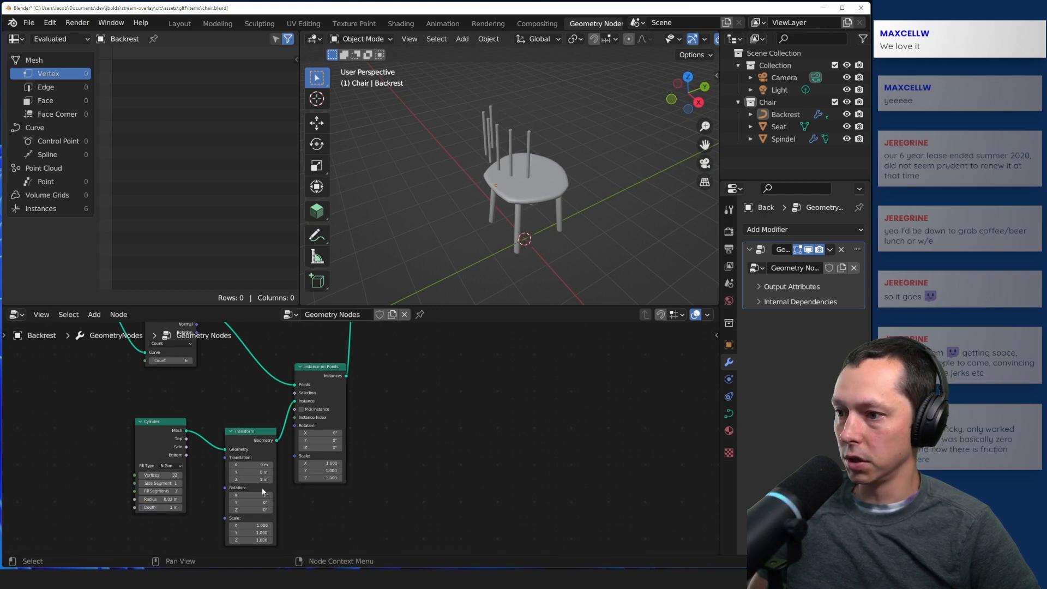
{"action": "key", "text": "Return"}
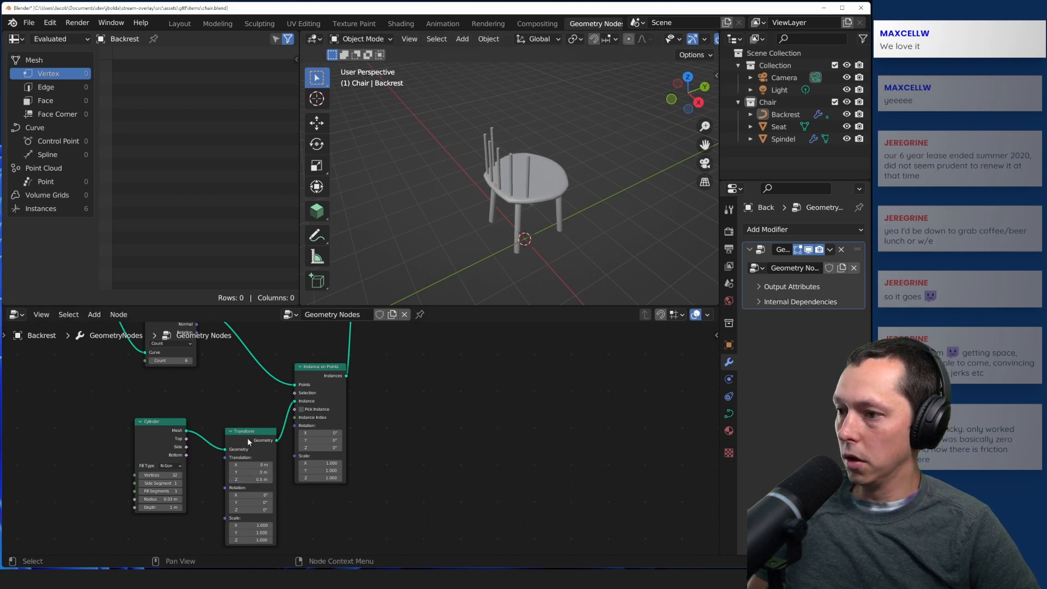
- Move the Cylinder and Transform nodes away from Instance on Points and space them apart
{"action": "left_click_drag", "start_coordinate": [247, 437], "coordinate": [232, 421]}
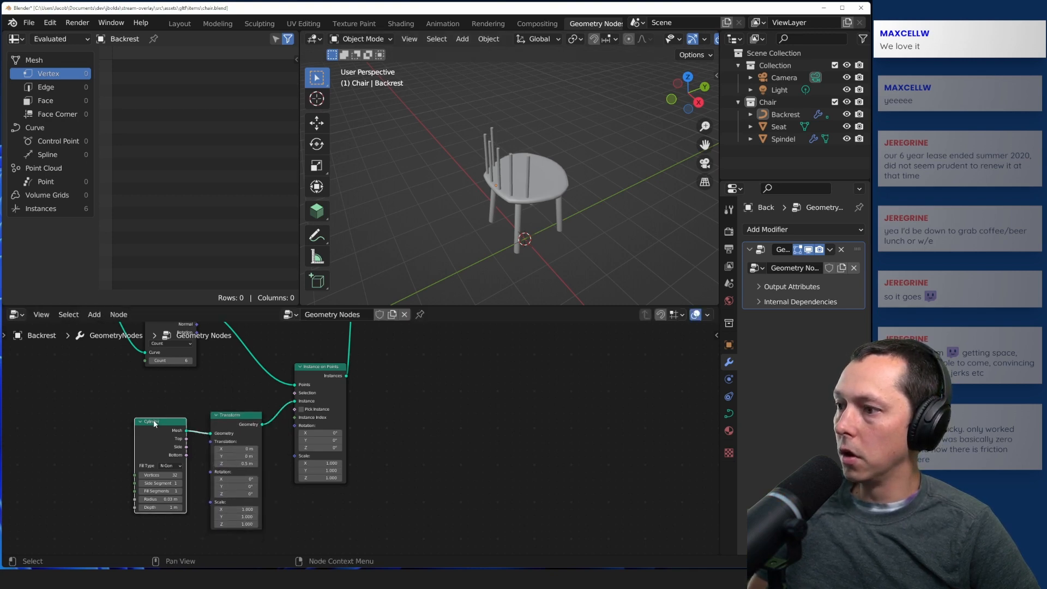
{"action": "left_click_drag", "start_coordinate": [155, 423], "coordinate": [66, 417]}
{"action": "left_click_drag", "start_coordinate": [226, 418], "coordinate": [148, 424]}
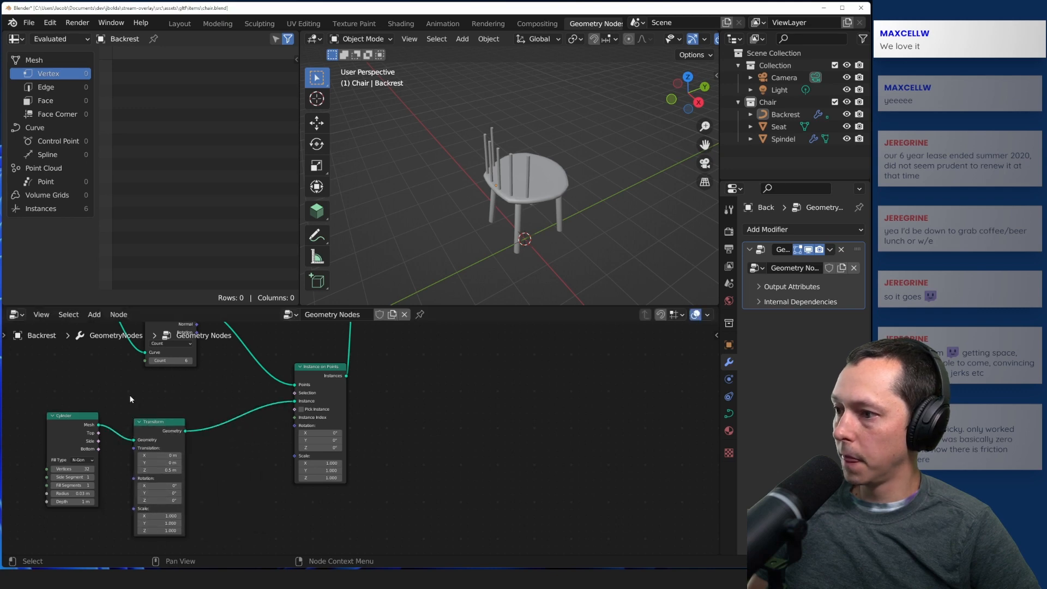
{"action": "mouse_move", "coordinate": [239, 447]}
{"action": "middle_mouse_down"}
{"action": "mouse_move", "coordinate": [249, 437]}
{"action": "mouse_move", "coordinate": [243, 450]}
{"action": "mouse_move", "coordinate": [255, 458]}
{"action": "middle_mouse_up"}
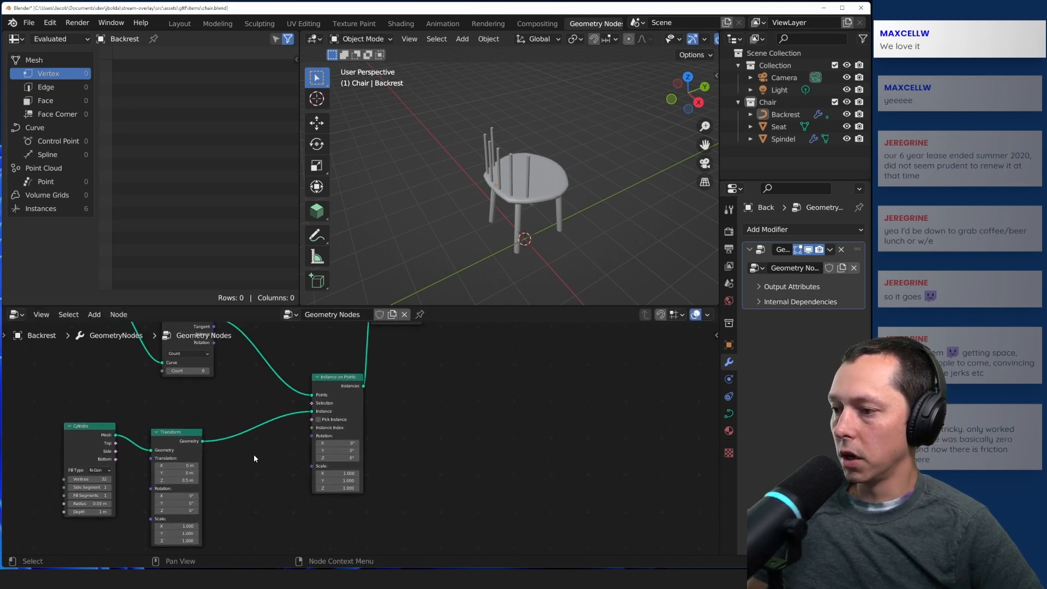
{"action": "left_click_drag", "start_coordinate": [184, 431], "coordinate": [214, 424]}
- Set the Cylinder node's depth to 1.5 m and the Transform node's Z translation to 0.75 m, and check the backrest
{"action": "left_click", "coordinate": [90, 511]}
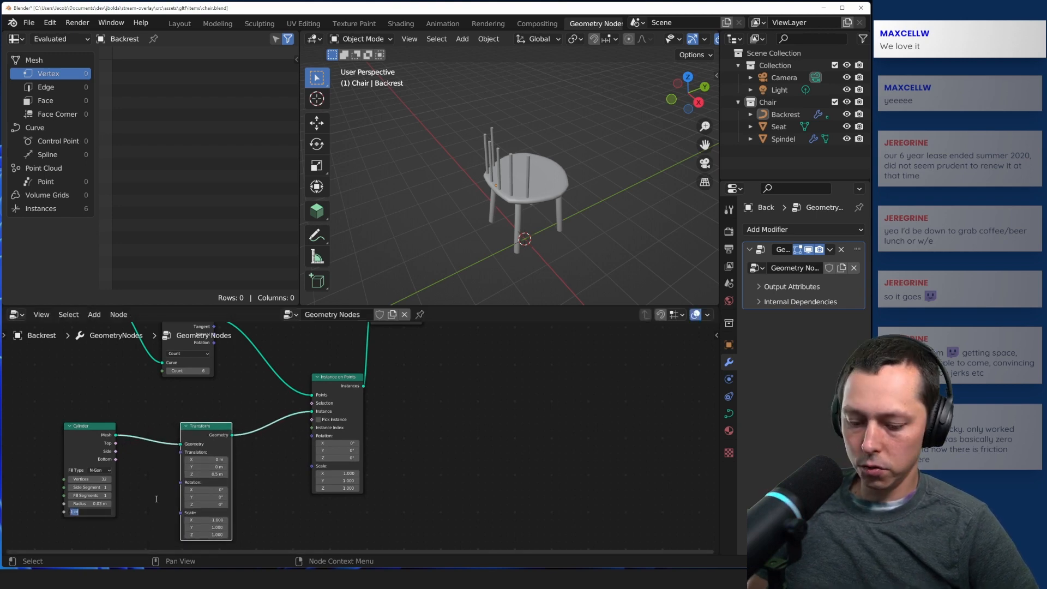
{"action": "key", "text": "Return"}
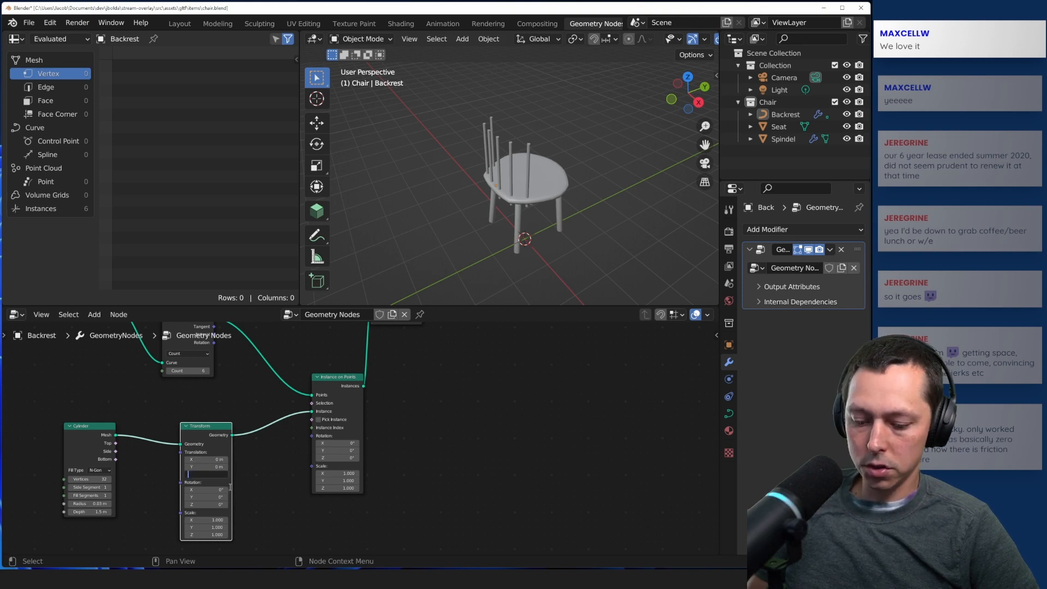
{"action": "type", "text": "0.75"}
{"action": "key", "text": "Return"}
{"action": "middle_click_drag", "start_coordinate": [589, 213], "coordinate": [433, 303]}
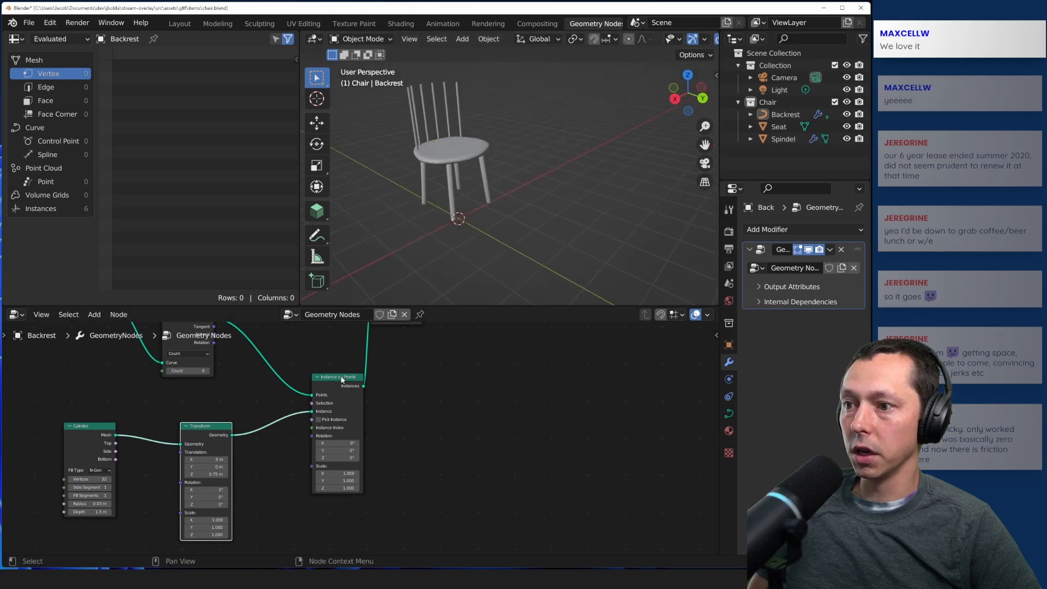
- Reposition the Instance on Points and Group Output nodes, leaving more space between them
{"action": "left_click_drag", "start_coordinate": [341, 376], "coordinate": [322, 395]}
{"action": "left_click", "coordinate": [434, 377]}
{"action": "middle_click_drag", "start_coordinate": [472, 356], "coordinate": [497, 468]}
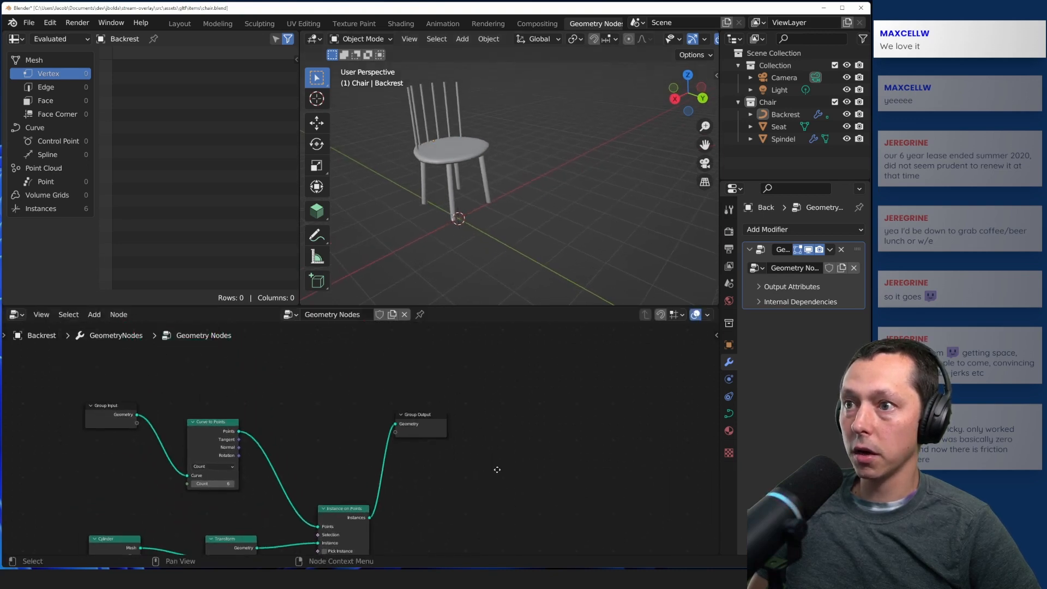
{"action": "left_click_drag", "start_coordinate": [423, 414], "coordinate": [479, 454]}
{"action": "left_click", "coordinate": [429, 425]}
{"action": "middle_click_drag", "start_coordinate": [372, 423], "coordinate": [361, 391]}
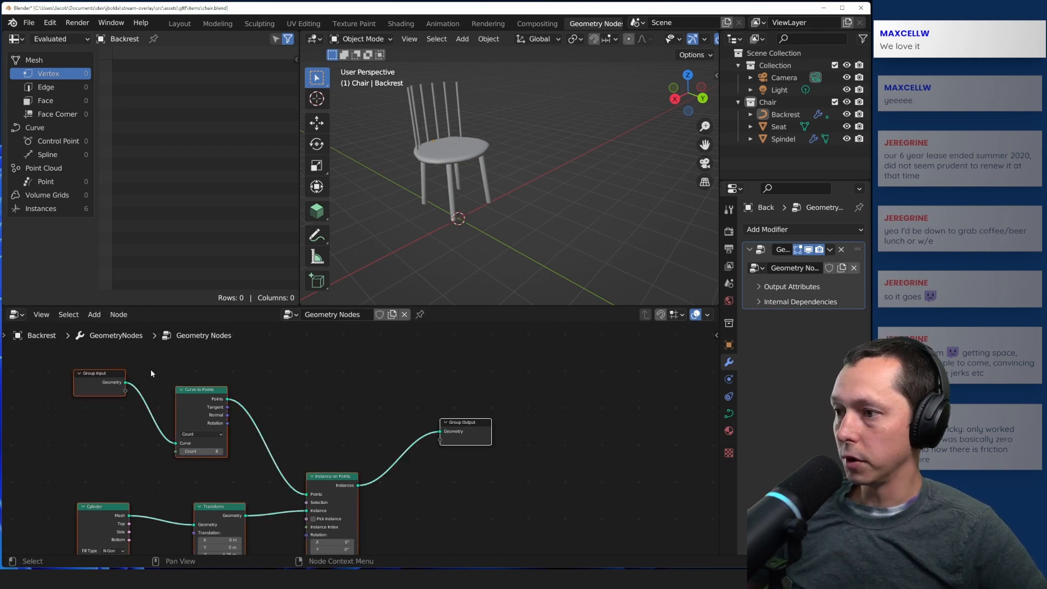
- Add a second Cylinder mesh primitive node above the existing spindle nodes
{"action": "key", "text": "shift+a"}
{"action": "mouse_move", "coordinate": [332, 331]}
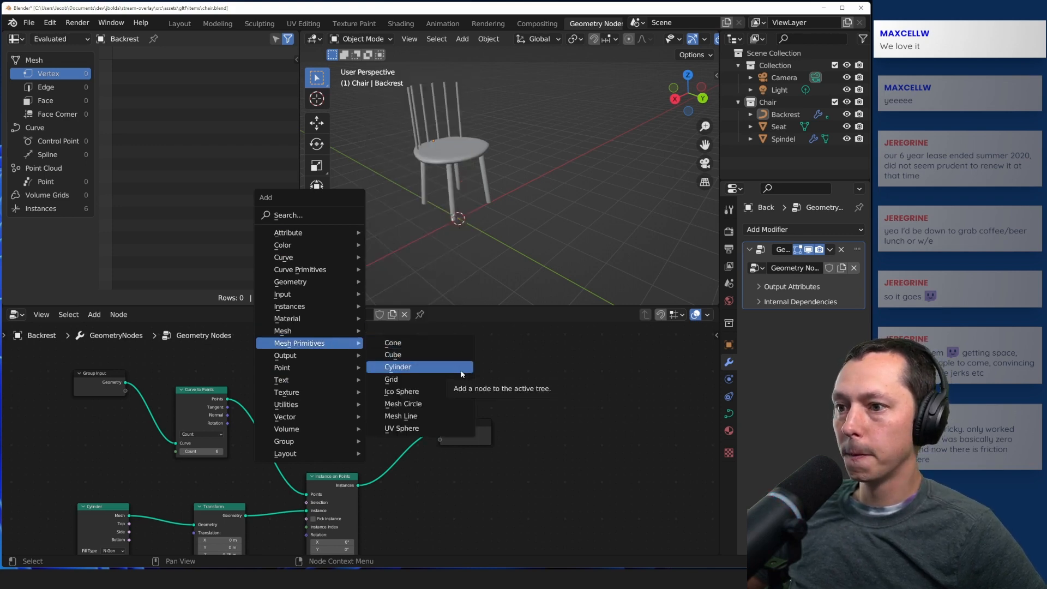
{"action": "left_click", "coordinate": [424, 371]}
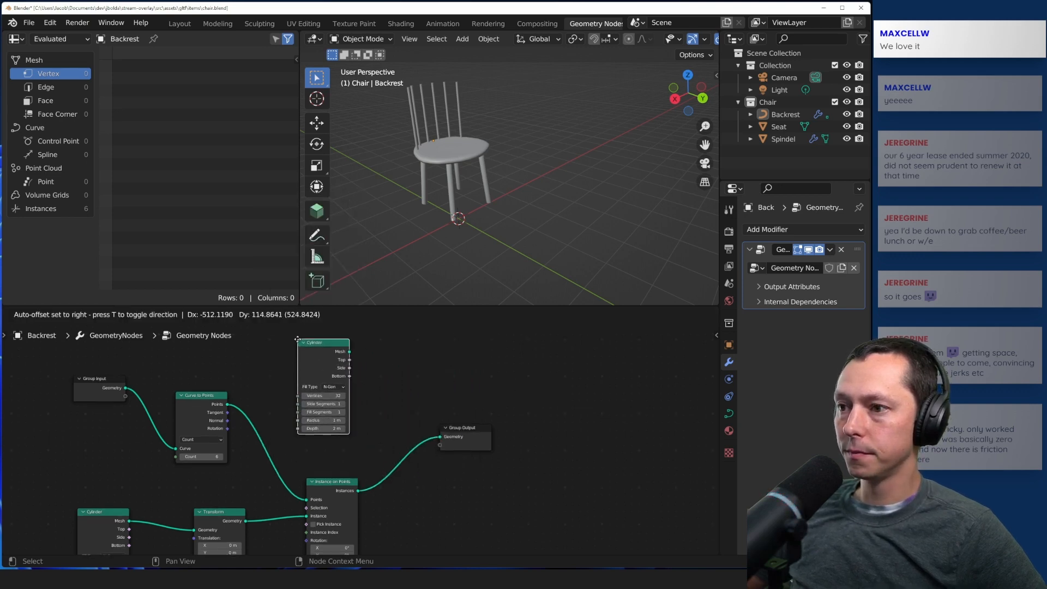
{"action": "left_click", "coordinate": [287, 374]}
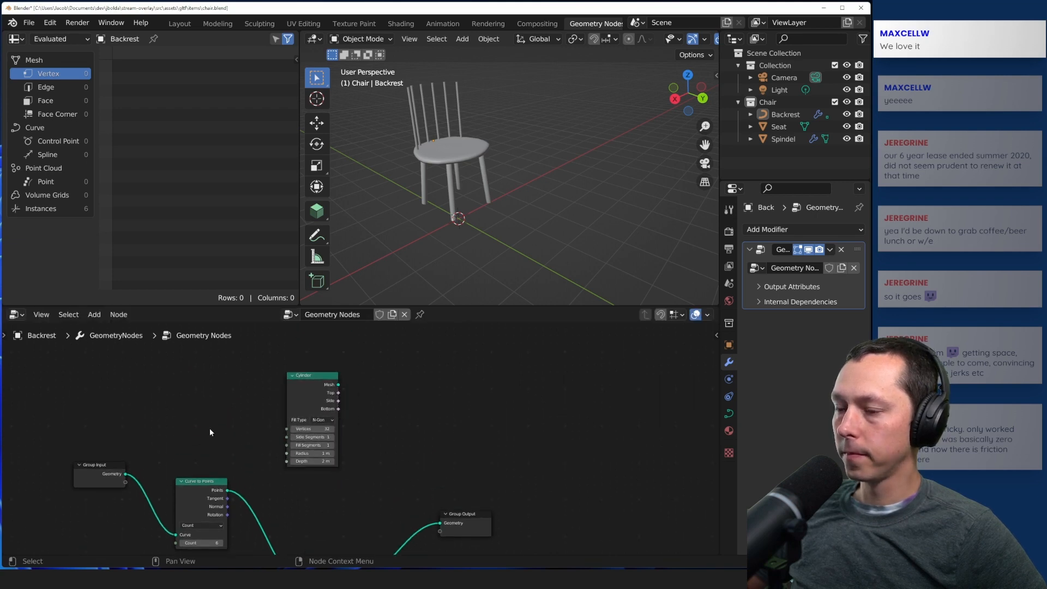
{"action": "middle_click_drag", "start_coordinate": [210, 429], "coordinate": [210, 341]}
{"action": "middle_click_drag", "start_coordinate": [351, 404], "coordinate": [327, 482]}
- Add another Transform node beside the new, unconnected Cylinder node
{"action": "key", "text": "shift+a"}
{"action": "type", "text": "stran"}
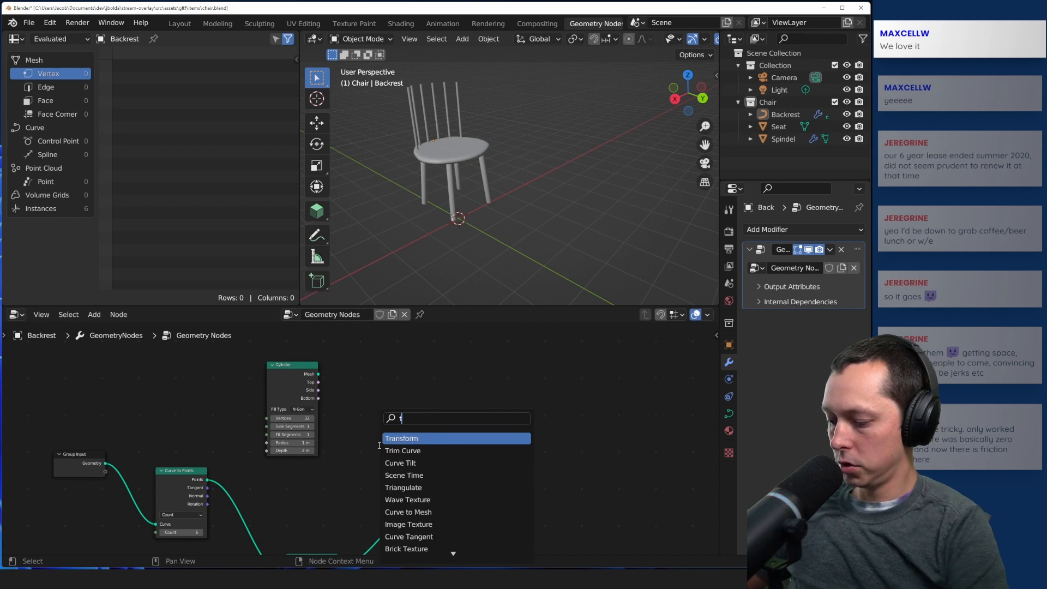
{"action": "left_click", "coordinate": [400, 438]}
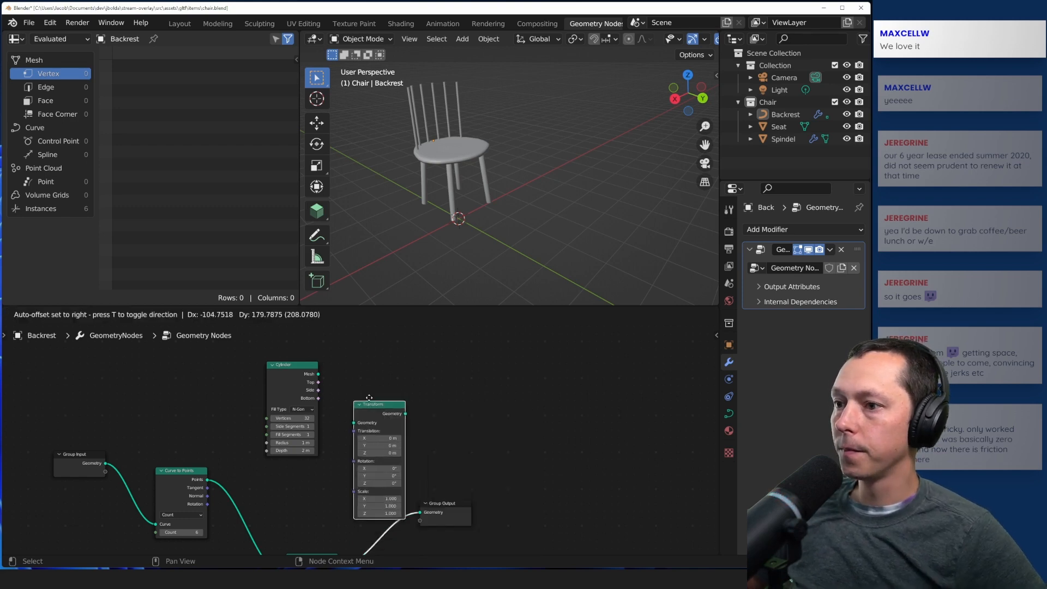
{"action": "left_click", "coordinate": [250, 361]}
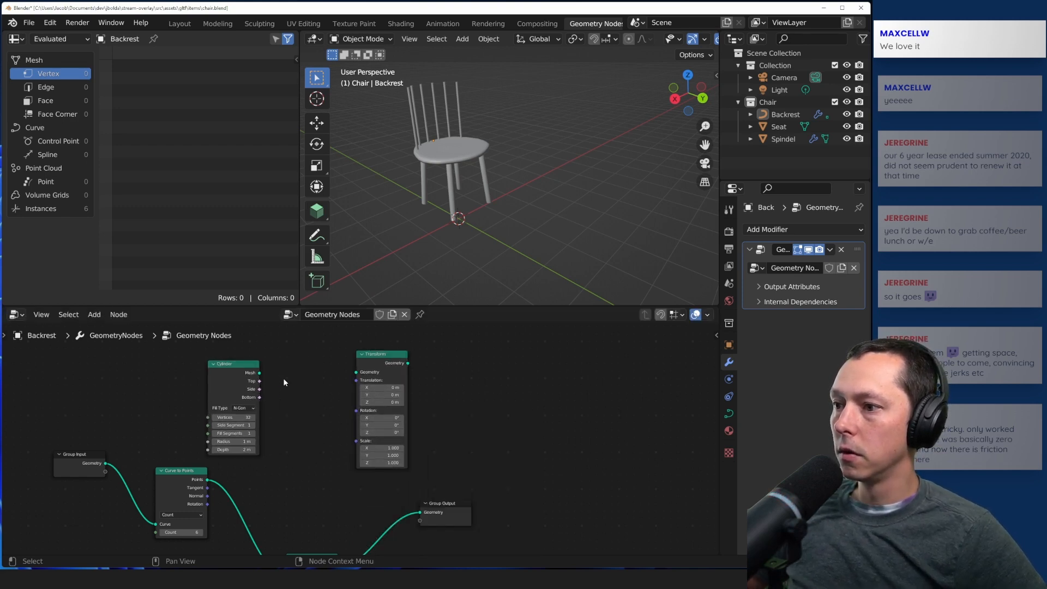
- Rearrange the unconnected Cylinder and Transform nodes above the spindle chain
{"action": "left_click_drag", "start_coordinate": [107, 466], "coordinate": [162, 413]}
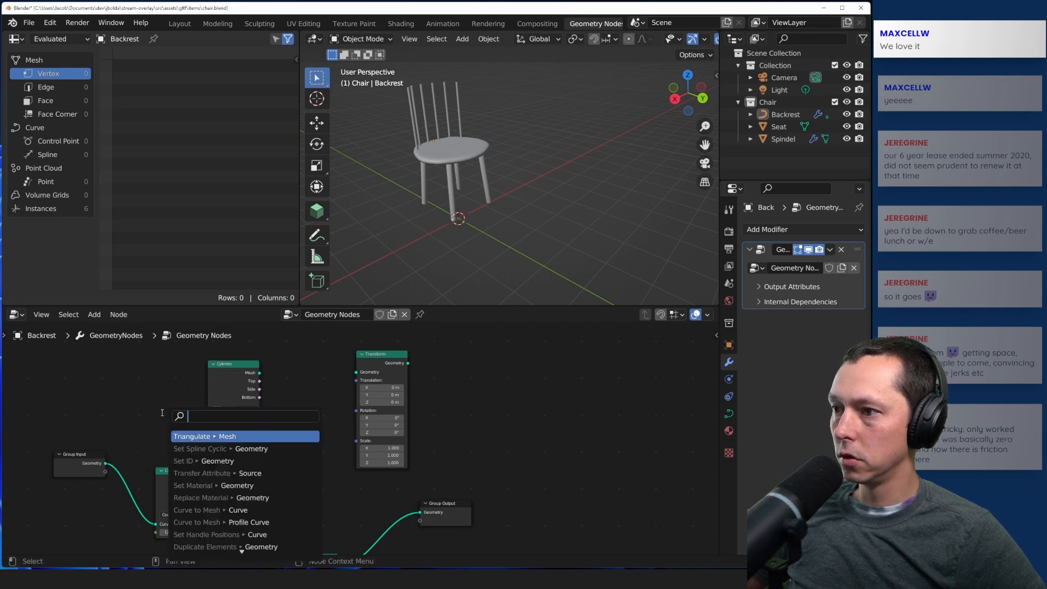
{"action": "left_click", "coordinate": [136, 395]}
{"action": "scroll", "coordinate": [144, 417], "scroll_direction": "down", "scroll_amount": 3}
{"action": "middle_click_drag", "start_coordinate": [166, 415], "coordinate": [130, 404]}
{"action": "left_click_drag", "start_coordinate": [223, 372], "coordinate": [260, 362]}
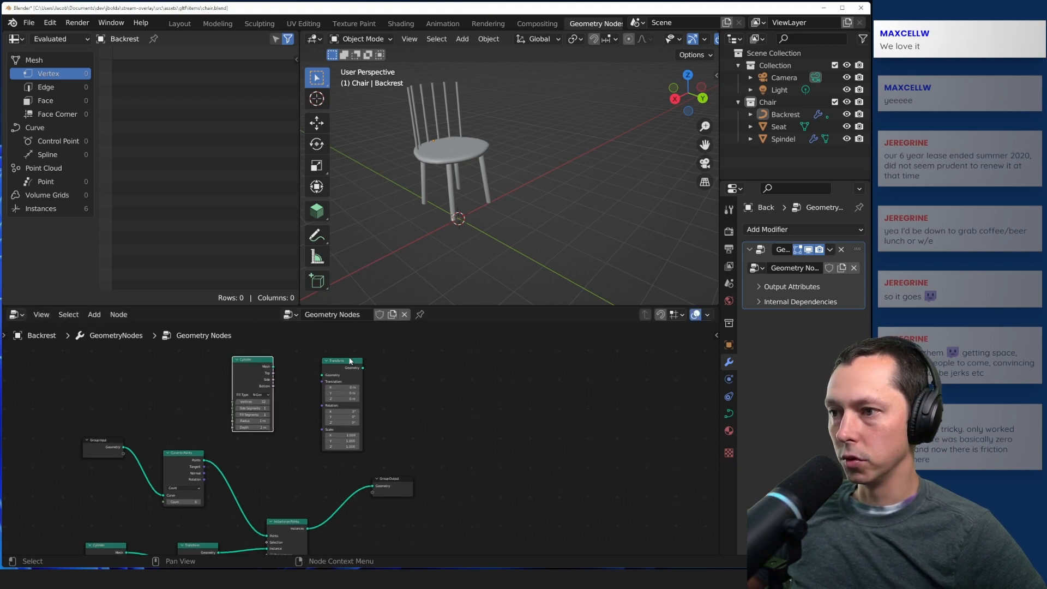
{"action": "left_click_drag", "start_coordinate": [349, 361], "coordinate": [325, 374]}
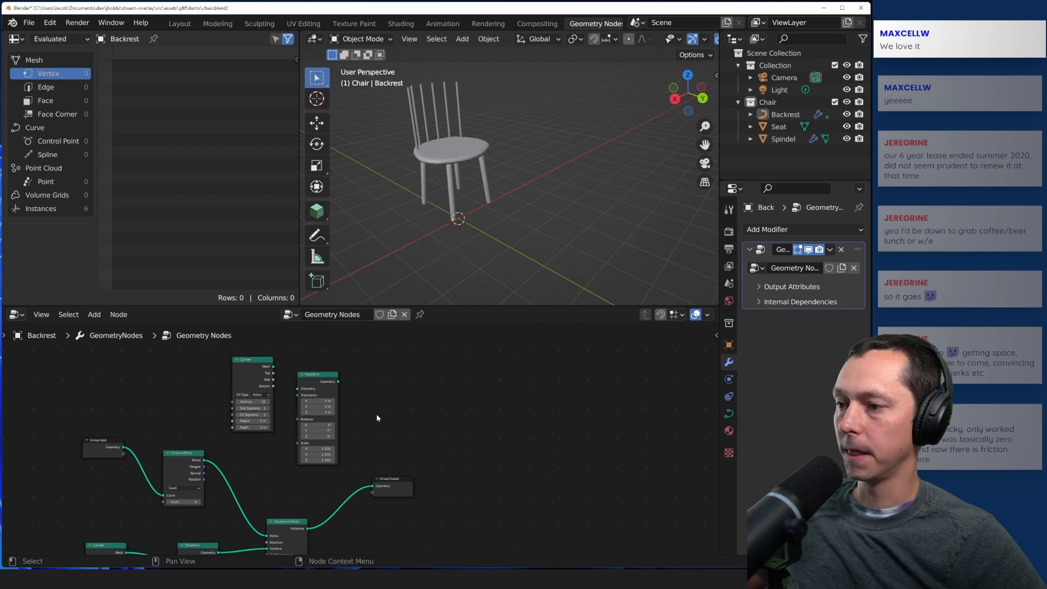
{"action": "middle_click_drag", "start_coordinate": [376, 418], "coordinate": [356, 404]}
{"action": "scroll", "coordinate": [232, 423], "scroll_direction": "up", "scroll_amount": 2}
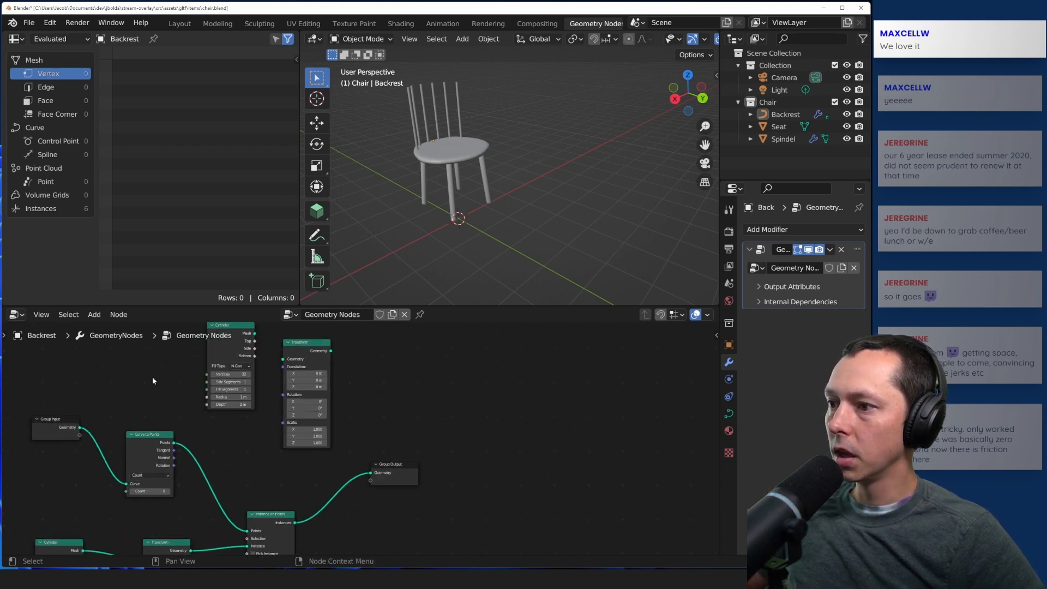
{"action": "middle_click_drag", "start_coordinate": [152, 381], "coordinate": [158, 428]}
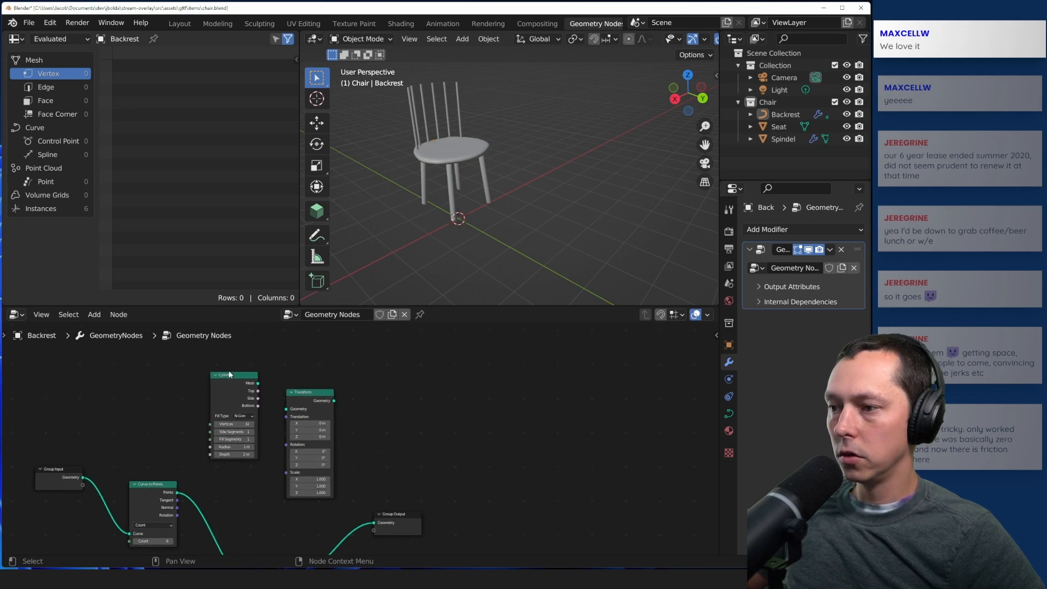
{"action": "left_click_drag", "start_coordinate": [229, 376], "coordinate": [201, 369]}
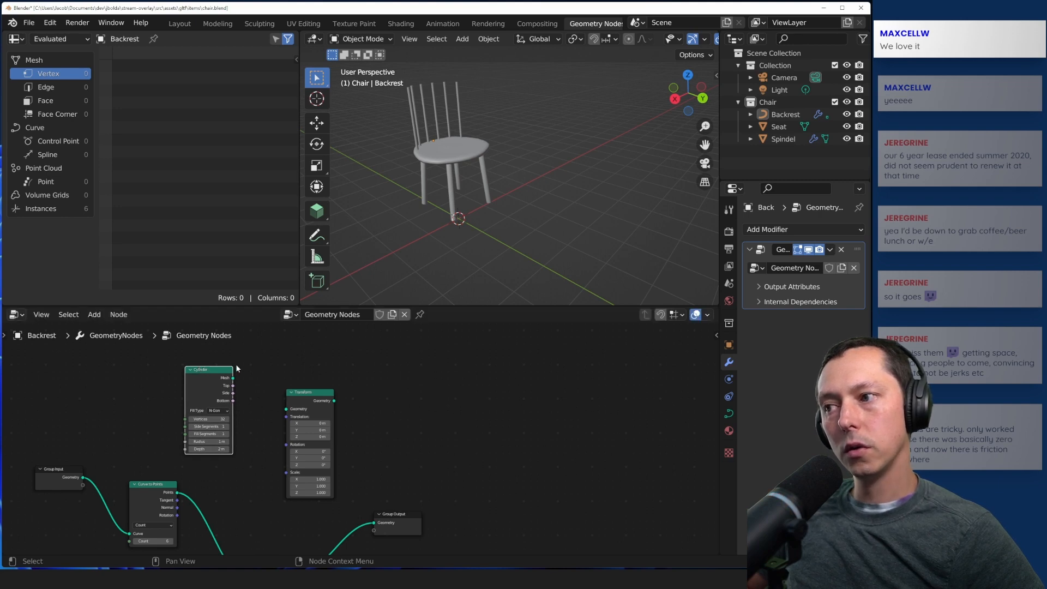
- Delete the unconnected Cylinder and Transform nodes above the spindle chain
{"action": "key", "text": "x"}
{"action": "left_click", "coordinate": [310, 397]}
{"action": "key", "text": "x"}
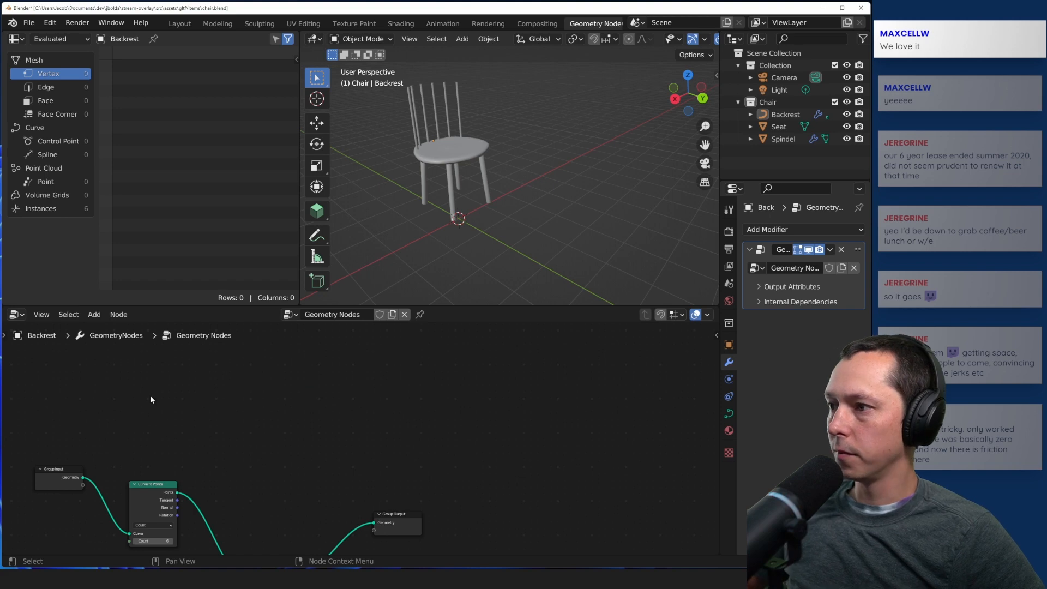
- Add a Curve to Mesh node above the Curve to Points node
{"action": "key", "text": "shift+a"}
{"action": "key", "text": "Escape"}
{"action": "key", "text": "shift+a"}
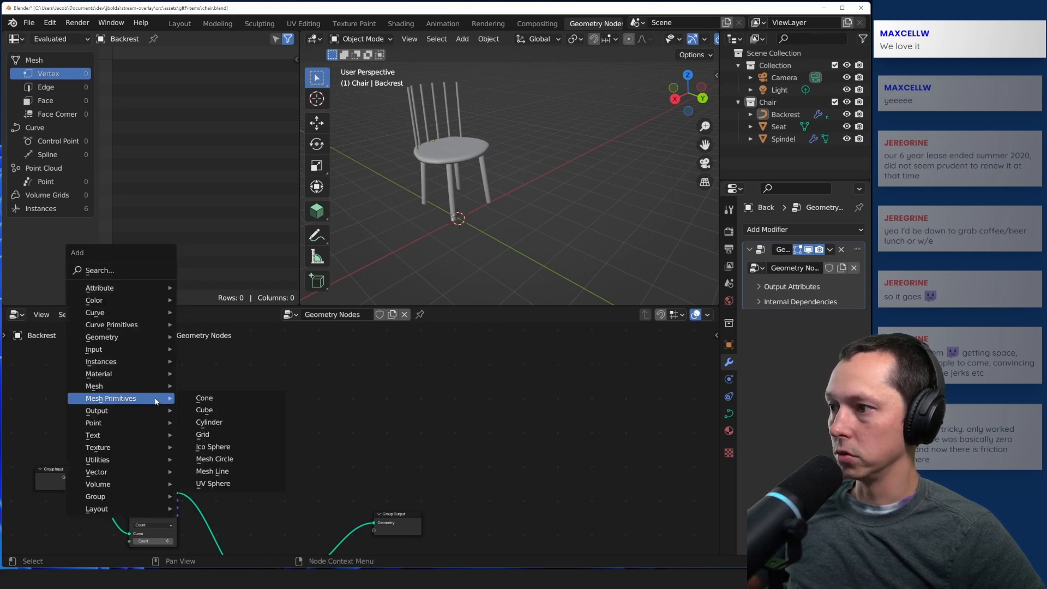
{"action": "mouse_move", "coordinate": [153, 389]}
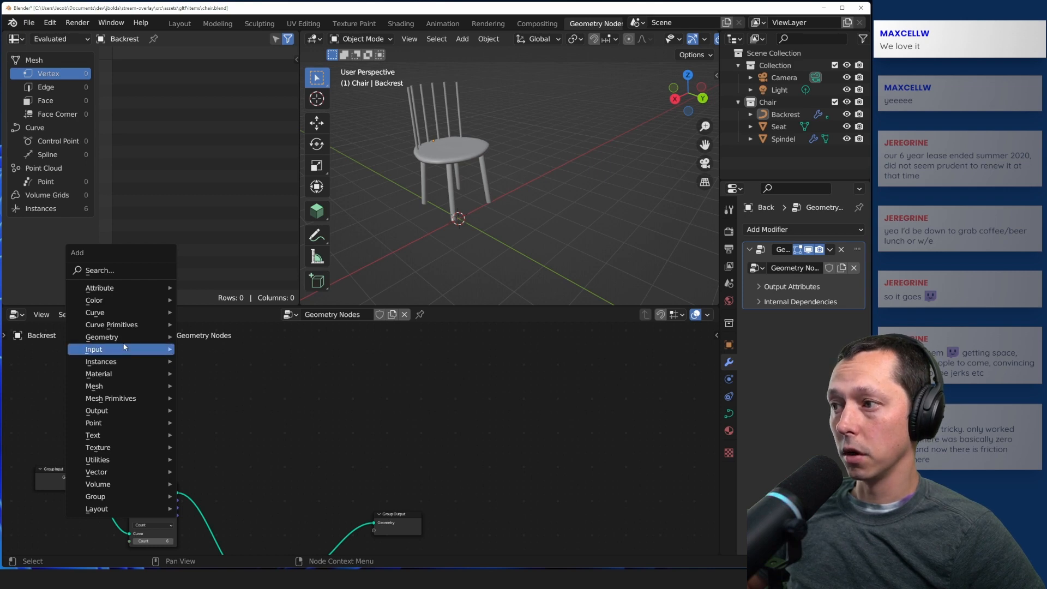
{"action": "mouse_move", "coordinate": [131, 317]}
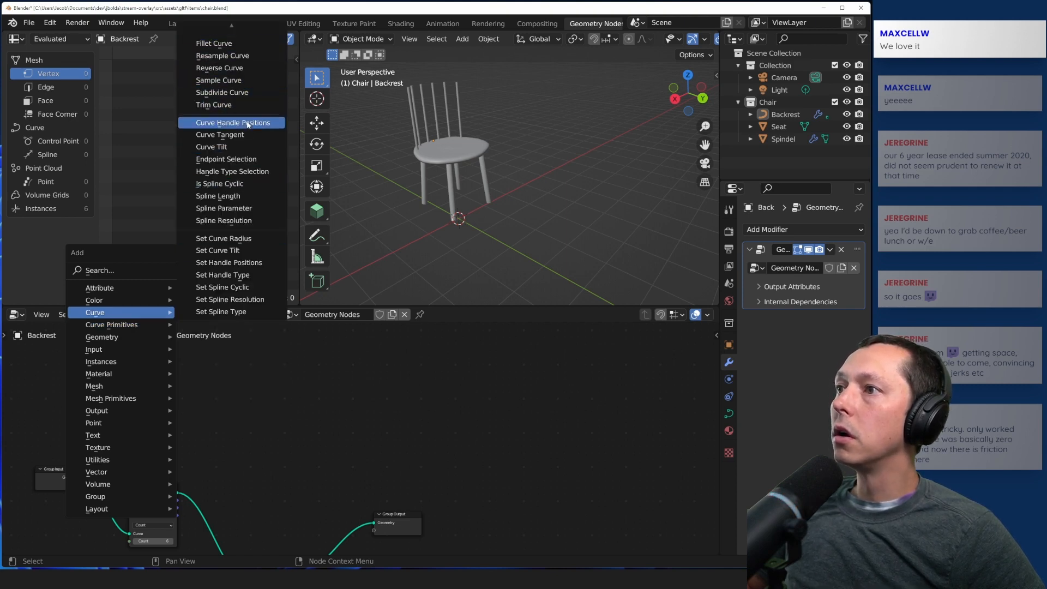
{"action": "scroll", "coordinate": [252, 269], "scroll_direction": "up", "scroll_amount": 13}
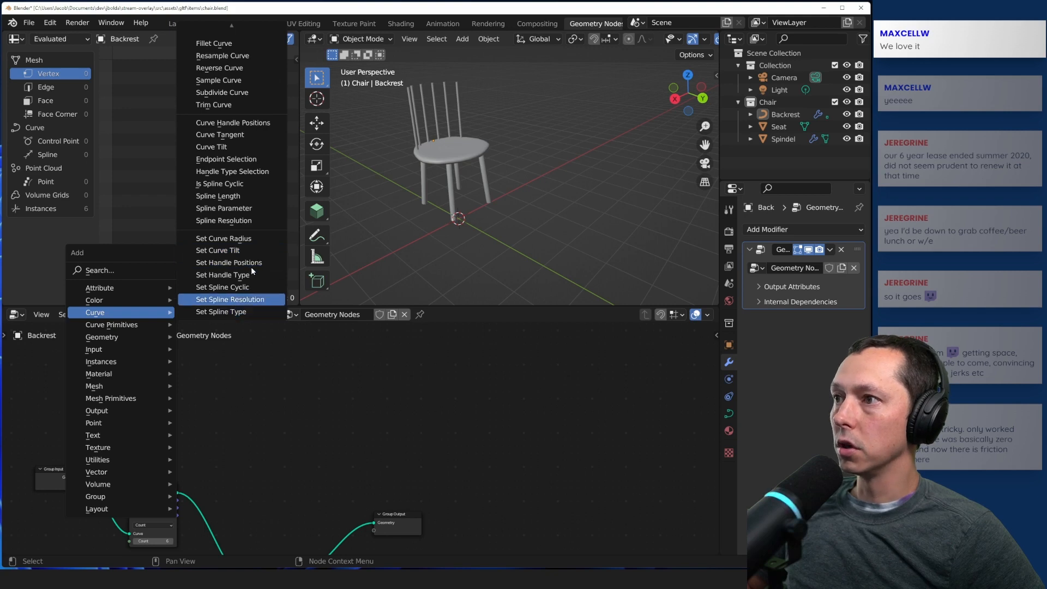
{"action": "scroll", "coordinate": [251, 266], "scroll_direction": "up", "scroll_amount": 8}
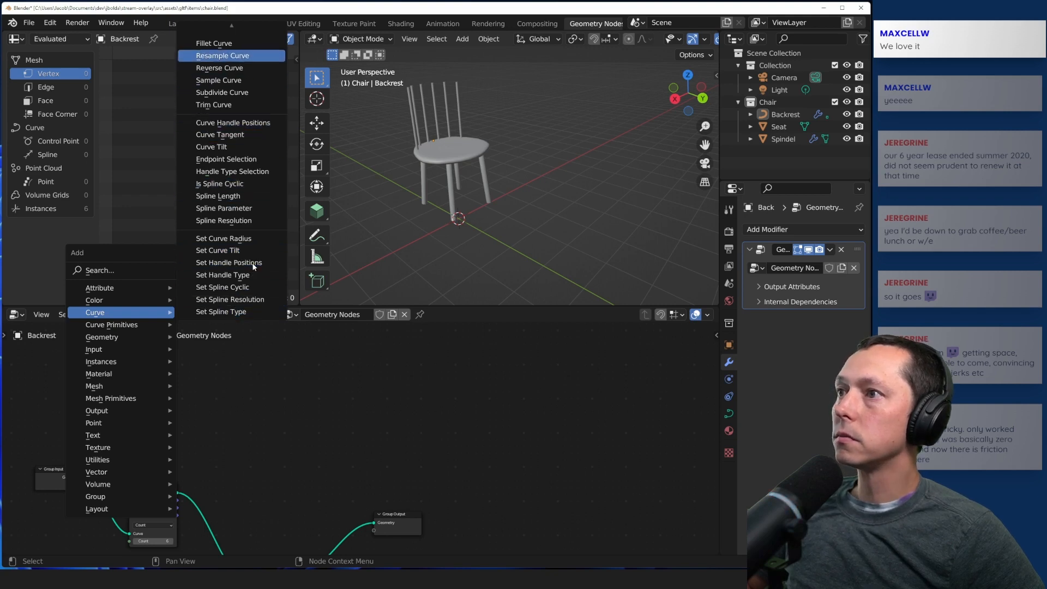
{"action": "mouse_move", "coordinate": [235, 26]}
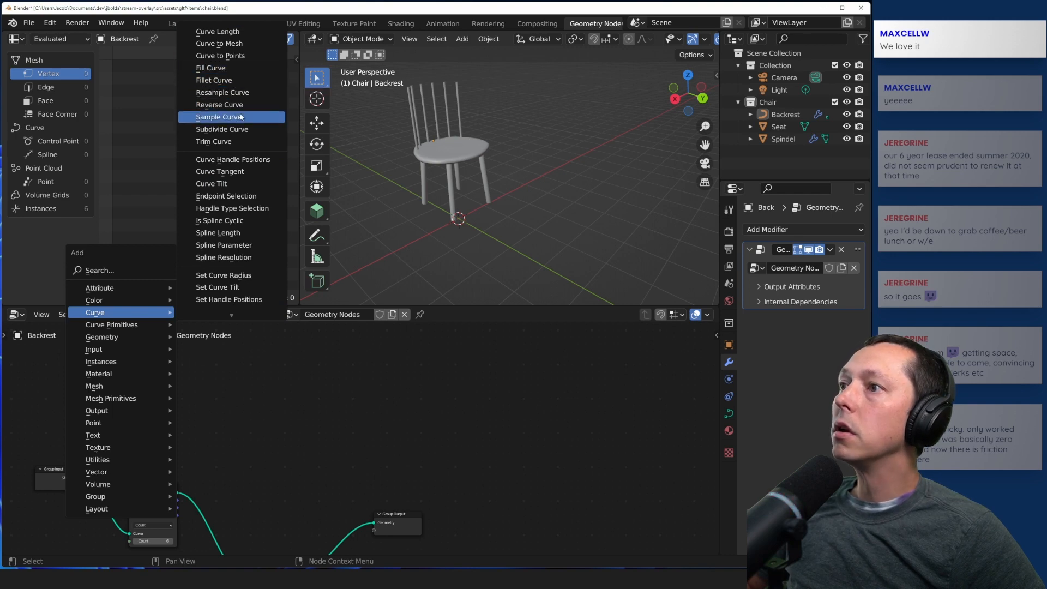
{"action": "left_click", "coordinate": [253, 46]}
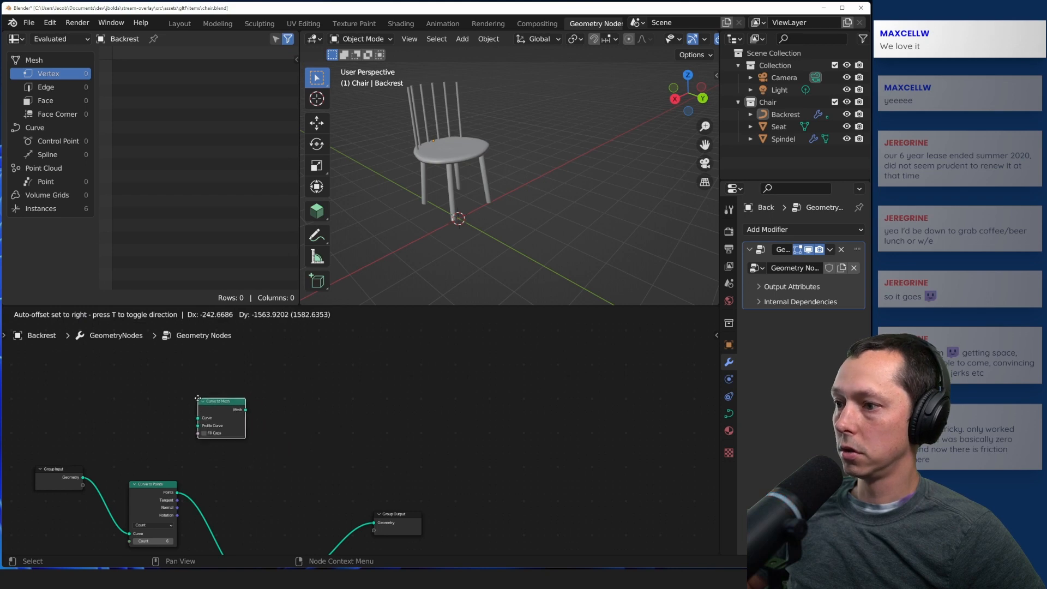
{"action": "left_click", "coordinate": [221, 418]}
- Link Group Input's Geometry to Curve to Mesh's Curve input and its Mesh output to Group Output, then move Group Output farther away
{"action": "left_click_drag", "start_coordinate": [83, 478], "coordinate": [374, 522]}
{"action": "left_click", "coordinate": [382, 443]}
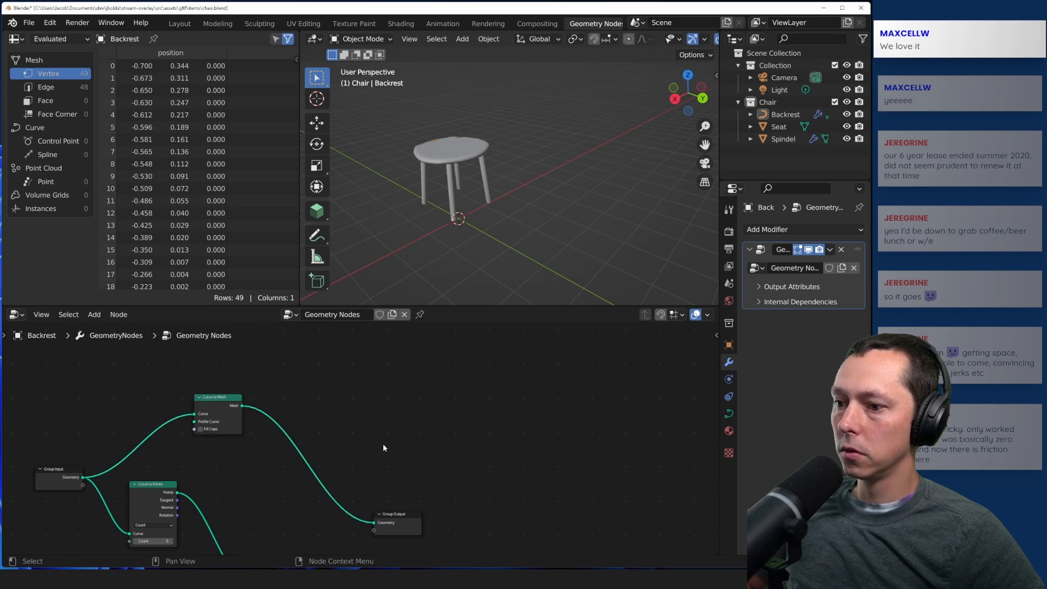
{"action": "middle_click_drag", "start_coordinate": [383, 443], "coordinate": [340, 384]}
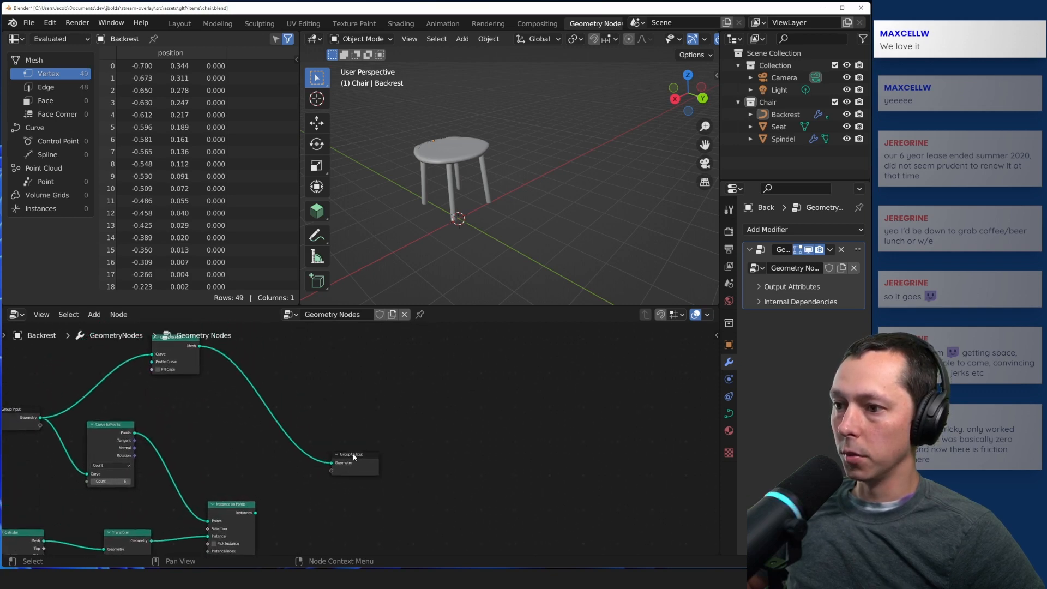
{"action": "left_click_drag", "start_coordinate": [352, 456], "coordinate": [395, 468]}
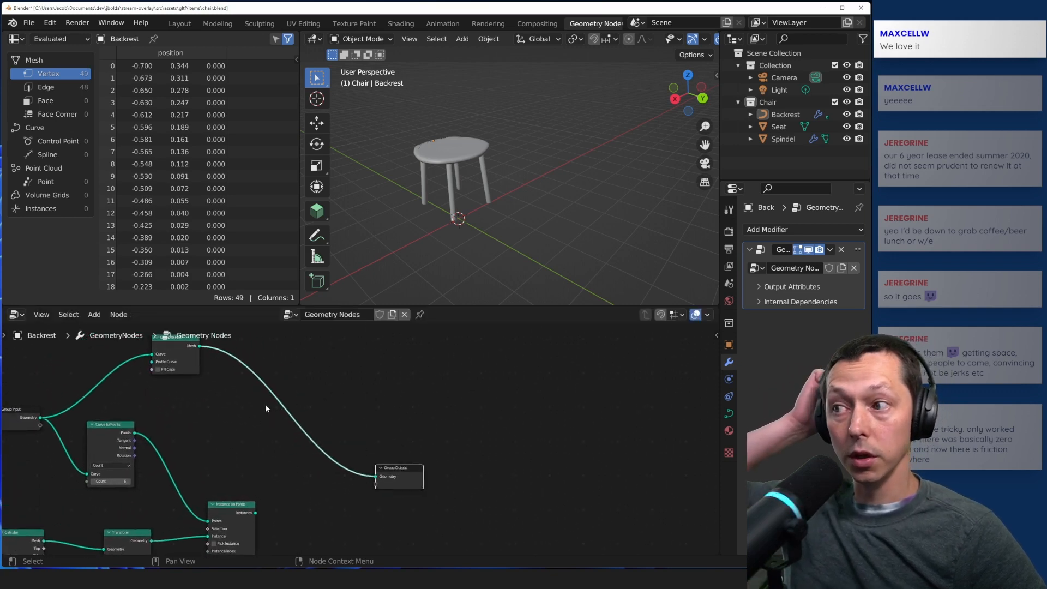
{"action": "middle_click_drag", "start_coordinate": [226, 409], "coordinate": [251, 433]}
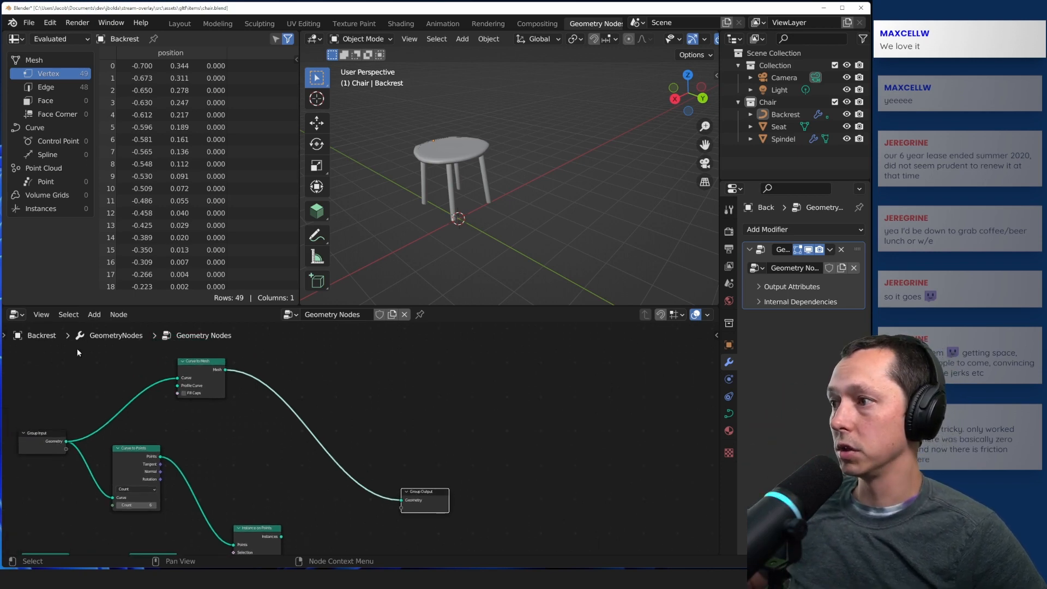
- Add a Join Geometry node before Group Output, combining Curve to Mesh's Mesh with Instance on Points' Instances
{"action": "left_click", "coordinate": [90, 361]}
{"action": "key", "text": "shift+a"}
{"action": "type", "text": "s"}
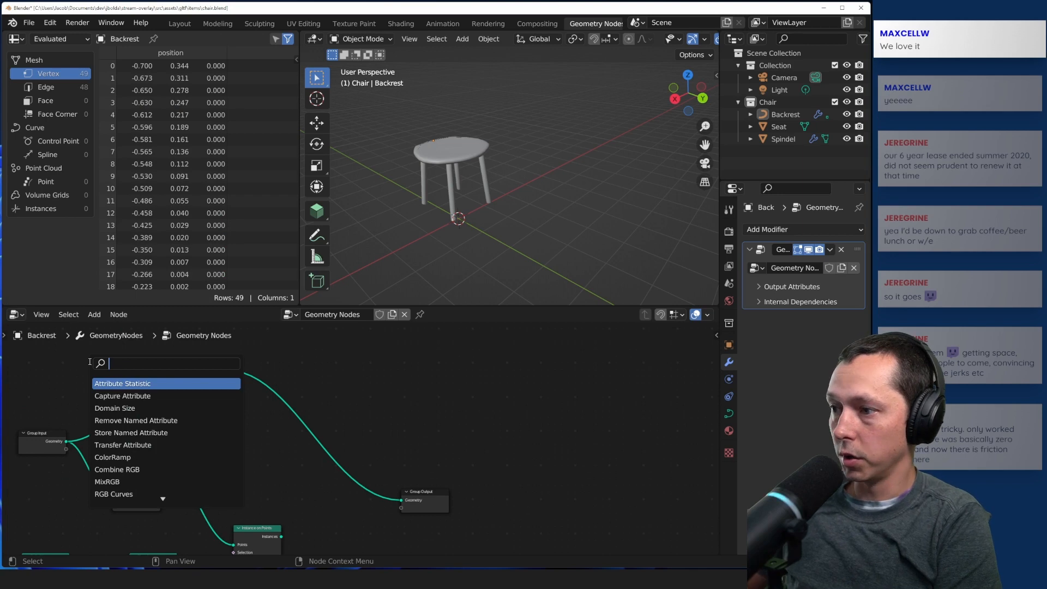
{"action": "type", "text": "comb"}
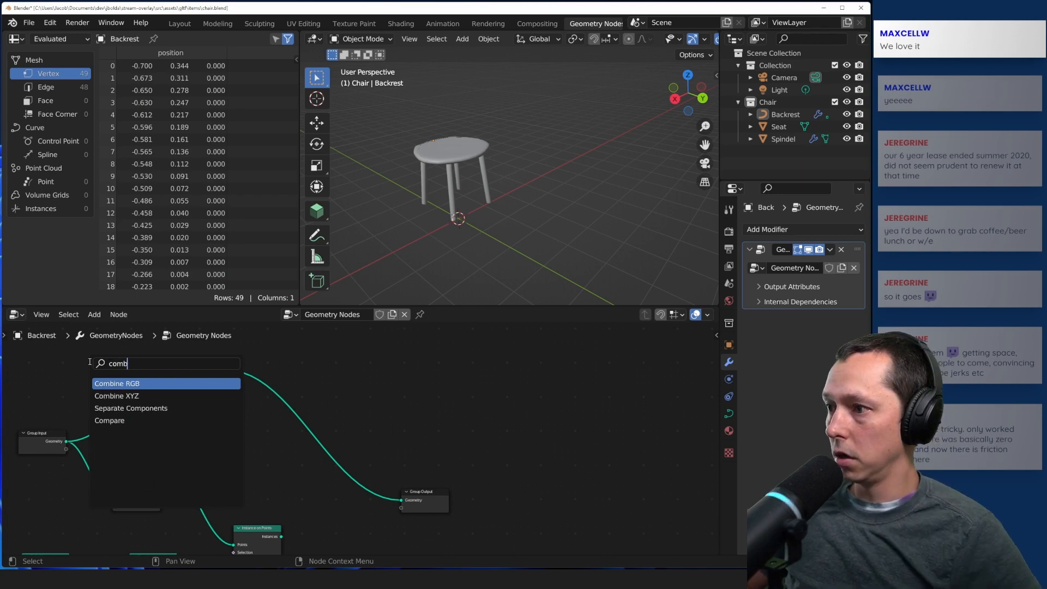
{"action": "key", "text": "BackSpace"}
{"action": "key", "text": "BackSpace"}
{"action": "key", "text": "BackSpace"}
{"action": "key", "text": "BackSpace"}
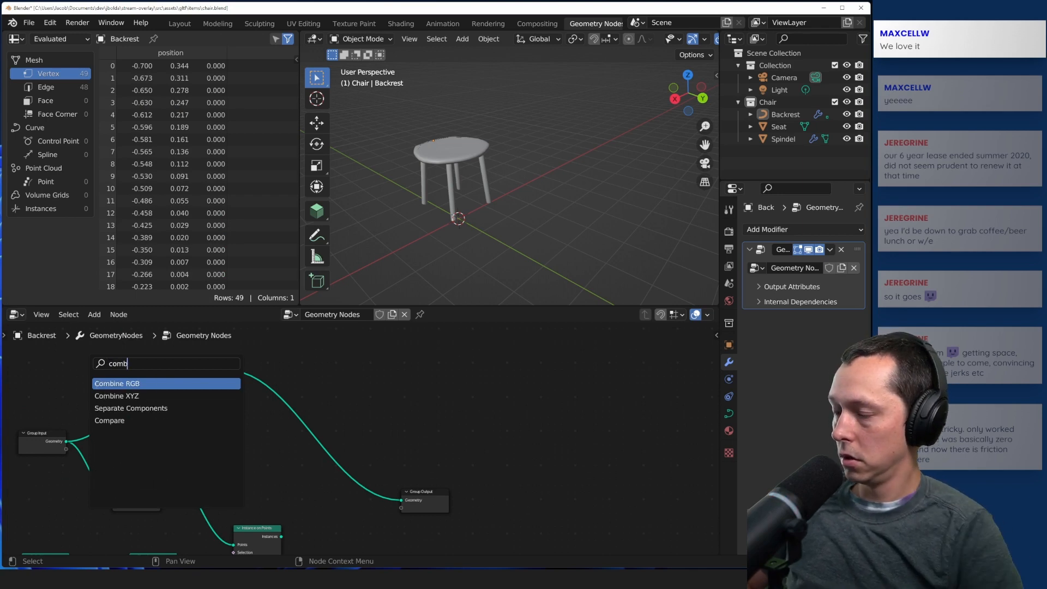
{"action": "type", "text": "geom"}
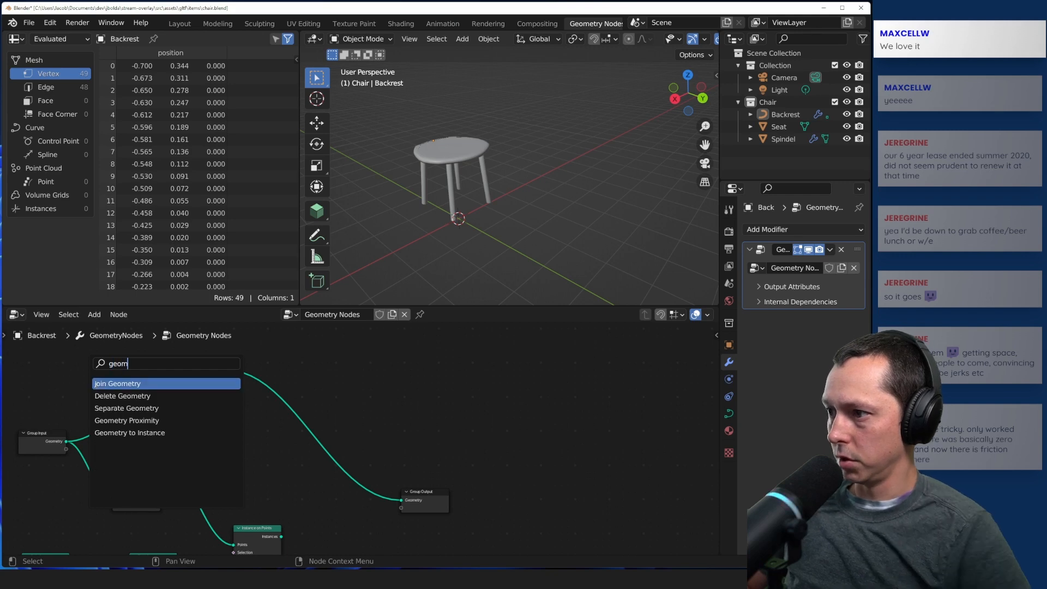
{"action": "key", "text": "Return"}
{"action": "left_click", "coordinate": [377, 446]}
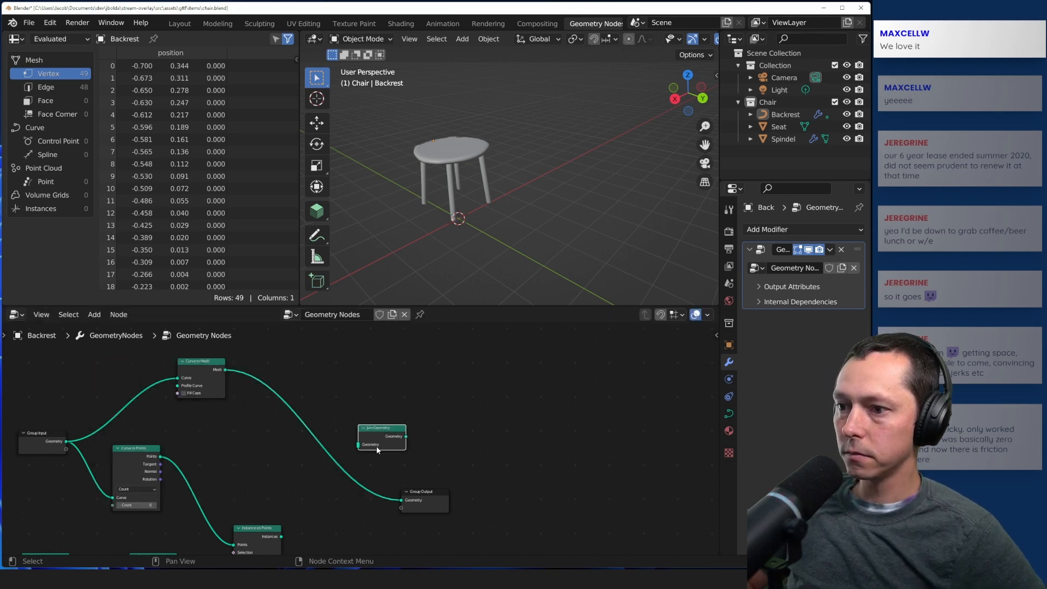
{"action": "left_click_drag", "start_coordinate": [402, 502], "coordinate": [347, 467]}
{"action": "left_click_drag", "start_coordinate": [282, 537], "coordinate": [402, 500]}
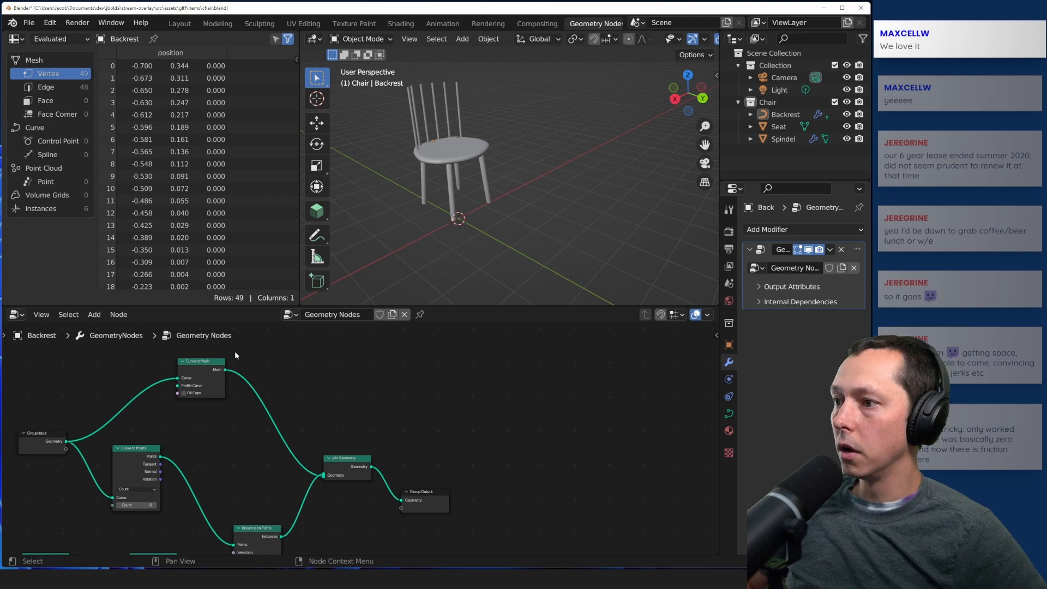
- Move Curve to Mesh closer to Group Input and insert an Extrude Mesh node between it and Join Geometry
{"action": "left_click_drag", "start_coordinate": [201, 361], "coordinate": [202, 376]}
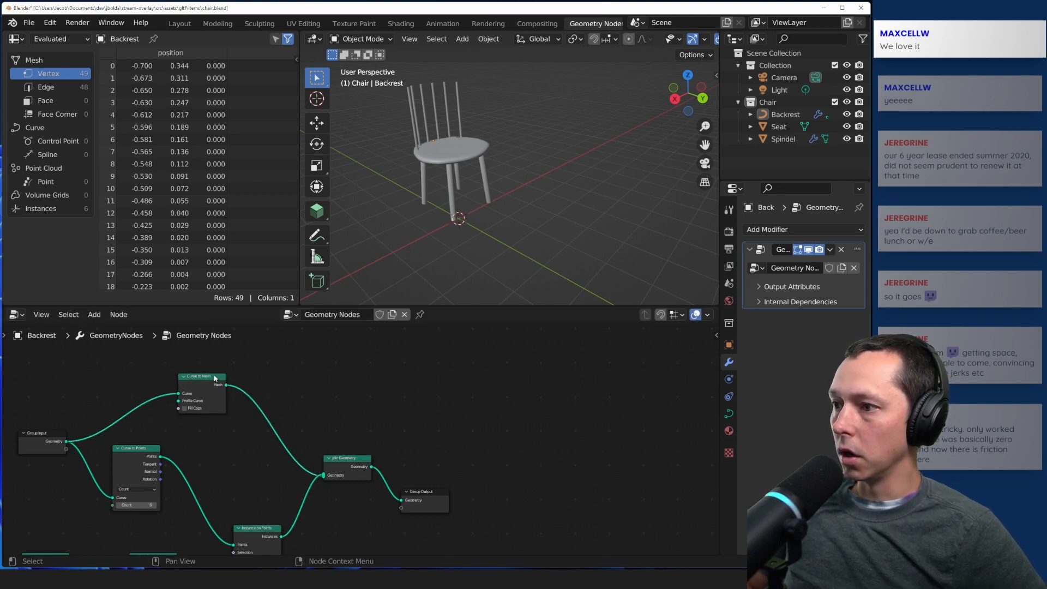
{"action": "left_click_drag", "start_coordinate": [214, 374], "coordinate": [158, 368]}
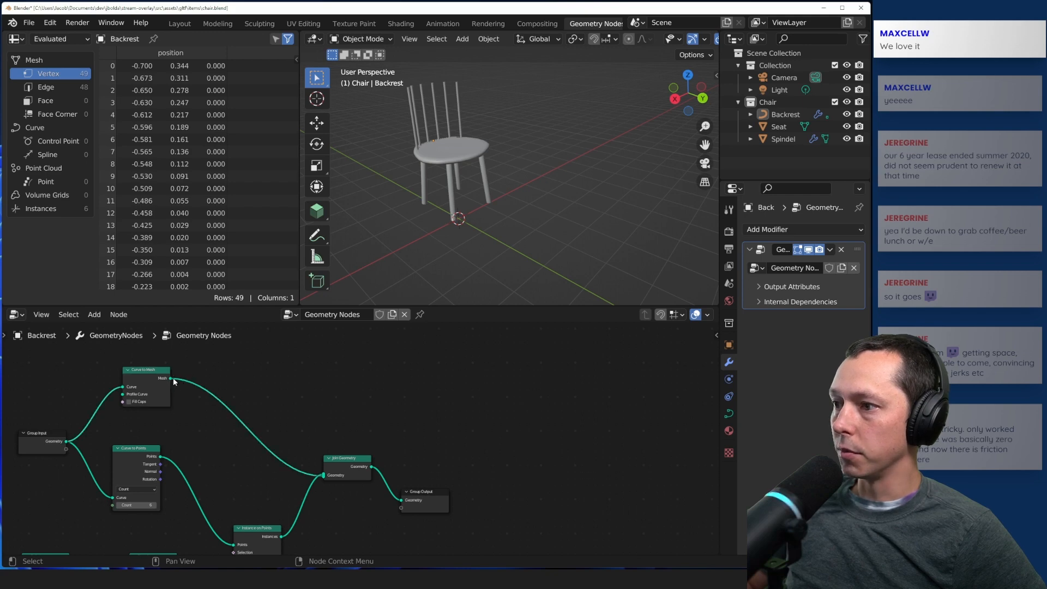
{"action": "key", "text": "shift+a"}
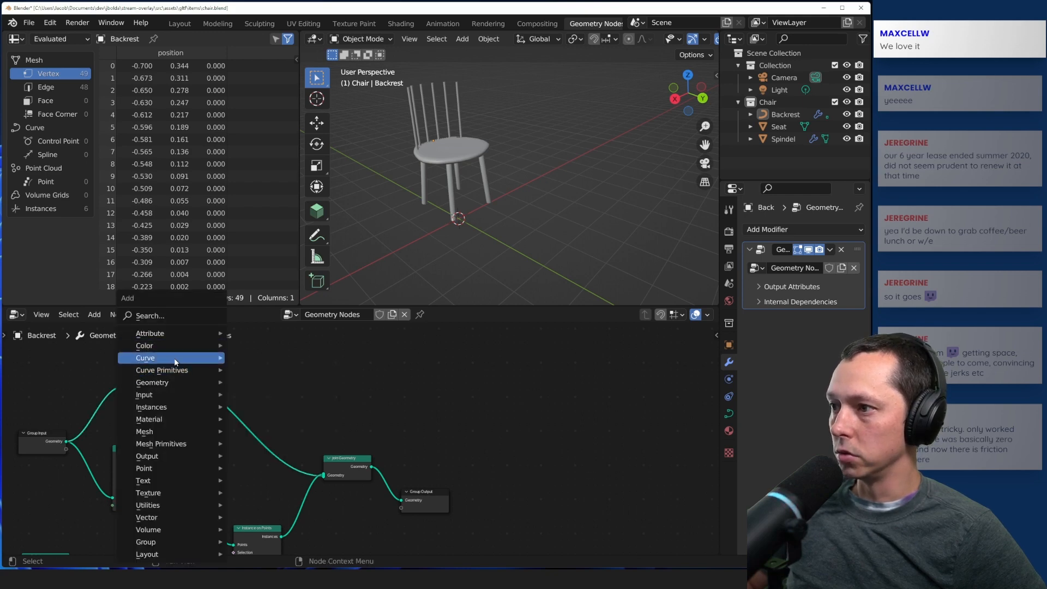
{"action": "mouse_move", "coordinate": [180, 432]}
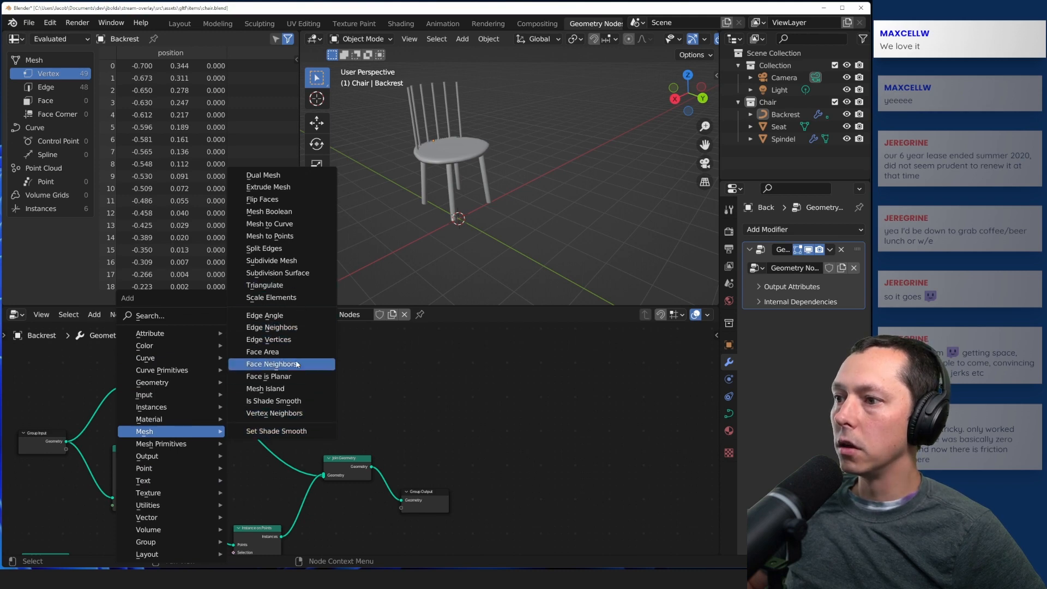
{"action": "left_click", "coordinate": [294, 187]}
{"action": "left_click", "coordinate": [204, 371]}
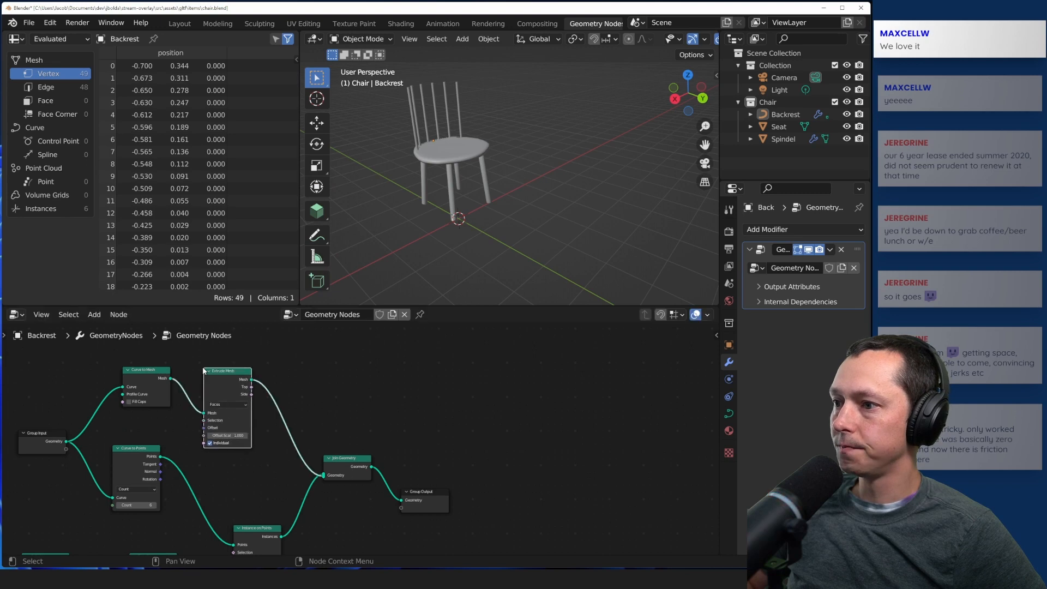
- Try the Extrude Mesh node's Edges and Vertices modes, ending back on Faces
{"action": "left_click", "coordinate": [239, 404]}
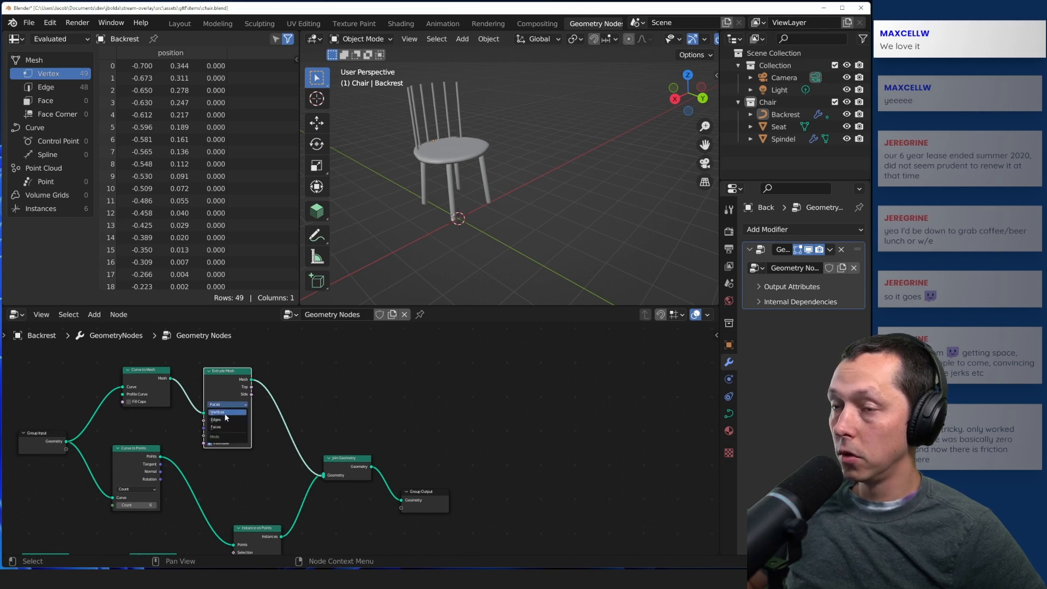
{"action": "left_click", "coordinate": [222, 421]}
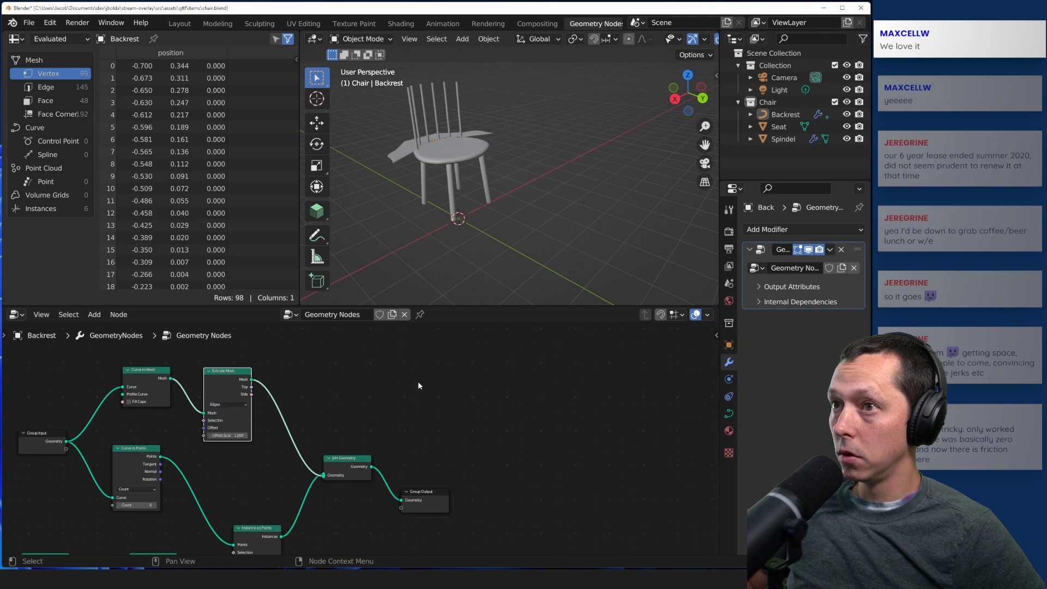
{"action": "left_click", "coordinate": [228, 404]}
{"action": "left_click", "coordinate": [224, 411]}
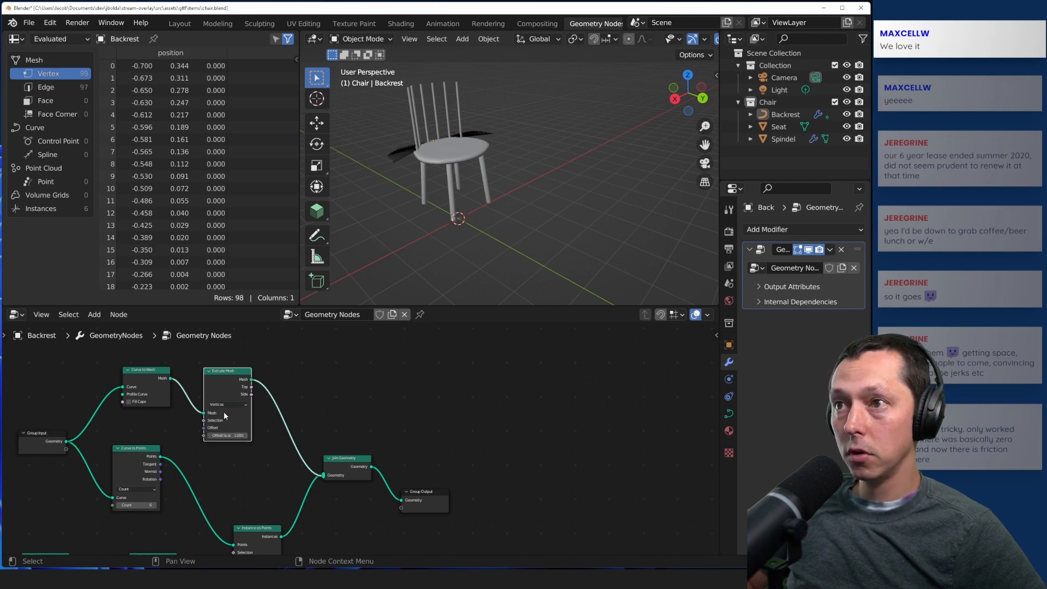
{"action": "left_click", "coordinate": [228, 404]}
{"action": "left_click", "coordinate": [225, 429]}
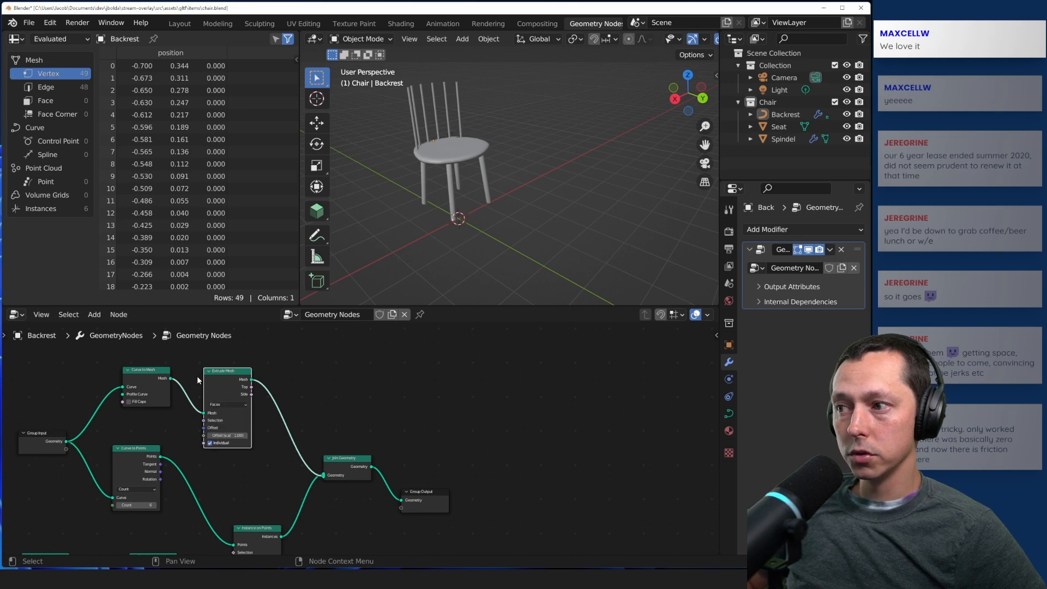
- Set Extrude Mesh to Vertices, inspect the extruded backrest closely, and move the node farther from Curve to Mesh
{"action": "left_click", "coordinate": [152, 374]}
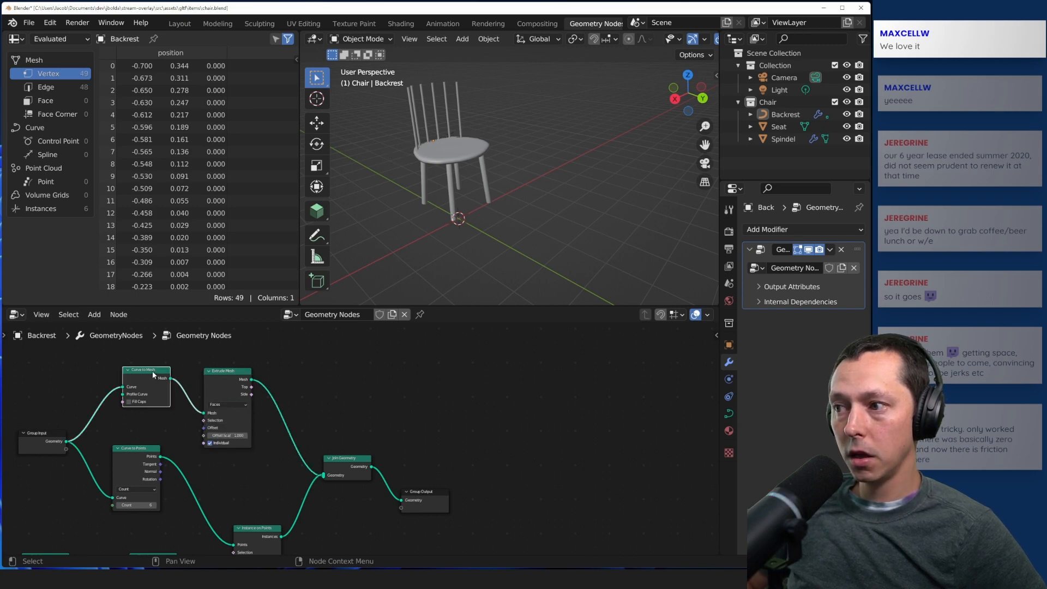
{"action": "left_click", "coordinate": [220, 404]}
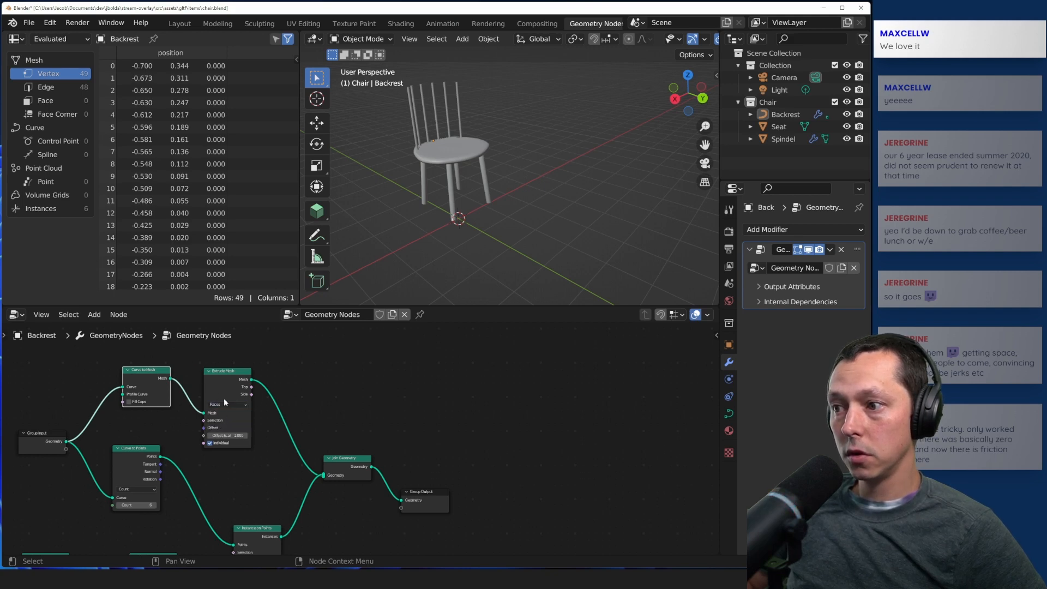
{"action": "left_click", "coordinate": [224, 413]}
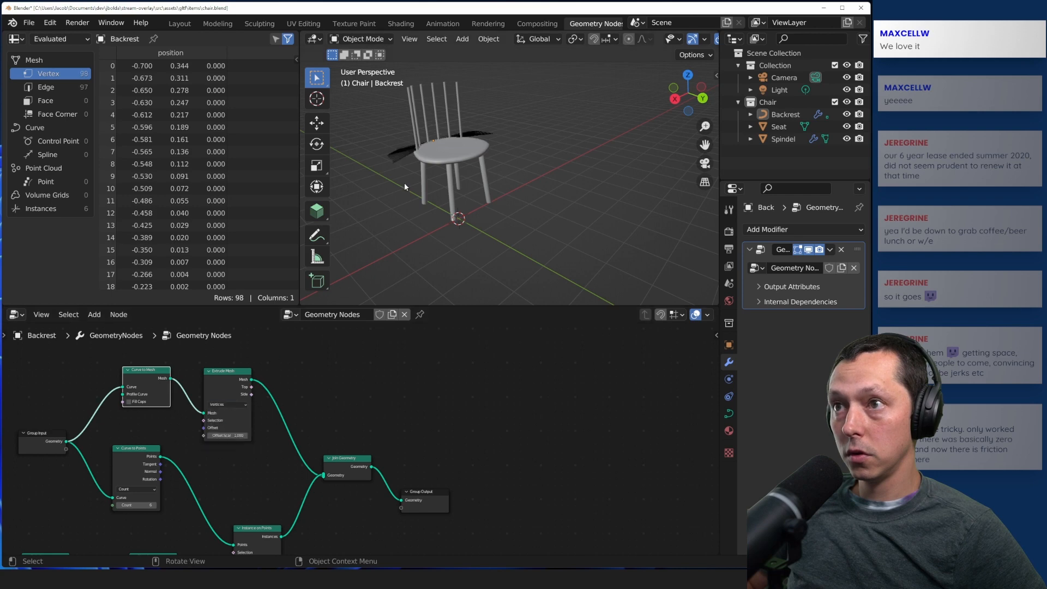
{"action": "middle_click_drag", "start_coordinate": [404, 182], "coordinate": [430, 240]}
{"action": "scroll", "coordinate": [440, 235], "scroll_direction": "up", "scroll_amount": 3}
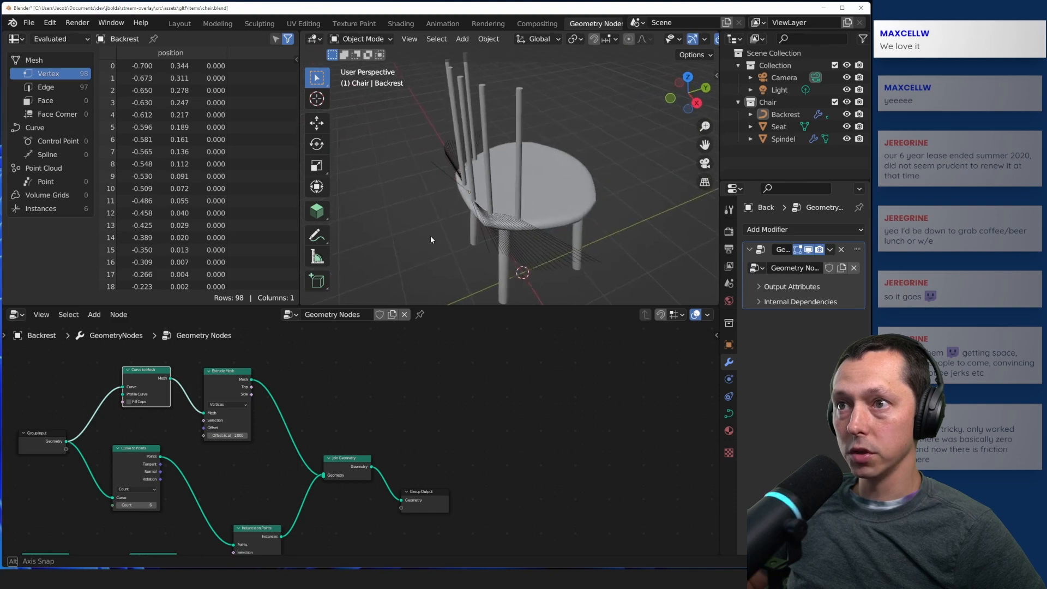
{"action": "left_click_drag", "start_coordinate": [231, 371], "coordinate": [261, 368]}
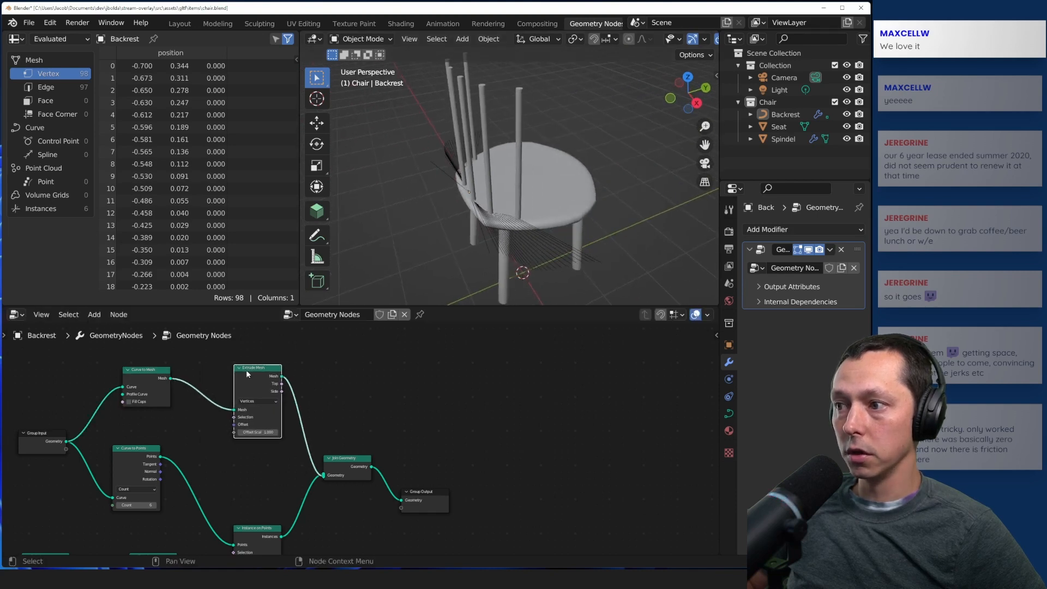
- Look through the available curve nodes for one suited to giving the backrest rail thickness
{"action": "key", "text": "shift+a"}
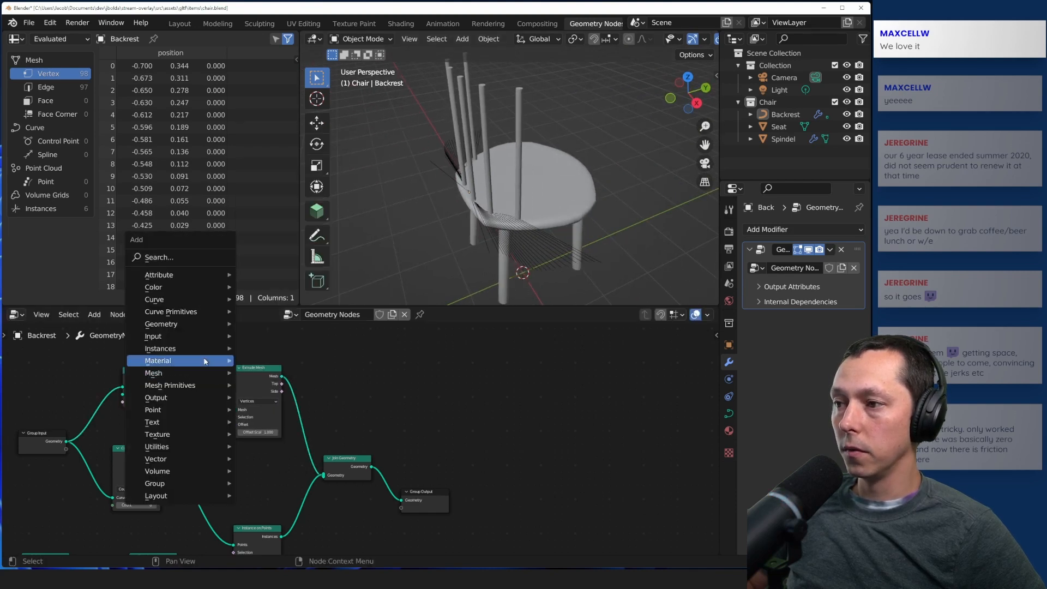
{"action": "mouse_move", "coordinate": [184, 276]}
{"action": "mouse_move", "coordinate": [164, 299]}
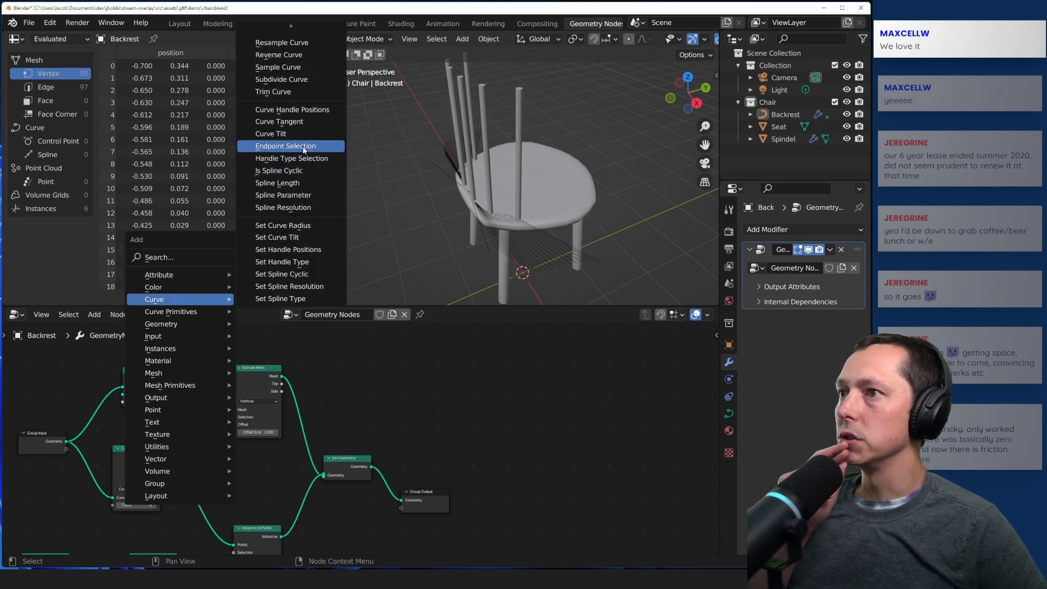
{"action": "mouse_move", "coordinate": [296, 26]}
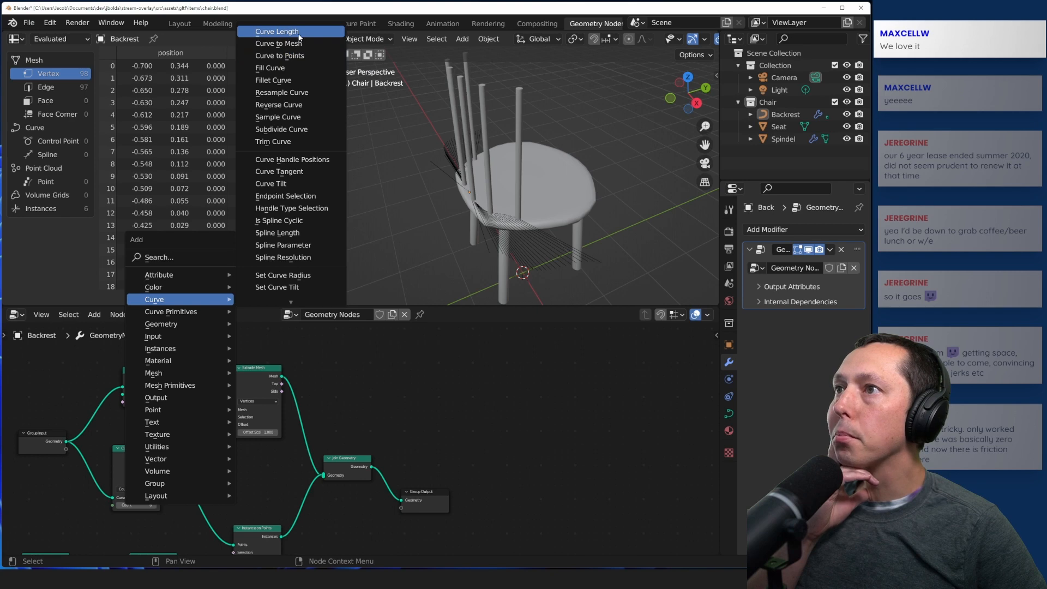
{"action": "scroll", "coordinate": [328, 219], "scroll_direction": "down", "scroll_amount": 6}
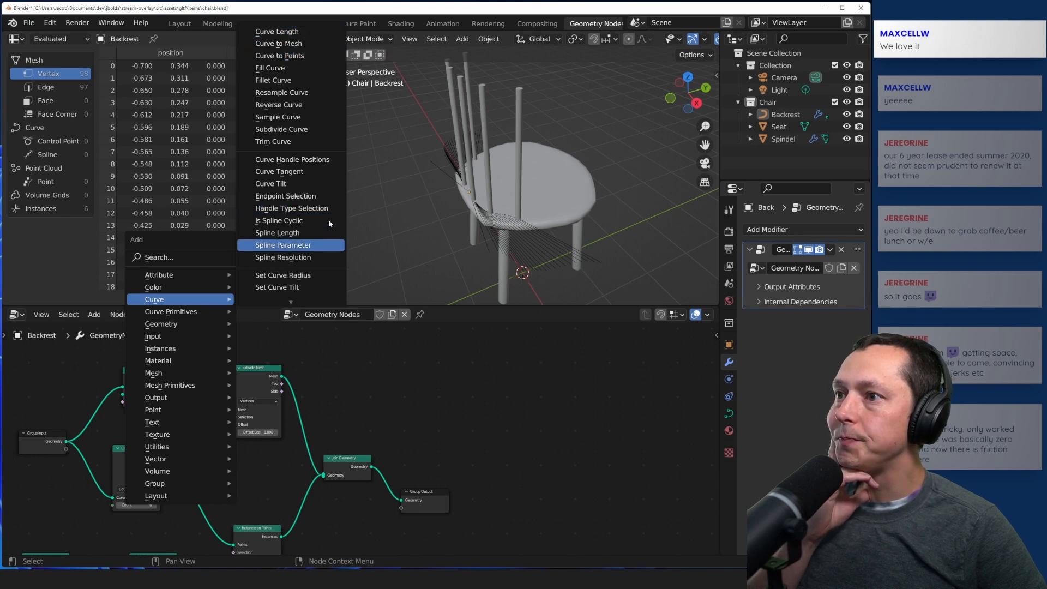
{"action": "scroll", "coordinate": [319, 221], "scroll_direction": "down", "scroll_amount": 4}
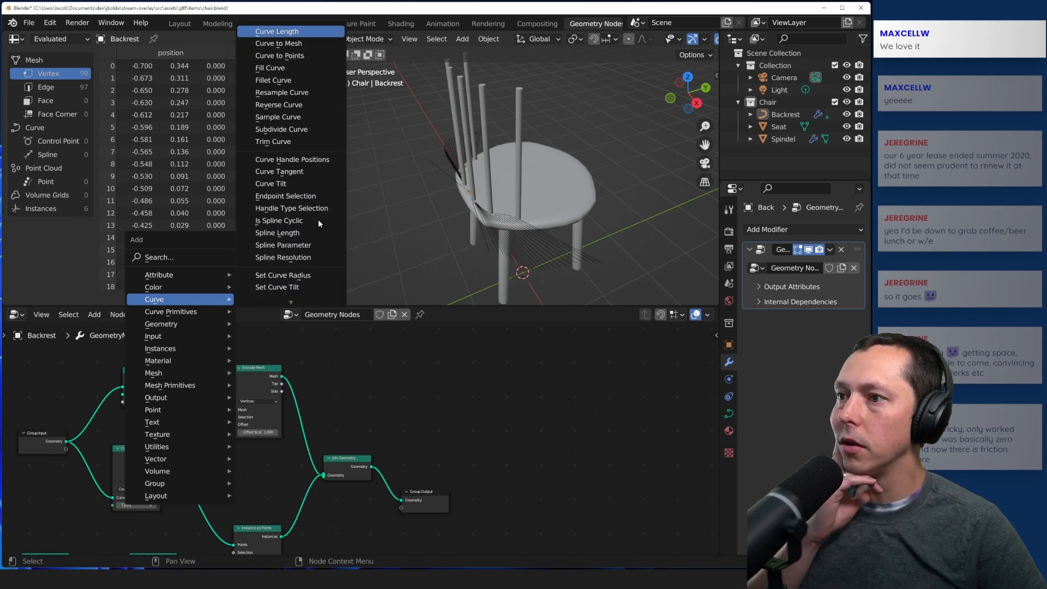
{"action": "scroll", "coordinate": [319, 219], "scroll_direction": "up", "scroll_amount": 15}
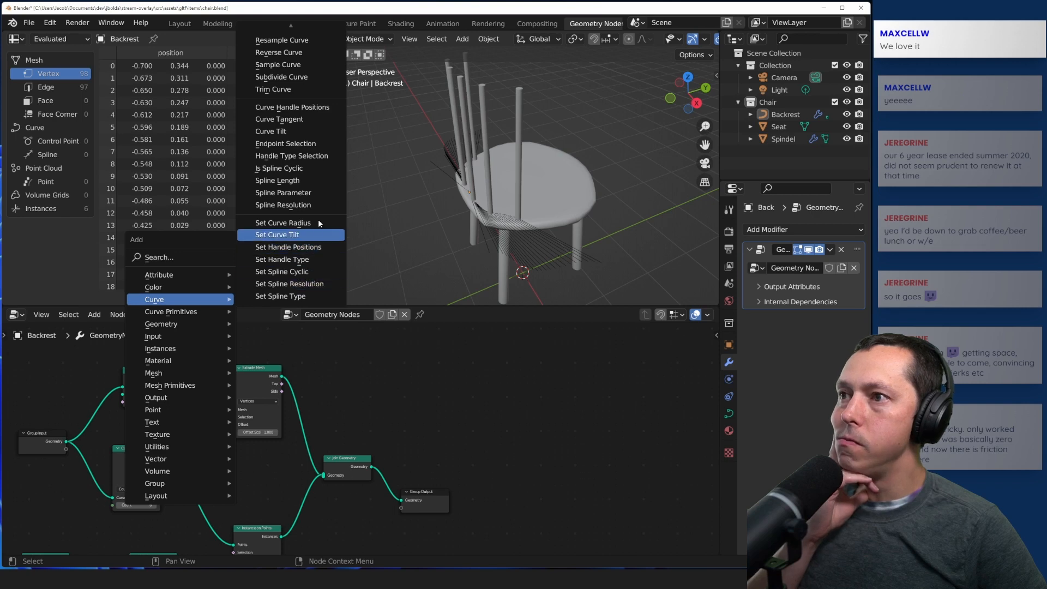
{"action": "scroll", "coordinate": [316, 221], "scroll_direction": "down", "scroll_amount": 4}
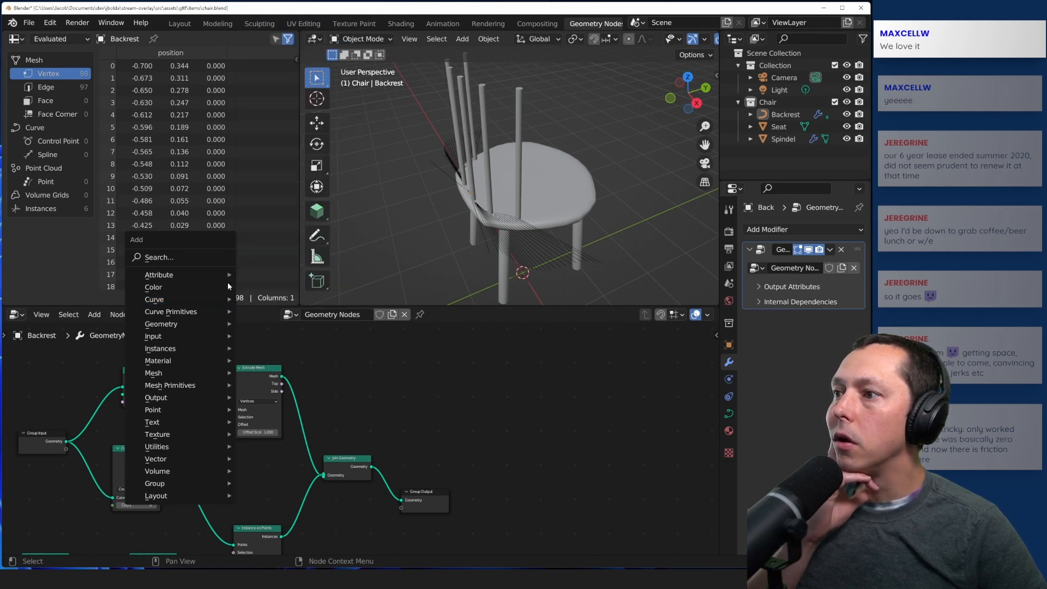
{"action": "left_click", "coordinate": [255, 370]}
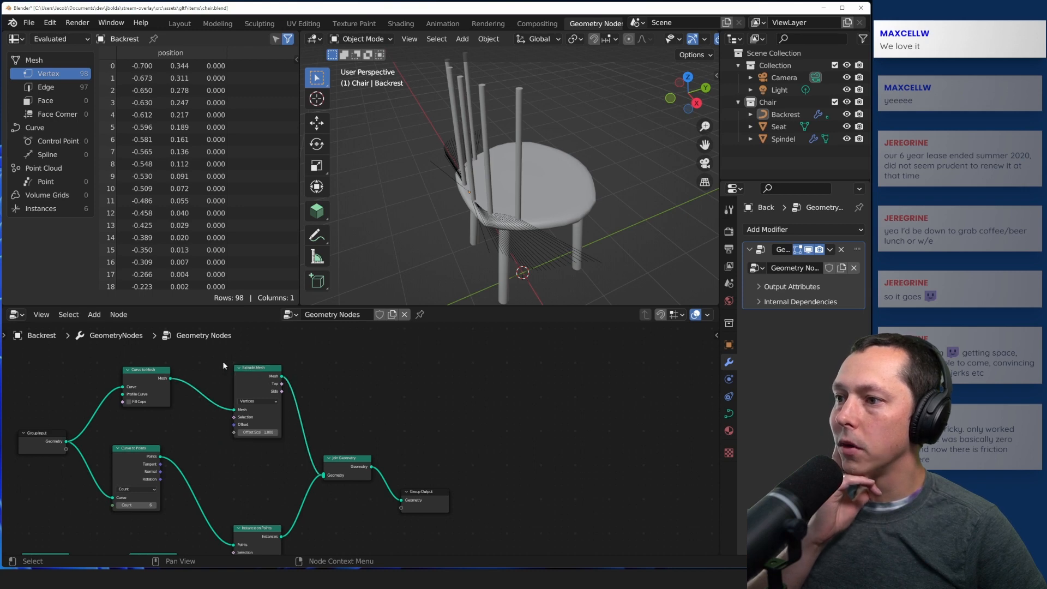
- Add an unconnected Fill Curve node beside the Extrude Mesh node
{"action": "key", "text": "shift+a"}
{"action": "mouse_move", "coordinate": [225, 361]}
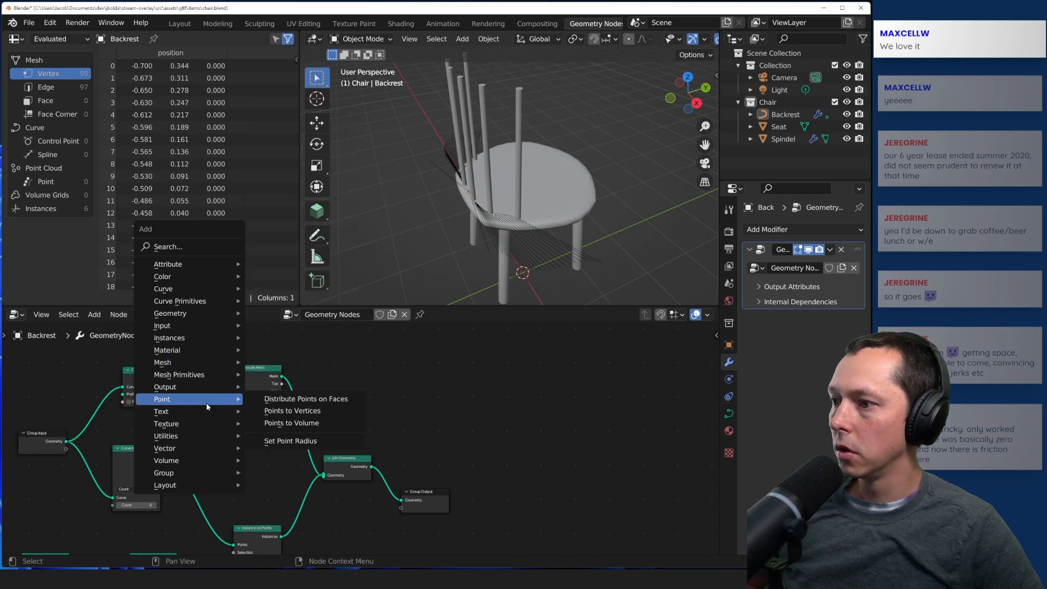
{"action": "mouse_move", "coordinate": [213, 427]}
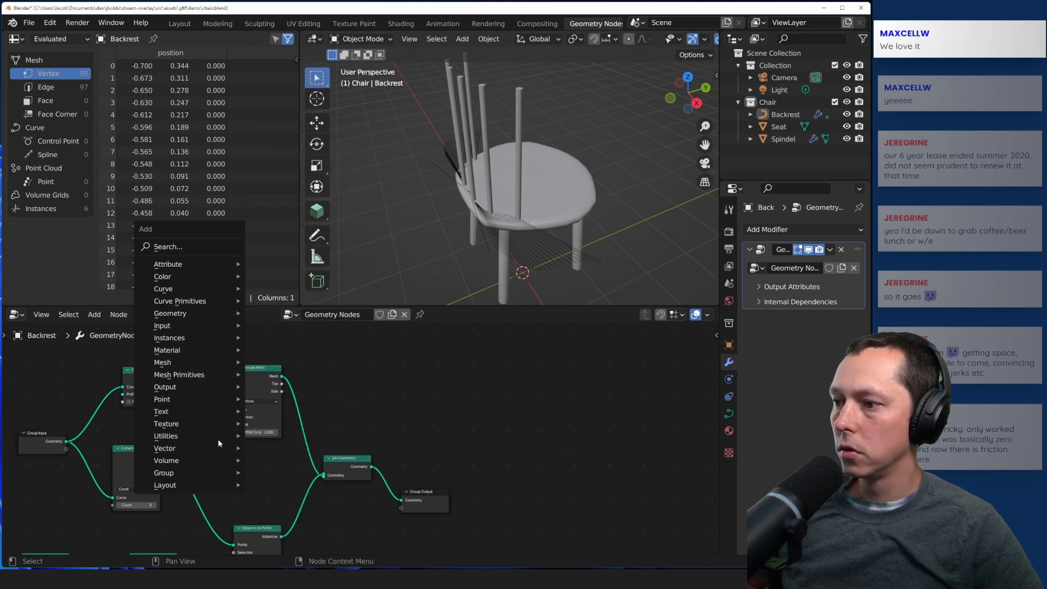
{"action": "mouse_move", "coordinate": [213, 464]}
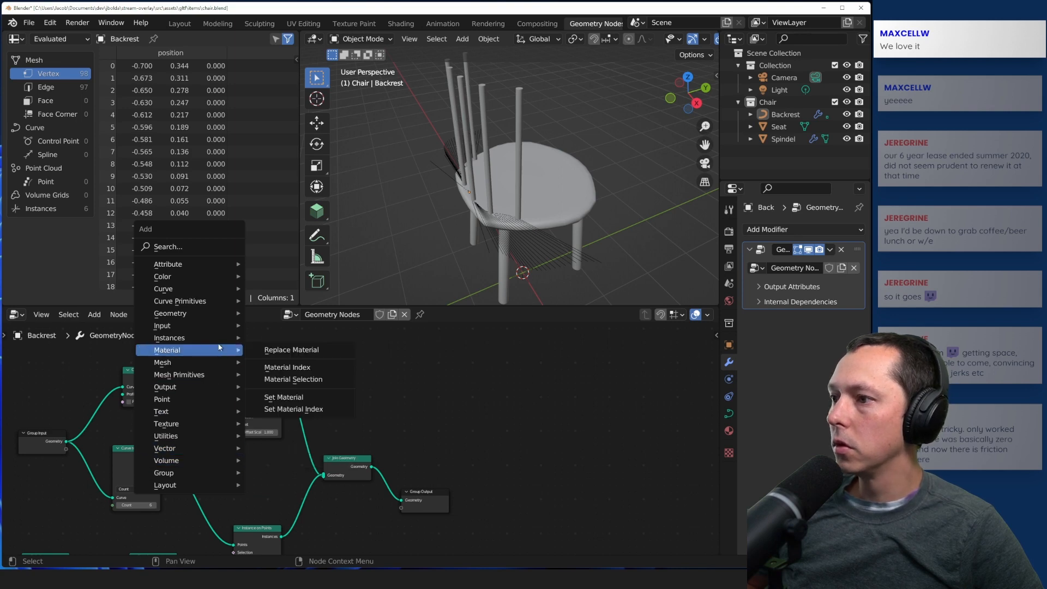
{"action": "mouse_move", "coordinate": [216, 335]}
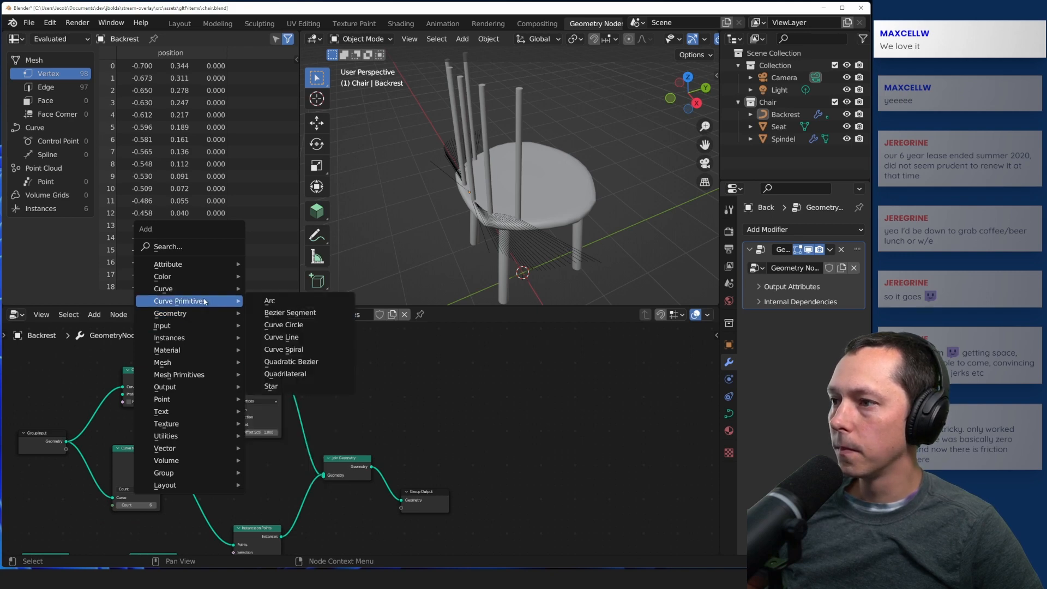
{"action": "mouse_move", "coordinate": [200, 283]}
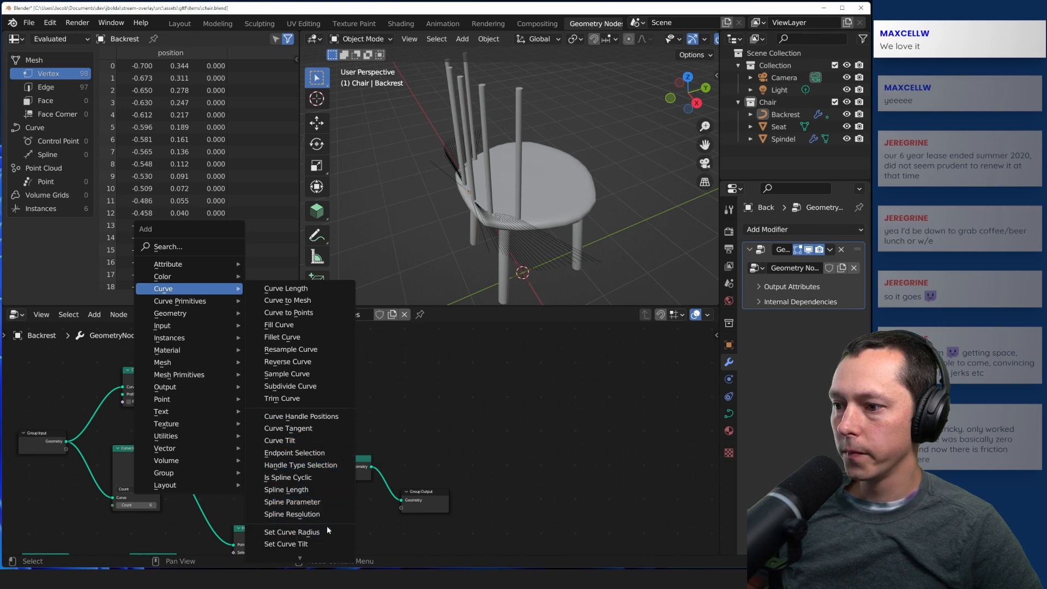
{"action": "left_click", "coordinate": [309, 324]}
{"action": "left_click", "coordinate": [333, 353]}
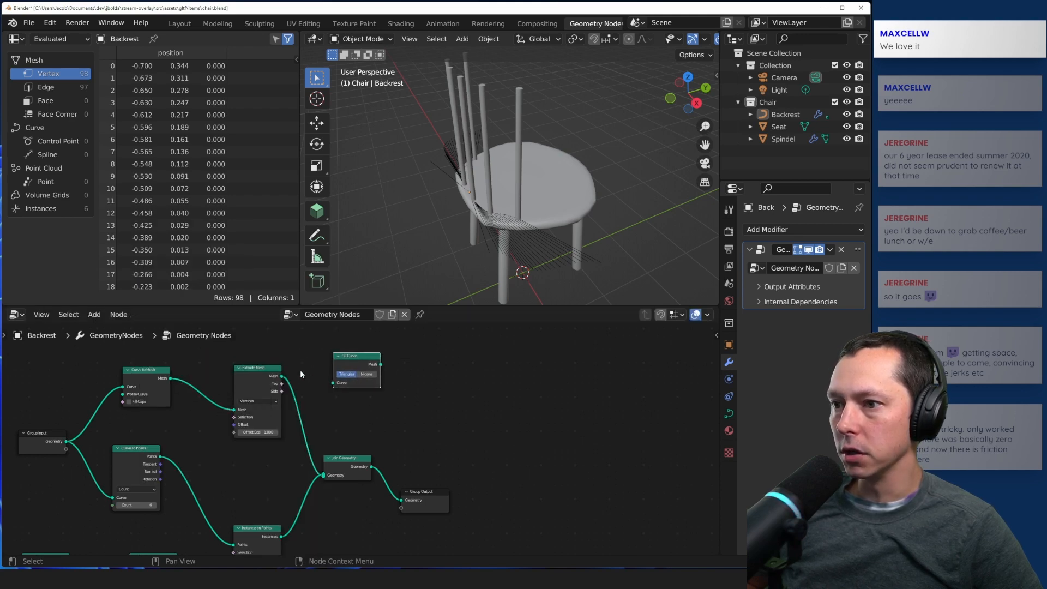
- Move the Extrude Mesh node slightly lower and delete the unconnected Fill Curve node
{"action": "left_click_drag", "start_coordinate": [265, 370], "coordinate": [257, 392]}
{"action": "left_click", "coordinate": [345, 364]}
{"action": "key", "text": "x"}
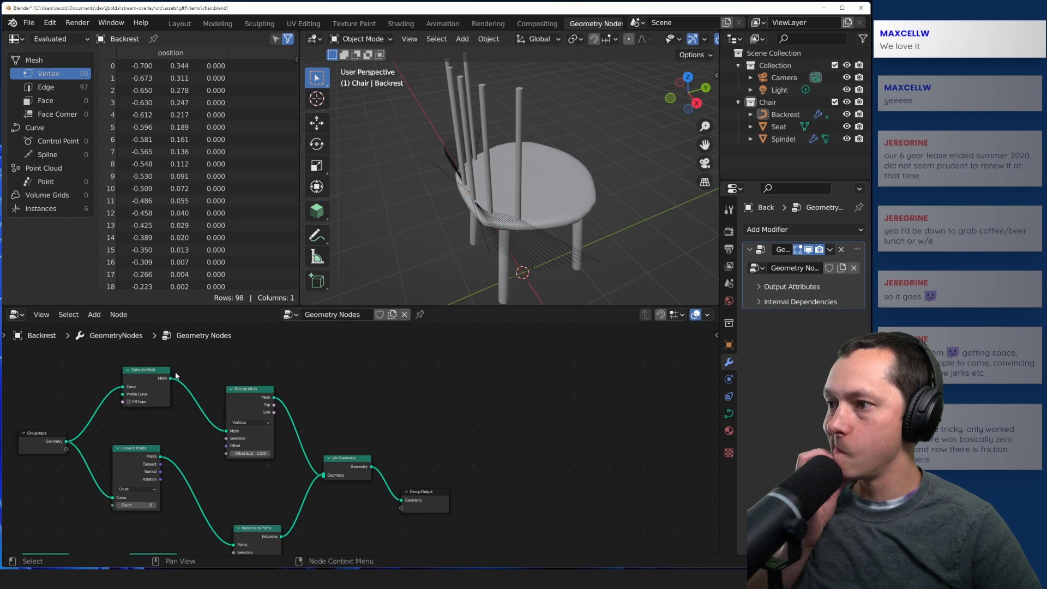
- Set the backrest's Extrude Mesh node to Edges with an offset scale of 0.2
{"action": "left_click", "coordinate": [129, 402]}
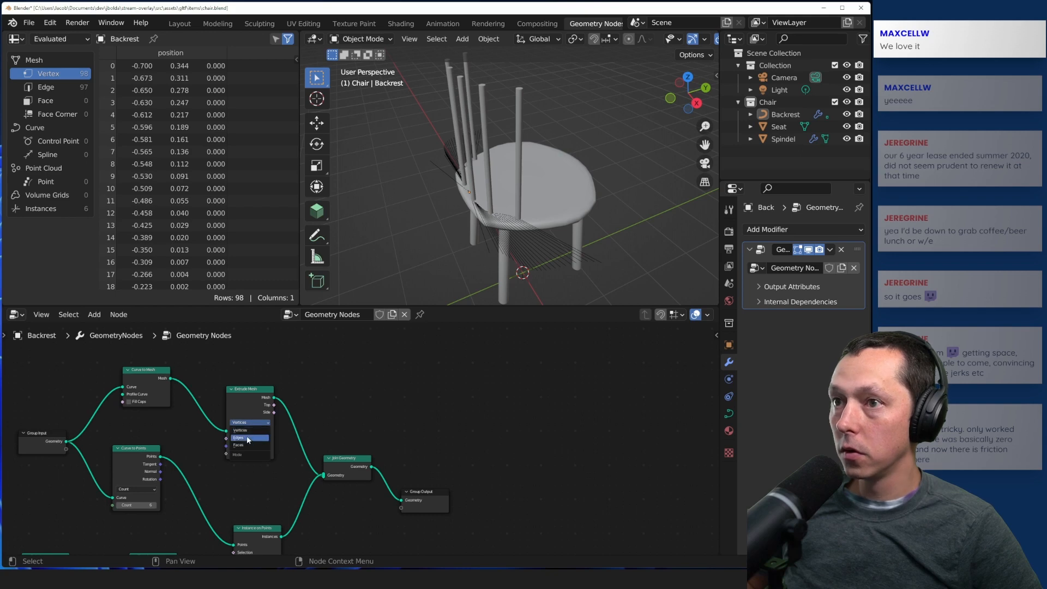
{"action": "left_click", "coordinate": [248, 438]}
{"action": "mouse_move", "coordinate": [424, 426]}
{"action": "middle_mouse_down"}
{"action": "mouse_move", "coordinate": [409, 392]}
{"action": "mouse_move", "coordinate": [431, 428]}
{"action": "middle_mouse_up"}
{"action": "mouse_move", "coordinate": [424, 241]}
{"action": "middle_mouse_down"}
{"action": "mouse_move", "coordinate": [384, 189]}
{"action": "mouse_move", "coordinate": [425, 240]}
{"action": "mouse_move", "coordinate": [421, 225]}
{"action": "middle_mouse_up"}
{"action": "left_click_drag", "start_coordinate": [252, 396], "coordinate": [219, 369]}
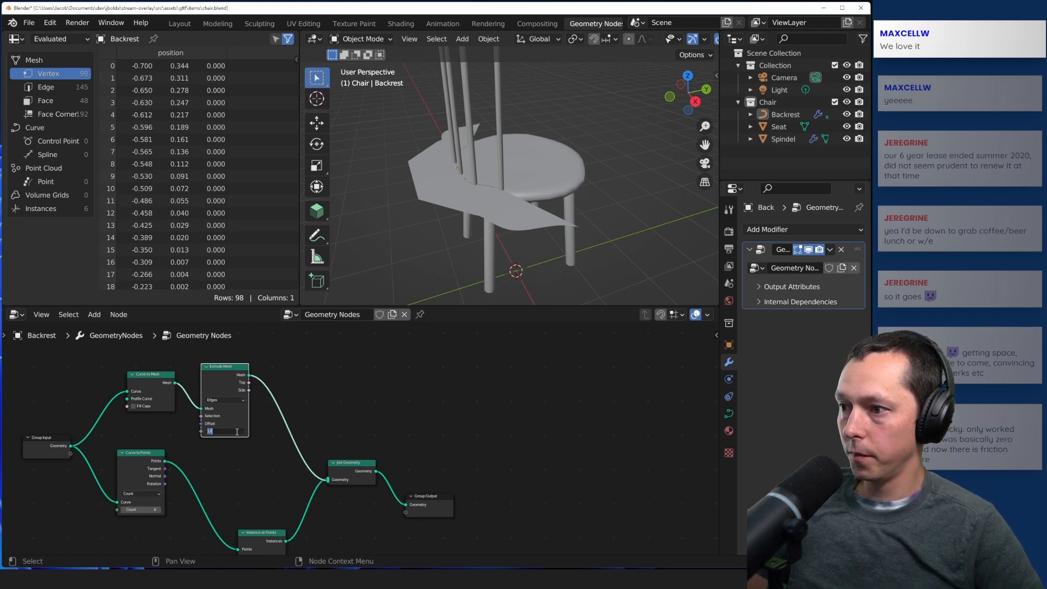
{"action": "key", "text": "Return"}
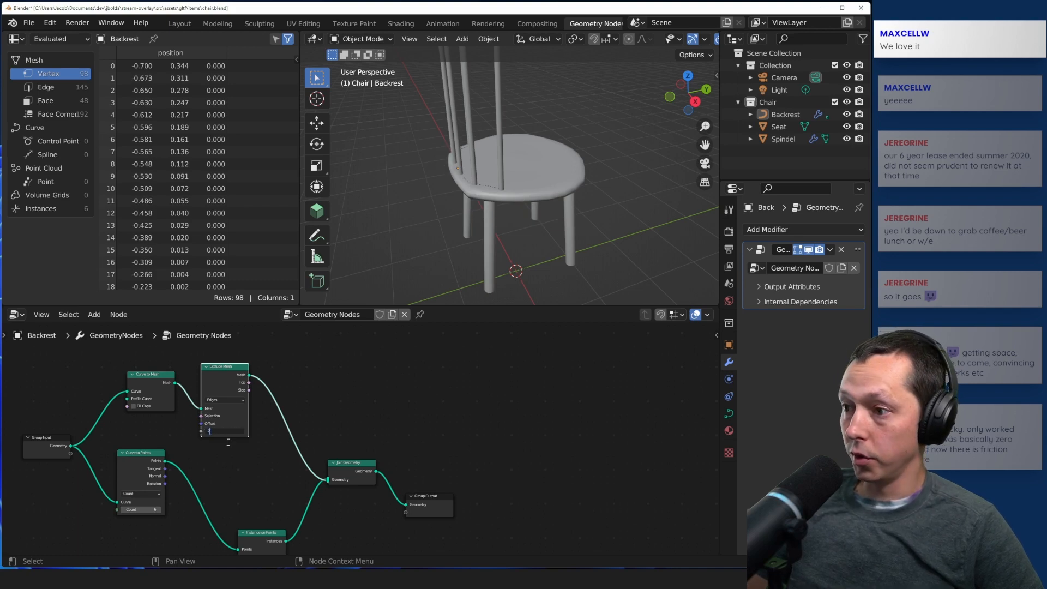
{"action": "left_click", "coordinate": [267, 405]}
- Insert a Transform node between Extrude Mesh and Join Geometry, with a Z translation of 1 m
{"action": "key", "text": "shift+a"}
{"action": "type", "text": "s"}
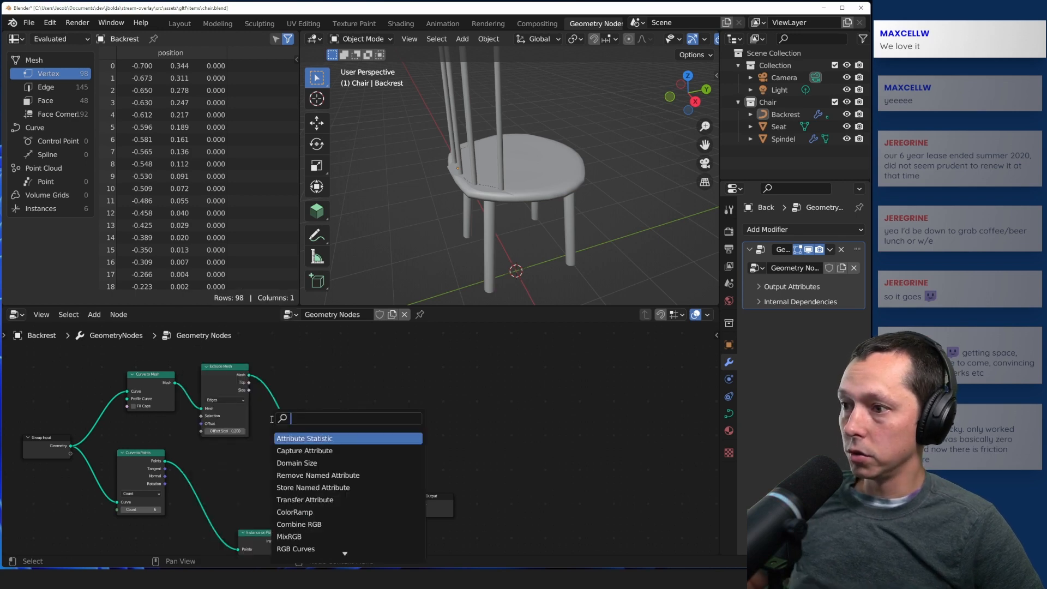
{"action": "type", "text": "tra"}
{"action": "key", "text": "Return"}
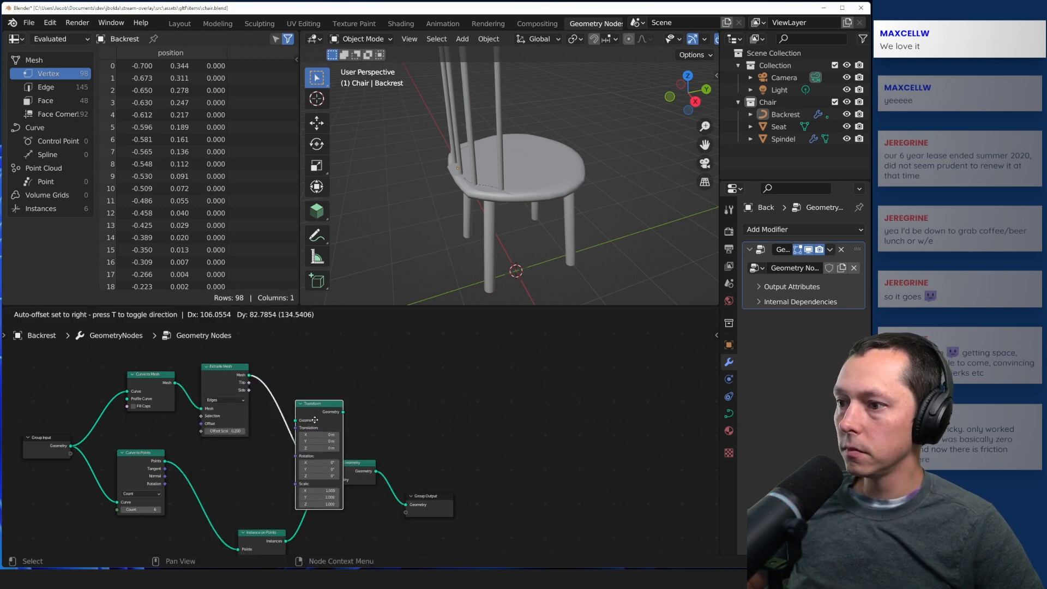
{"action": "left_click", "coordinate": [319, 390]}
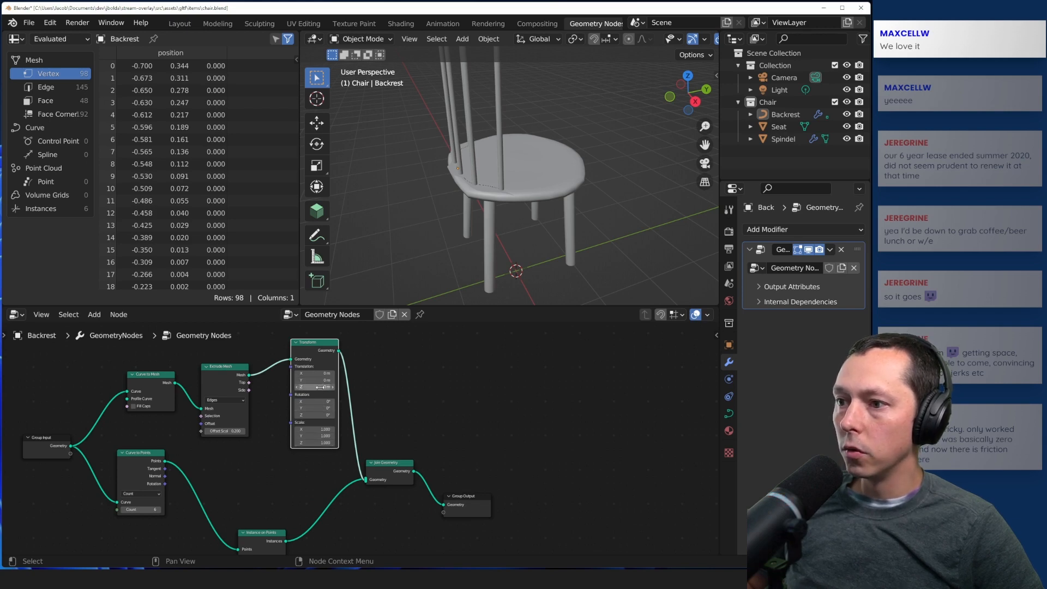
{"action": "left_click", "coordinate": [412, 424]}
{"action": "key", "text": "shift+a"}
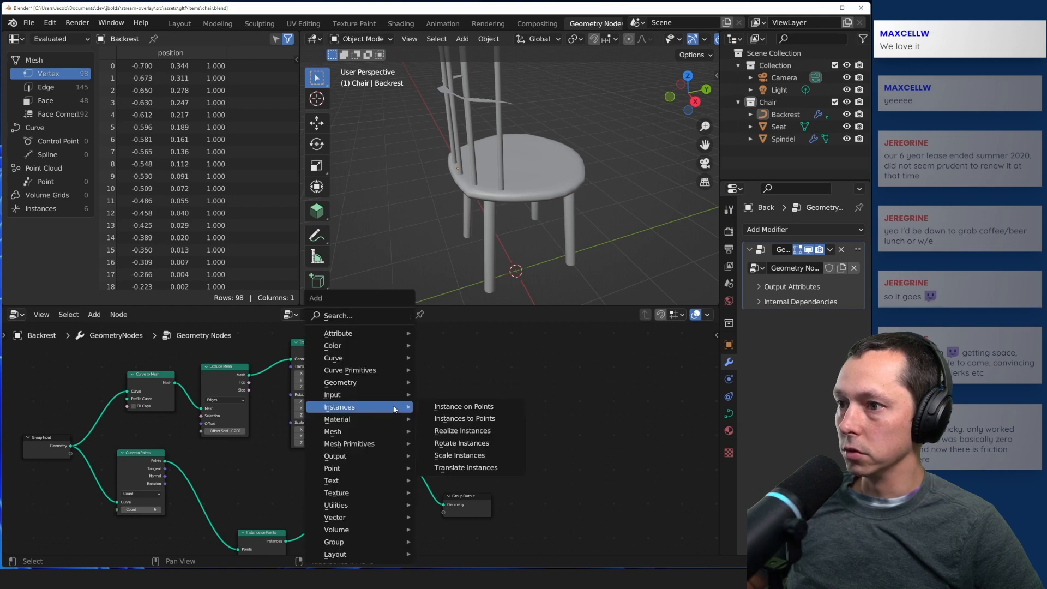
{"action": "key", "text": "e"}
{"action": "key", "text": "x"}
{"action": "key", "text": "Escape"}
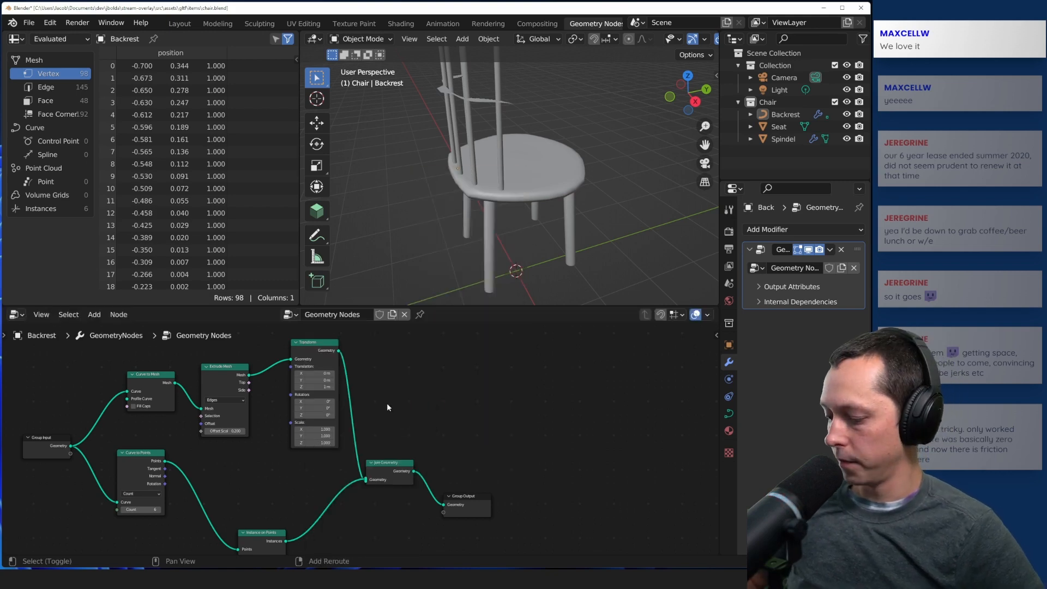
- Insert a second Extrude Mesh node, in Faces mode, before the Transform node and set its offset scale to 0.1
{"action": "key", "text": "shift+a"}
{"action": "type", "text": "ex"}
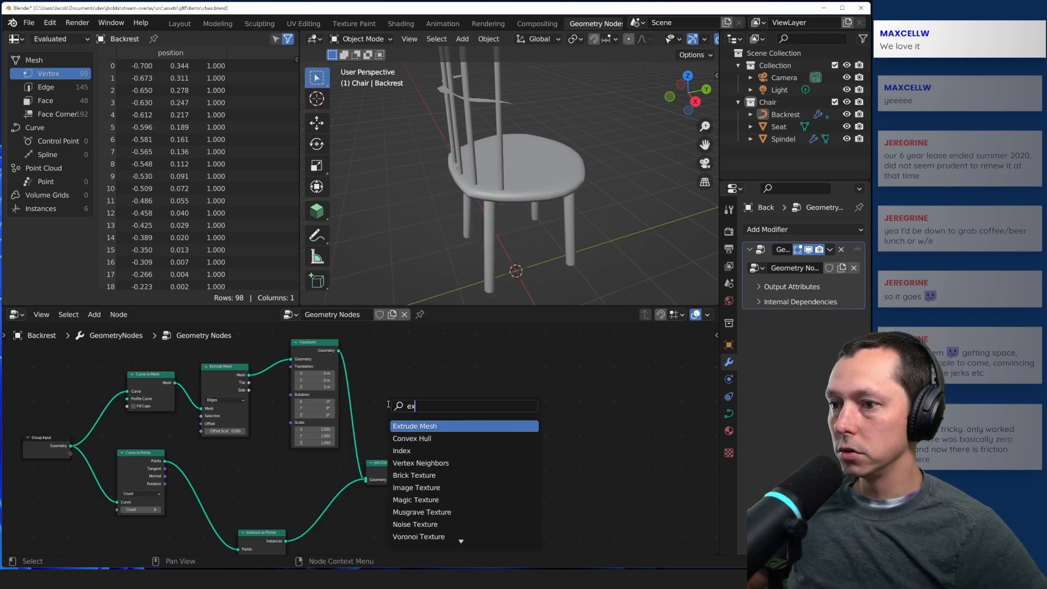
{"action": "key", "text": "Return"}
{"action": "left_click", "coordinate": [300, 362]}
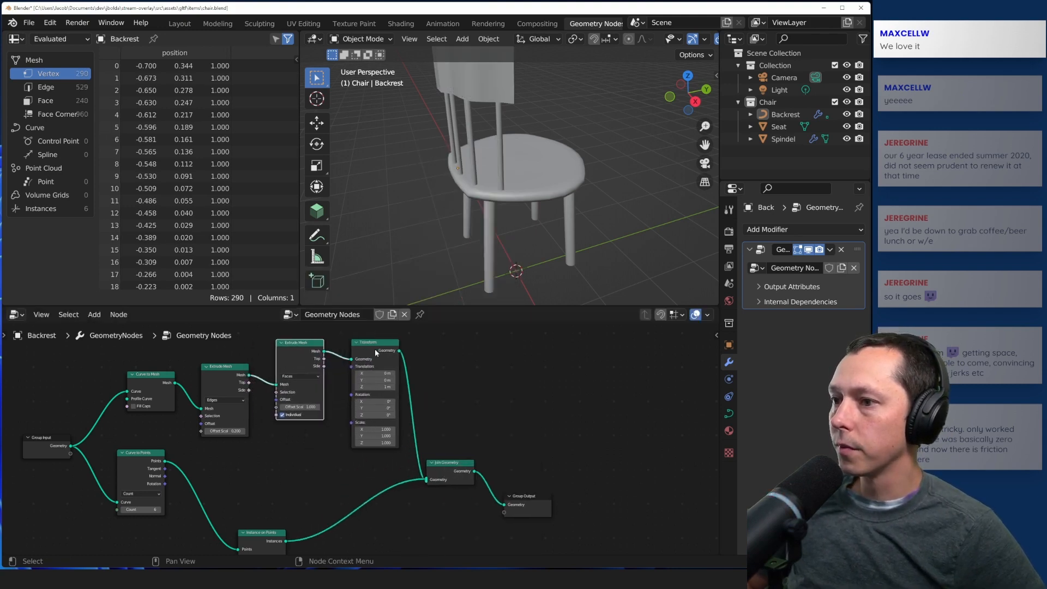
{"action": "middle_click_drag", "start_coordinate": [459, 236], "coordinate": [411, 266]}
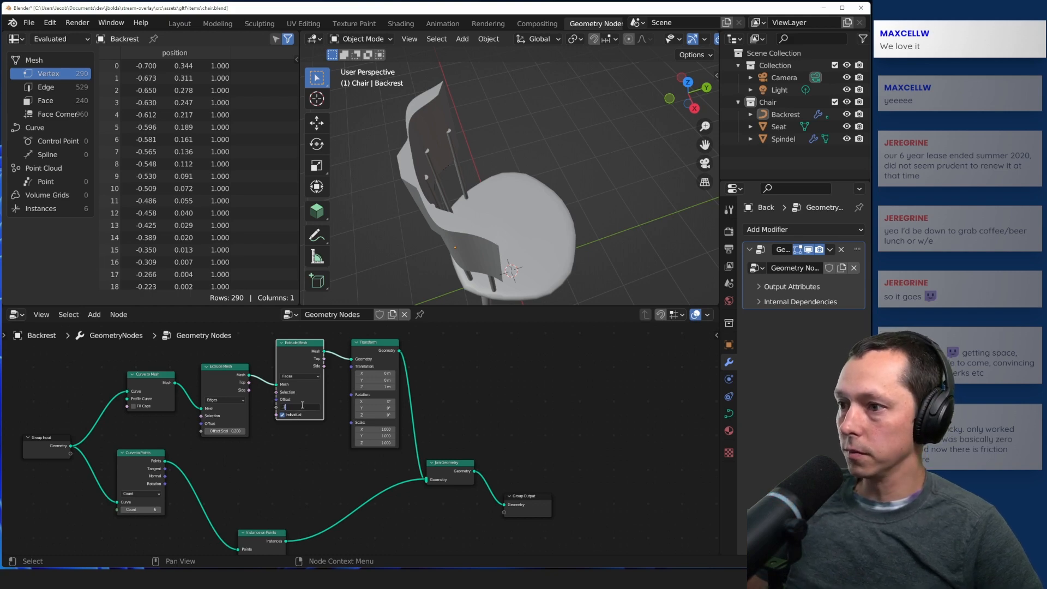
{"action": "key", "text": "Return"}
- Set the Transform node's Z translation to 1.5 m and the Edges extrusion's offset scale to 0.25
{"action": "middle_click_drag", "start_coordinate": [399, 244], "coordinate": [434, 233]}
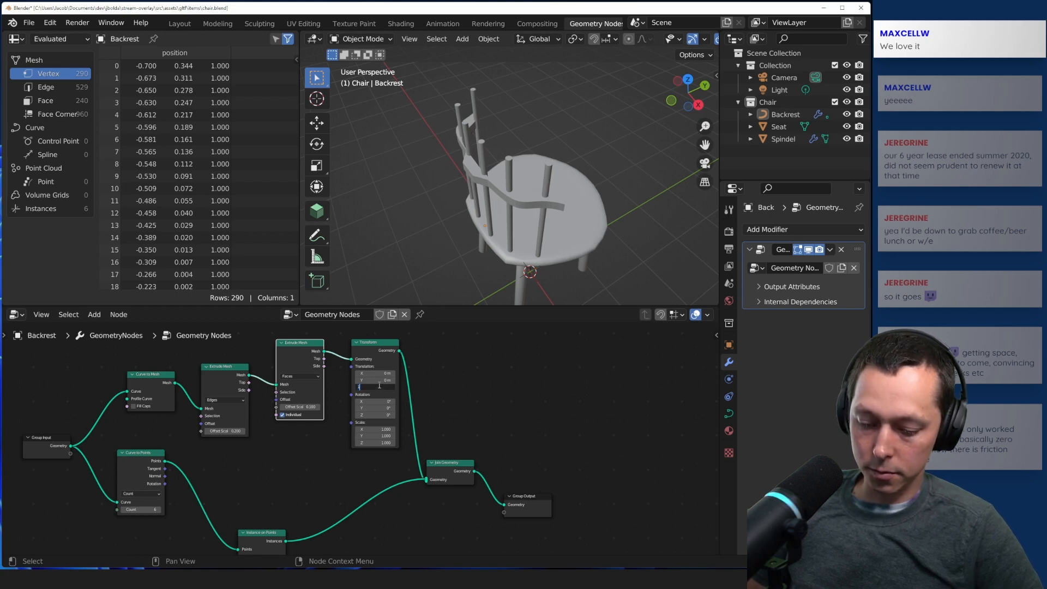
{"action": "type", "text": "1.5"}
{"action": "key", "text": "Return"}
{"action": "middle_click_drag", "start_coordinate": [453, 194], "coordinate": [417, 208]}
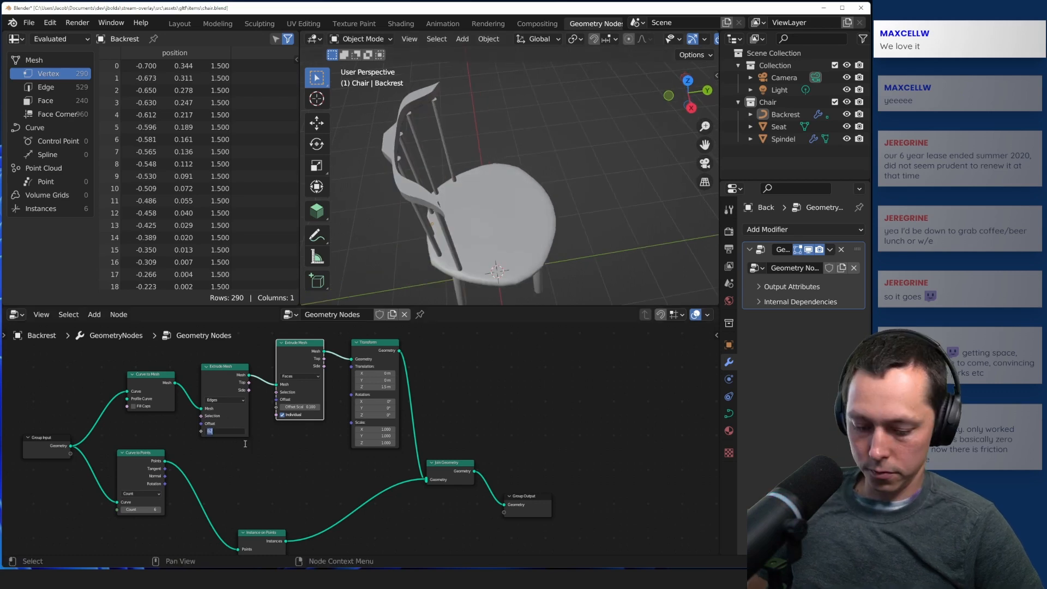
{"action": "key", "text": "Return"}
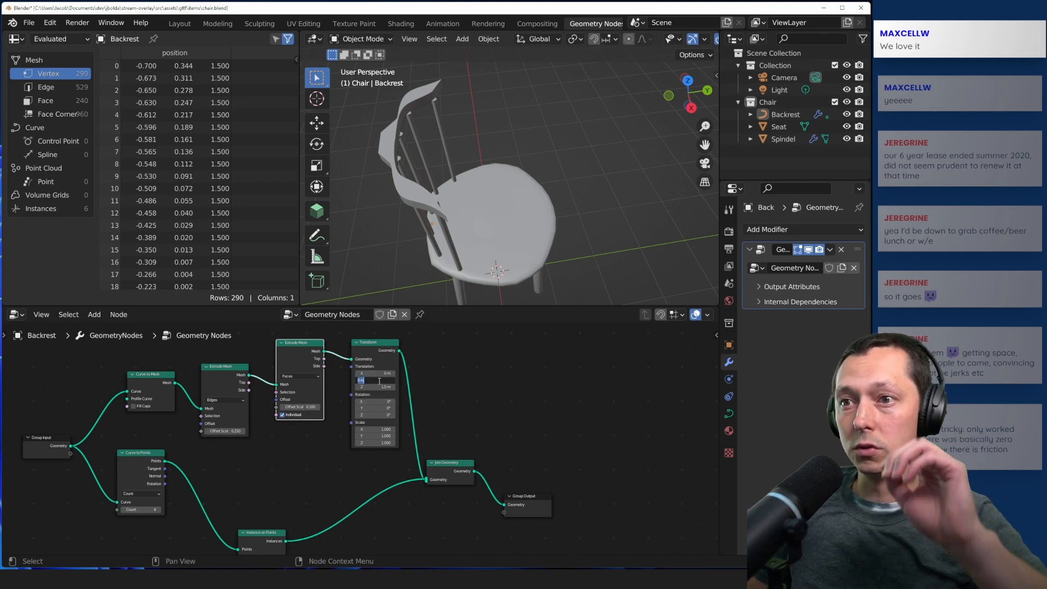
- Try 0.1 m for the rail's Y translation in the Transform node and settle on 0.05 m
{"action": "type", "text": "0.1"}
{"action": "key", "text": "Return"}
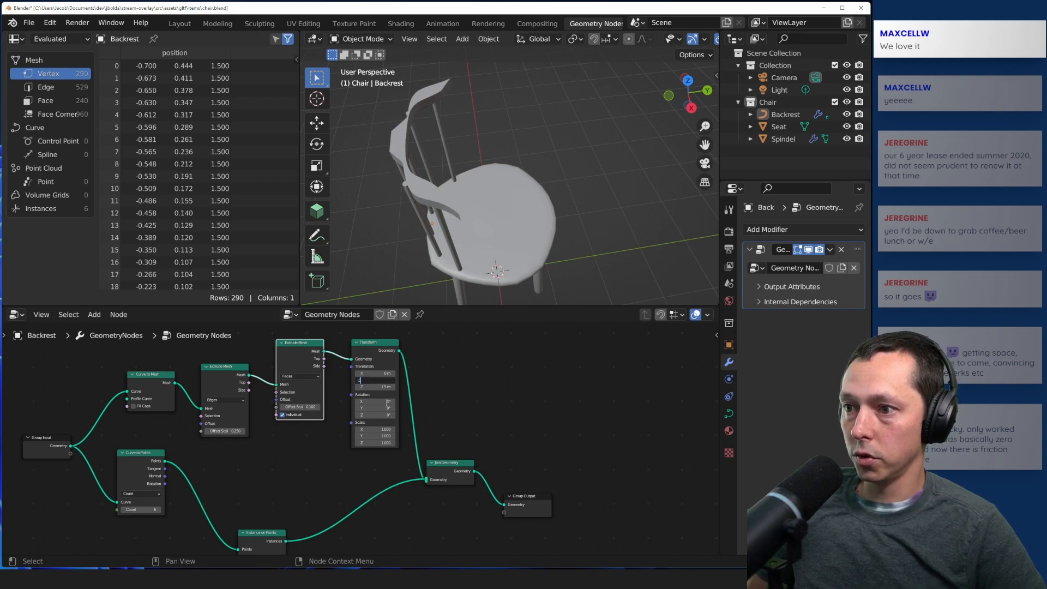
{"action": "key", "text": "Return"}
- Inspect the backrest rail from several angles in the Layout workspace and save the chair file
{"action": "middle_click_drag", "start_coordinate": [595, 167], "coordinate": [476, 159]}
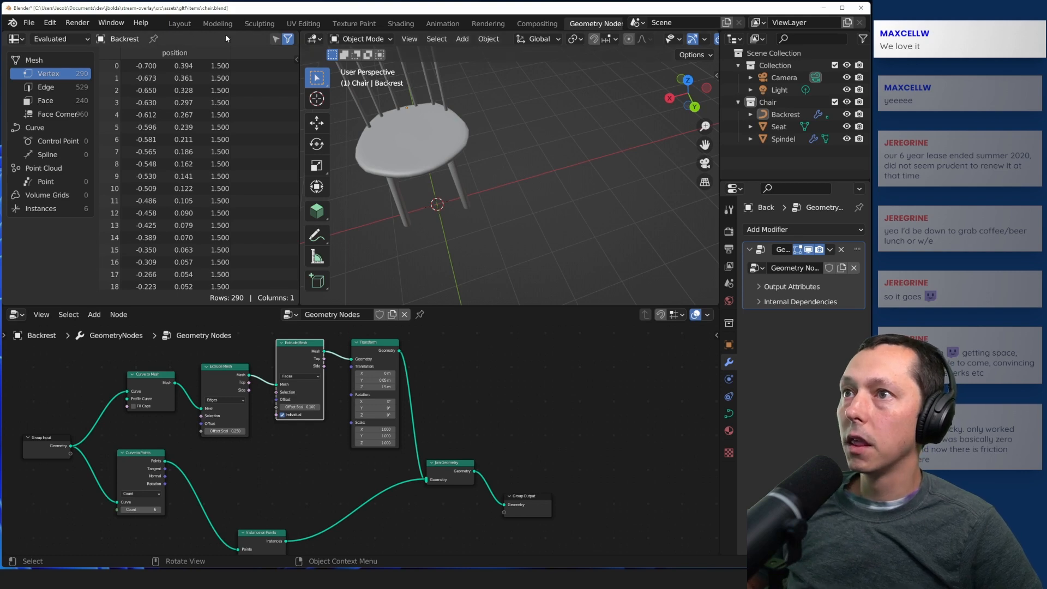
{"action": "left_click", "coordinate": [163, 21]}
{"action": "scroll", "coordinate": [423, 219], "scroll_direction": "down", "scroll_amount": 5}
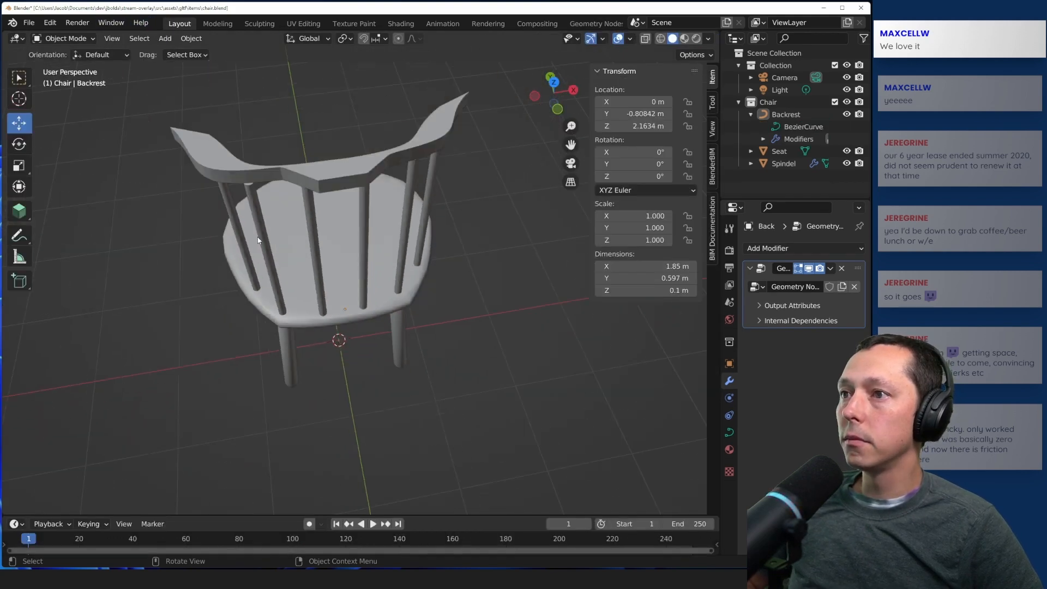
{"action": "middle_click_drag", "start_coordinate": [305, 272], "coordinate": [290, 307]}
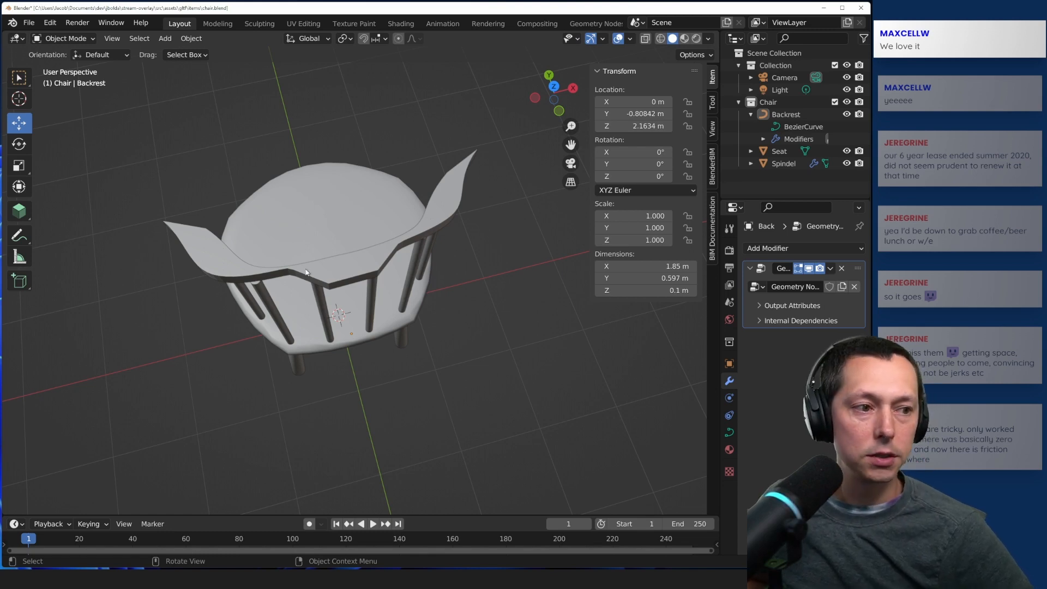
{"action": "middle_click_drag", "start_coordinate": [314, 292], "coordinate": [105, 341]}
{"action": "scroll", "coordinate": [82, 23], "scroll_direction": "down", "scroll_amount": 1}
{"action": "left_click", "coordinate": [12, 23]}
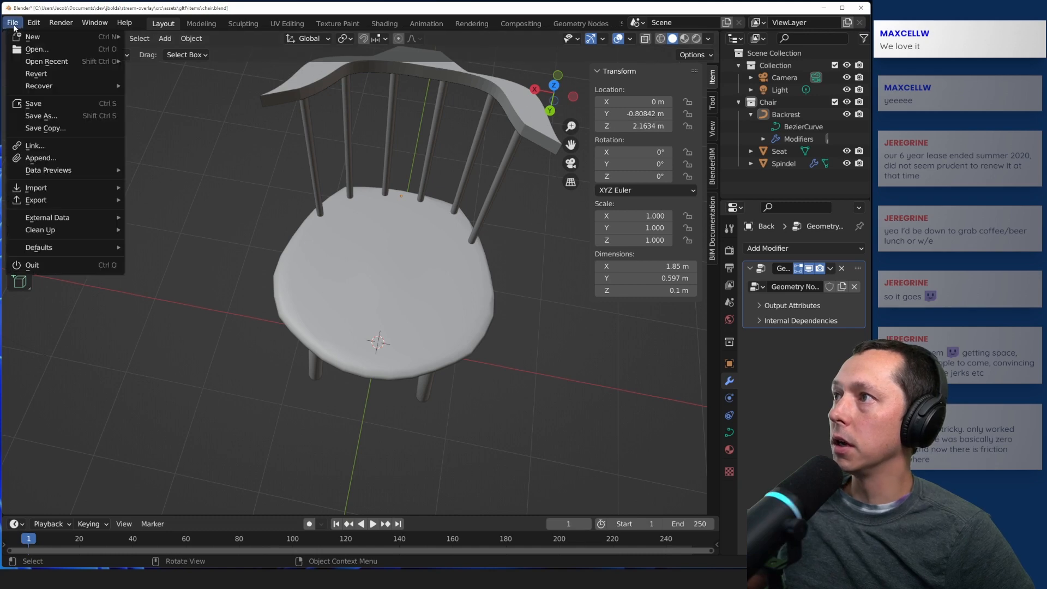
{"action": "left_click", "coordinate": [33, 103]}
- Examine the whole chair from the front and from above to judge its proportions
{"action": "scroll", "coordinate": [296, 364], "scroll_direction": "down", "scroll_amount": 3}
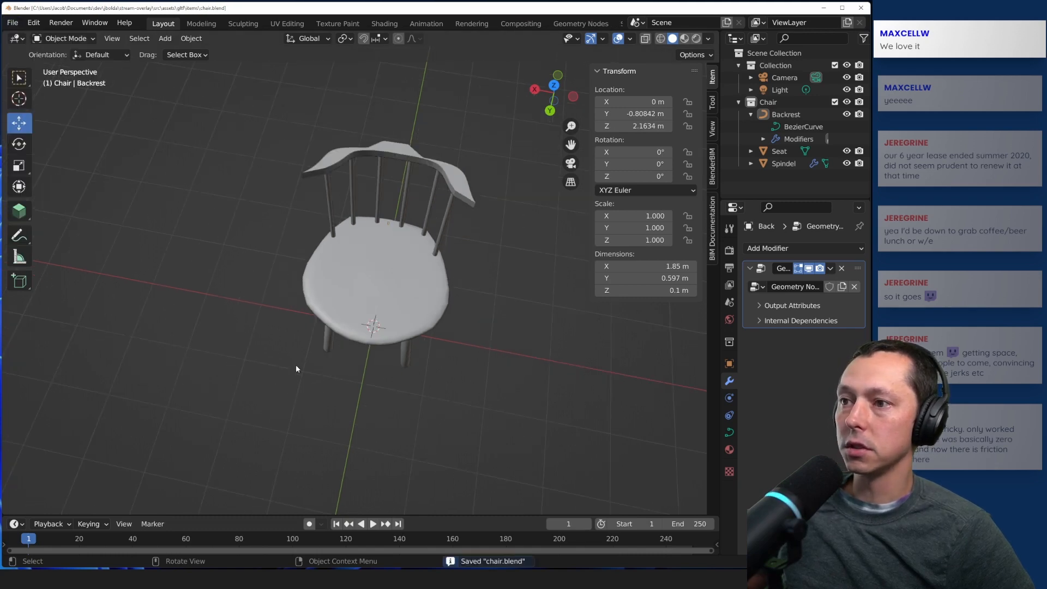
{"action": "middle_click_drag", "start_coordinate": [291, 376], "coordinate": [192, 396]}
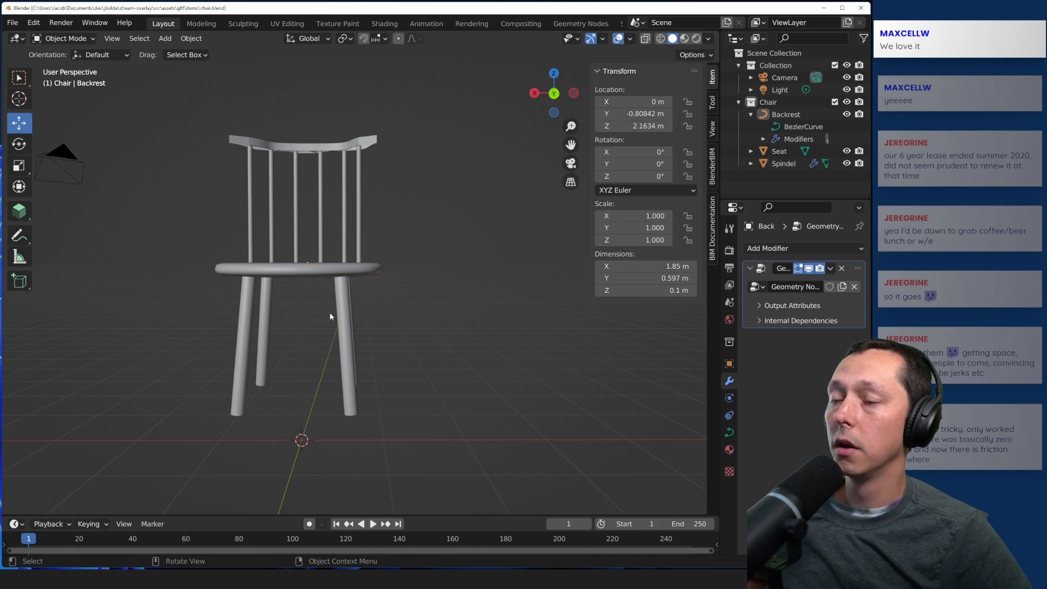
{"action": "middle_click_drag", "start_coordinate": [330, 312], "coordinate": [365, 191]}
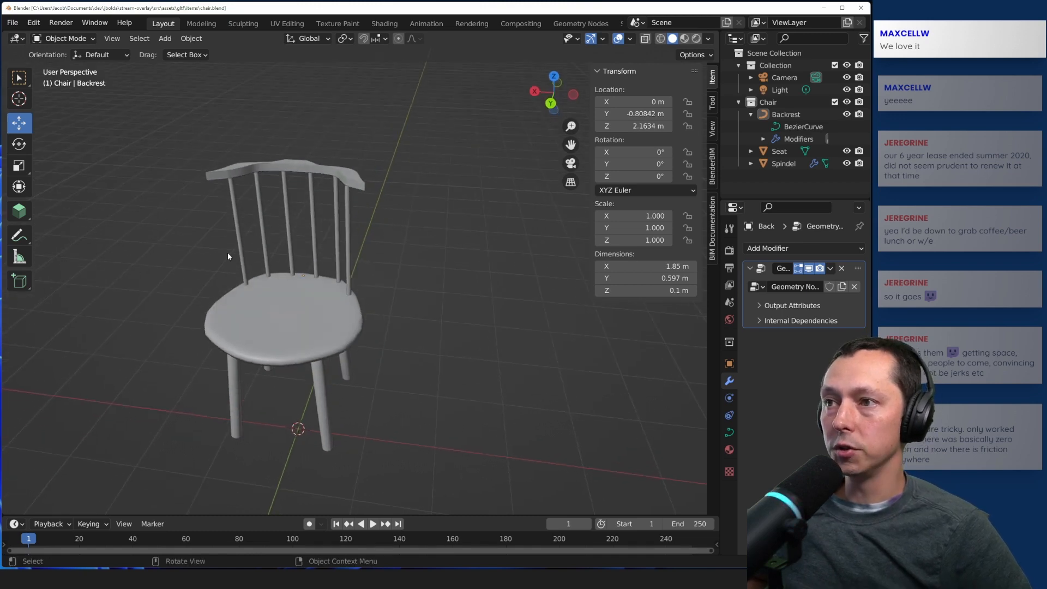
{"action": "middle_click_drag", "start_coordinate": [190, 355], "coordinate": [188, 307]}
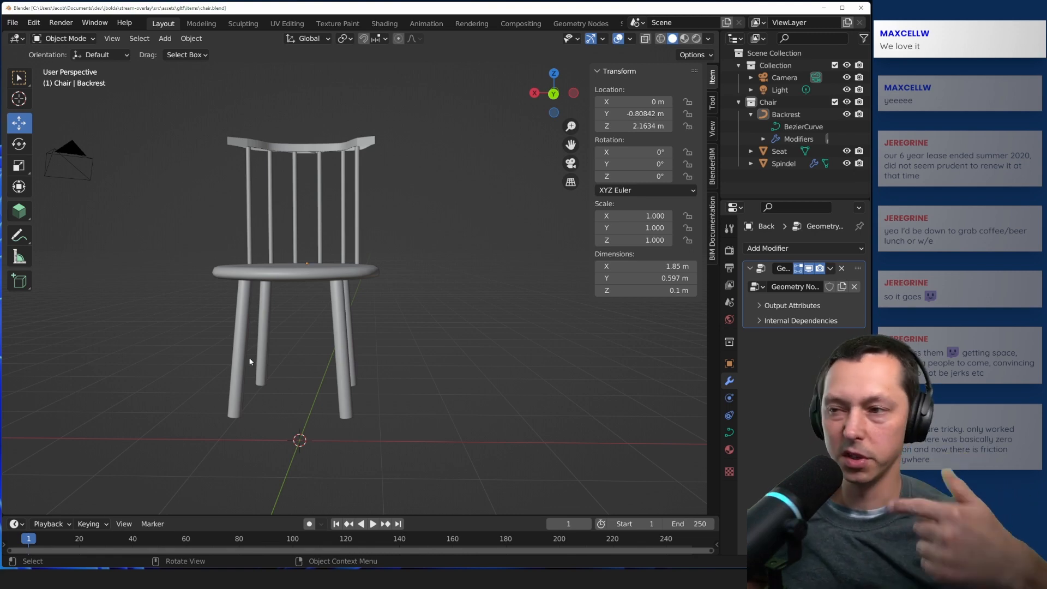
{"action": "middle_click_drag", "start_coordinate": [392, 321], "coordinate": [142, 397]}
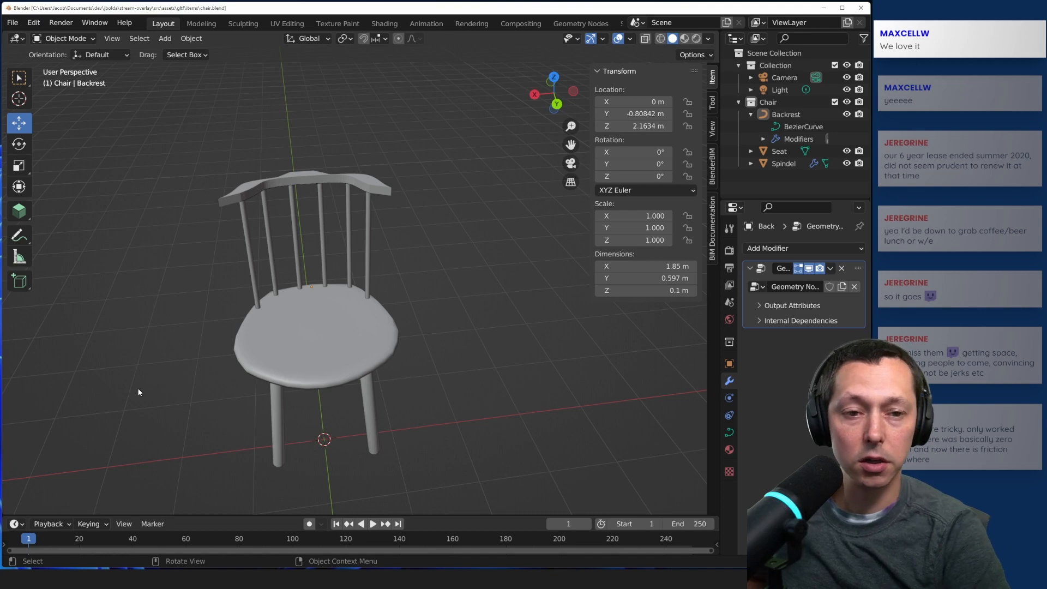
{"action": "middle_click_drag", "start_coordinate": [195, 456], "coordinate": [266, 294]}
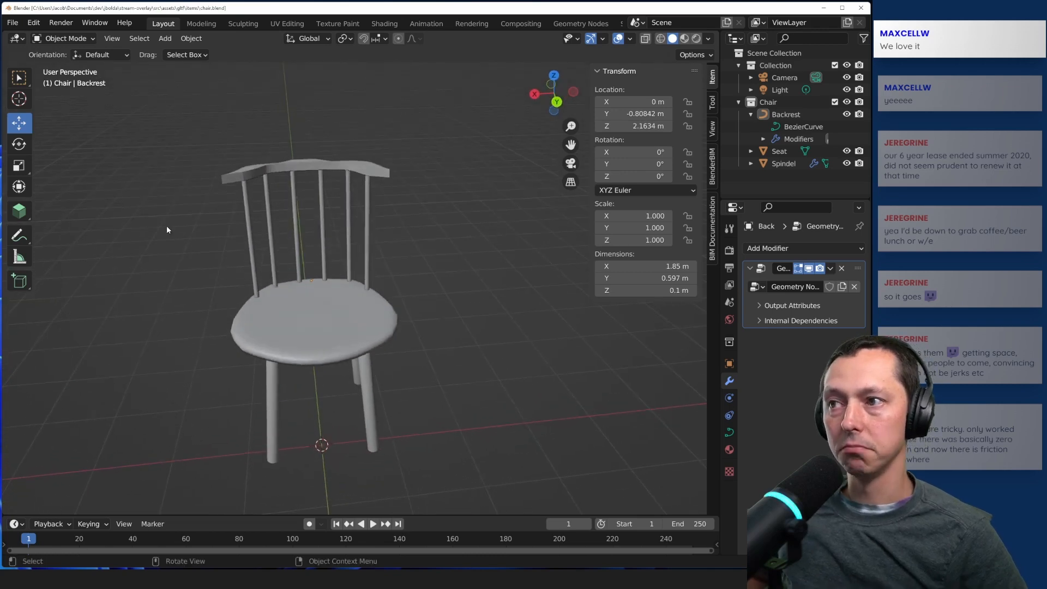